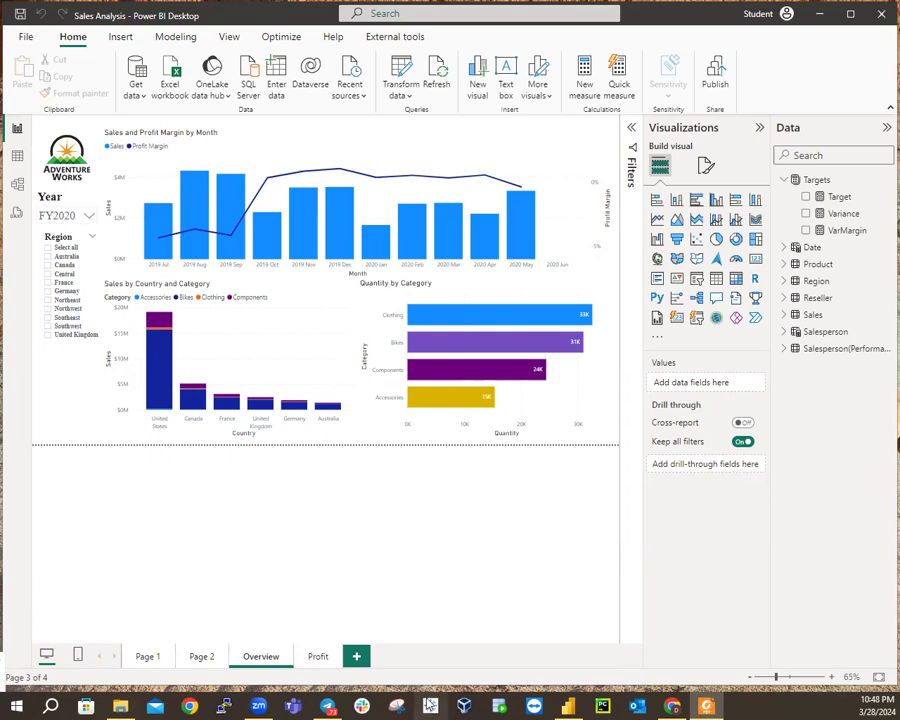
# Look over the Overview page for reference and open the empty Profit page of the report.
pyautogui.click(318, 657)
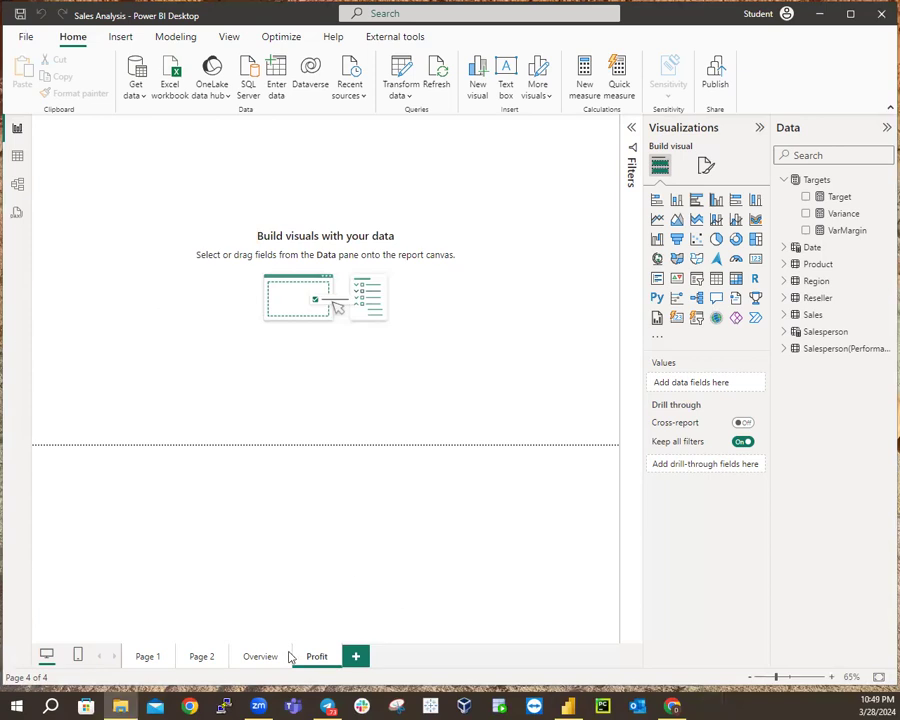
pyautogui.click(256, 658)
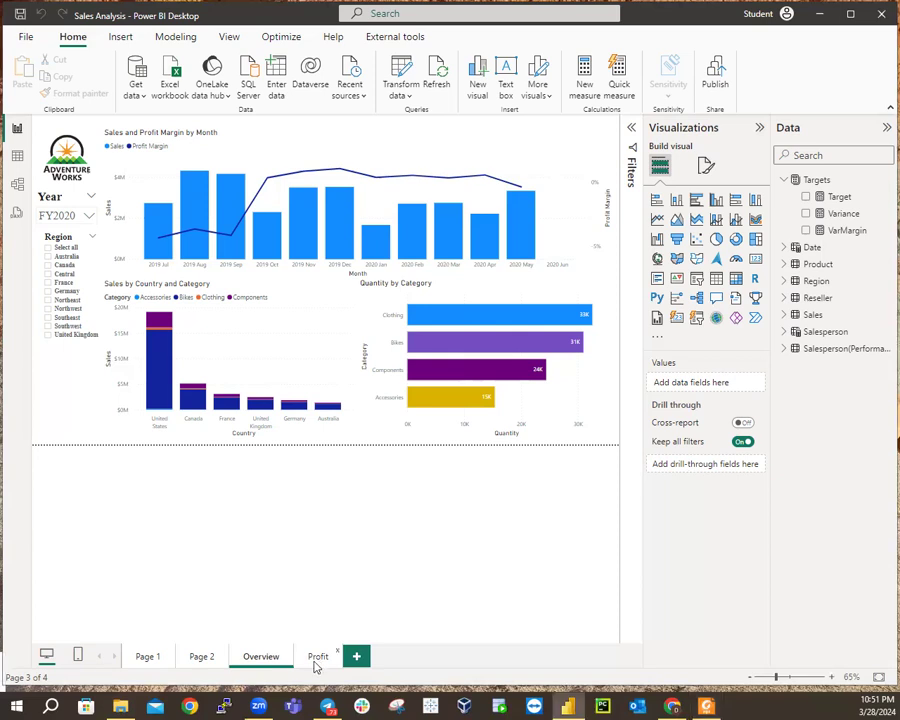
pyautogui.click(319, 658)
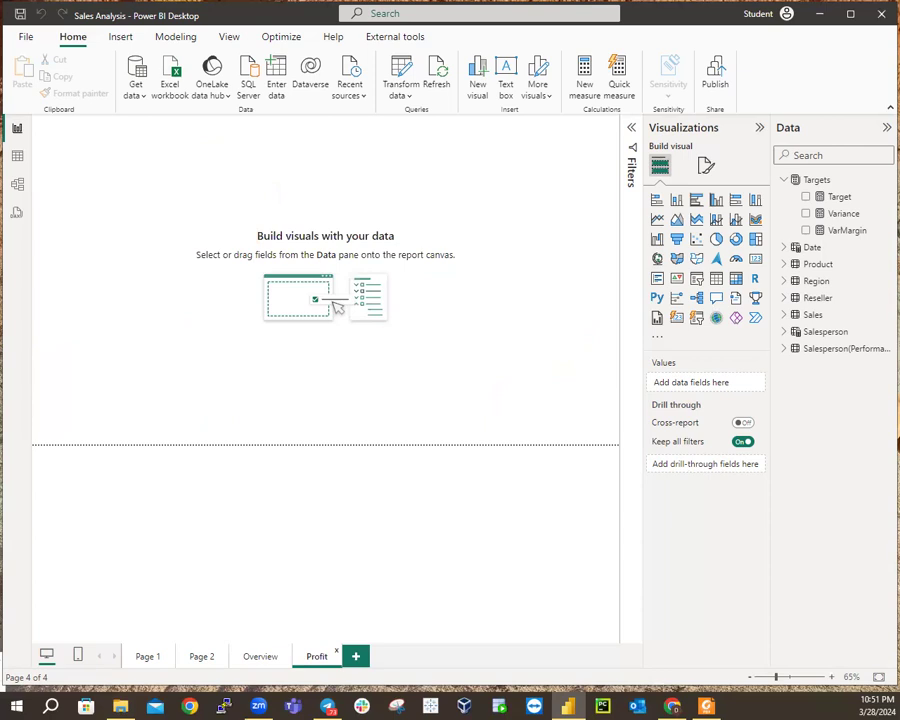
# Switch to the Module 7 Lab06 PDF, examine the target layout under "Design page 2", and return to the Power BI report.
pyautogui.hotkey('alt', 'Tab')
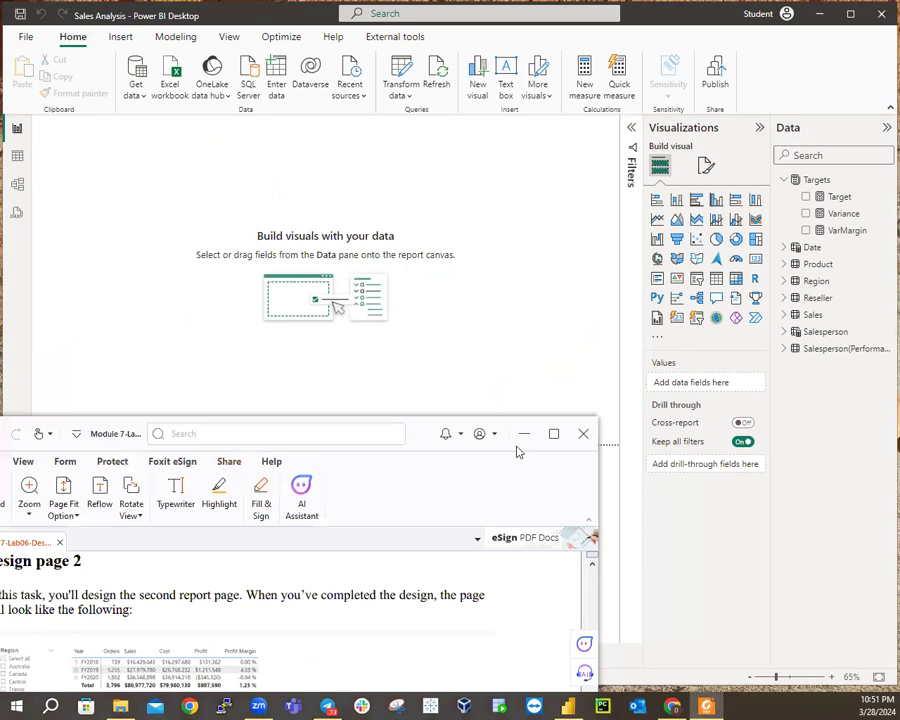
pyautogui.doubleClick(392, 434)
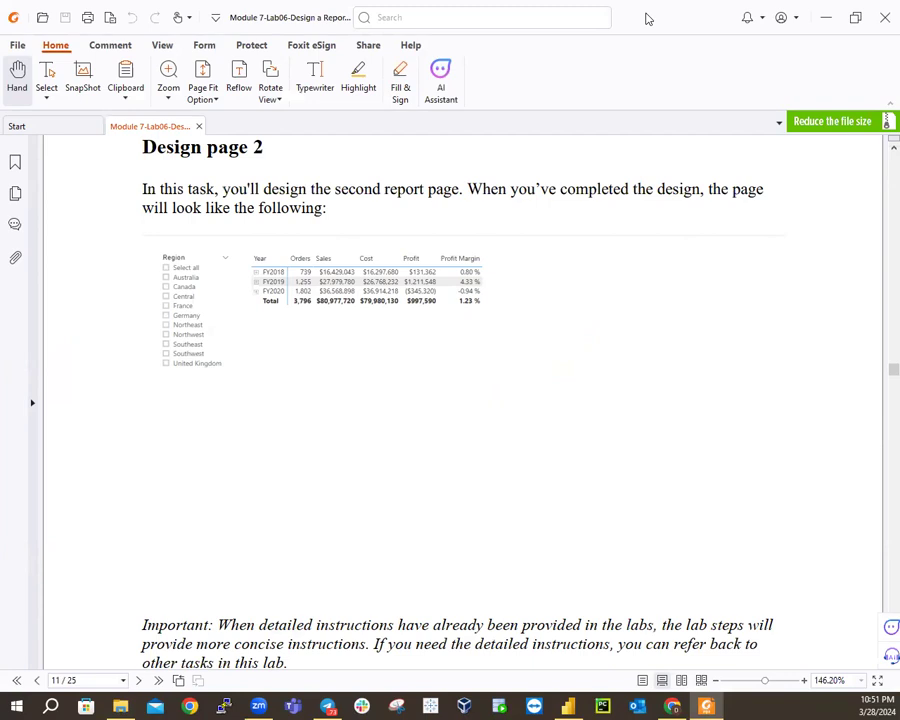
pyautogui.hotkey('alt', 'Tab')
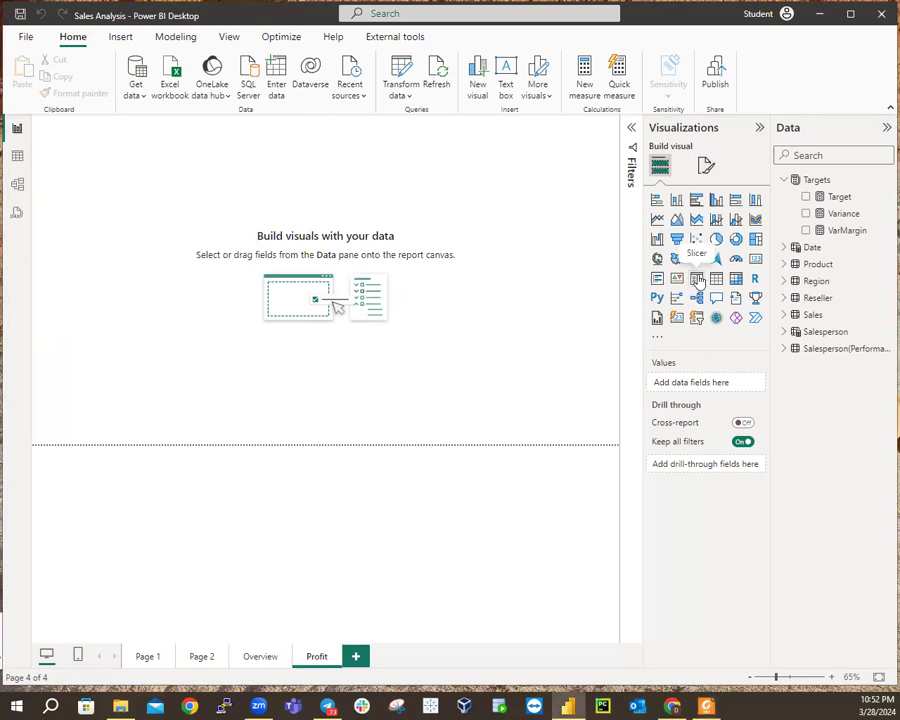
# Add a slicer at the upper-left corner of the Profit page using the Region field from the Region table.
pyautogui.click(697, 280)
pyautogui.moveTo(87, 156)
pyautogui.mouseDown()
pyautogui.moveTo(88, 138)
pyautogui.moveTo(95, 141)
pyautogui.mouseUp()
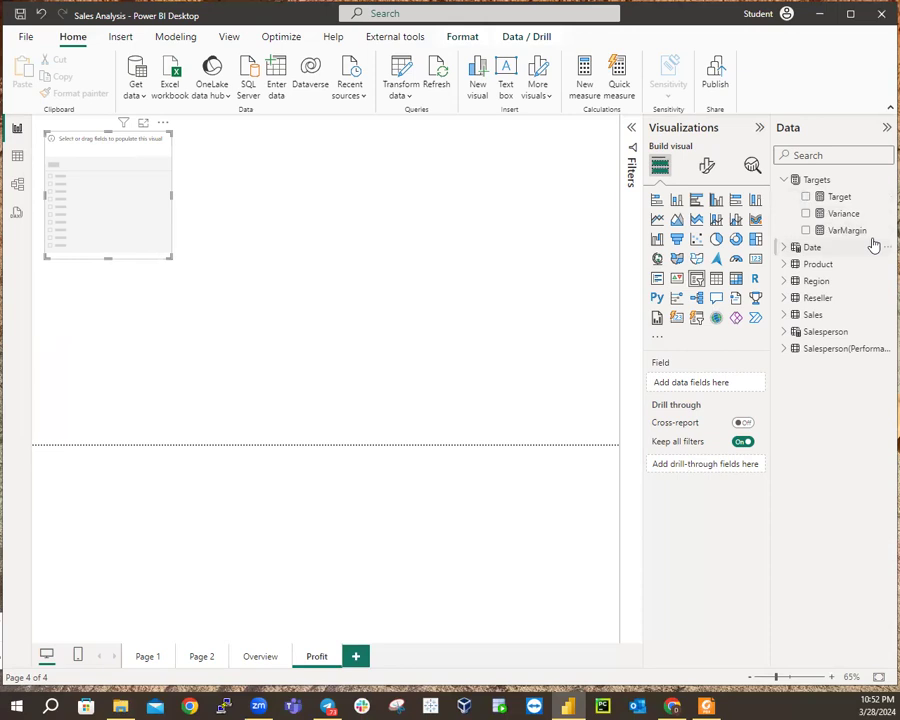
pyautogui.click(782, 183)
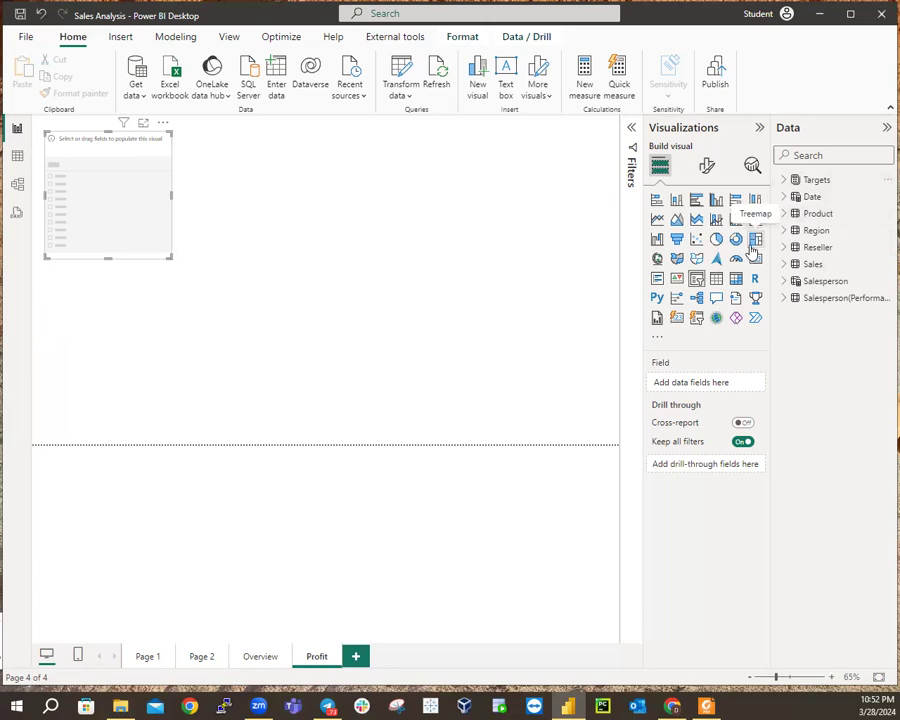
pyautogui.click(783, 230)
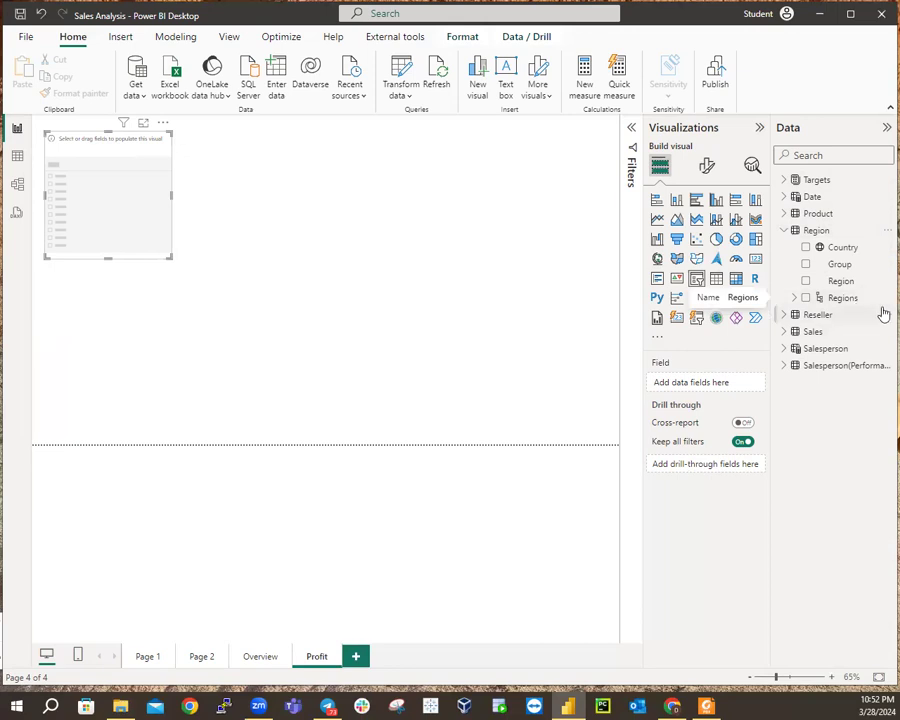
pyautogui.click(806, 281)
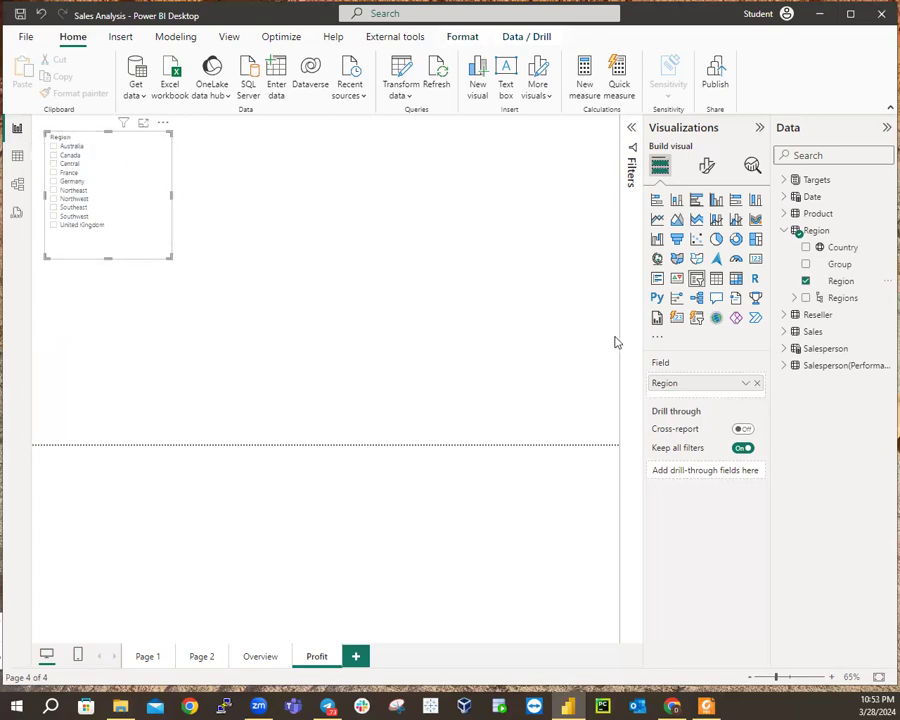
# Format the Region slicer's header text as bold Times New Roman, size 20.
pyautogui.click(706, 168)
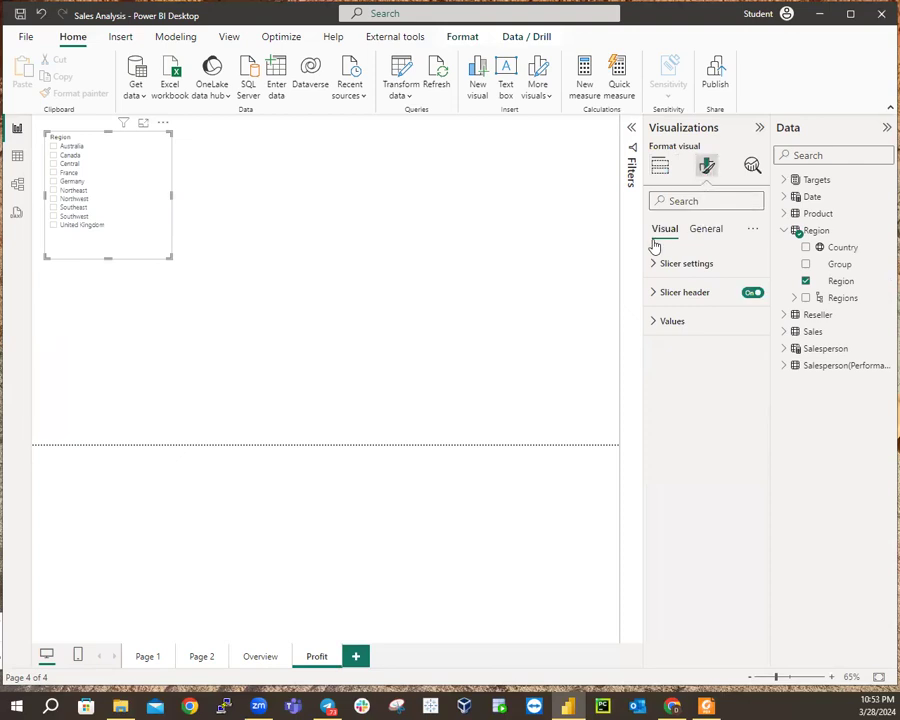
pyautogui.click(655, 294)
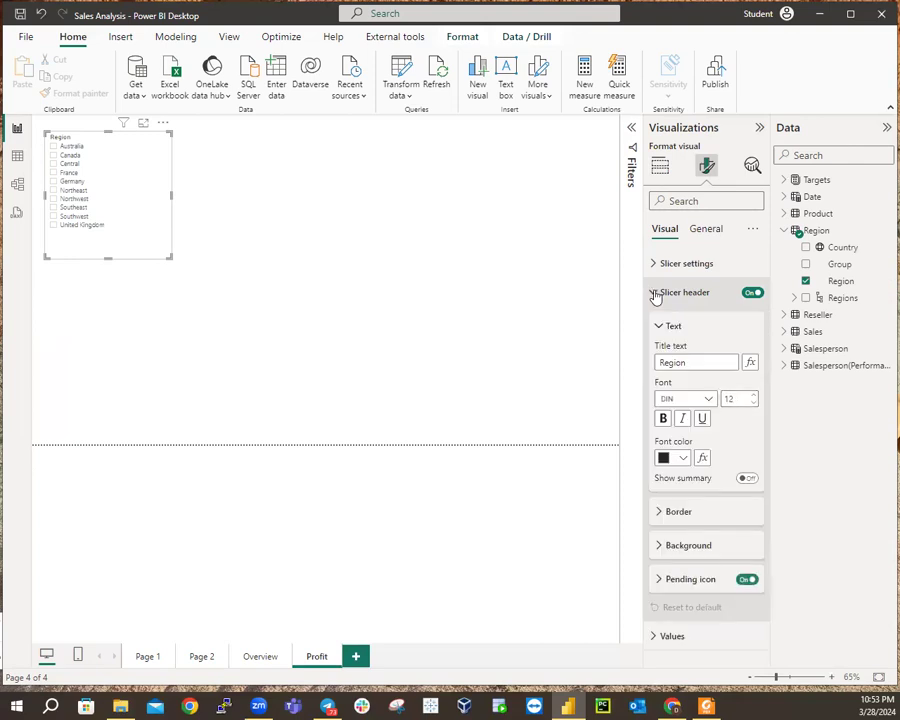
pyautogui.click(706, 398)
pyautogui.scroll(-3, 715, 590)
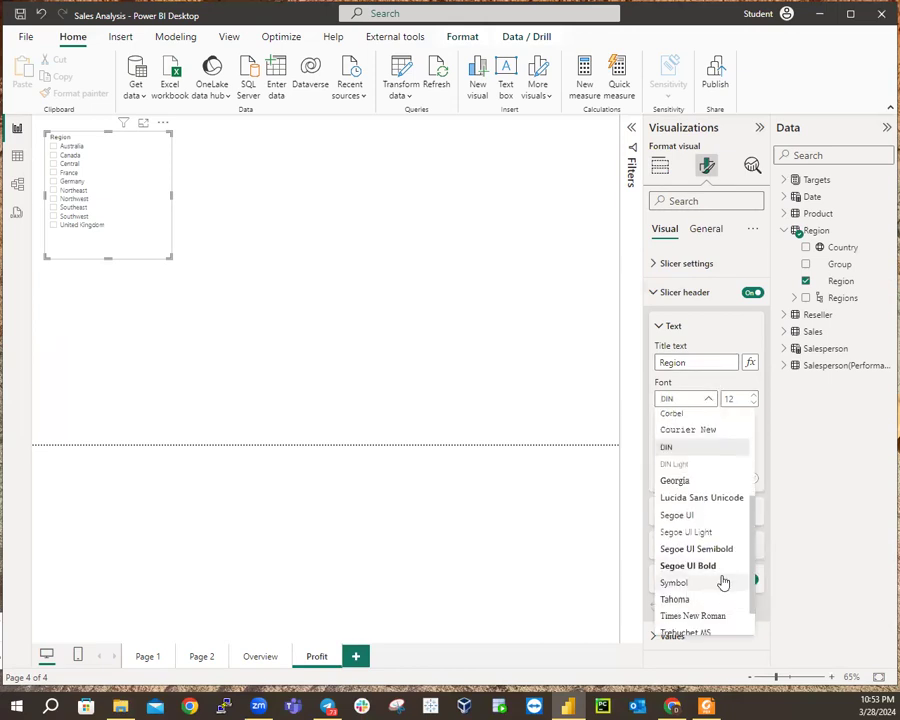
pyautogui.click(713, 617)
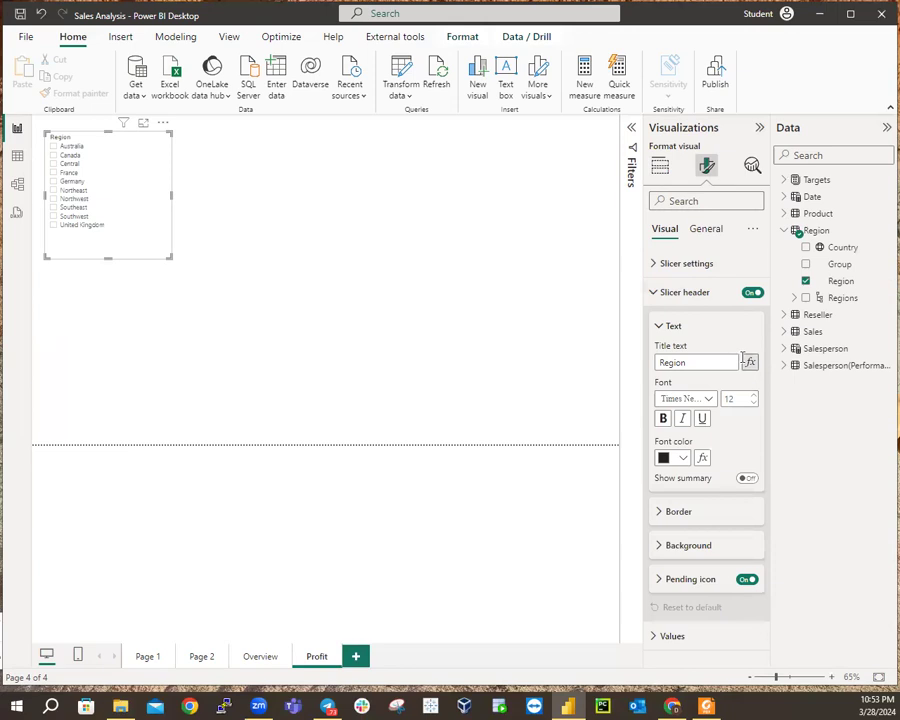
pyautogui.click(731, 399)
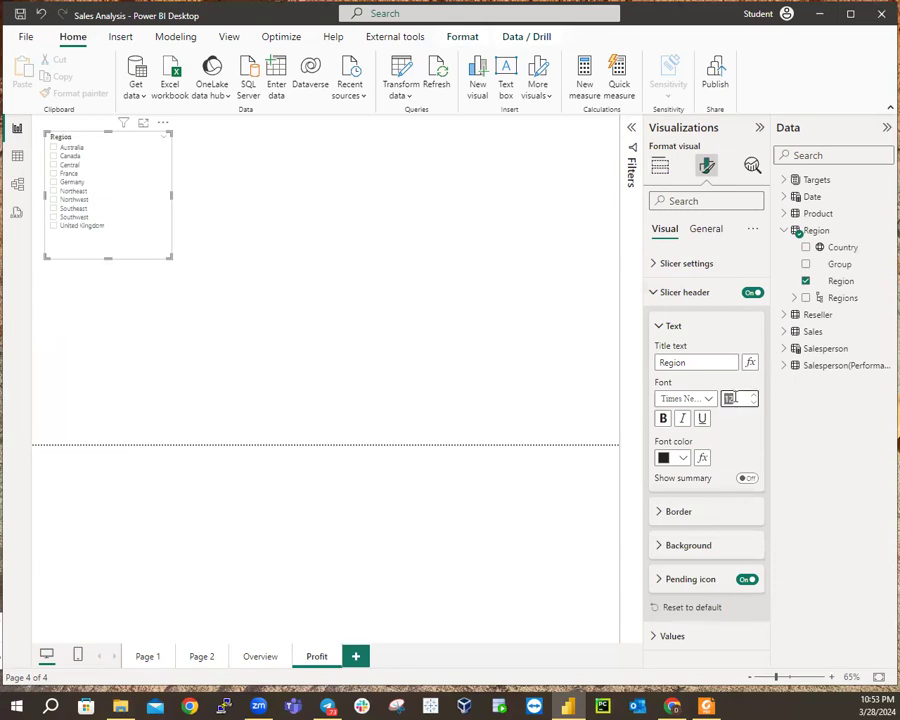
pyautogui.write('20')
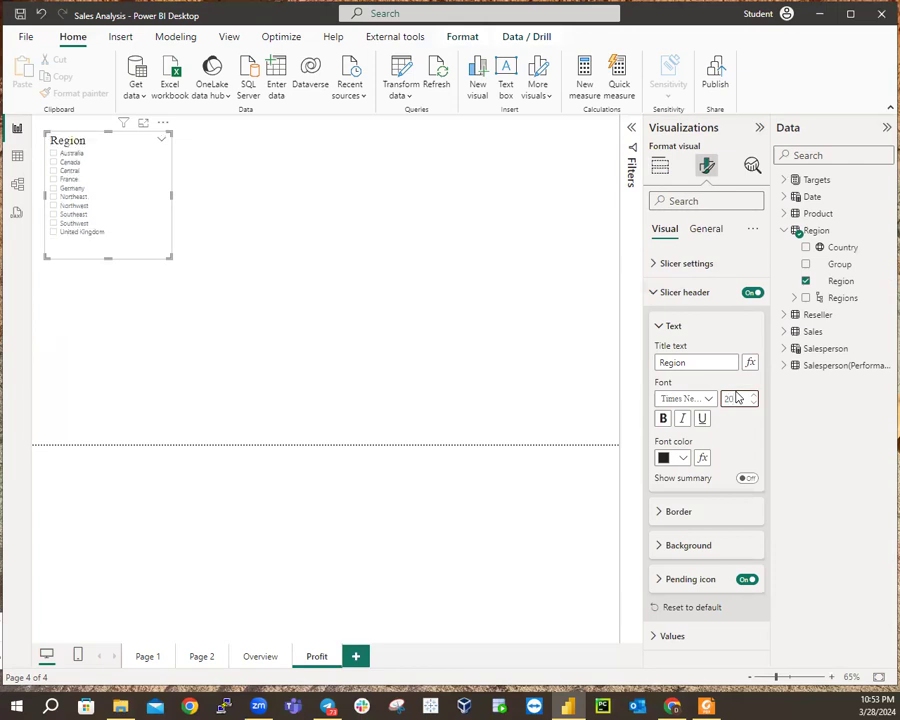
pyautogui.click(662, 418)
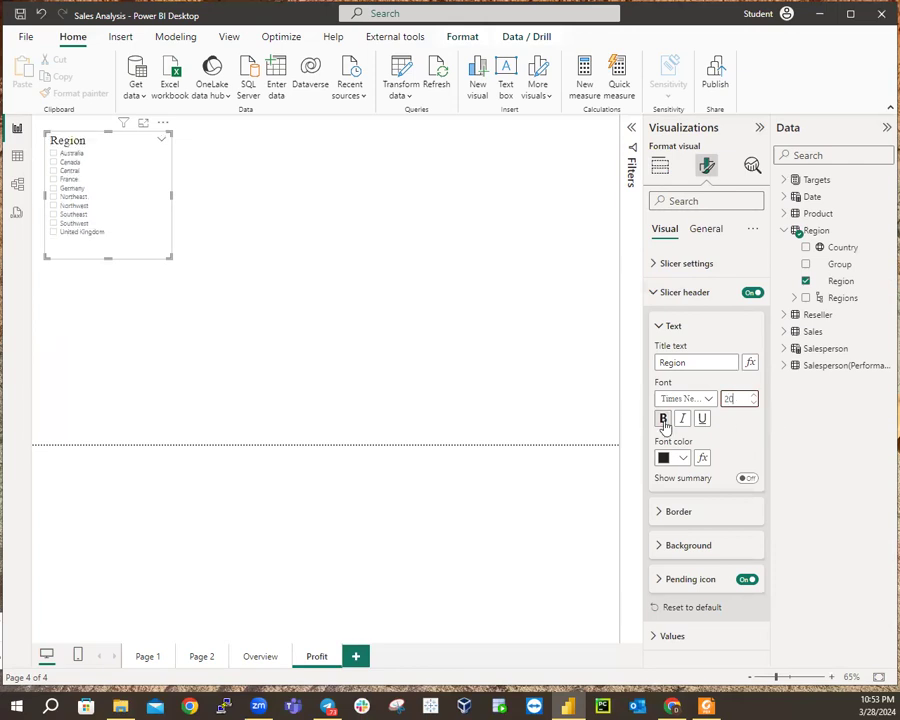
pyautogui.click(660, 327)
pyautogui.click(653, 300)
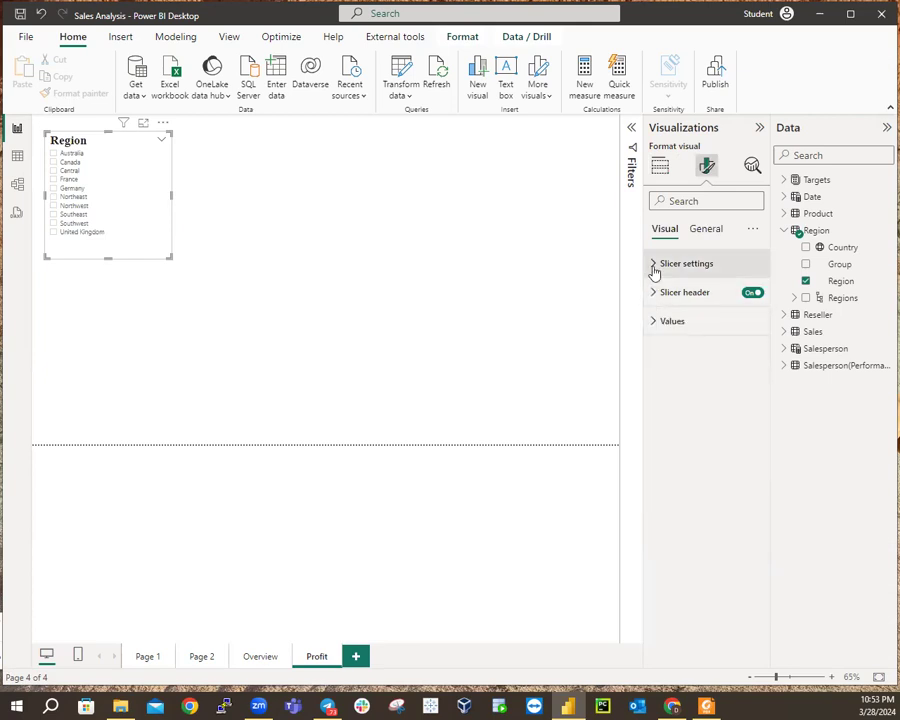
# Enable the "Select all" option for the Region slicer and narrow the slicer to slightly wider than its longest entry.
pyautogui.click(654, 266)
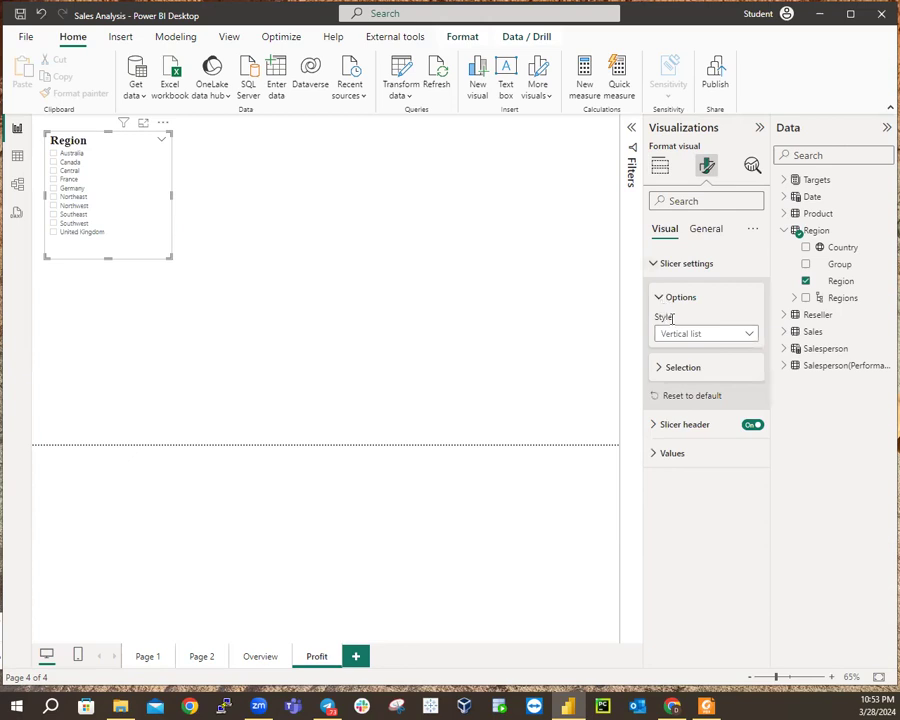
pyautogui.click(665, 369)
pyautogui.click(748, 427)
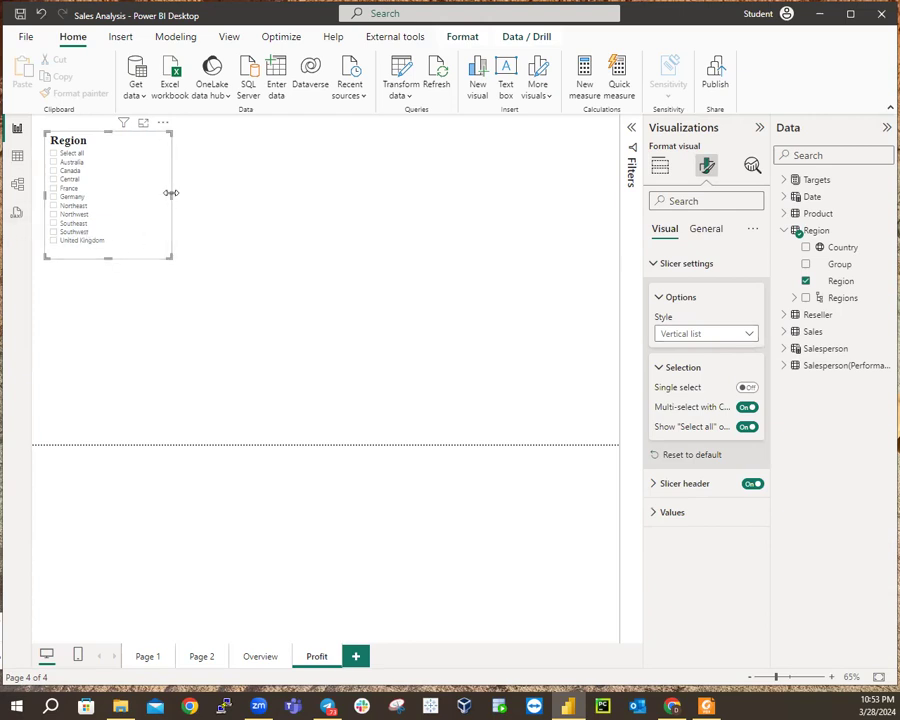
pyautogui.moveTo(171, 192); pyautogui.dragTo(108, 201)
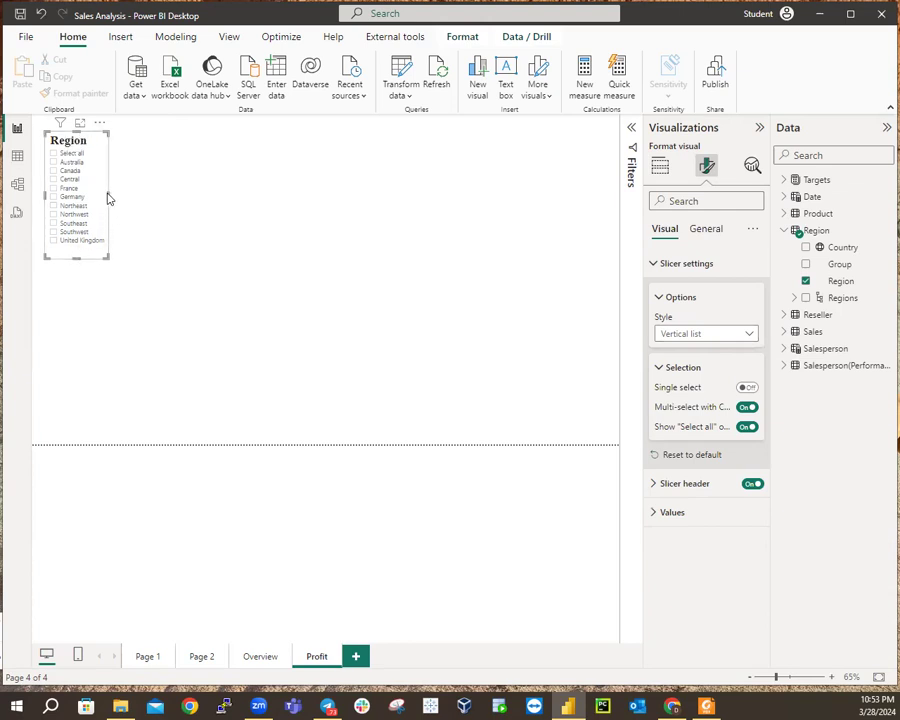
pyautogui.moveTo(108, 193); pyautogui.dragTo(117, 196)
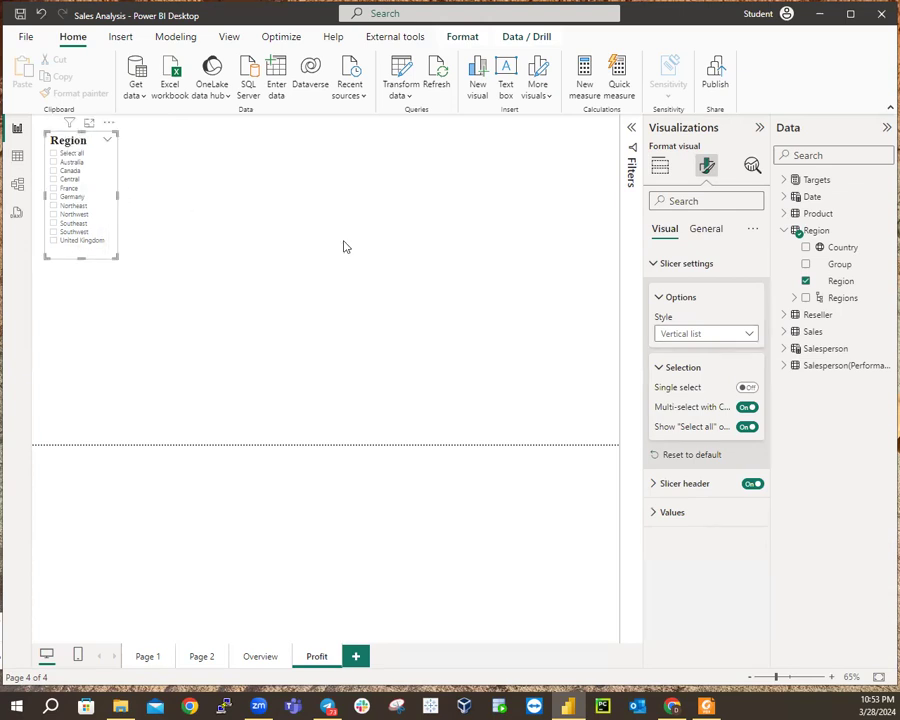
pyautogui.click(652, 266)
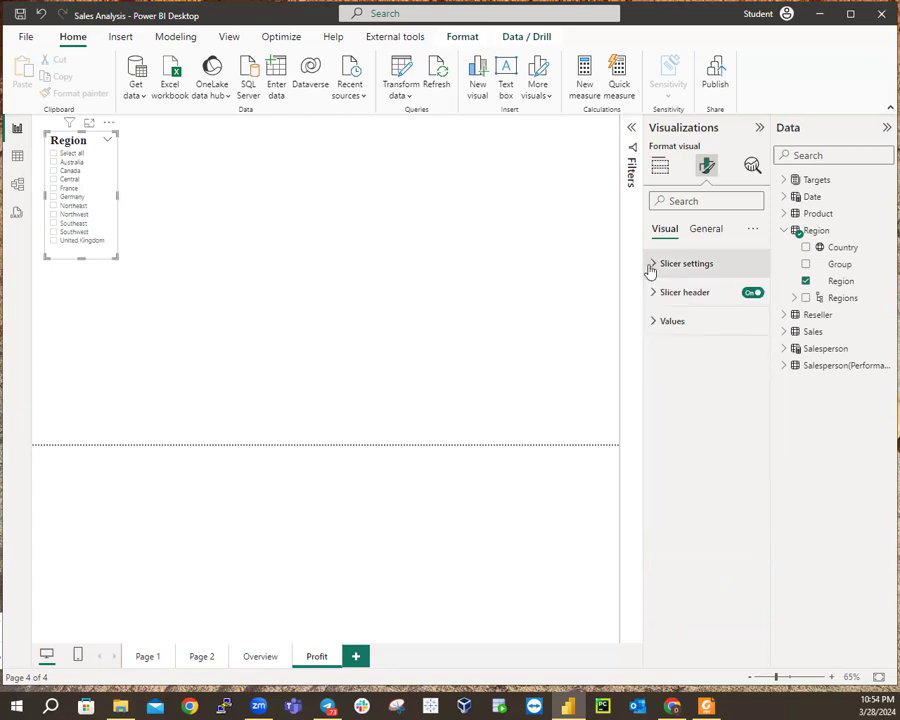
# Set the Region slicer's values to Times New Roman, size 15, and enlarge the slicer so every region fits without scrolling.
pyautogui.click(656, 327)
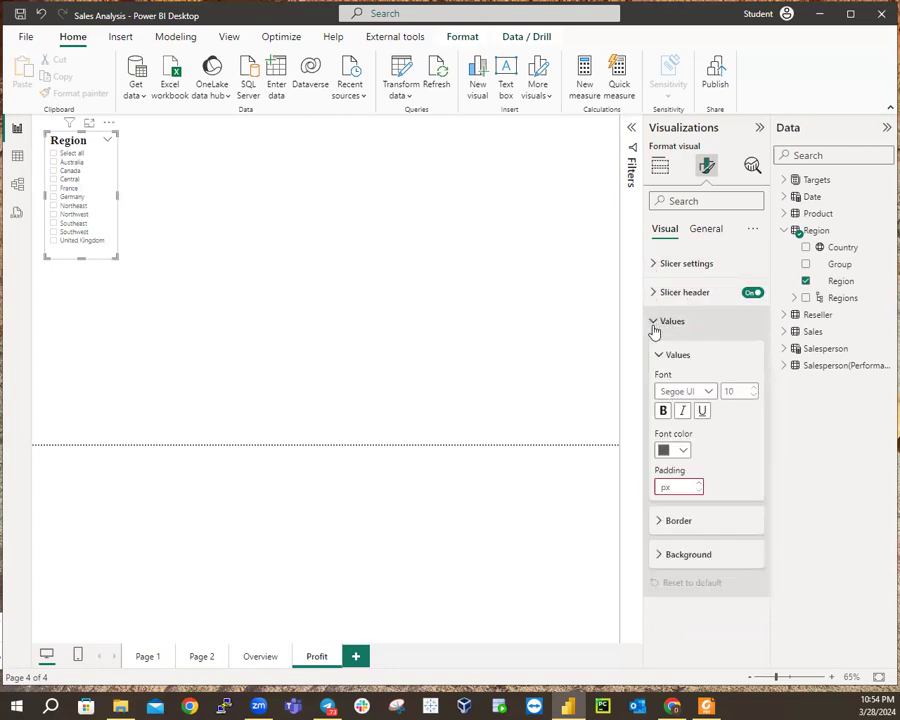
pyautogui.click(700, 393)
pyautogui.click(692, 614)
pyautogui.click(738, 391)
pyautogui.write('15')
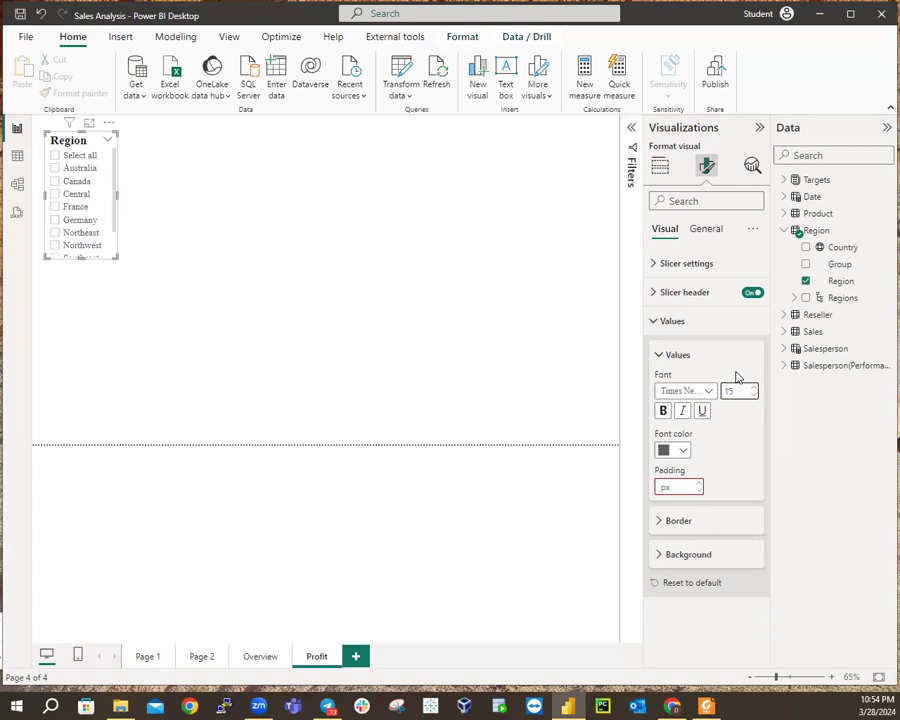
pyautogui.click(660, 356)
pyautogui.click(655, 322)
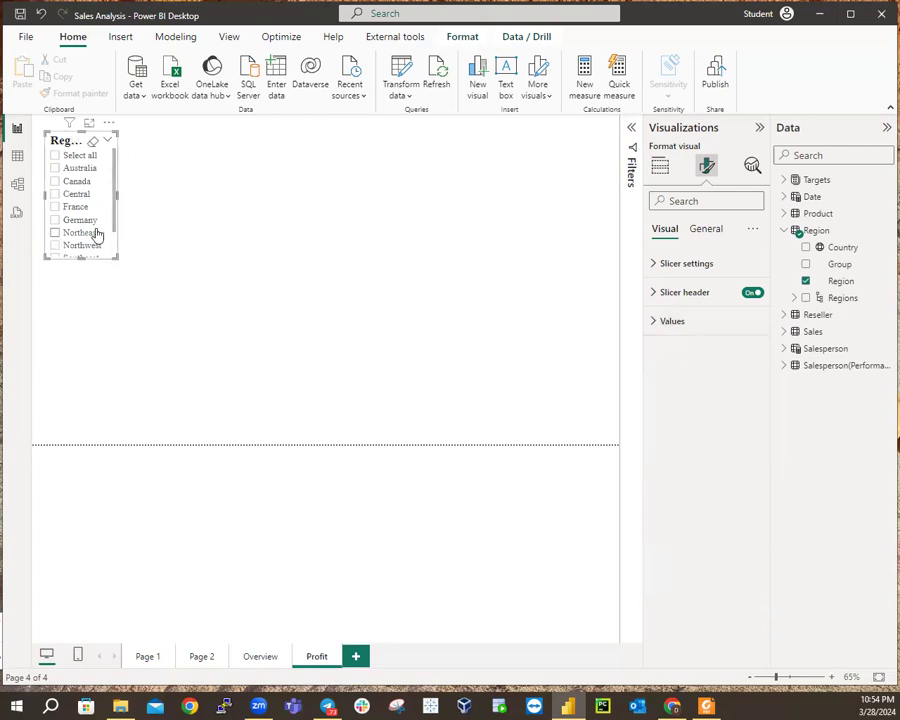
pyautogui.moveTo(114, 254); pyautogui.dragTo(135, 296)
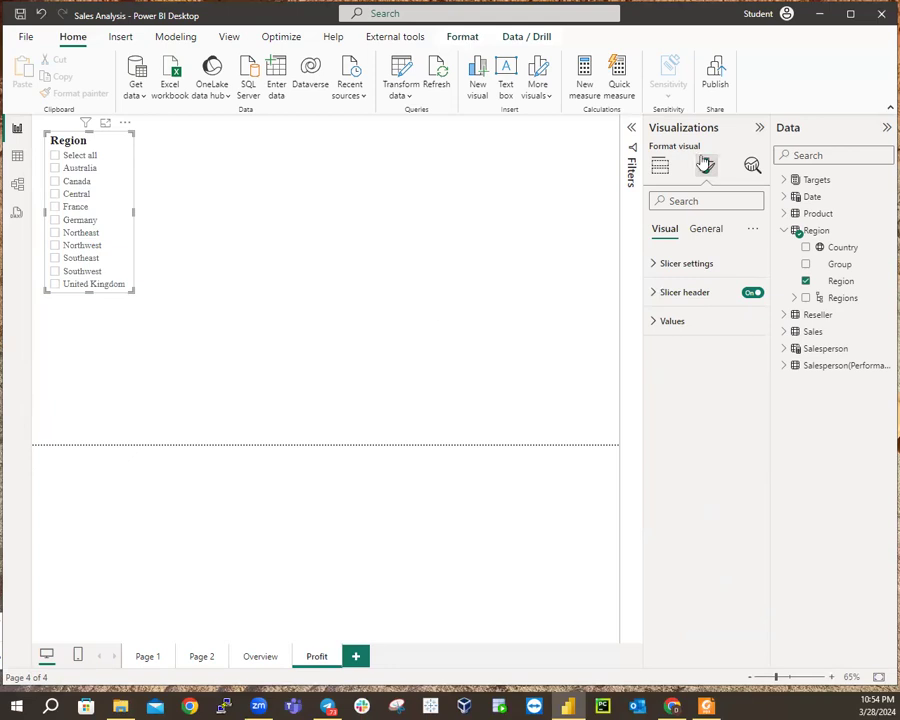
pyautogui.click(660, 165)
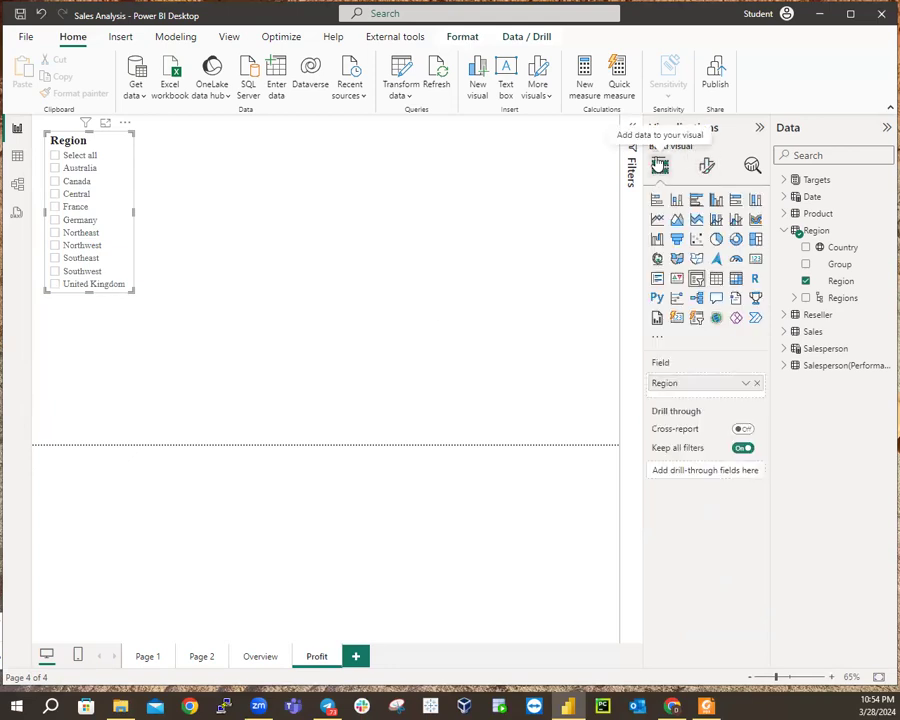
pyautogui.click(736, 279)
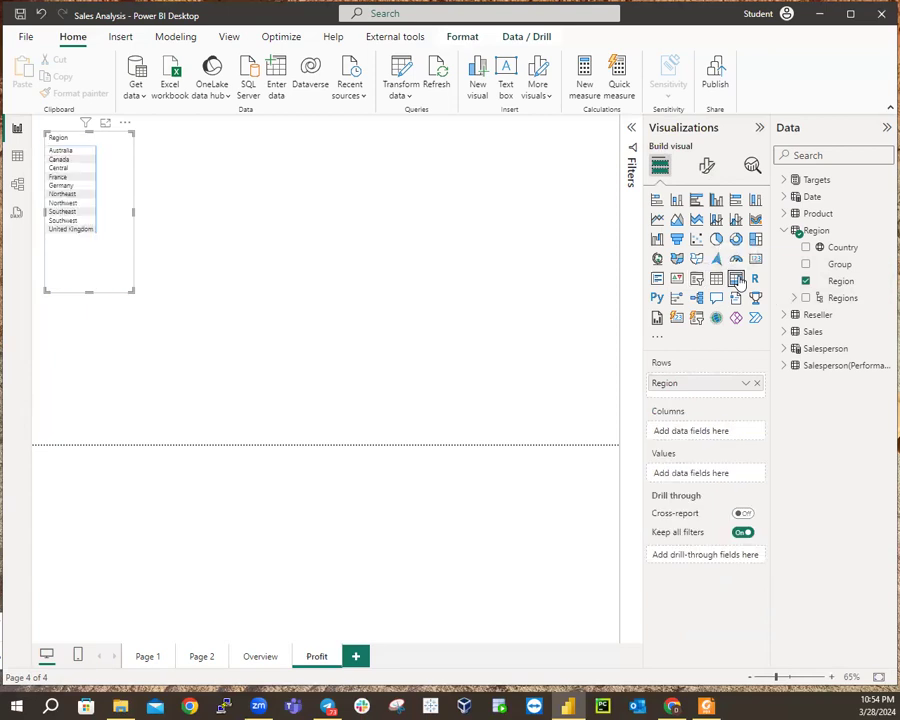
pyautogui.hotkey('ctrl', 'z')
# Add a separate matrix visual beside the Region slicer and enlarge it to fill the rest of the Profit page.
pyautogui.click(224, 197)
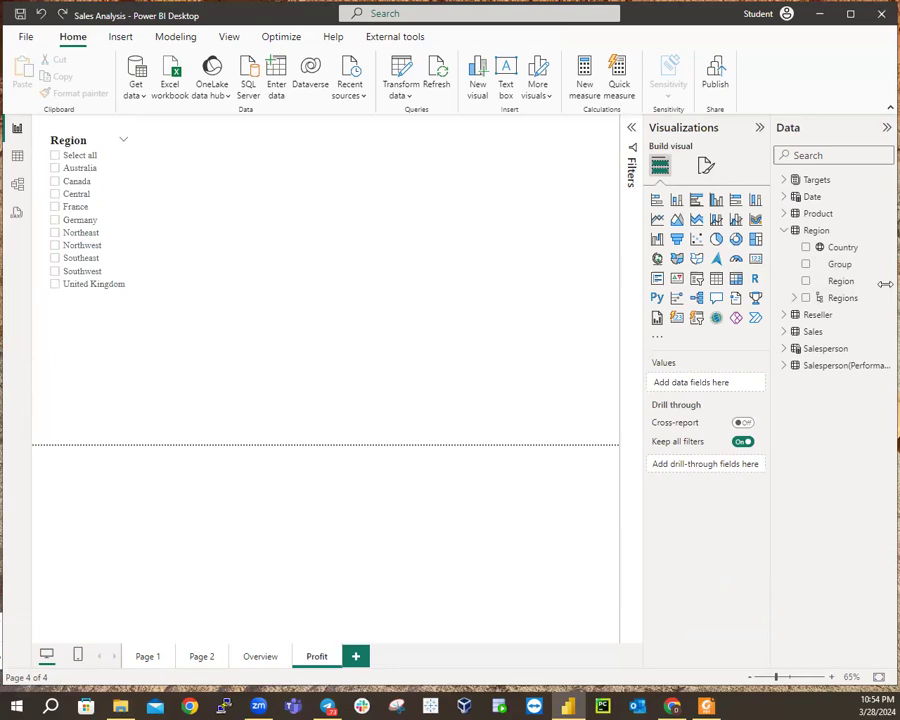
pyautogui.click(736, 284)
pyautogui.moveTo(116, 316); pyautogui.dragTo(200, 146)
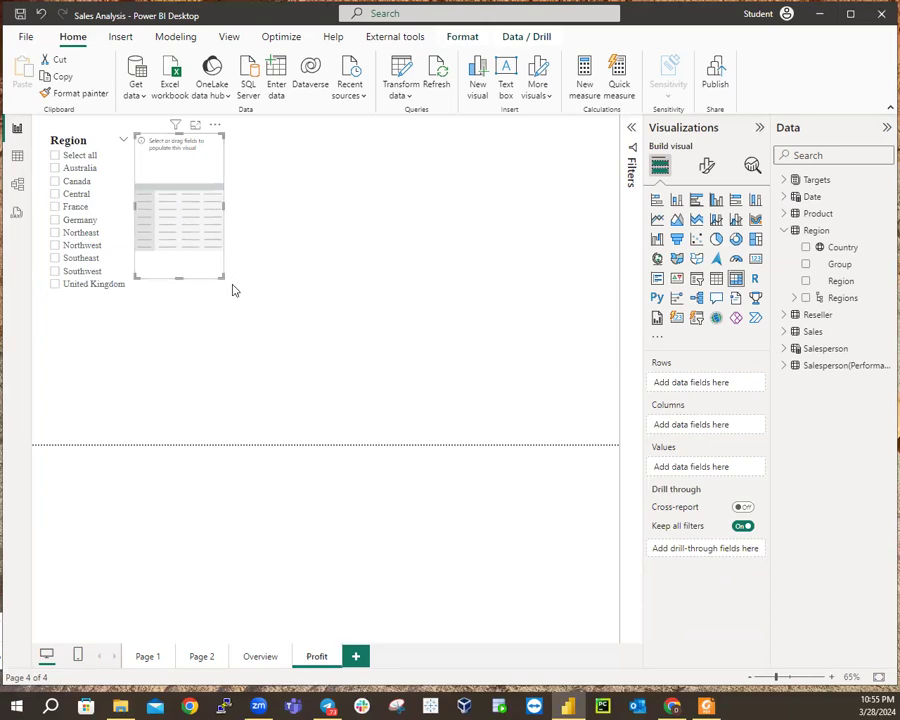
pyautogui.moveTo(223, 278); pyautogui.dragTo(615, 440)
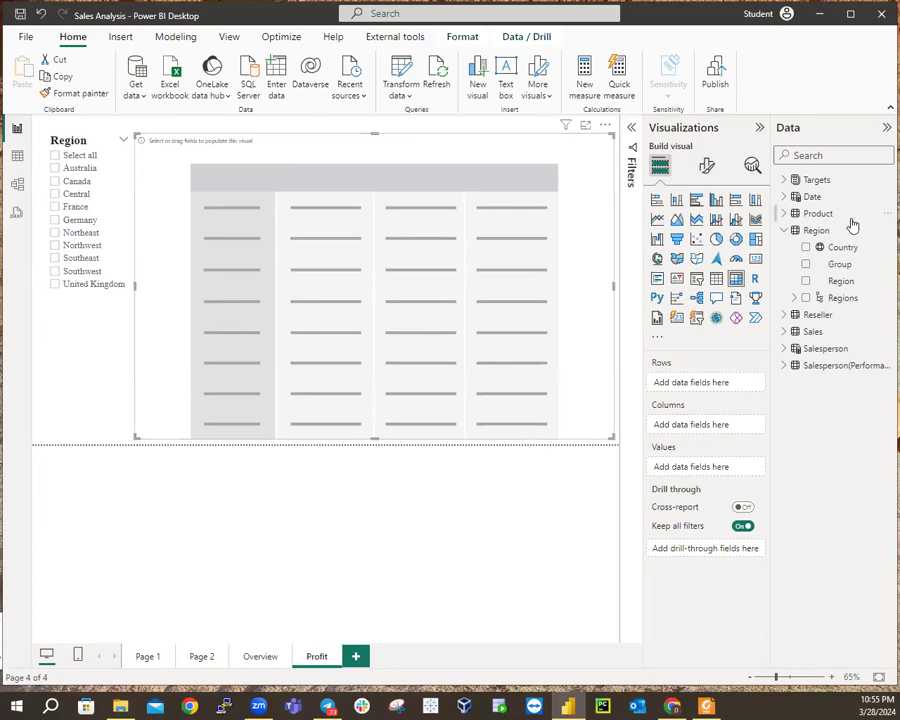
# Add the Fiscal hierarchy from the Date table to the matrix rows.
pyautogui.click(784, 230)
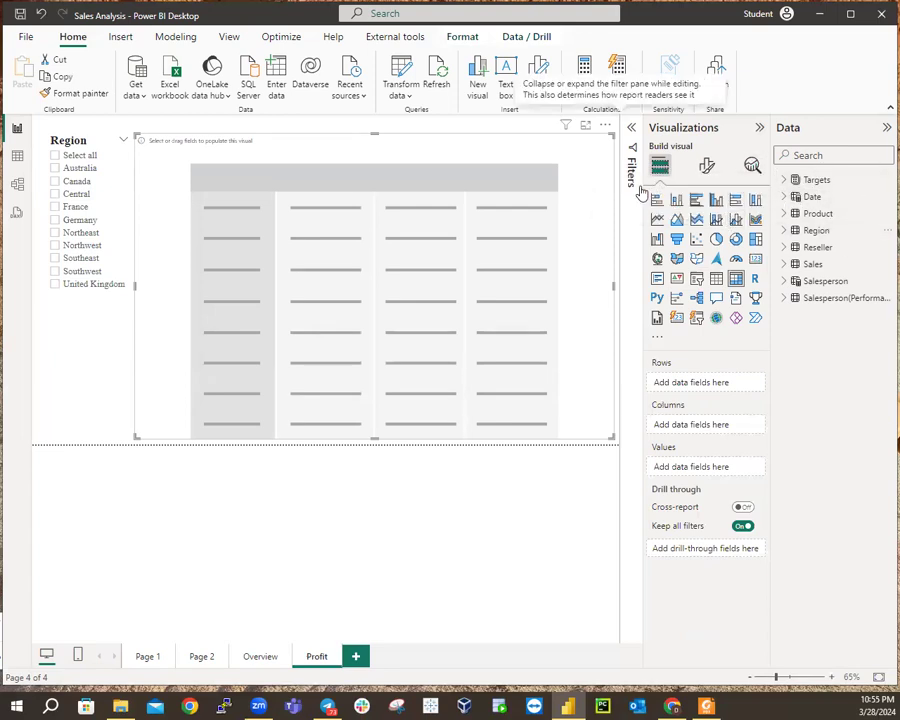
pyautogui.click(784, 201)
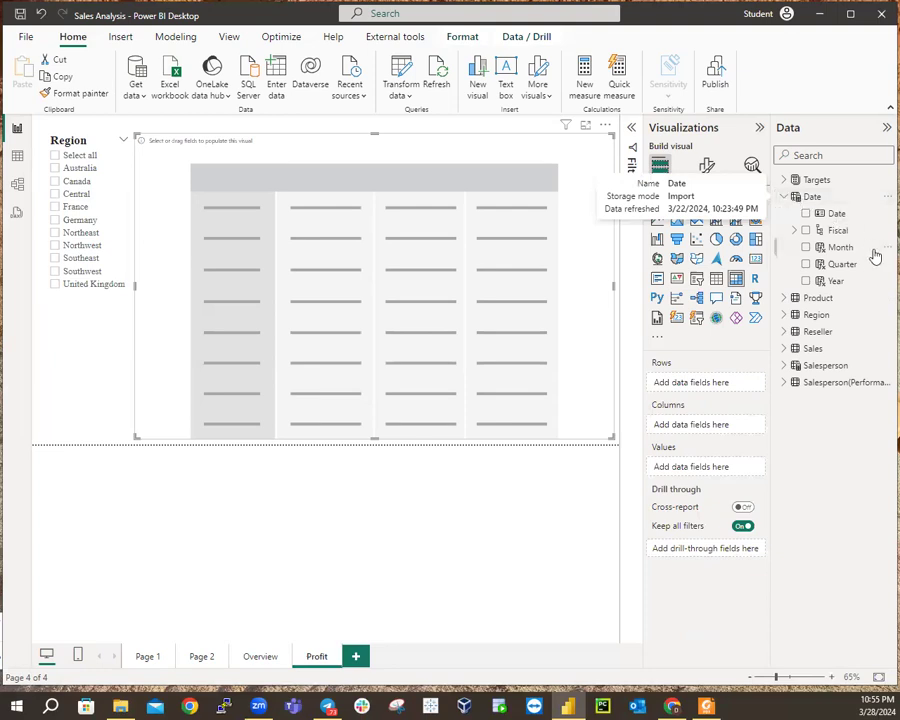
pyautogui.click(807, 232)
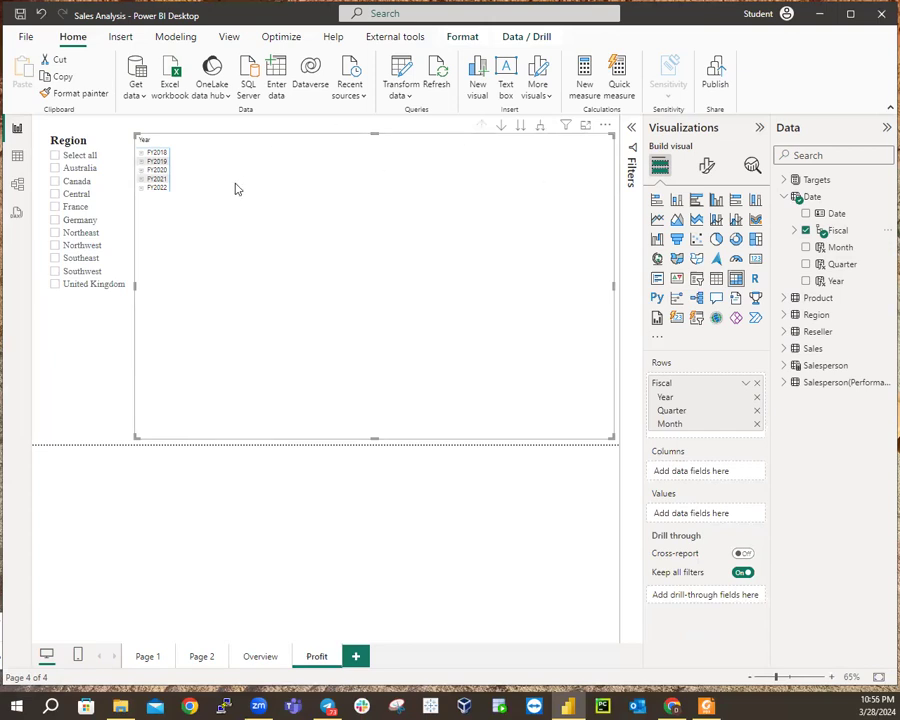
# Set the matrix's column header text to Times New Roman, size 20, bold.
pyautogui.click(706, 167)
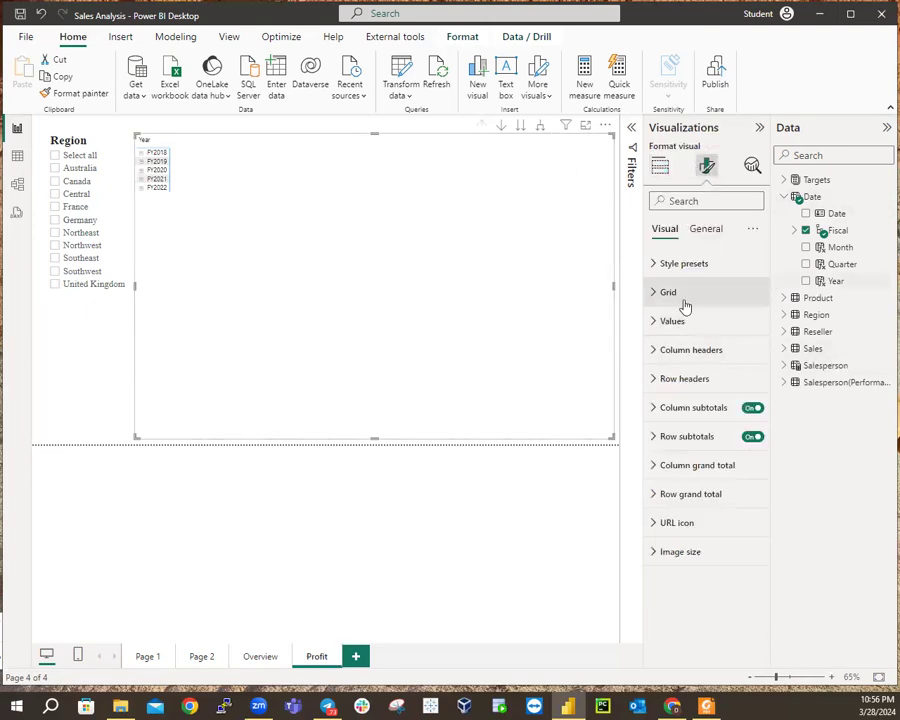
pyautogui.click(655, 353)
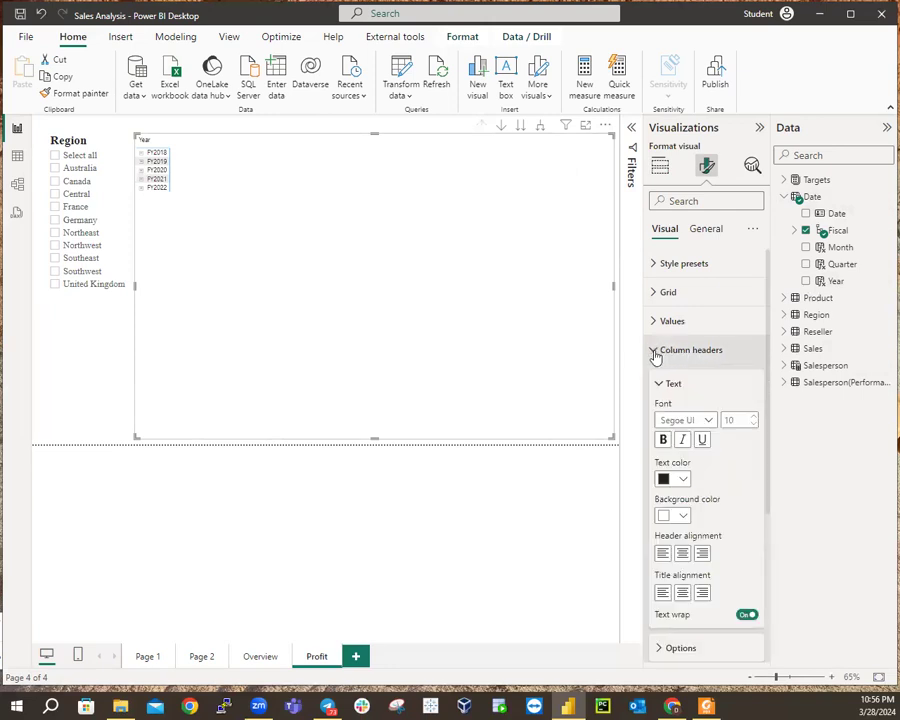
pyautogui.click(655, 352)
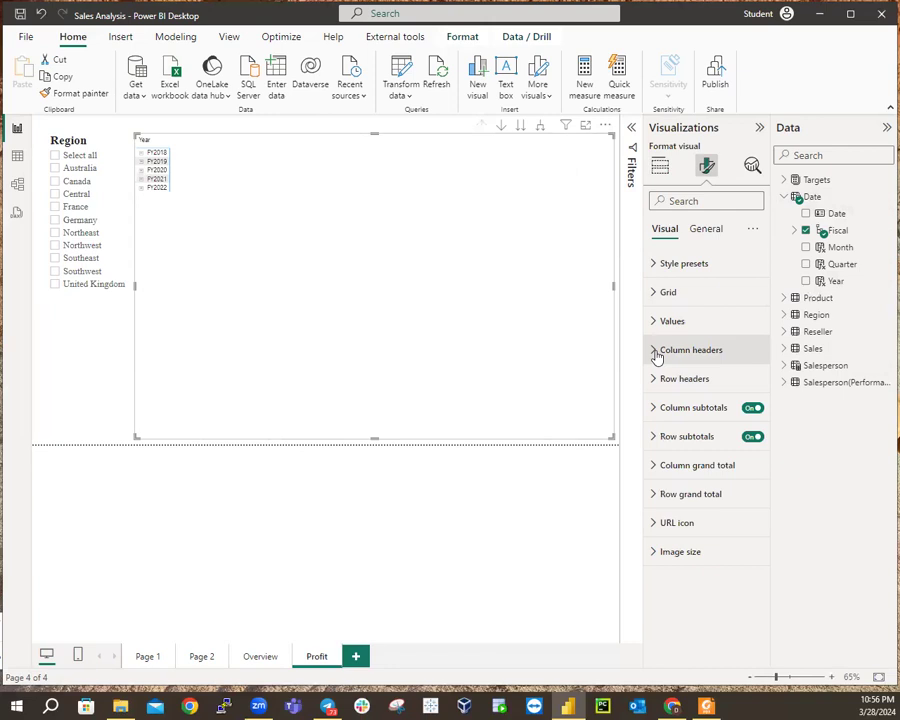
pyautogui.click(655, 351)
pyautogui.click(702, 419)
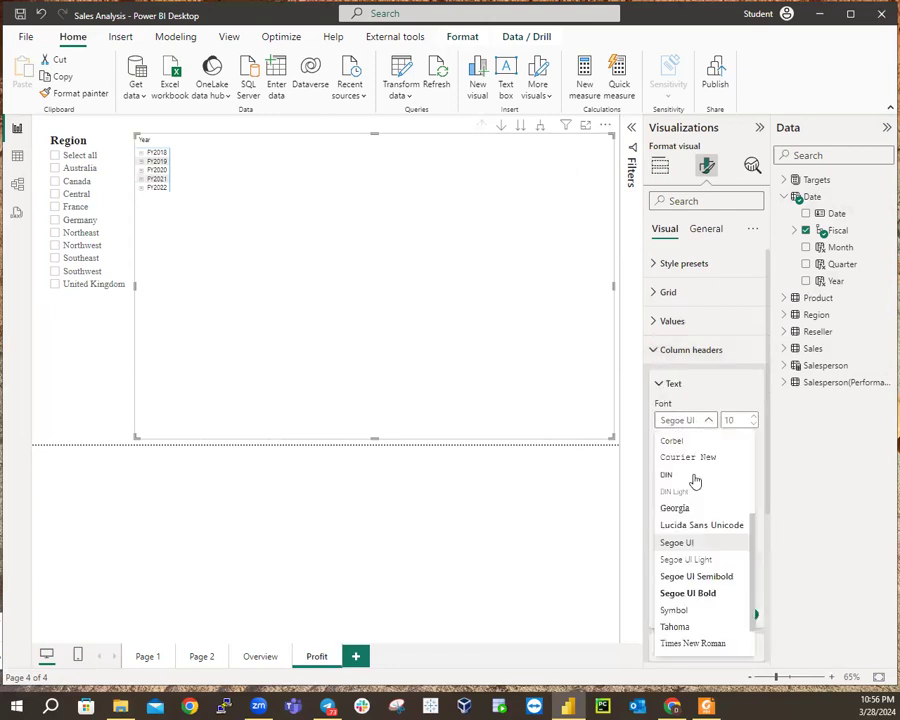
pyautogui.click(698, 645)
pyautogui.click(731, 419)
pyautogui.write('2')
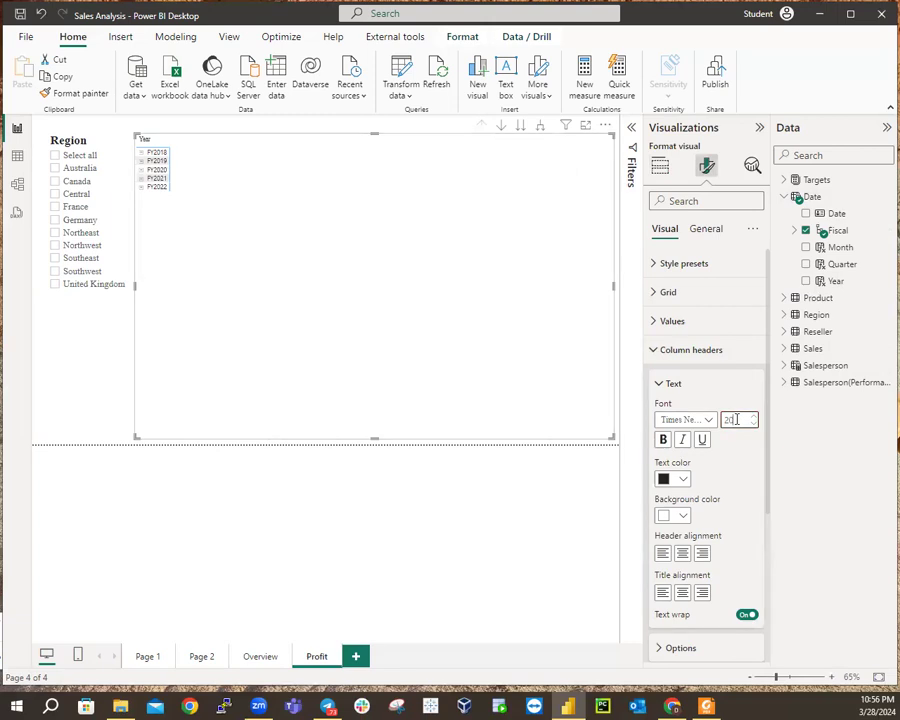
pyautogui.write('0')
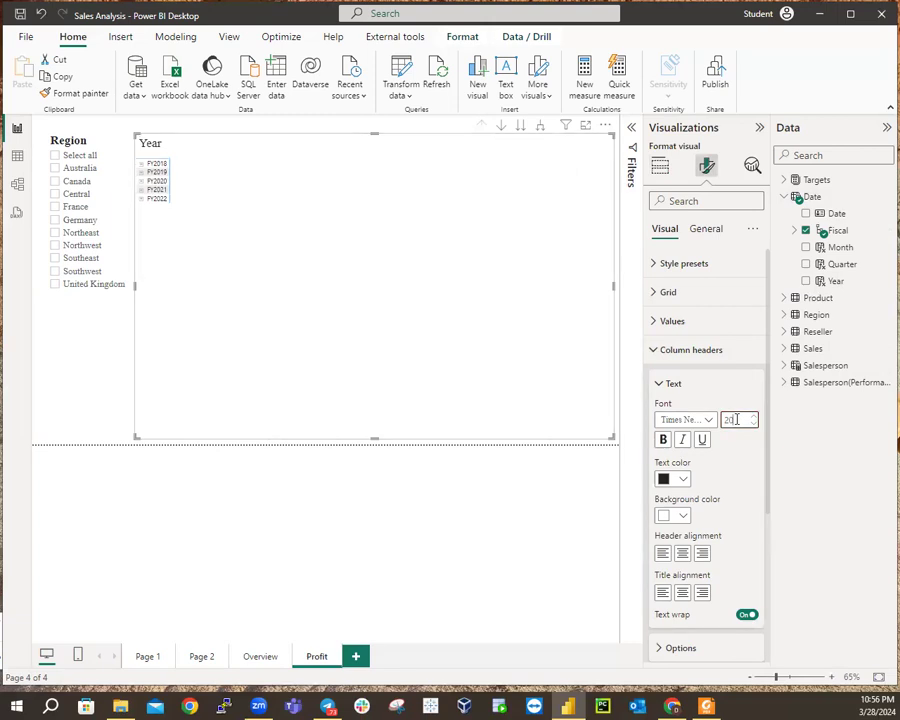
pyautogui.click(665, 479)
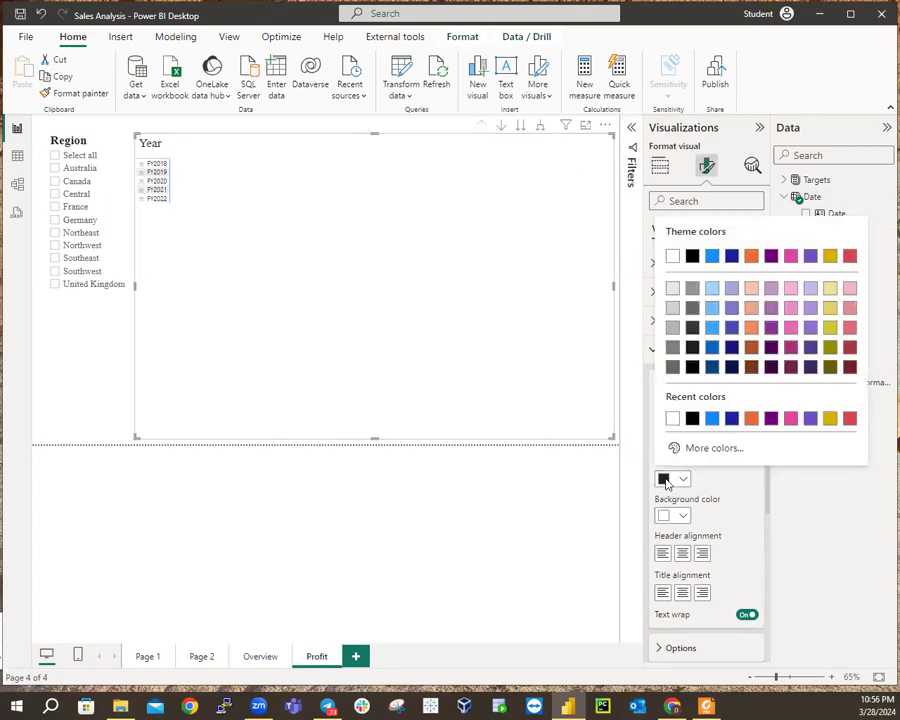
pyautogui.click(665, 480)
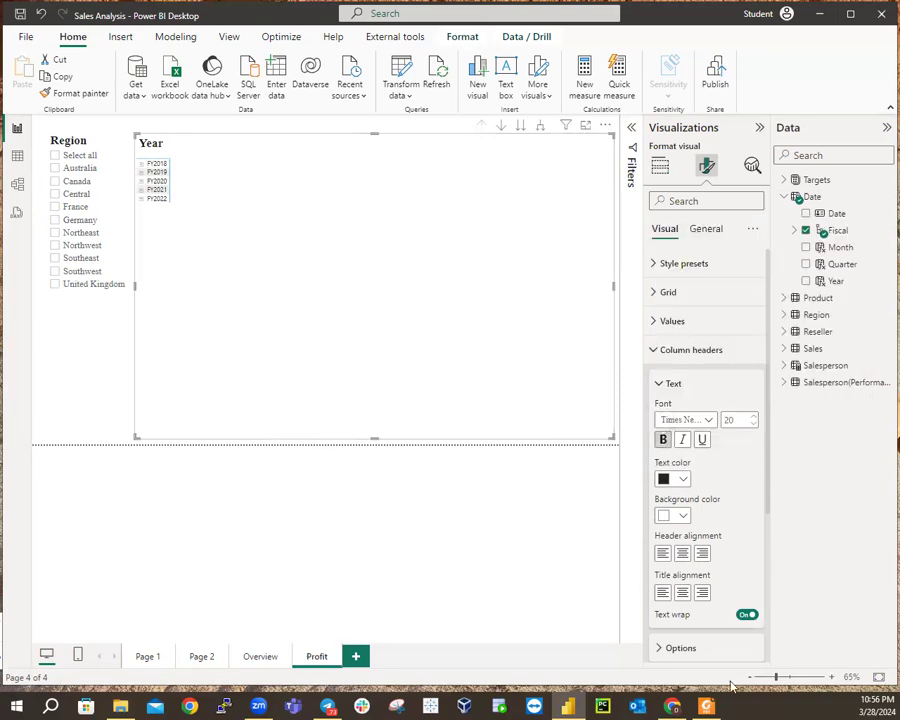
pyautogui.click(654, 351)
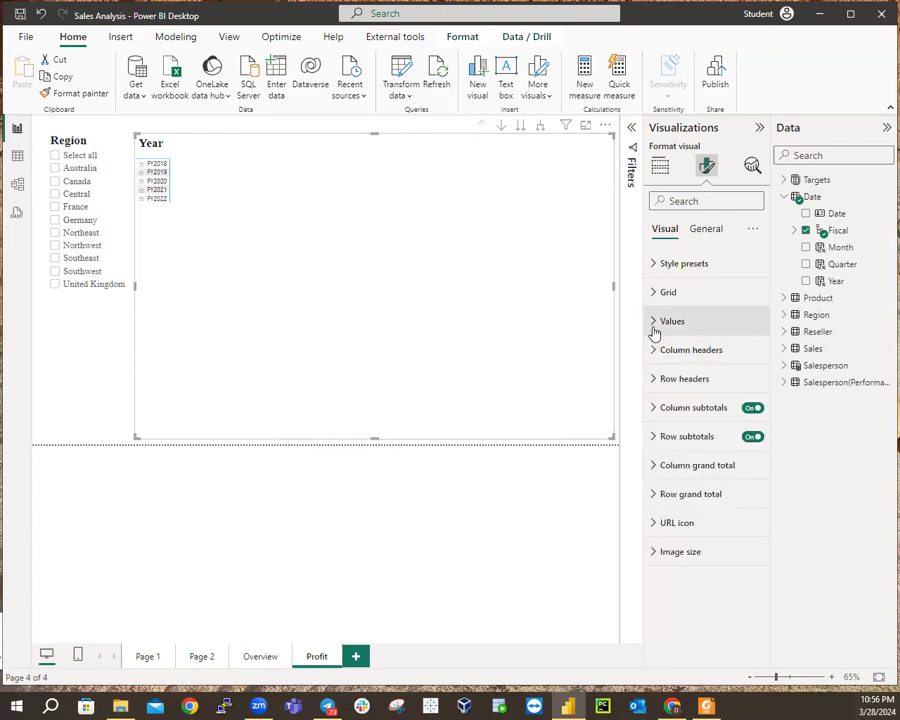
# Set the matrix's row header text to Times New Roman, size 18.
pyautogui.click(655, 381)
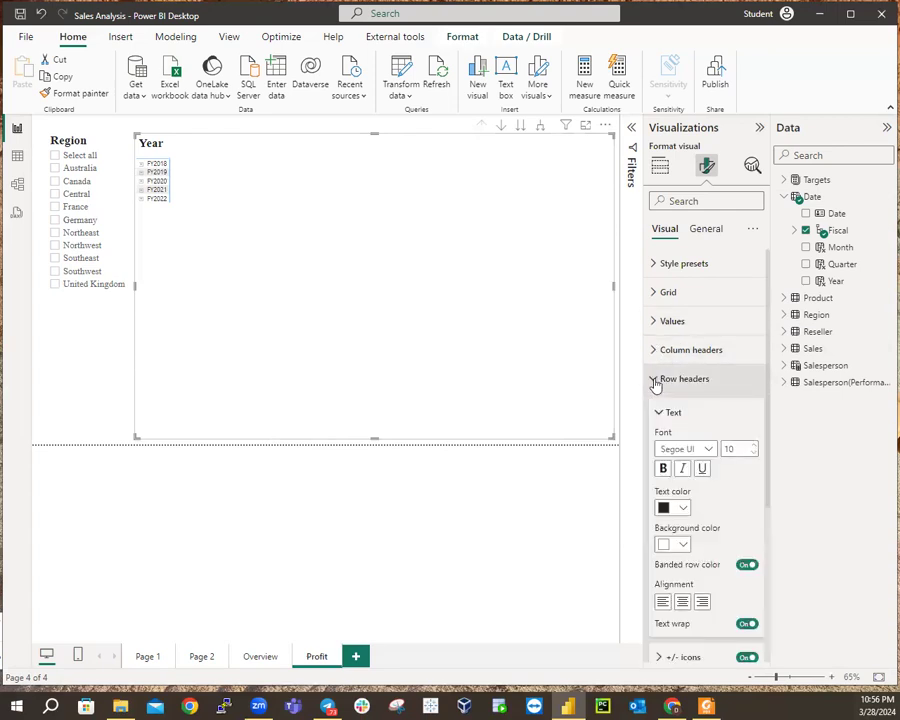
pyautogui.click(709, 449)
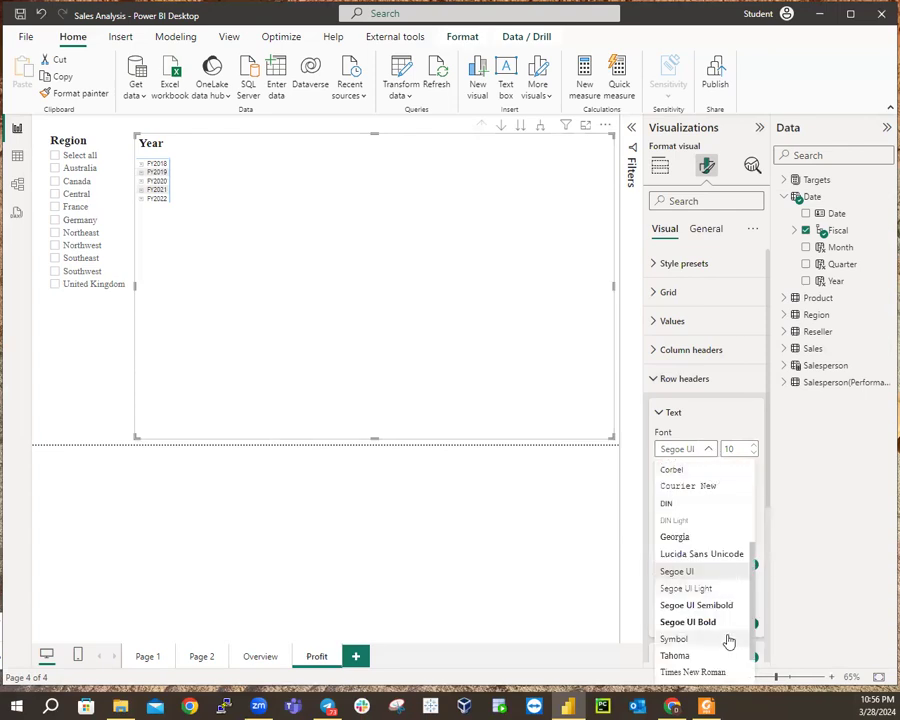
pyautogui.click(726, 677)
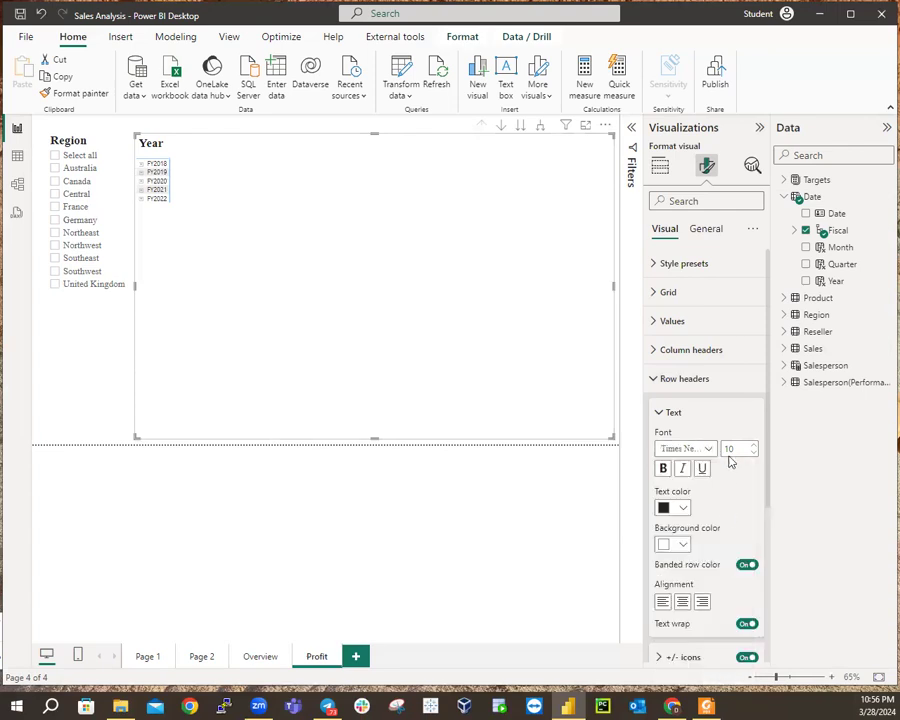
pyautogui.doubleClick(734, 449)
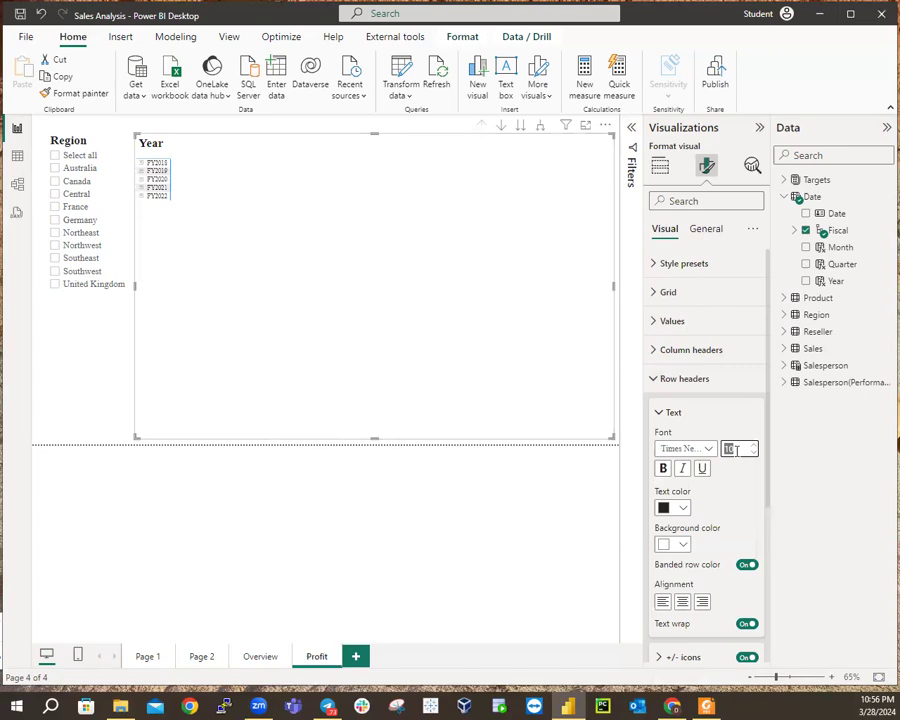
pyautogui.write('18')
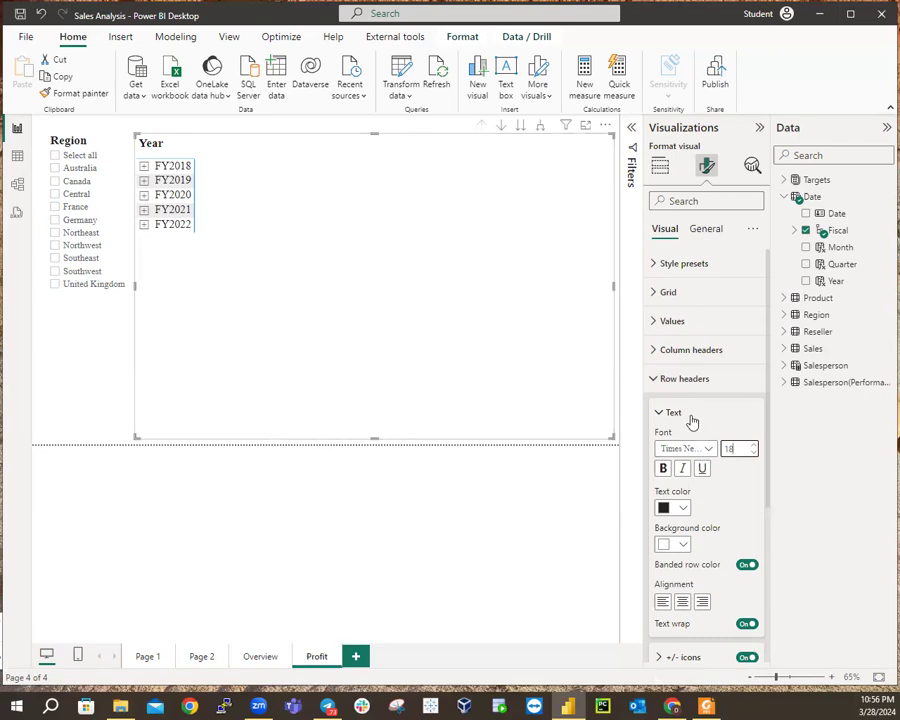
pyautogui.click(652, 379)
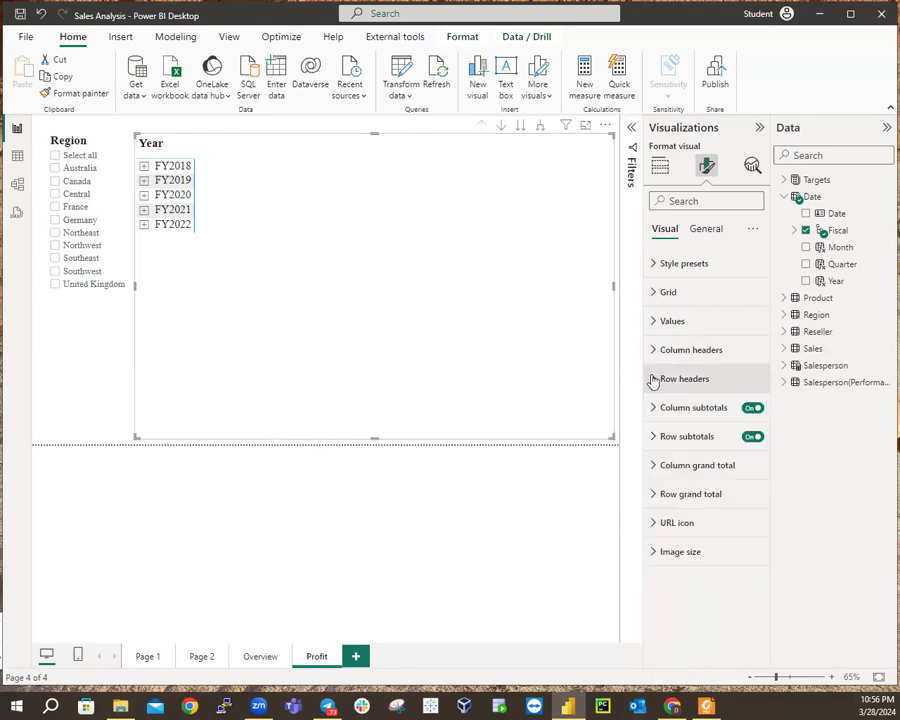
# Set the matrix's values text to Times New Roman, size 15.
pyautogui.click(652, 322)
pyautogui.click(709, 391)
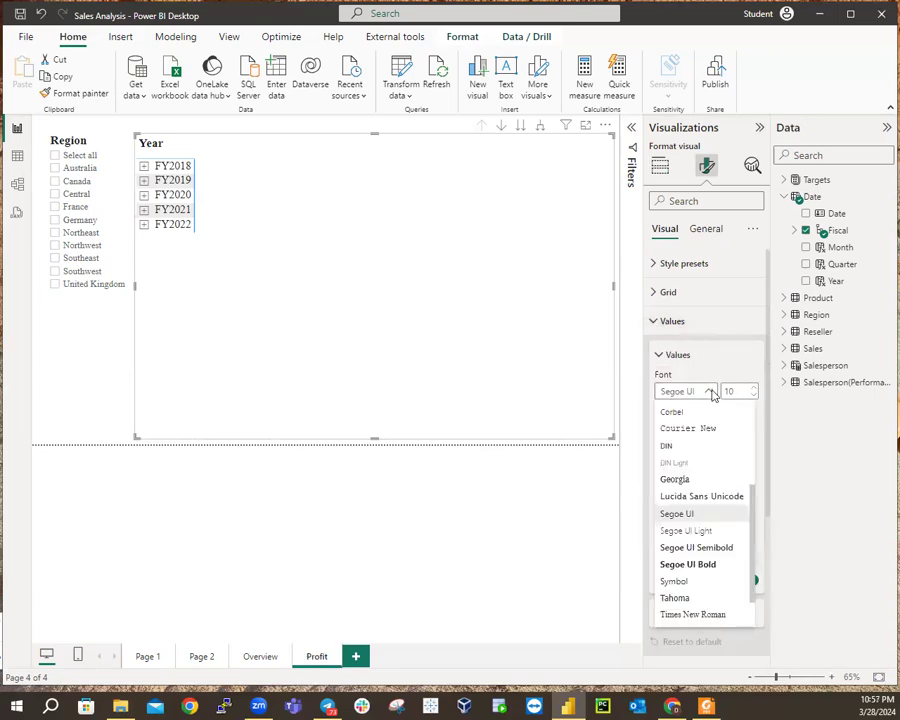
pyautogui.click(697, 613)
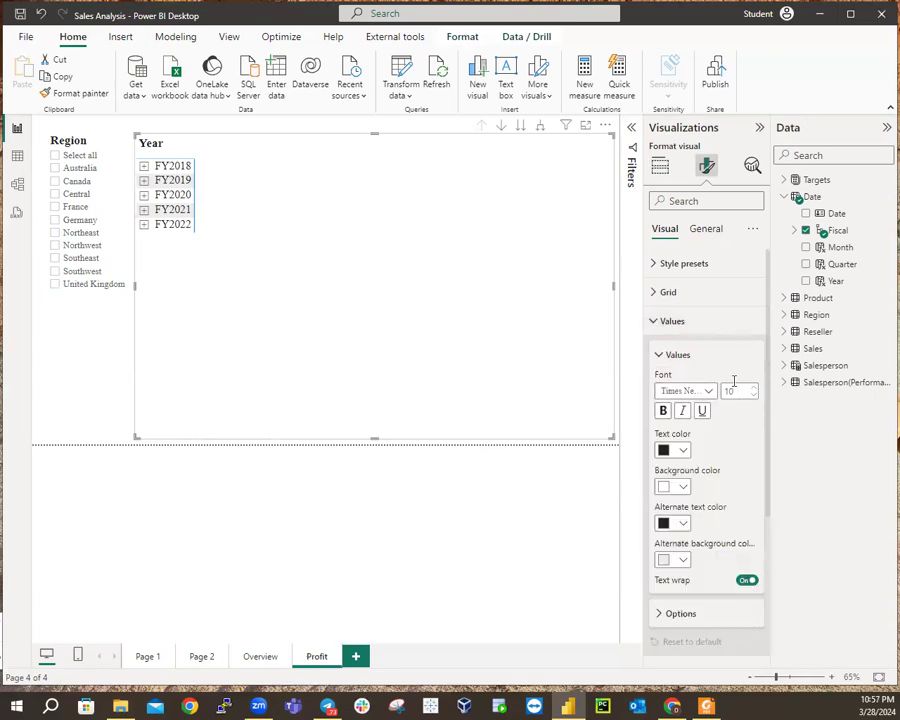
pyautogui.click(736, 389)
pyautogui.write('1')
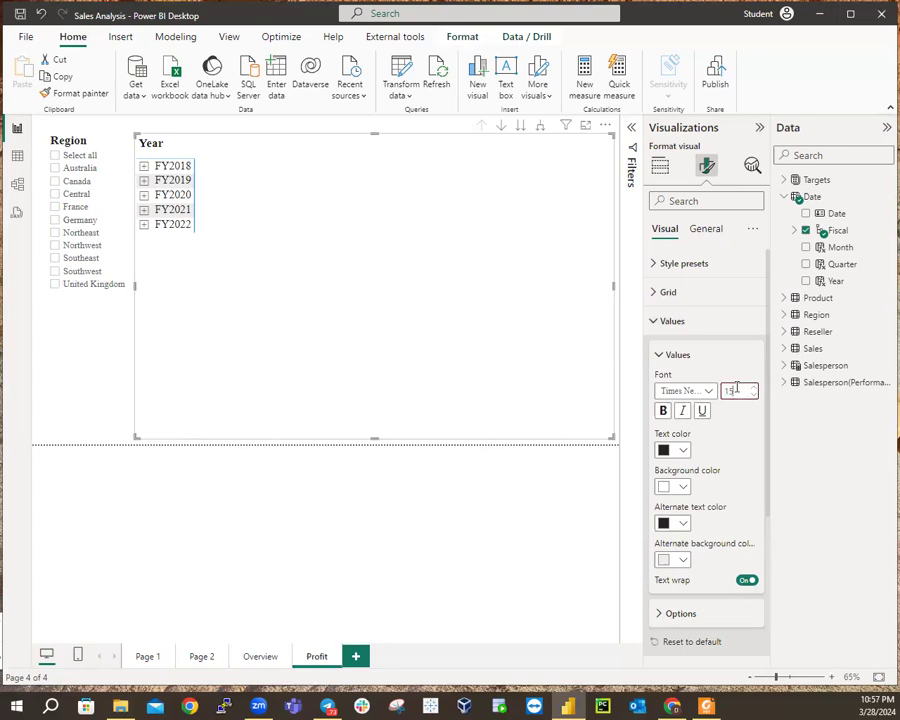
pyautogui.click(660, 355)
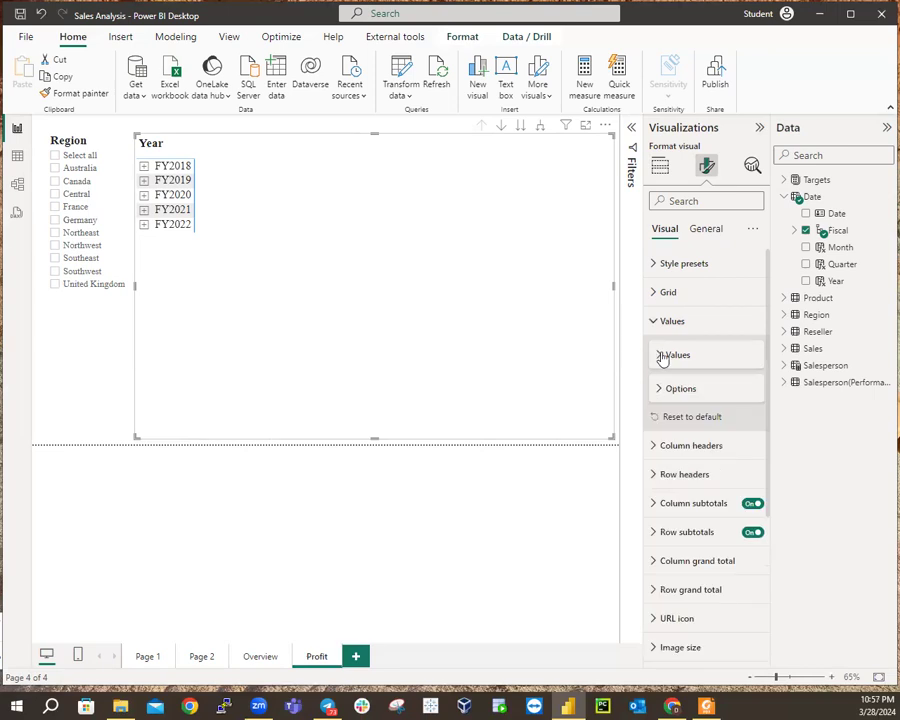
# Set the position of the matrix's row subtotals to Bottom.
pyautogui.click(653, 537)
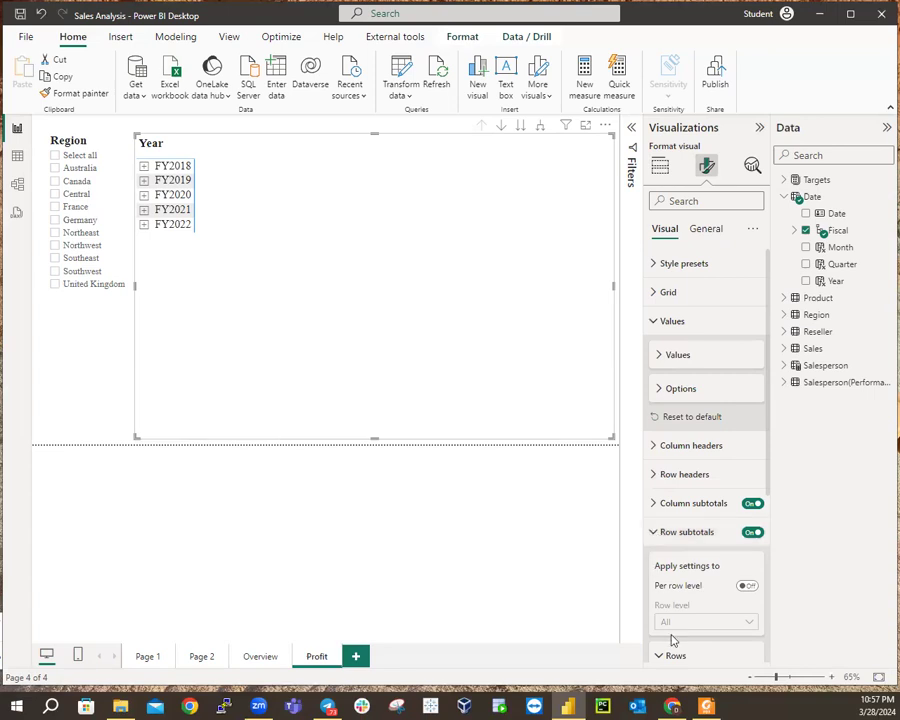
pyautogui.scroll(-3, 690, 612)
pyautogui.scroll(-1, 695, 605)
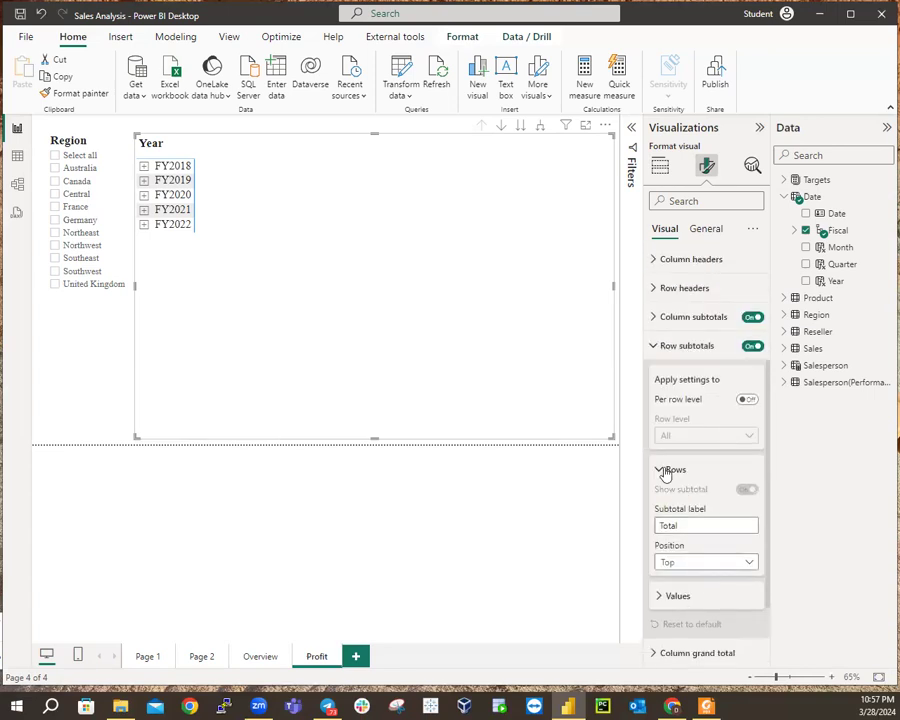
pyautogui.click(688, 562)
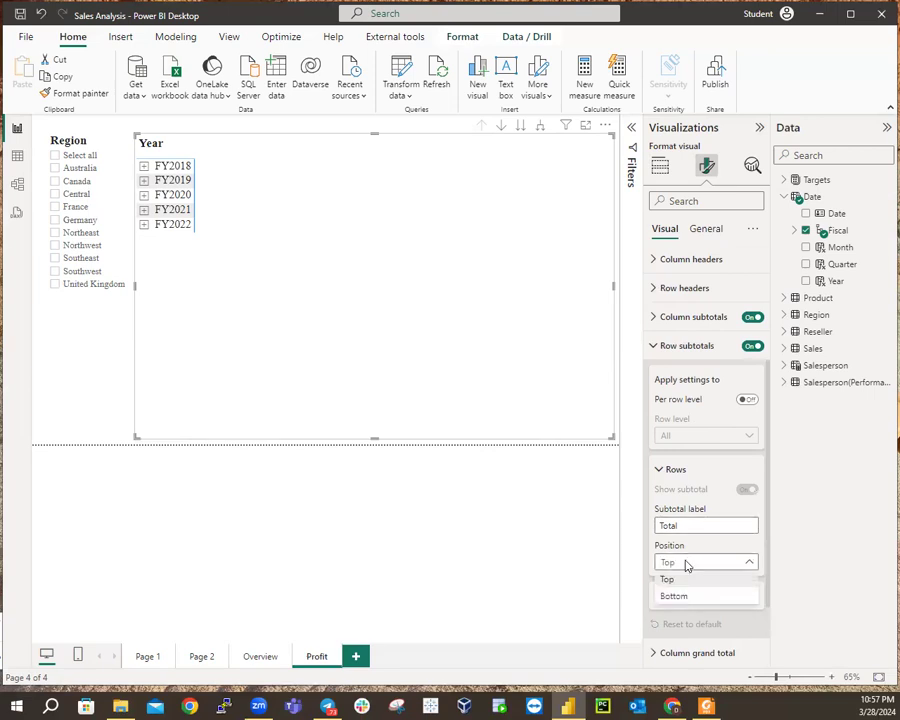
pyautogui.click(675, 596)
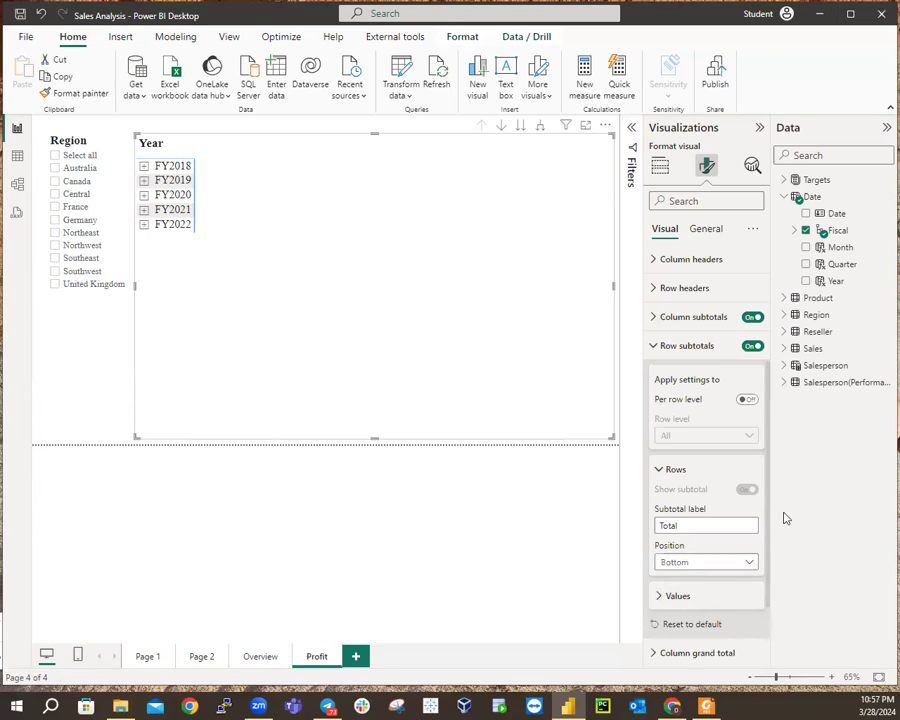
pyautogui.click(665, 346)
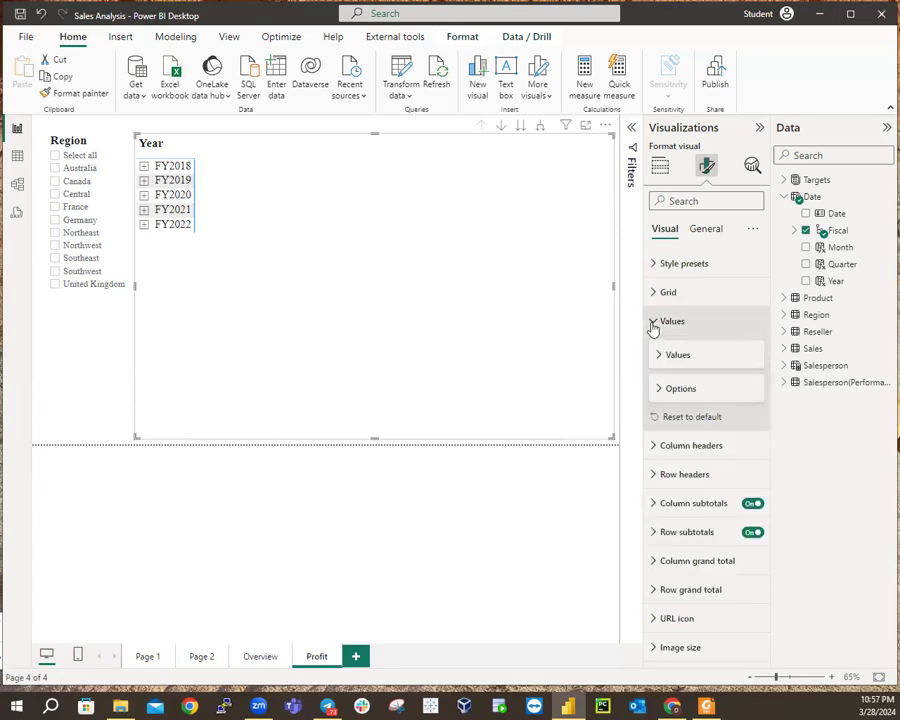
pyautogui.click(652, 322)
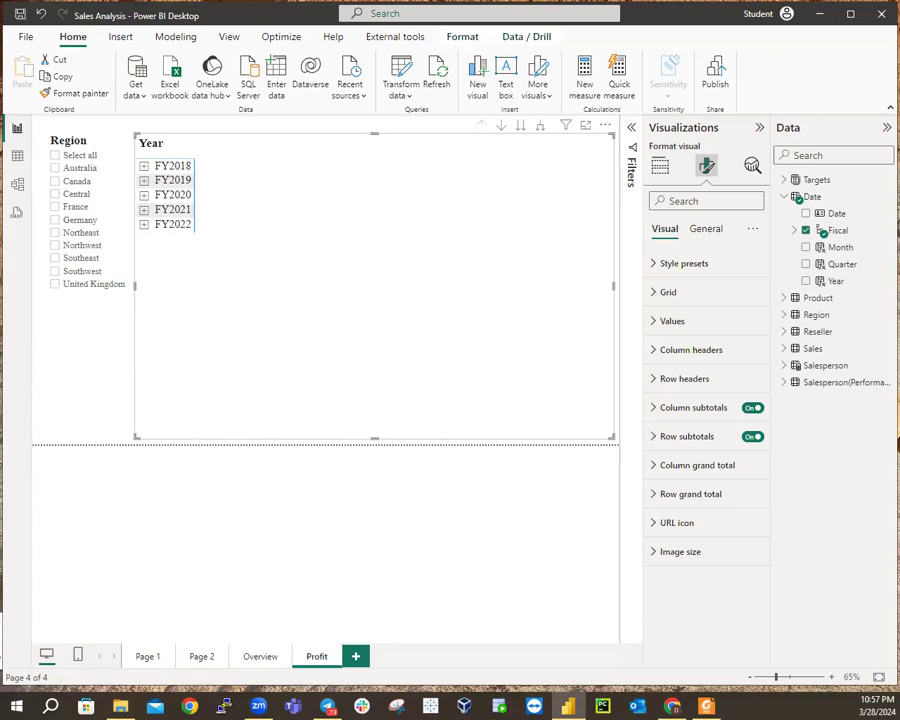
# Add Orders, Sales, Cost, Profit and Profit Margin from the Sales table to the matrix values, in that order.
pyautogui.click(784, 196)
pyautogui.click(783, 264)
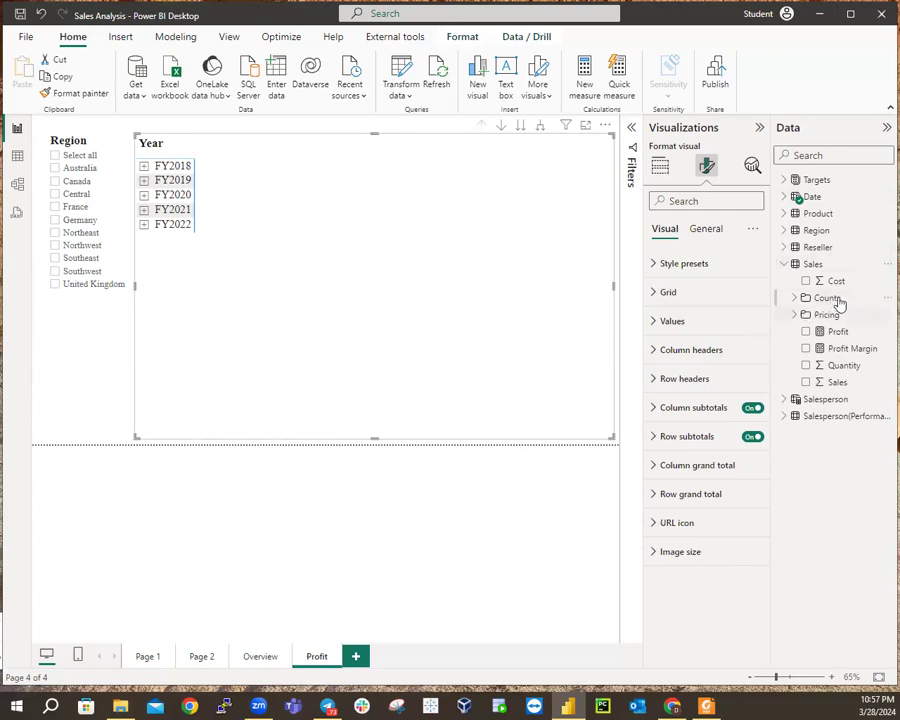
pyautogui.click(795, 300)
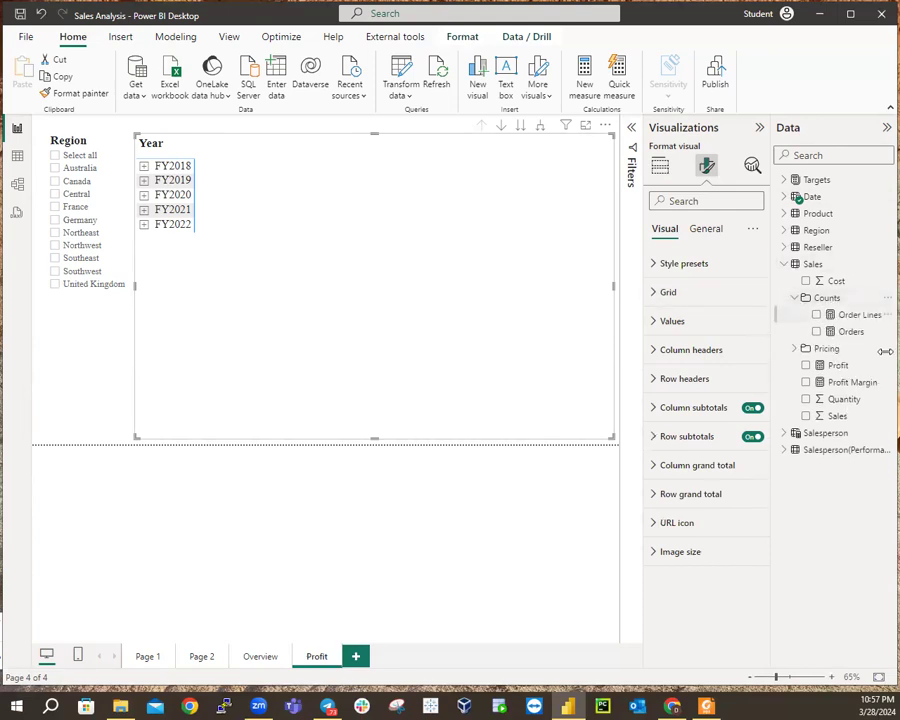
pyautogui.click(816, 332)
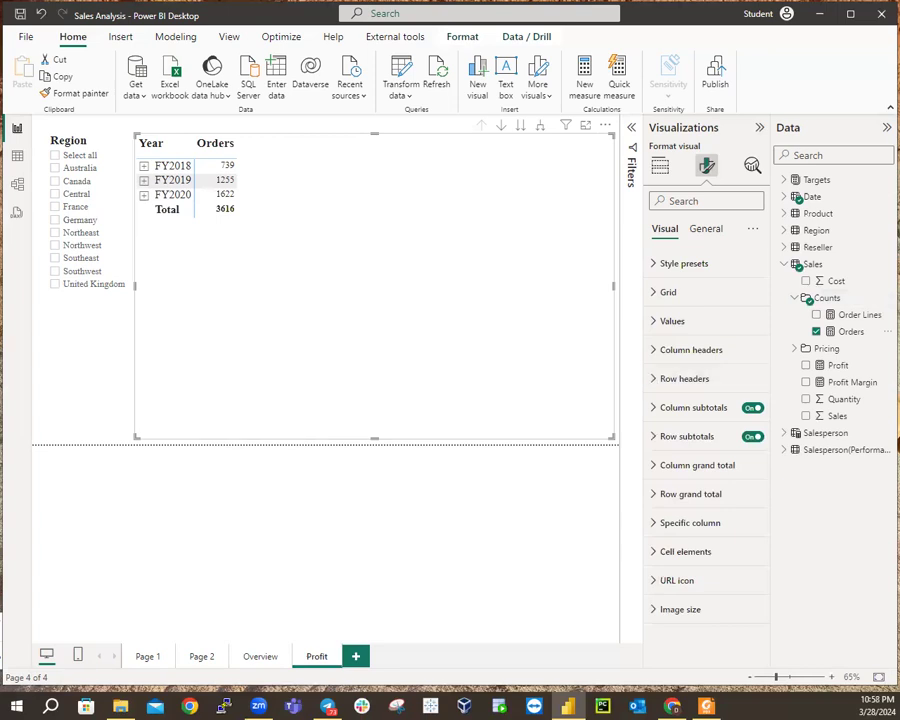
pyautogui.click(806, 417)
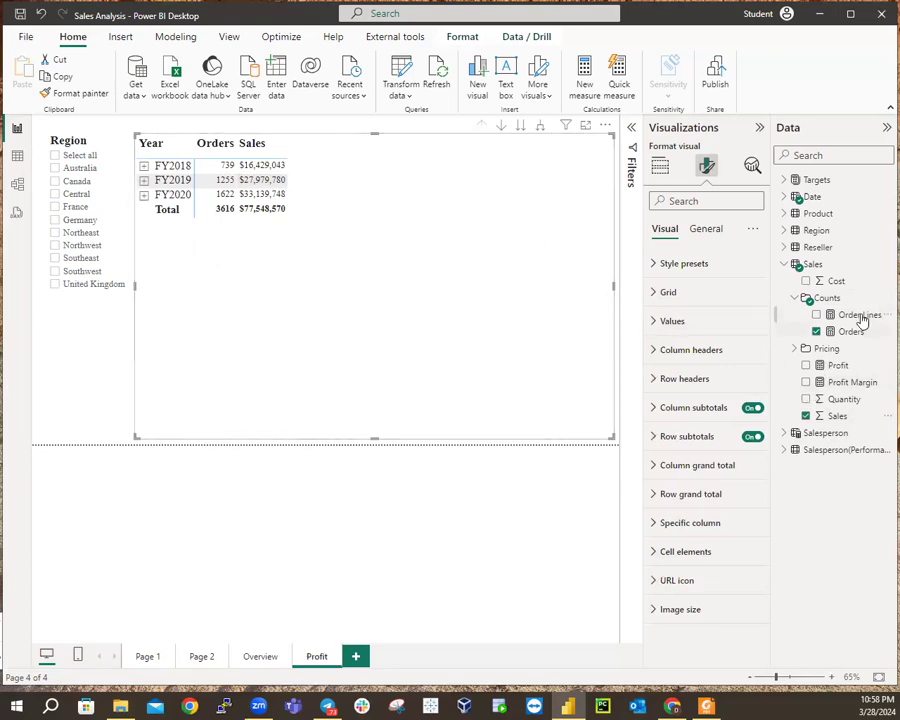
pyautogui.click(806, 281)
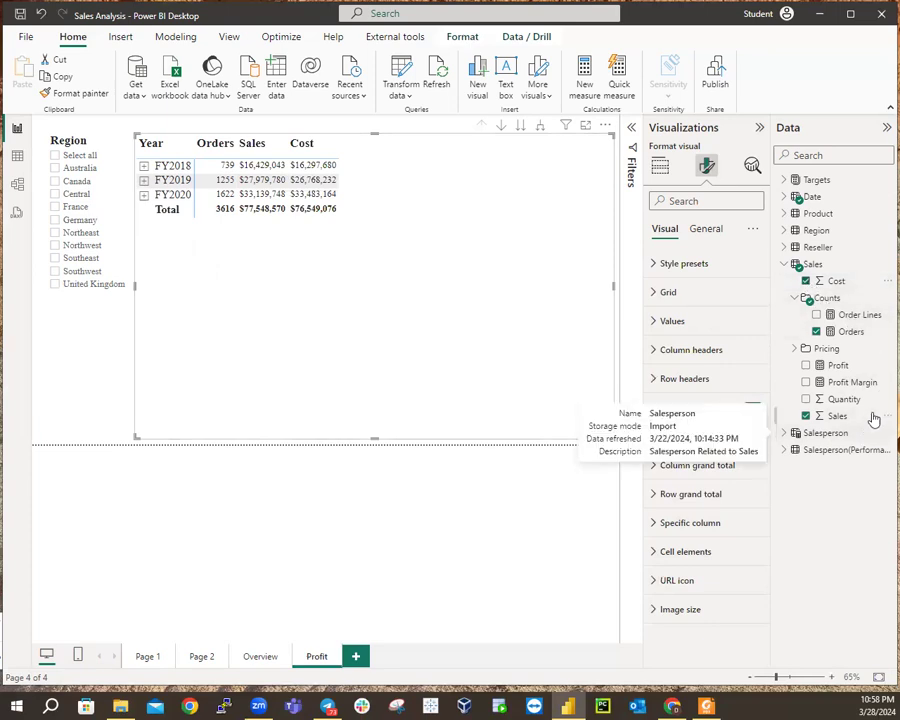
pyautogui.click(806, 366)
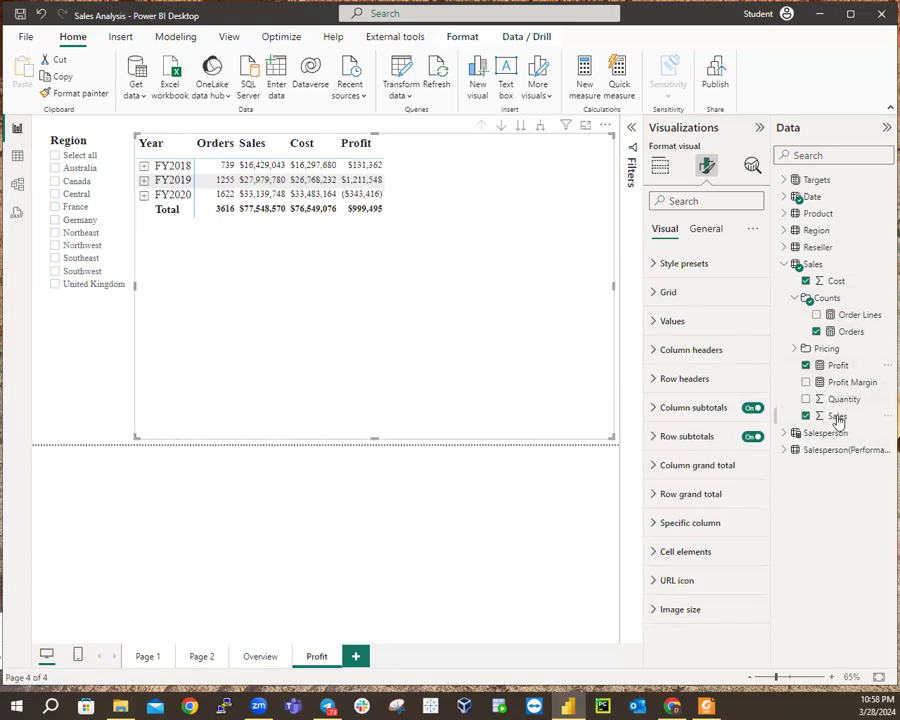
pyautogui.click(806, 383)
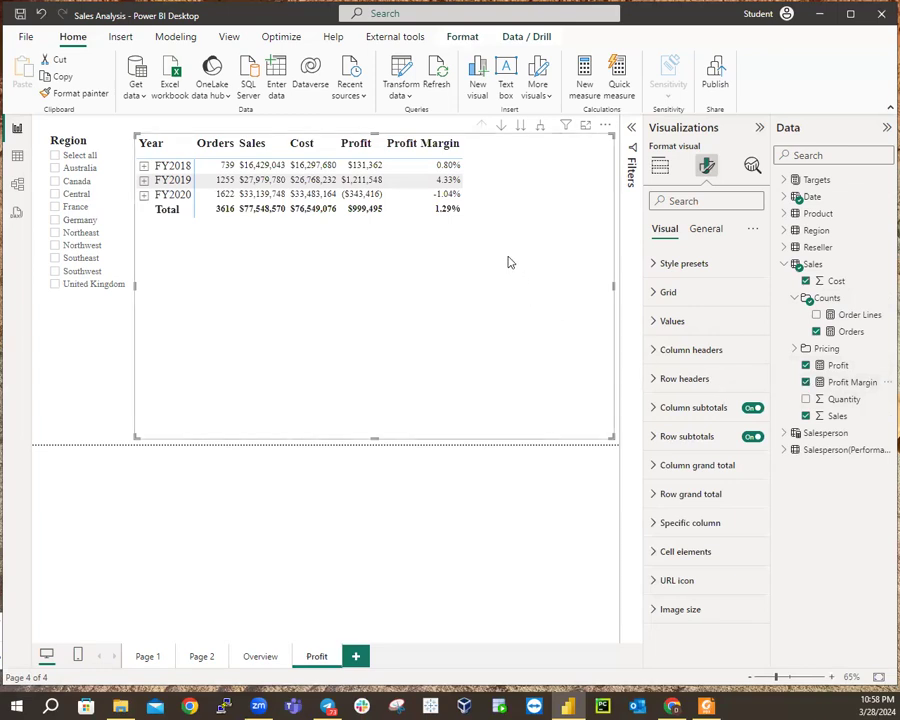
# Expand the whole matrix down one level of the Fiscal hierarchy, from years to quarters.
pyautogui.click(852, 383)
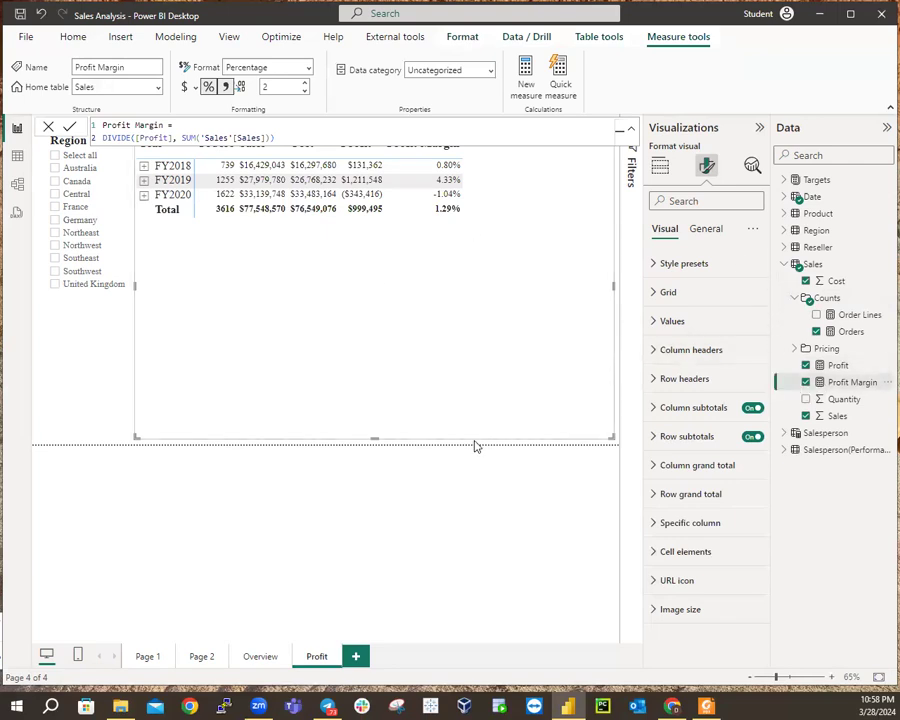
pyautogui.click(351, 257)
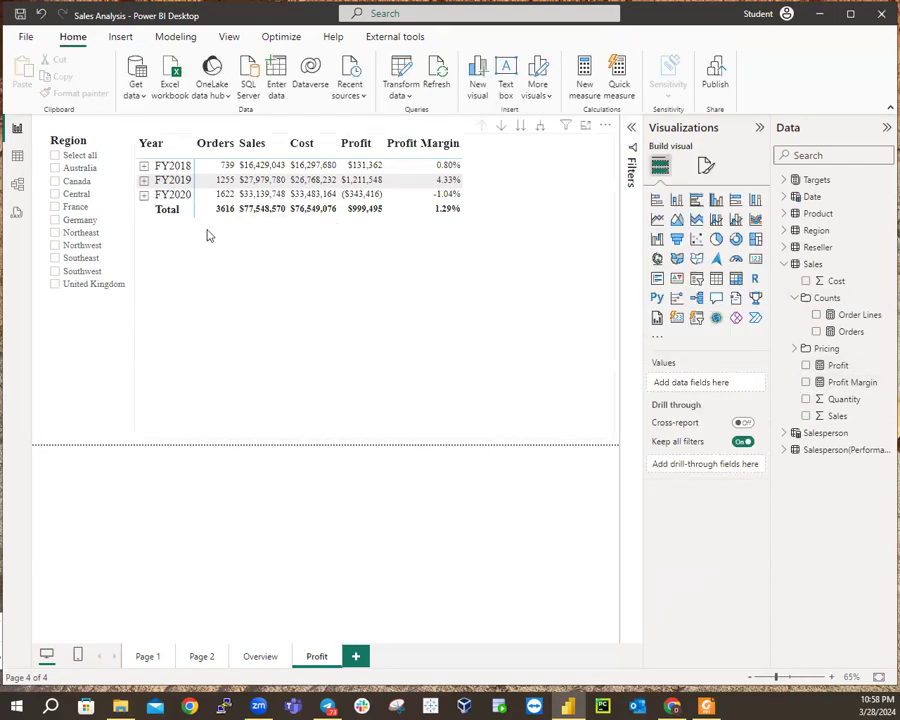
pyautogui.click(540, 128)
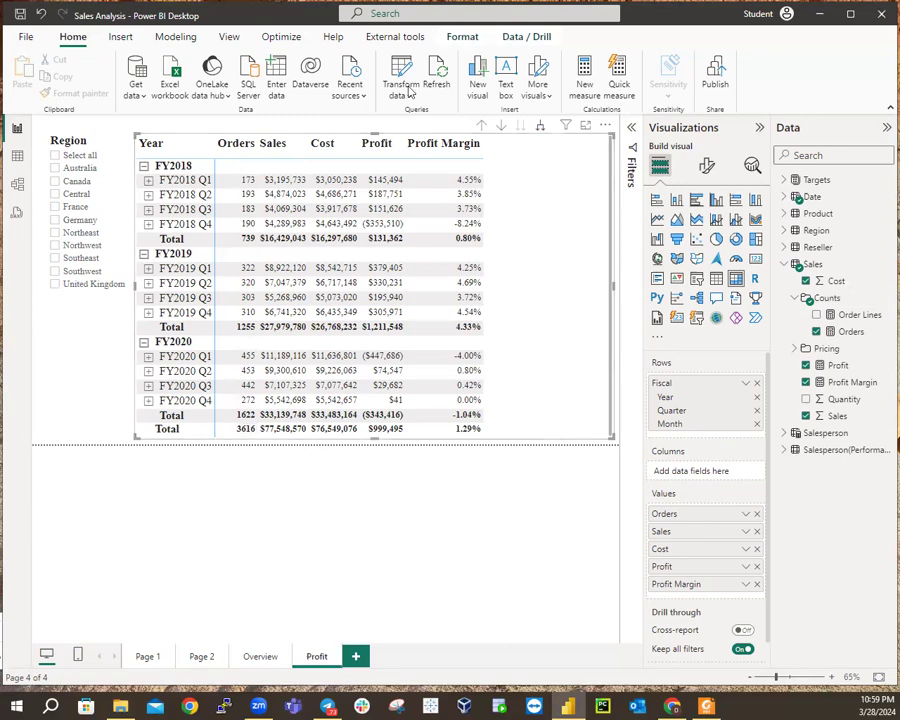
# Expand the whole matrix one more level of the Fiscal hierarchy to months and review its rows from FY2018 to FY2020.
pyautogui.click(538, 127)
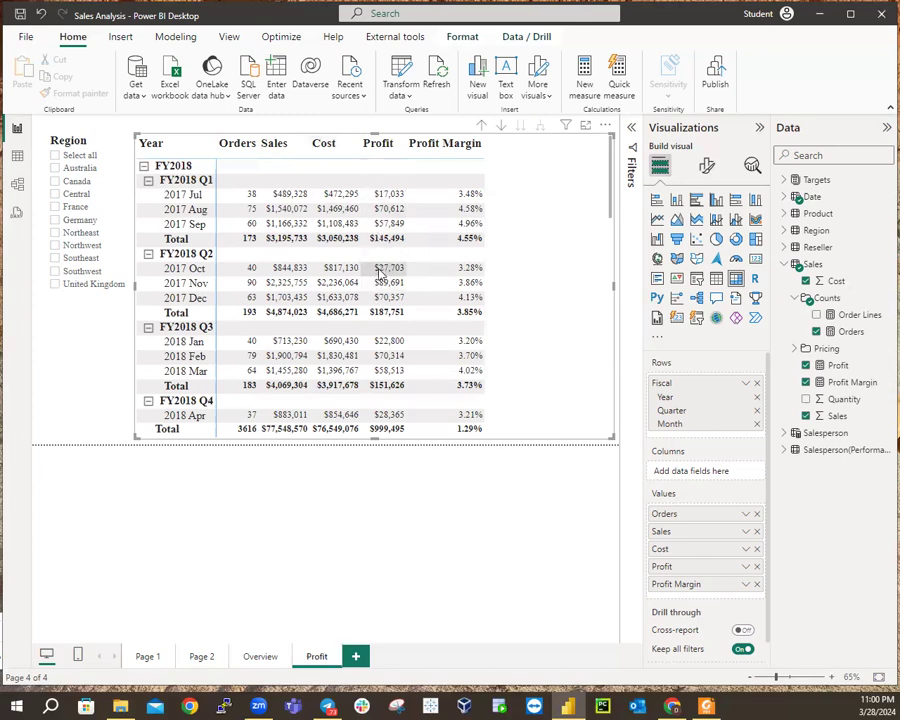
pyautogui.scroll(-3, 430, 385)
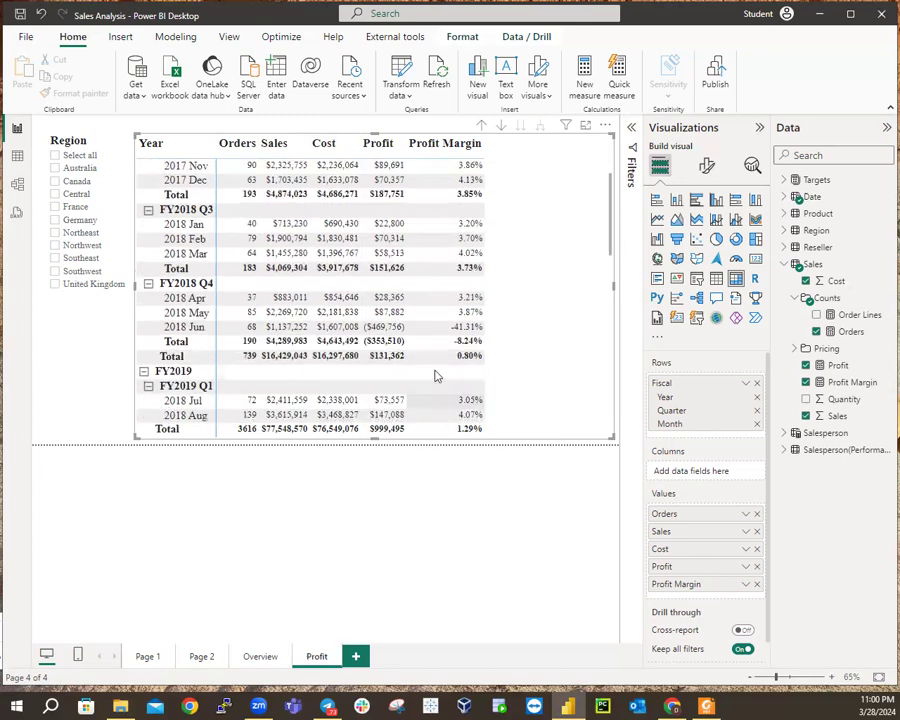
pyautogui.scroll(-10, 435, 376)
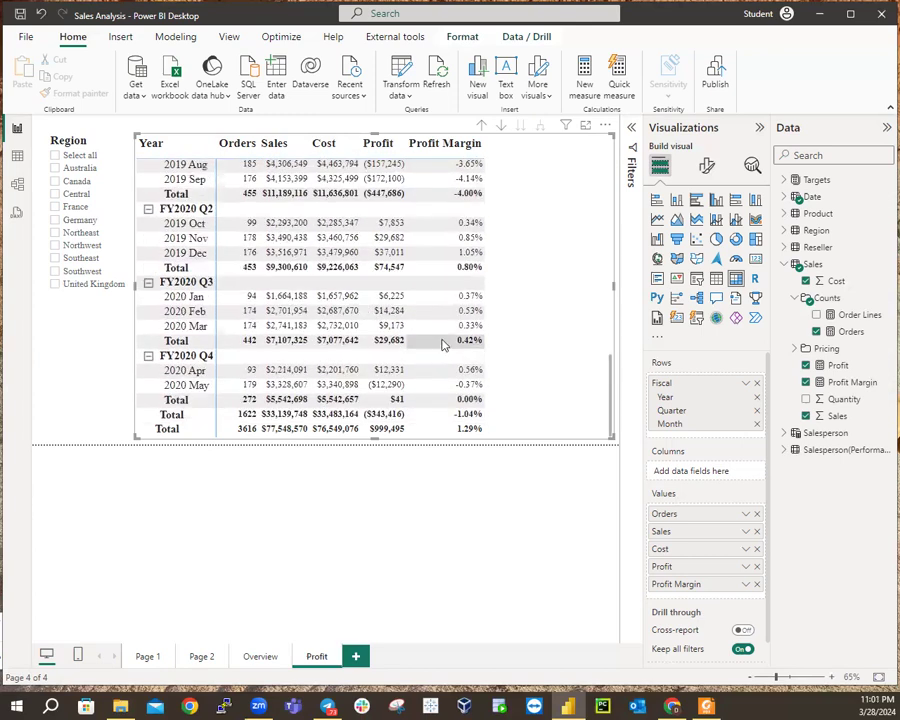
pyautogui.scroll(12, 445, 300)
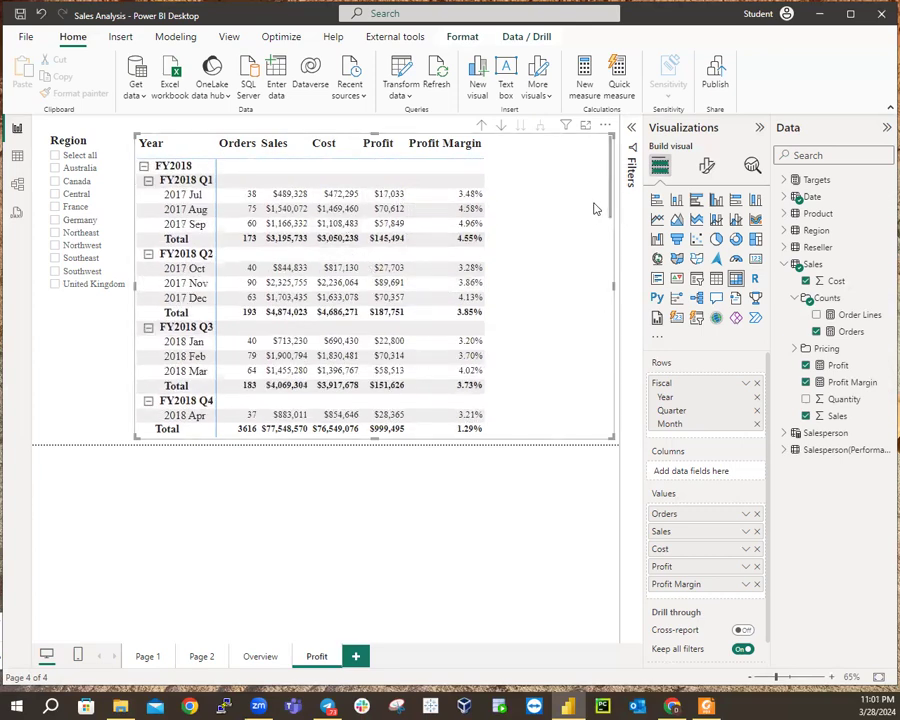
pyautogui.scroll(-12, 545, 309)
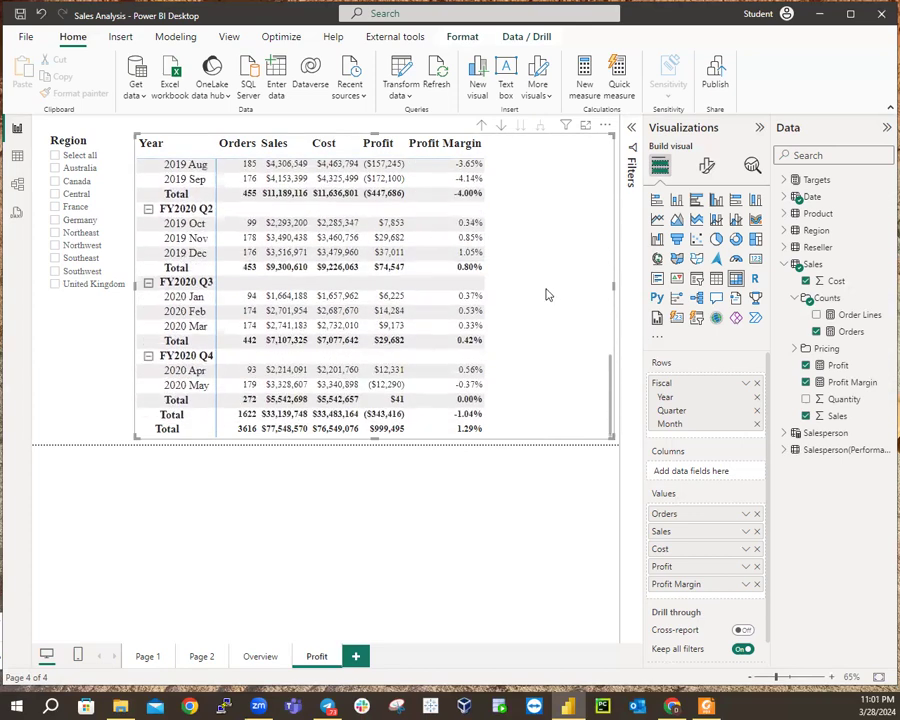
pyautogui.scroll(12, 546, 284)
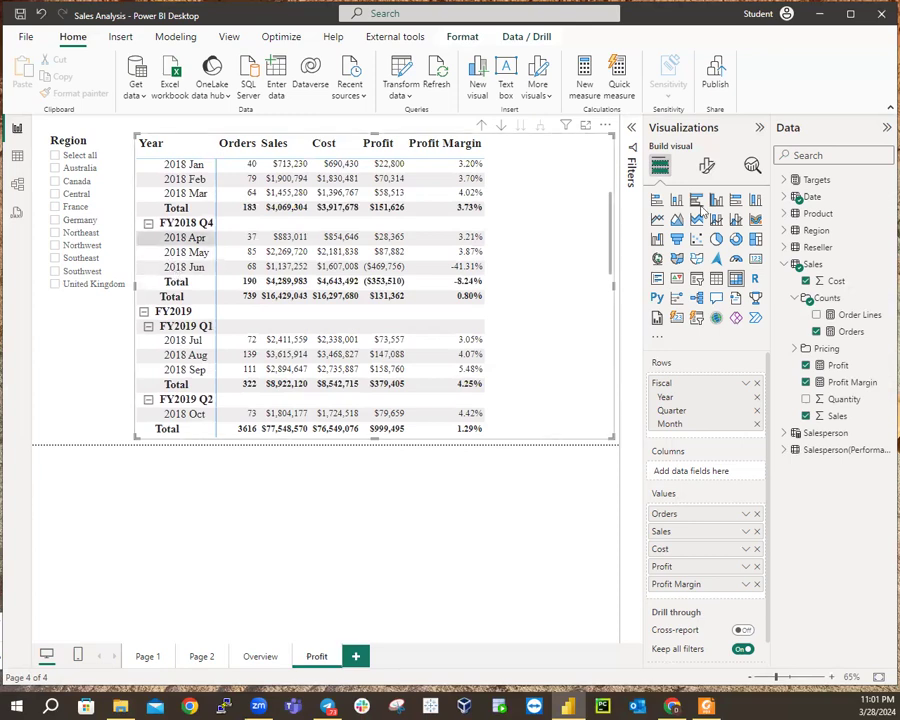
# Drill the matrix back up to fiscal years, and expand all rows down to months again.
pyautogui.click(482, 128)
pyautogui.click(482, 128)
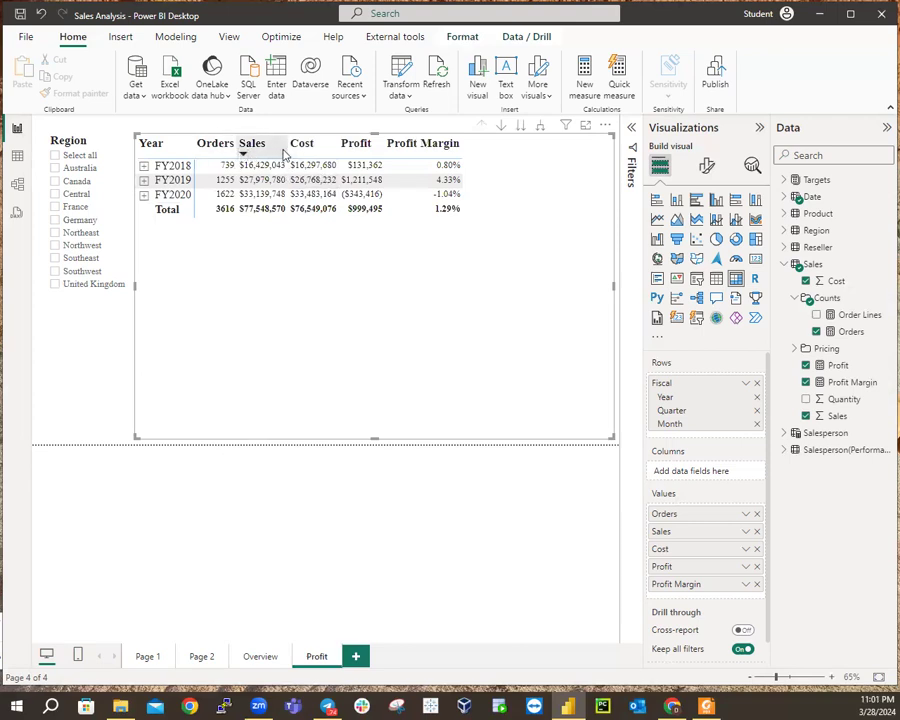
pyautogui.click(540, 127)
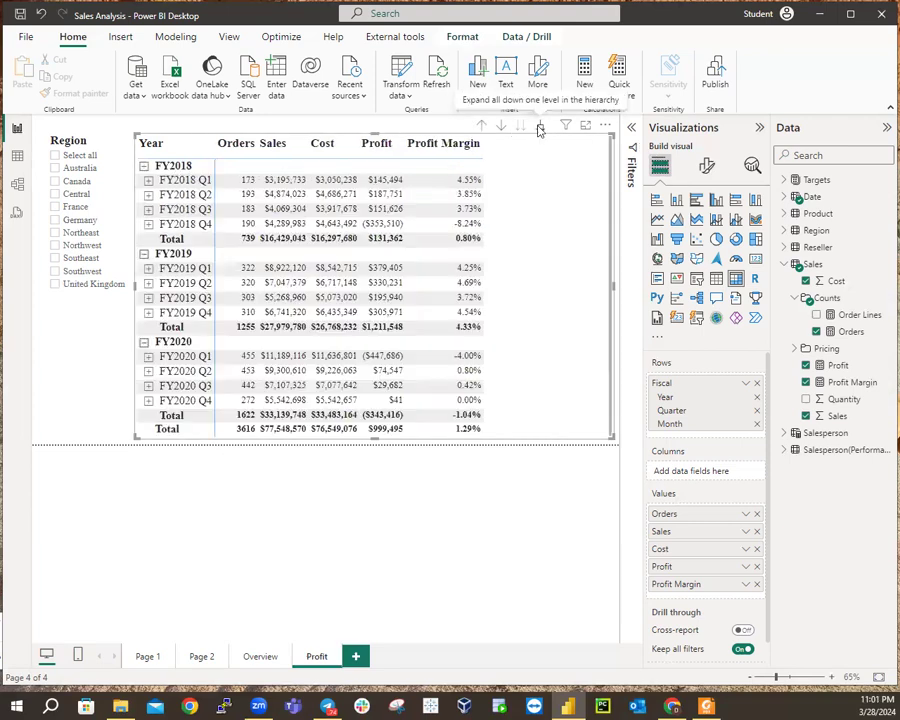
pyautogui.click(540, 127)
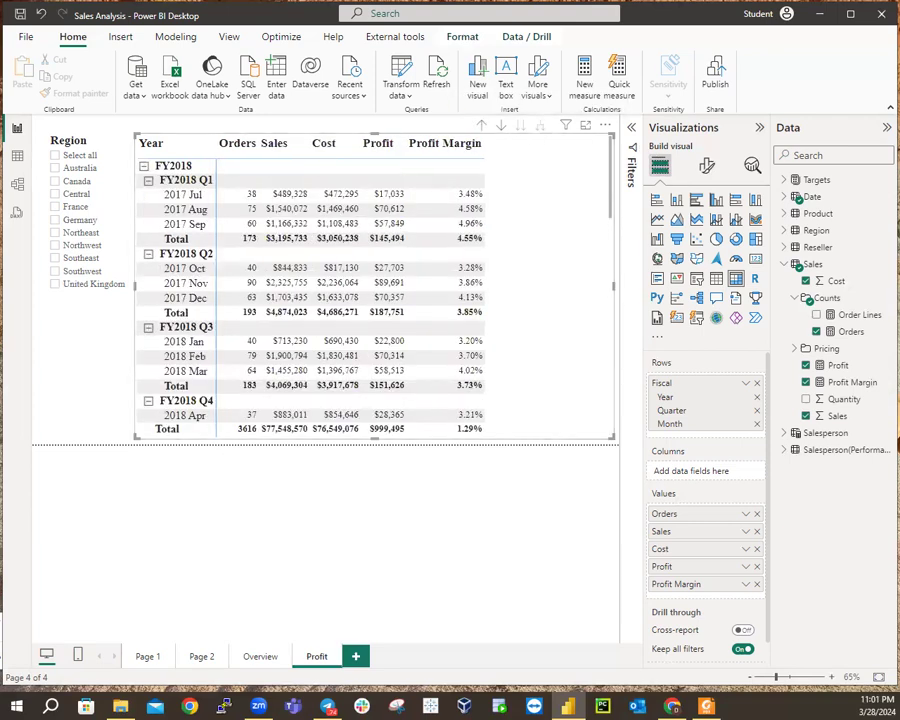
# Test the Region slicer with Australia, Canada, France, Germany and United Kingdom, reviewing the matrix before clearing the selection.
pyautogui.click(55, 168)
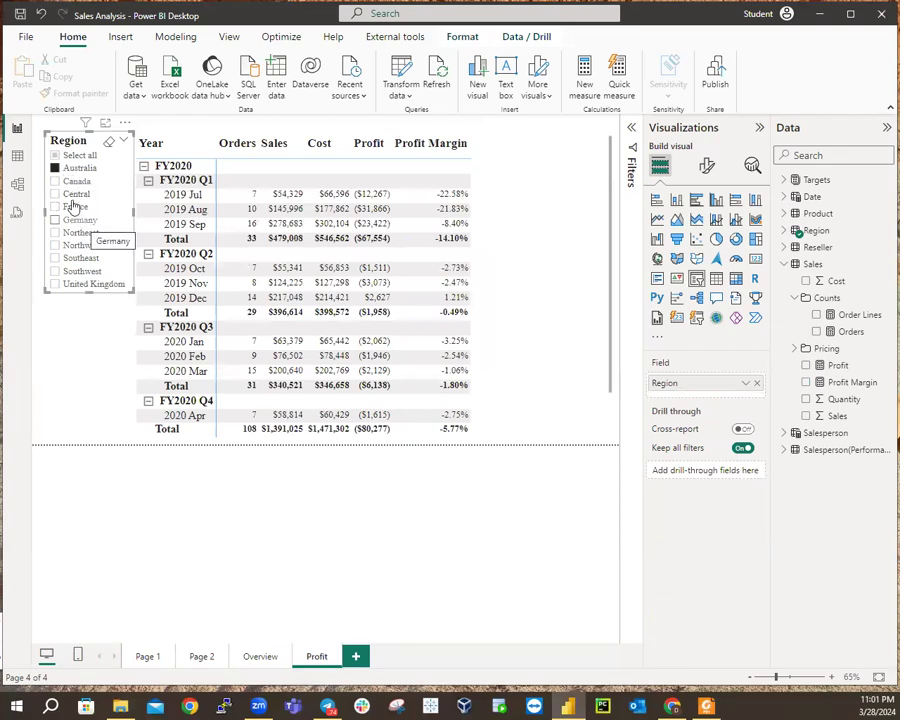
pyautogui.click(56, 182)
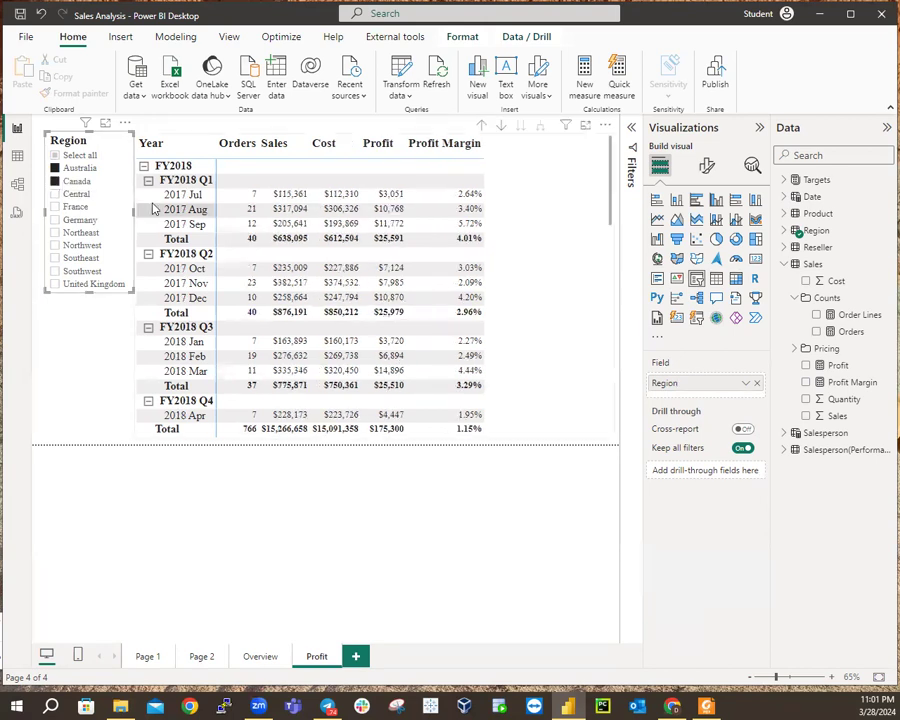
pyautogui.click(60, 207)
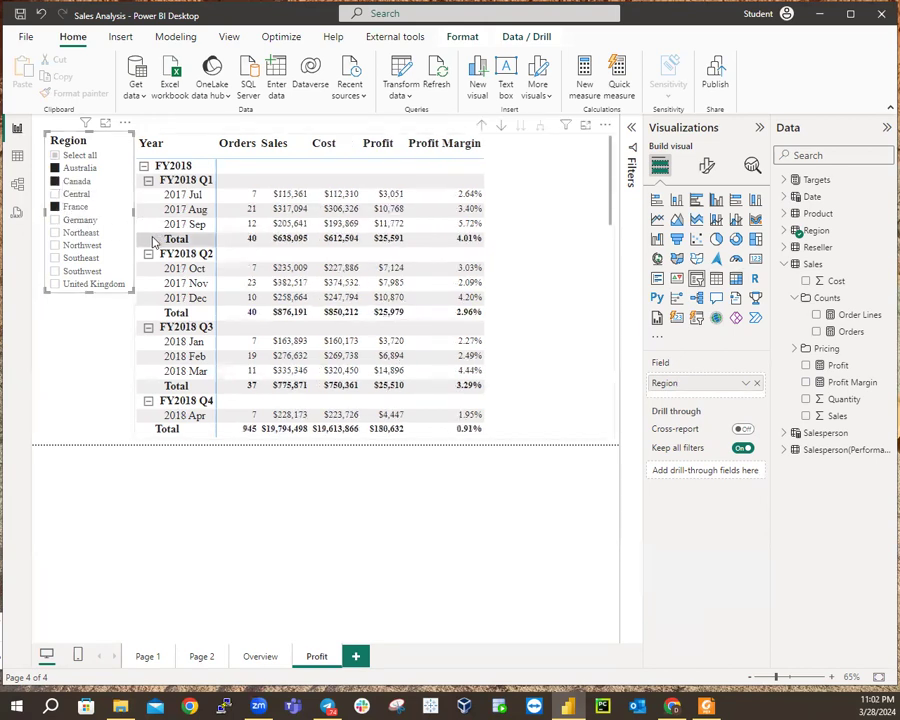
pyautogui.click(55, 221)
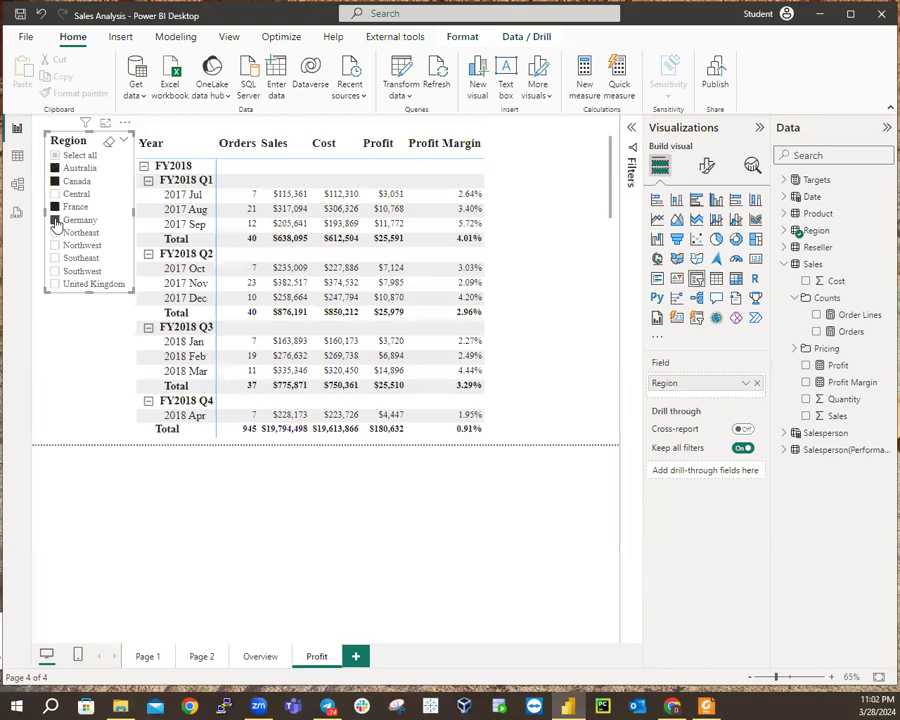
pyautogui.click(55, 284)
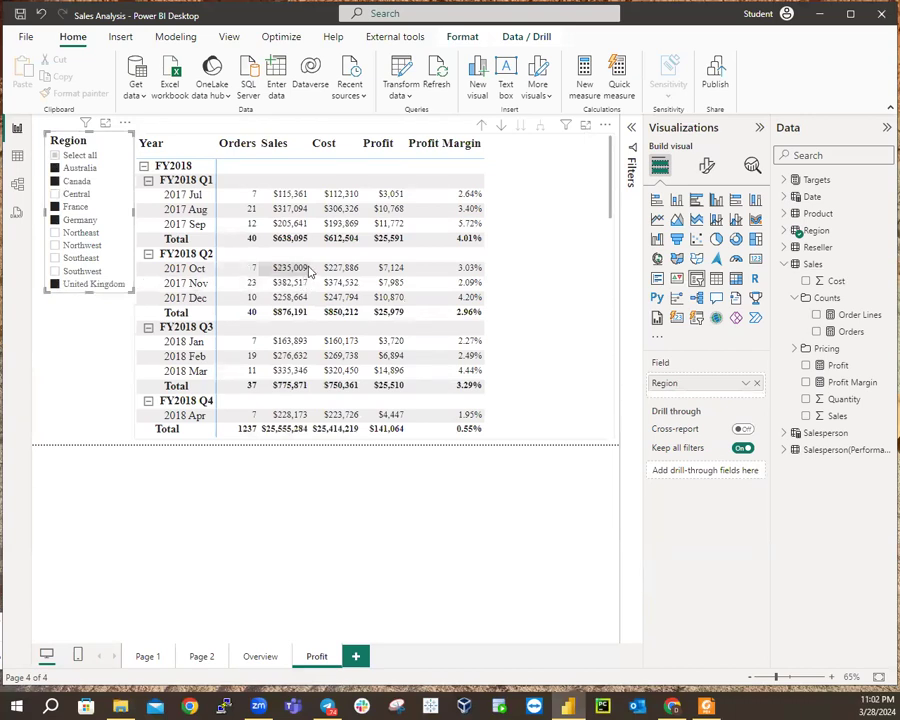
pyautogui.scroll(-8, 310, 272)
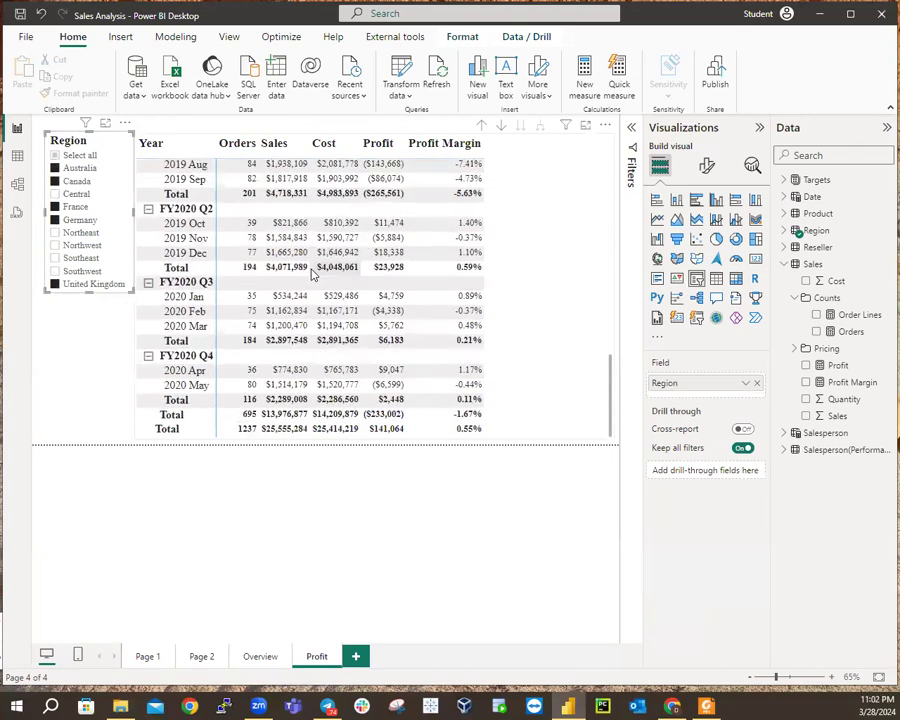
pyautogui.scroll(8, 310, 272)
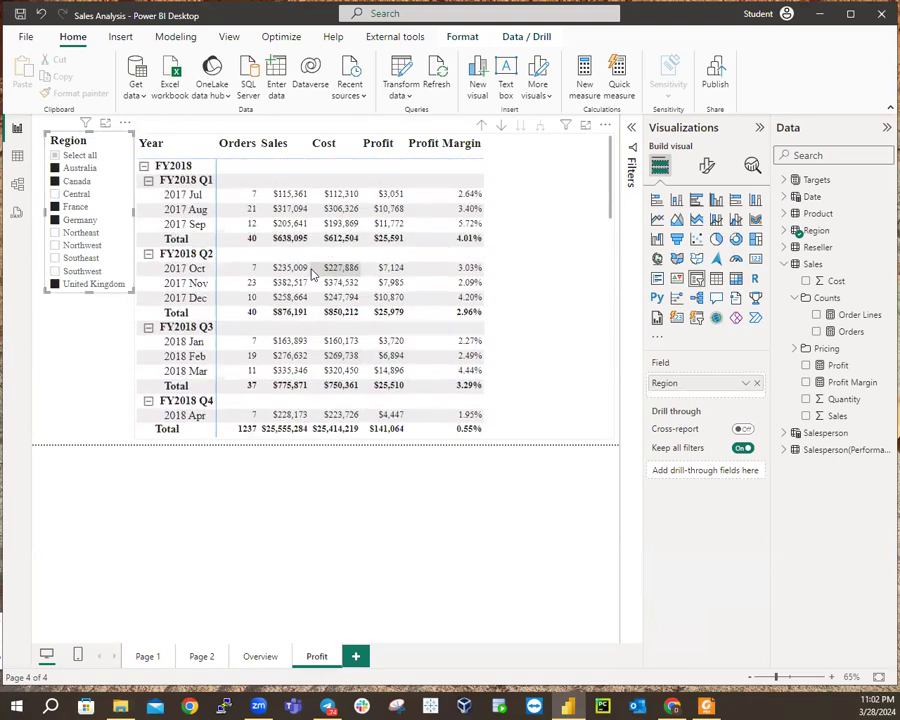
pyautogui.scroll(-8, 312, 272)
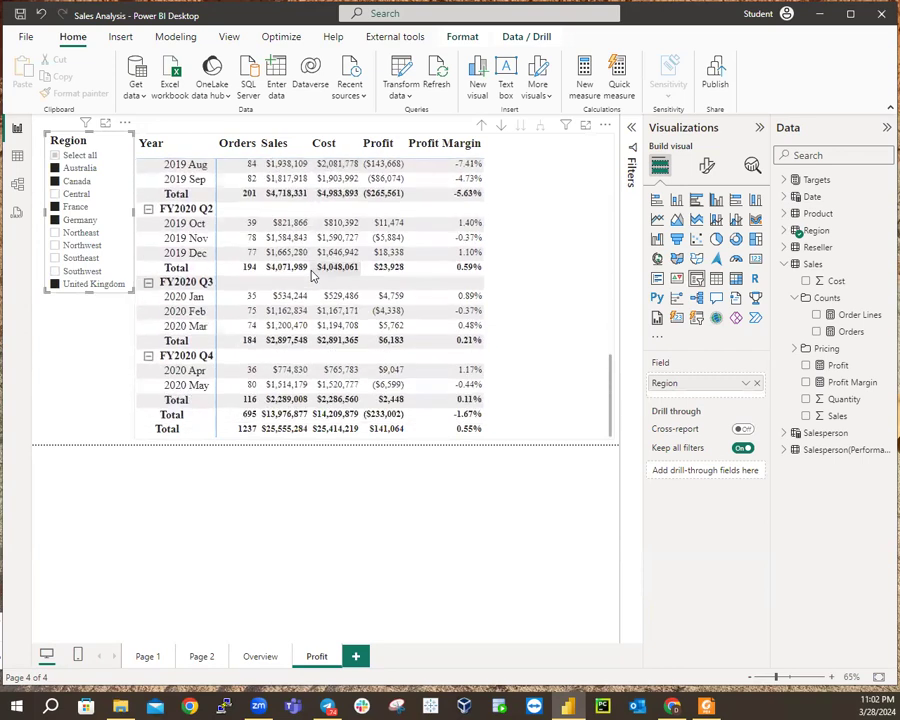
pyautogui.click(55, 156)
pyautogui.click(55, 156)
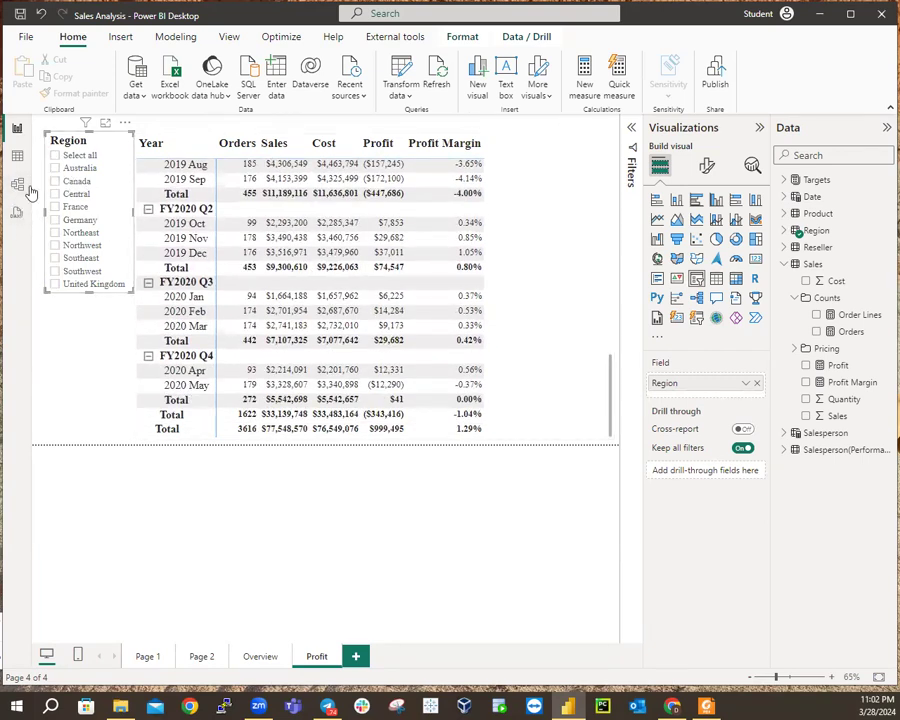
# Test the Region slicer with Central, Northeast, Northwest, Southeast and Southwest, reviewing the matrix before clearing the selection.
pyautogui.click(55, 195)
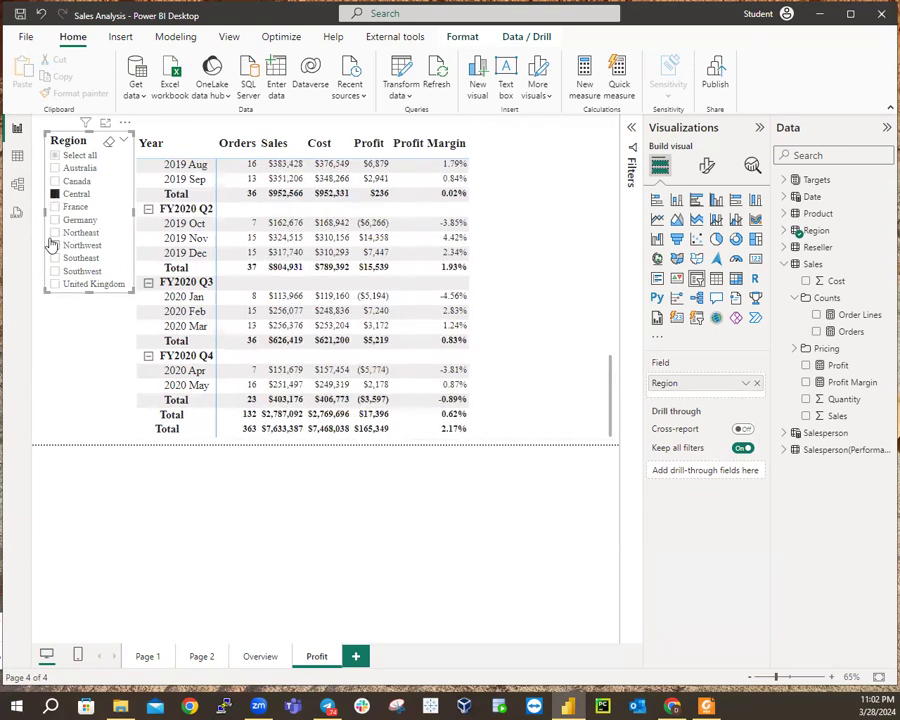
pyautogui.click(55, 232)
pyautogui.click(55, 245)
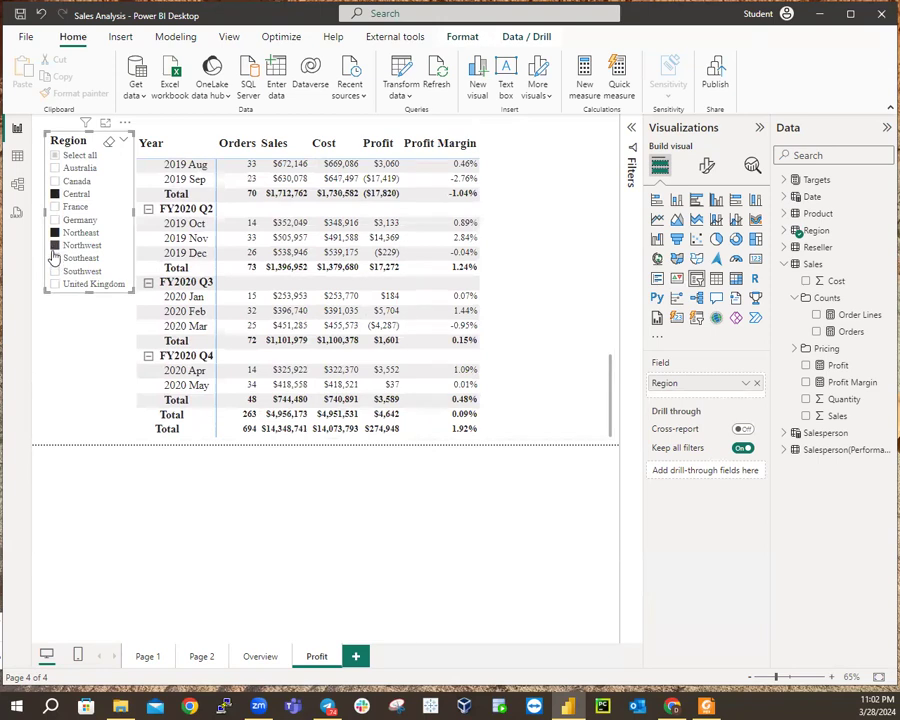
pyautogui.click(55, 258)
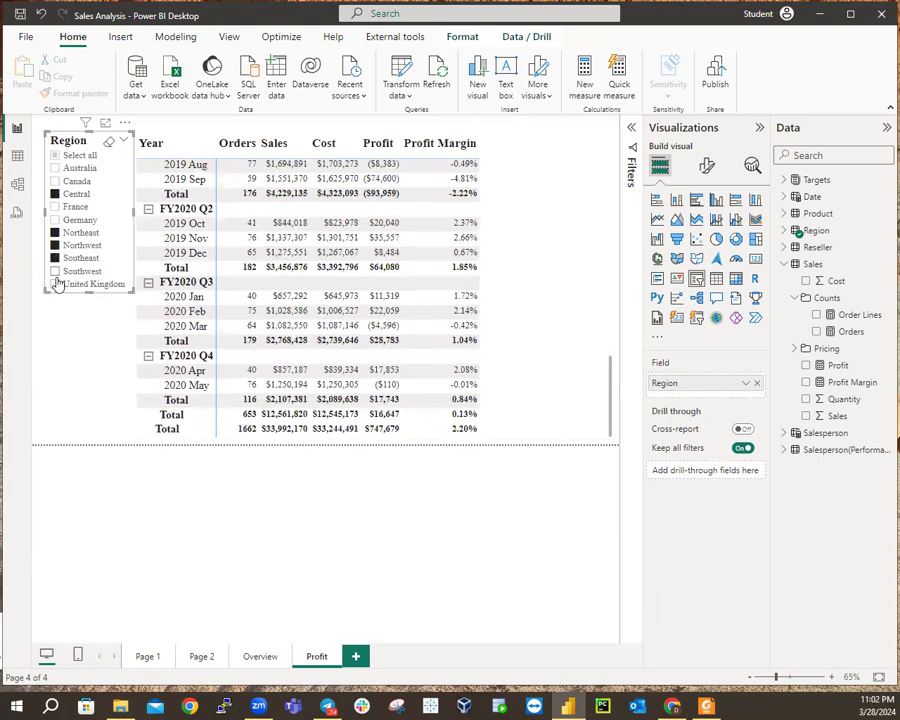
pyautogui.click(55, 271)
pyautogui.scroll(10, 355, 333)
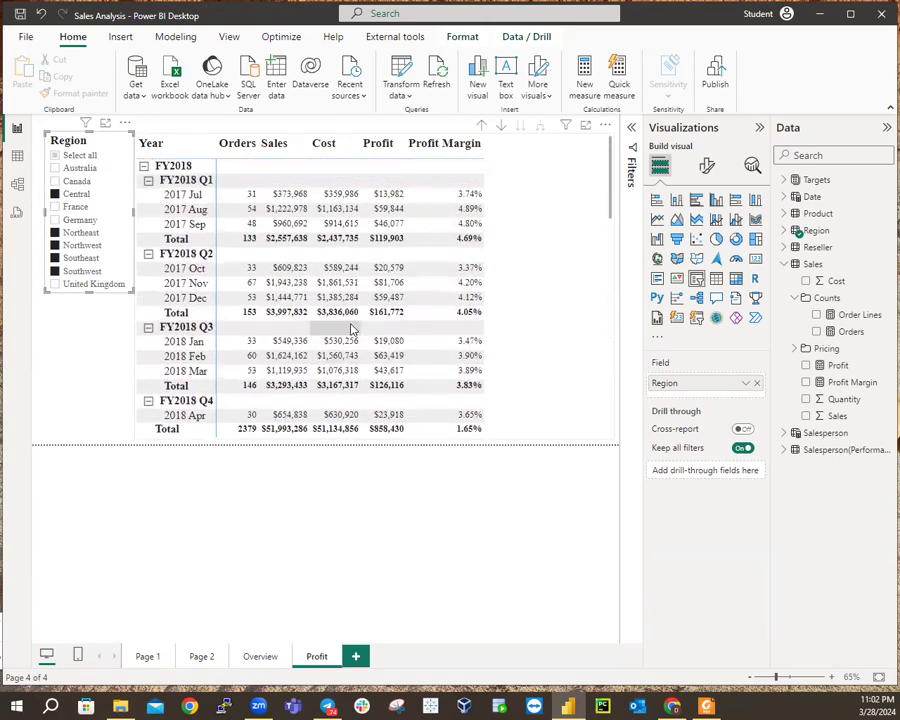
pyautogui.scroll(-10, 352, 330)
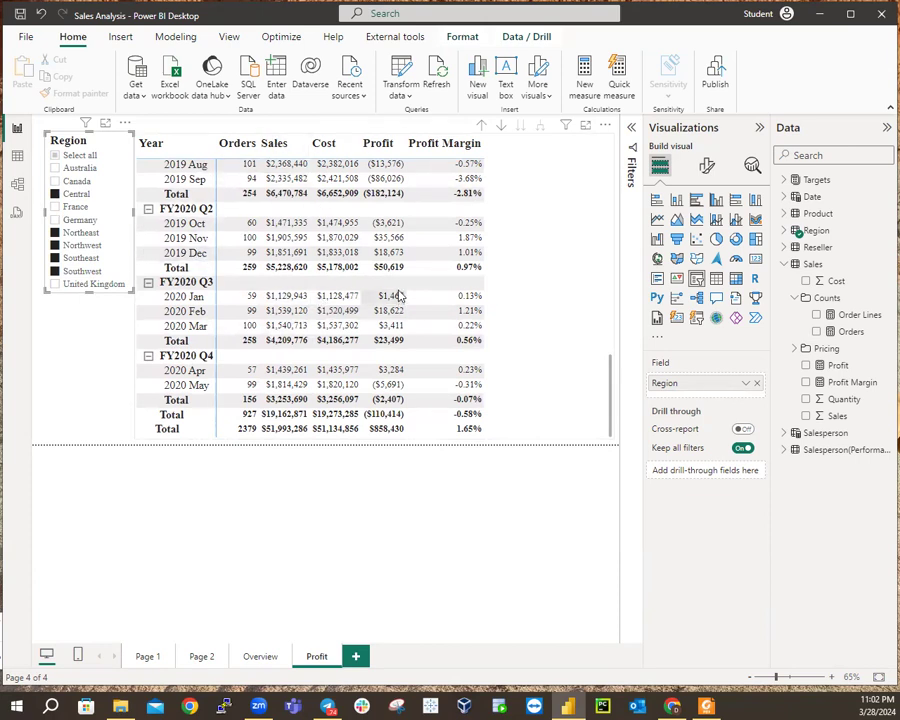
pyautogui.click(56, 156)
pyautogui.click(56, 156)
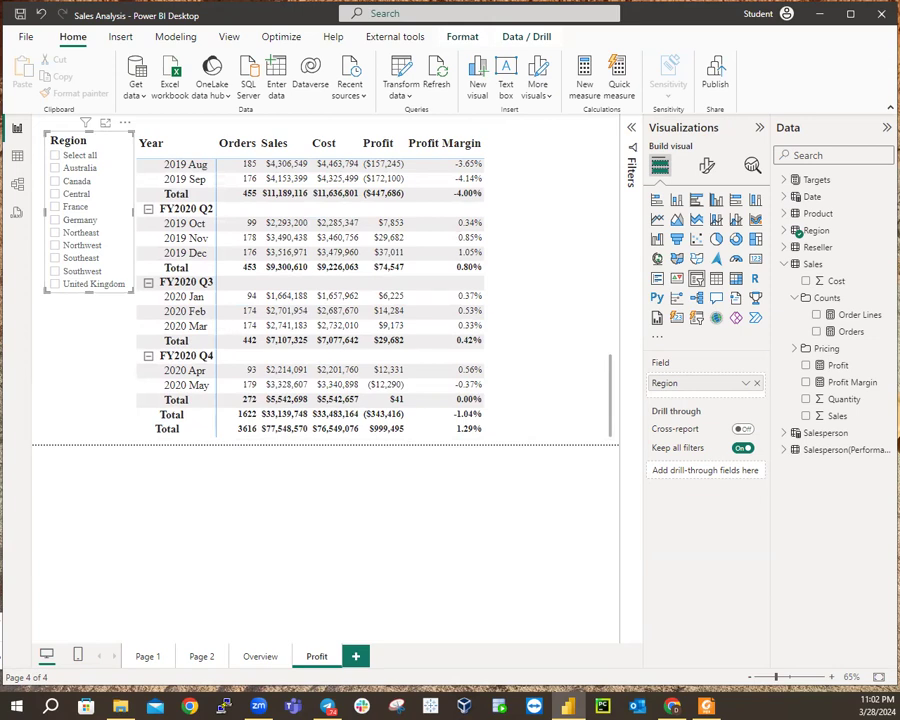
# Add the Category field from the Product table as a page-level filter on the Profit page.
pyautogui.click(631, 170)
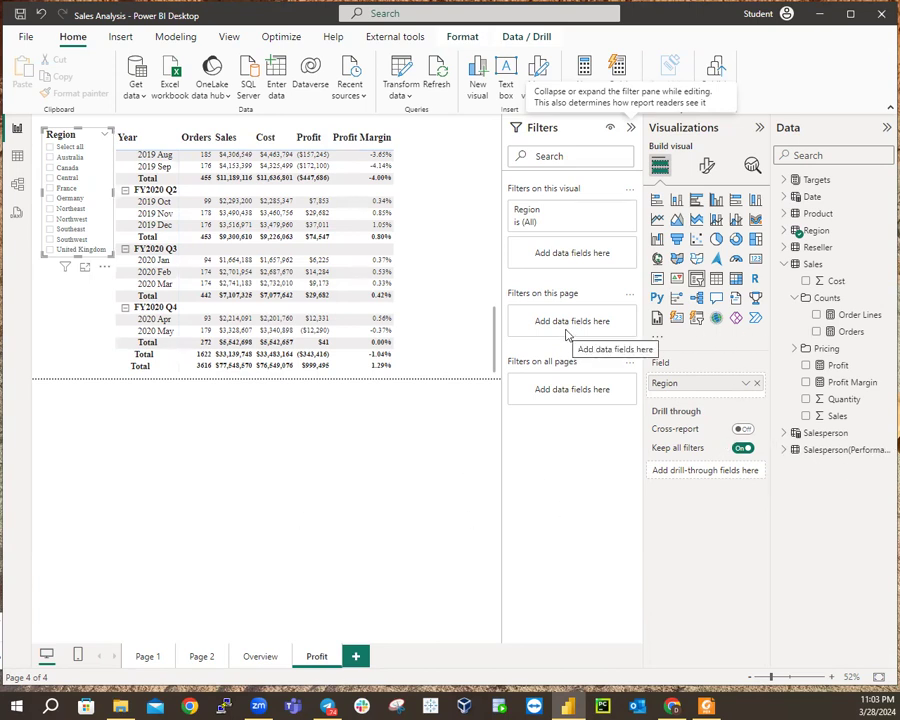
pyautogui.click(783, 264)
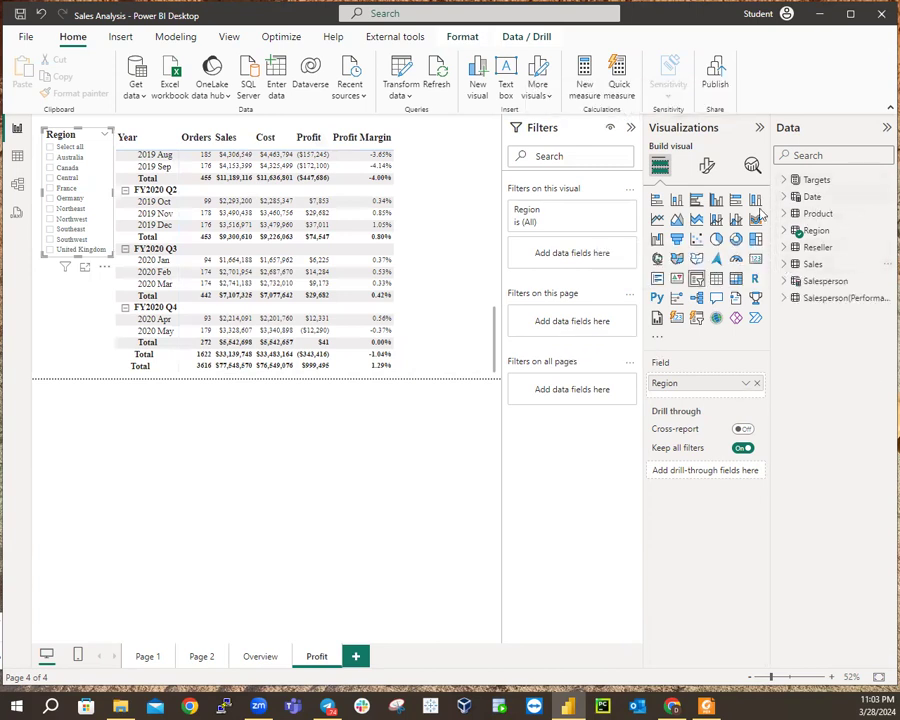
pyautogui.click(783, 213)
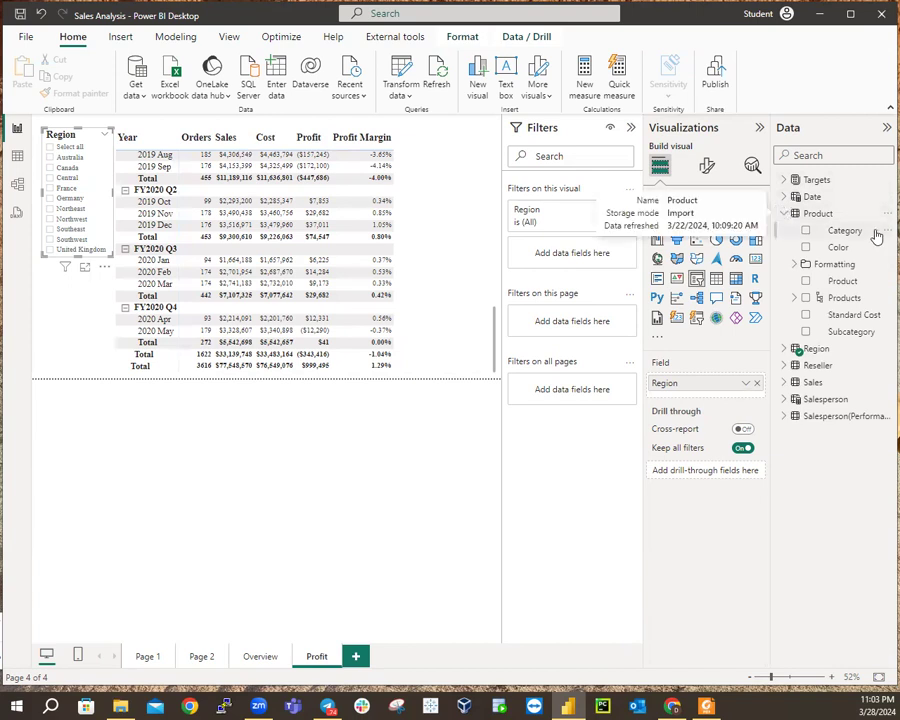
pyautogui.moveTo(849, 235); pyautogui.dragTo(597, 327)
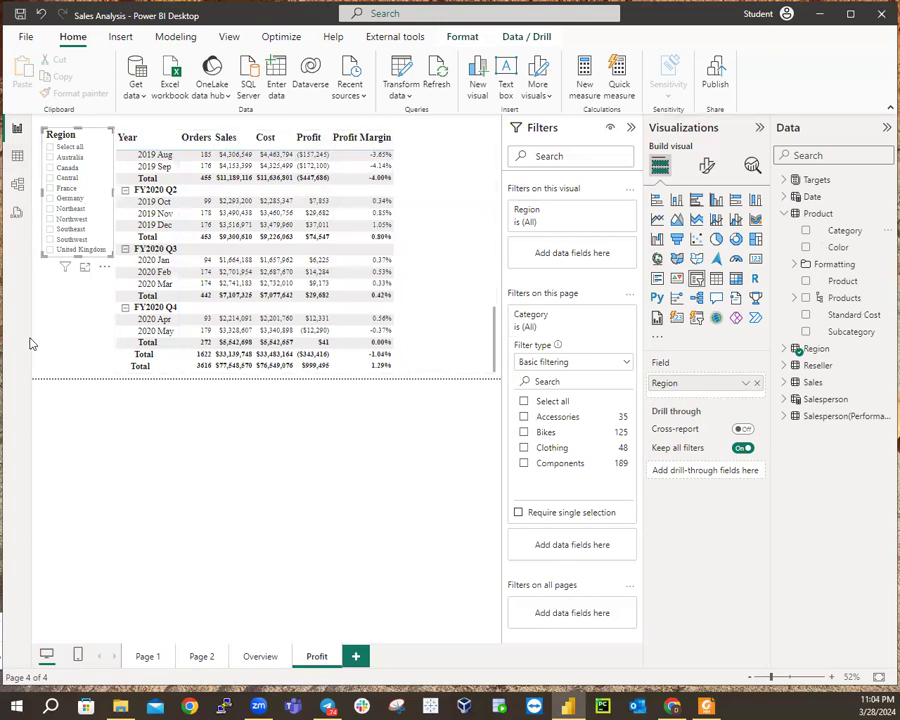
# Try the Category page filter with Bikes, Clothing and Components one at a time, and reset it to all categories.
pyautogui.click(524, 433)
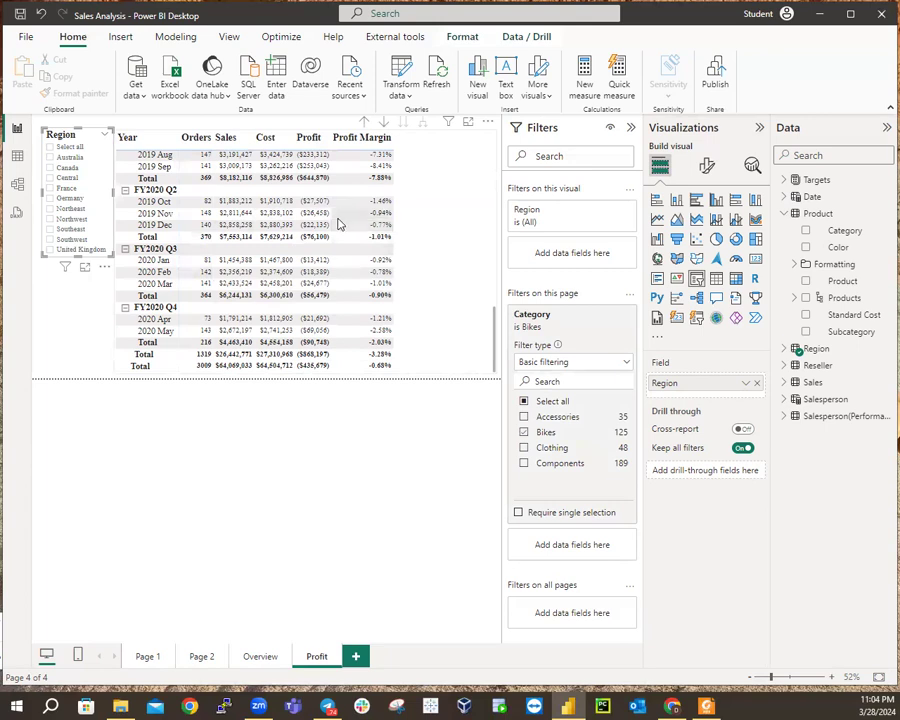
pyautogui.click(524, 432)
pyautogui.click(523, 448)
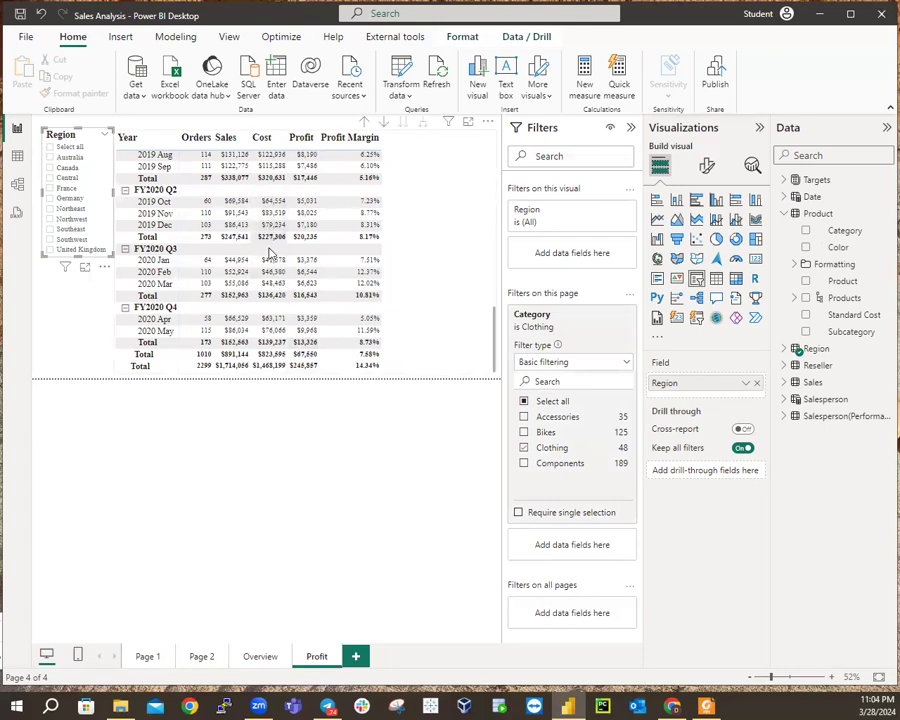
pyautogui.click(522, 450)
pyautogui.click(523, 463)
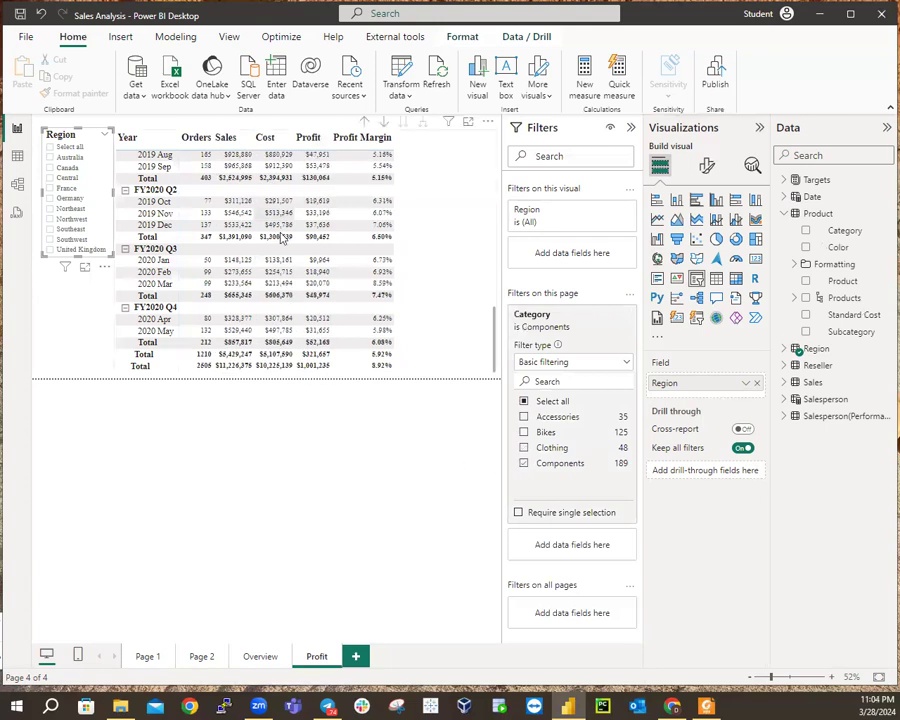
pyautogui.click(523, 463)
pyautogui.click(523, 433)
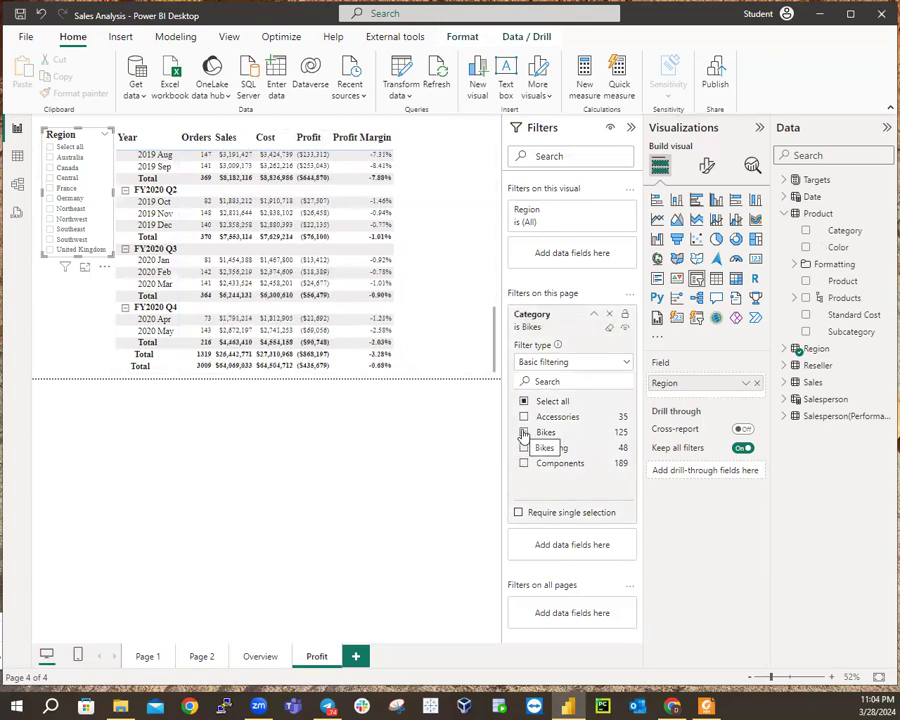
pyautogui.click(523, 402)
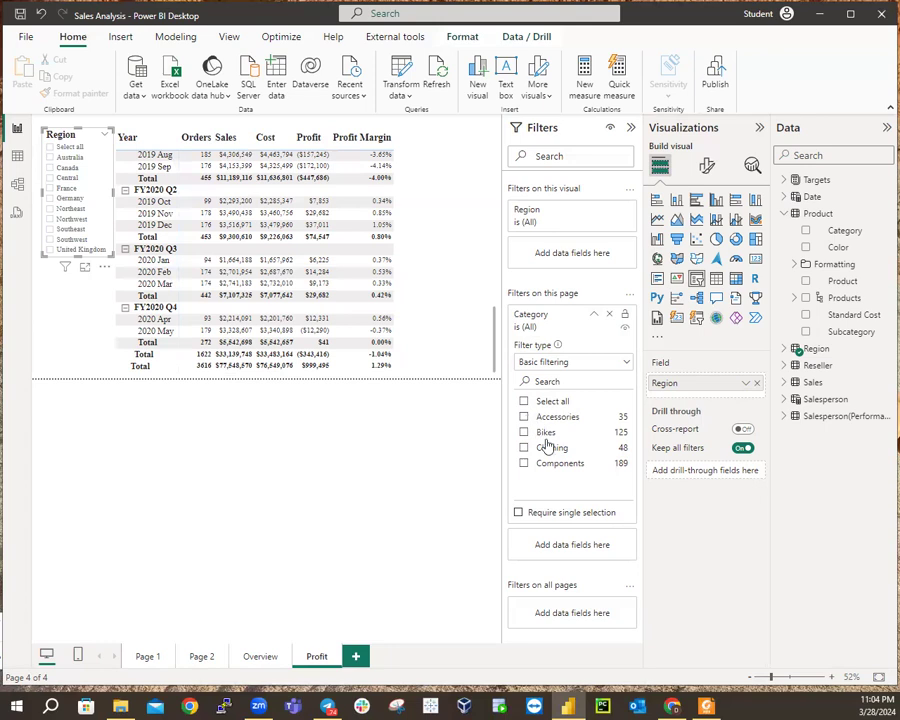
# Set the Category page filter to Bikes and collapse its filter card.
pyautogui.click(523, 433)
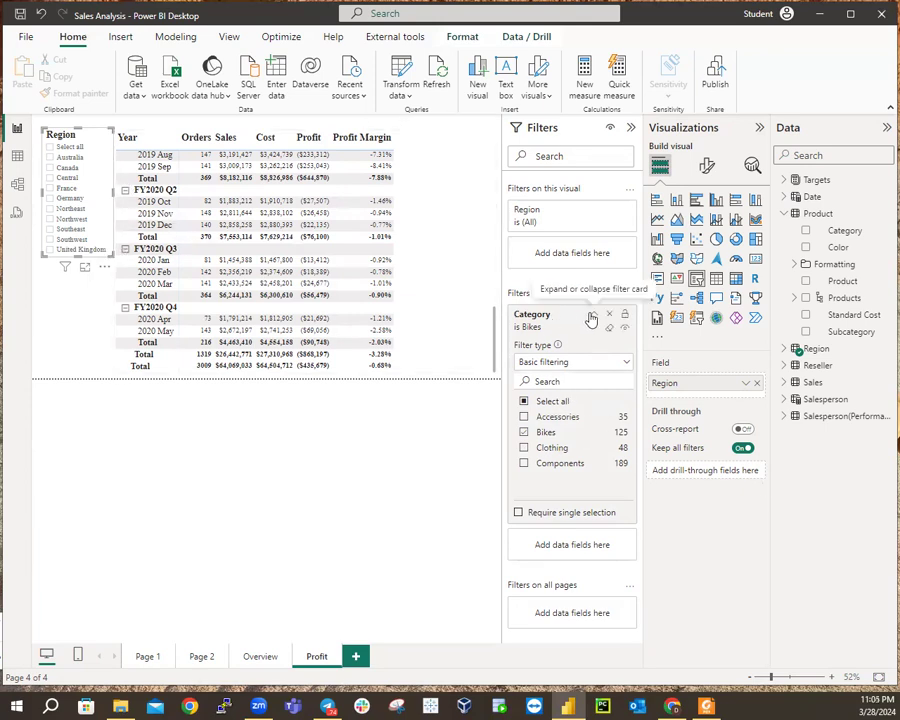
pyautogui.click(592, 317)
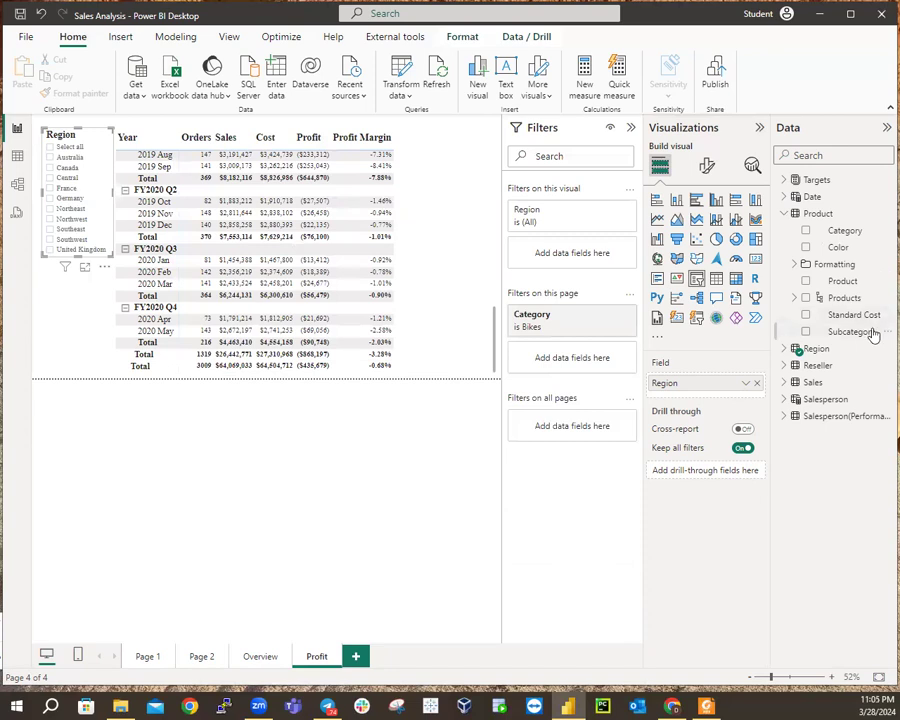
# Add the Product table's Subcategory, Product and Color fields as page-level filters on the Profit page, collapse their cards and save the report.
pyautogui.moveTo(868, 335); pyautogui.dragTo(604, 340)
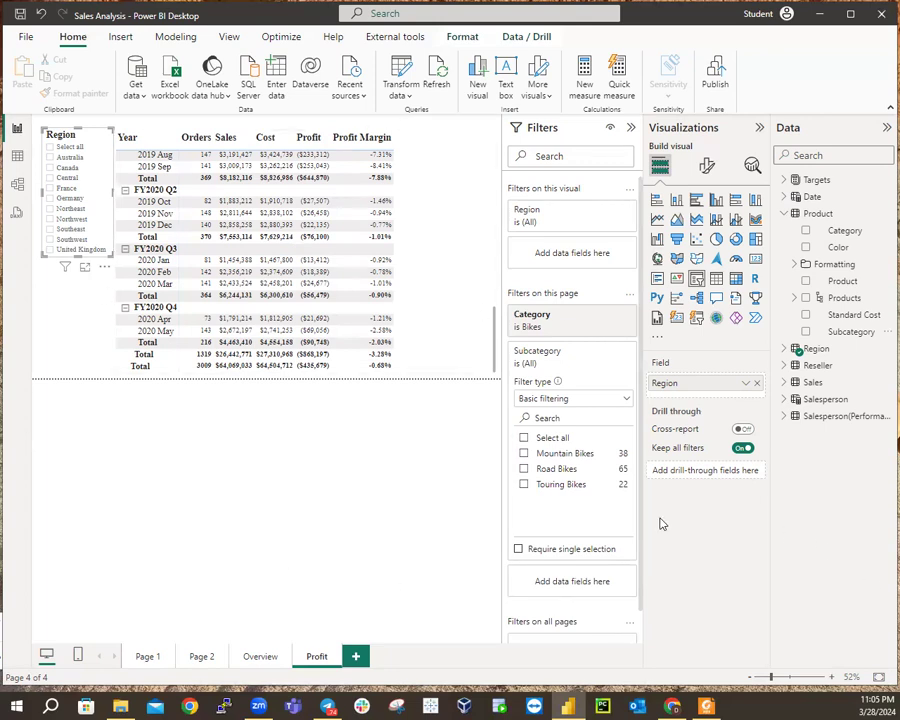
pyautogui.click(594, 351)
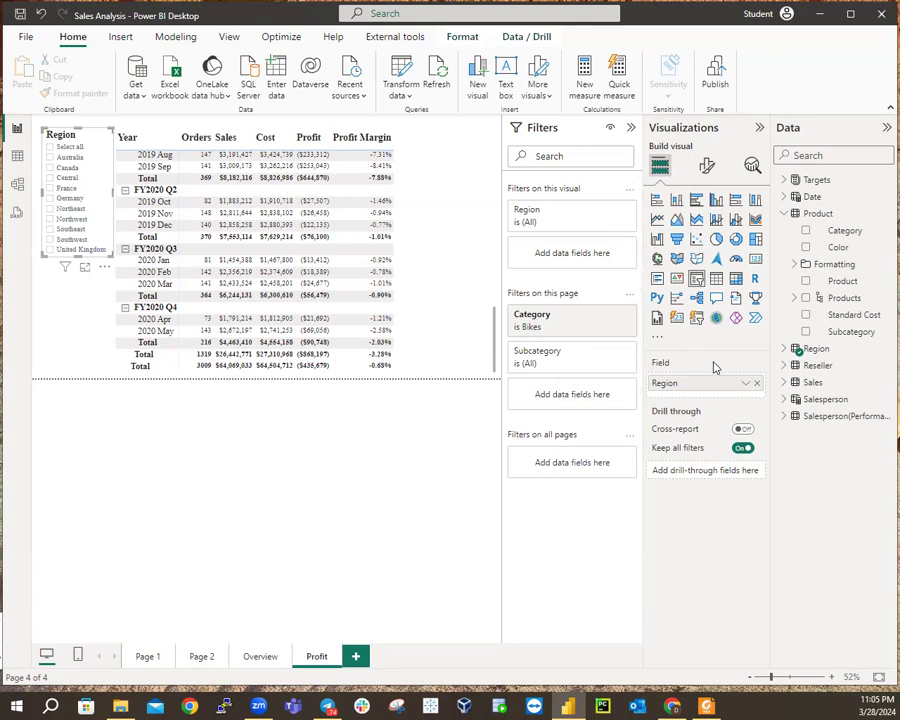
pyautogui.moveTo(838, 285); pyautogui.dragTo(570, 378)
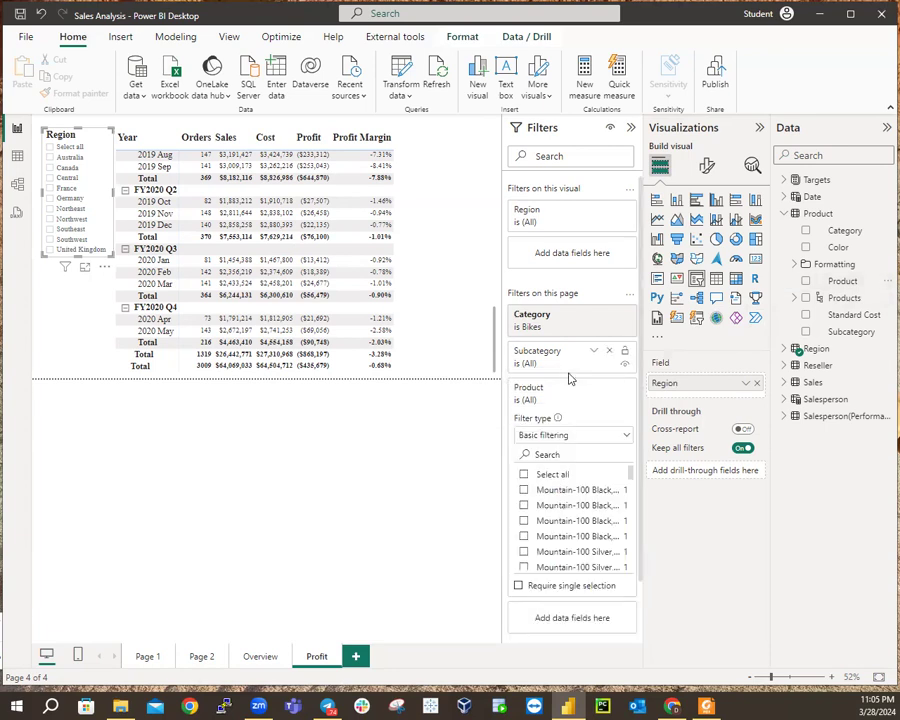
pyautogui.click(597, 389)
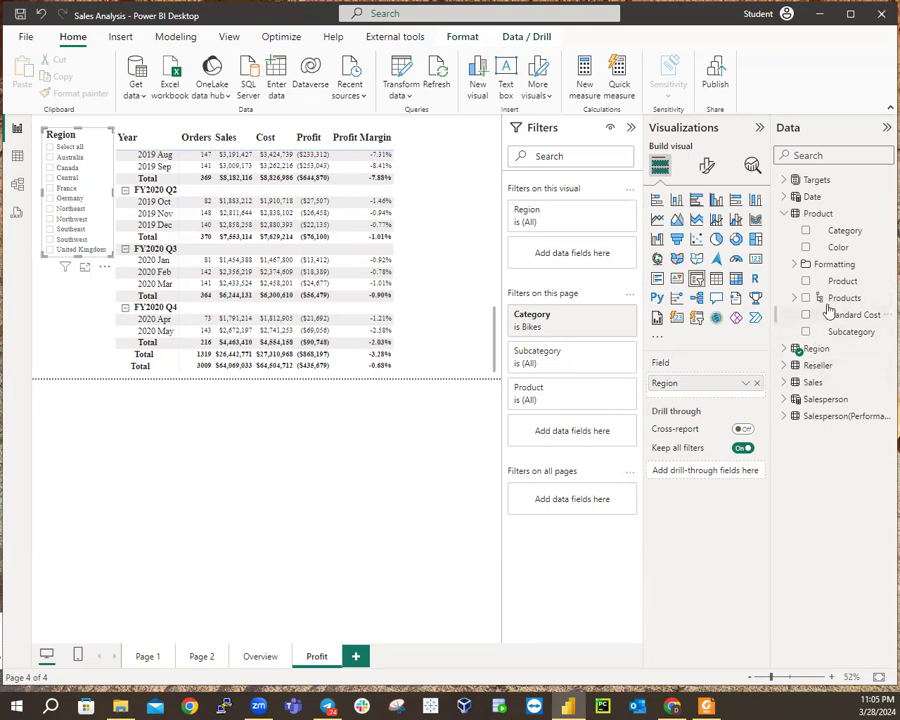
pyautogui.moveTo(835, 249); pyautogui.dragTo(574, 404)
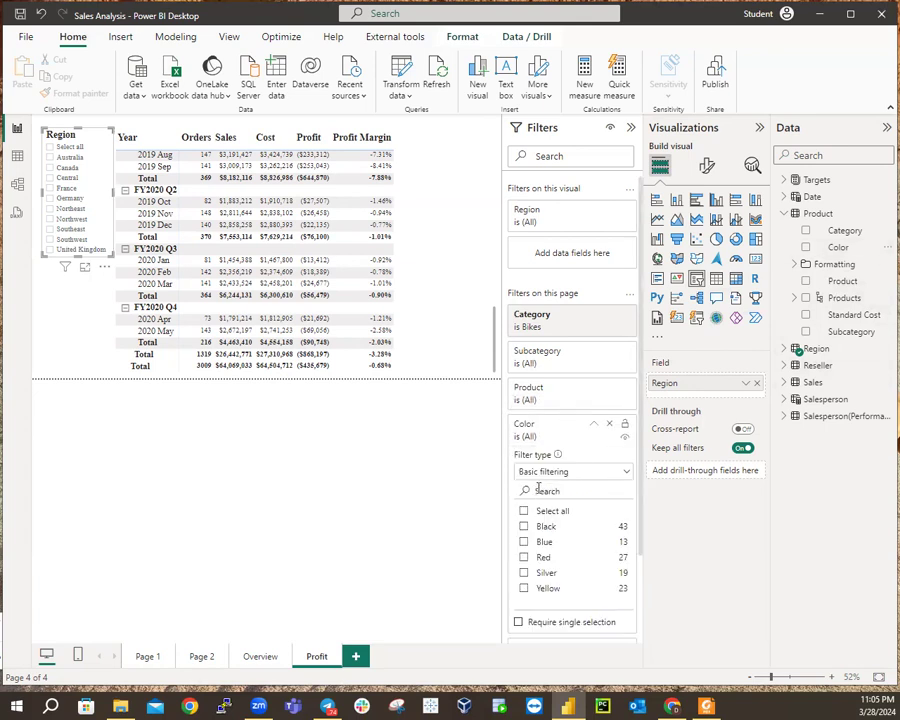
pyautogui.click(594, 424)
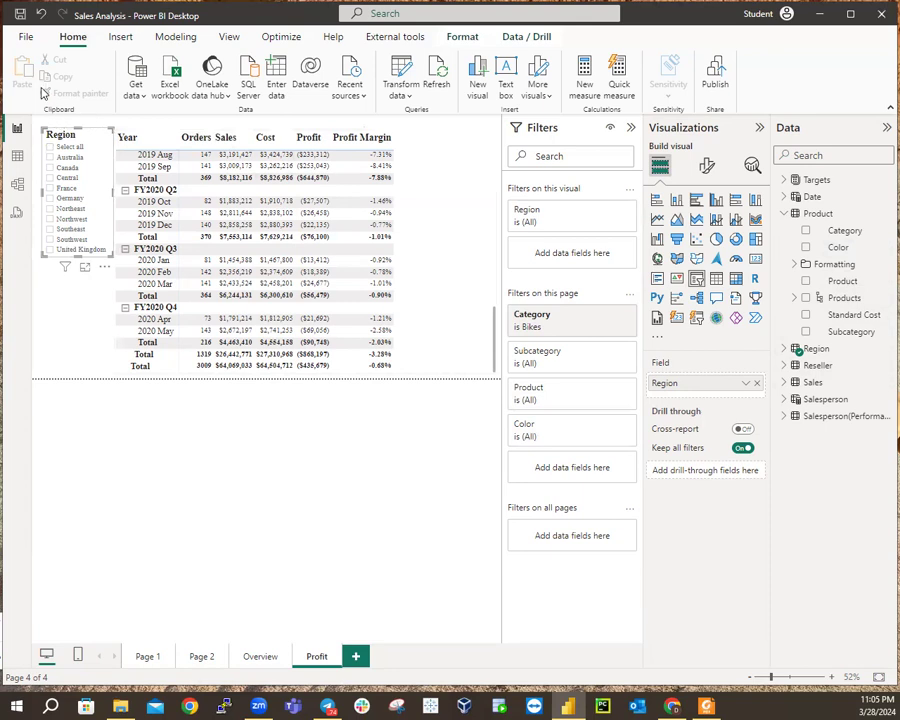
pyautogui.click(18, 15)
# Add a new report page, and consult the Module 7 Lab06 PDF for the layout and instructions of the My Performance page.
pyautogui.click(358, 657)
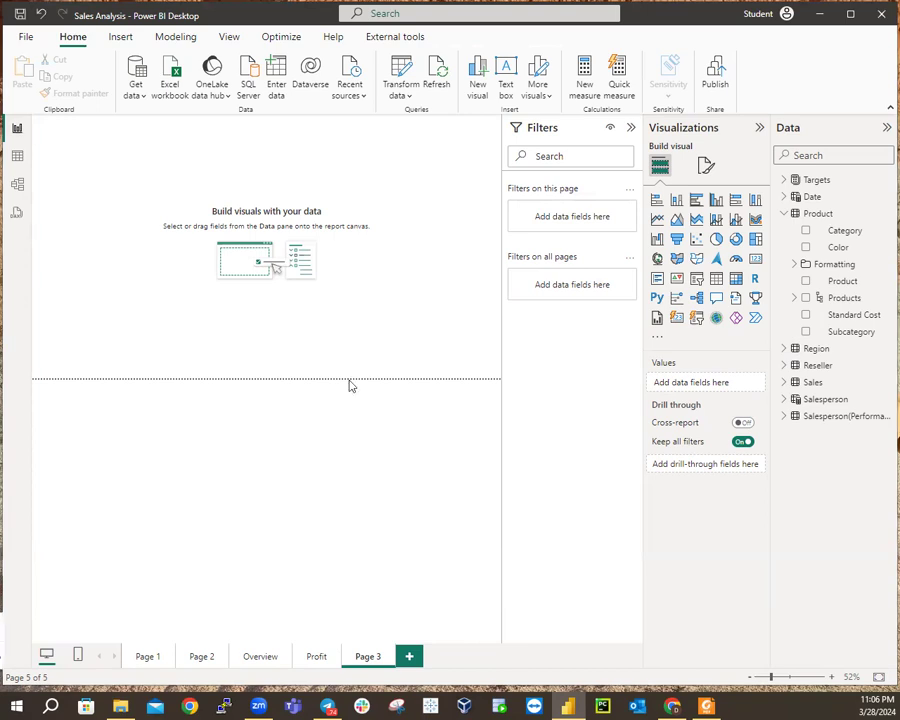
pyautogui.hotkey('alt', 'Tab')
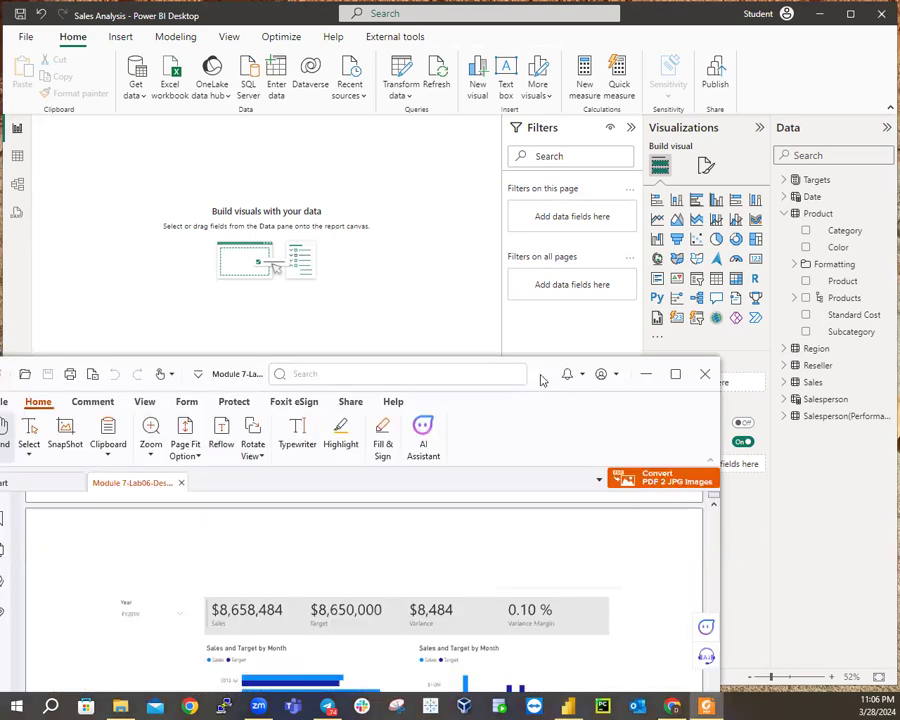
pyautogui.moveTo(541, 386); pyautogui.dragTo(622, 76)
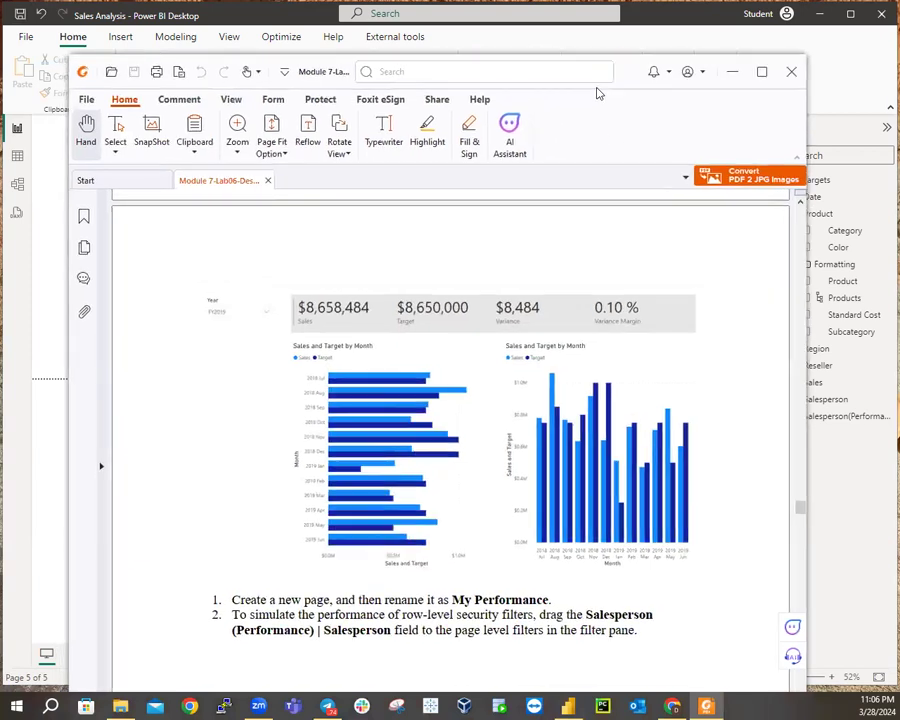
pyautogui.moveTo(674, 42); pyautogui.dragTo(670, 38)
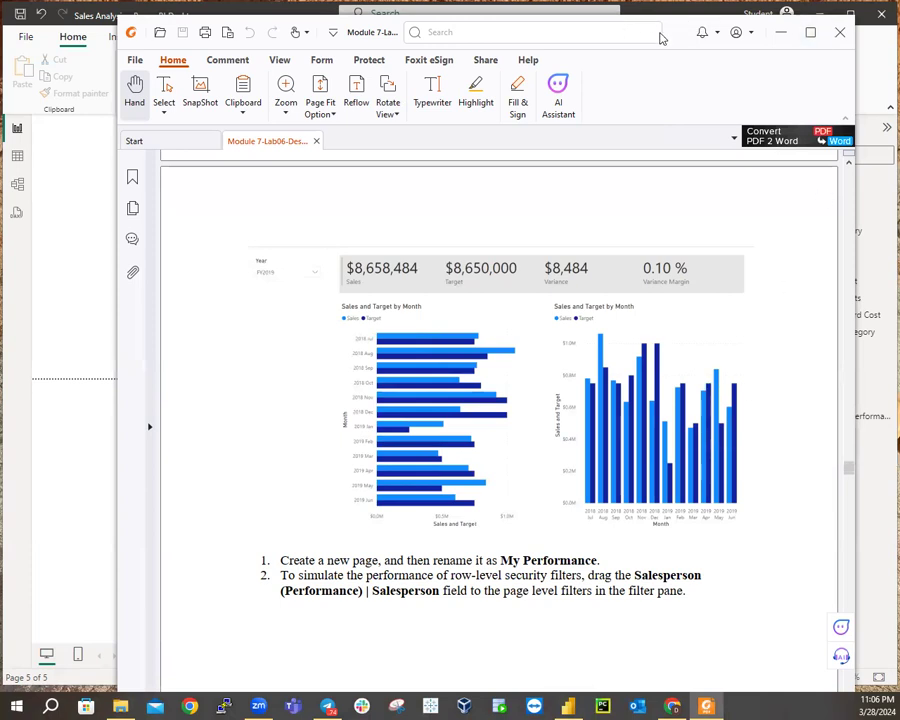
pyautogui.click(781, 33)
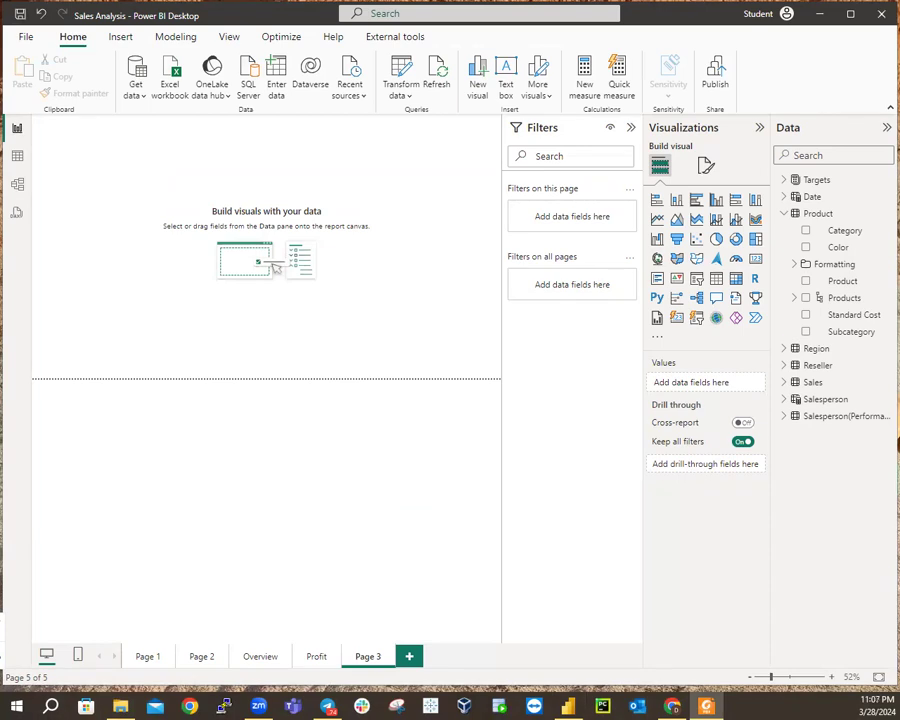
# Rename the new report page as My Performance.
pyautogui.doubleClick(369, 658)
pyautogui.write('My ')
pyautogui.write('Profit')
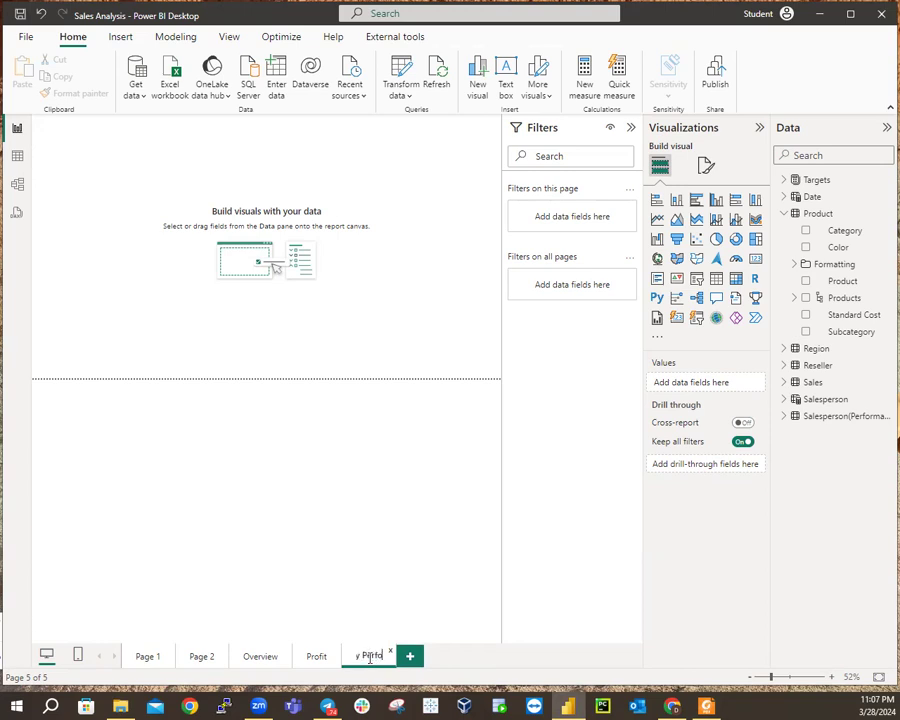
pyautogui.write('rmance')
pyautogui.press('Return')
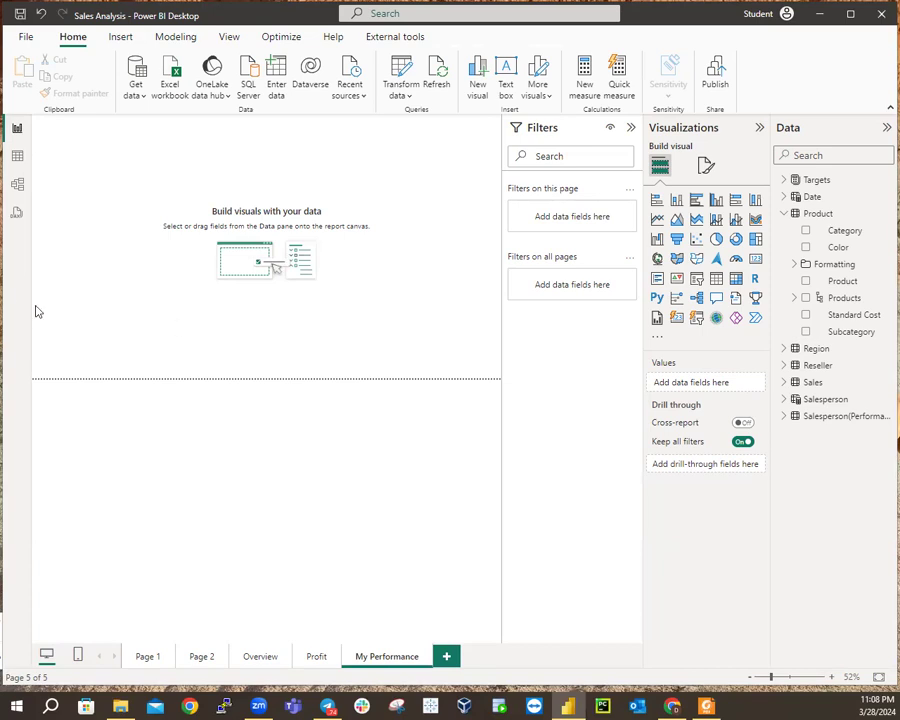
# Add the Salesperson field from the Salesperson (Performance) table as a page-level filter on the My Performance page.
pyautogui.click(629, 131)
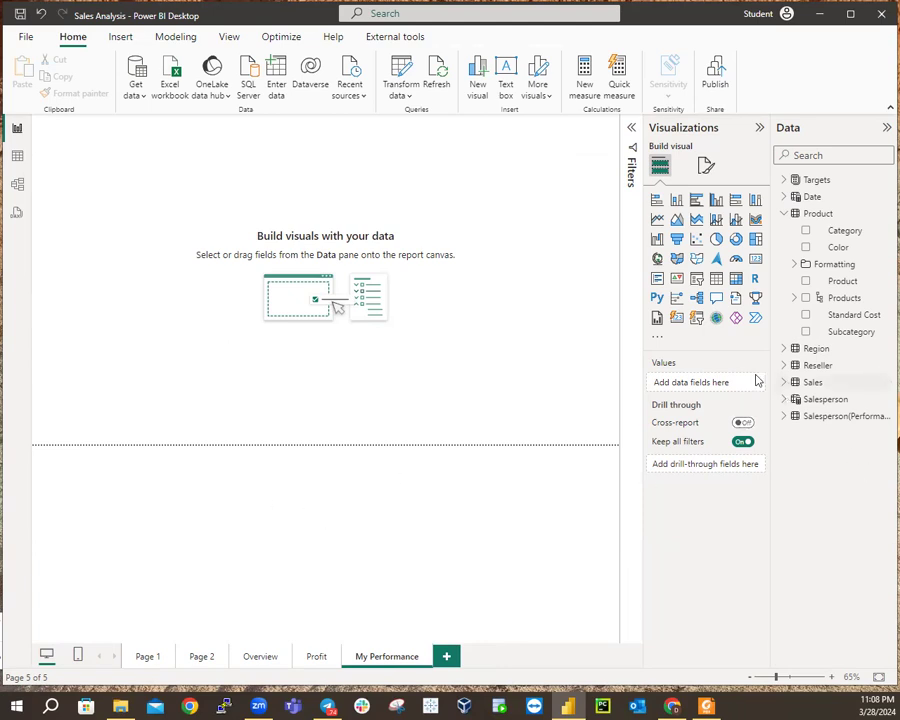
pyautogui.click(633, 141)
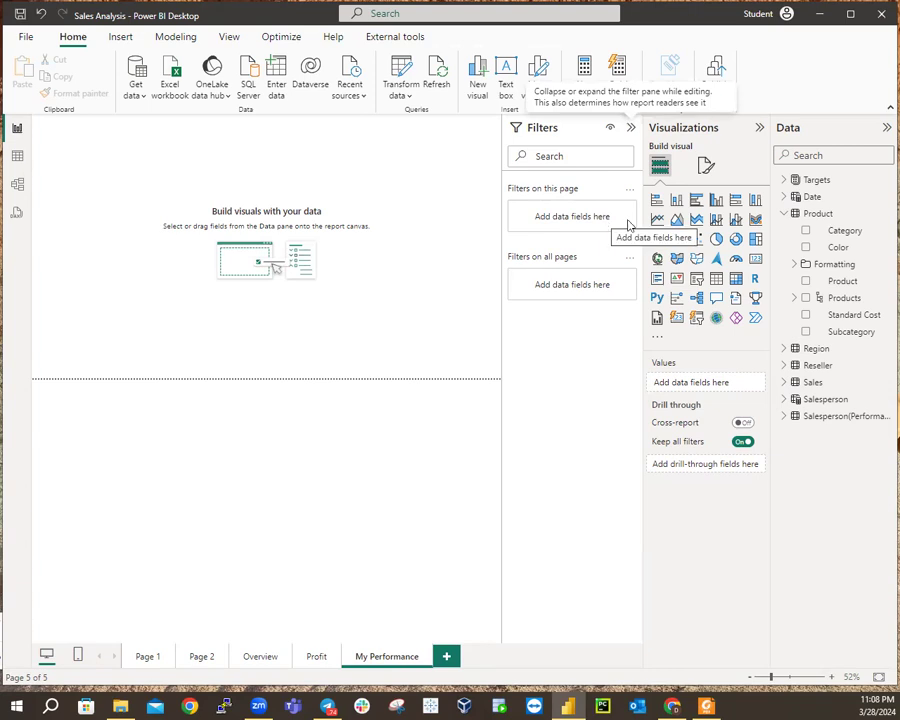
pyautogui.click(784, 213)
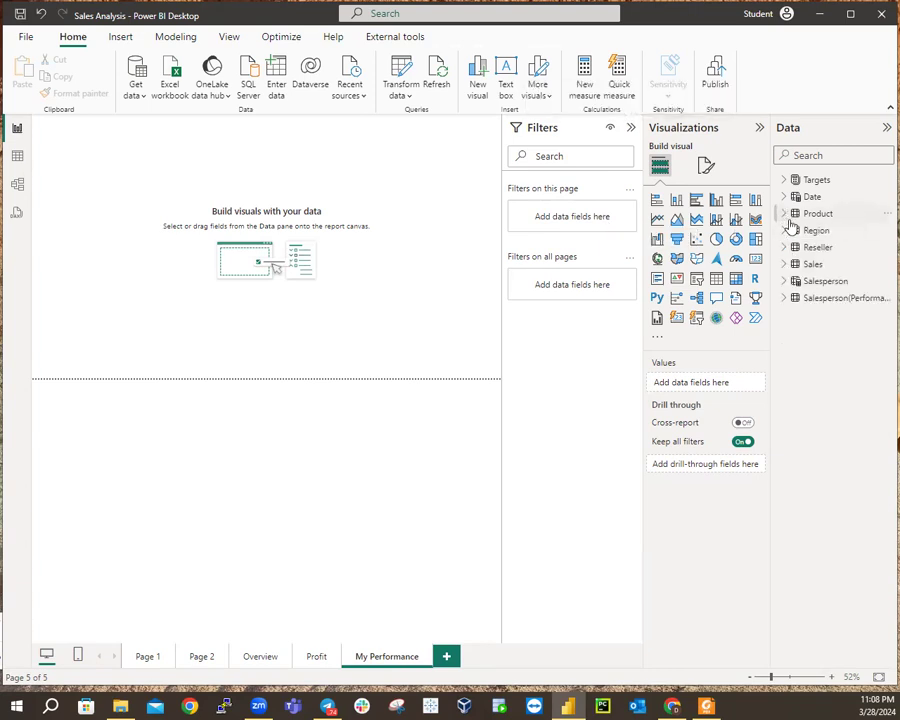
pyautogui.click(785, 299)
pyautogui.moveTo(852, 316); pyautogui.dragTo(605, 219)
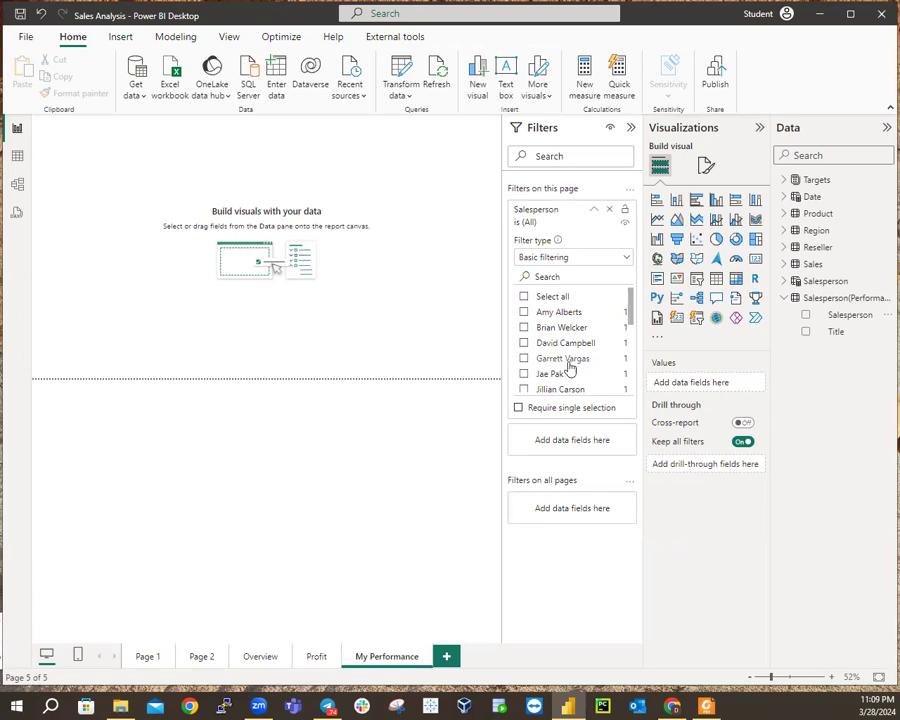
# Restrict the Salesperson page filter to the single chosen salesperson and collapse its filter card.
pyautogui.scroll(-1, 588, 356)
pyautogui.scroll(-1, 590, 359)
pyautogui.scroll(-4, 588, 360)
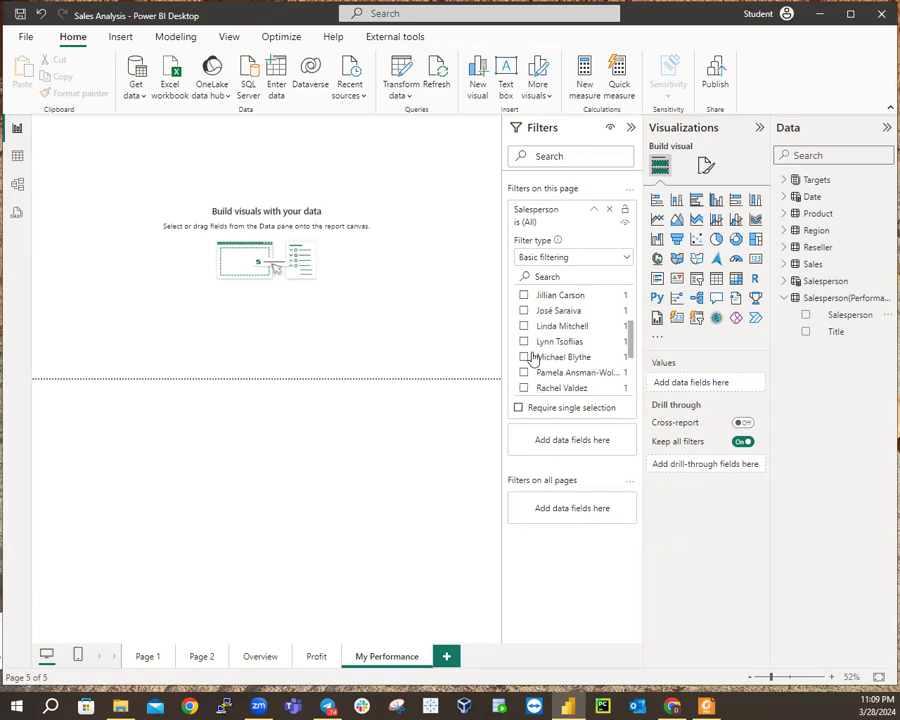
pyautogui.click(525, 357)
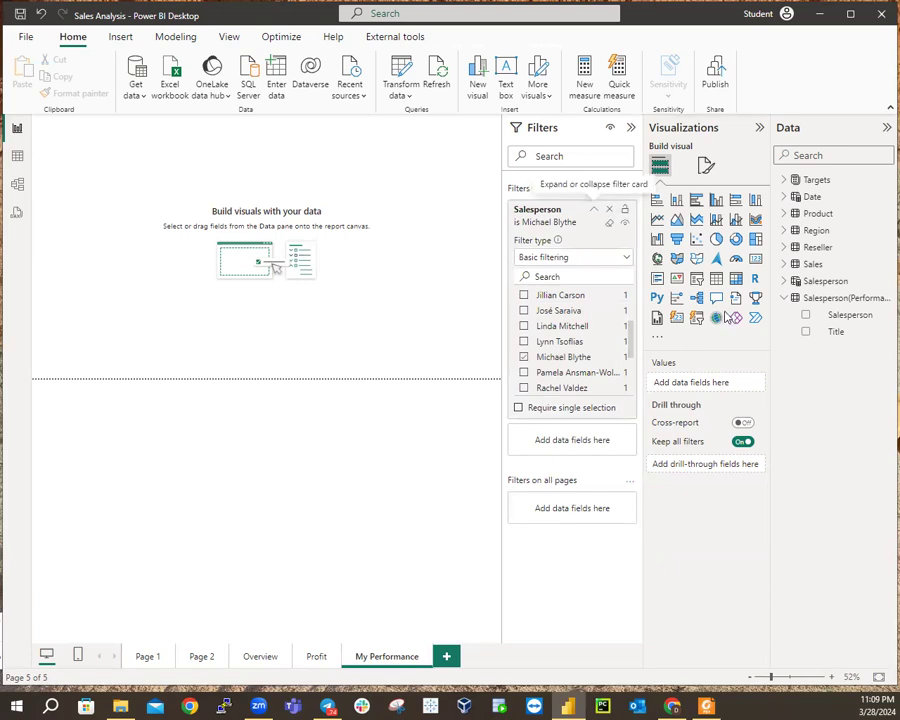
pyautogui.click(626, 210)
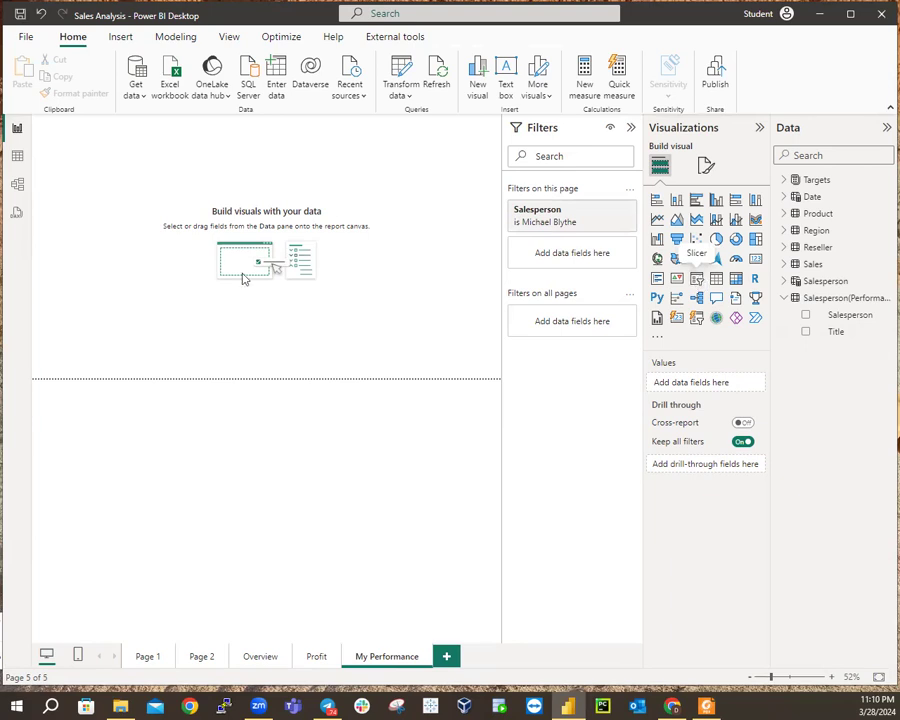
# Place a slicer in the upper-left corner of the My Performance page, based on the Year field from the Date table.
pyautogui.moveTo(114, 131)
pyautogui.mouseDown()
pyautogui.moveTo(104, 127)
pyautogui.moveTo(106, 147)
pyautogui.moveTo(107, 136)
pyautogui.mouseUp()
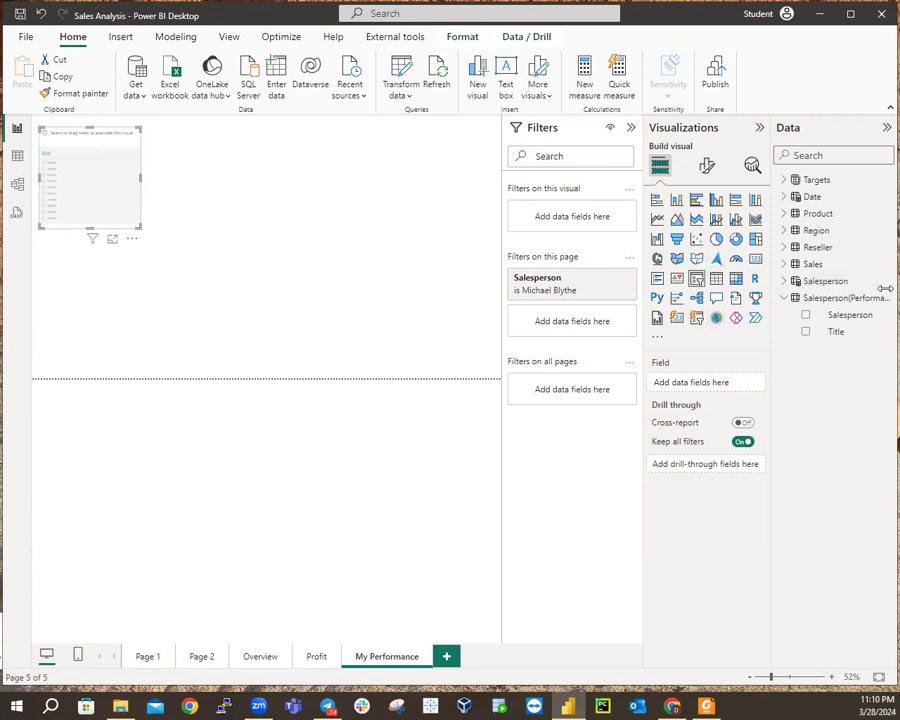
pyautogui.click(789, 198)
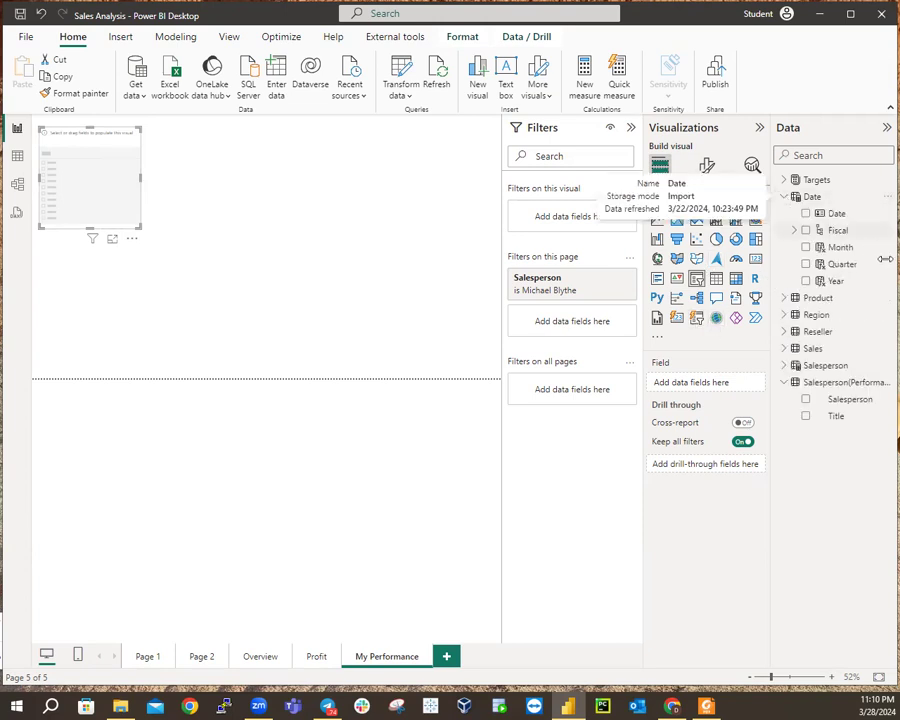
pyautogui.click(806, 281)
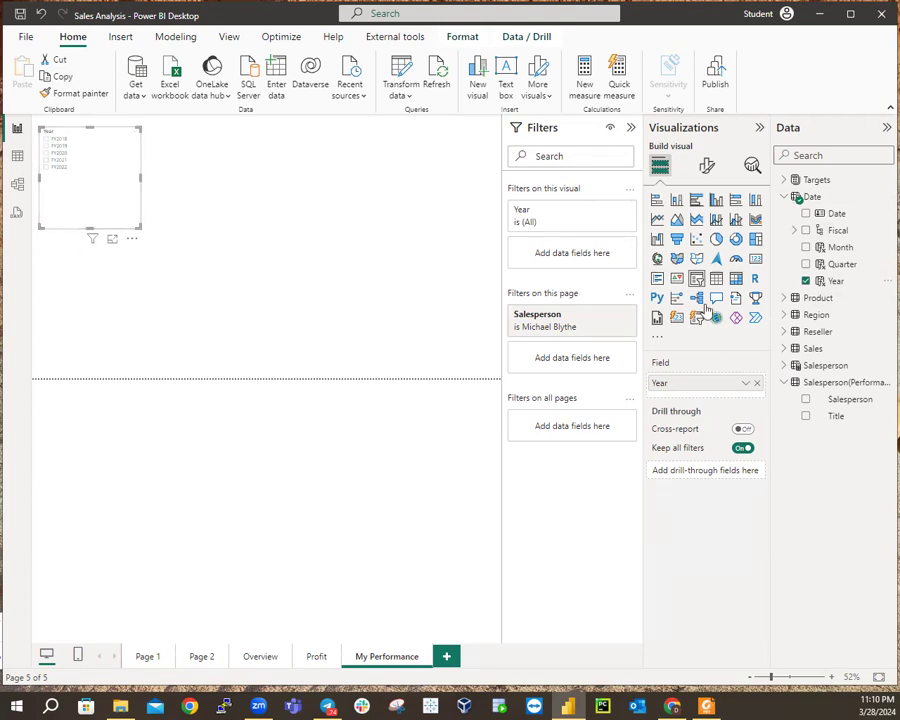
# Format the Year slicer's header text as Times New Roman, size 20, bold.
pyautogui.click(706, 170)
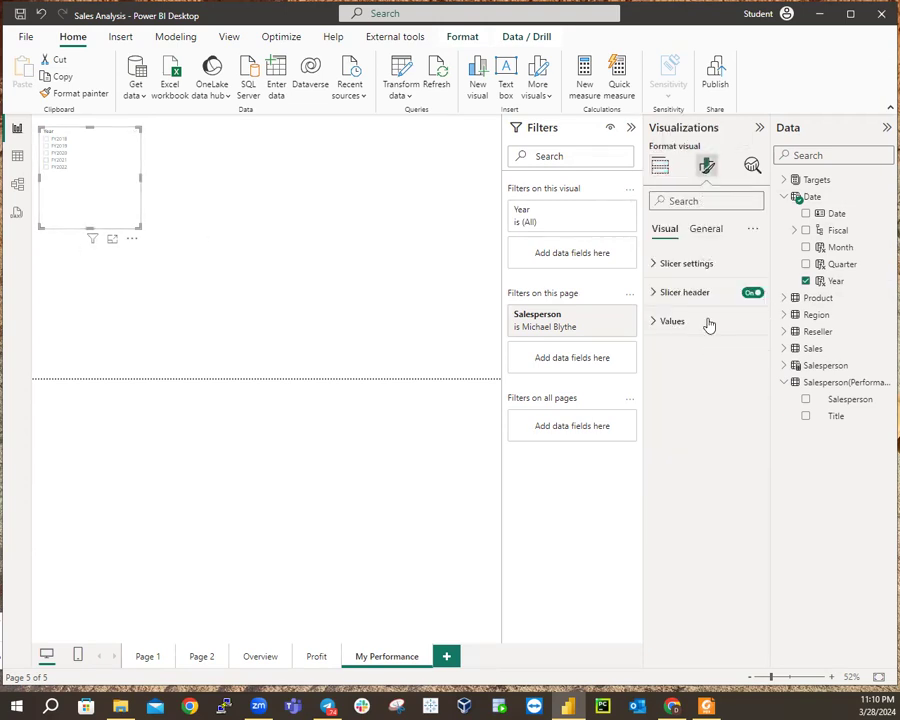
pyautogui.click(656, 294)
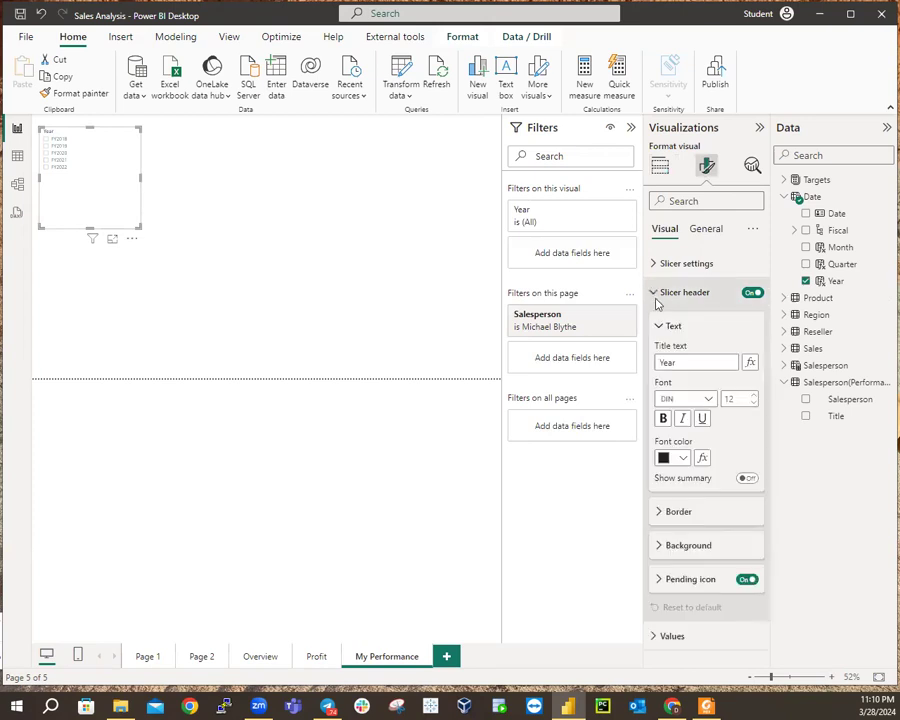
pyautogui.click(692, 401)
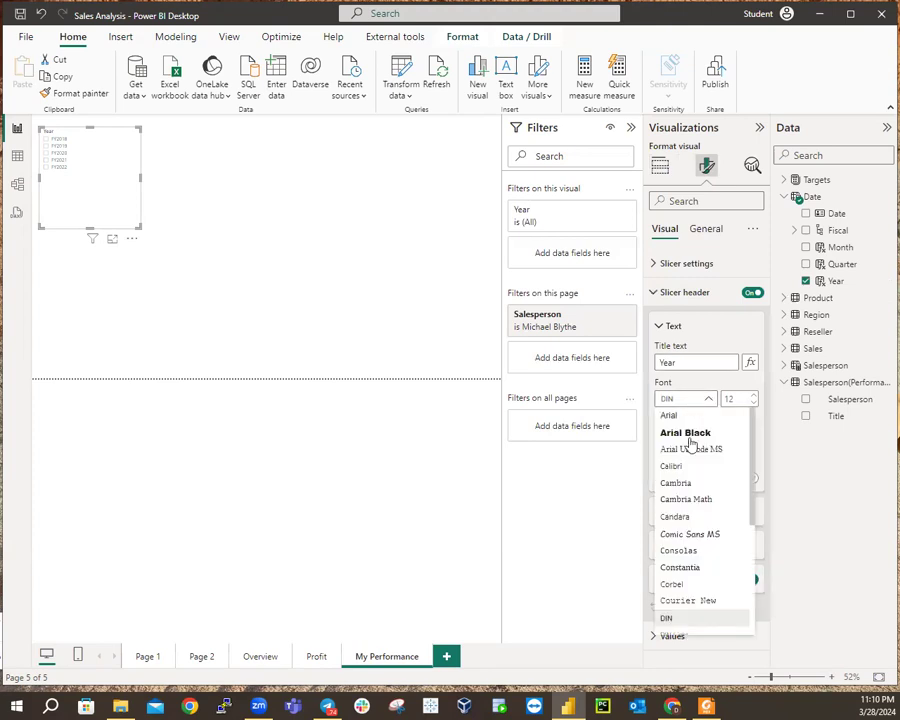
pyautogui.scroll(-5, 722, 620)
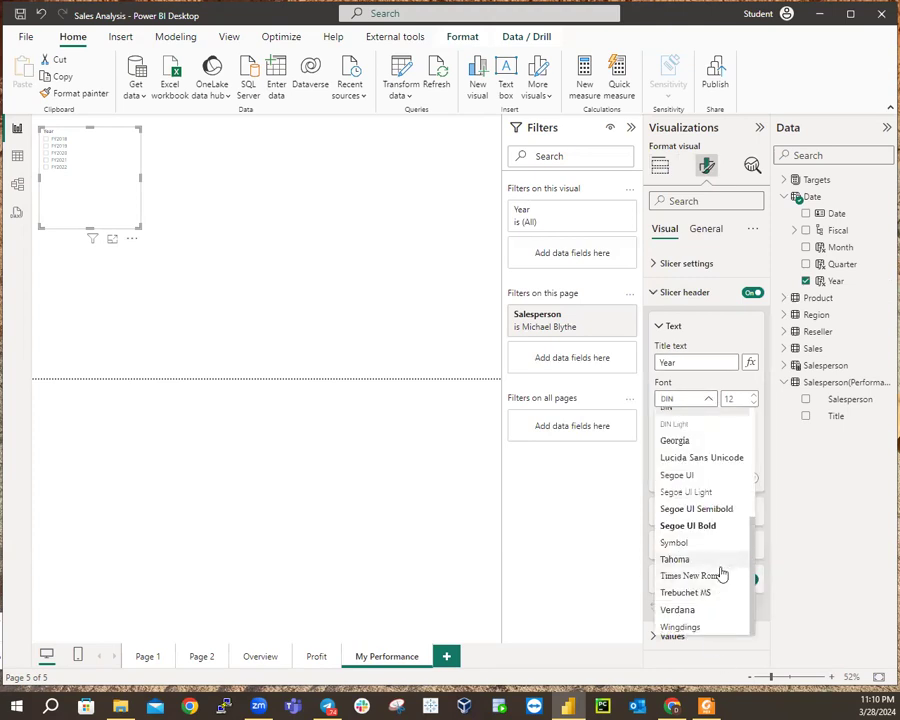
pyautogui.click(718, 576)
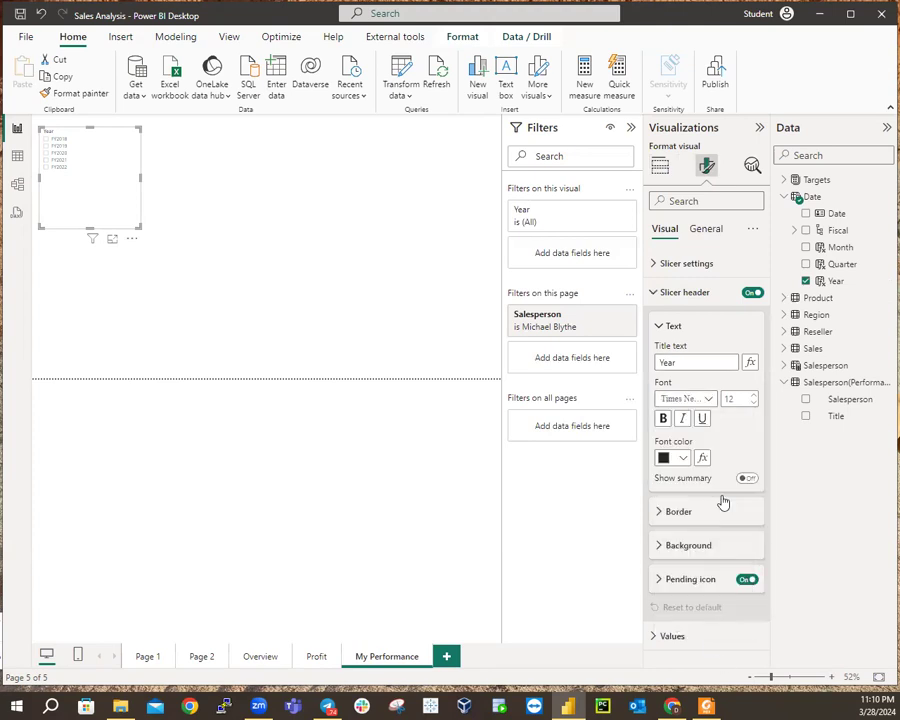
pyautogui.click(748, 398)
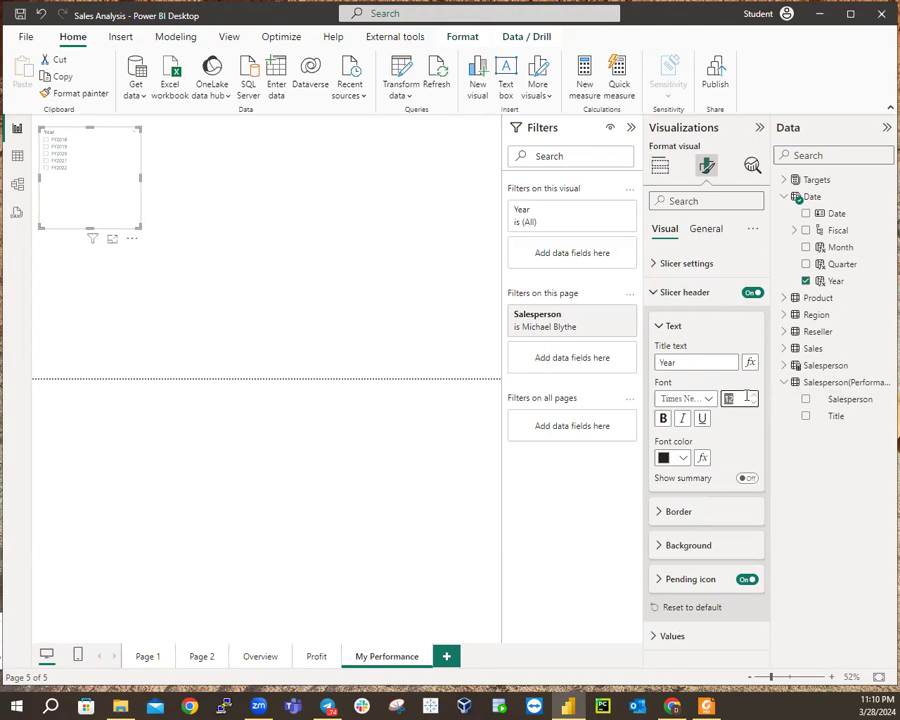
pyautogui.write('20')
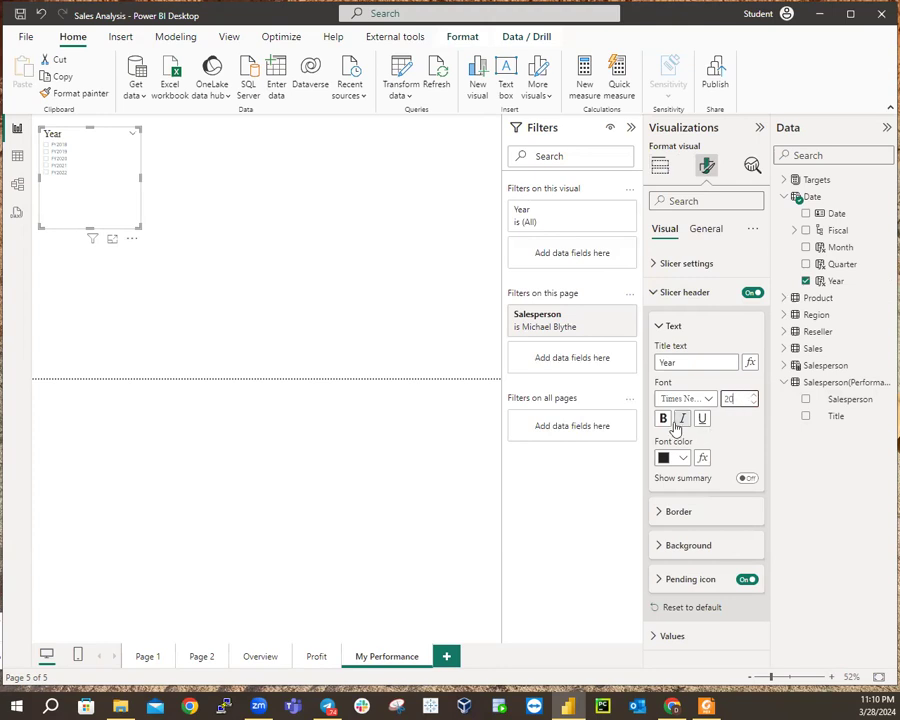
pyautogui.click(659, 330)
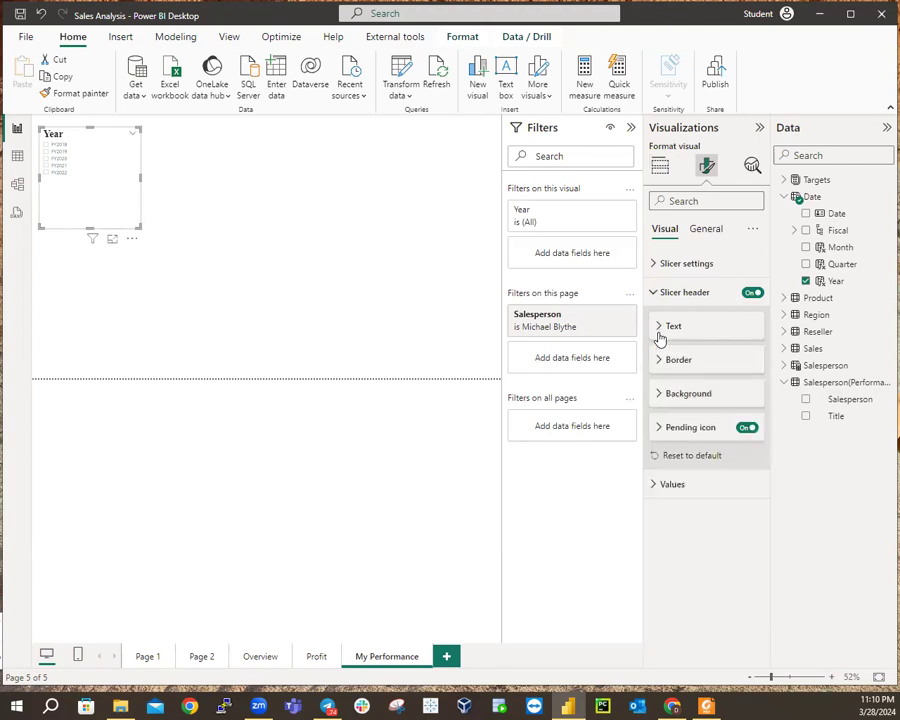
# Change the Year slicer's style to Dropdown and collapse its style options.
pyautogui.click(653, 265)
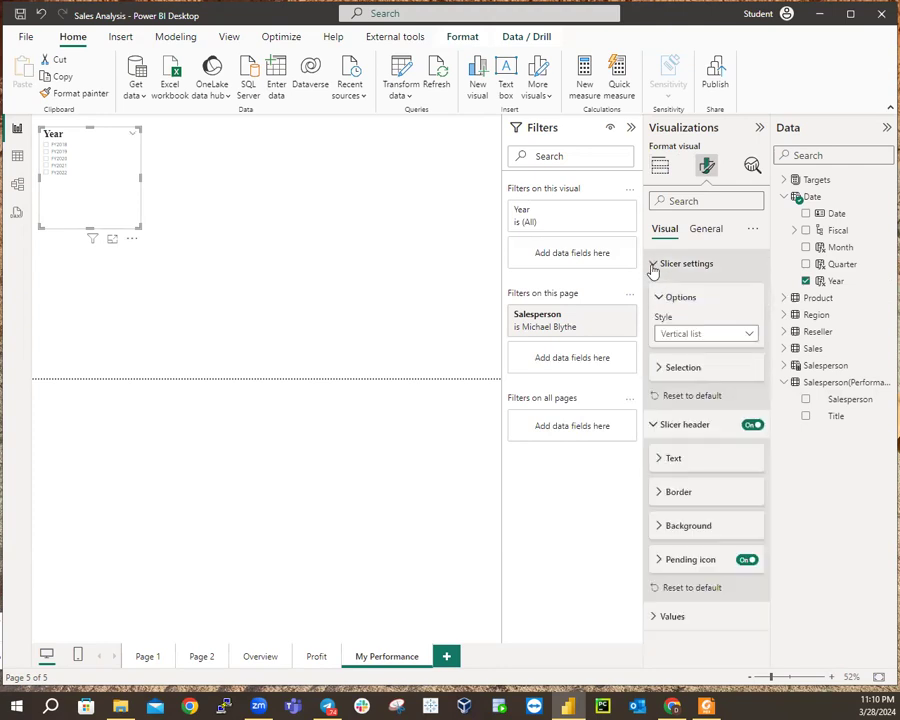
pyautogui.click(687, 334)
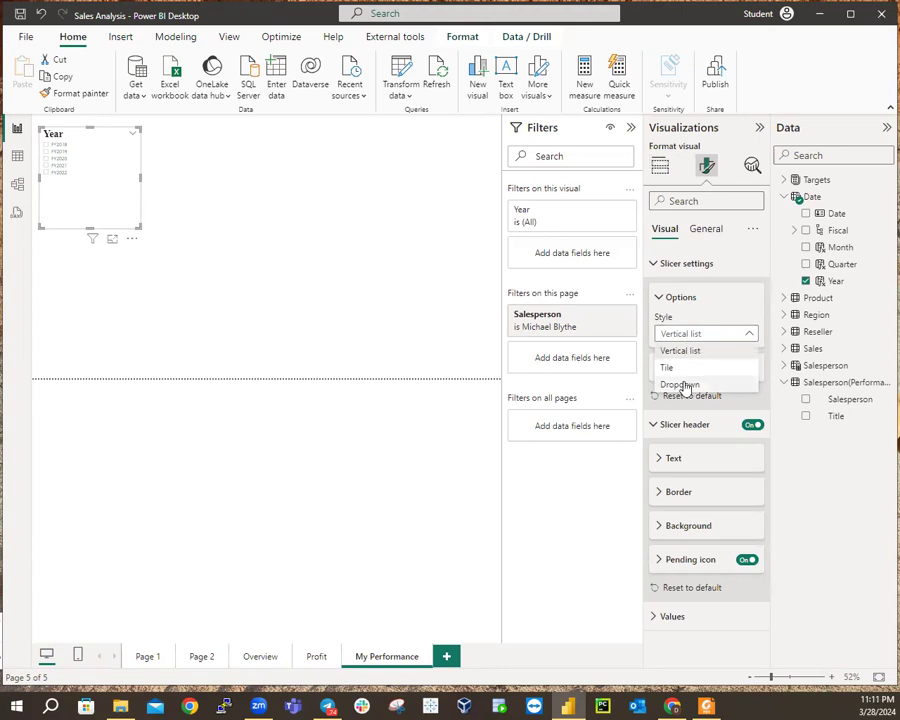
pyautogui.click(738, 383)
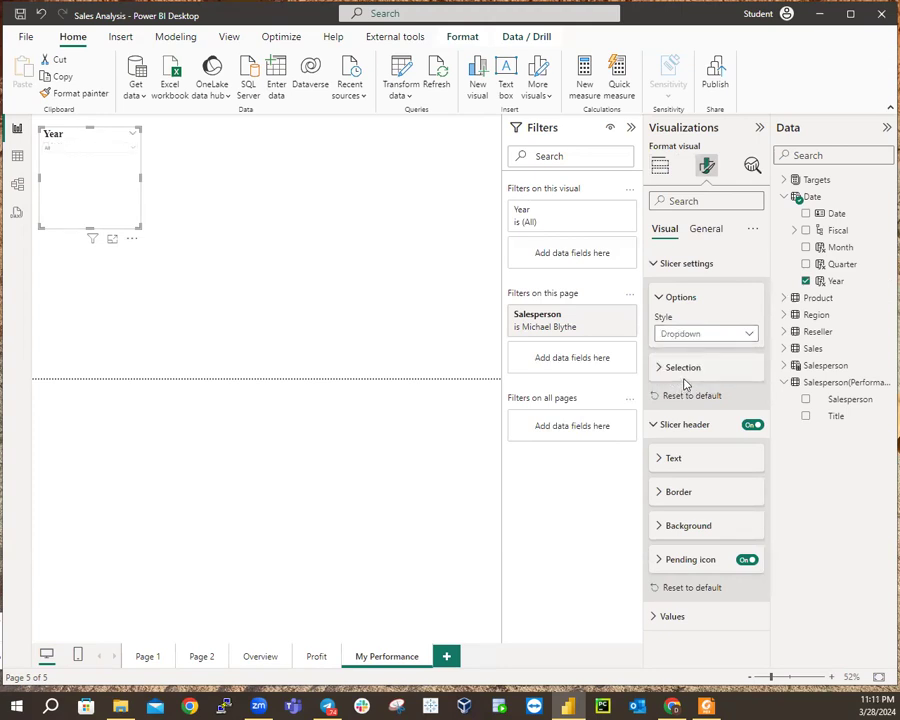
pyautogui.click(658, 299)
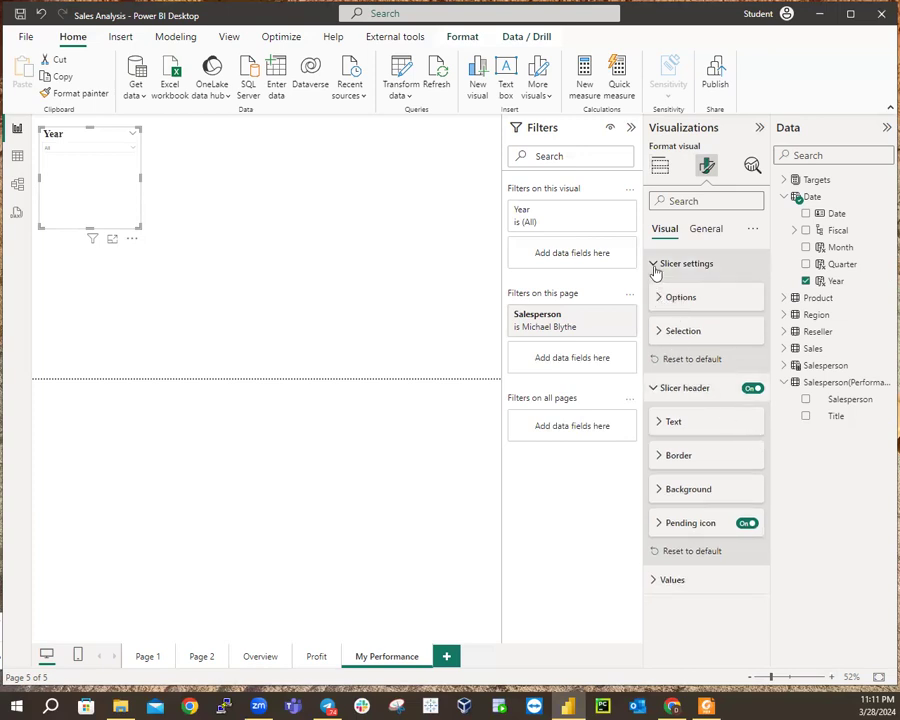
# Format the Year slicer's values as Times New Roman, size 18, and collapse its settings, header and values options.
pyautogui.click(660, 299)
pyautogui.click(660, 299)
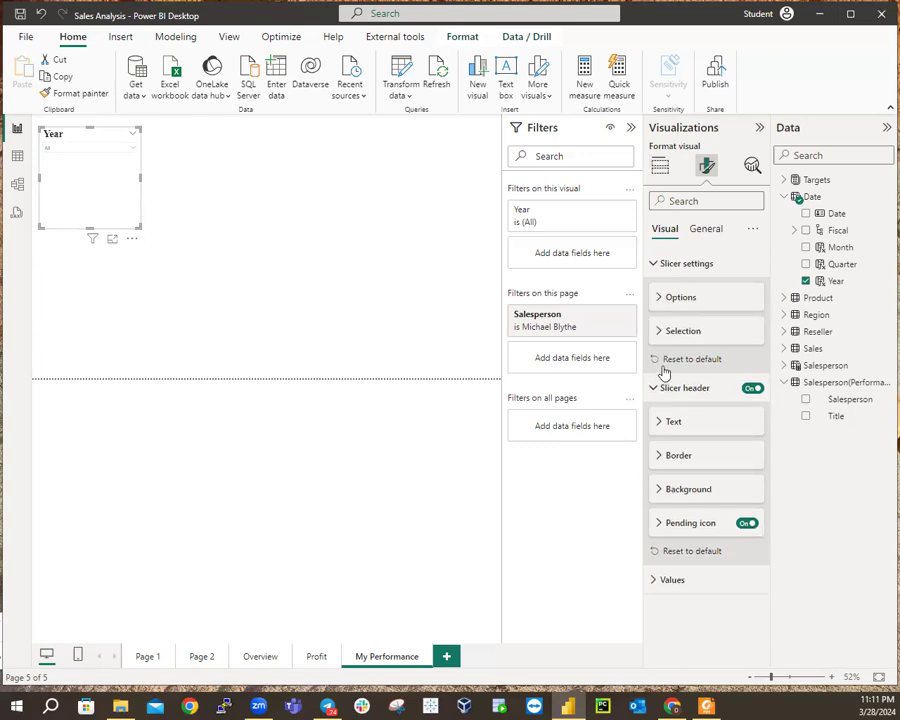
pyautogui.click(653, 263)
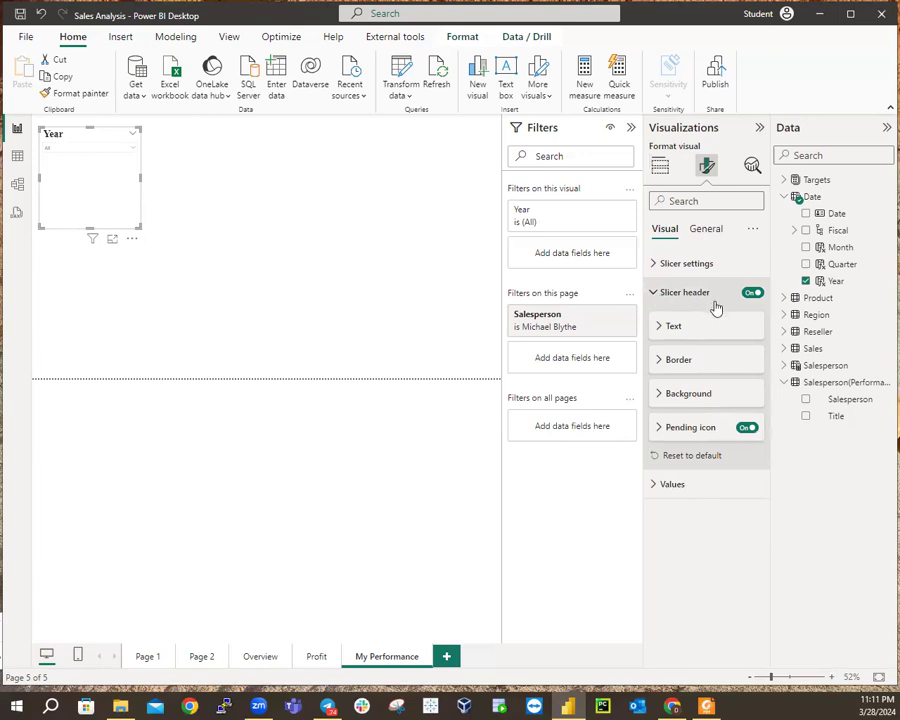
pyautogui.click(654, 293)
pyautogui.click(655, 321)
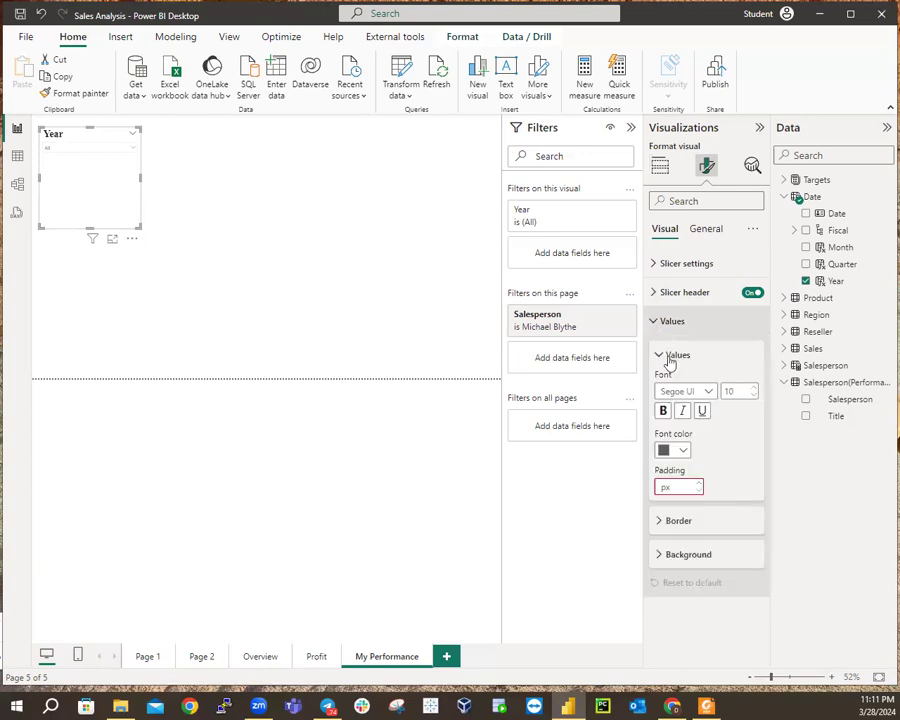
pyautogui.click(684, 407)
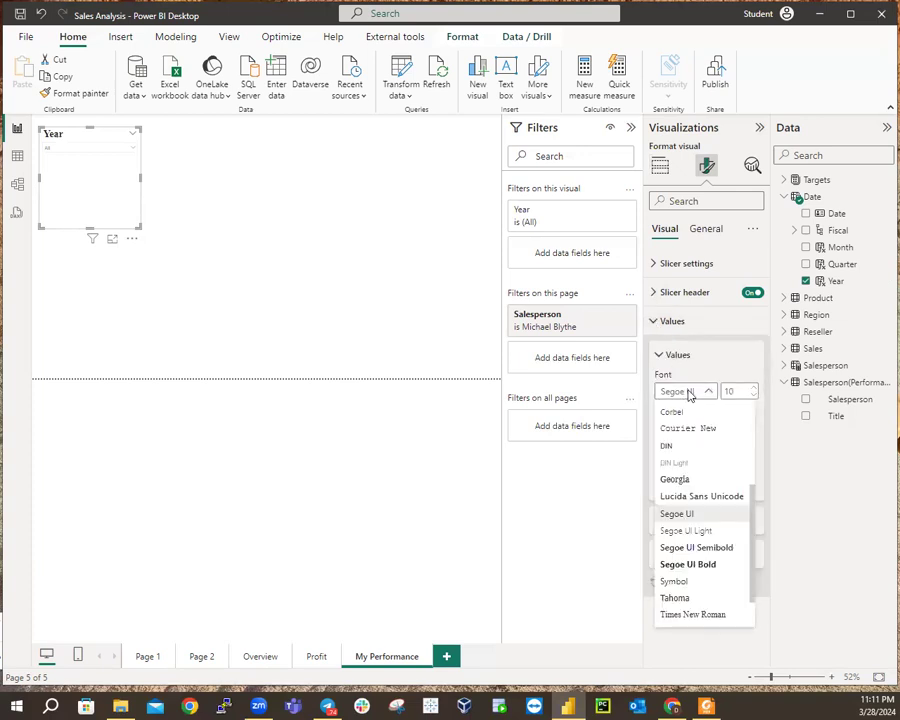
pyautogui.click(690, 392)
pyautogui.click(698, 393)
pyautogui.click(701, 613)
pyautogui.click(740, 396)
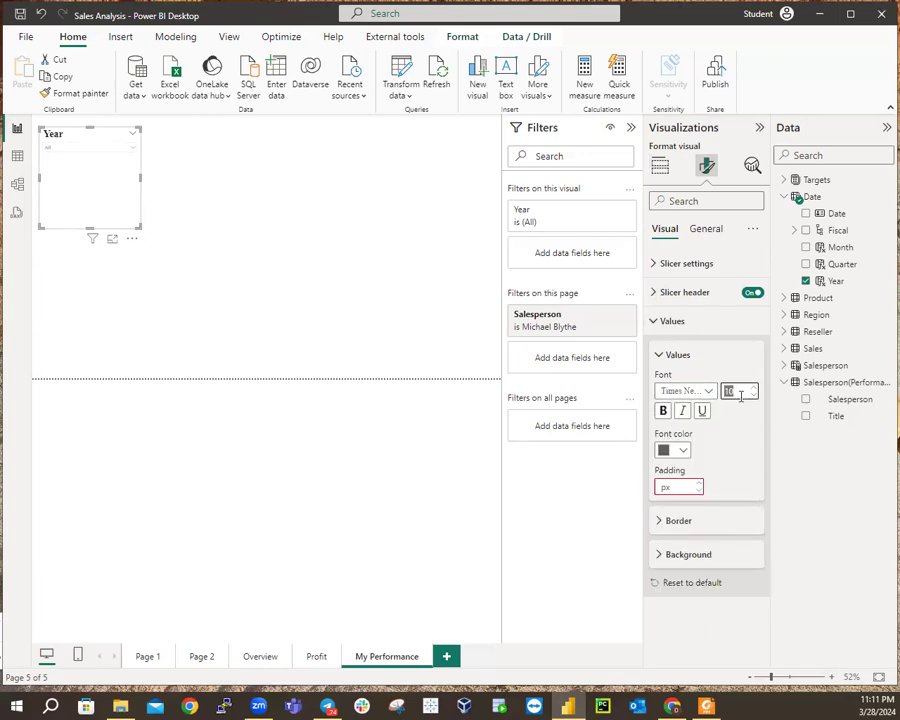
pyautogui.write('18')
pyautogui.press('Return')
pyautogui.click(740, 392)
pyautogui.click(653, 323)
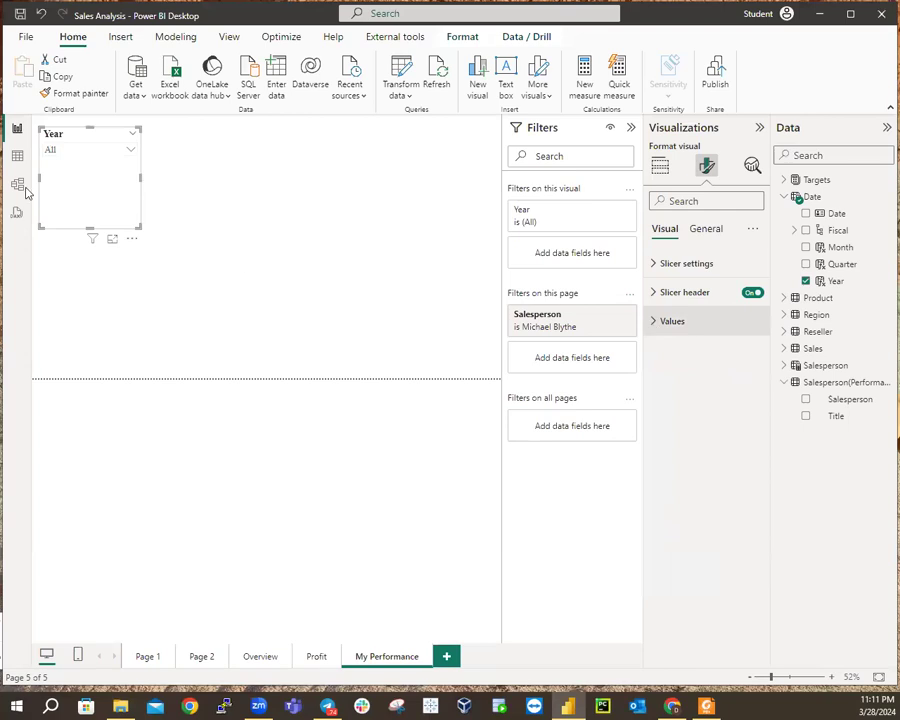
# Shorten the Year slicer to fit its header and dropdown, and try the individual years, ending on FY2021.
pyautogui.moveTo(90, 227); pyautogui.dragTo(95, 164)
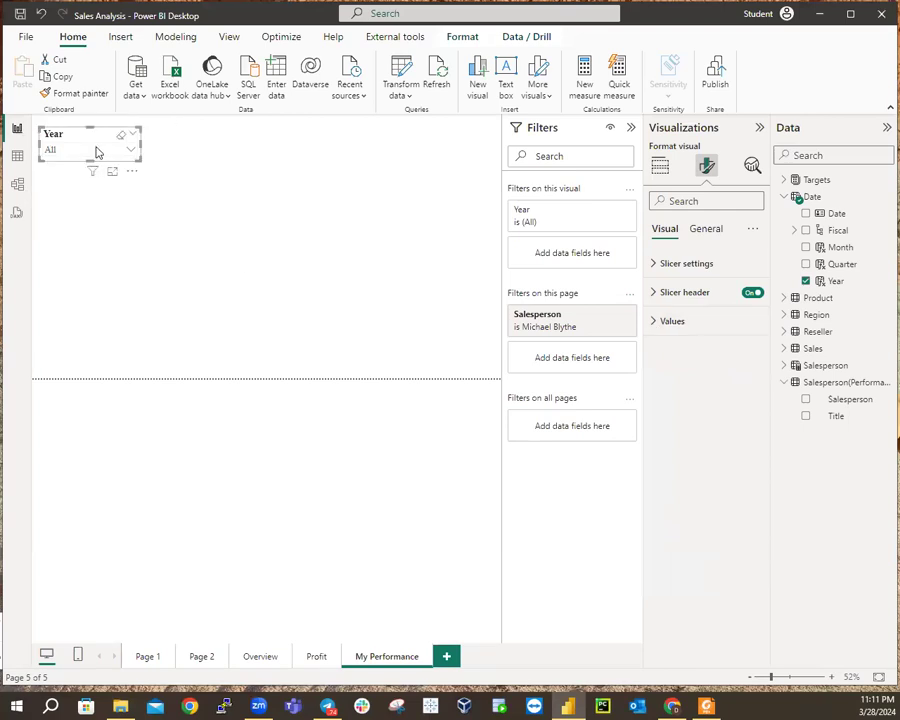
pyautogui.click(96, 152)
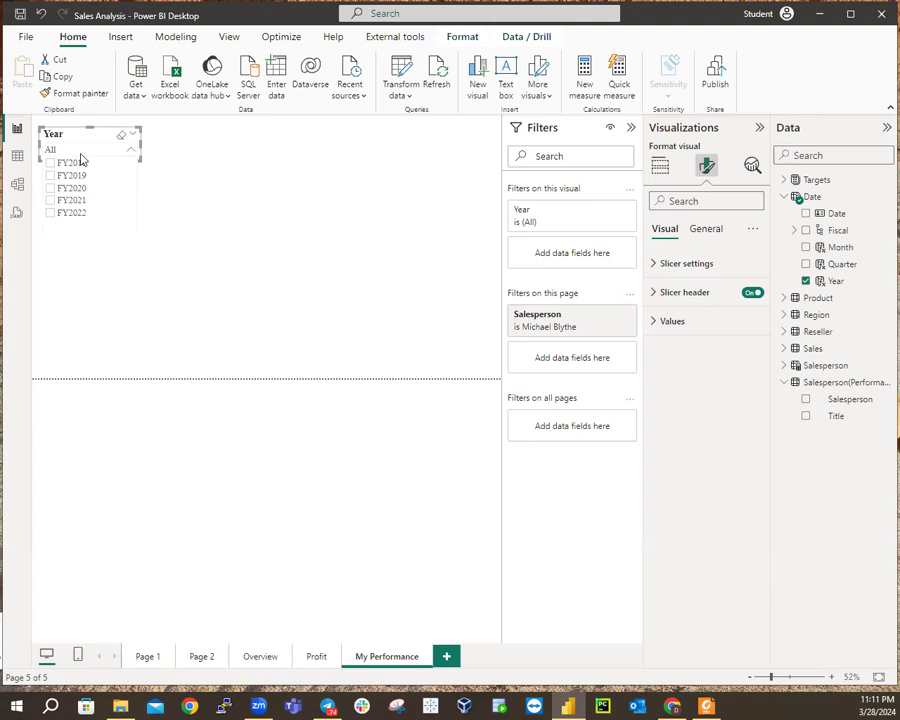
pyautogui.click(51, 163)
pyautogui.click(51, 175)
pyautogui.click(51, 188)
pyautogui.click(51, 200)
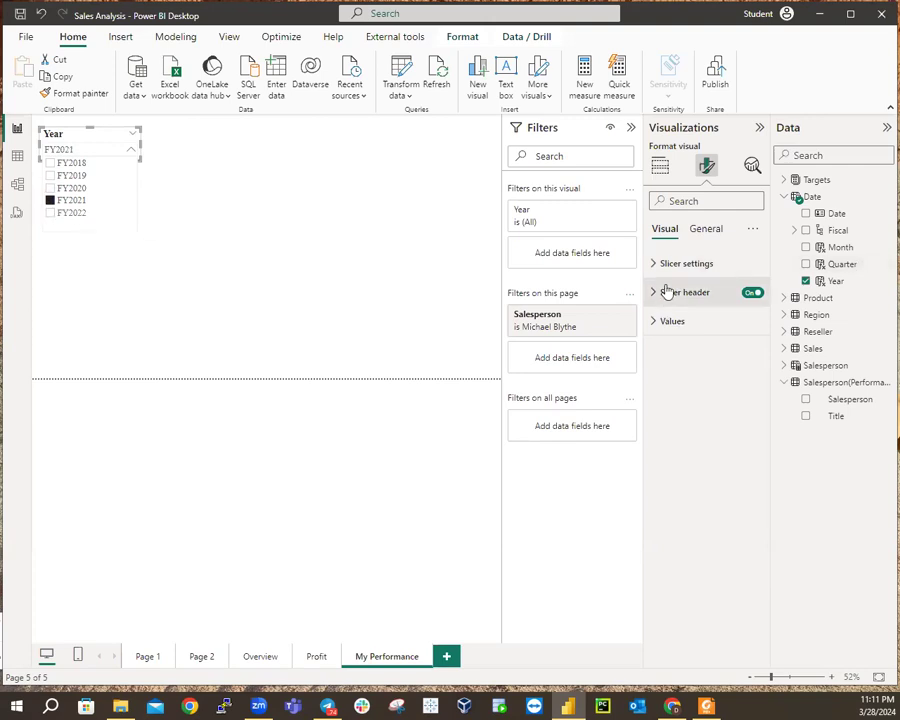
# Enable the "Select all" option in the Year slicer's selection settings.
pyautogui.click(655, 265)
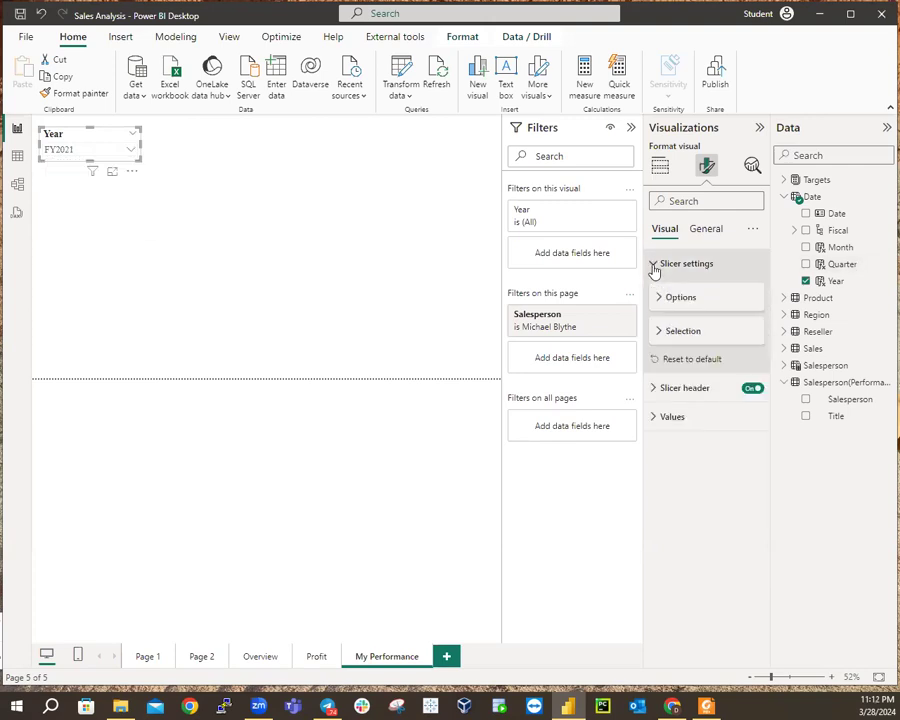
pyautogui.click(658, 331)
pyautogui.click(747, 390)
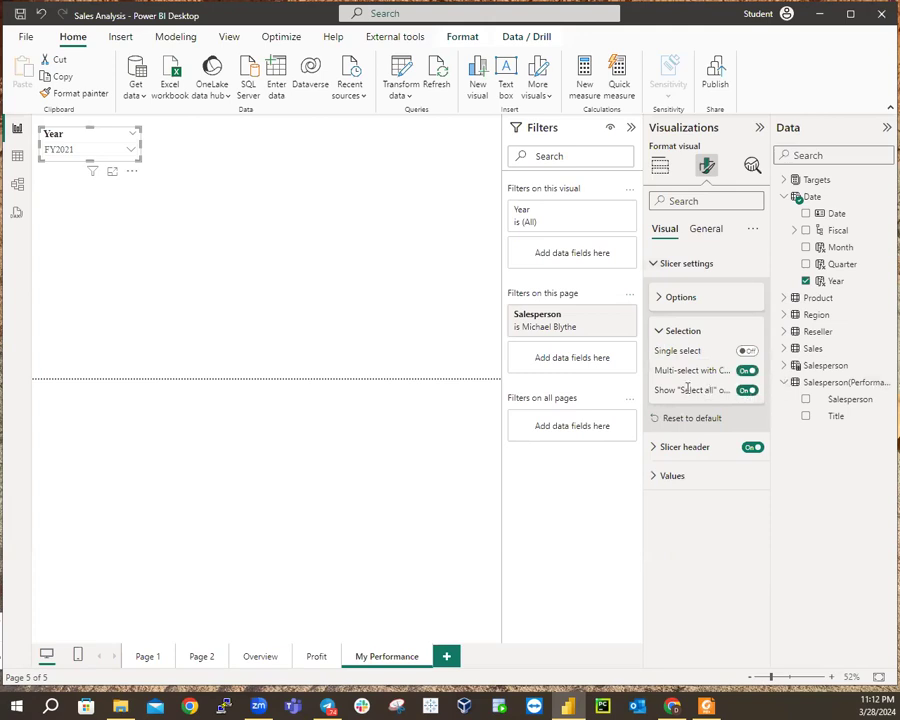
# Try the Year slicer's "Select all" entry by selecting every year and clearing the selection again.
pyautogui.click(133, 151)
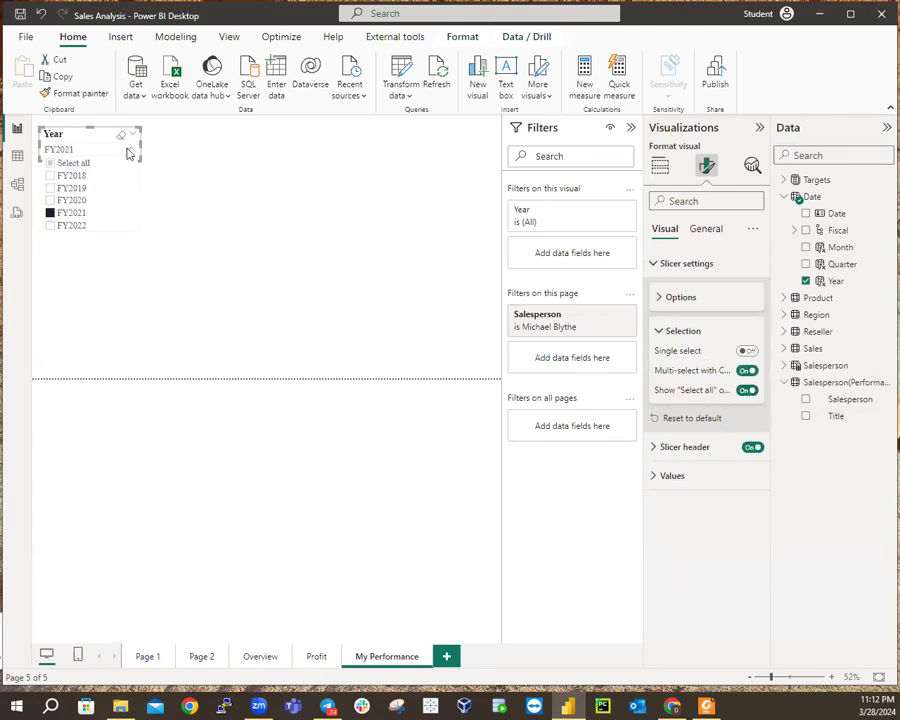
pyautogui.click(78, 162)
pyautogui.click(78, 162)
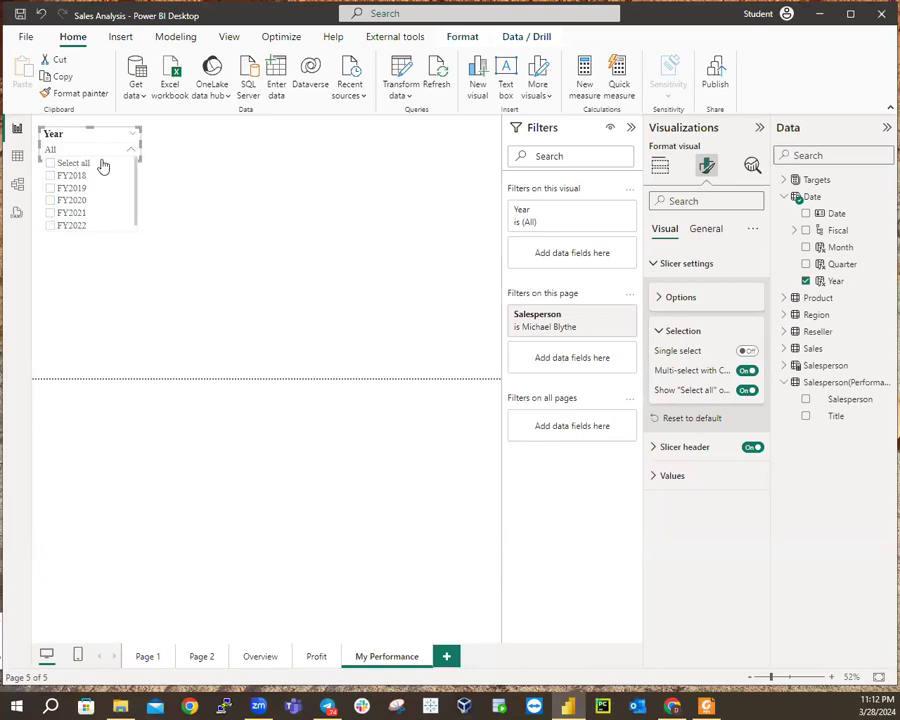
pyautogui.click(118, 148)
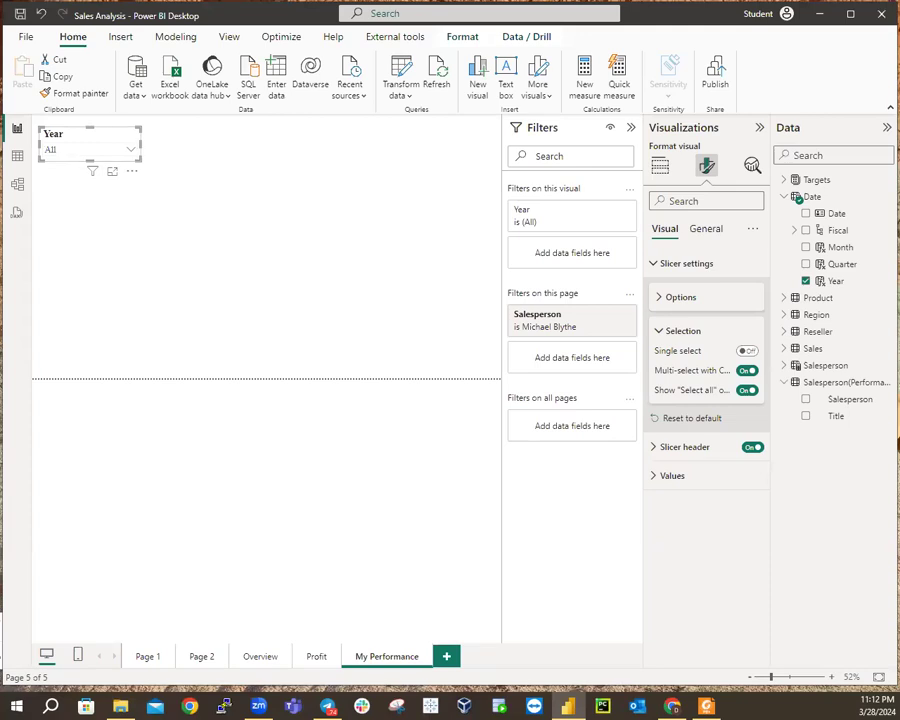
# Filter the My Performance page to FY2019 with the Year slicer.
pyautogui.click(98, 149)
pyautogui.click(86, 188)
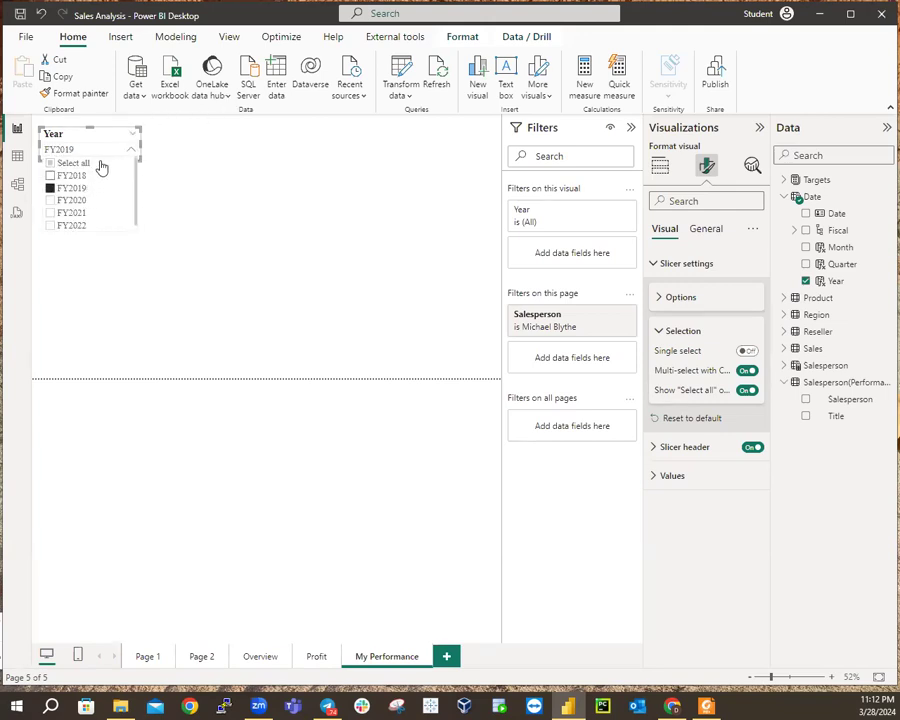
pyautogui.click(101, 149)
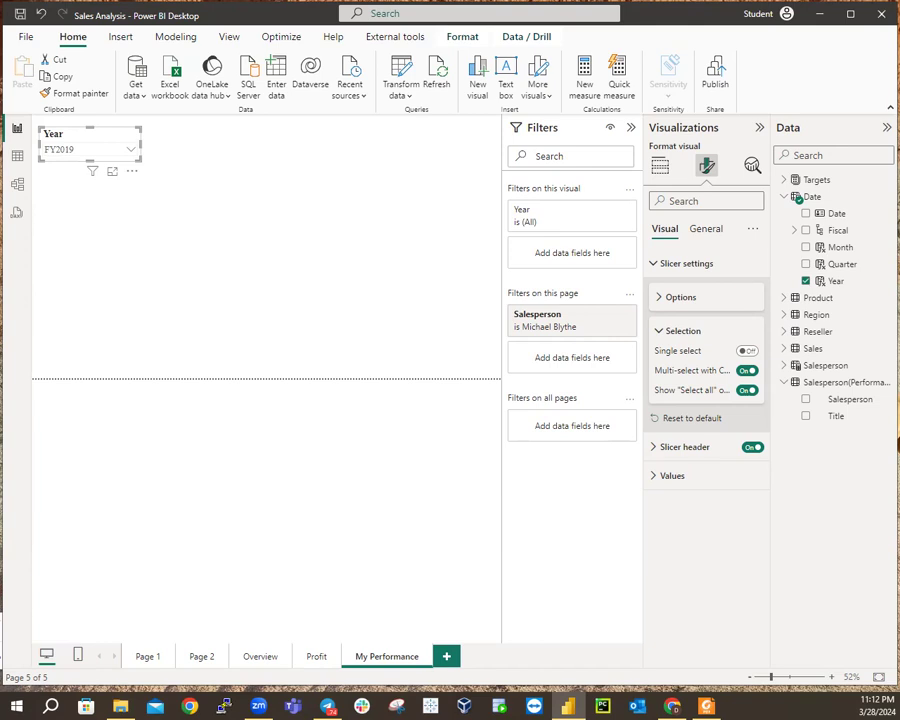
# Add a multi-row card beside the Year slicer, stretch it to the page's right edge and reduce its height slightly.
pyautogui.click(660, 168)
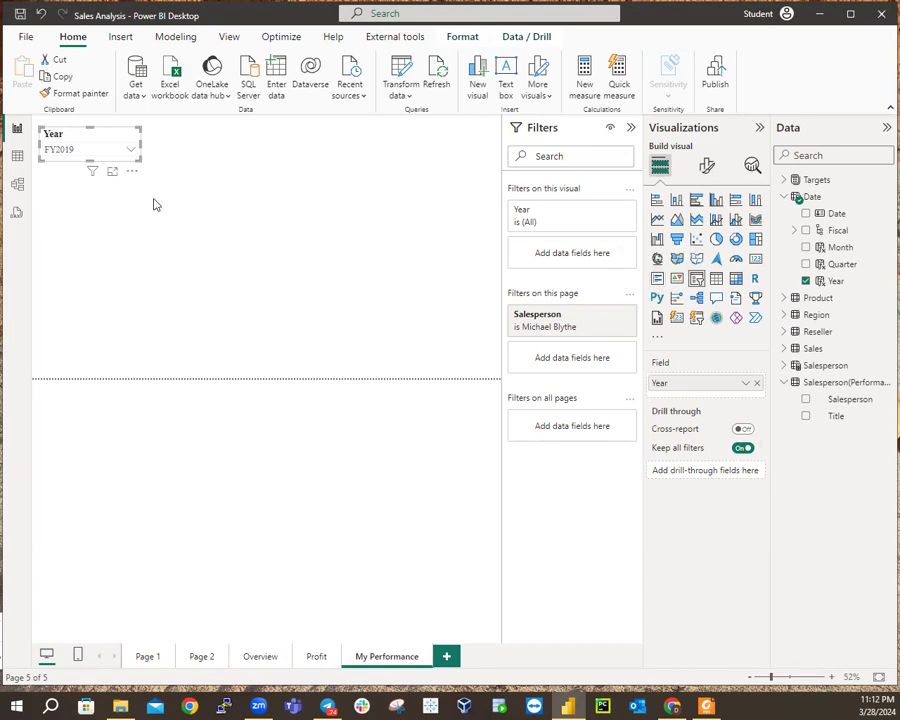
pyautogui.click(184, 138)
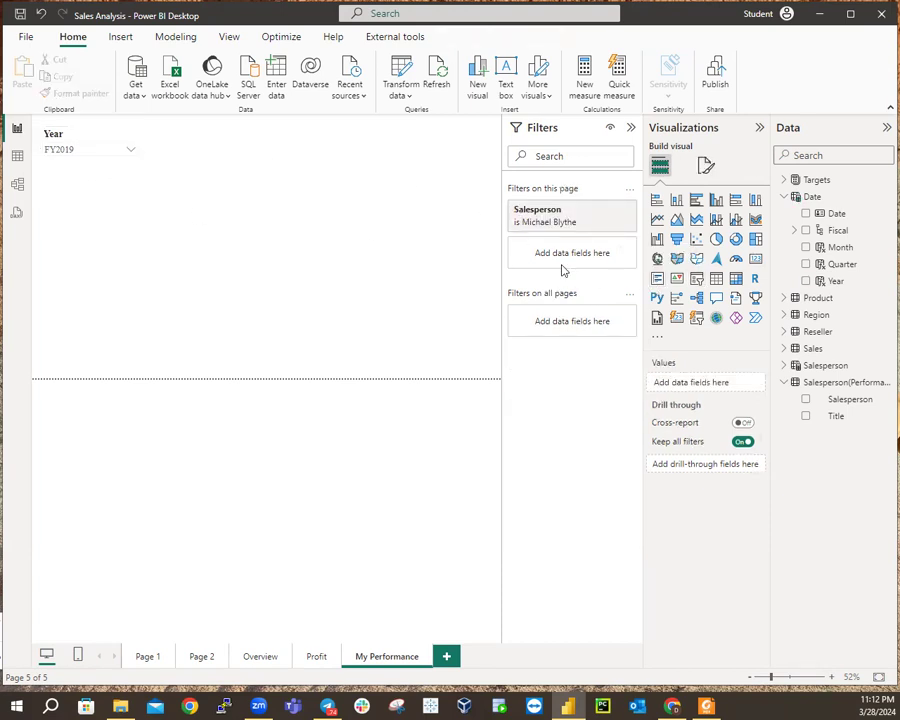
pyautogui.click(657, 278)
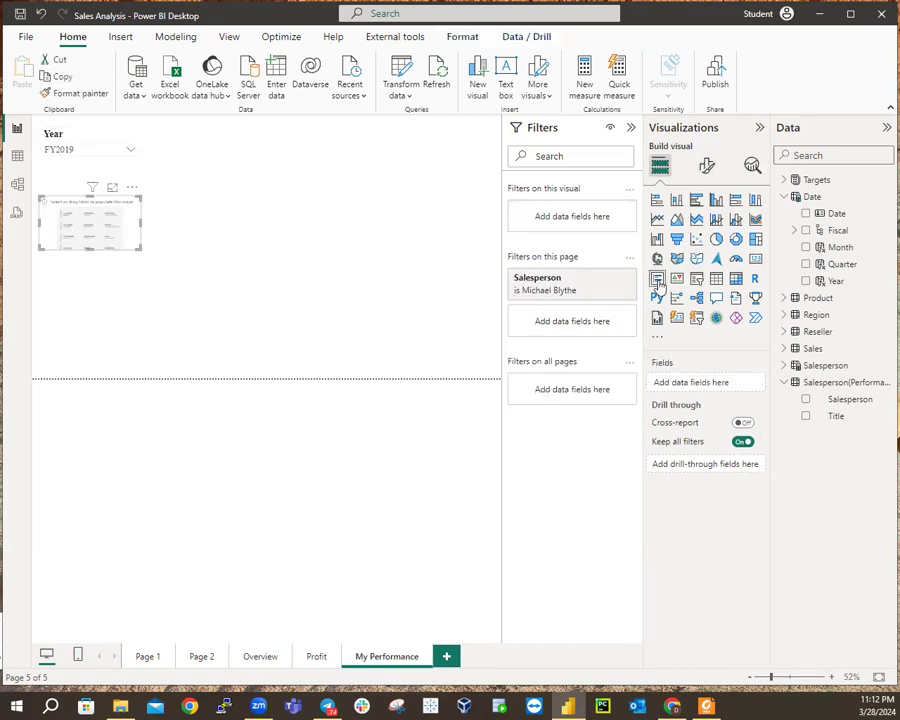
pyautogui.moveTo(99, 199); pyautogui.dragTo(205, 131)
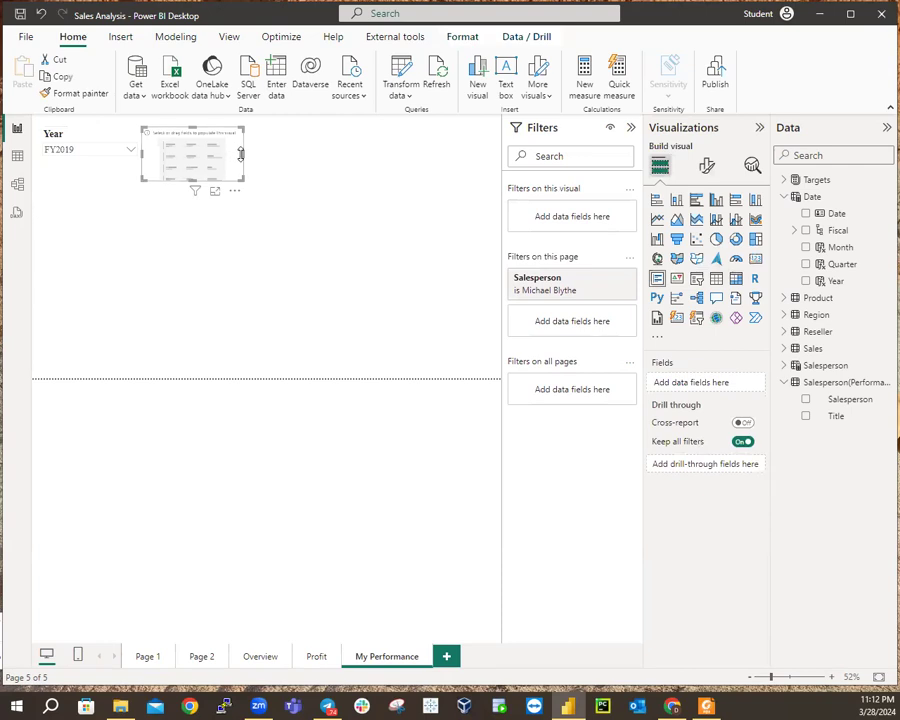
pyautogui.moveTo(241, 153); pyautogui.dragTo(496, 160)
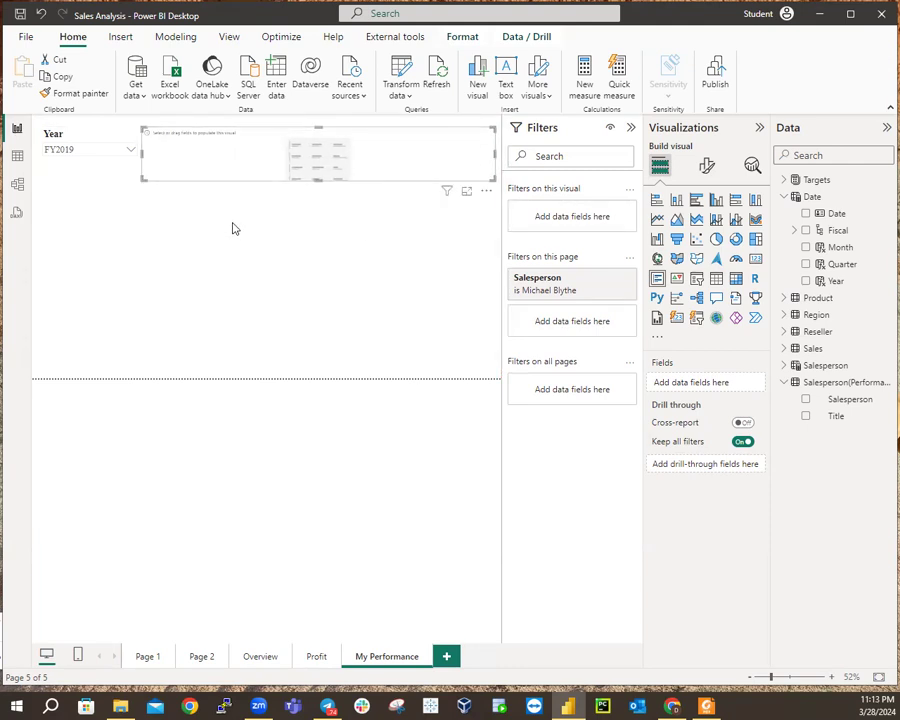
pyautogui.moveTo(318, 175); pyautogui.dragTo(318, 168)
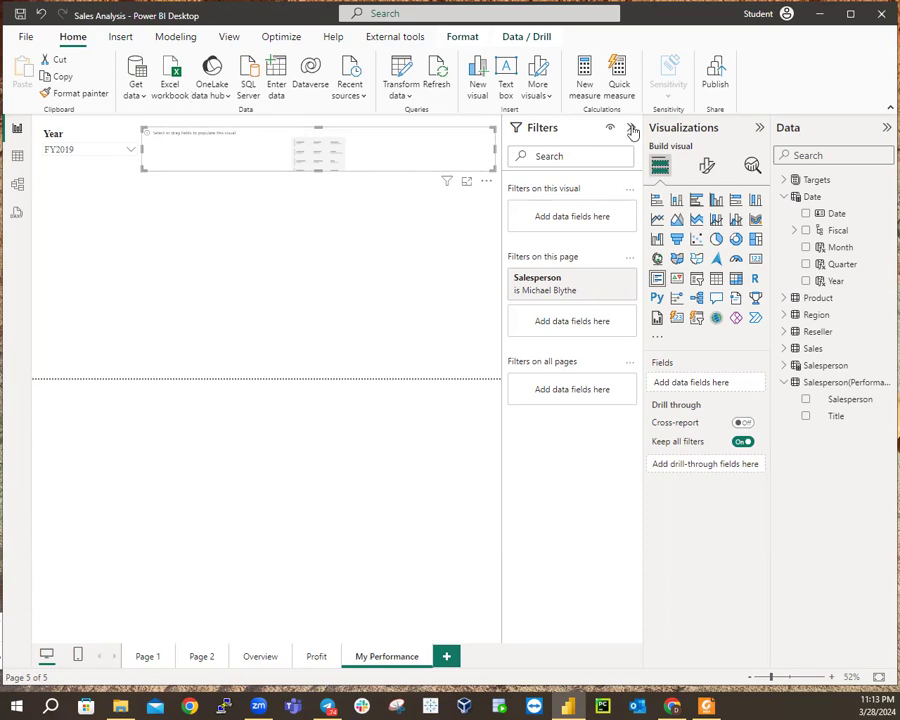
# Collapse the Filters pane and add the Sales field from the Sales table to the multi-row card.
pyautogui.click(632, 132)
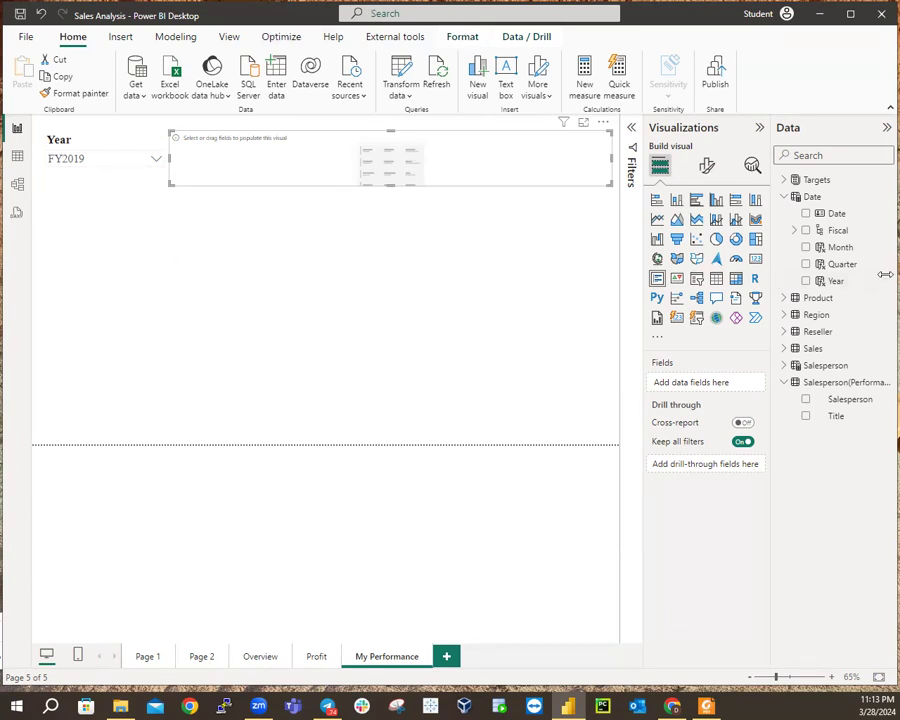
pyautogui.click(784, 196)
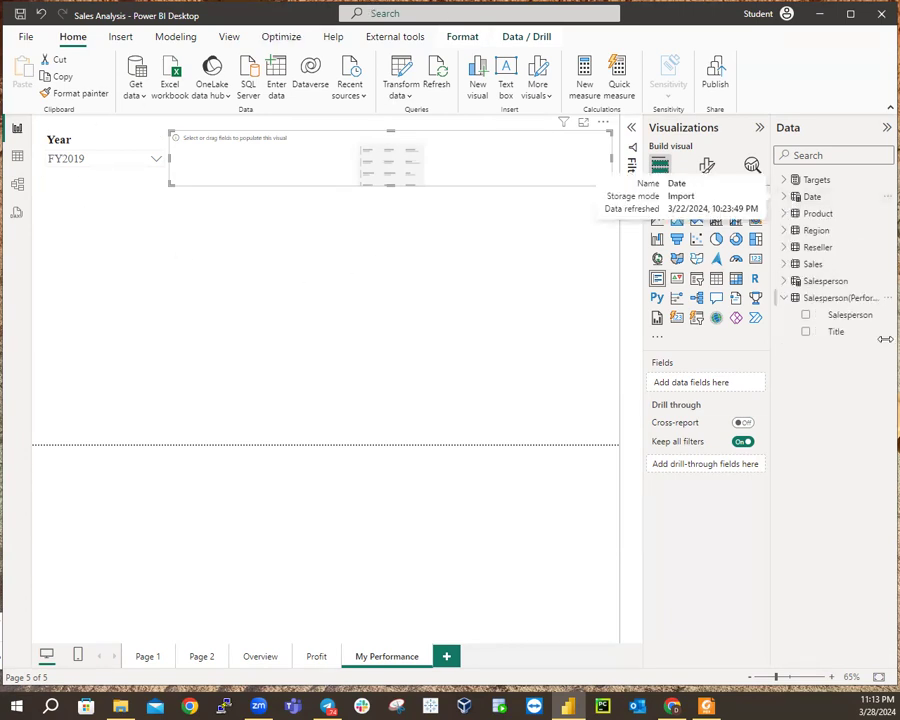
pyautogui.click(783, 264)
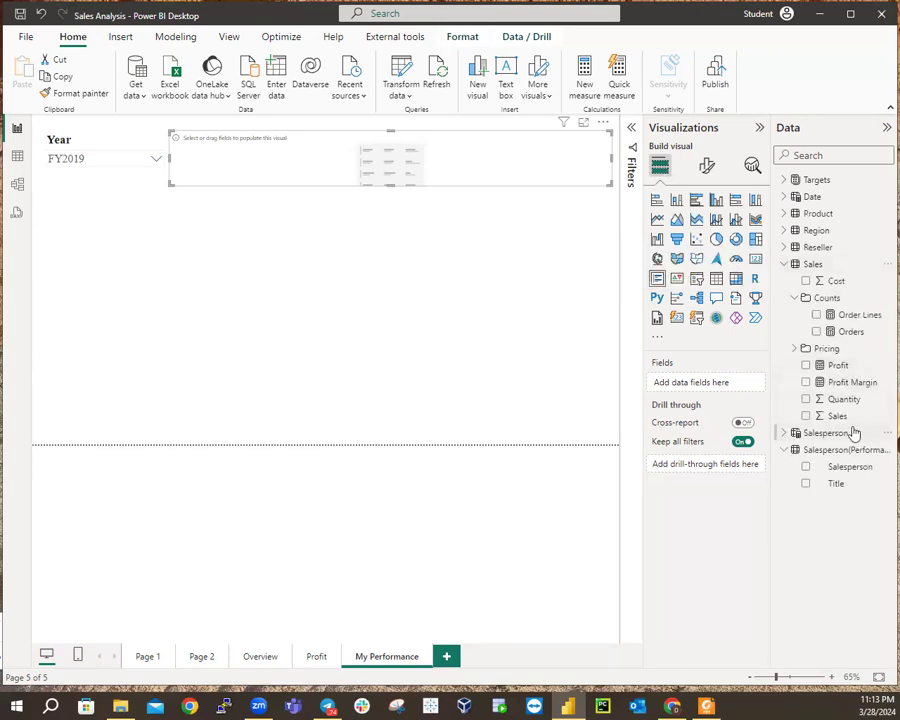
pyautogui.click(807, 416)
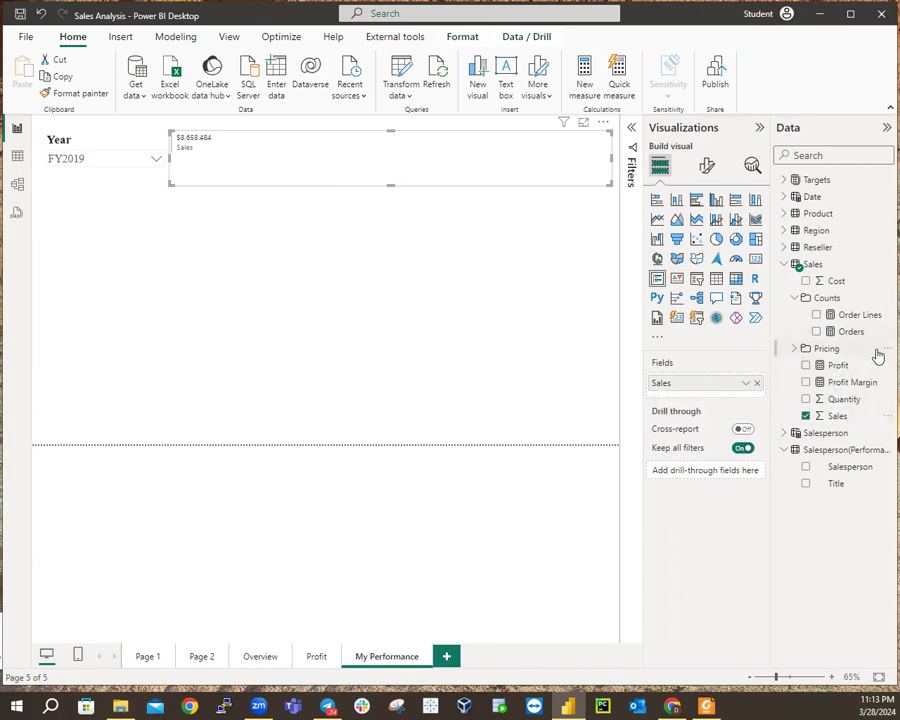
pyautogui.click(783, 264)
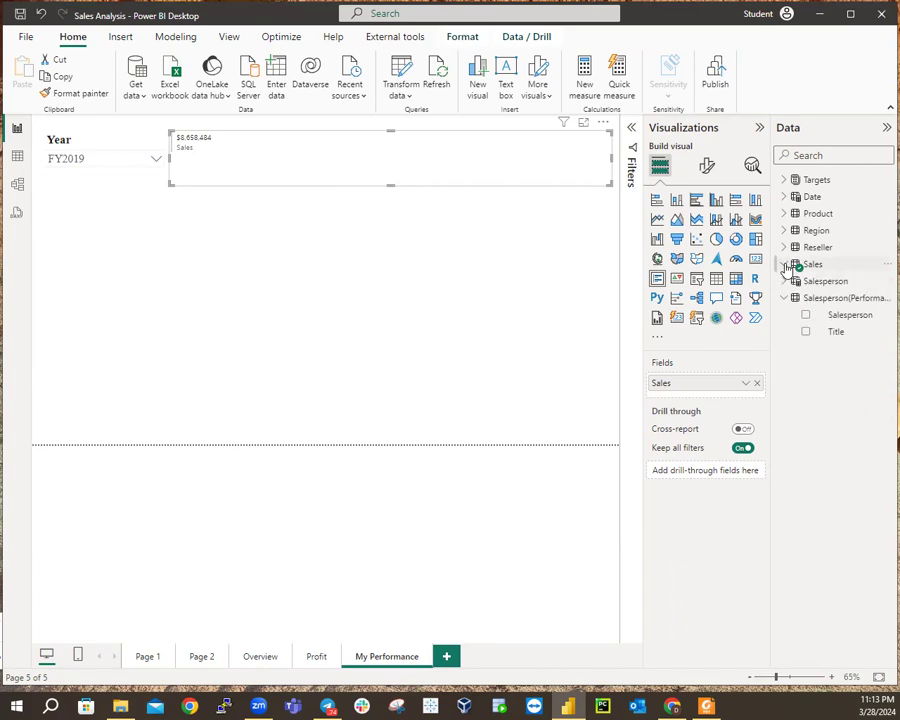
# Add the Target, Variance and VarMargin measures from the Targets table to the multi-row card.
pyautogui.click(785, 181)
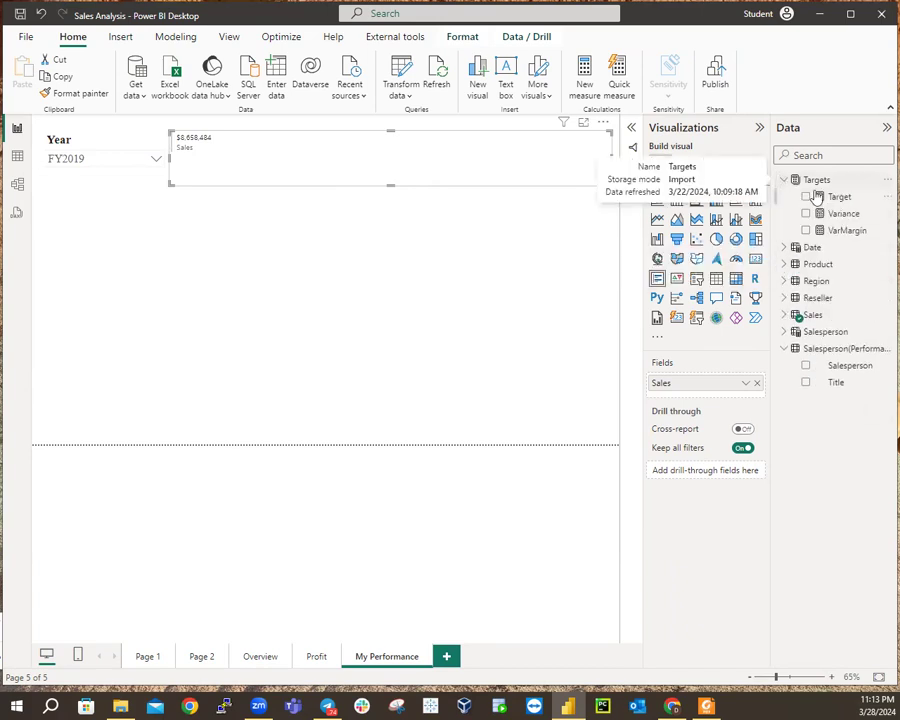
pyautogui.click(806, 197)
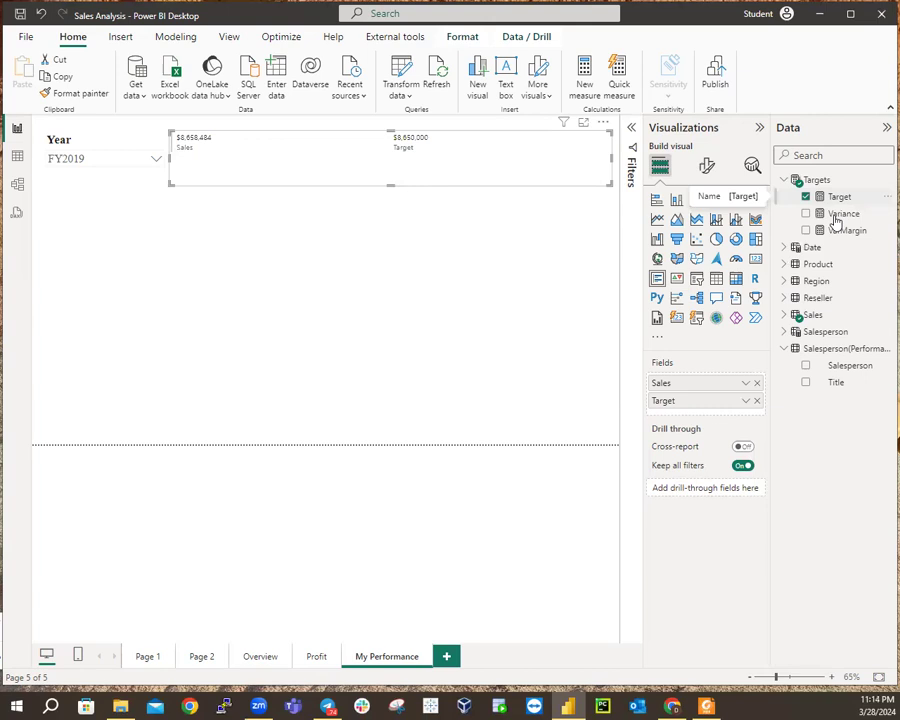
pyautogui.click(806, 214)
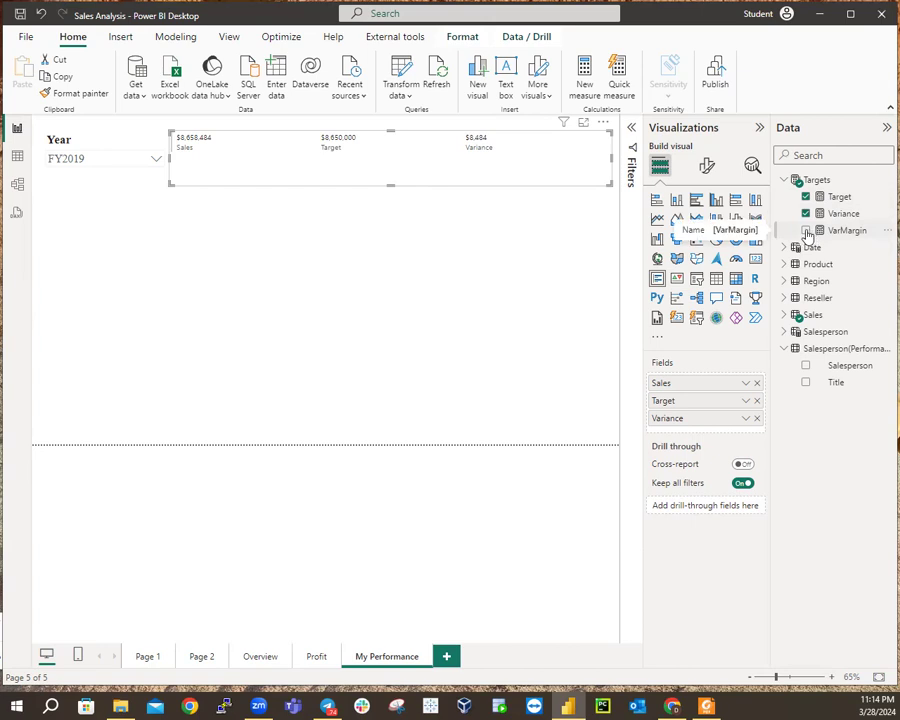
pyautogui.click(806, 230)
pyautogui.click(784, 180)
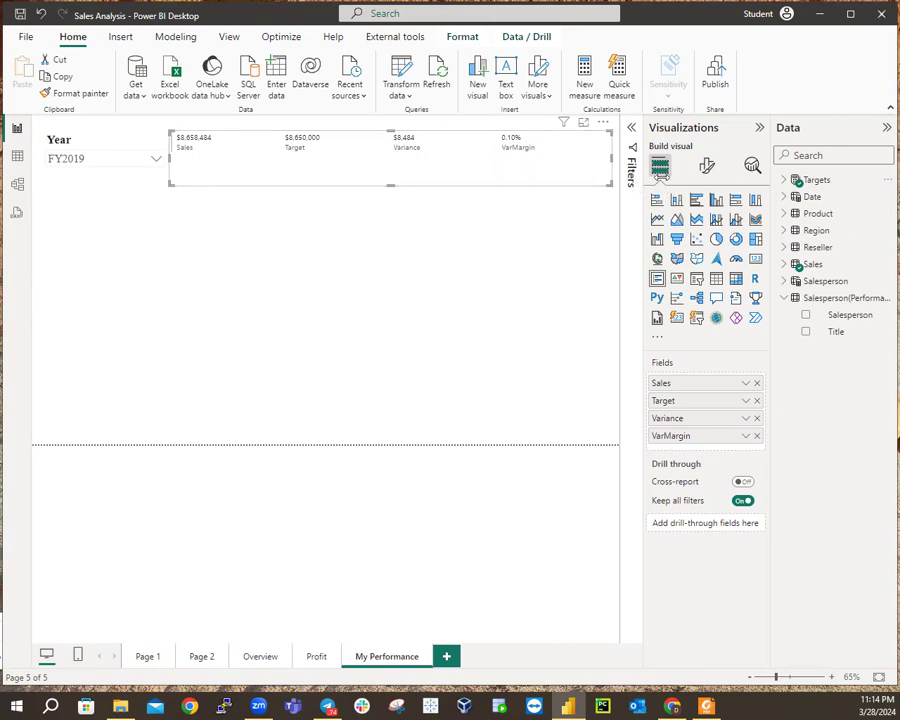
# Format the multi-row card's callout values as Times New Roman, size 28.
pyautogui.click(704, 167)
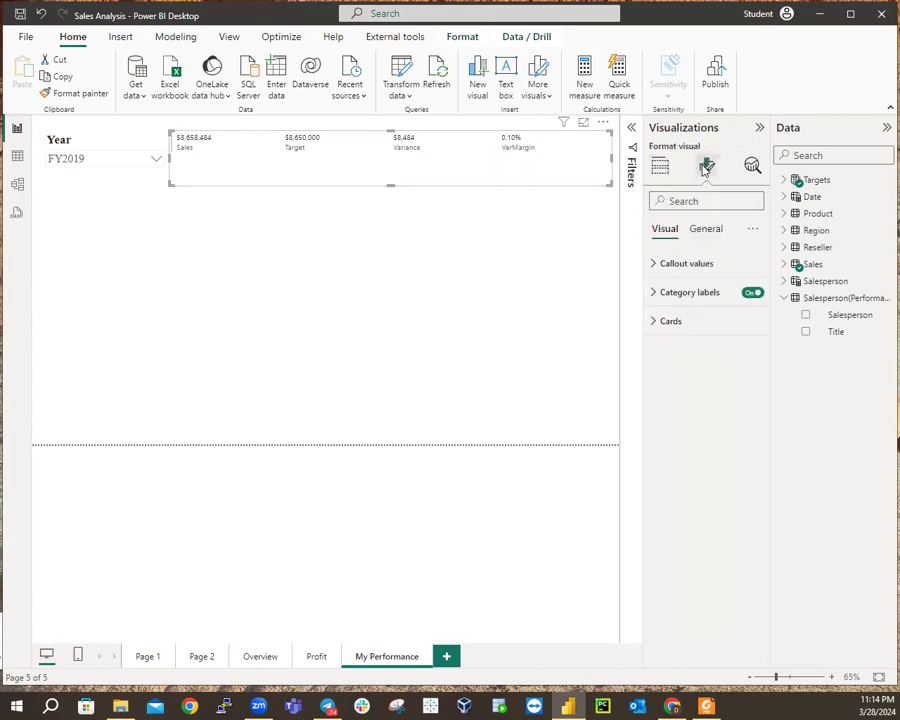
pyautogui.click(651, 265)
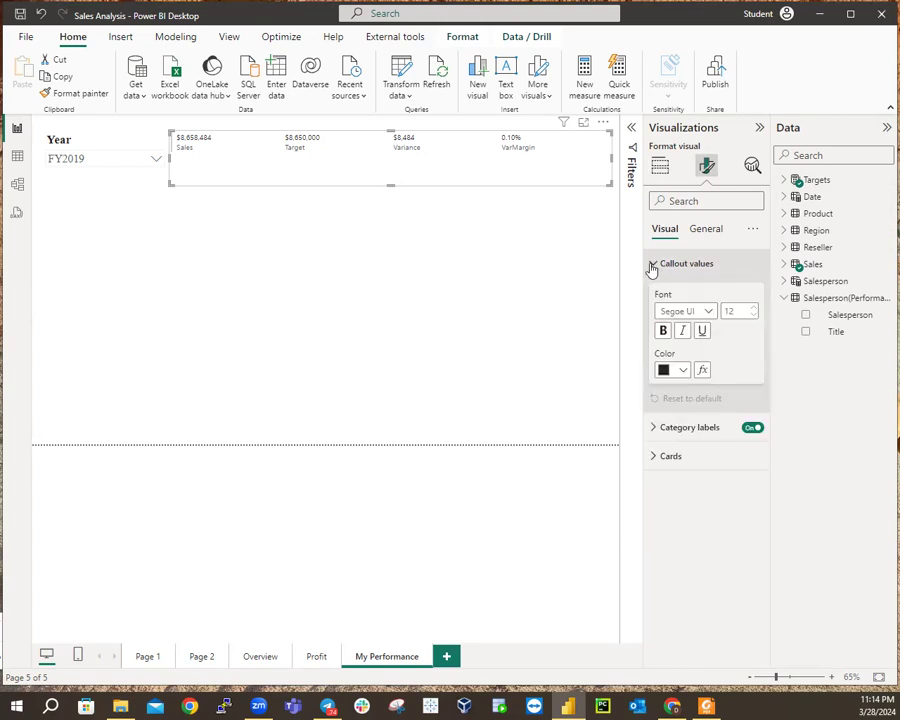
pyautogui.click(704, 316)
pyautogui.click(703, 537)
pyautogui.click(736, 317)
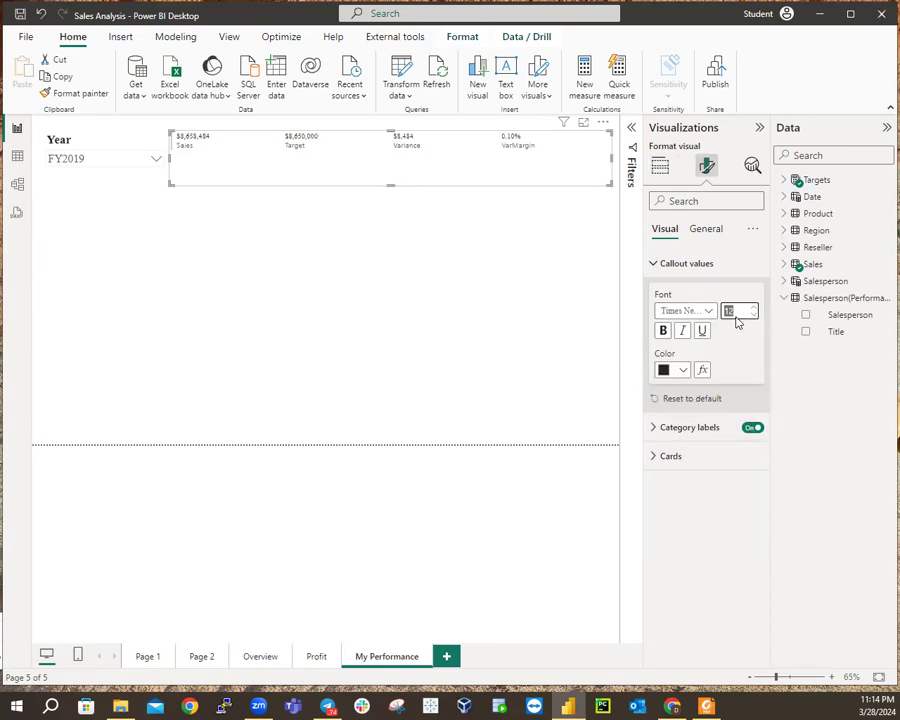
pyautogui.write('28')
pyautogui.press('Return')
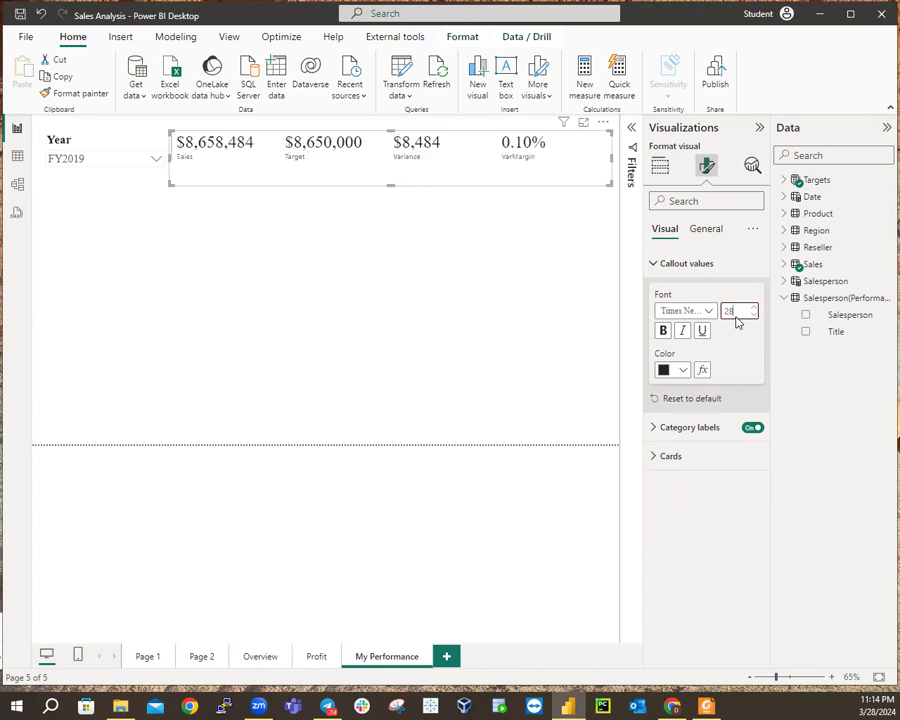
# Set the multi-row card's callout values to font size 30 and make them bold.
pyautogui.press('BackSpace')
pyautogui.press('BackSpace')
pyautogui.write('30')
pyautogui.press('Return')
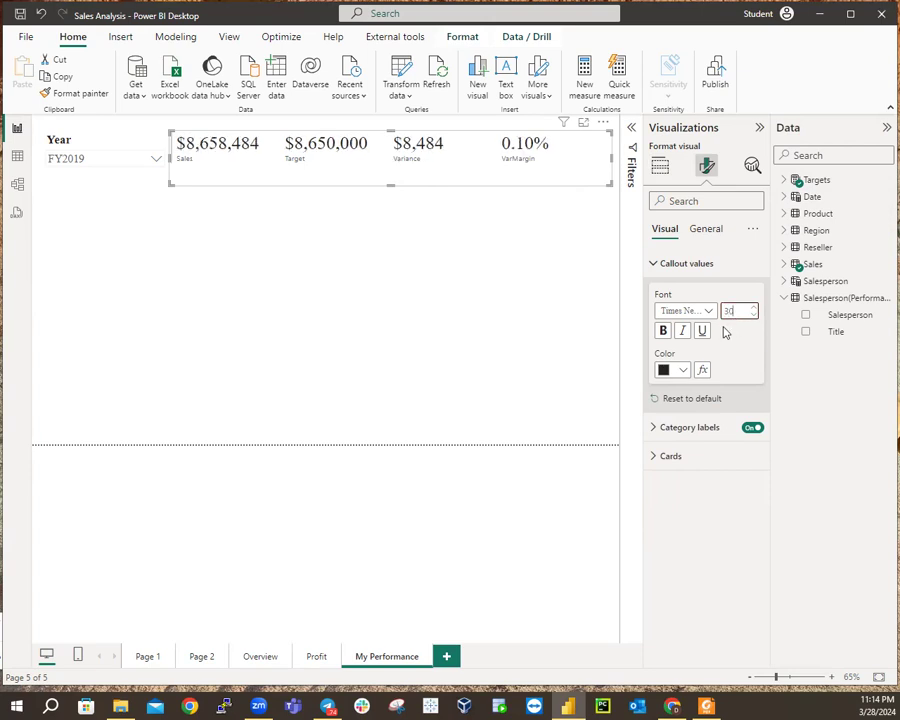
pyautogui.click(664, 331)
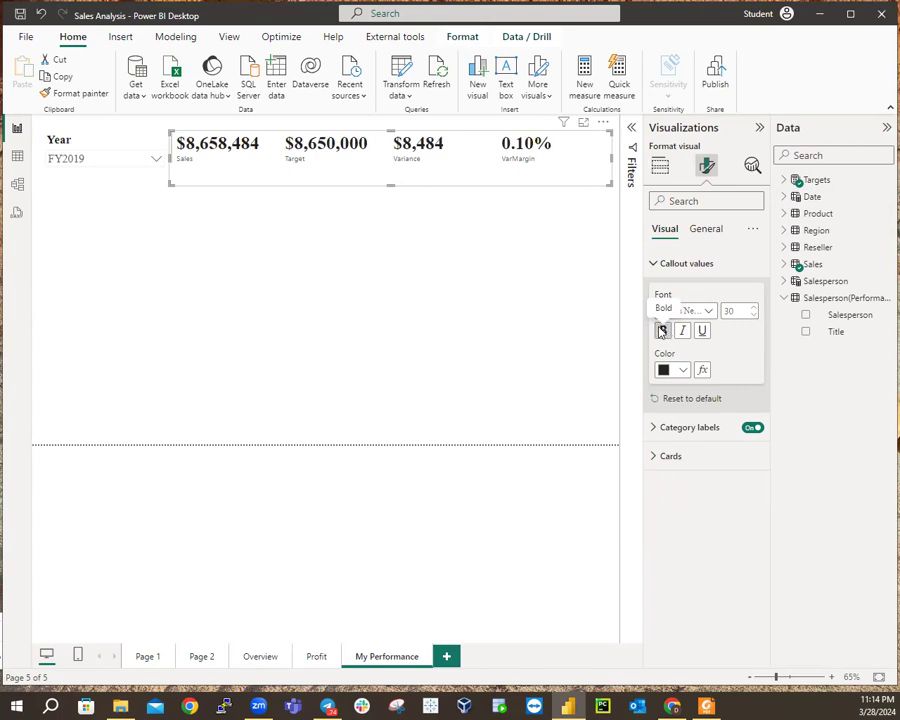
pyautogui.click(655, 267)
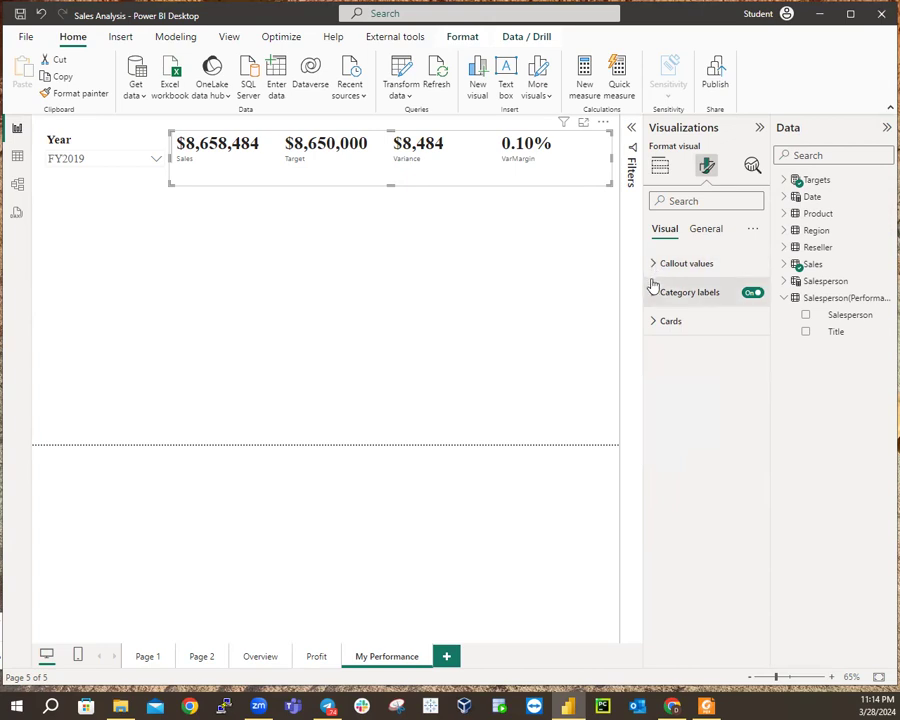
# Format the multi-row card's category labels as bold Times New Roman.
pyautogui.click(652, 296)
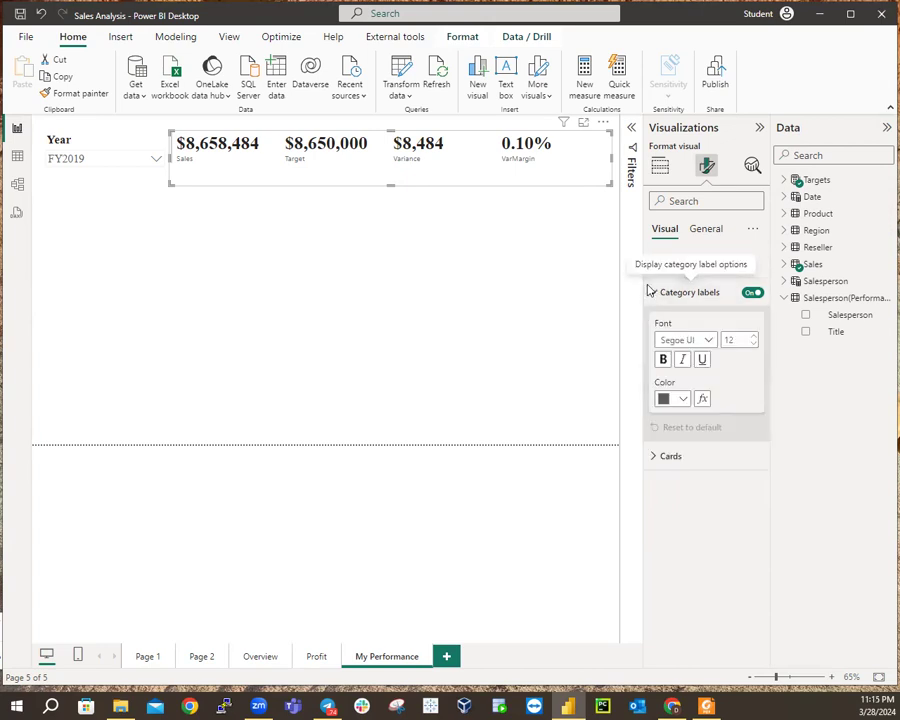
pyautogui.click(713, 340)
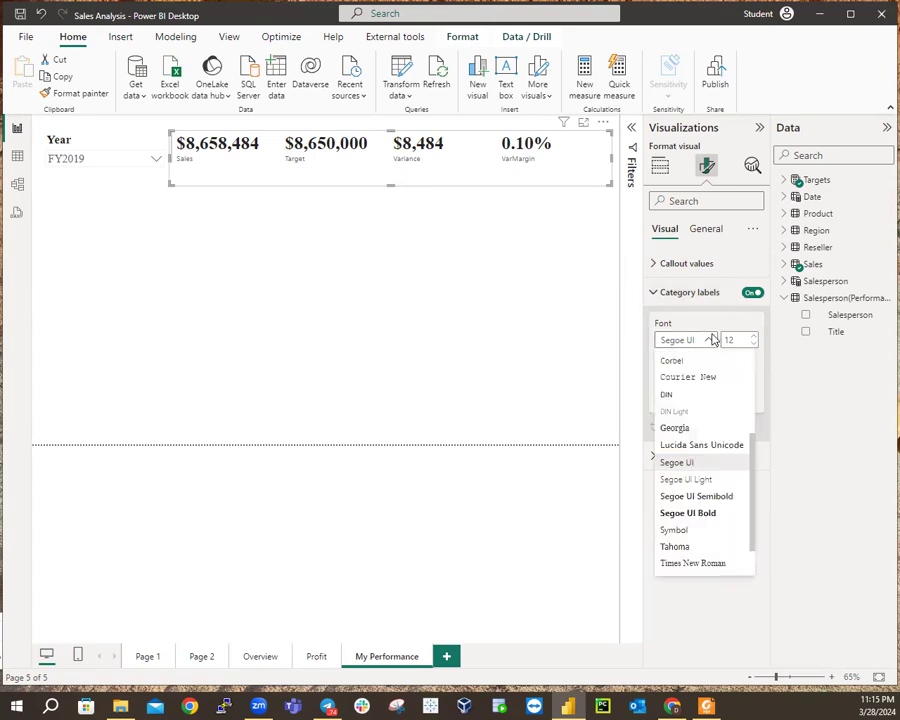
pyautogui.click(685, 560)
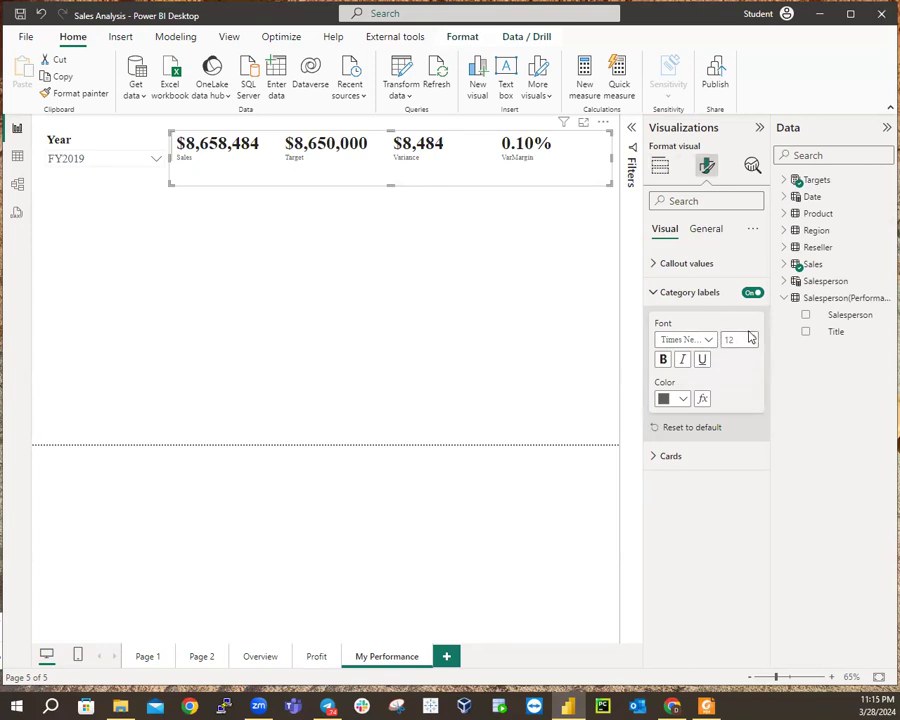
pyautogui.click(665, 359)
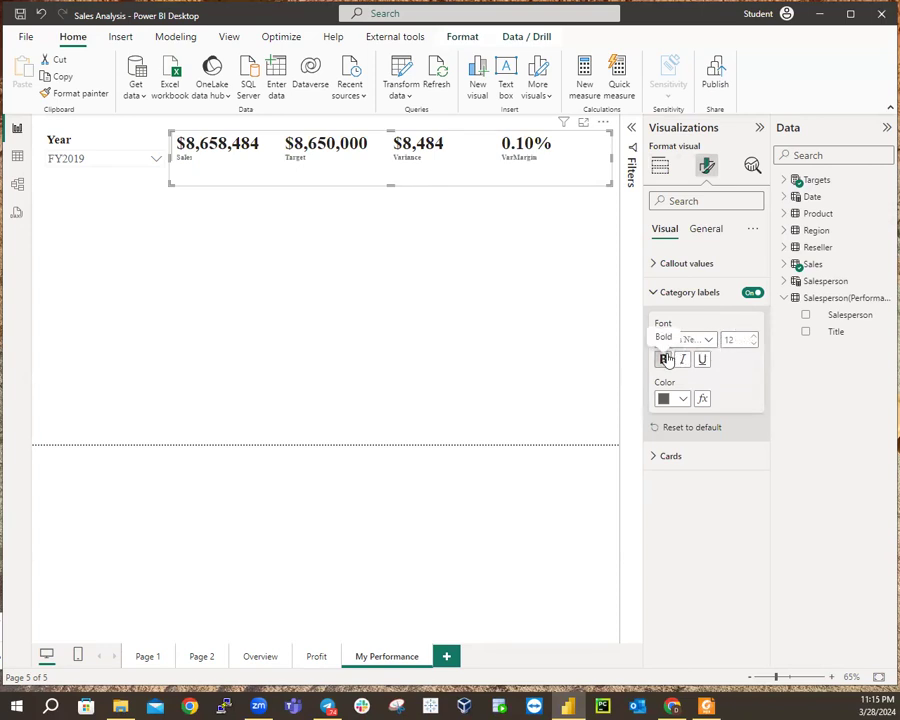
pyautogui.click(651, 300)
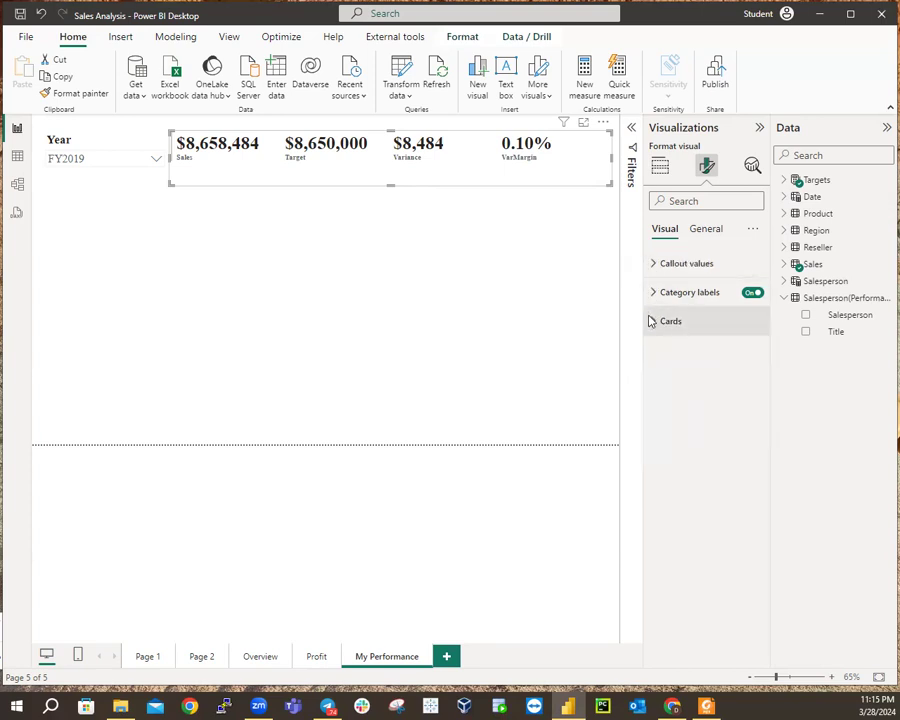
# Add a left border to the cards in the multi-row card's style settings.
pyautogui.click(654, 320)
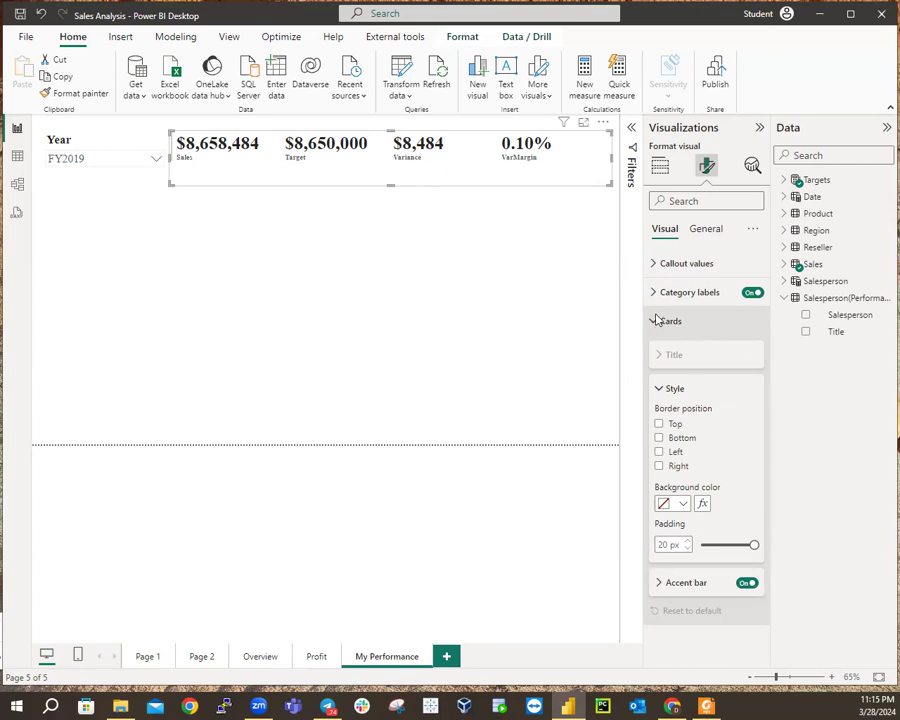
pyautogui.click(660, 453)
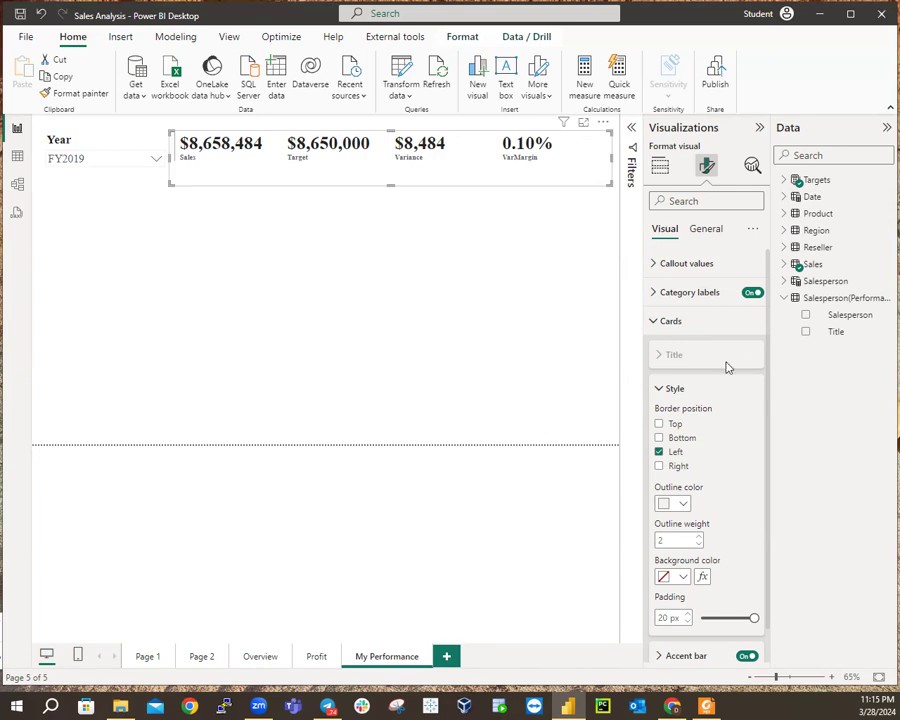
pyautogui.click(650, 318)
# Give the multi-row card a light gray background.
pyautogui.click(695, 232)
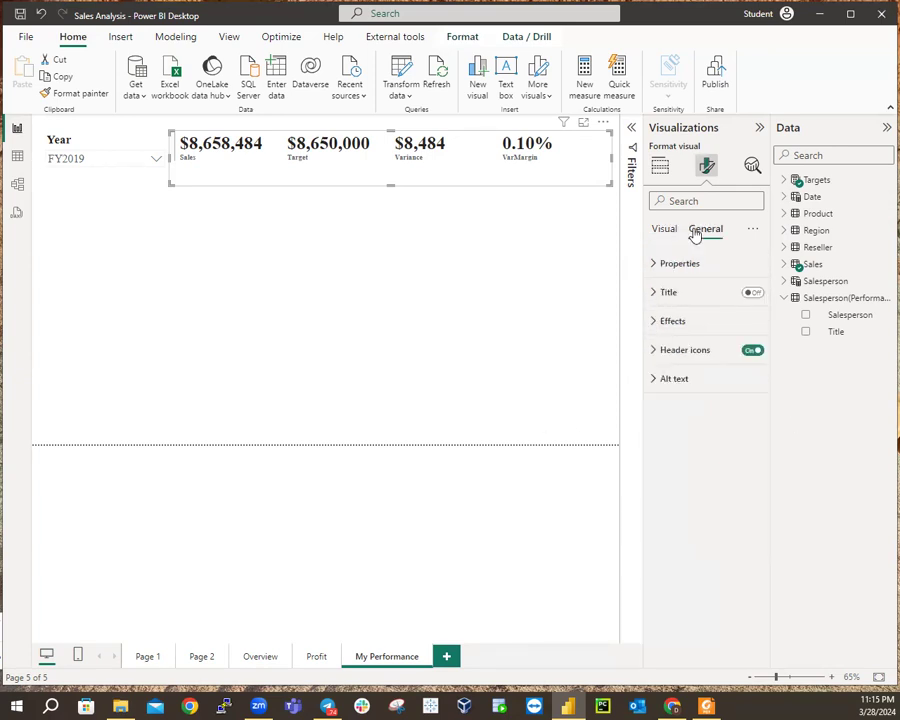
pyautogui.click(670, 324)
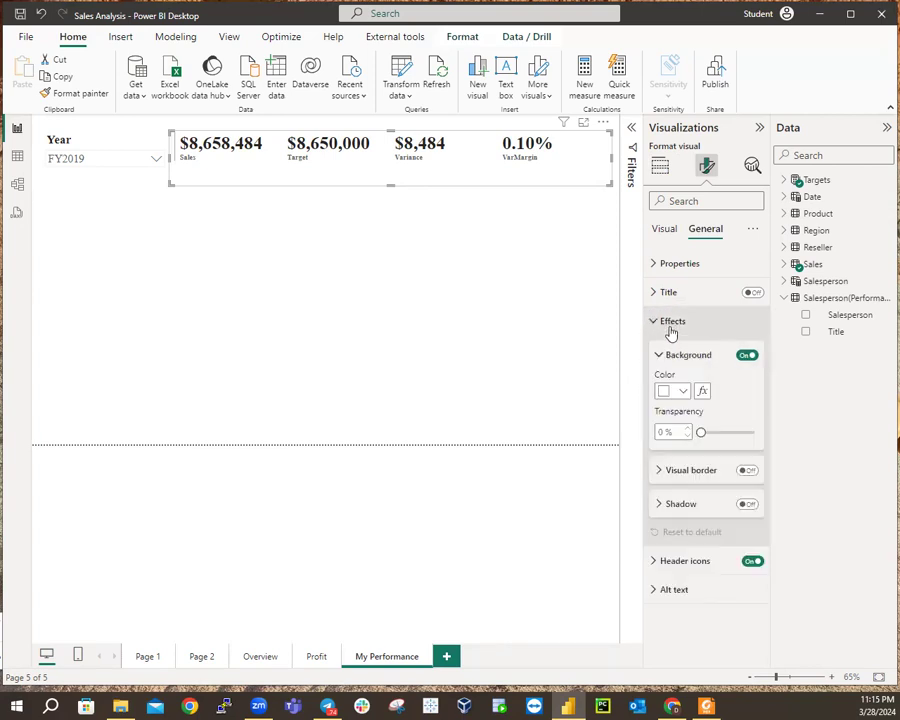
pyautogui.click(678, 394)
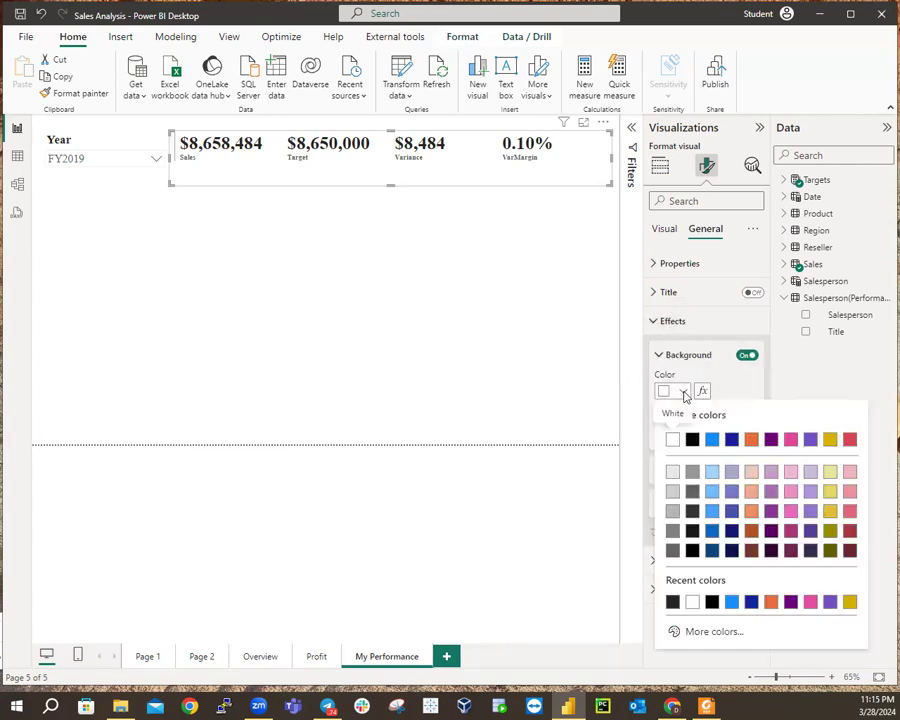
pyautogui.click(673, 491)
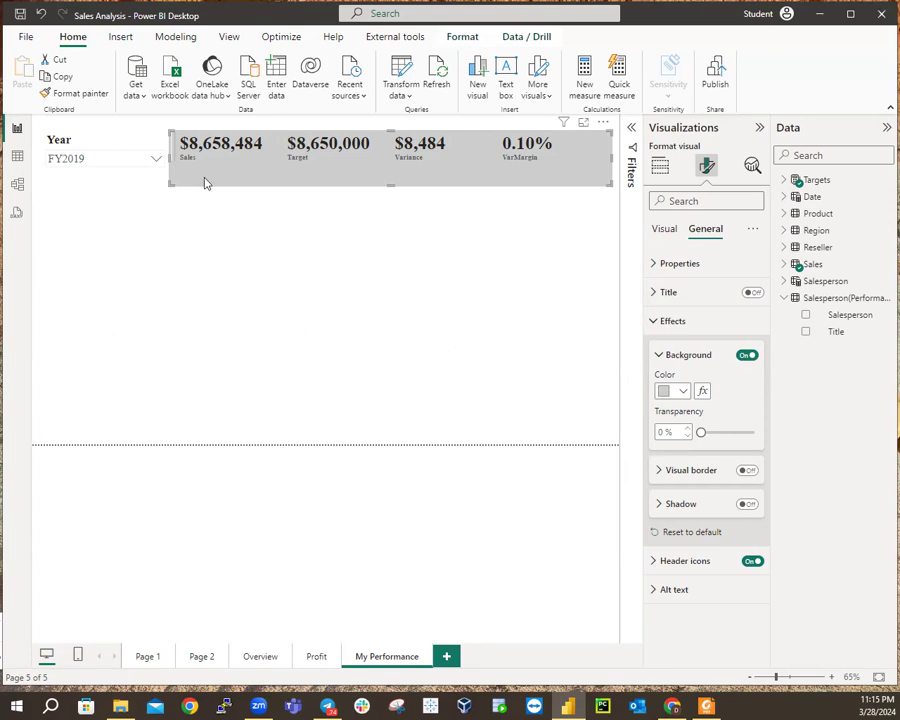
# Check the multi-row card's sales and target figures for FY2018 through FY2022 with the Year slicer, ending on FY2019.
pyautogui.click(156, 163)
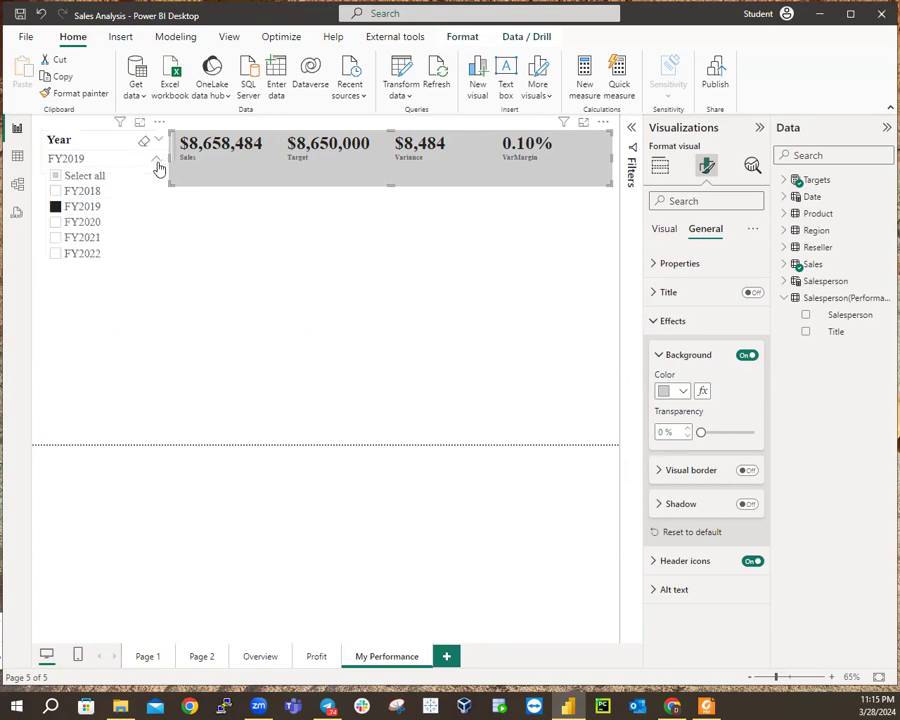
pyautogui.click(82, 223)
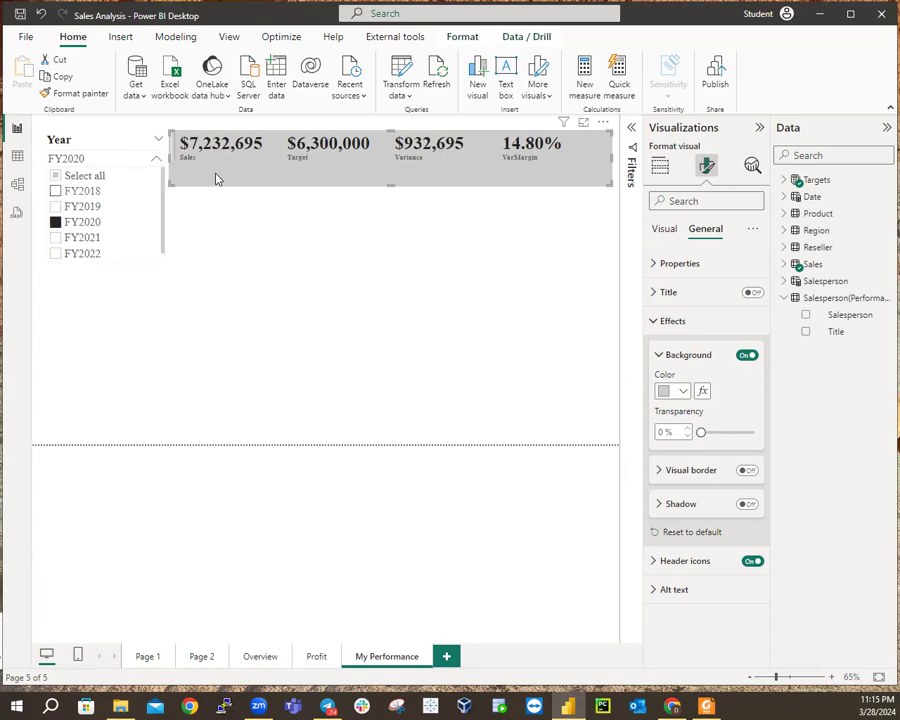
pyautogui.click(85, 238)
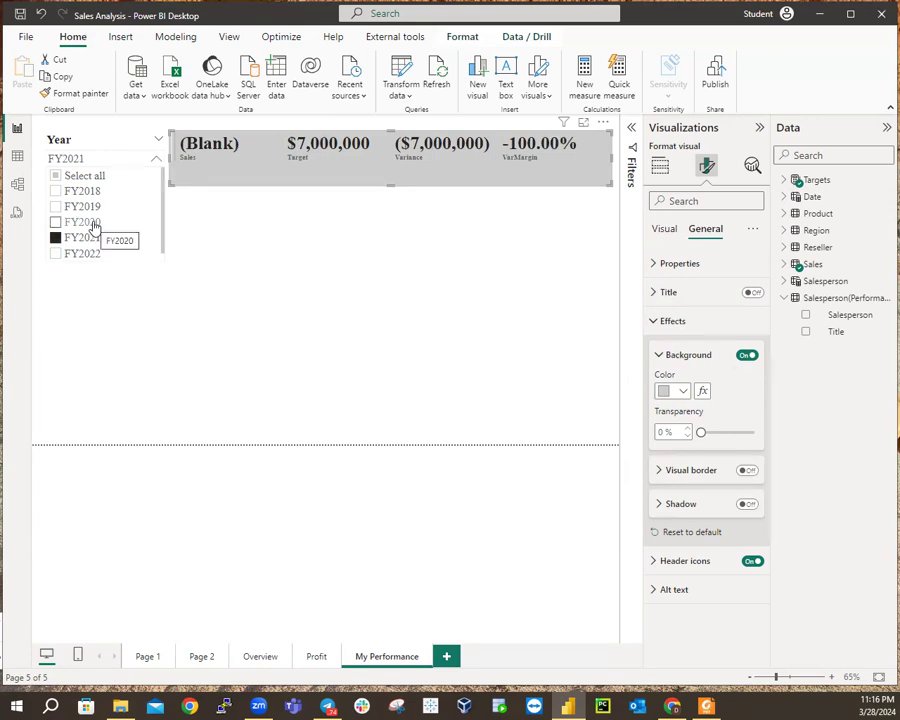
pyautogui.click(91, 223)
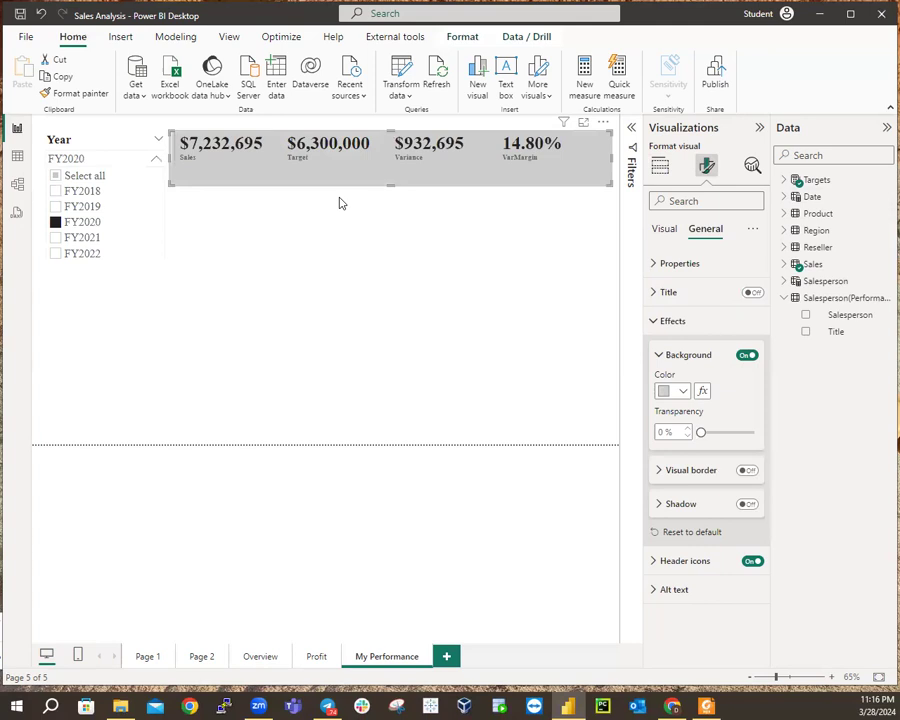
pyautogui.click(82, 238)
pyautogui.click(82, 254)
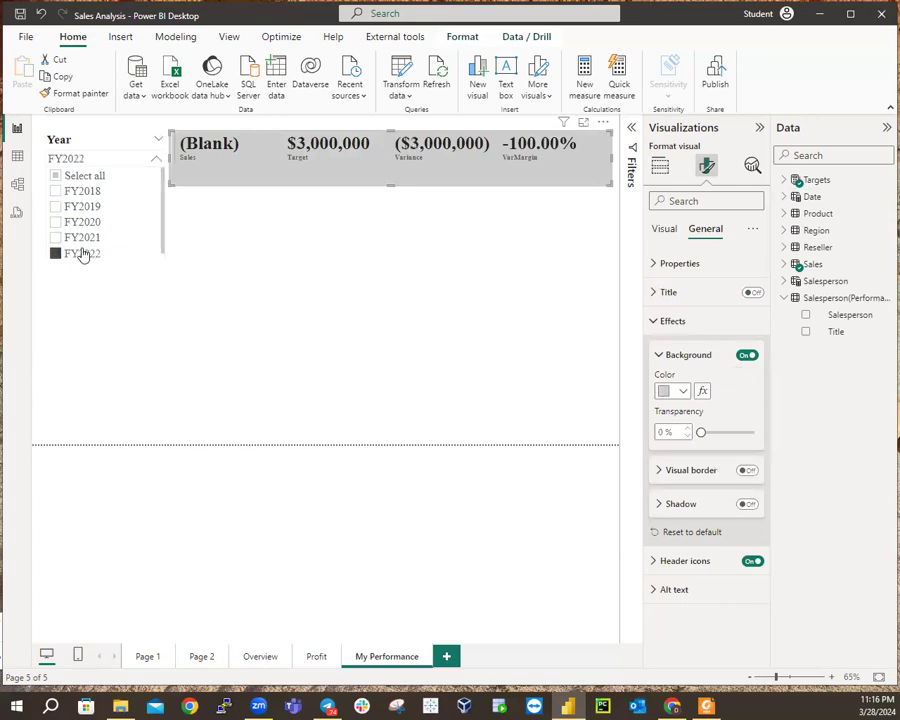
pyautogui.click(84, 190)
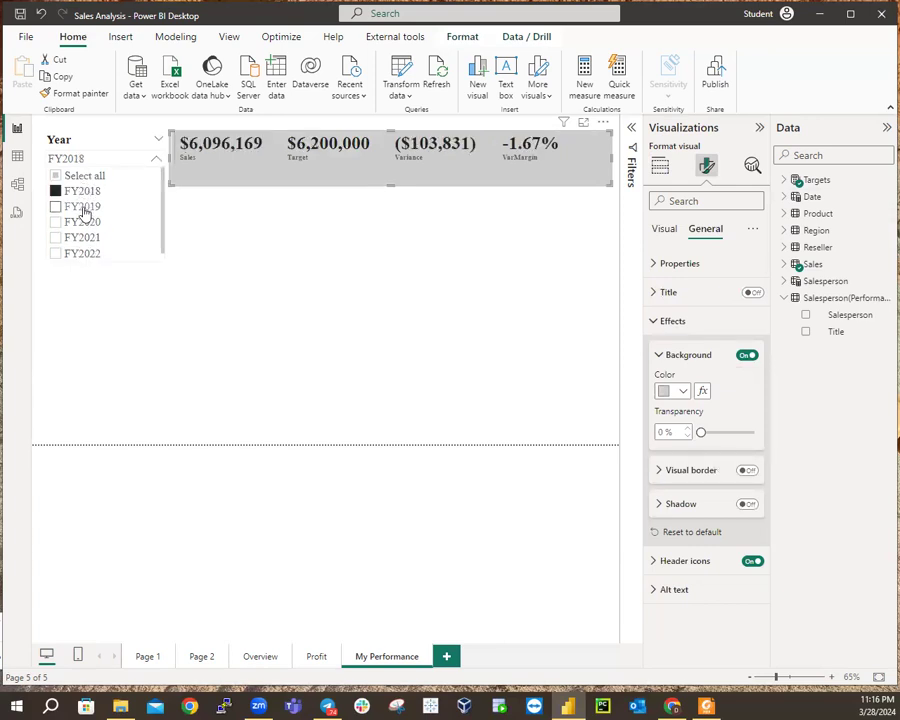
pyautogui.click(84, 207)
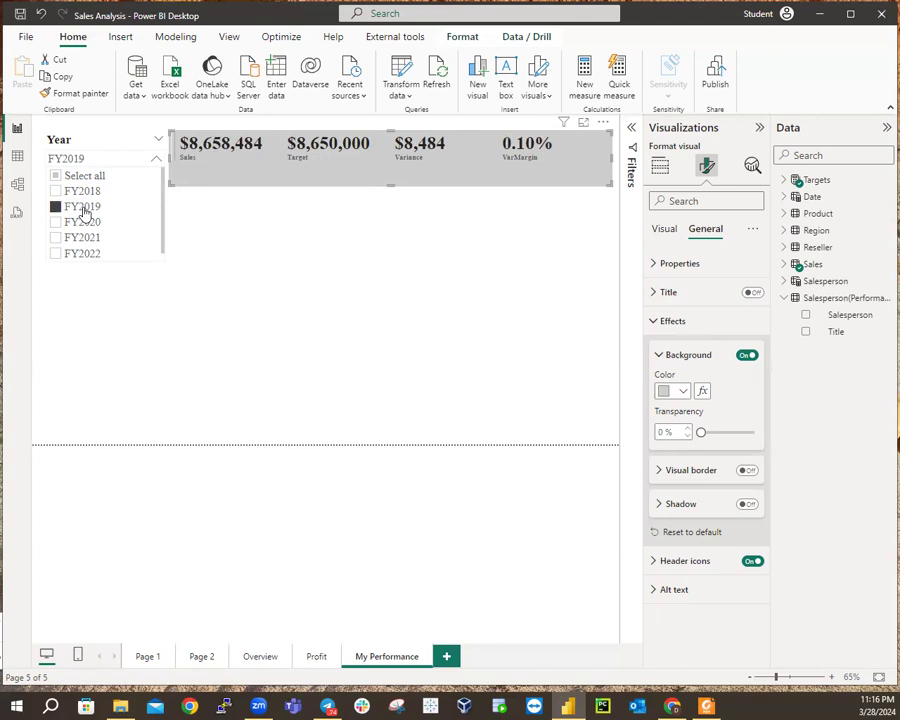
pyautogui.click(68, 223)
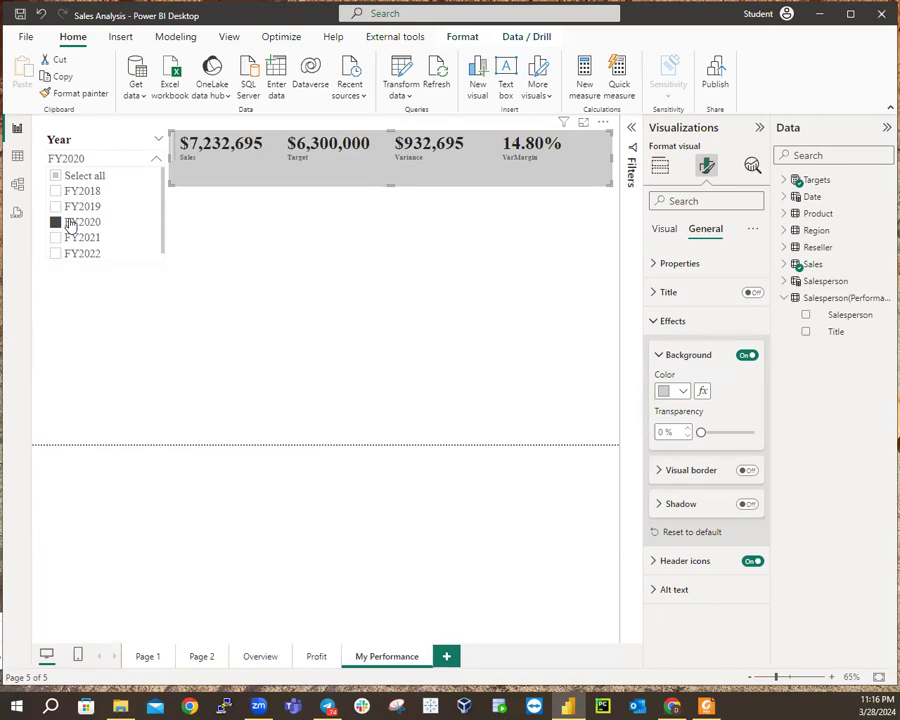
pyautogui.click(90, 192)
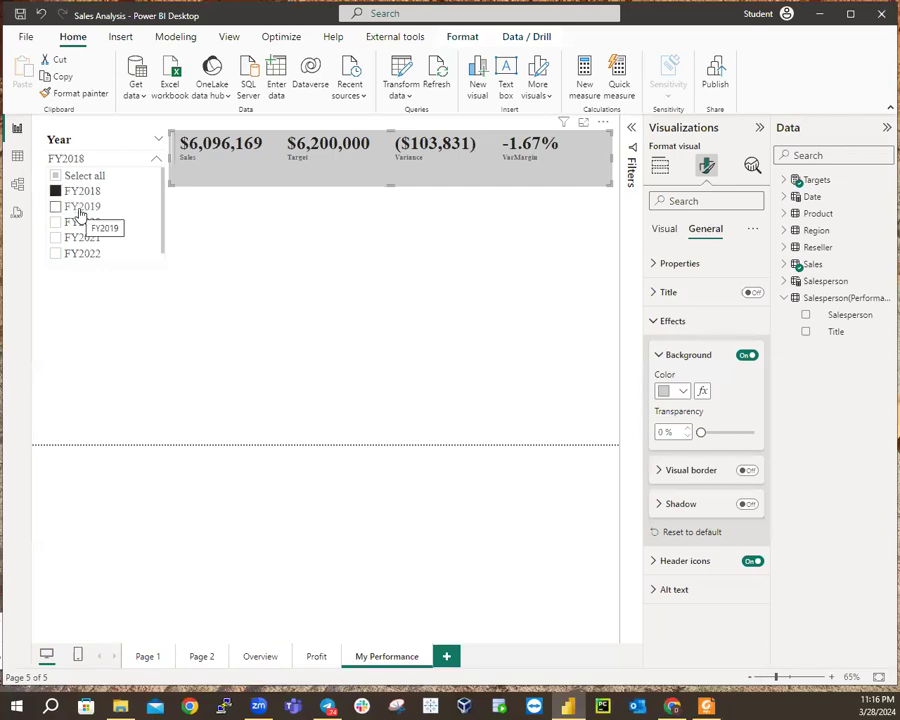
pyautogui.click(81, 210)
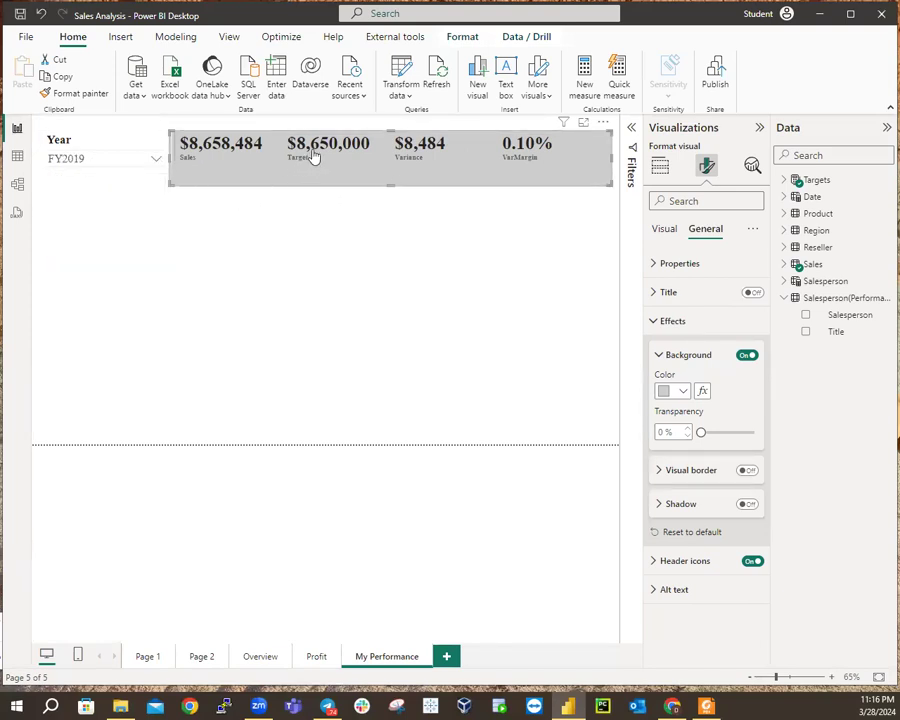
# Reduce the multi-row card's height so it fits closely around its values and labels.
pyautogui.moveTo(389, 185); pyautogui.dragTo(389, 179)
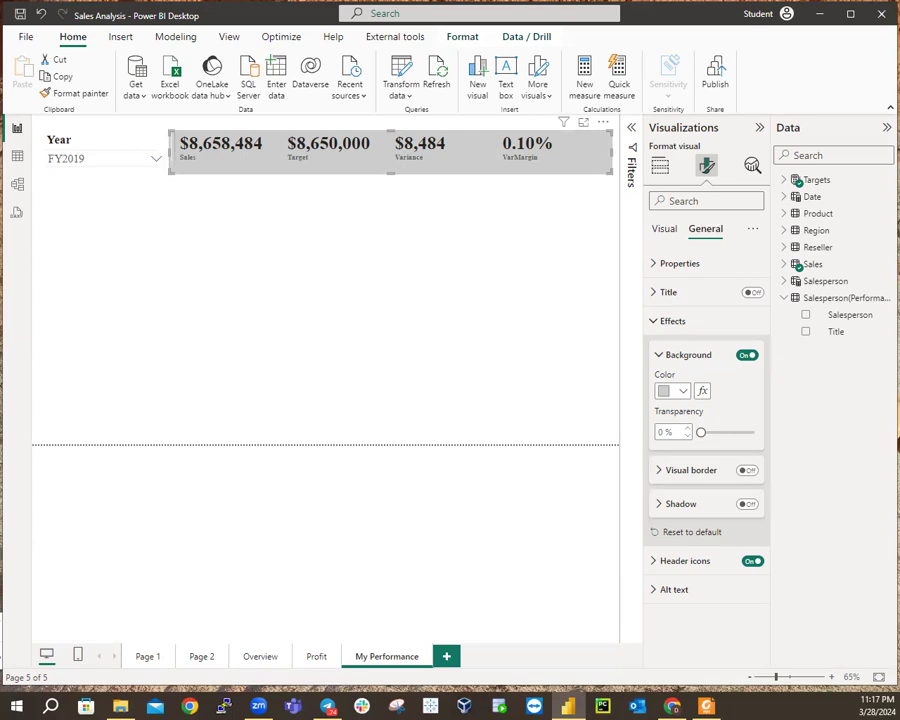
pyautogui.click(321, 288)
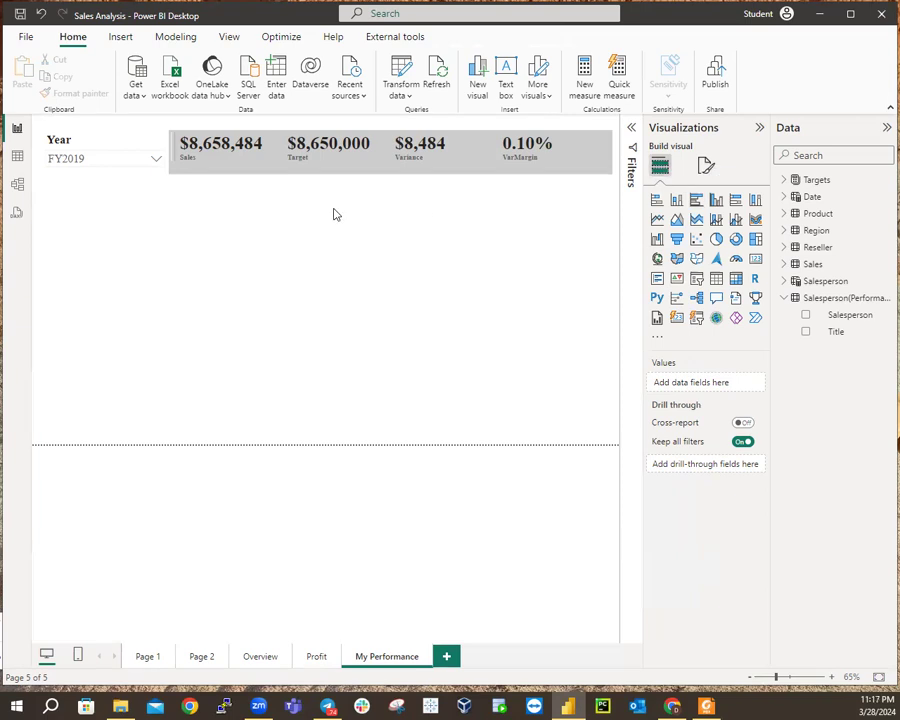
# Add a clustered bar chart beneath the multi-row card, aligned to its left edge, about half its width and reaching the page's lower boundary.
pyautogui.click(691, 204)
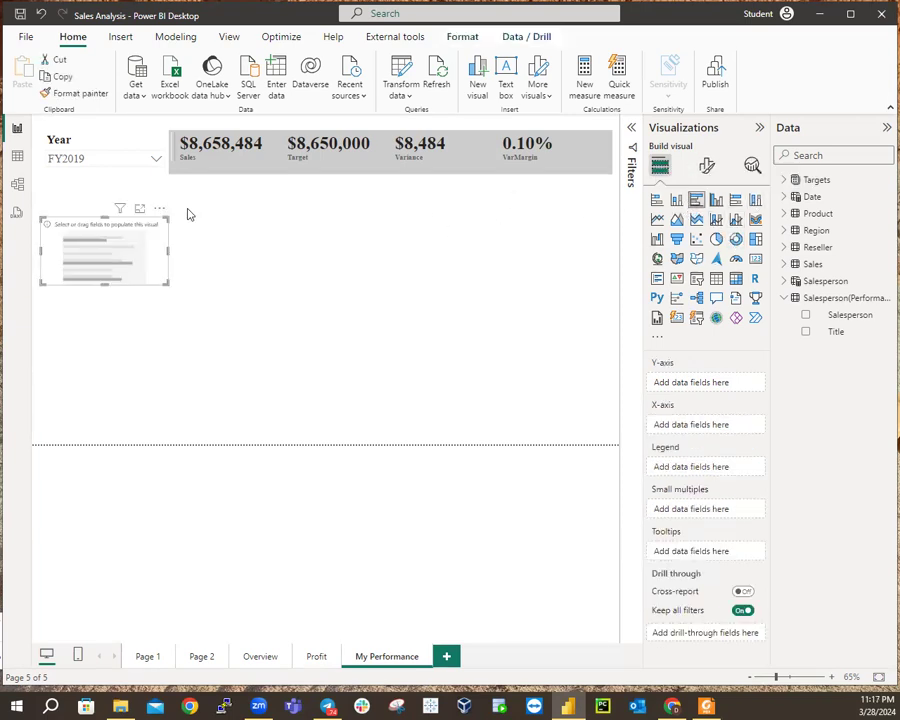
pyautogui.moveTo(94, 226); pyautogui.dragTo(222, 194)
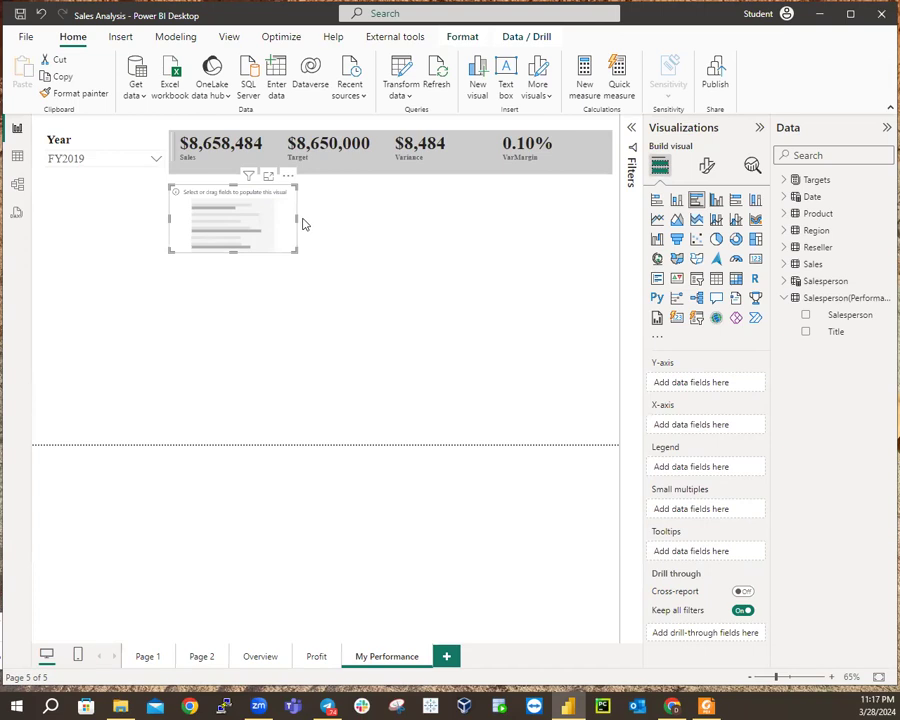
pyautogui.moveTo(297, 223); pyautogui.dragTo(379, 224)
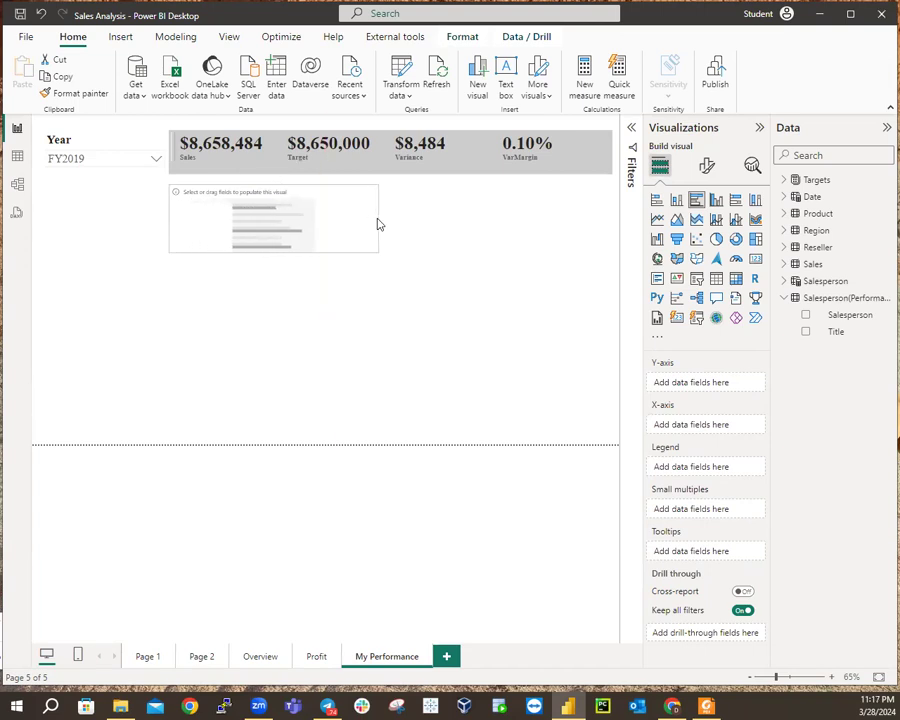
pyautogui.moveTo(275, 253); pyautogui.dragTo(268, 362)
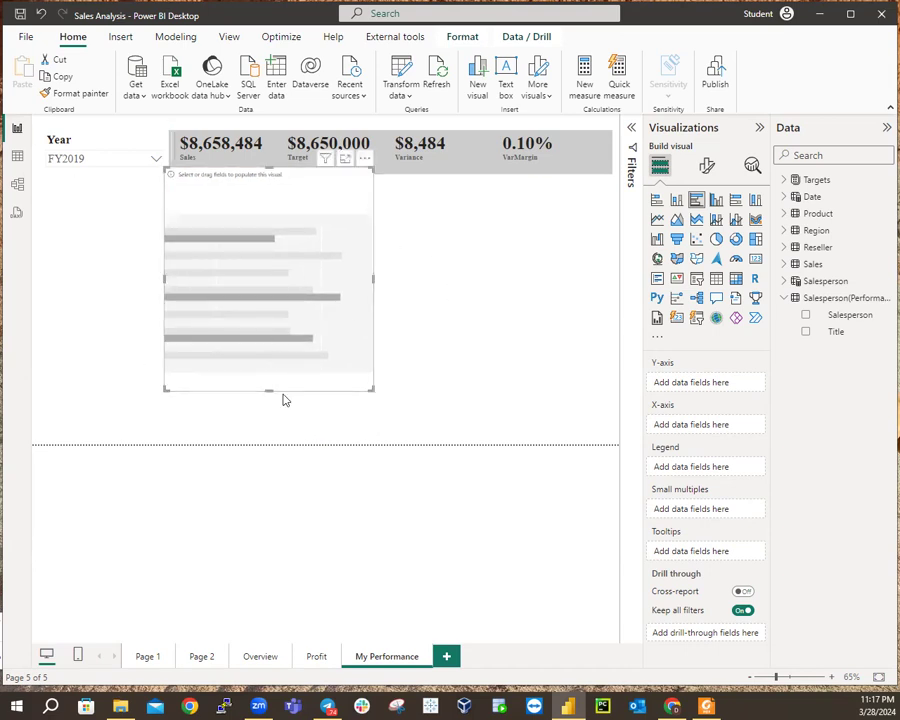
pyautogui.moveTo(301, 169); pyautogui.dragTo(311, 192)
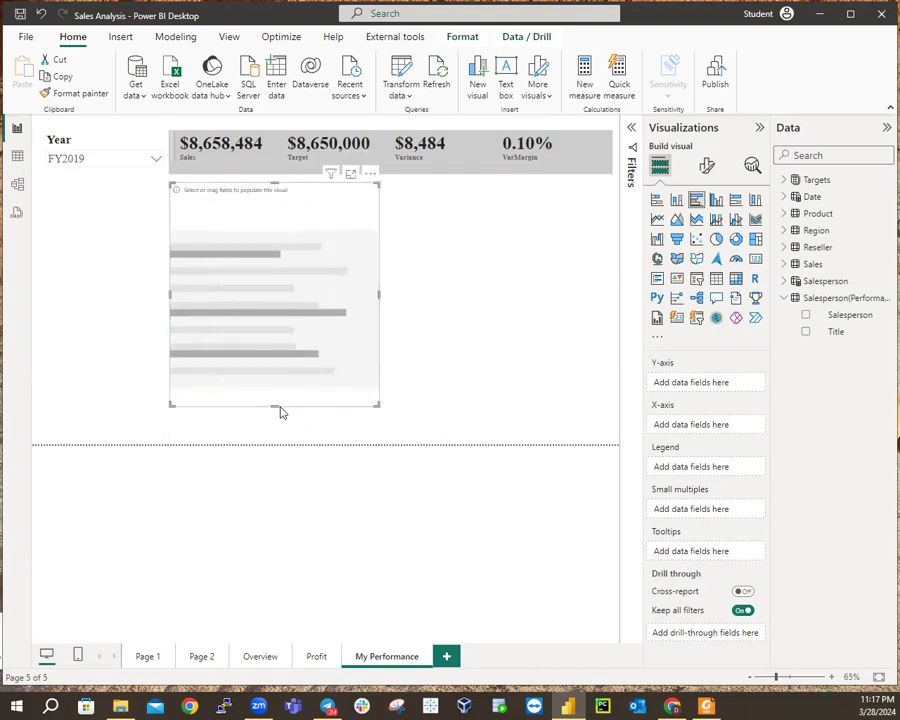
pyautogui.moveTo(277, 407); pyautogui.dragTo(274, 444)
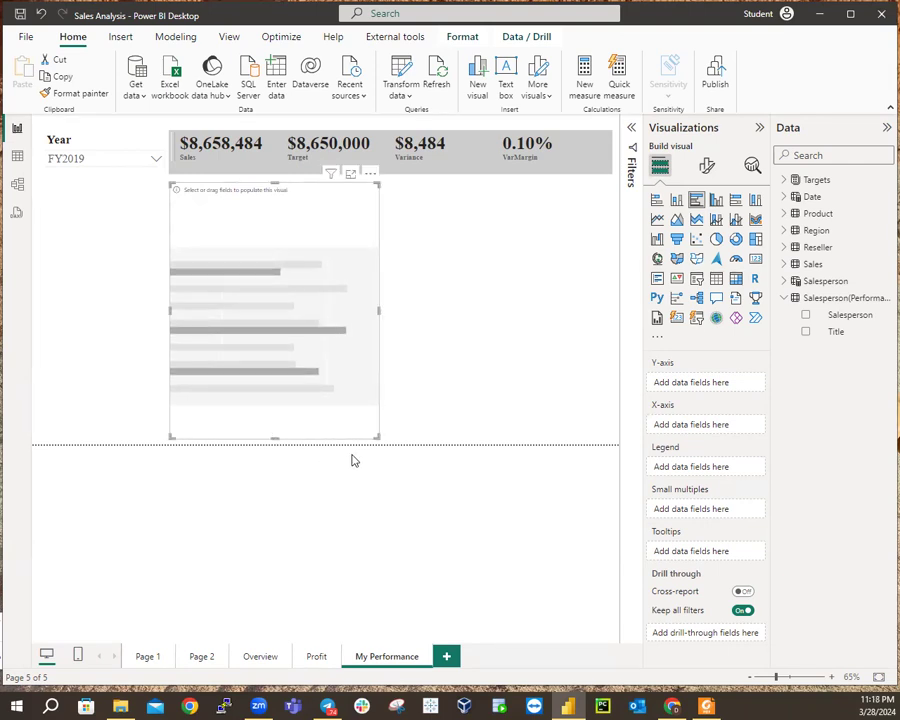
pyautogui.moveTo(377, 437); pyautogui.dragTo(396, 438)
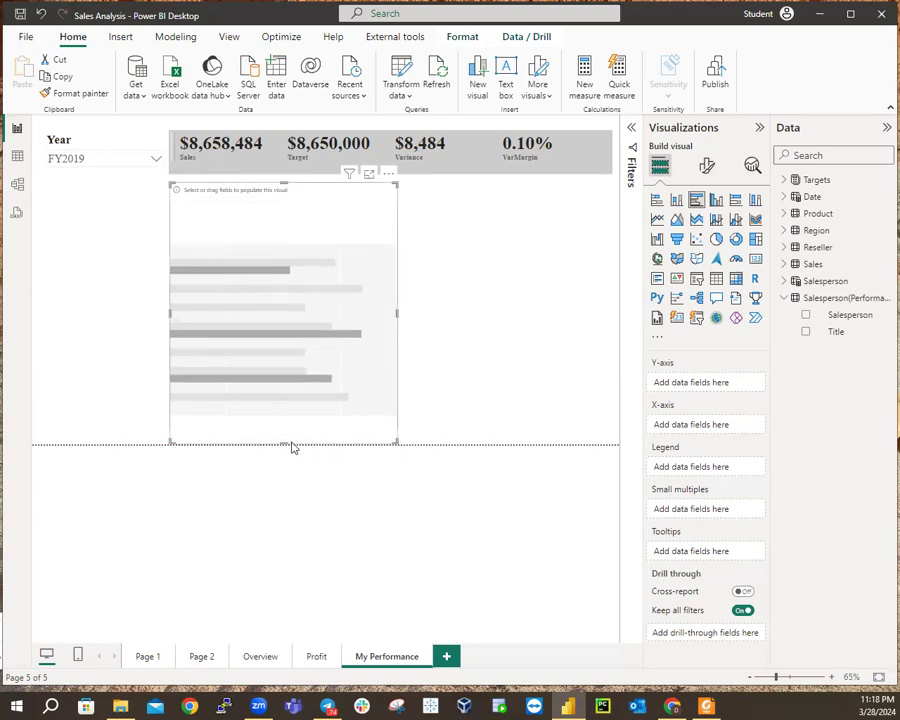
pyautogui.moveTo(283, 441)
pyautogui.mouseDown()
pyautogui.moveTo(282, 432)
pyautogui.moveTo(279, 442)
pyautogui.mouseUp()
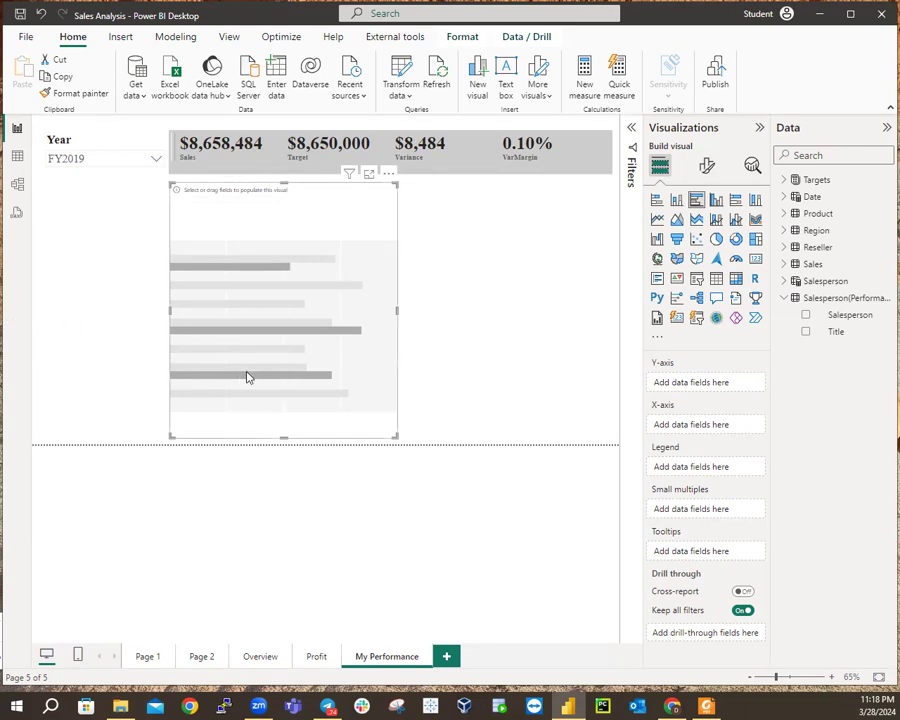
pyautogui.moveTo(396, 312); pyautogui.dragTo(384, 316)
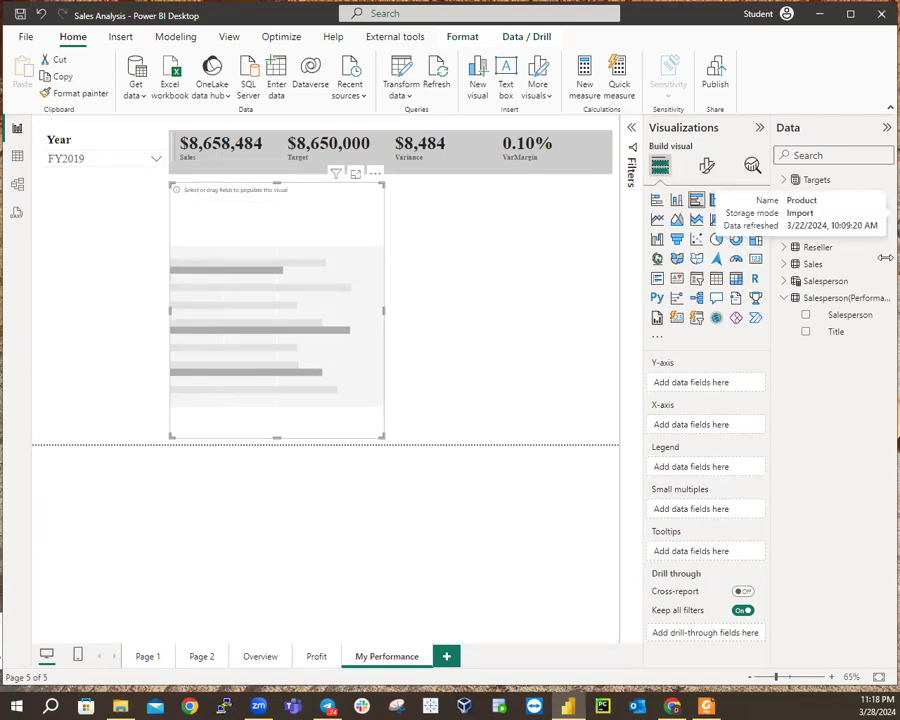
# Put the Date table's Month on the clustered bar chart's Y-axis and the Sales table's Sales on its X-axis.
pyautogui.click(782, 199)
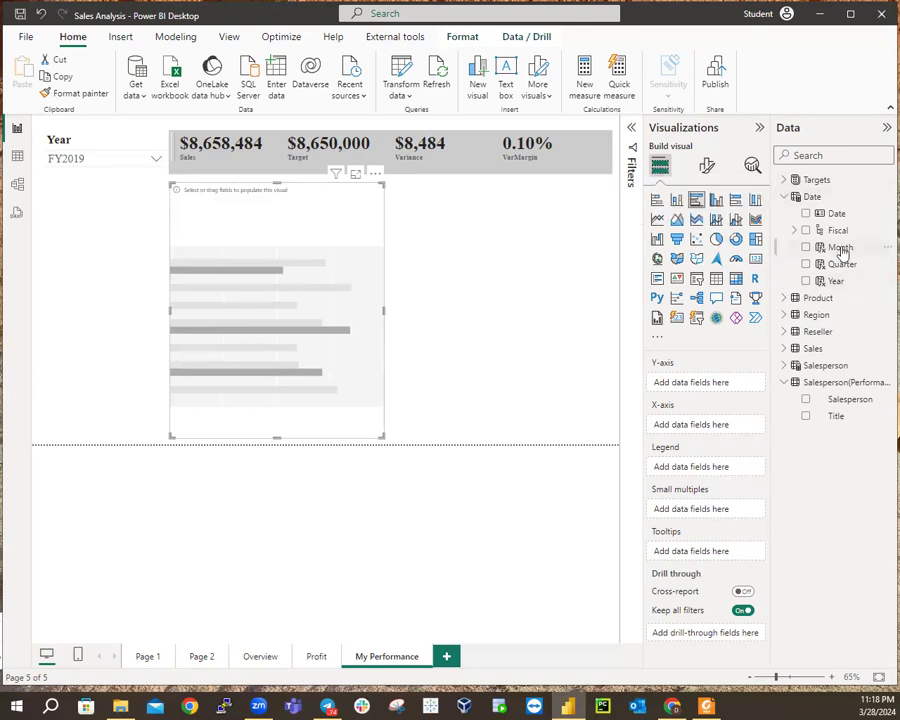
pyautogui.moveTo(838, 251); pyautogui.dragTo(715, 384)
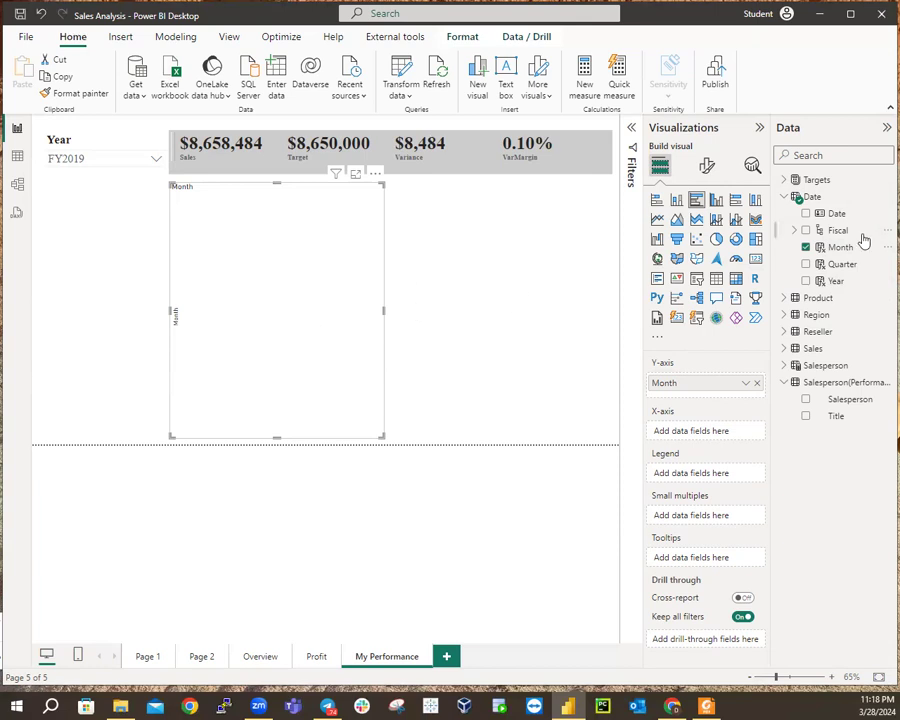
pyautogui.click(784, 196)
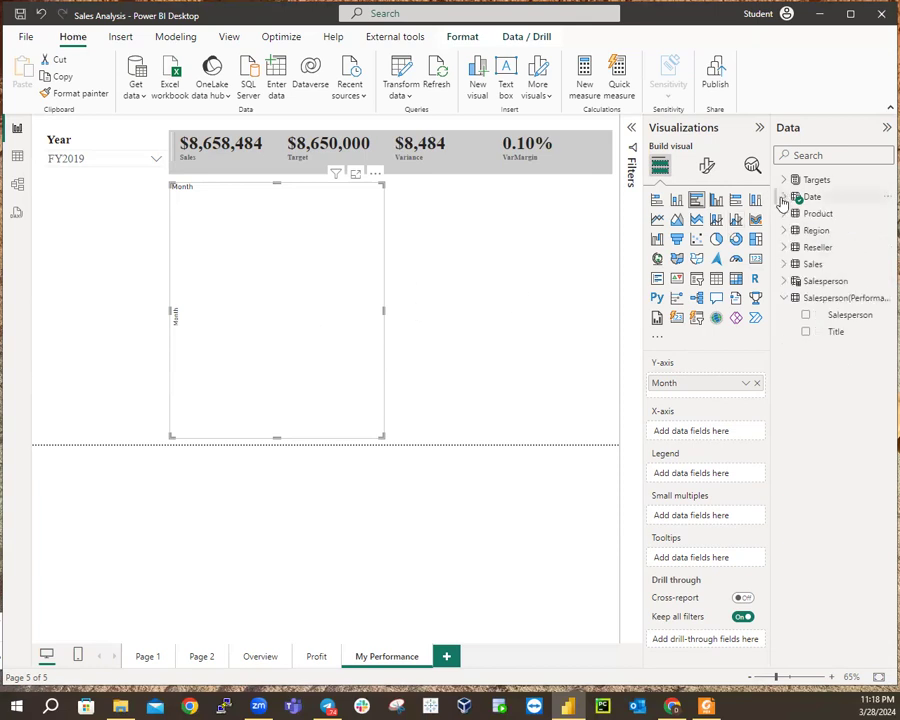
pyautogui.click(784, 264)
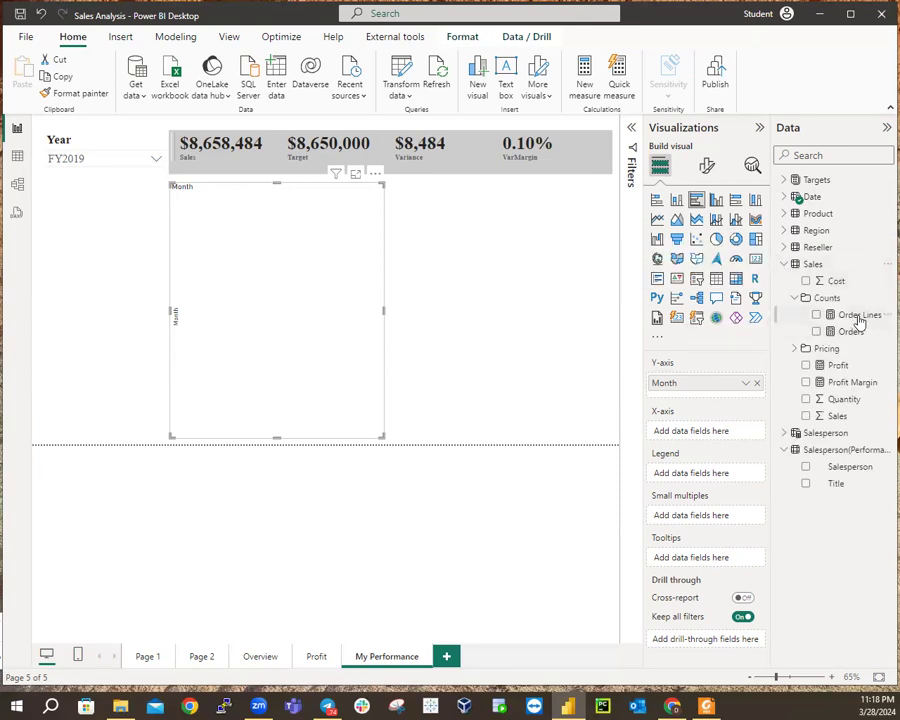
pyautogui.click(836, 416)
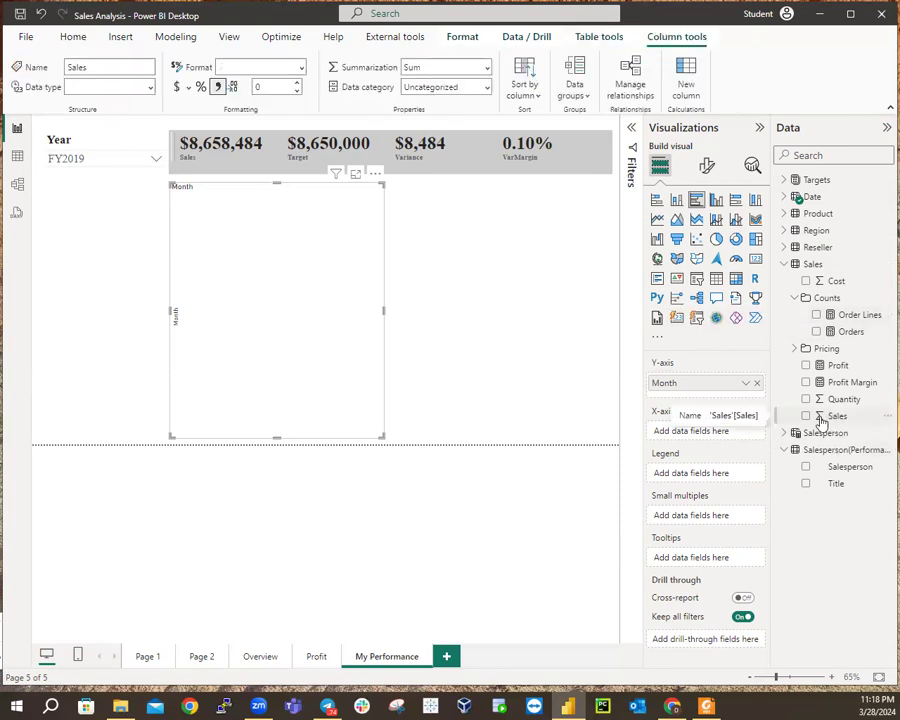
pyautogui.click(806, 416)
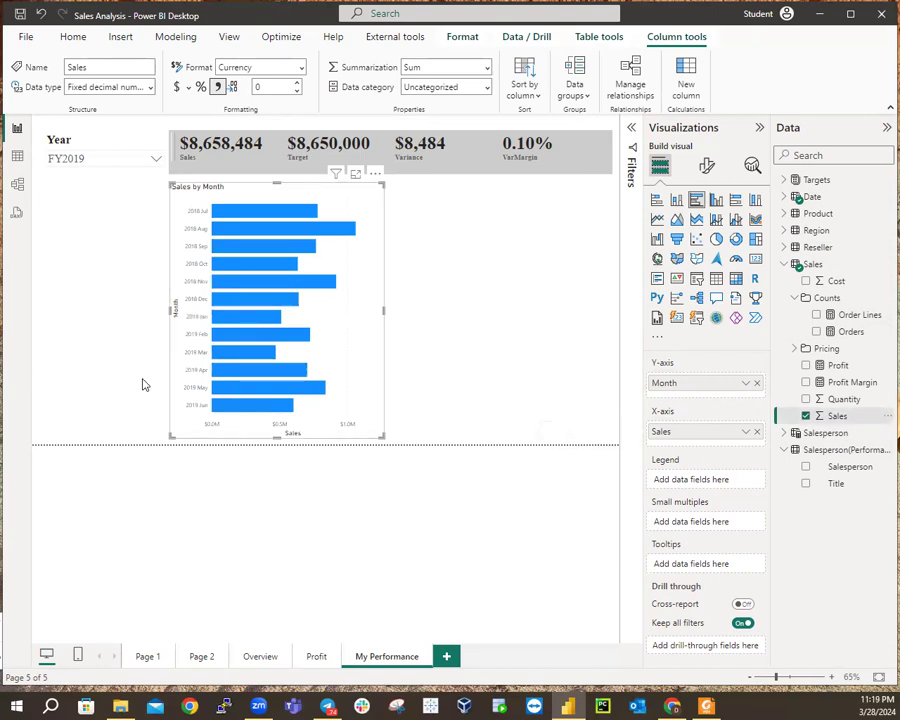
# Add the Targets table's Target measure to the bar chart's X-axis and widen the chart slightly.
pyautogui.click(783, 264)
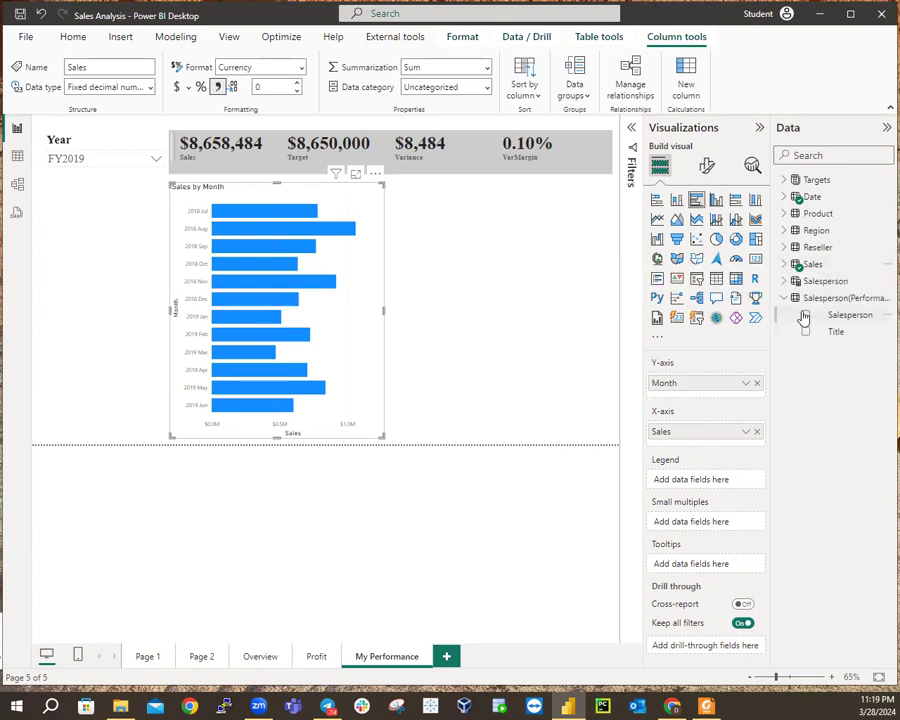
pyautogui.click(784, 180)
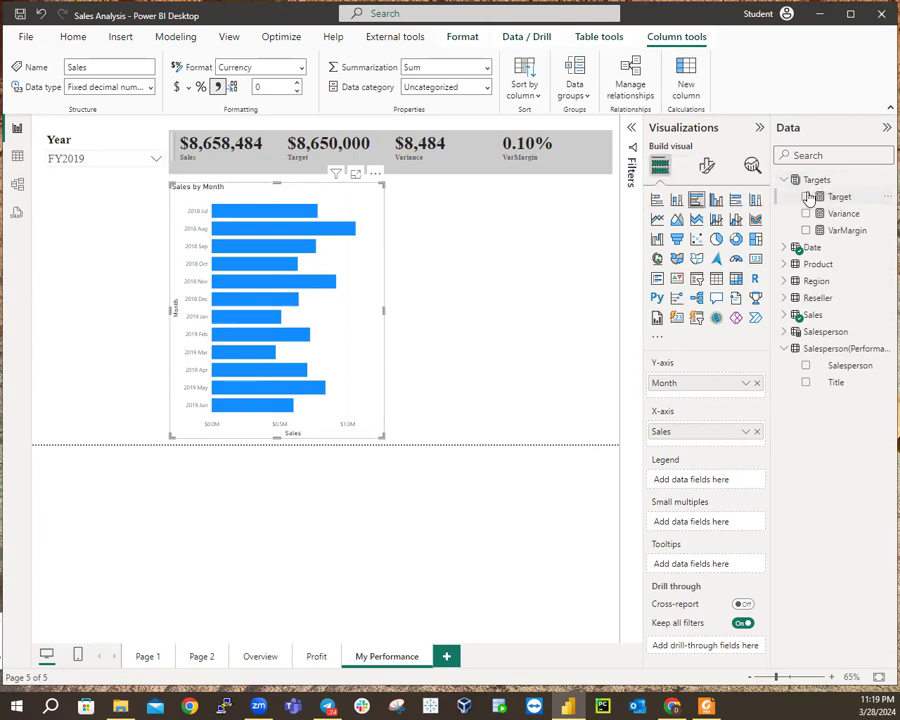
pyautogui.click(806, 197)
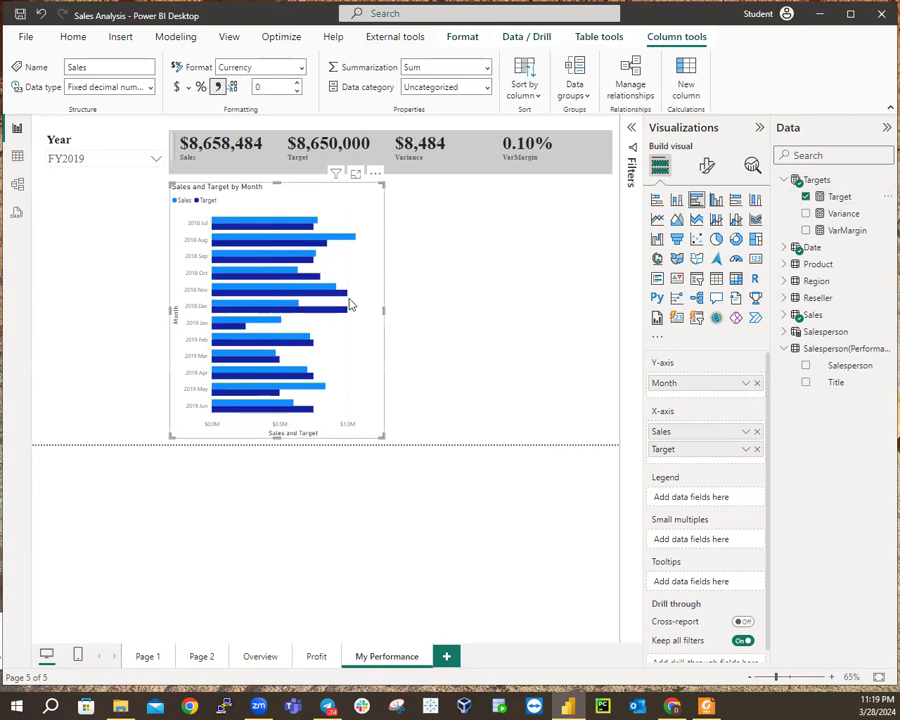
pyautogui.moveTo(381, 308); pyautogui.dragTo(394, 311)
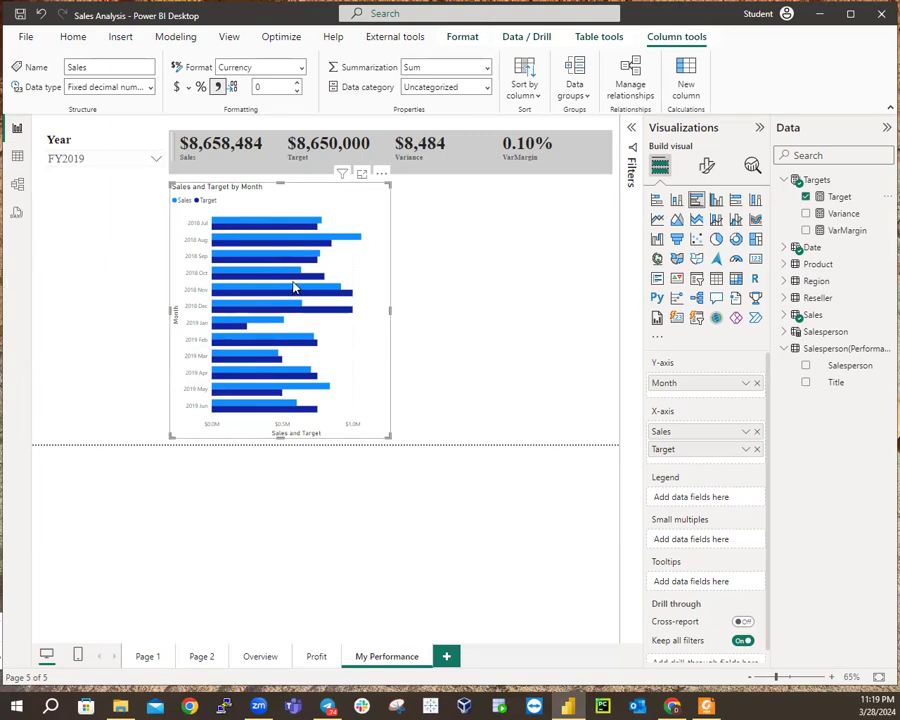
# Duplicate the bar chart, place the copy beside the original beneath the multi-row card, and convert it to a clustered column chart.
pyautogui.click(318, 208)
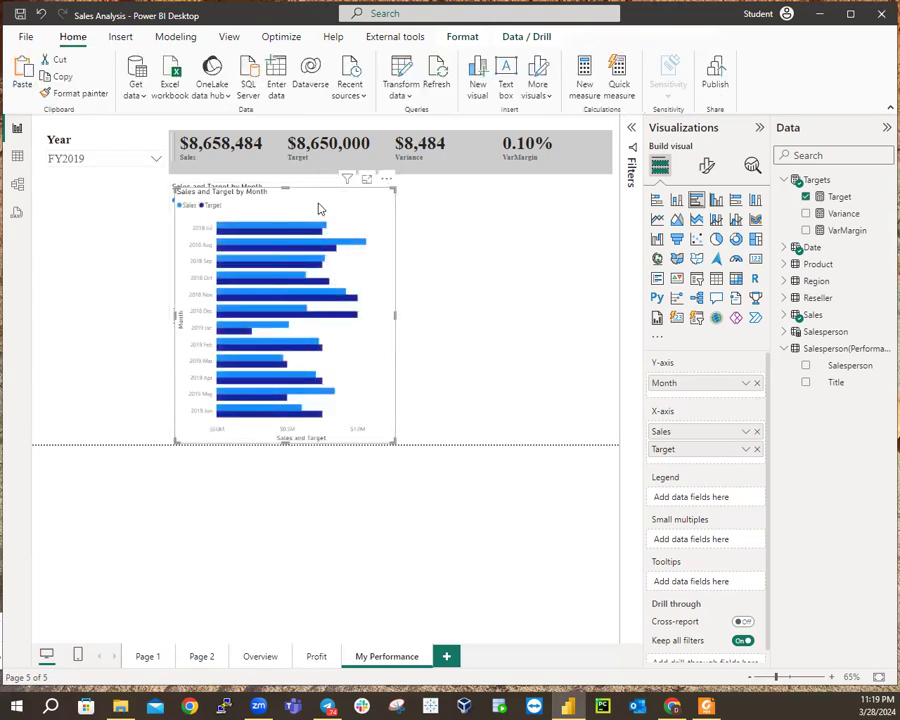
pyautogui.moveTo(299, 207); pyautogui.dragTo(494, 213)
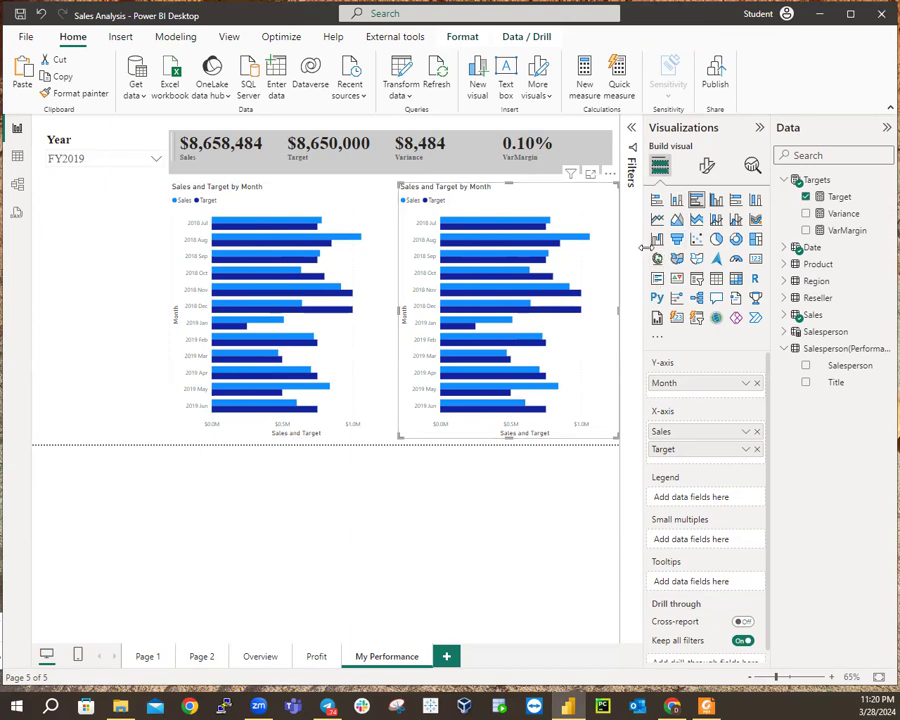
pyautogui.click(716, 203)
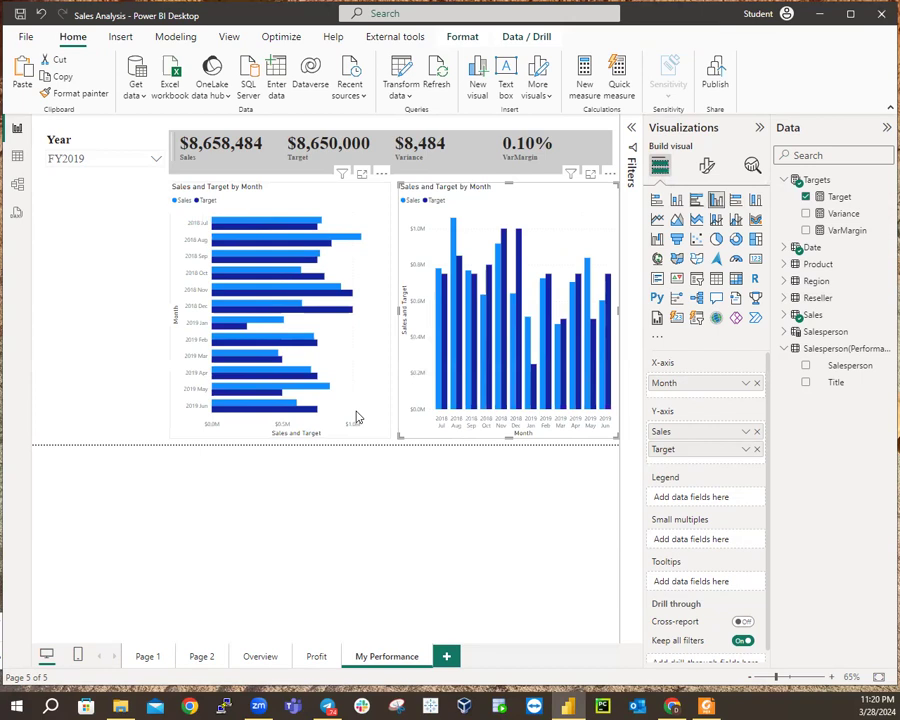
pyautogui.moveTo(470, 388)
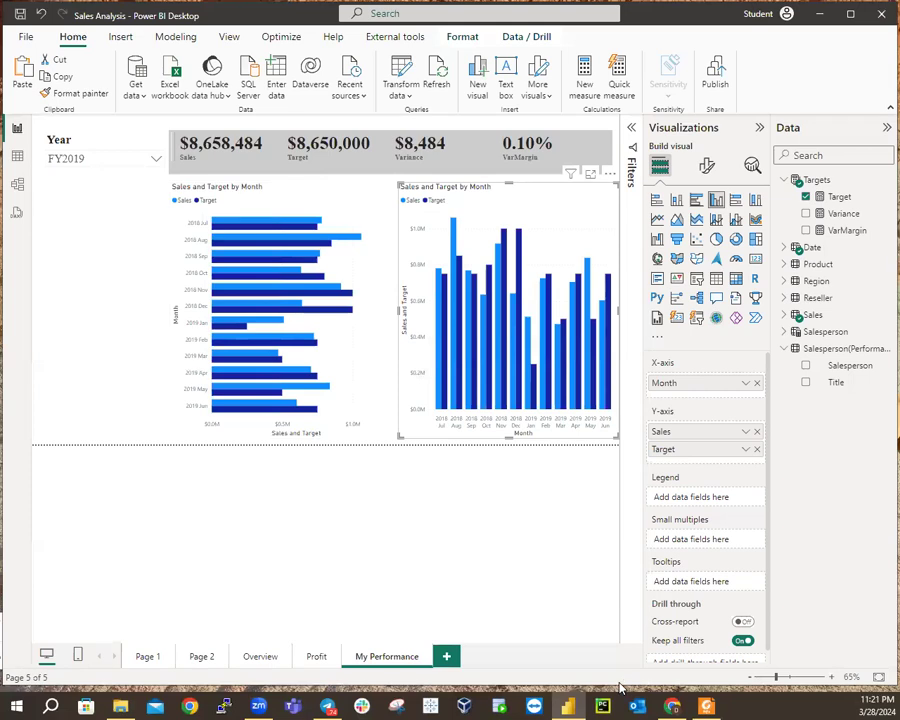
# Switch to Chrome, fit its window within the visible screen area, and open a new browser tab.
pyautogui.moveTo(668, 705)
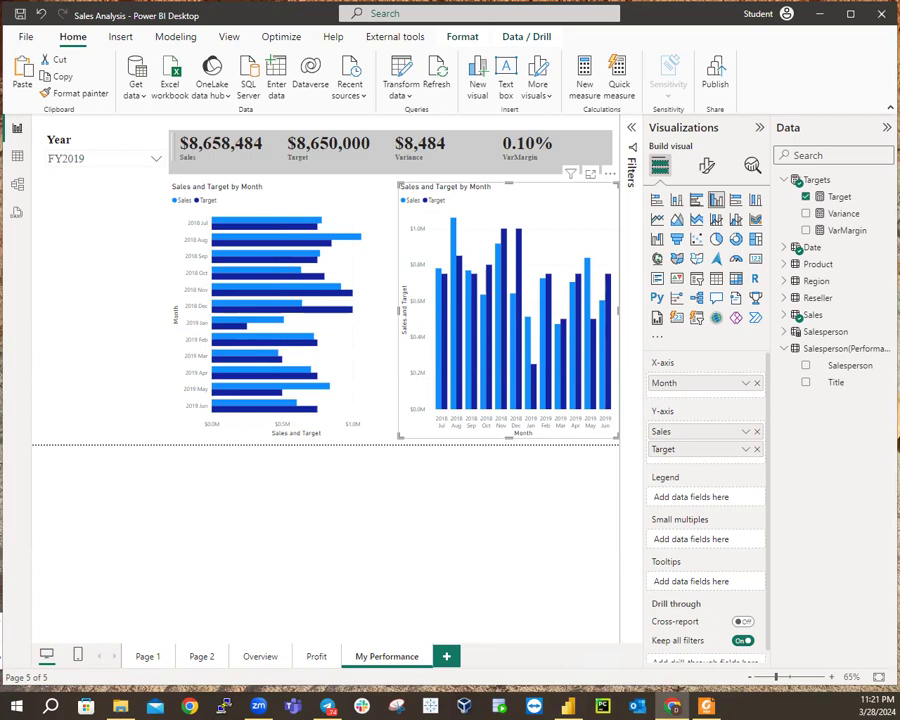
pyautogui.moveTo(399, 132); pyautogui.dragTo(543, 238)
pyautogui.moveTo(524, 188); pyautogui.dragTo(665, 106)
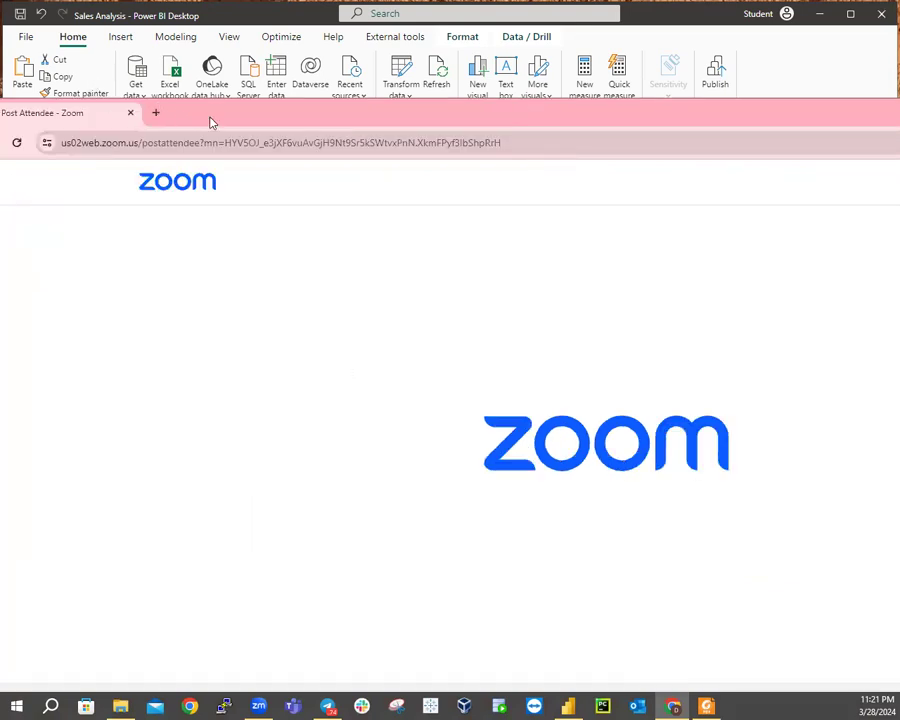
pyautogui.moveTo(207, 123); pyautogui.dragTo(413, 119)
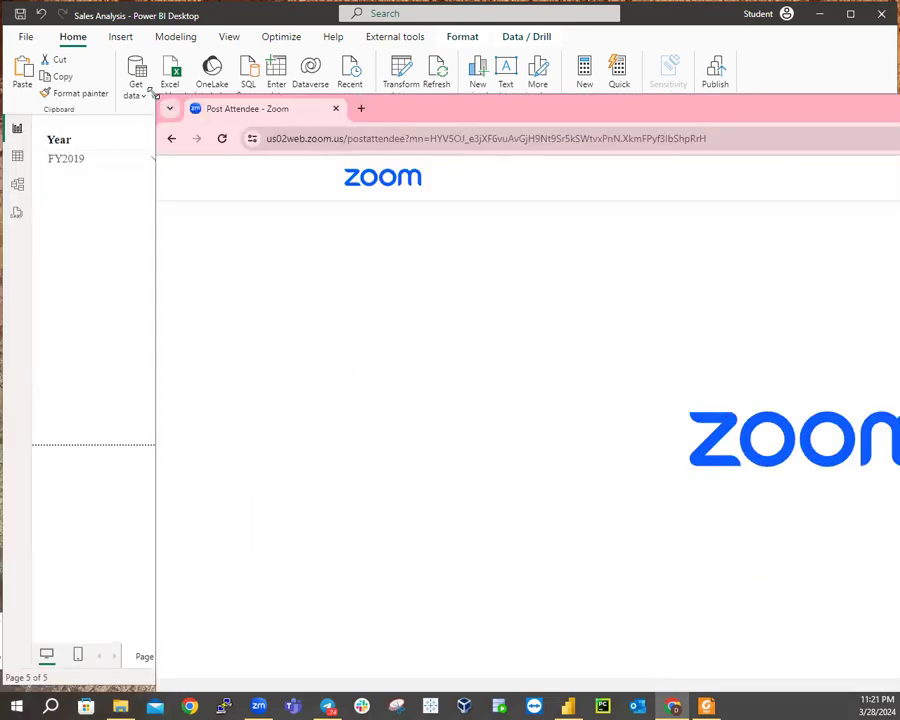
pyautogui.moveTo(156, 95); pyautogui.dragTo(620, 263)
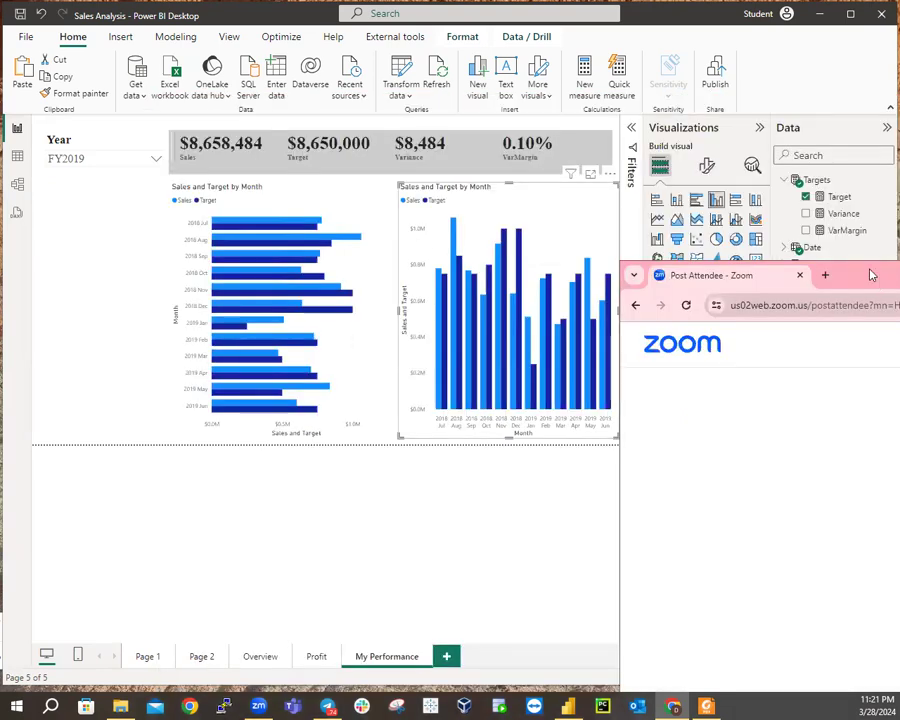
pyautogui.moveTo(869, 272); pyautogui.dragTo(255, 39)
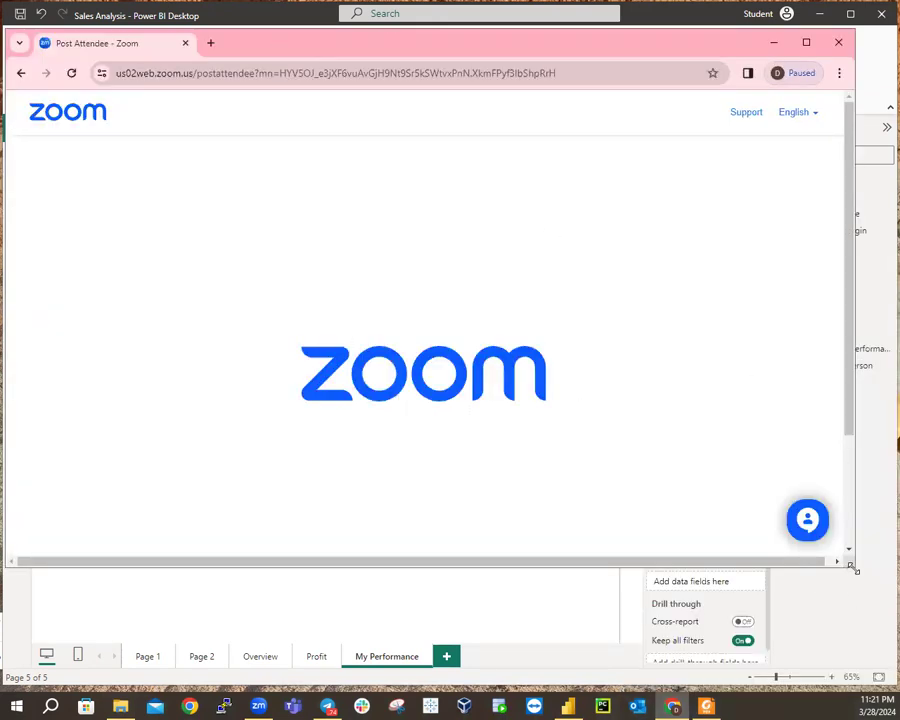
pyautogui.moveTo(854, 567); pyautogui.dragTo(876, 597)
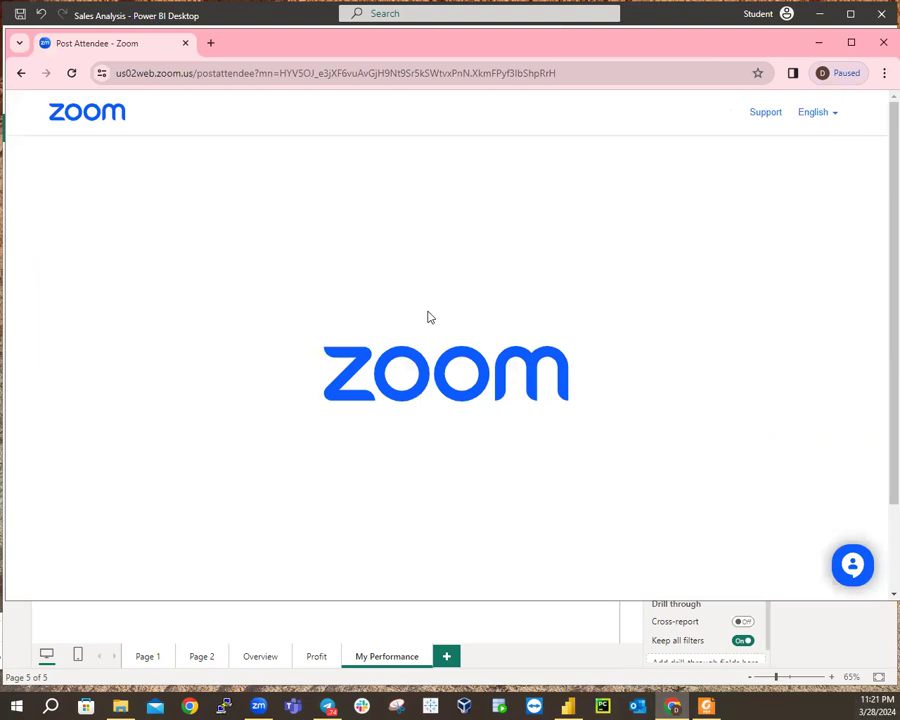
pyautogui.click(209, 44)
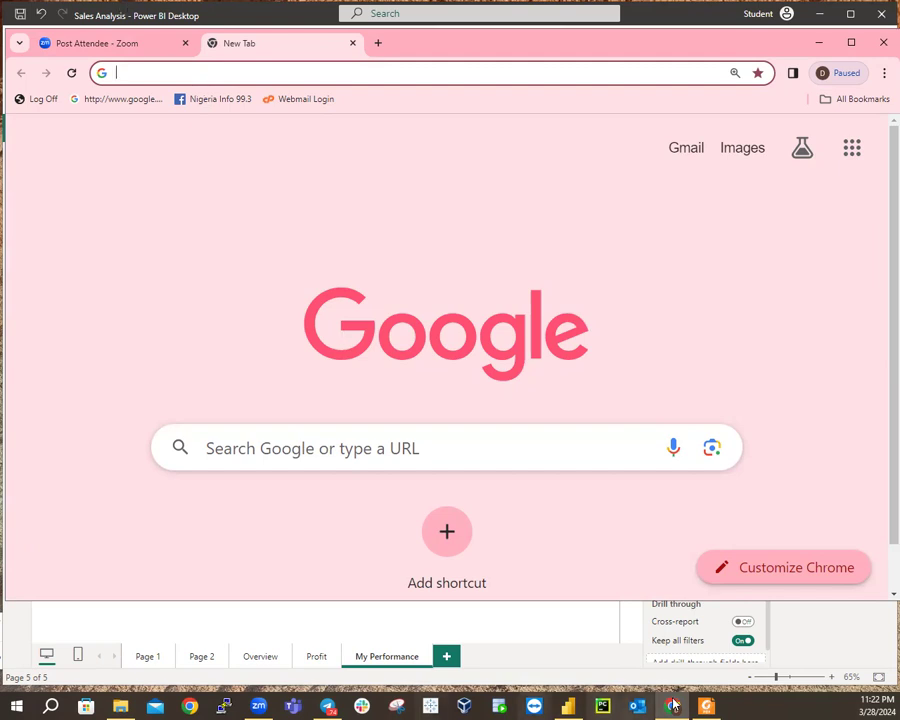
# Return to Power BI Desktop and review the report pages from Page 1 through Profit, ending on My Performance.
pyautogui.click(557, 706)
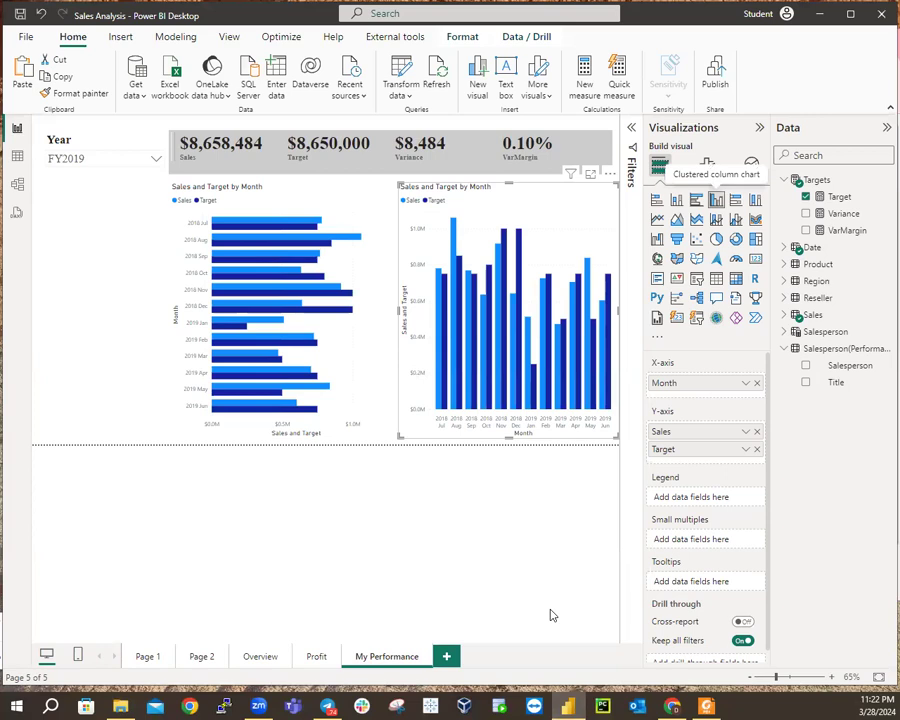
pyautogui.click(157, 657)
pyautogui.click(199, 658)
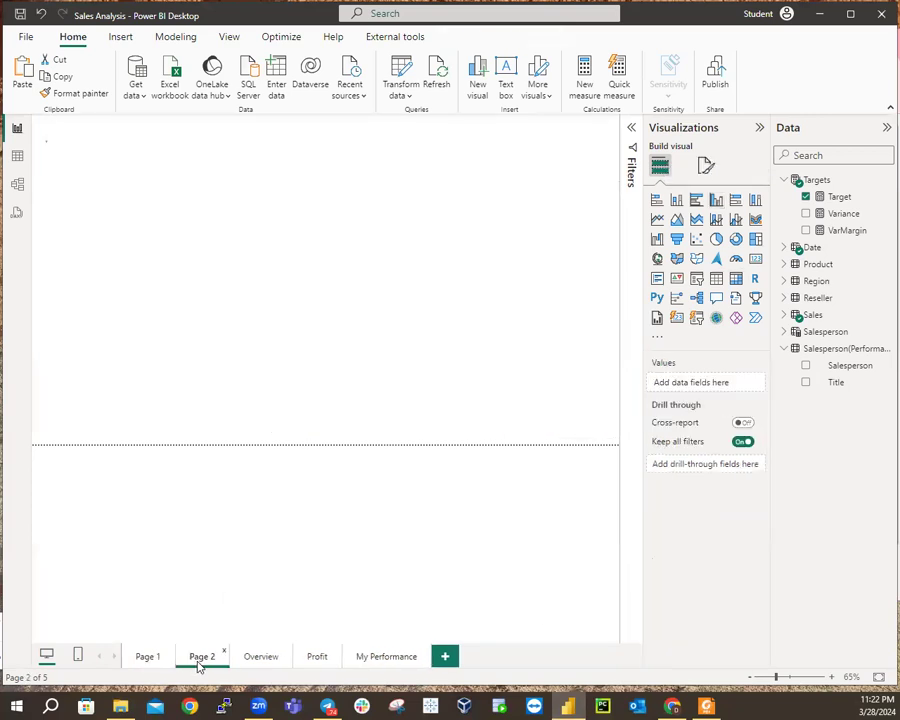
pyautogui.click(266, 658)
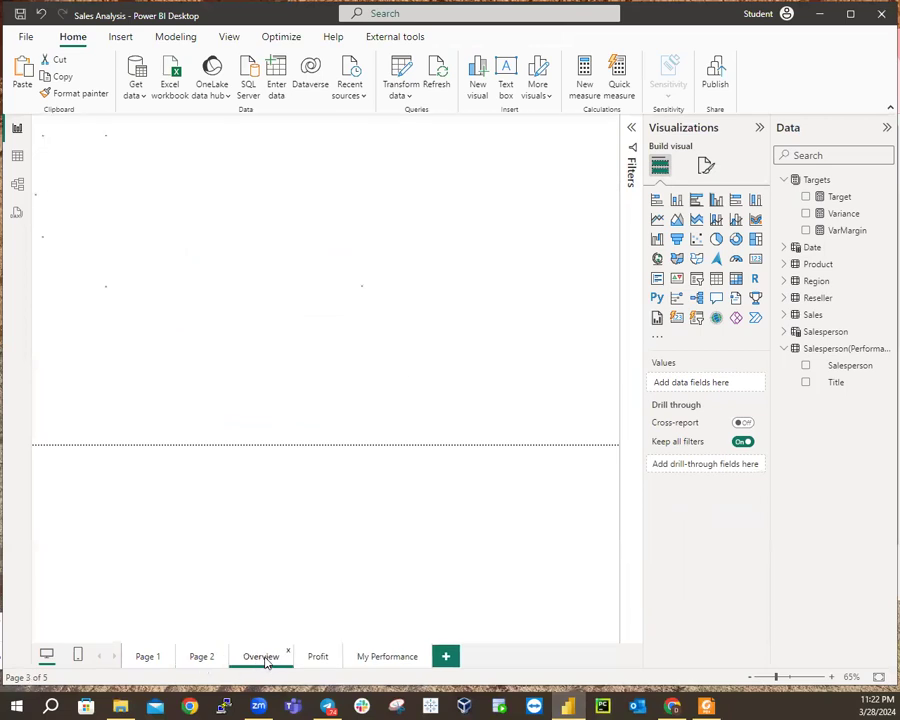
pyautogui.click(318, 658)
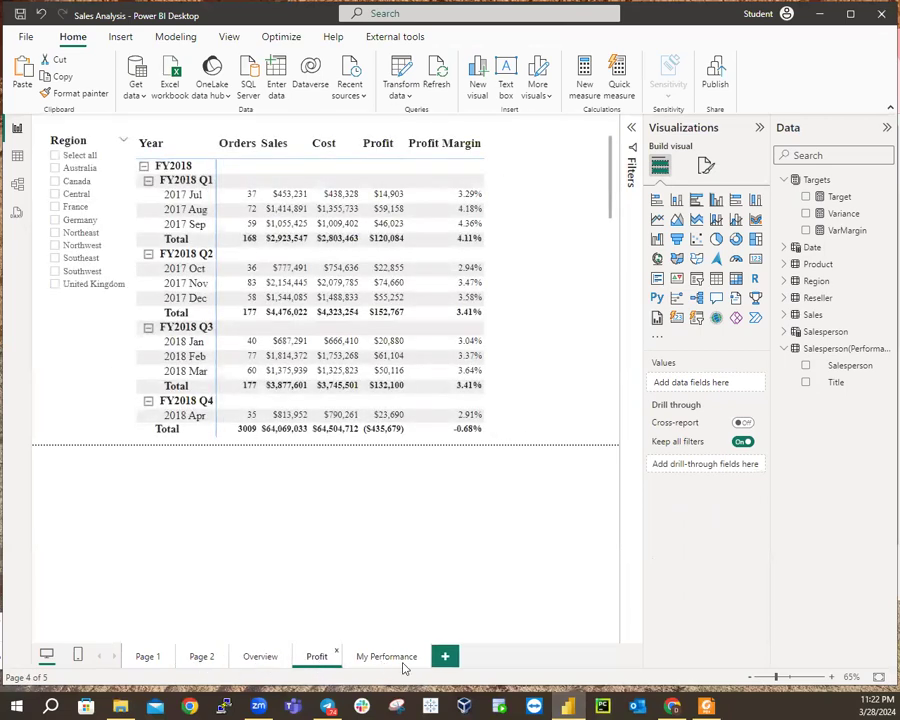
pyautogui.click(400, 658)
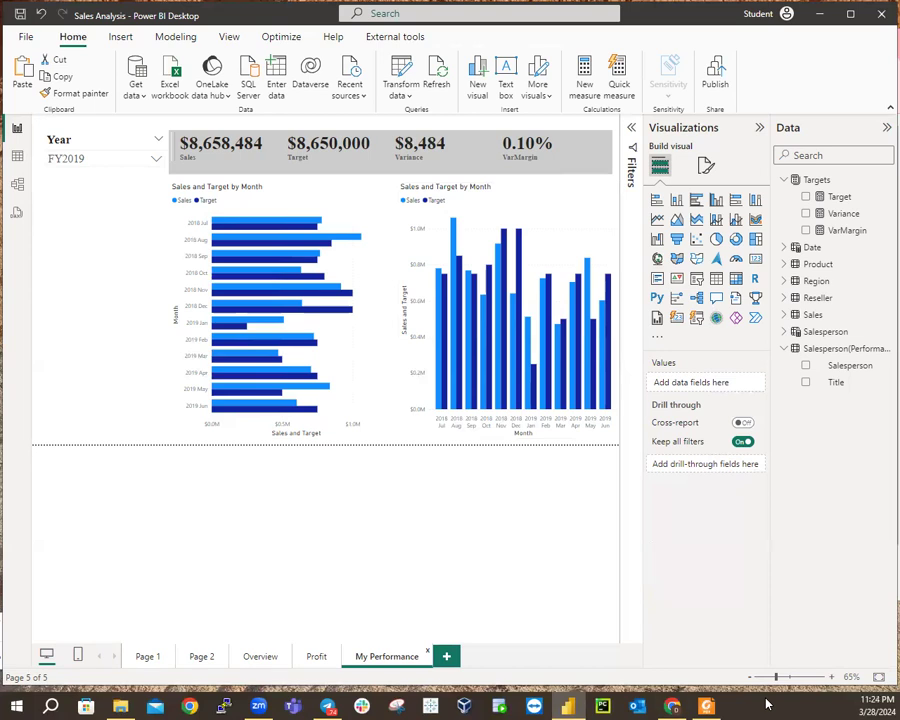
pyautogui.click(674, 706)
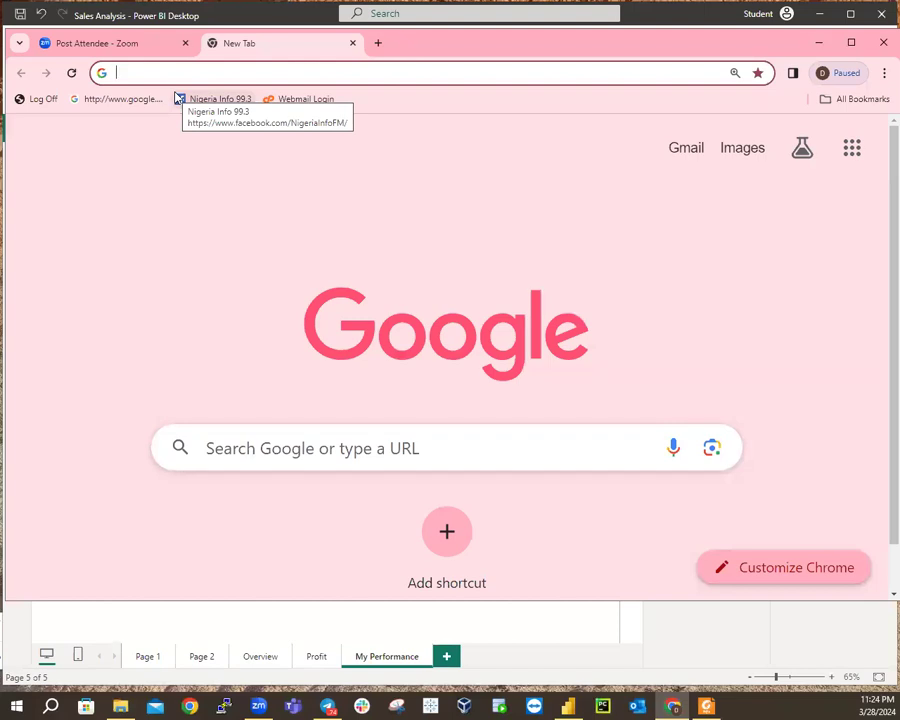
pyautogui.write('htt')
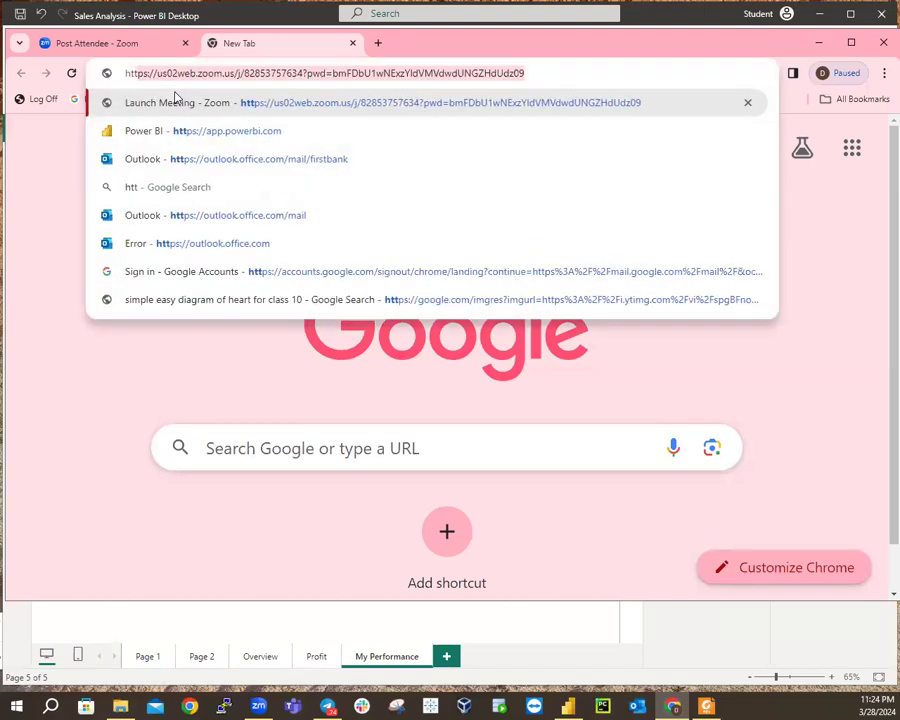
pyautogui.write('p')
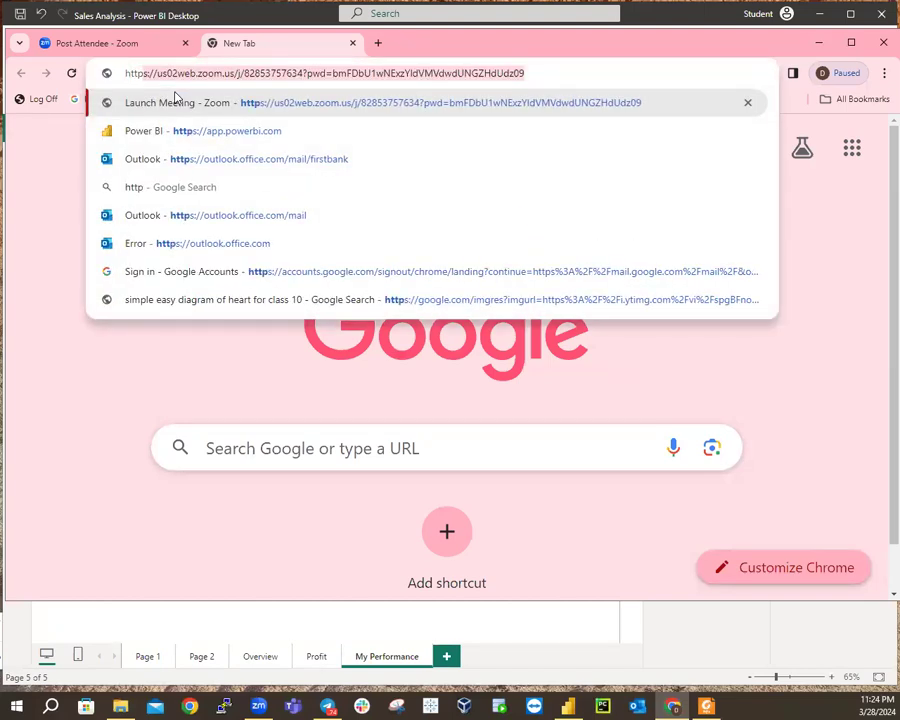
pyautogui.write('s://')
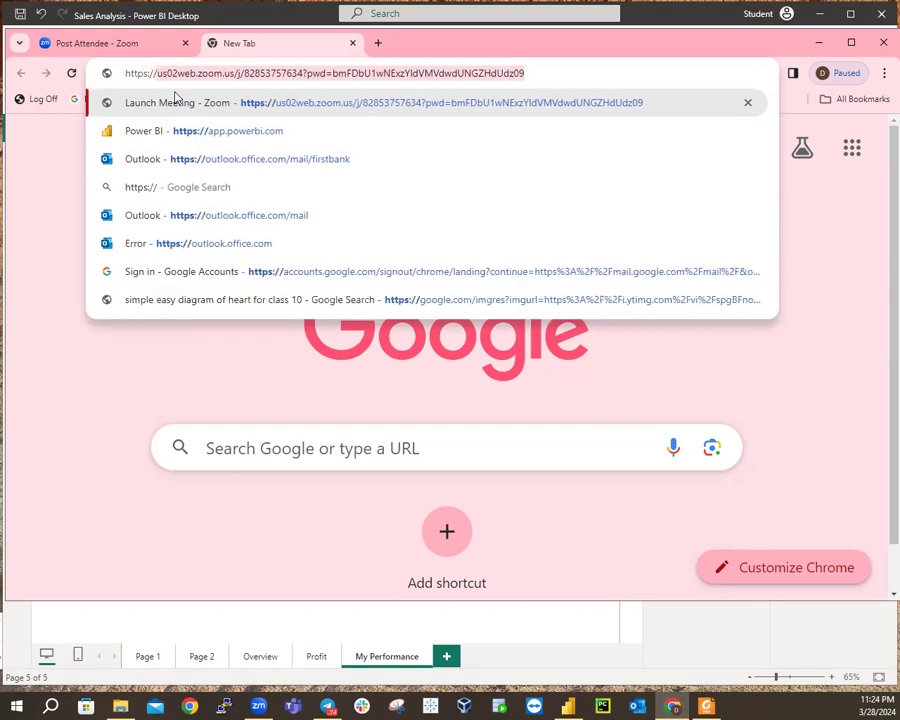
pyautogui.write('app.powerbi.com')
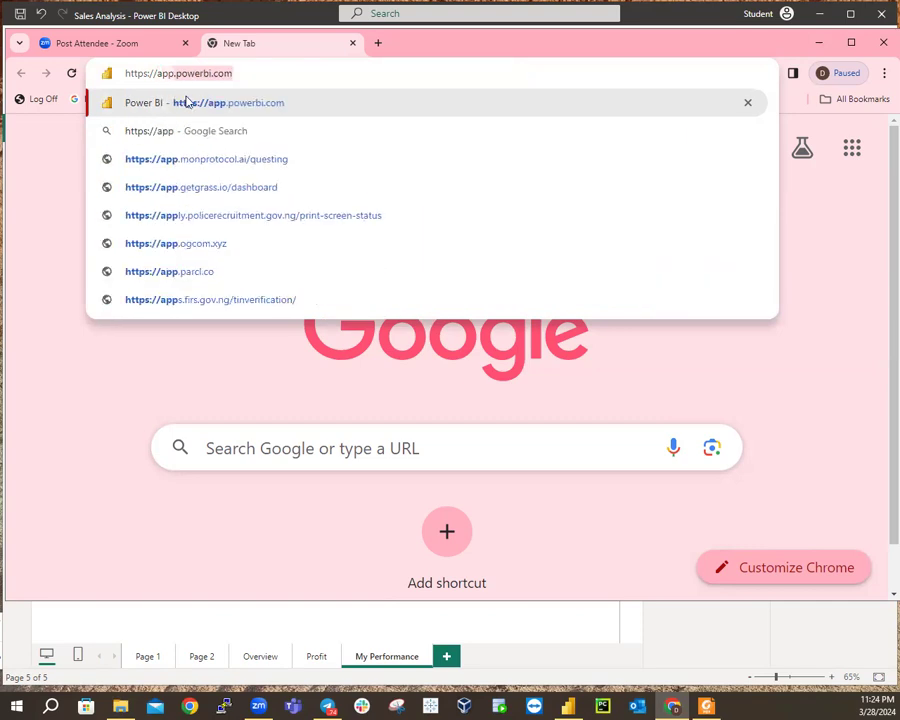
pyautogui.click(247, 80)
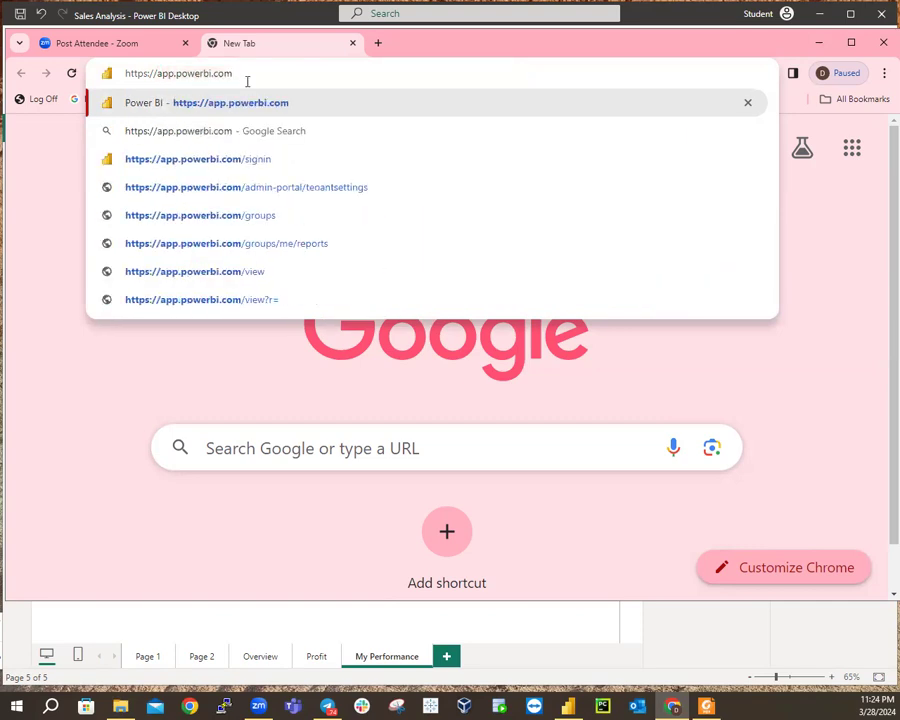
pyautogui.moveTo(247, 80); pyautogui.dragTo(123, 76)
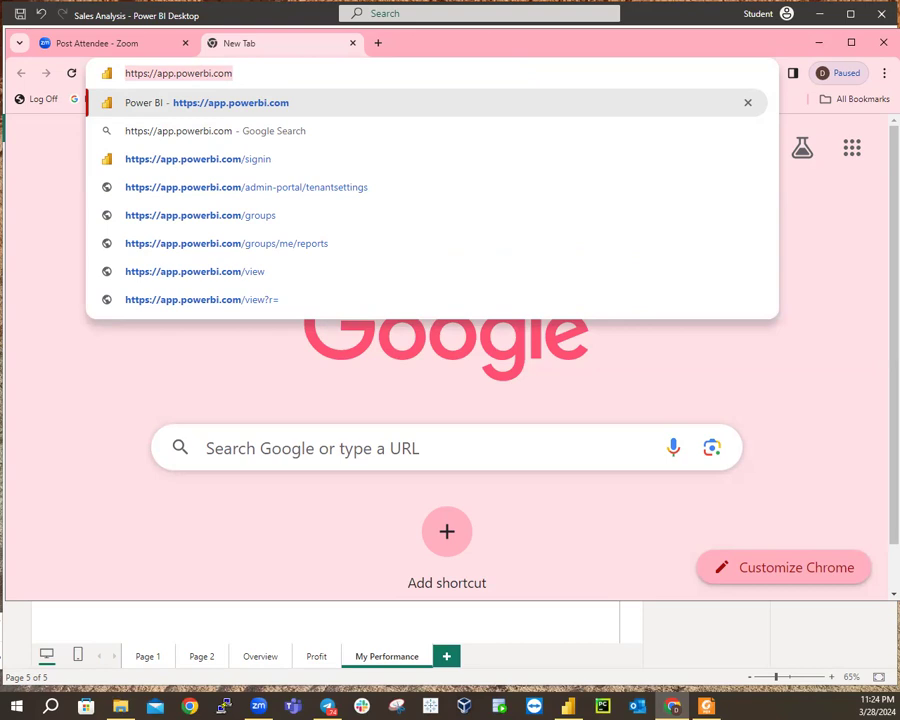
pyautogui.hotkey('alt', 'Tab')
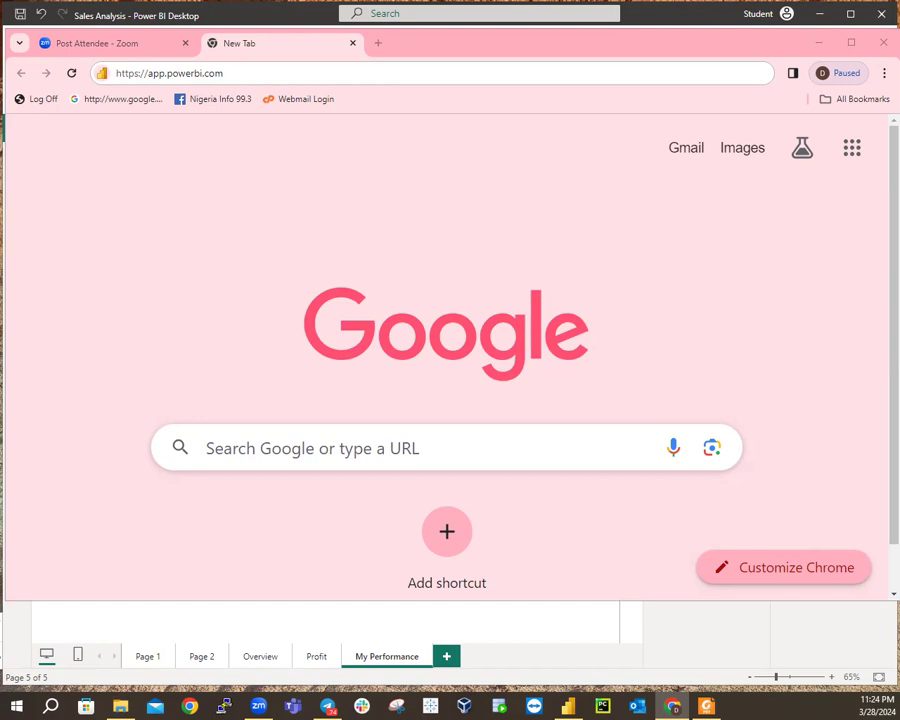
pyautogui.click(242, 75)
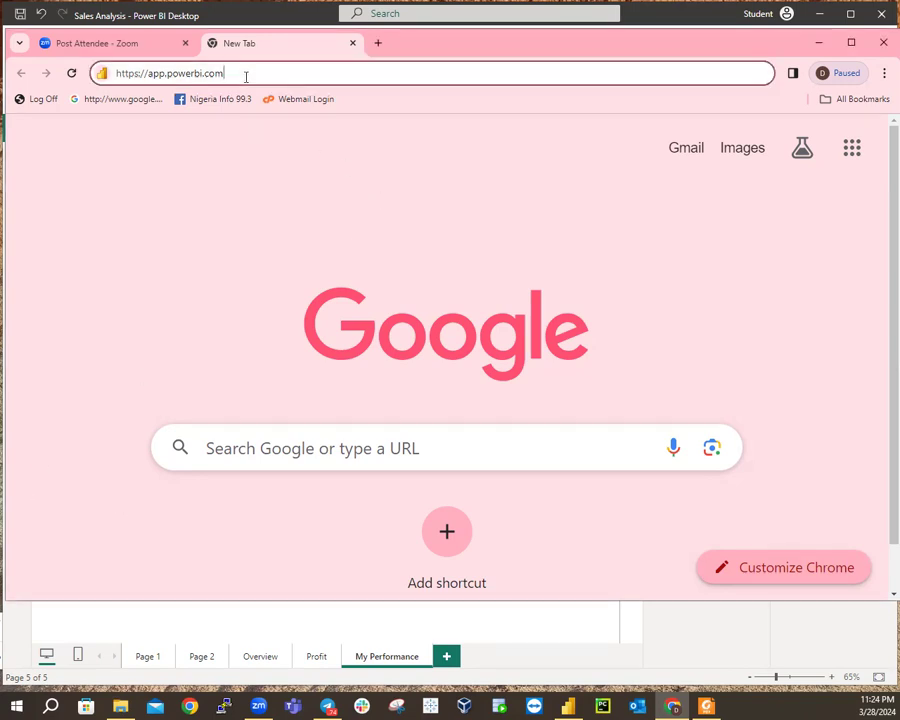
pyautogui.press('Return')
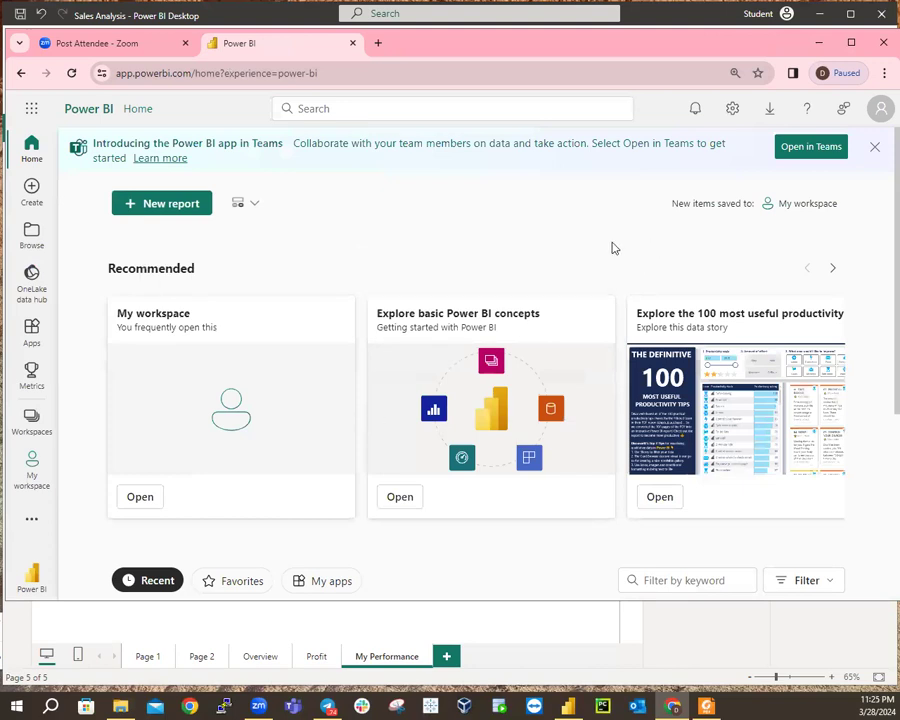
# Dismiss the Power BI app in Teams banner and open My workspace.
pyautogui.click(873, 147)
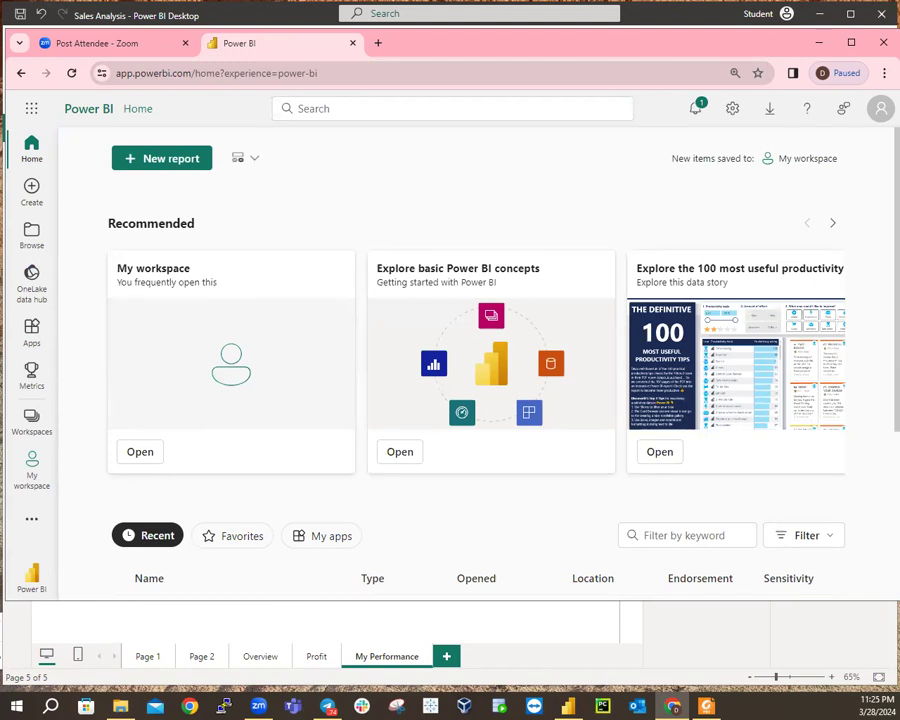
pyautogui.click(31, 420)
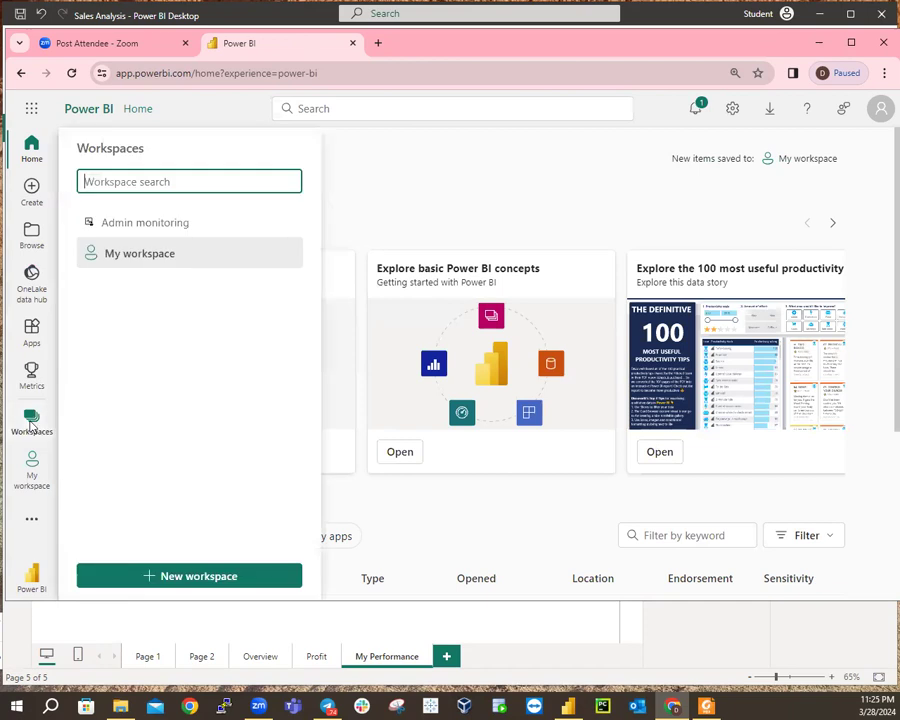
pyautogui.click(34, 470)
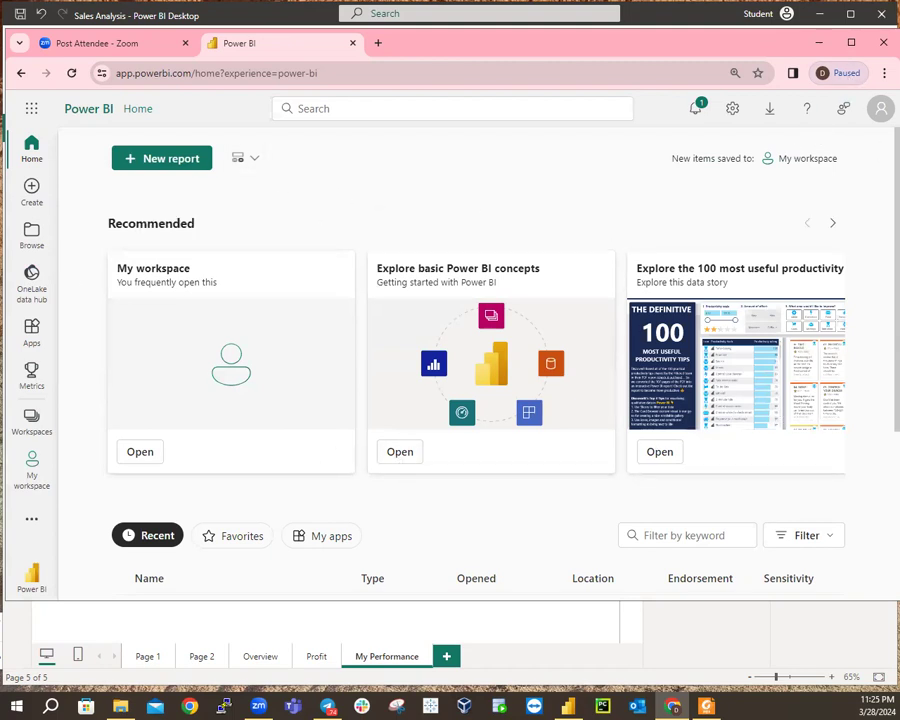
pyautogui.click(35, 474)
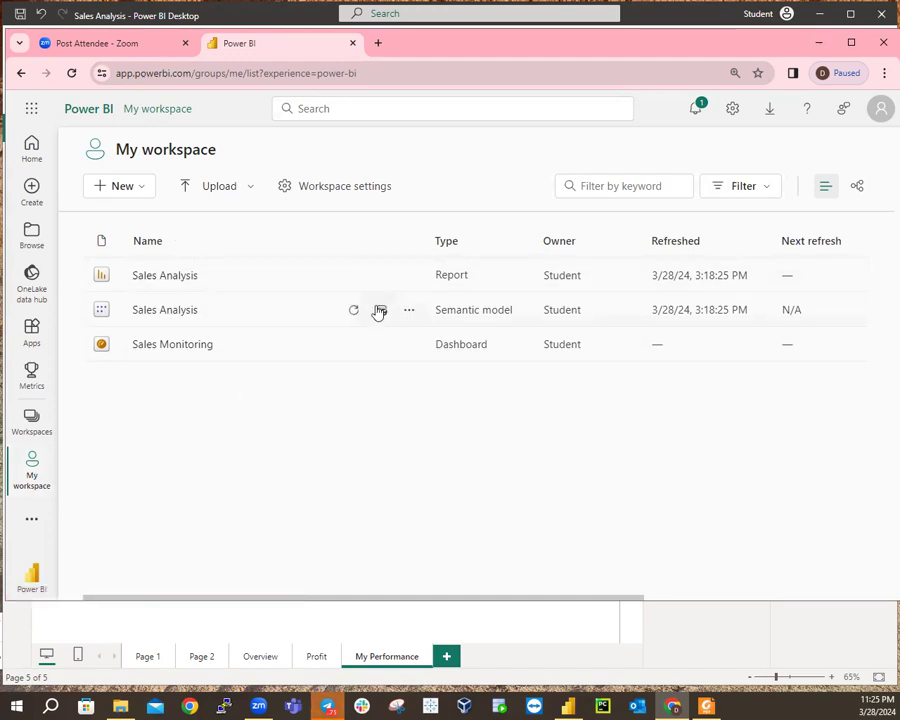
# Delete the Sales Analysis report from My workspace.
pyautogui.click(409, 280)
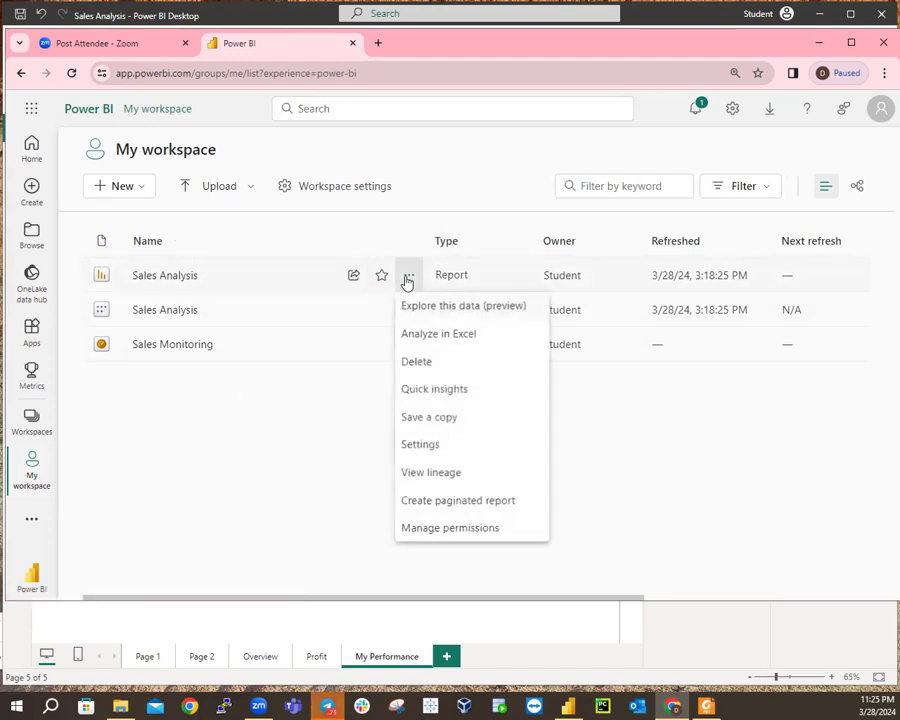
pyautogui.click(437, 366)
pyautogui.click(478, 382)
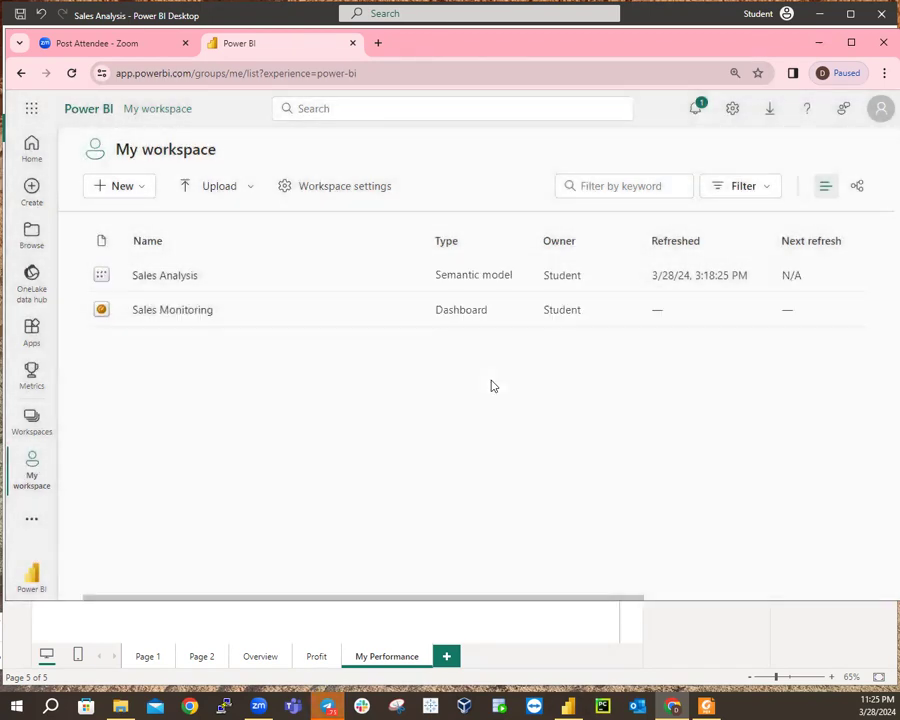
# Delete the Sales Analysis semantic model from My workspace, accepting both deletion confirmations.
pyautogui.click(405, 279)
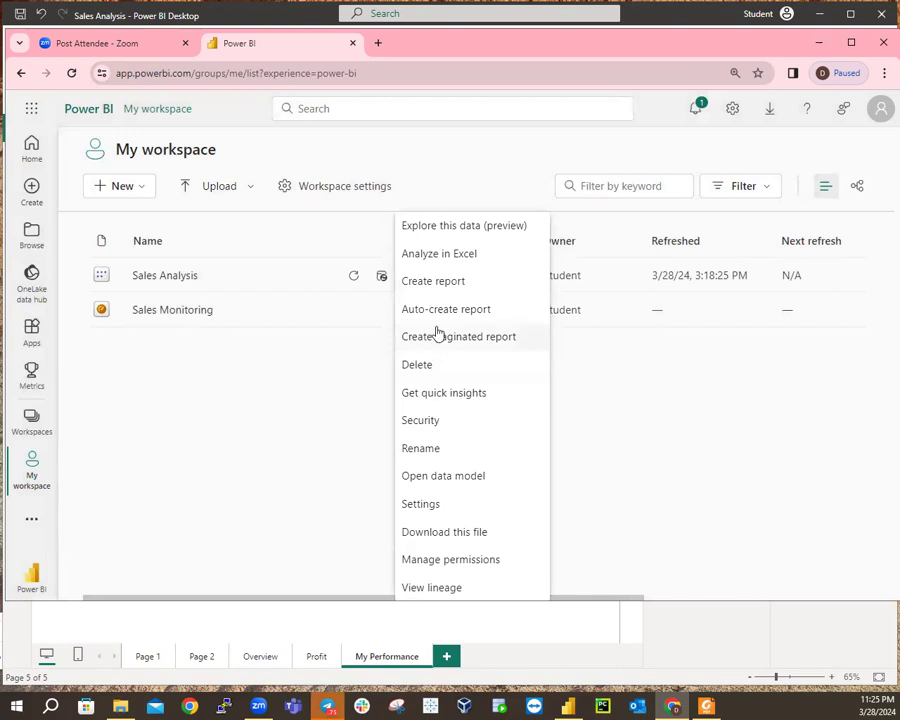
pyautogui.click(417, 364)
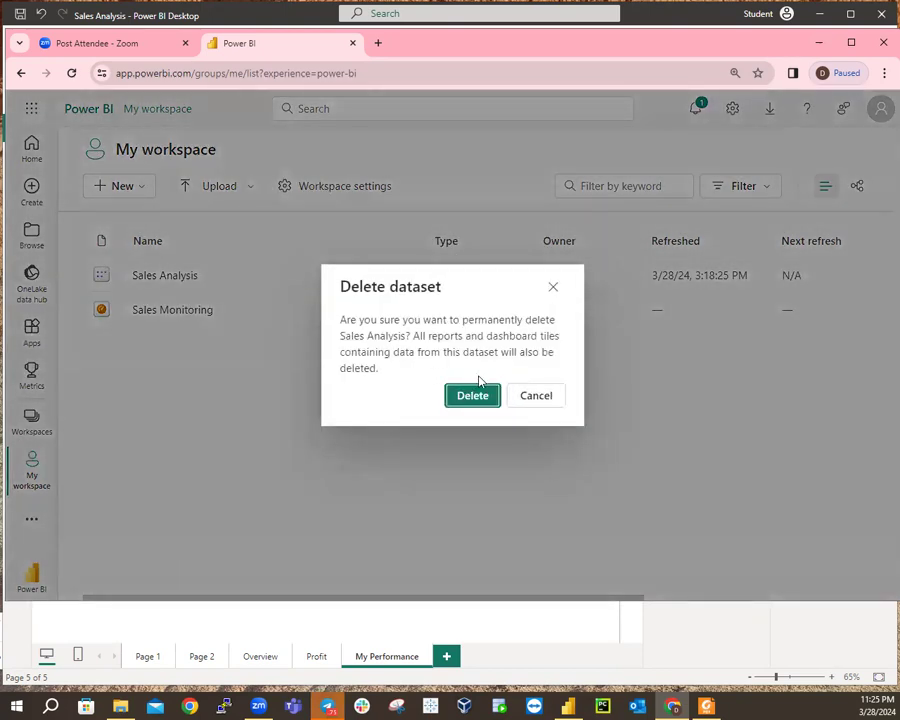
pyautogui.click(476, 395)
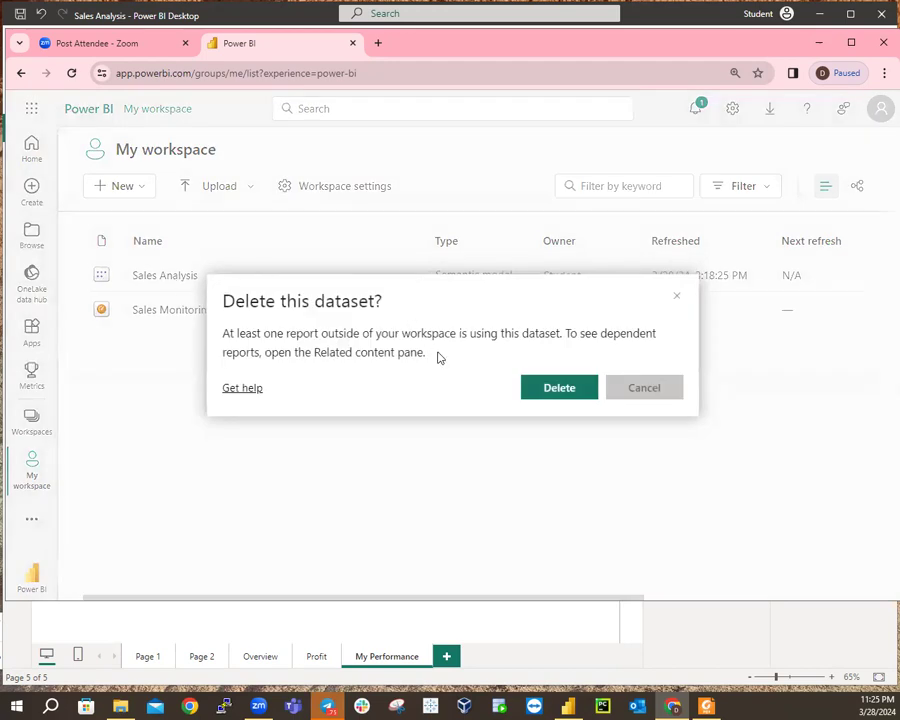
pyautogui.click(559, 394)
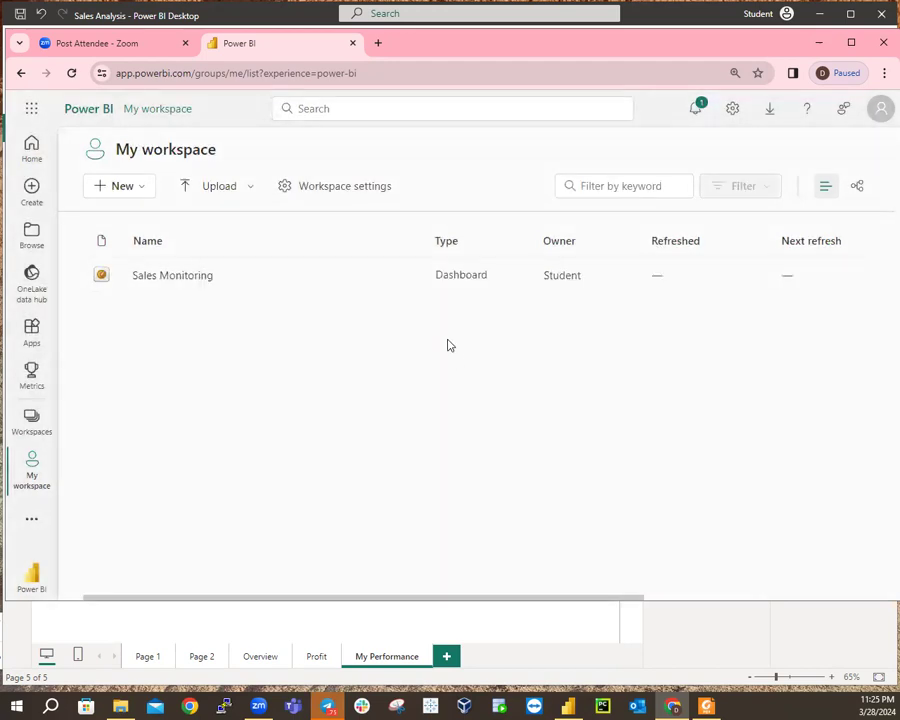
# Delete the Sales Monitoring dashboard from My workspace and open the list of workspaces.
pyautogui.moveTo(421, 283)
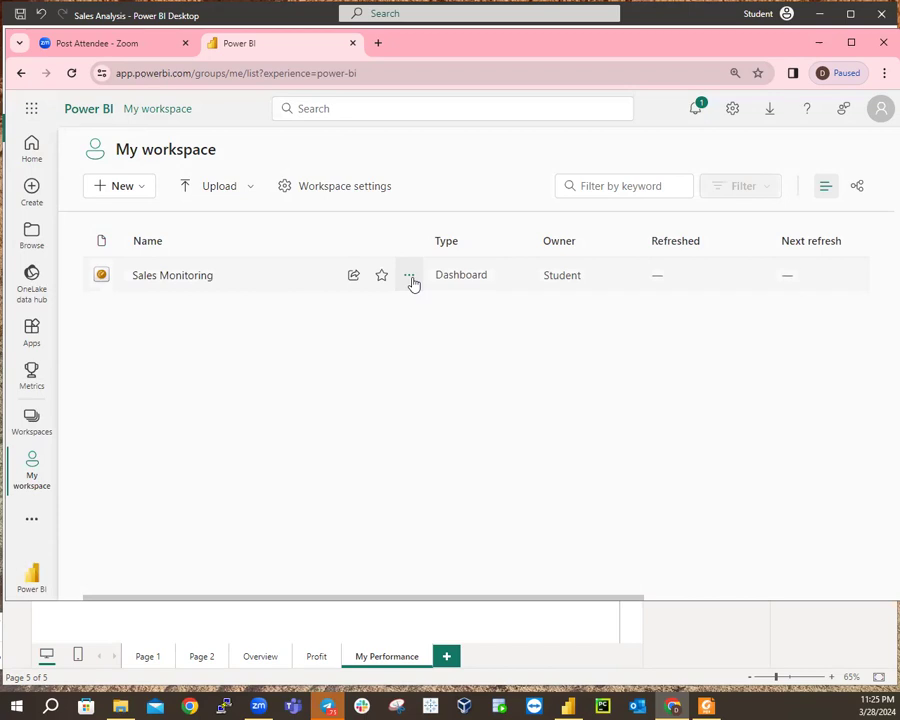
pyautogui.click(409, 277)
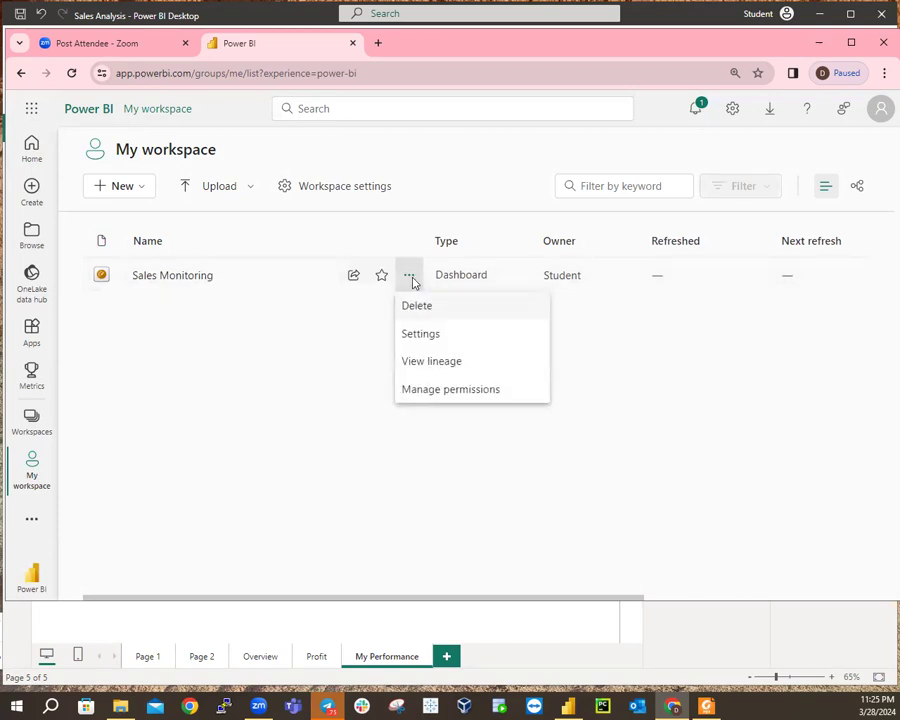
pyautogui.click(414, 310)
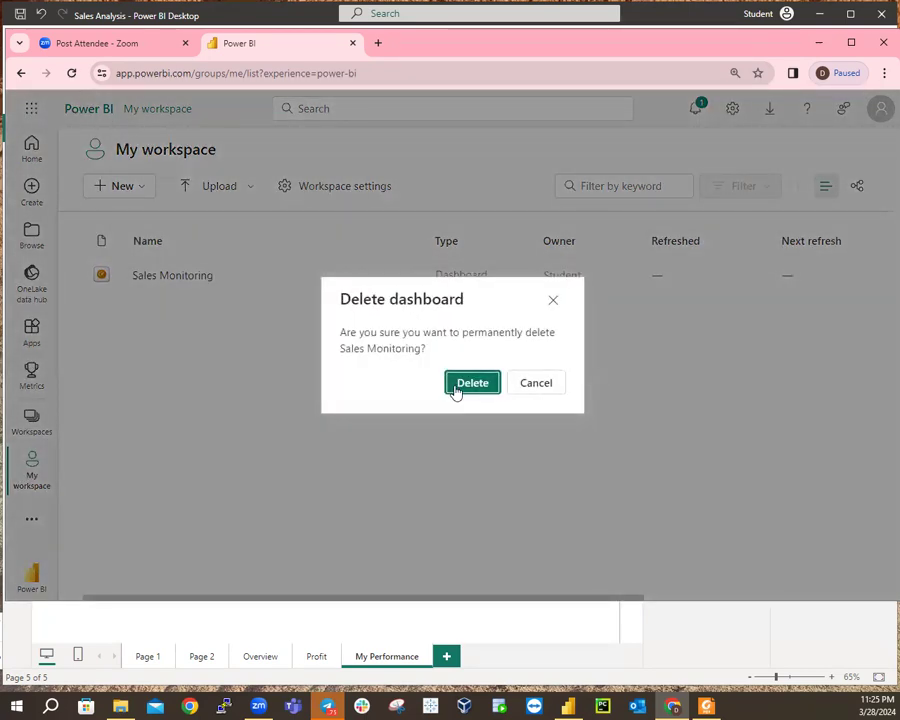
pyautogui.click(470, 384)
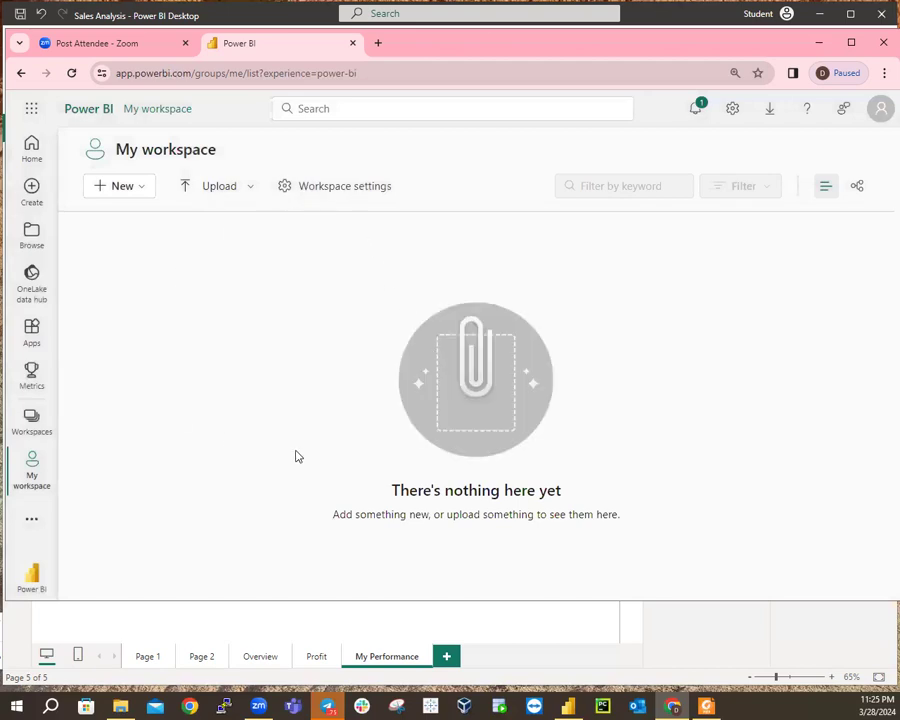
pyautogui.click(32, 420)
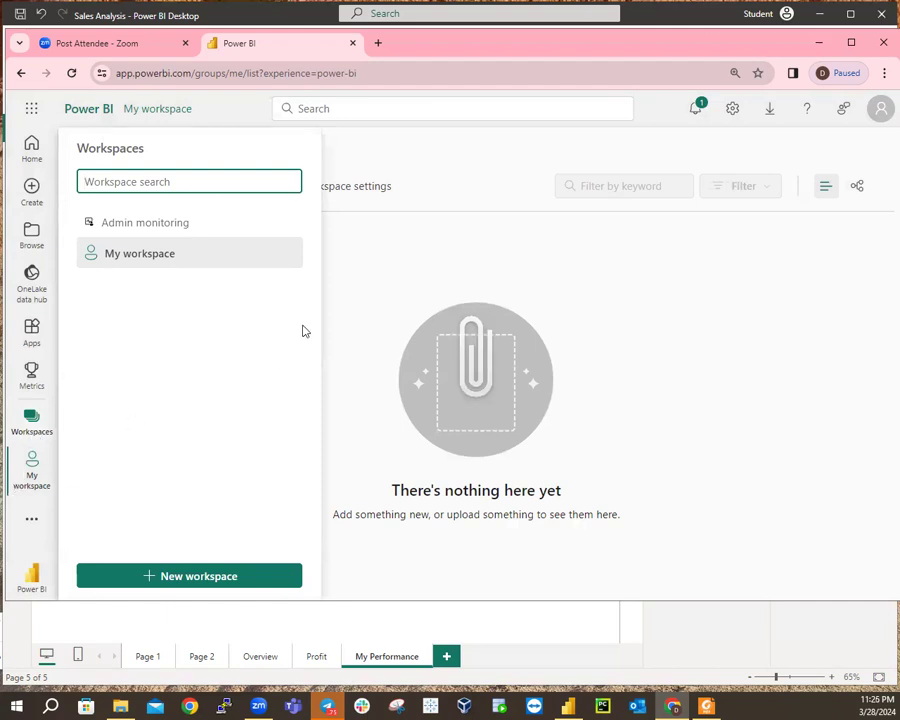
# Minimize Chrome to return to Power BI Desktop and review all report pages through My Performance, ending on Page 1.
pyautogui.click(819, 43)
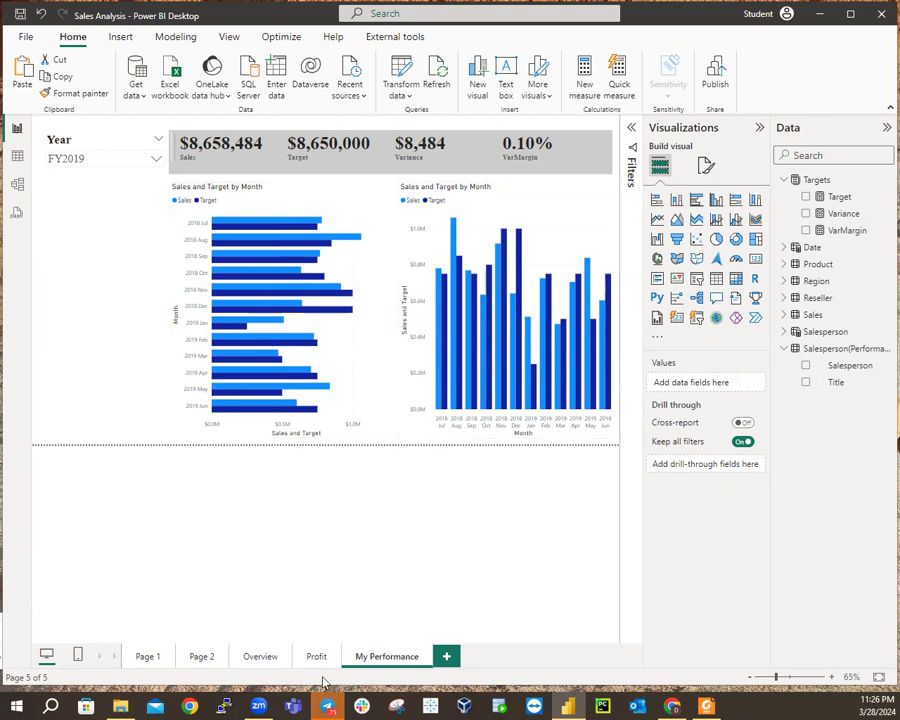
pyautogui.click(147, 658)
pyautogui.click(210, 658)
pyautogui.click(258, 660)
pyautogui.click(322, 660)
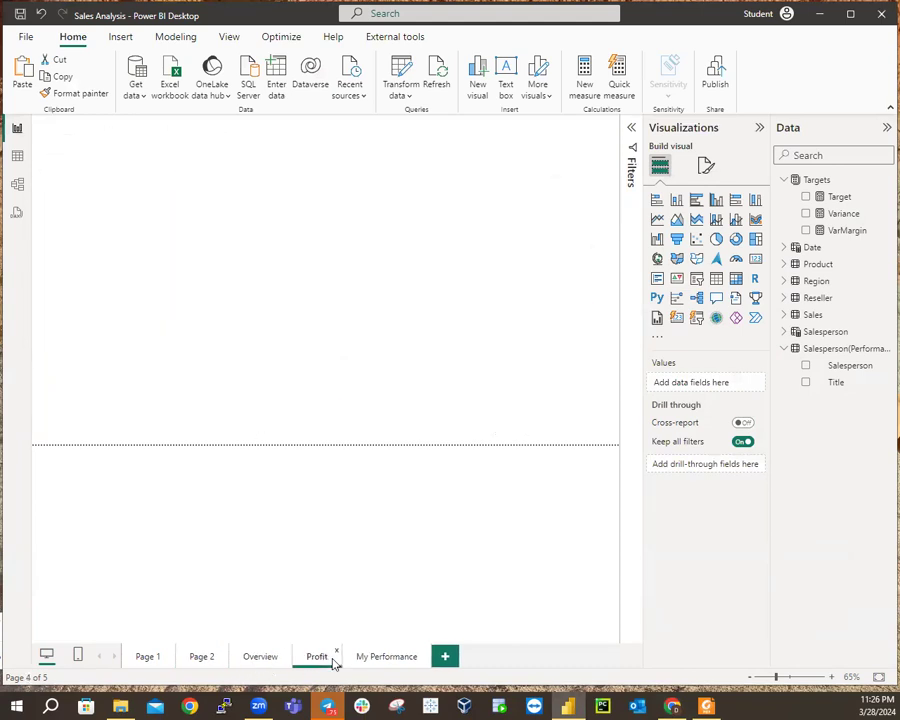
pyautogui.click(383, 663)
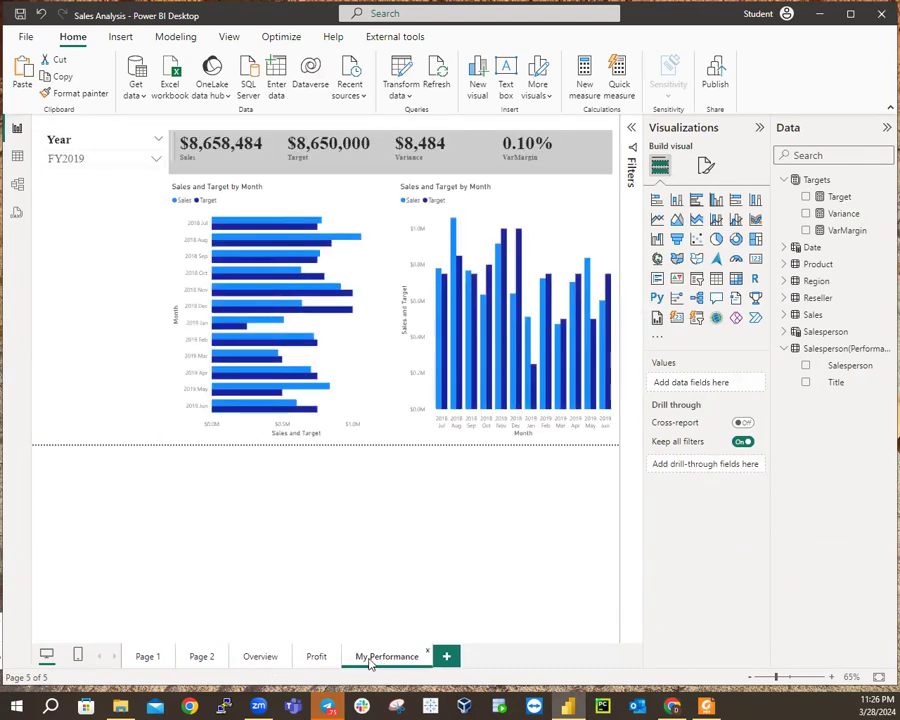
pyautogui.click(146, 657)
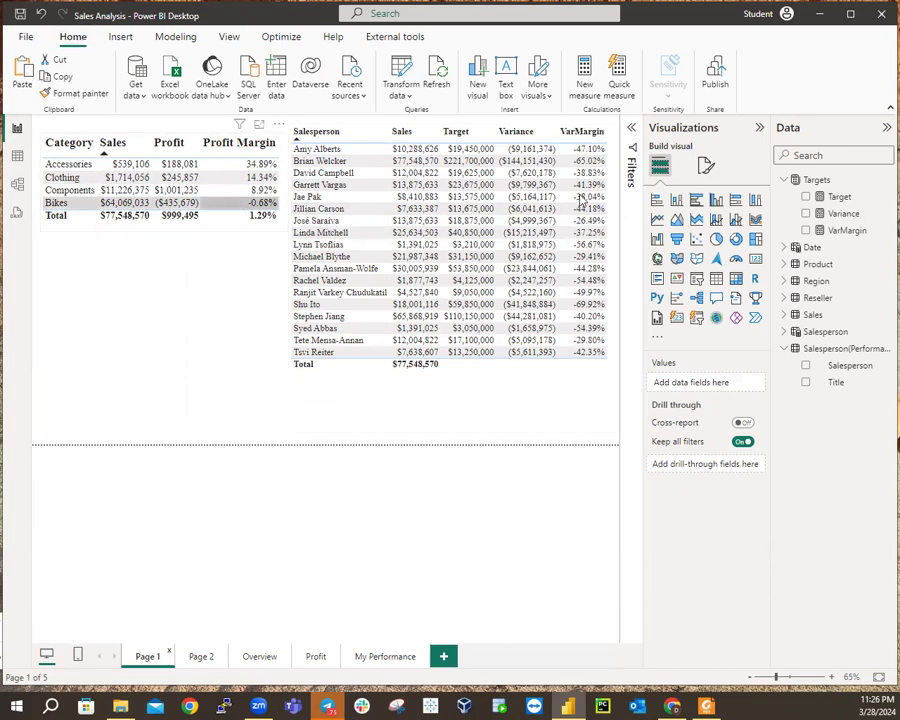
# Start publishing the report, cancel at the save prompt, and save the Sales Analysis file.
pyautogui.click(711, 86)
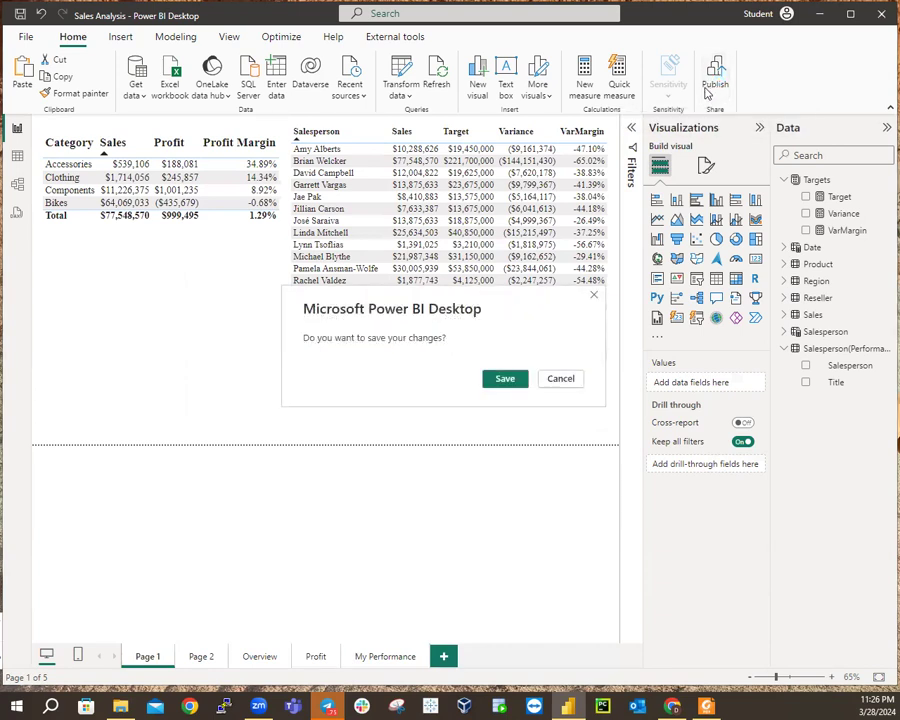
pyautogui.click(574, 379)
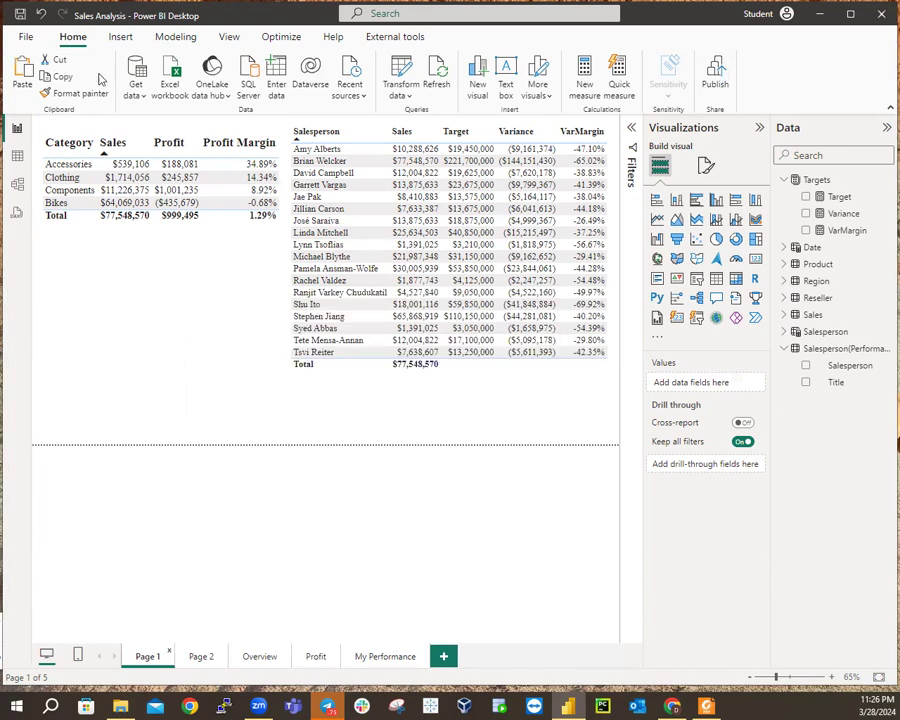
pyautogui.click(24, 35)
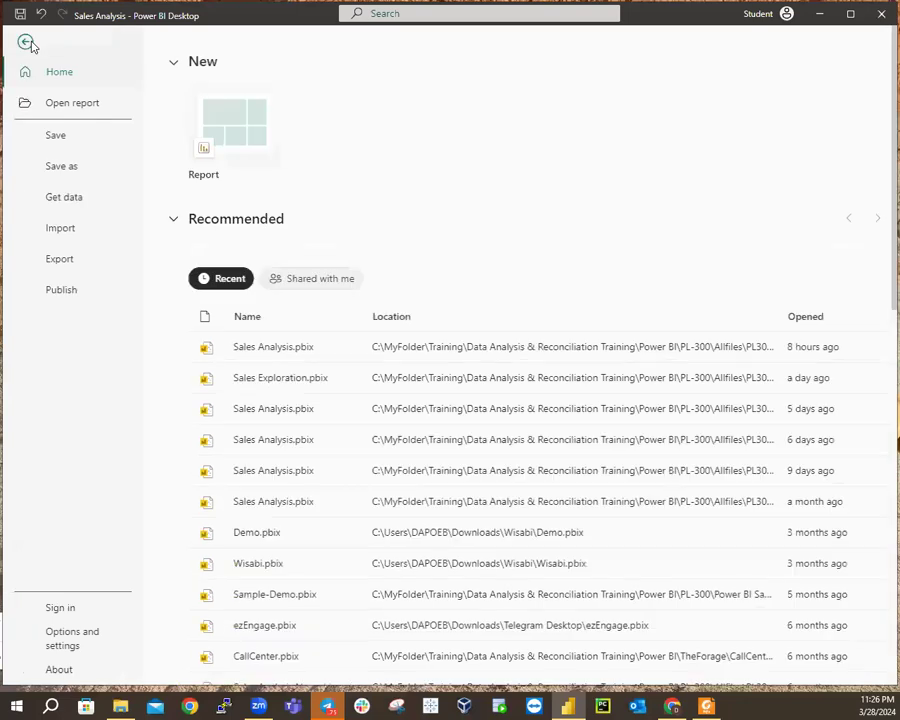
pyautogui.click(45, 137)
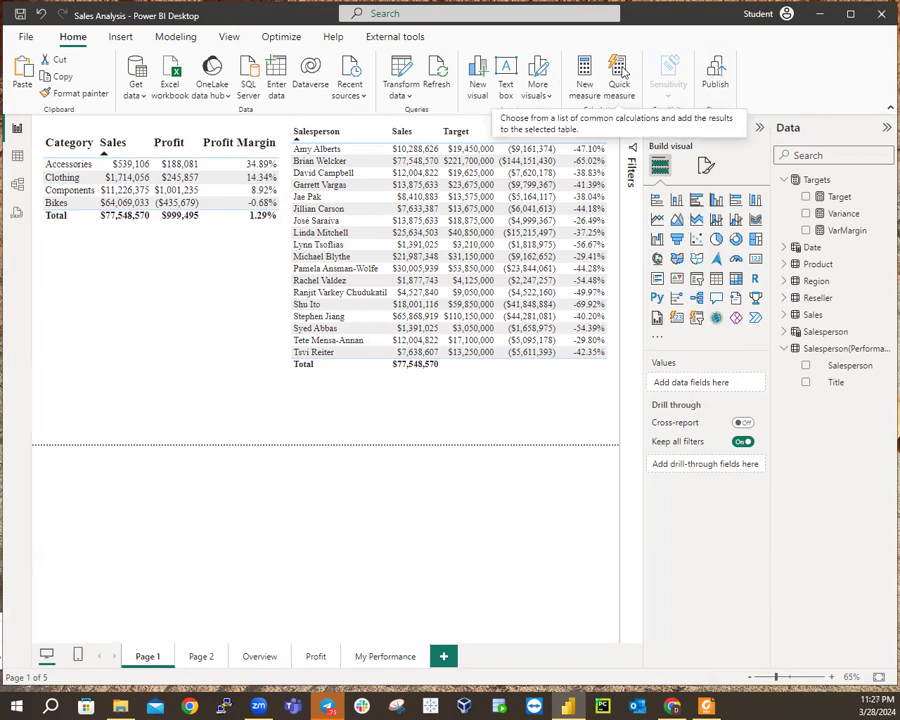
# Publish the Sales Analysis report to My workspace and dismiss the publishing confirmation.
pyautogui.click(718, 78)
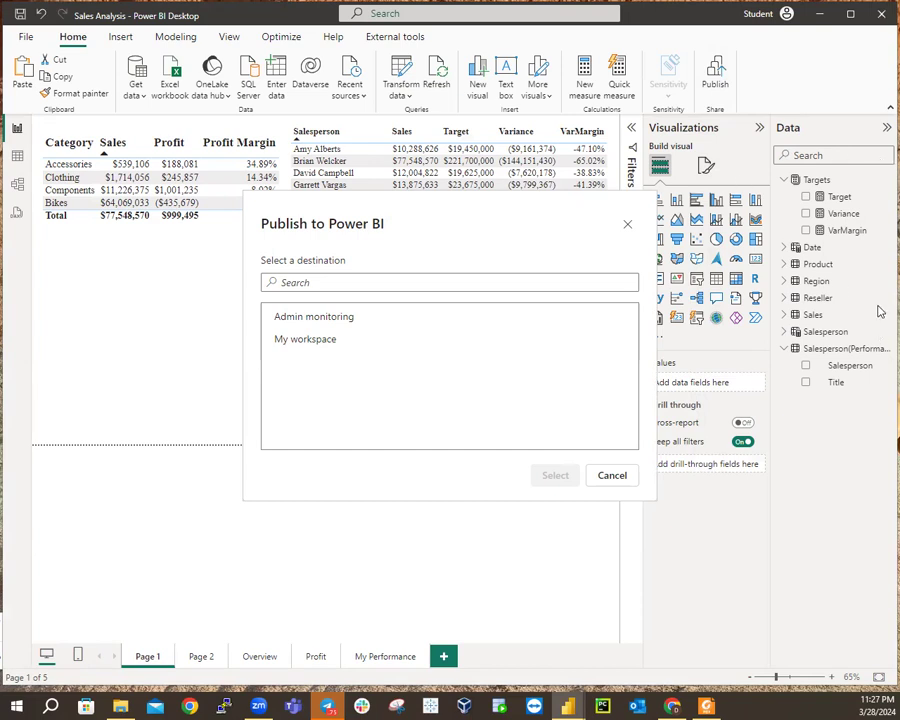
pyautogui.click(312, 343)
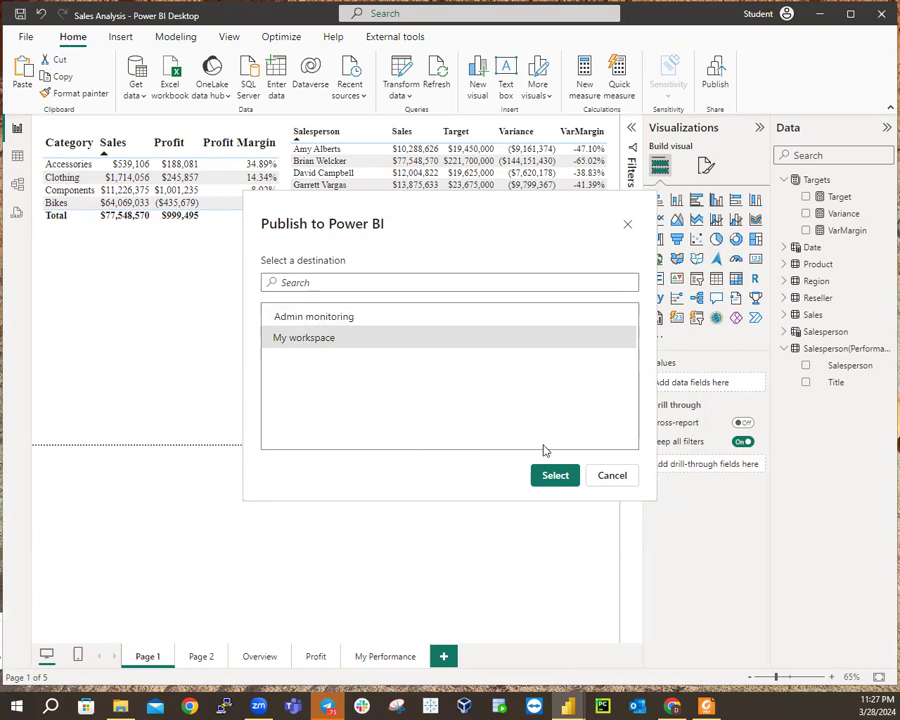
pyautogui.click(546, 478)
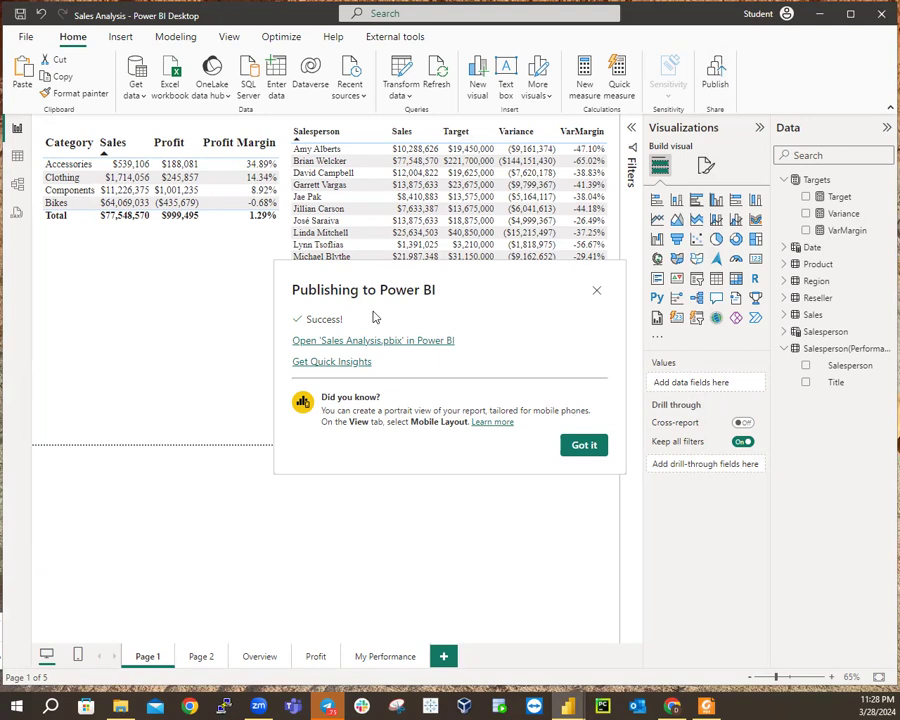
pyautogui.click(584, 445)
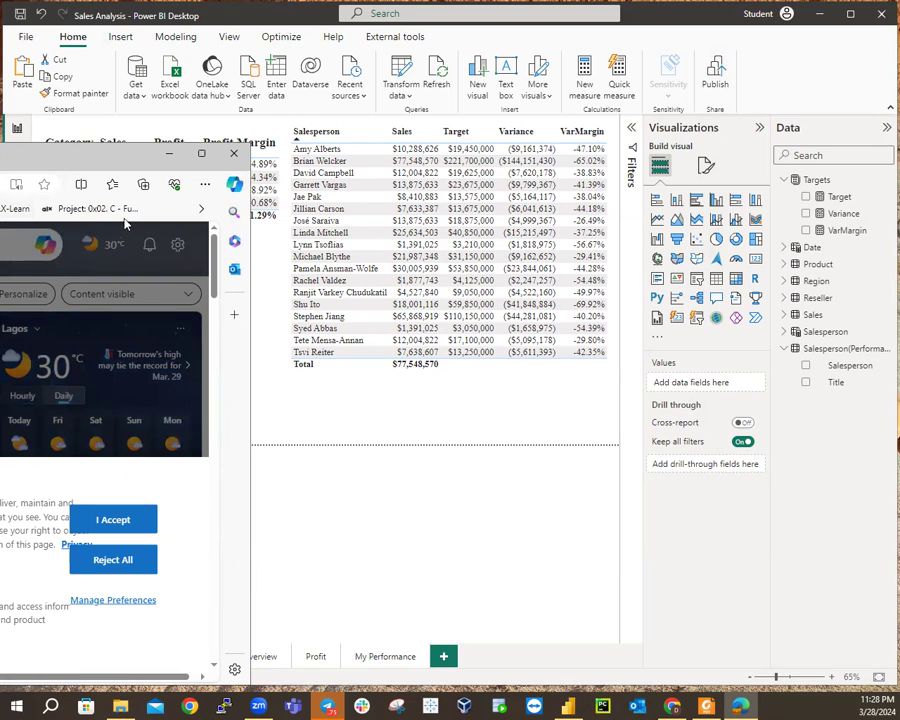
pyautogui.click(478, 175)
pyautogui.click(470, 170)
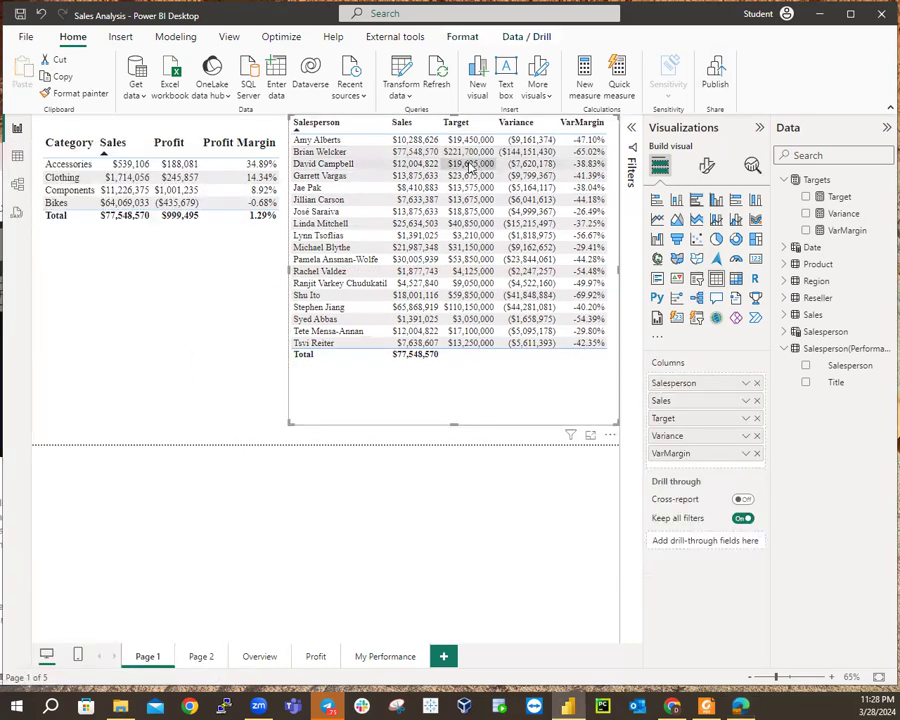
pyautogui.rightClick(443, 165)
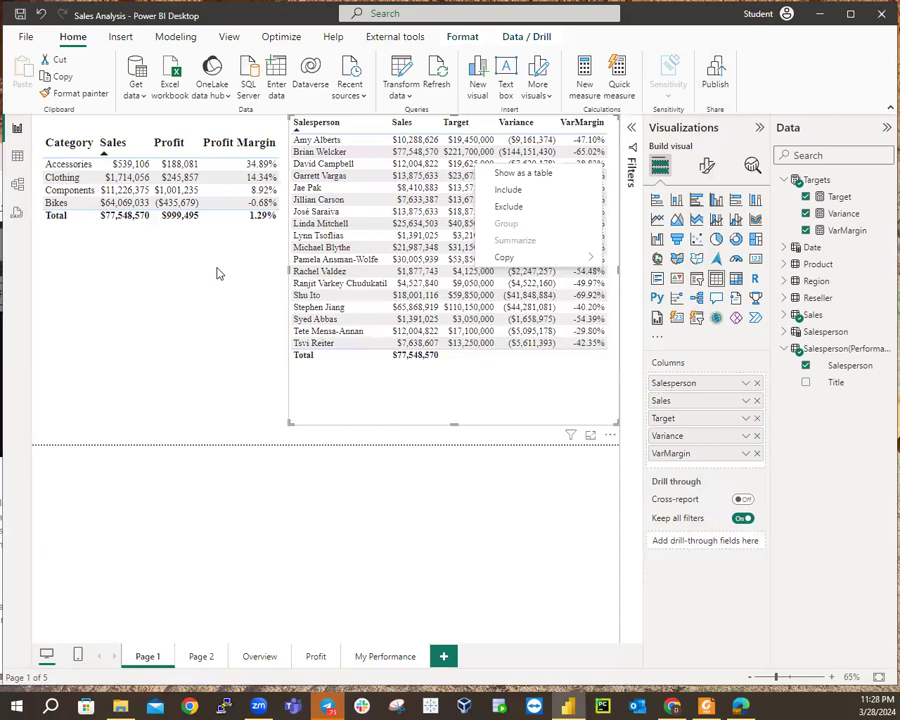
pyautogui.press('Escape')
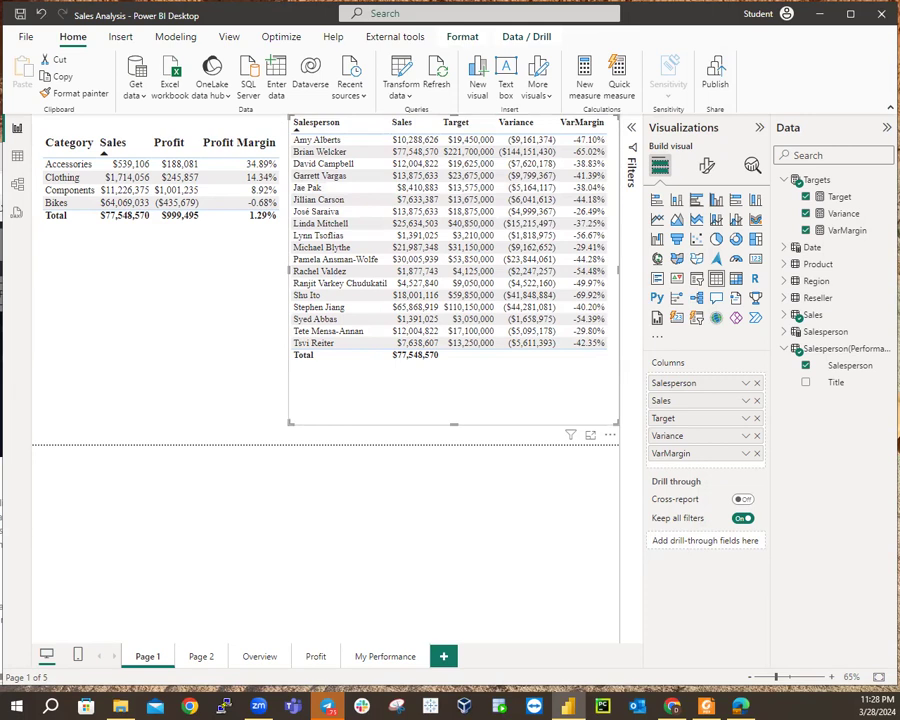
# Switch to Microsoft Edge, bring its window fully onto the screen and maximize it.
pyautogui.hotkey('alt', 'Tab')
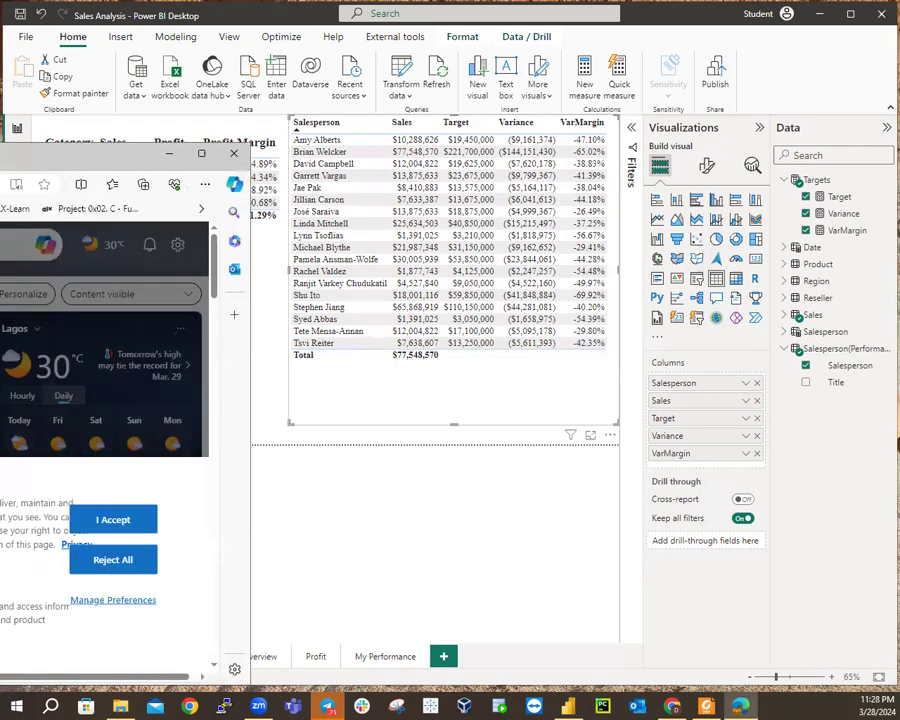
pyautogui.moveTo(87, 161); pyautogui.dragTo(565, 80)
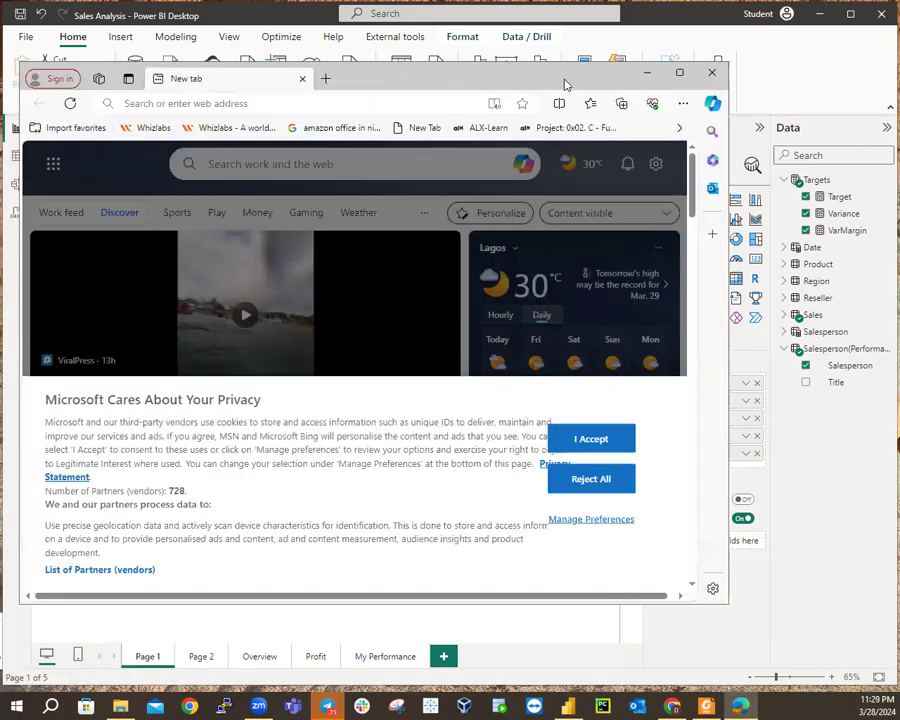
pyautogui.click(676, 75)
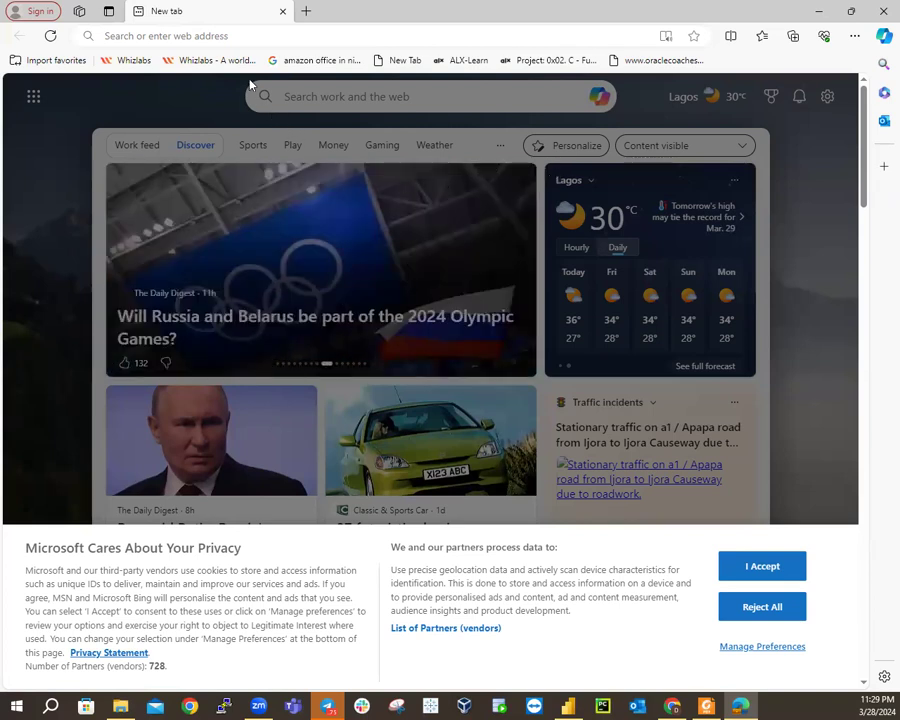
pyautogui.click(225, 34)
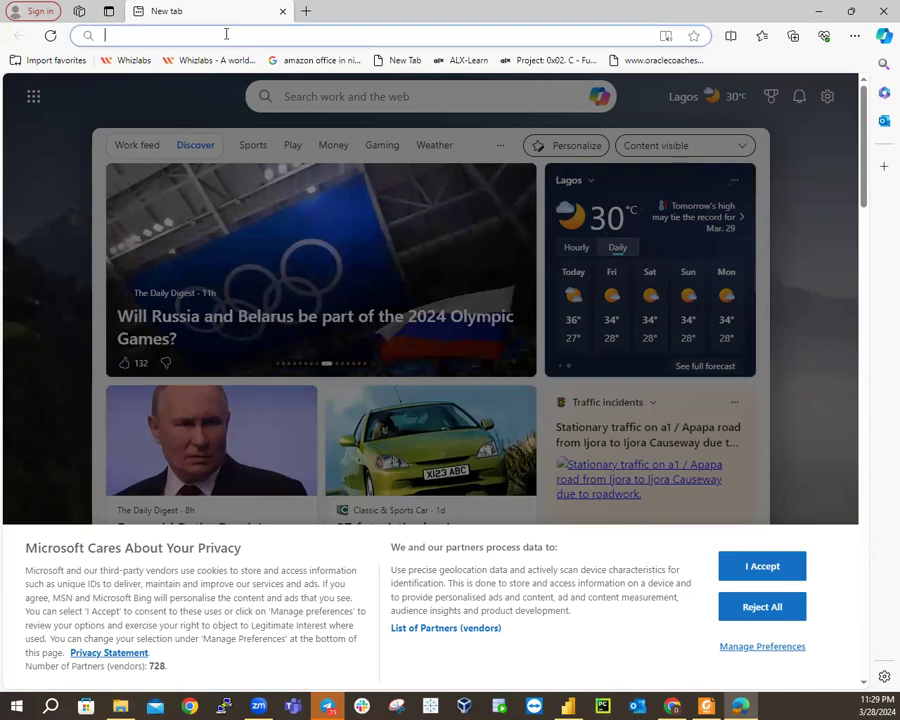
pyautogui.write('htt')
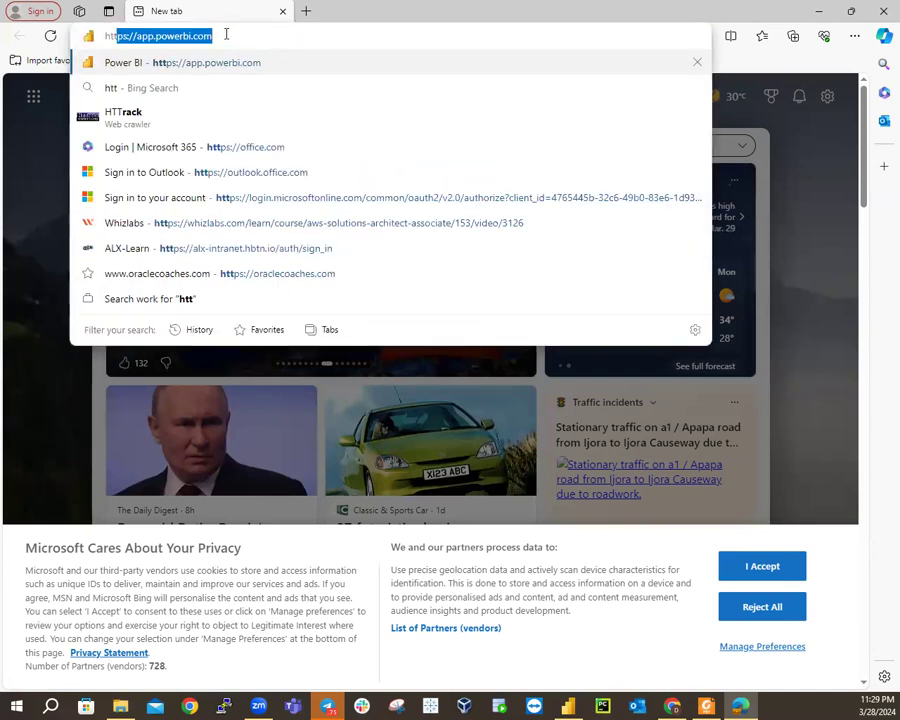
pyautogui.write('p')
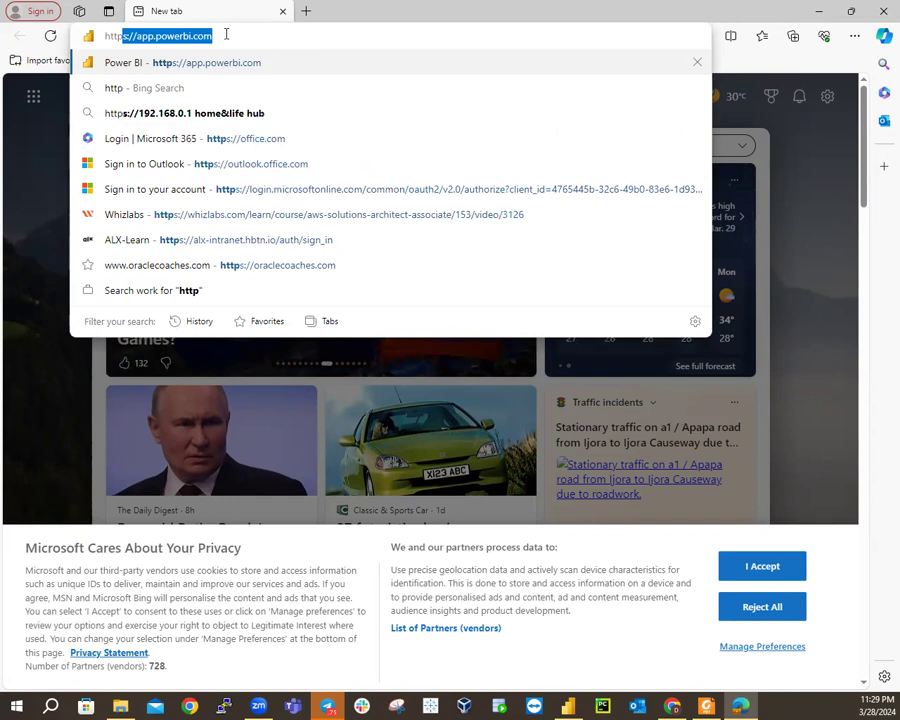
pyautogui.write('s')
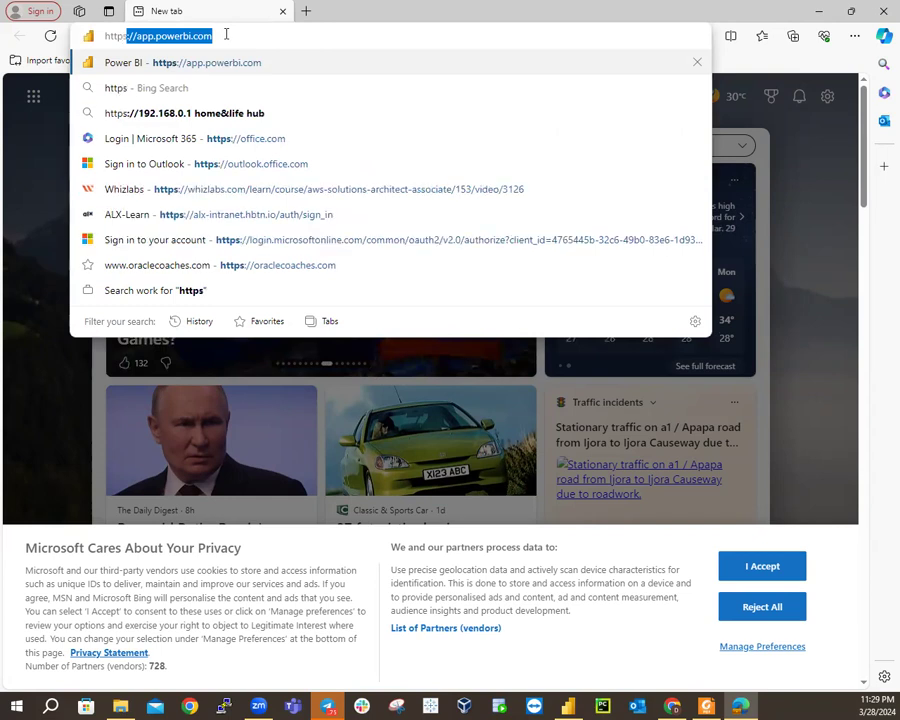
pyautogui.write('://')
pyautogui.press('End')
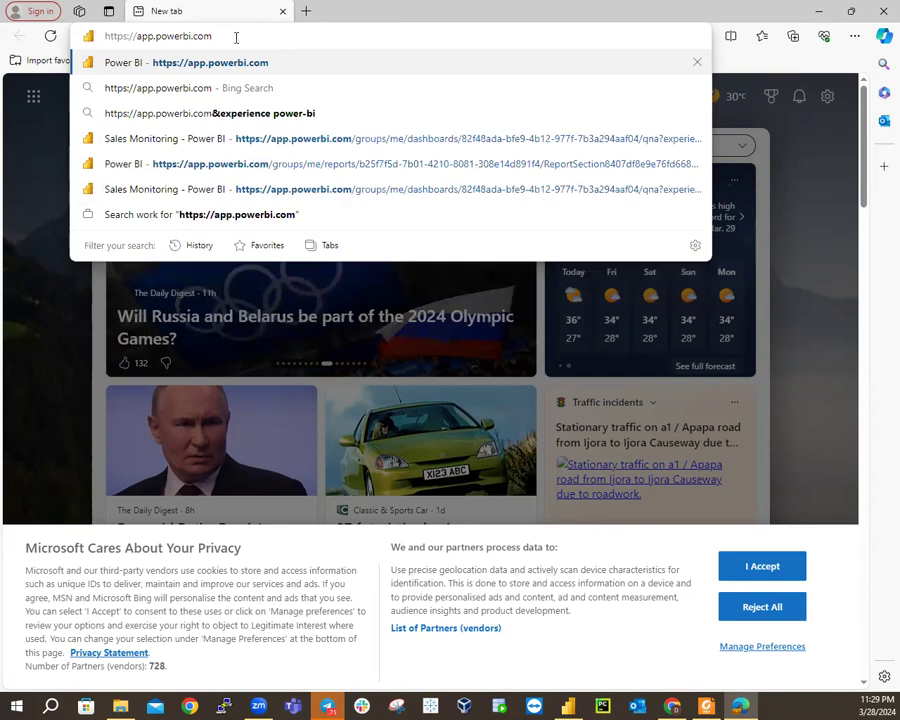
pyautogui.press('Return')
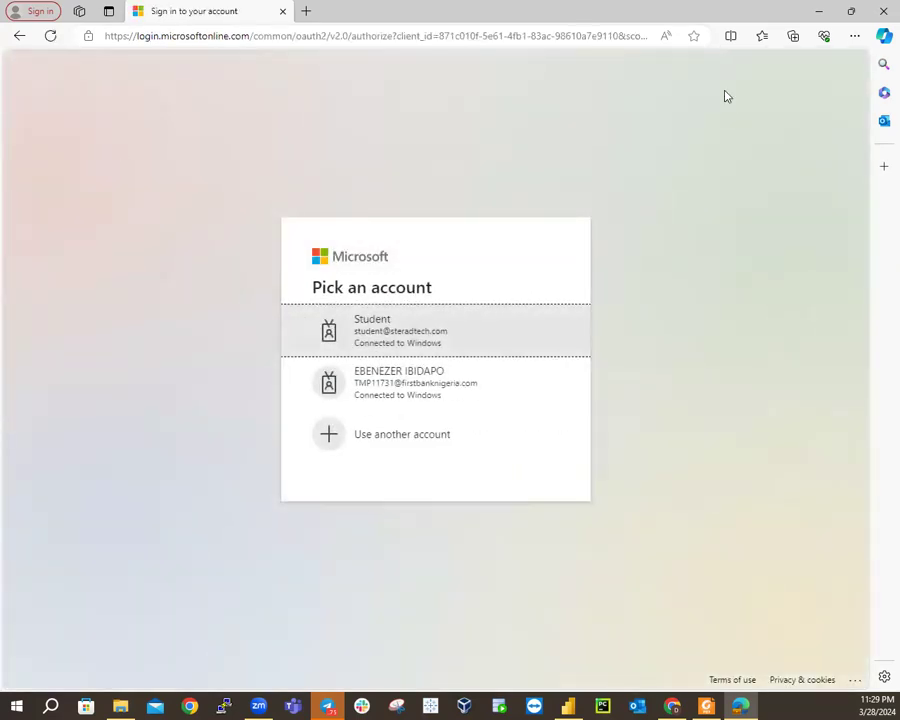
pyautogui.click(388, 336)
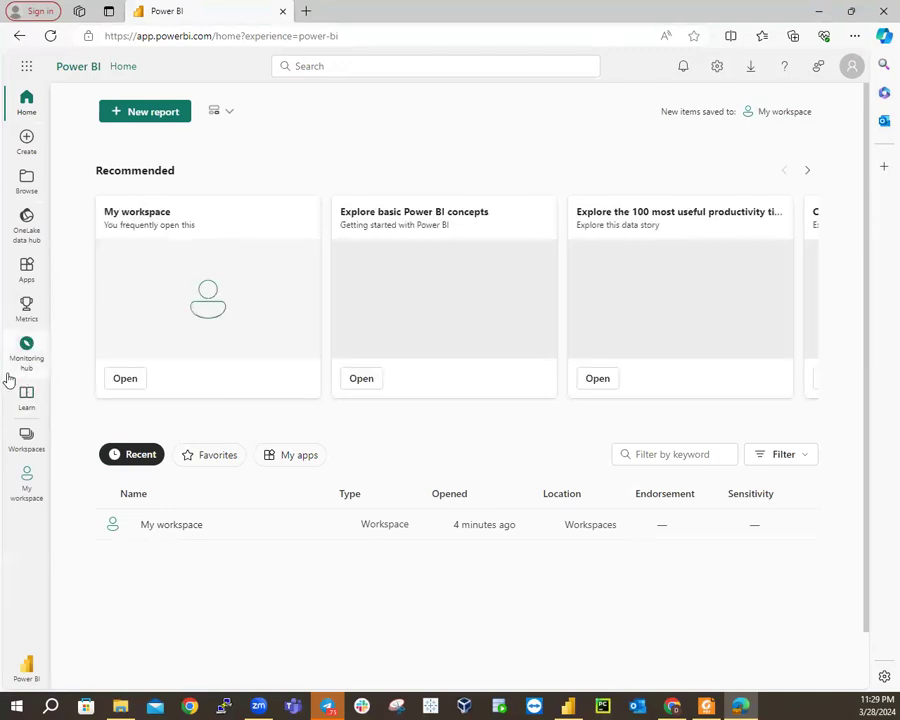
# Open the published Sales Analysis report from My workspace.
pyautogui.click(29, 484)
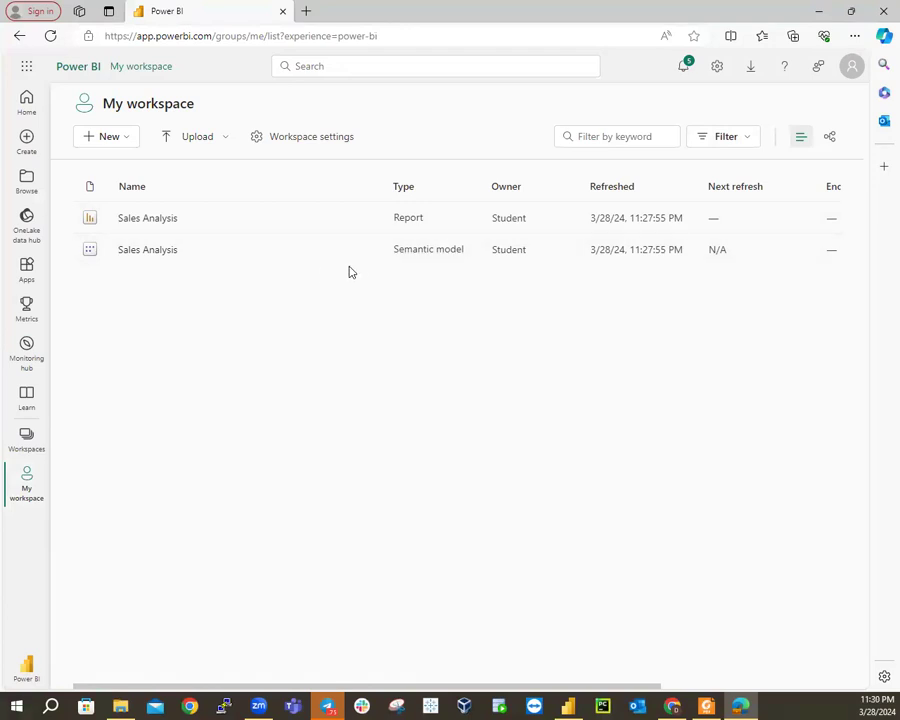
pyautogui.moveTo(369, 256)
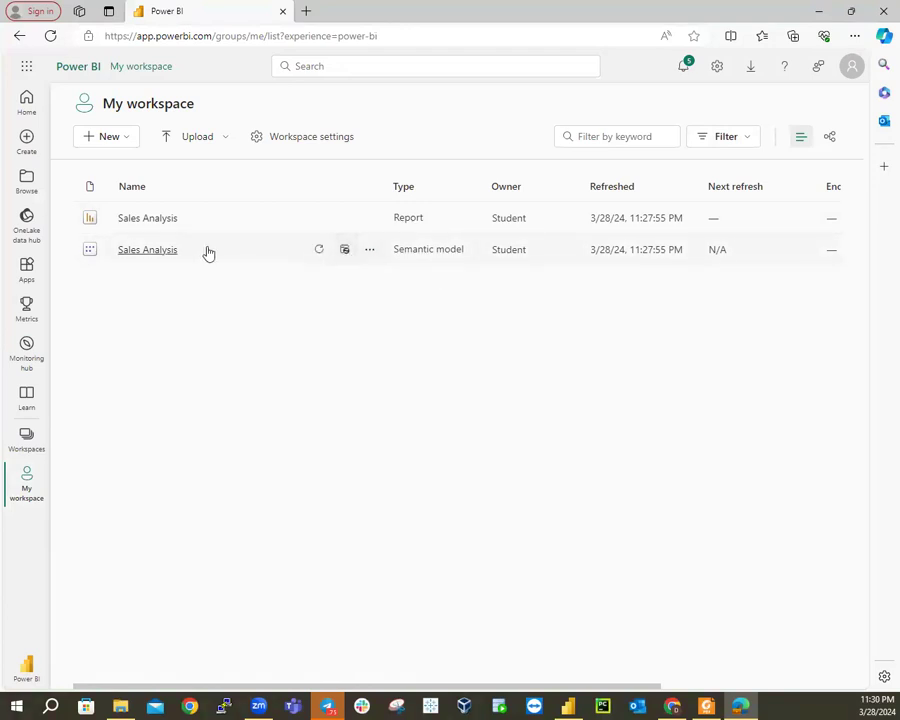
pyautogui.click(150, 220)
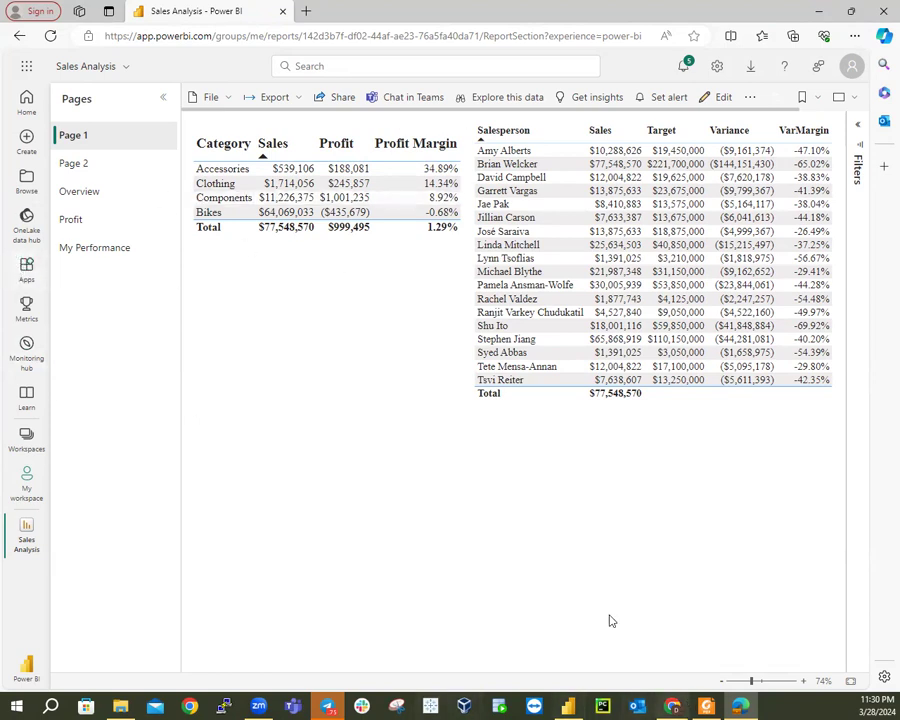
# Compare the published report with Power BI Desktop, then view its Page 2, Overview, Profit and My Performance pages in the browser.
pyautogui.click(568, 706)
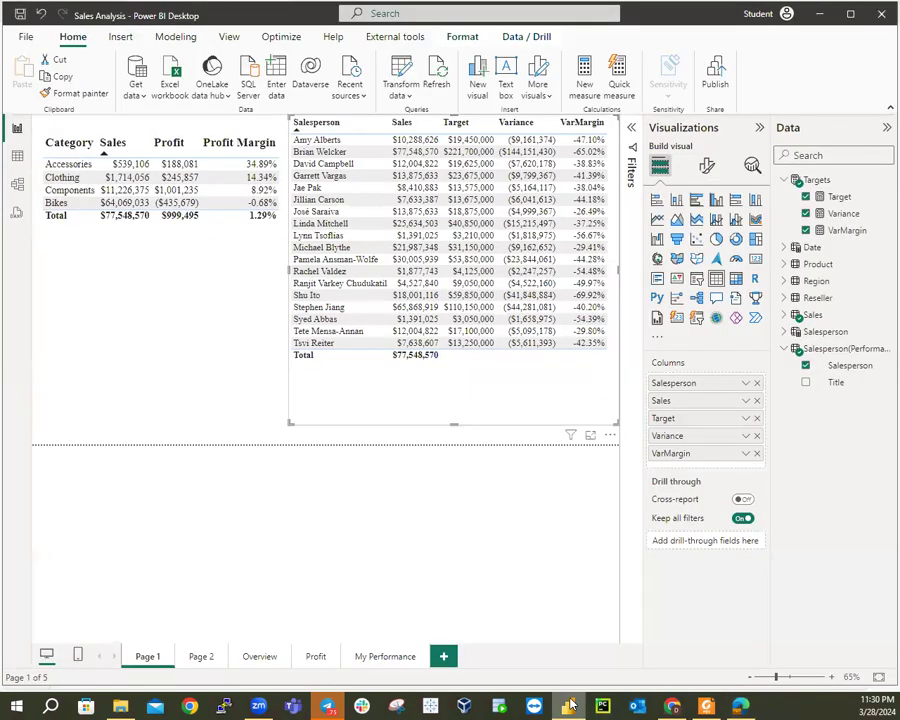
pyautogui.click(568, 706)
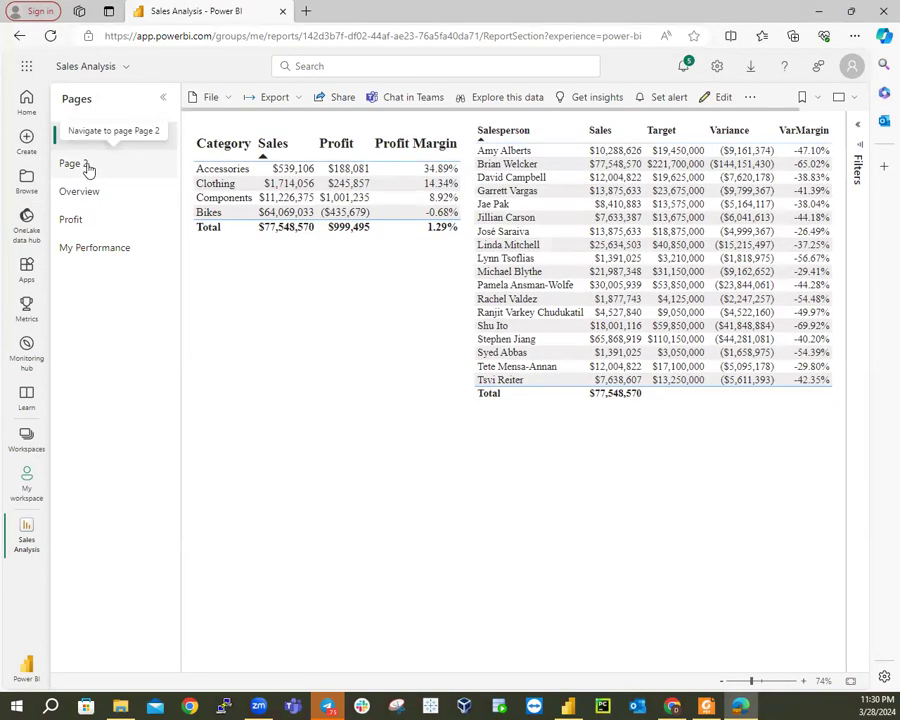
pyautogui.click(88, 167)
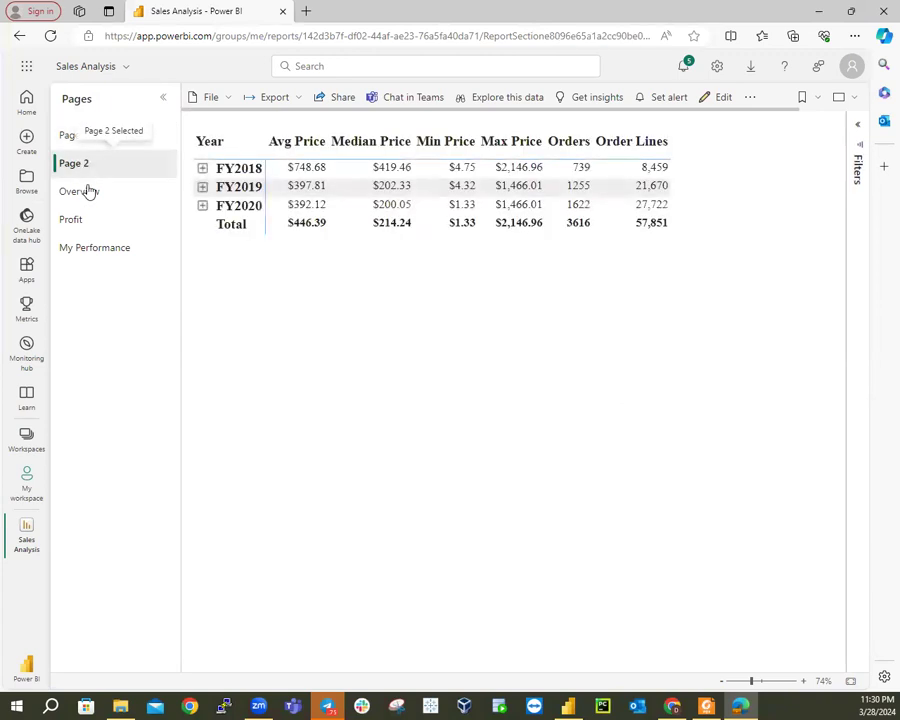
pyautogui.click(88, 196)
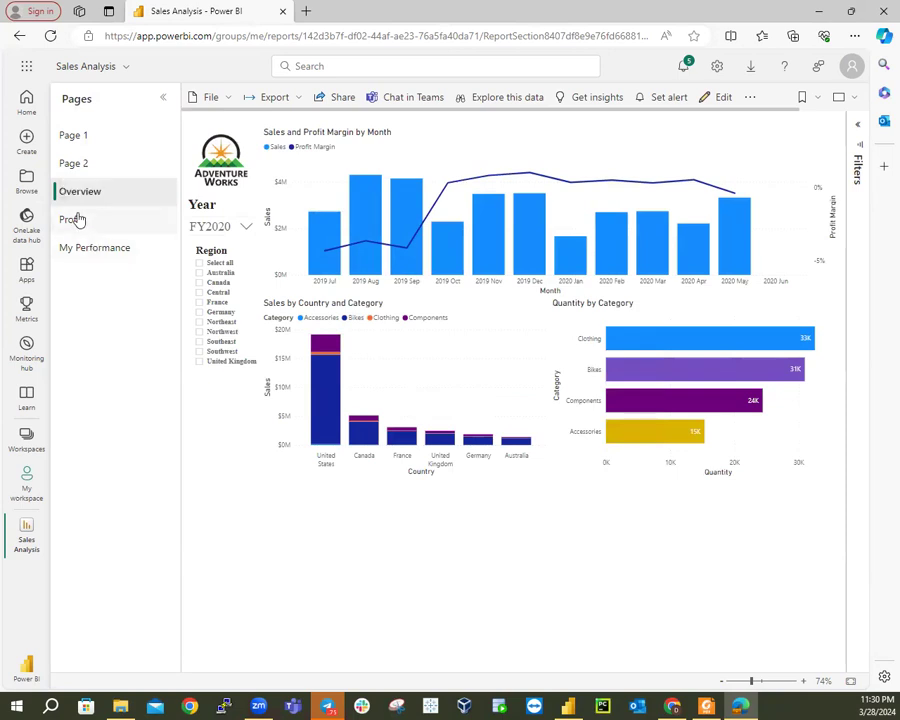
pyautogui.click(77, 220)
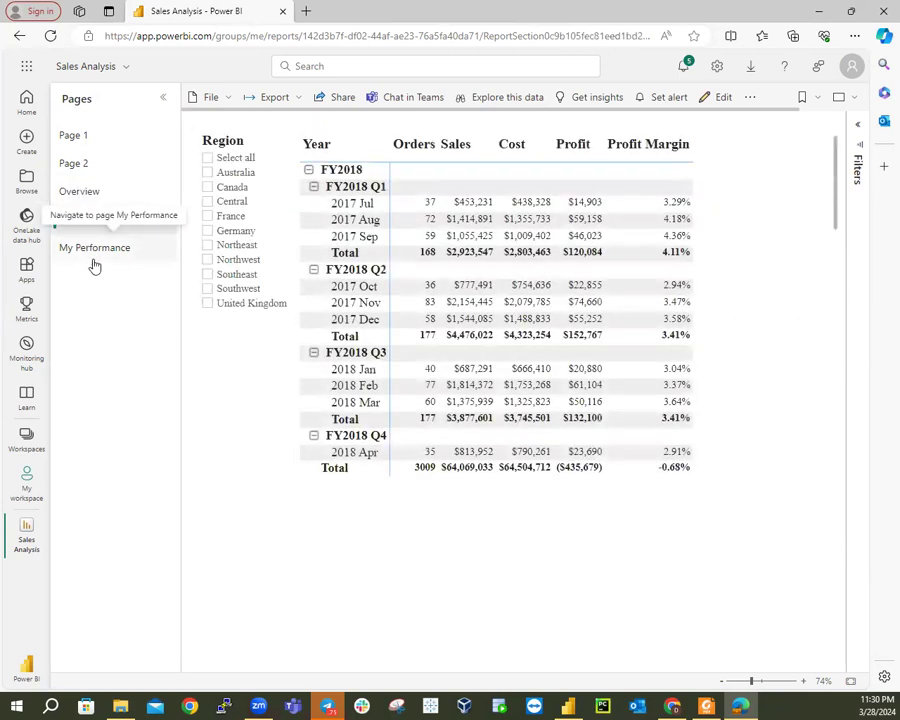
pyautogui.click(124, 257)
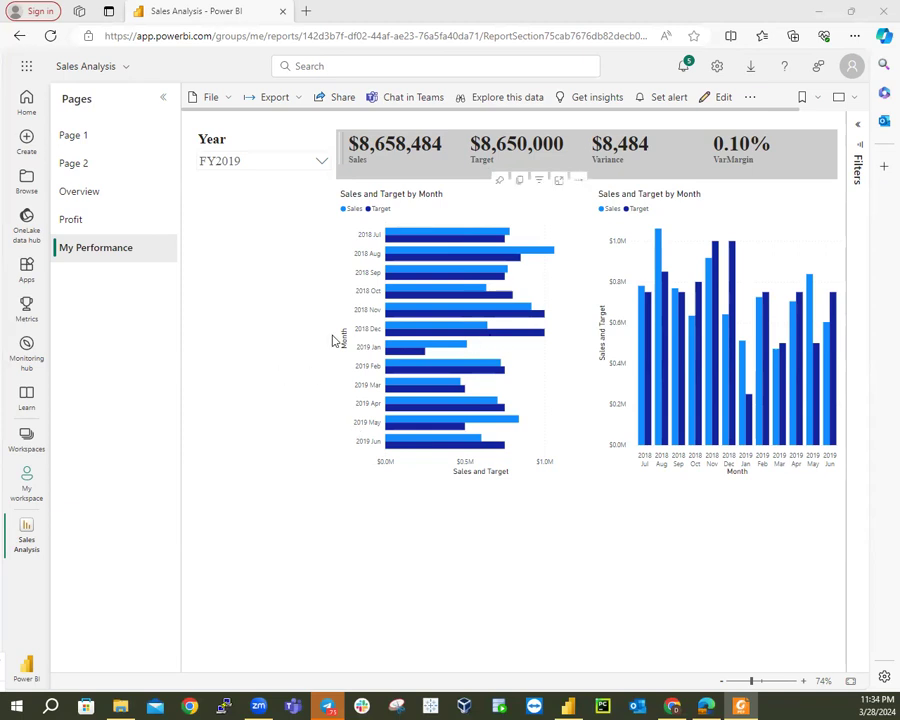
# Review the published report pages in reverse order from Profit through Overview and Page 2 to Page 1.
pyautogui.click(86, 220)
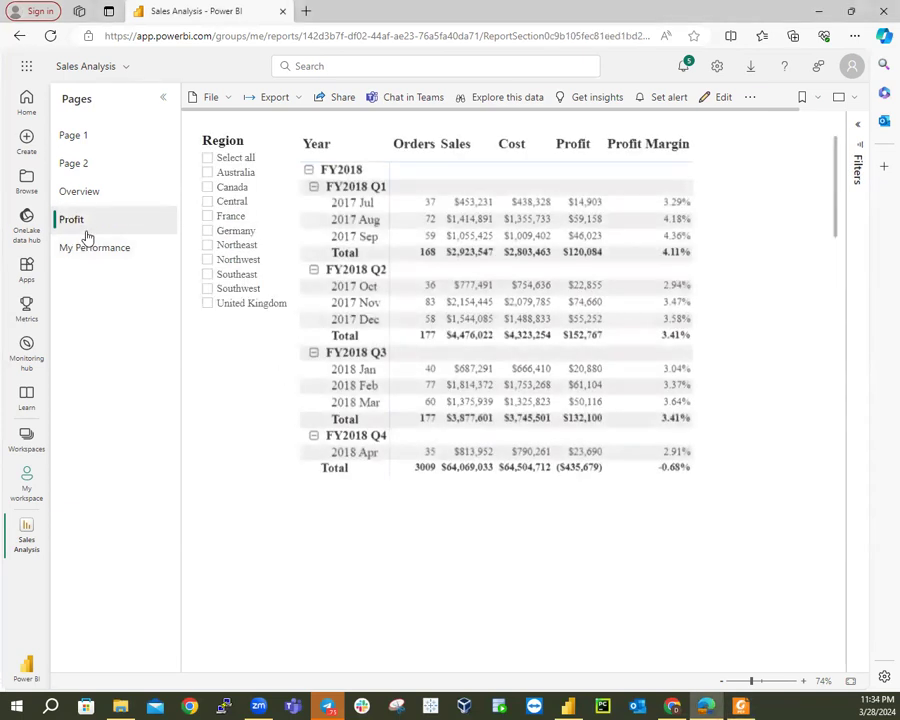
pyautogui.click(88, 202)
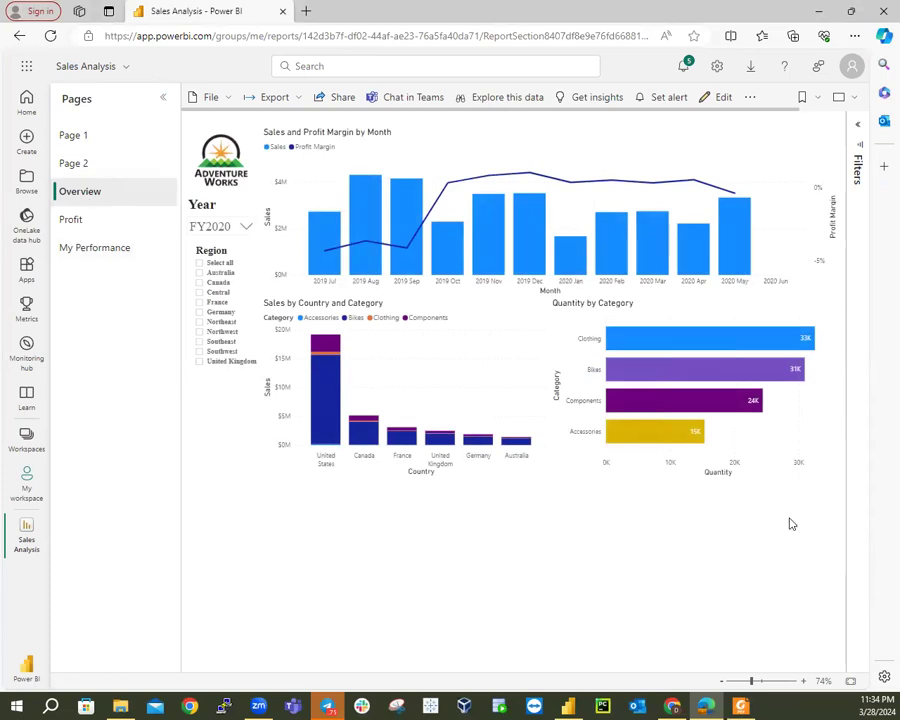
pyautogui.click(80, 170)
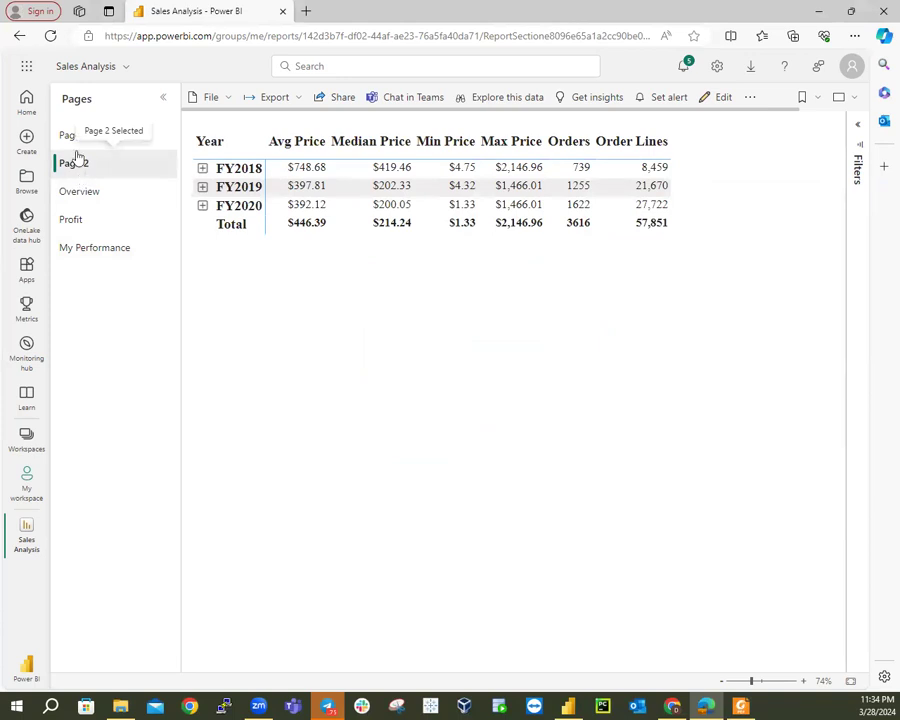
pyautogui.click(74, 144)
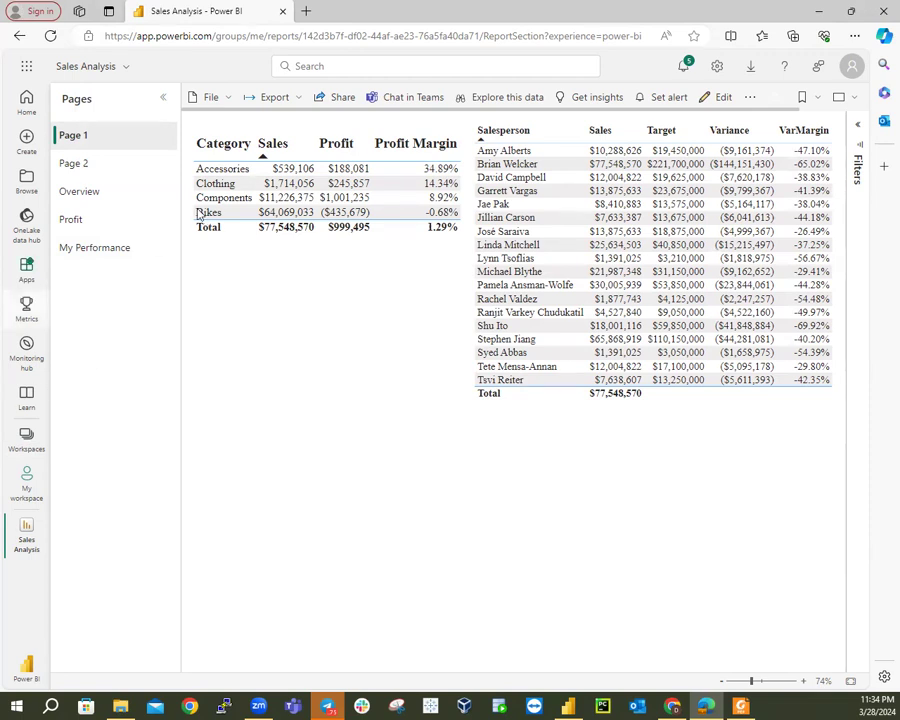
# Compare the Year slicers on the Overview and My Performance pages, ending on My Performance.
pyautogui.click(80, 194)
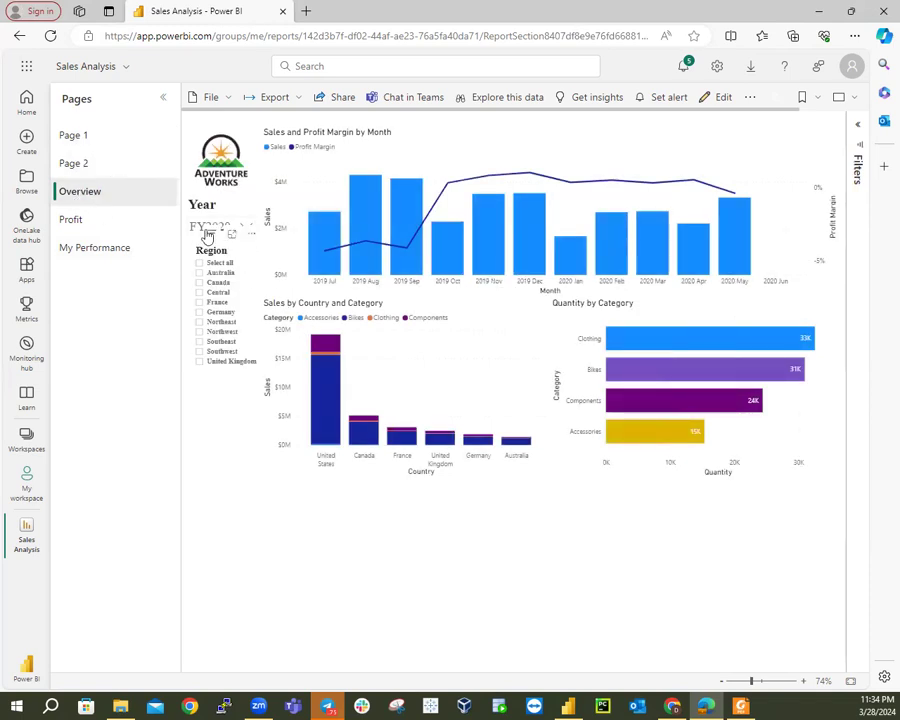
pyautogui.moveTo(207, 233)
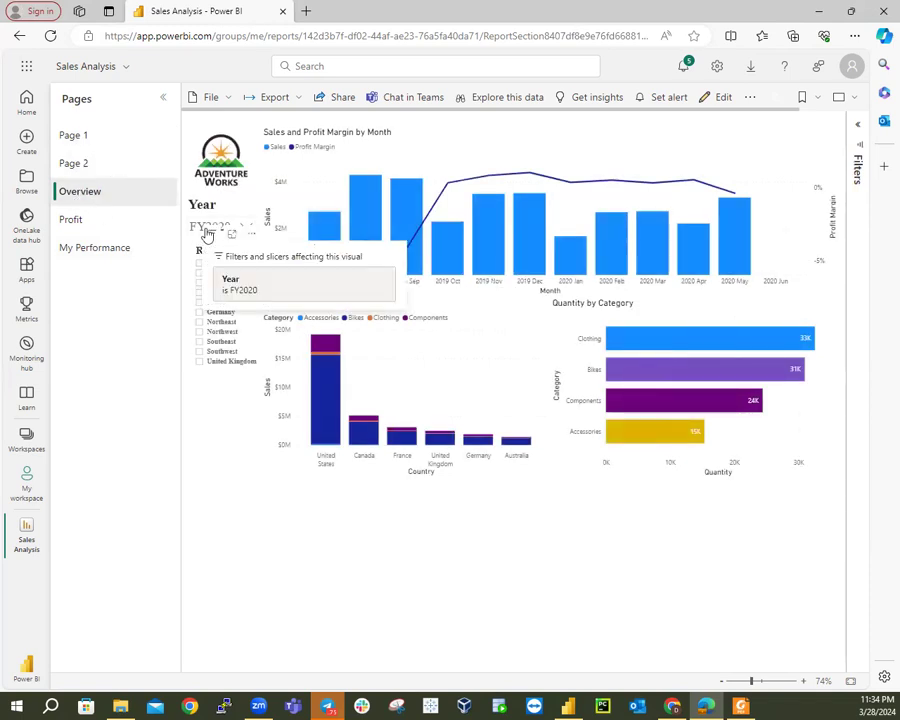
pyautogui.click(116, 248)
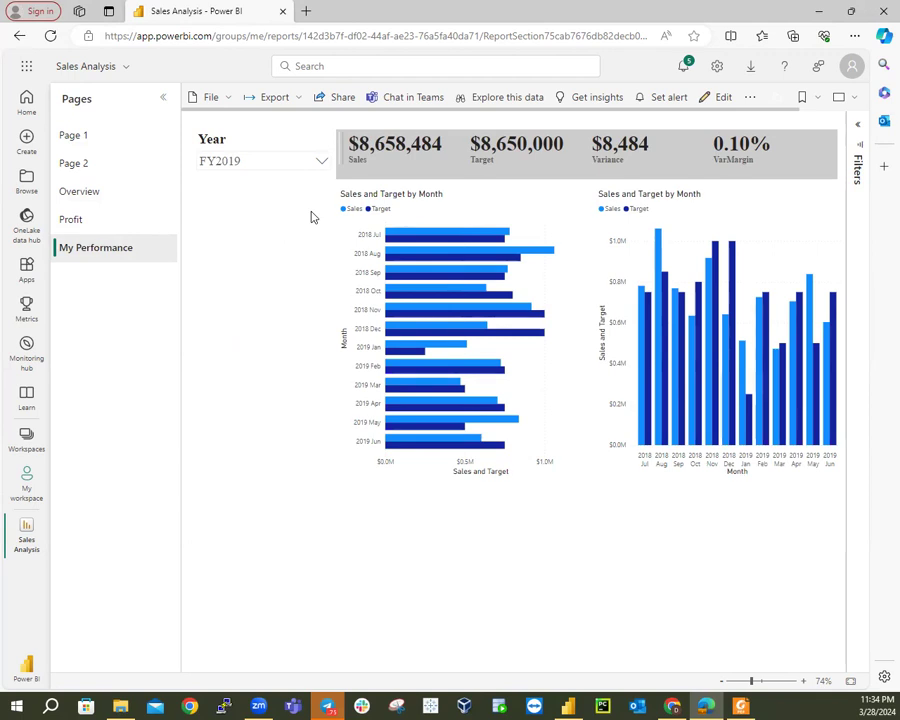
pyautogui.click(77, 194)
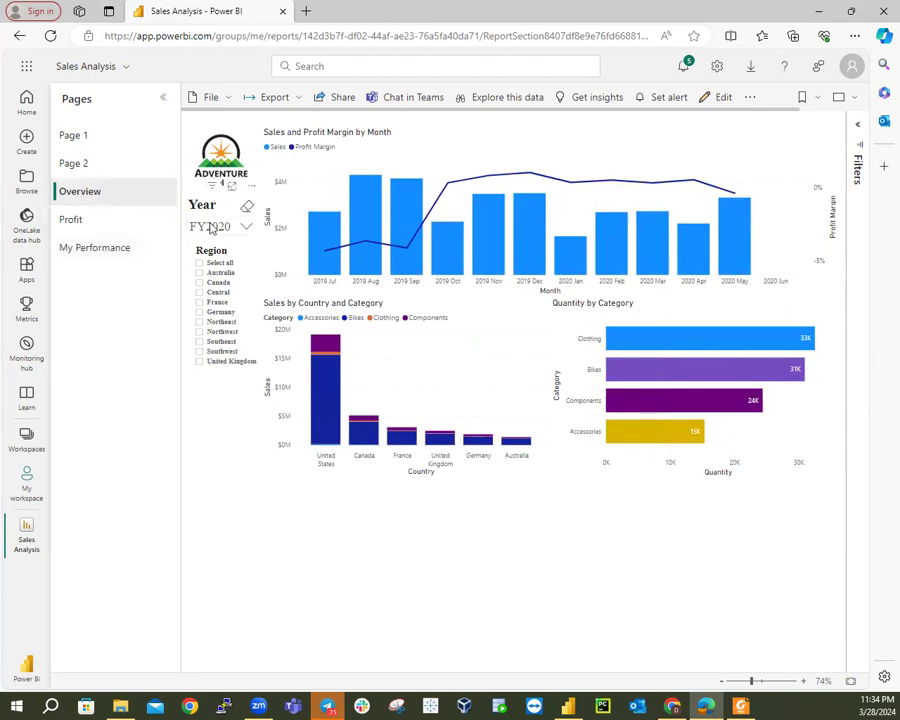
pyautogui.click(93, 256)
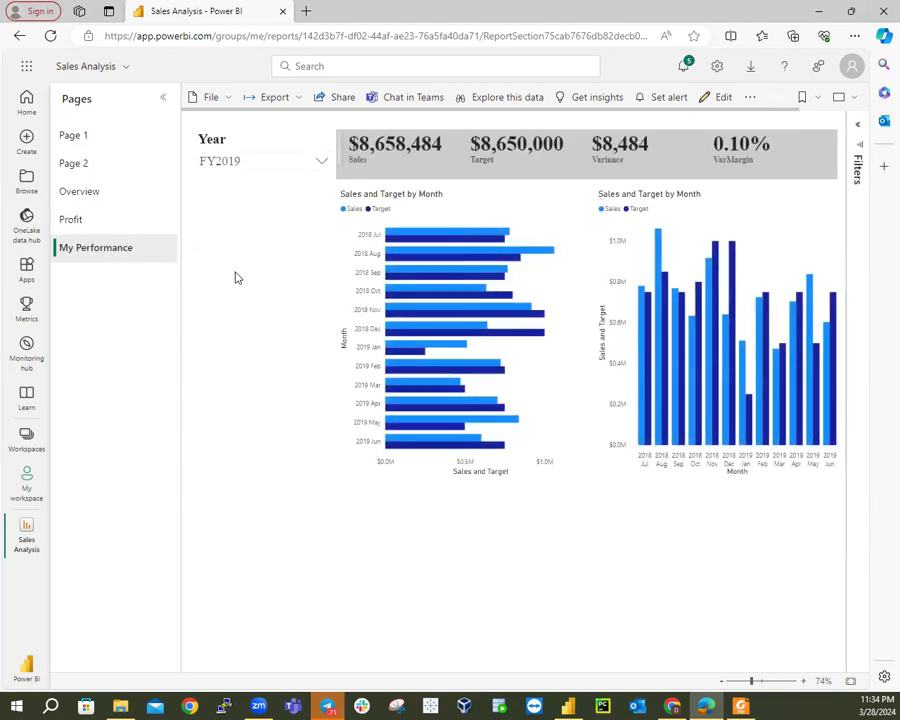
# Compare the published report's Region slicers by filtering the Overview page to Australia and the Profit page to Germany, ending on Overview.
pyautogui.click(90, 201)
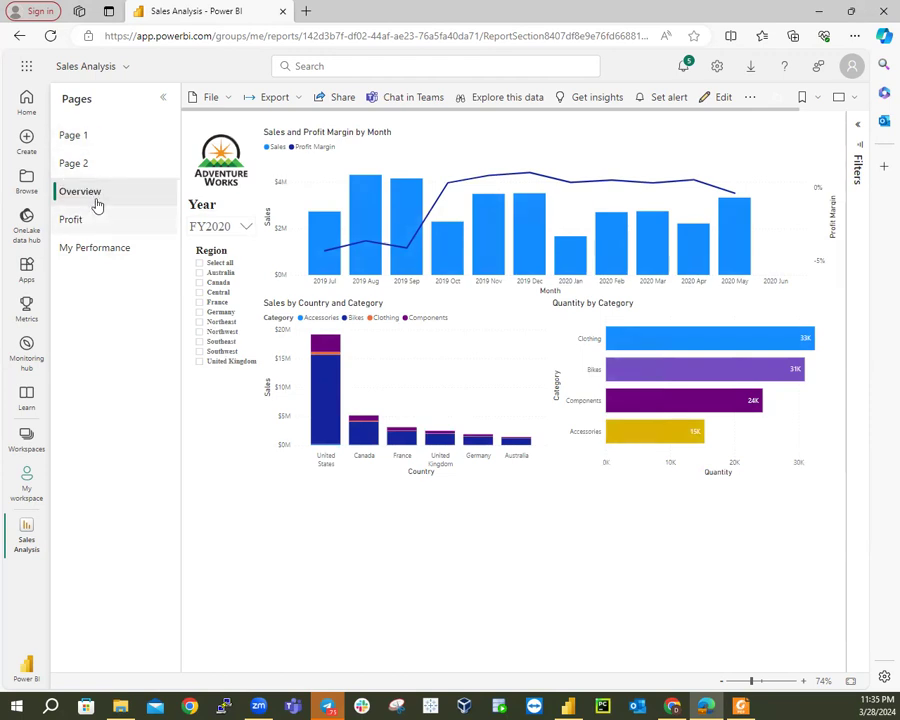
pyautogui.click(100, 200)
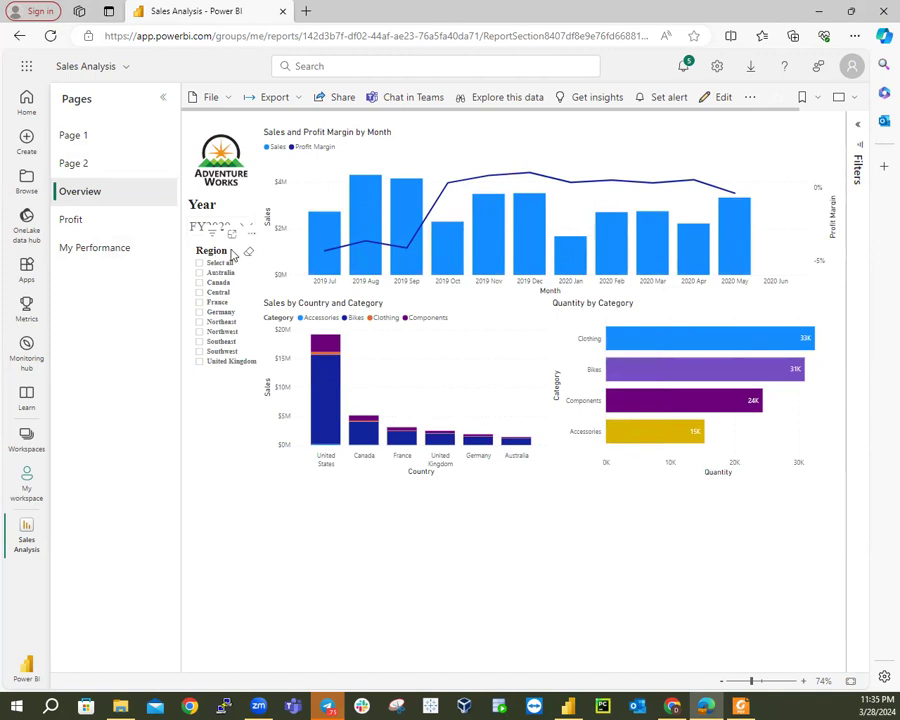
pyautogui.click(222, 272)
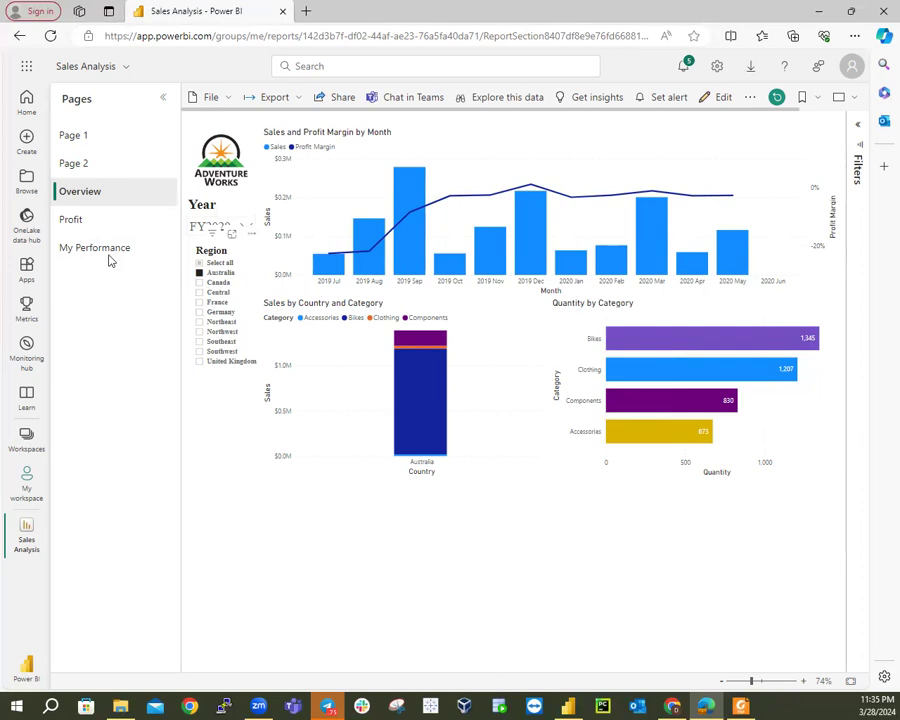
pyautogui.click(84, 222)
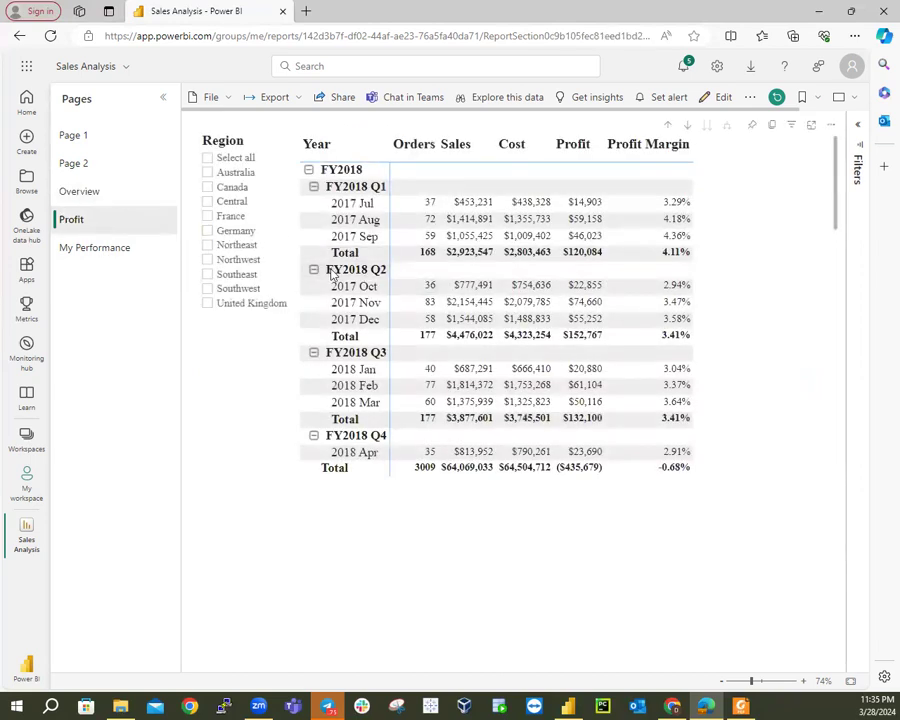
pyautogui.click(222, 236)
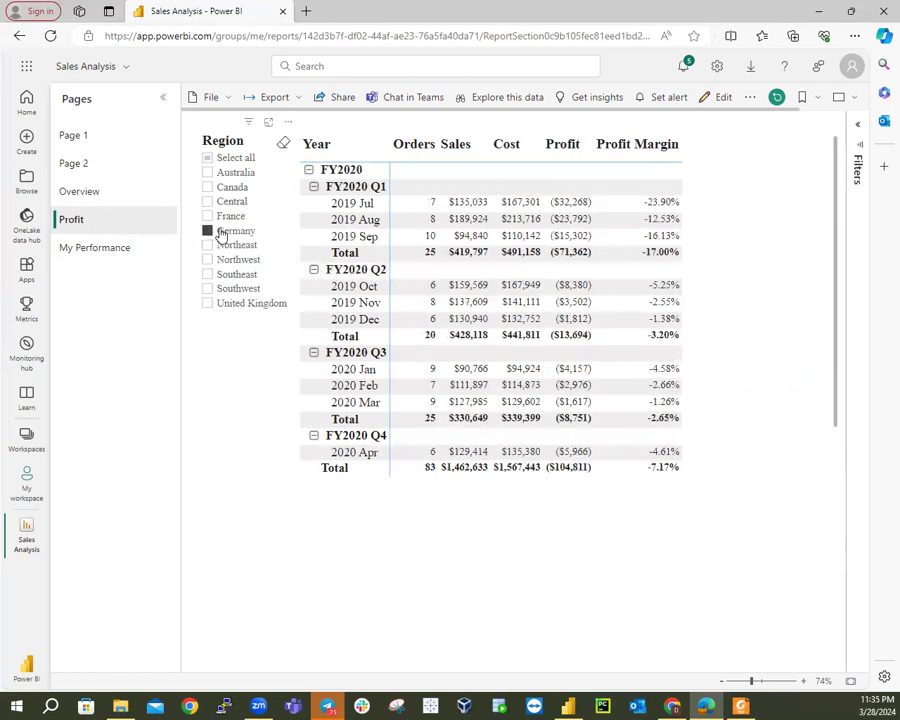
pyautogui.click(84, 195)
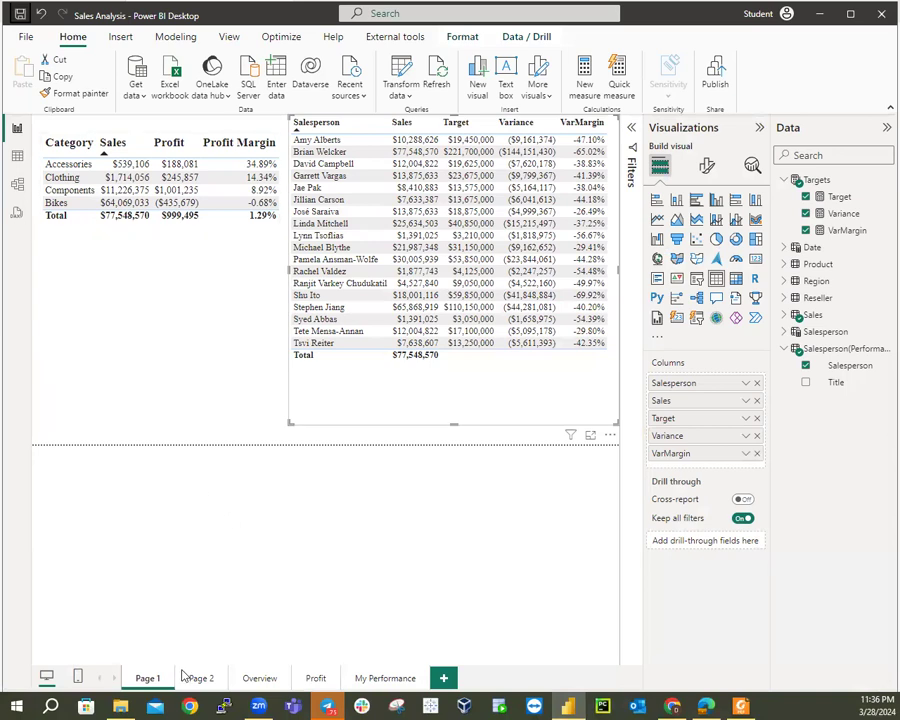
# Compare the Year slicers on the Overview and My Performance pages of the report in Power BI Desktop.
pyautogui.click(250, 678)
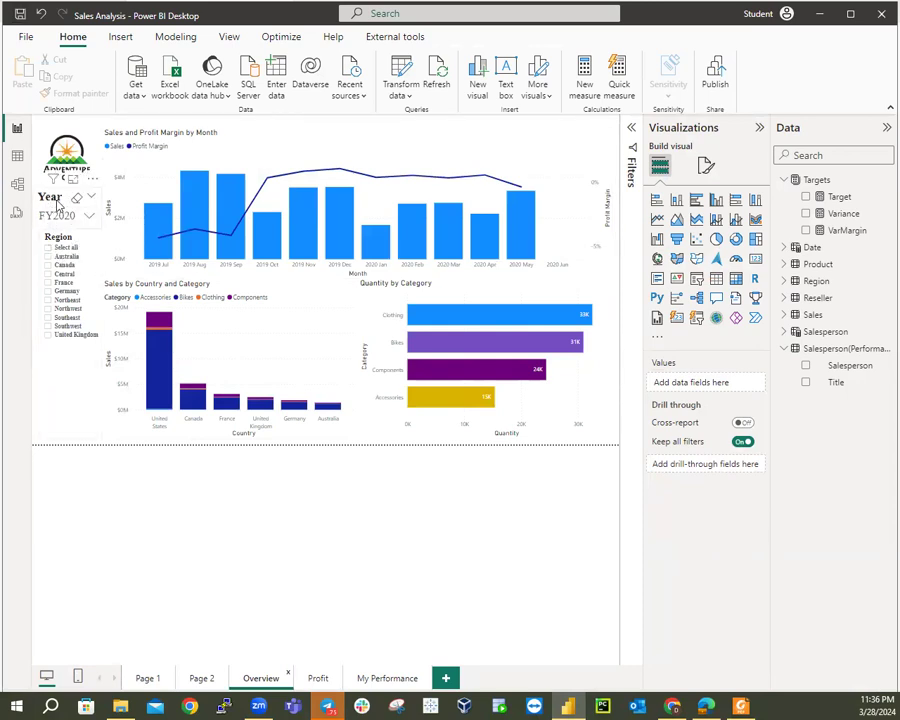
pyautogui.click(384, 679)
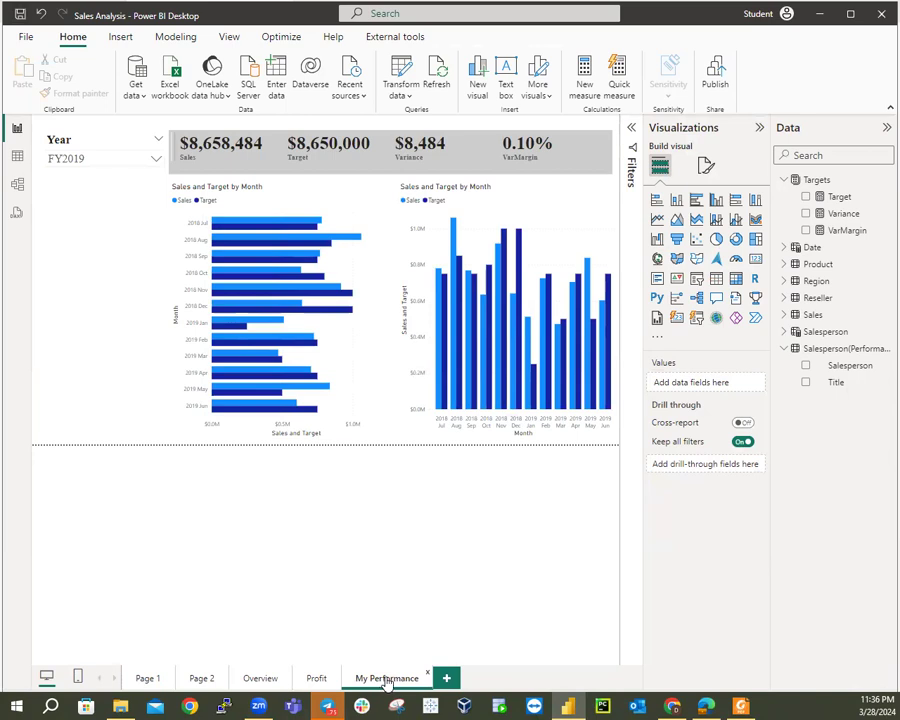
pyautogui.click(259, 679)
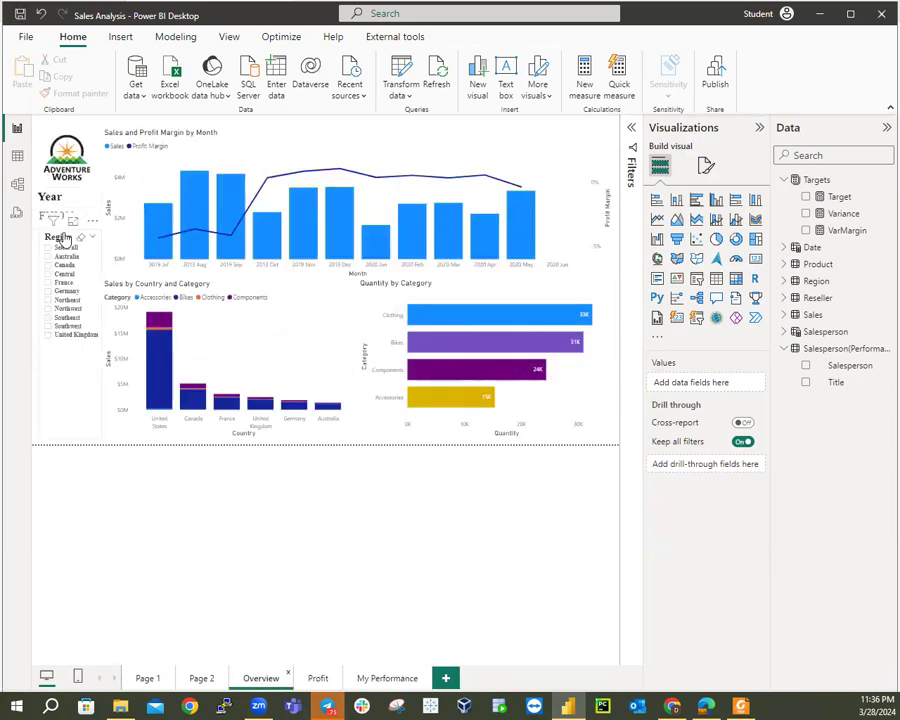
# Check the Overview page's Region slicer against the Profit page's by setting the Profit page's Region slicer to Northeast.
pyautogui.click(63, 245)
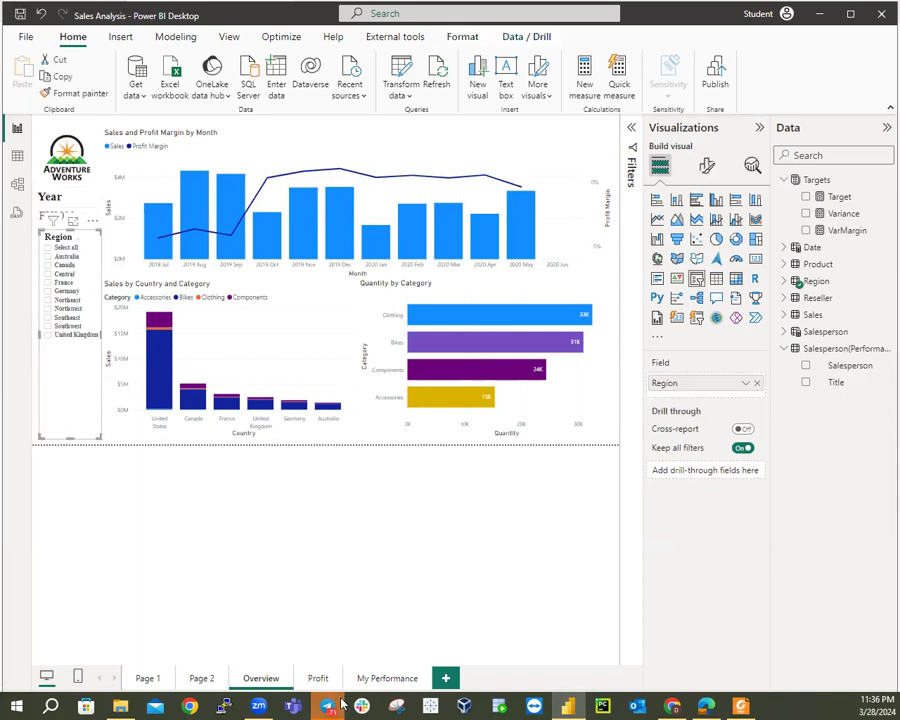
pyautogui.click(316, 678)
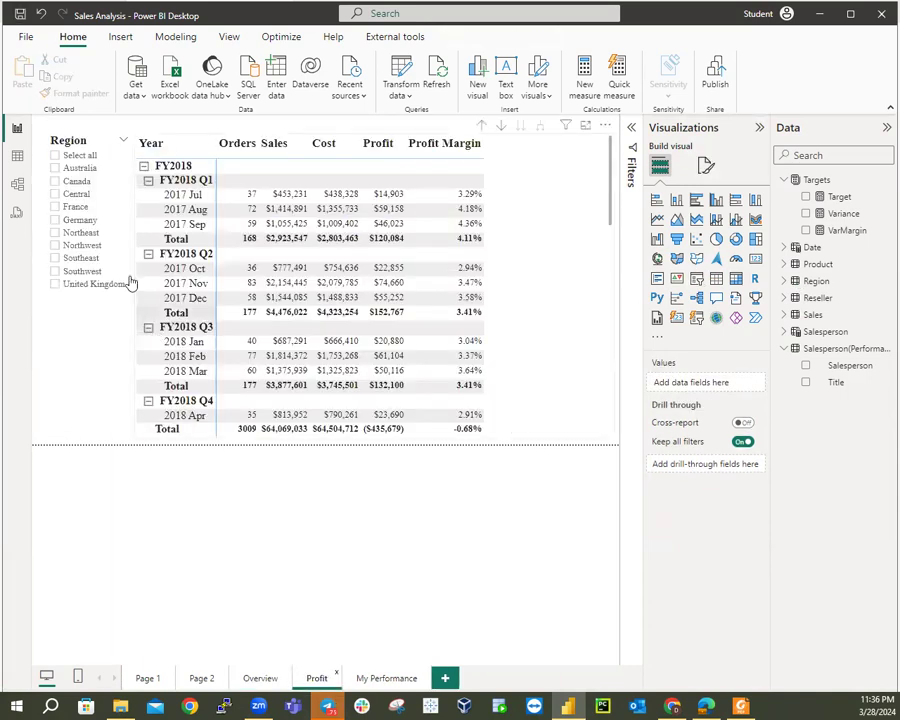
pyautogui.click(56, 232)
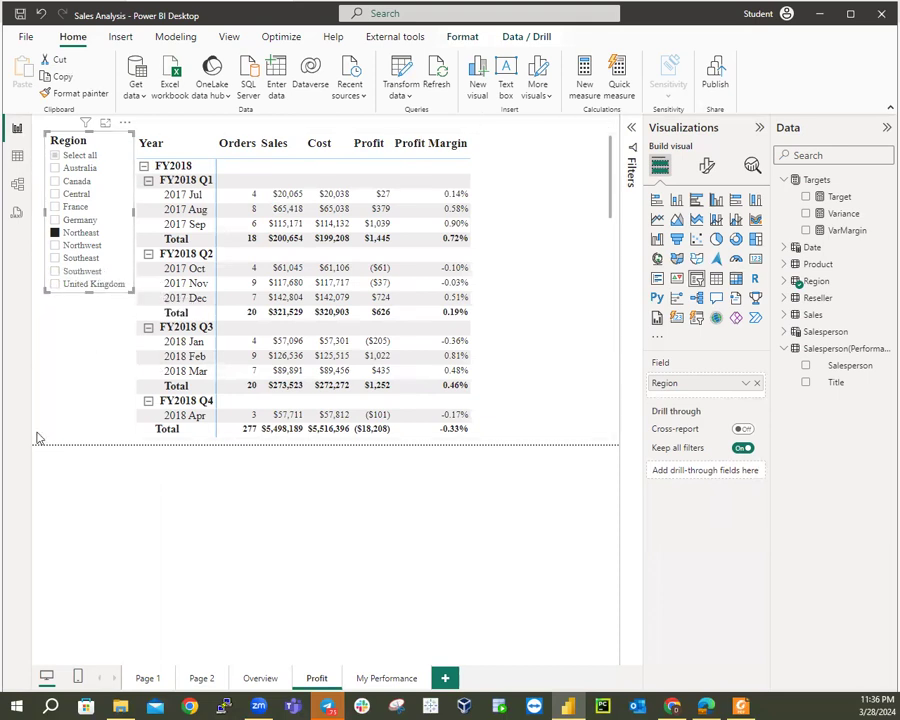
# Try FY2018, all years and no selection in the Overview page's Year slicer, ending on FY2018.
pyautogui.click(254, 678)
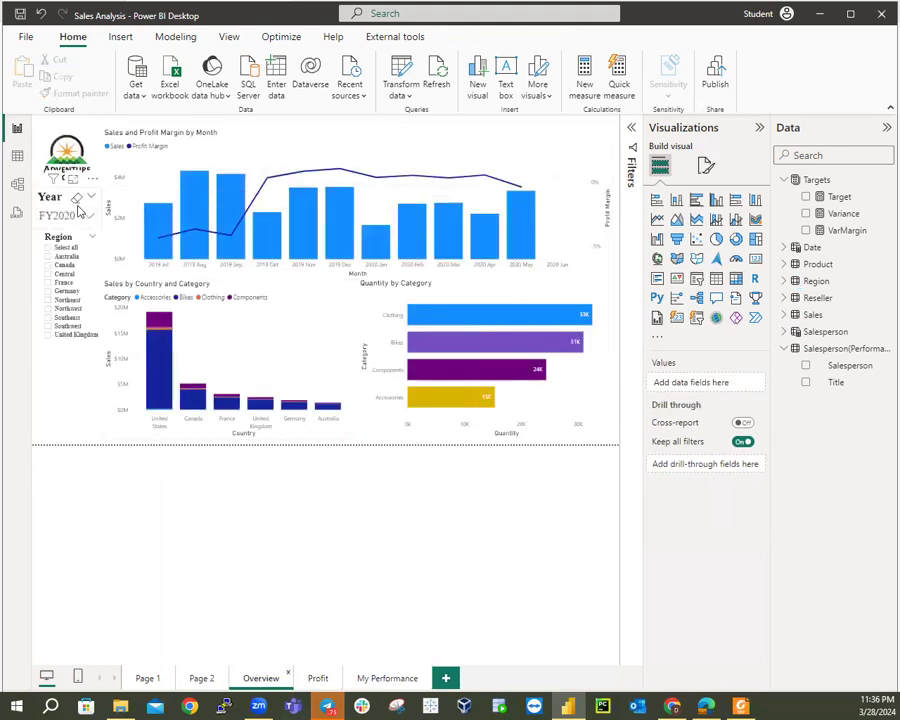
pyautogui.click(90, 218)
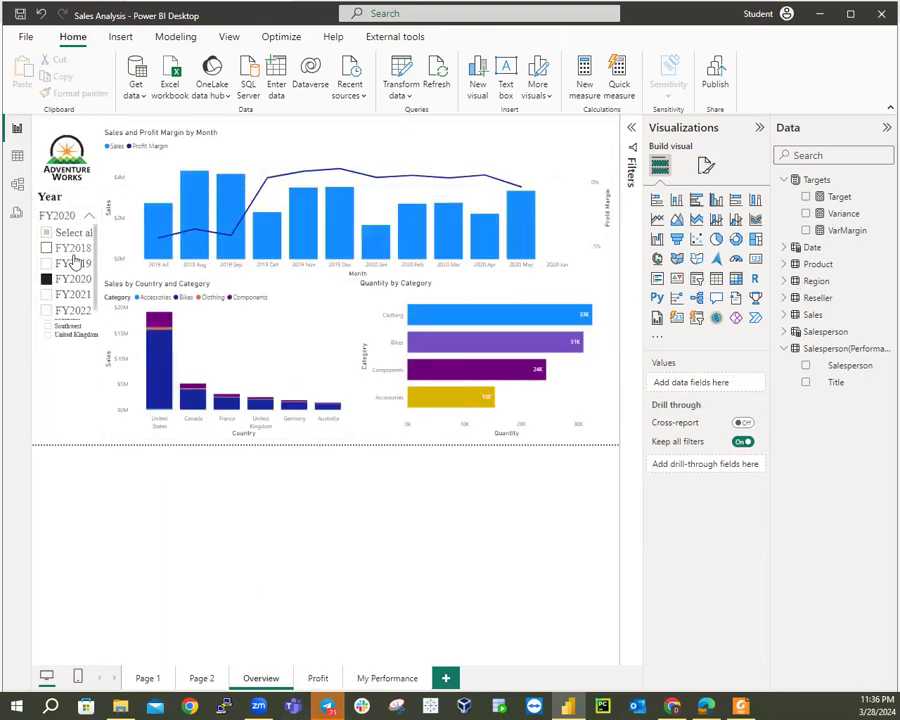
pyautogui.click(74, 249)
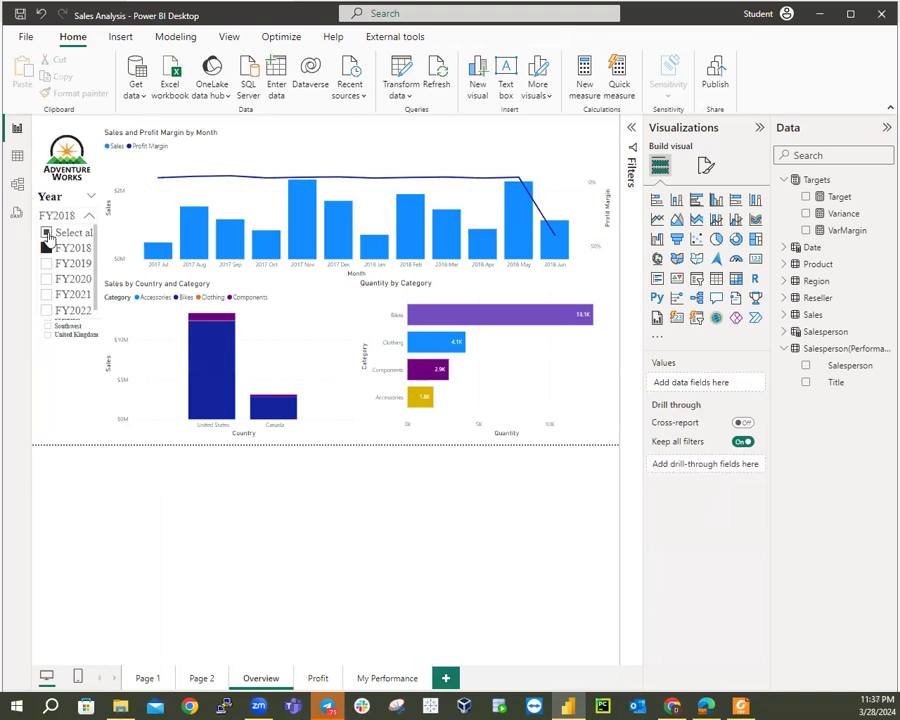
pyautogui.click(47, 233)
pyautogui.click(47, 233)
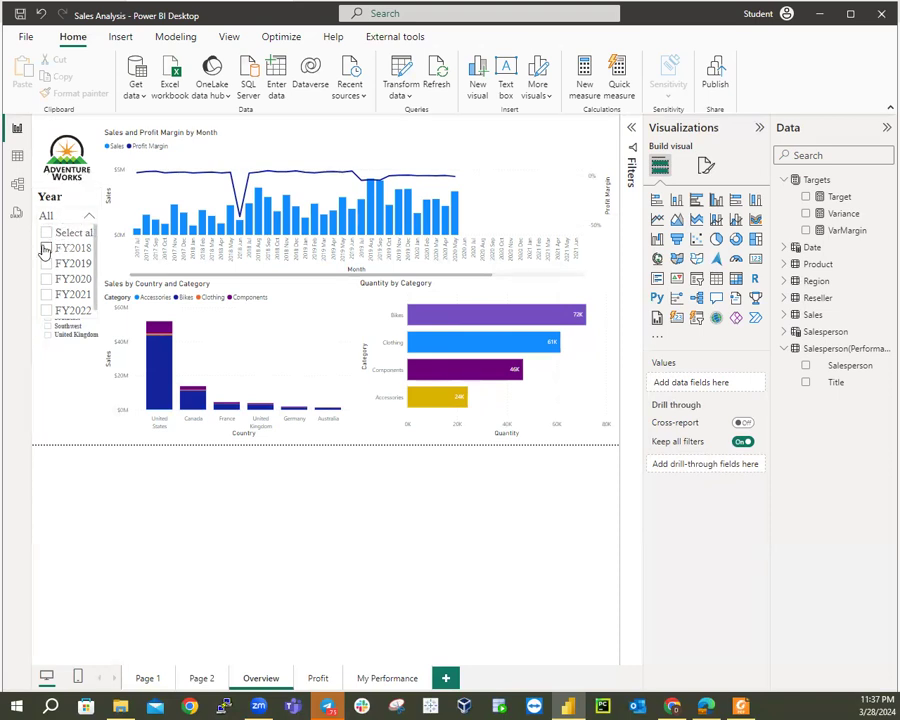
pyautogui.click(46, 248)
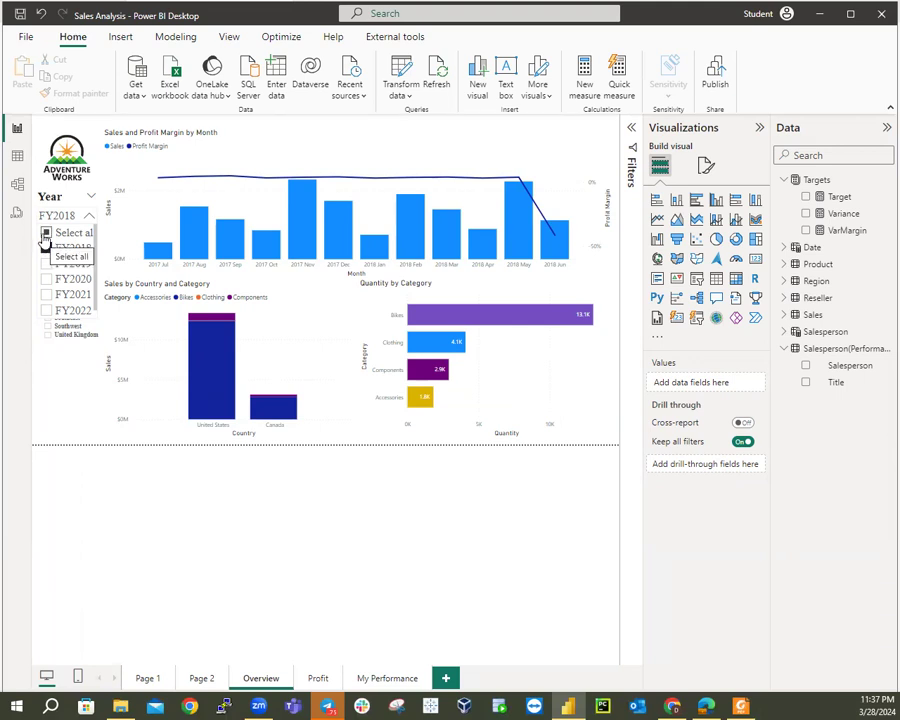
# Clear the Overview page's Year slicer, select all of its years, and collapse the list.
pyautogui.rightClick(43, 237)
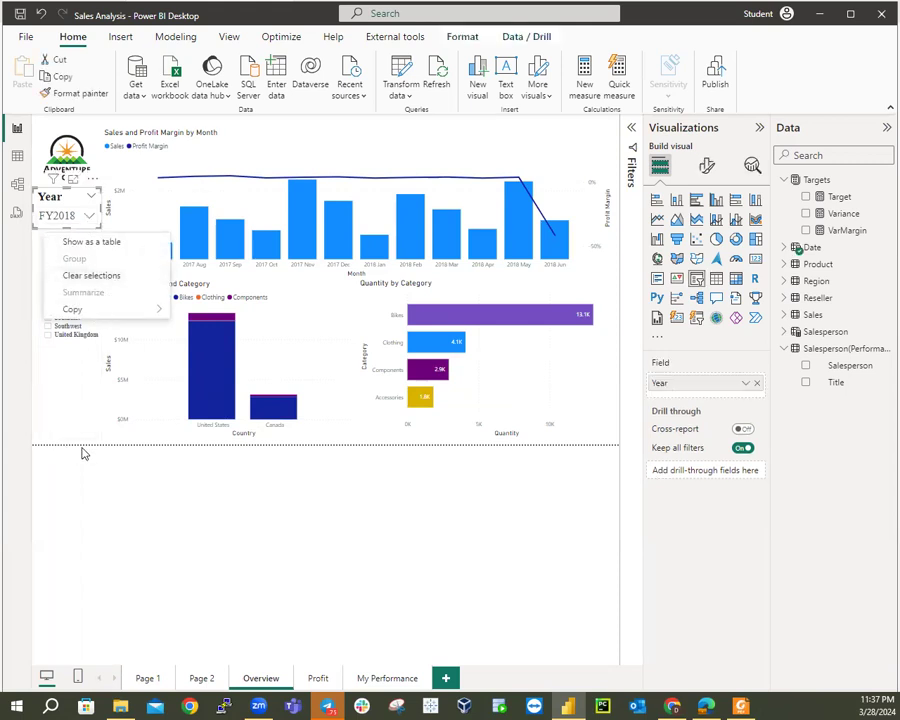
pyautogui.click(62, 220)
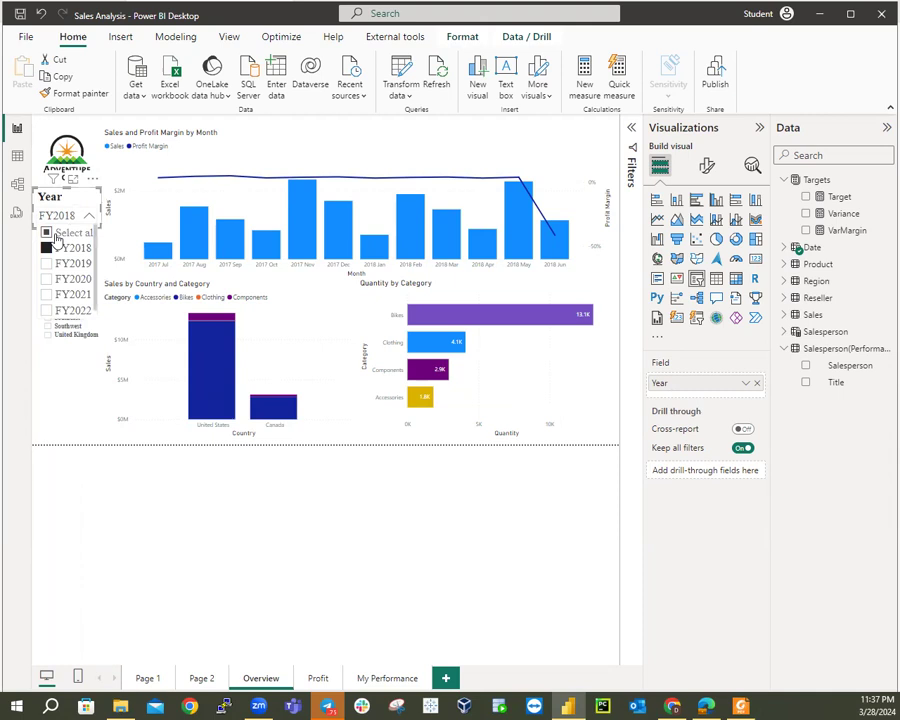
pyautogui.click(46, 233)
pyautogui.click(46, 233)
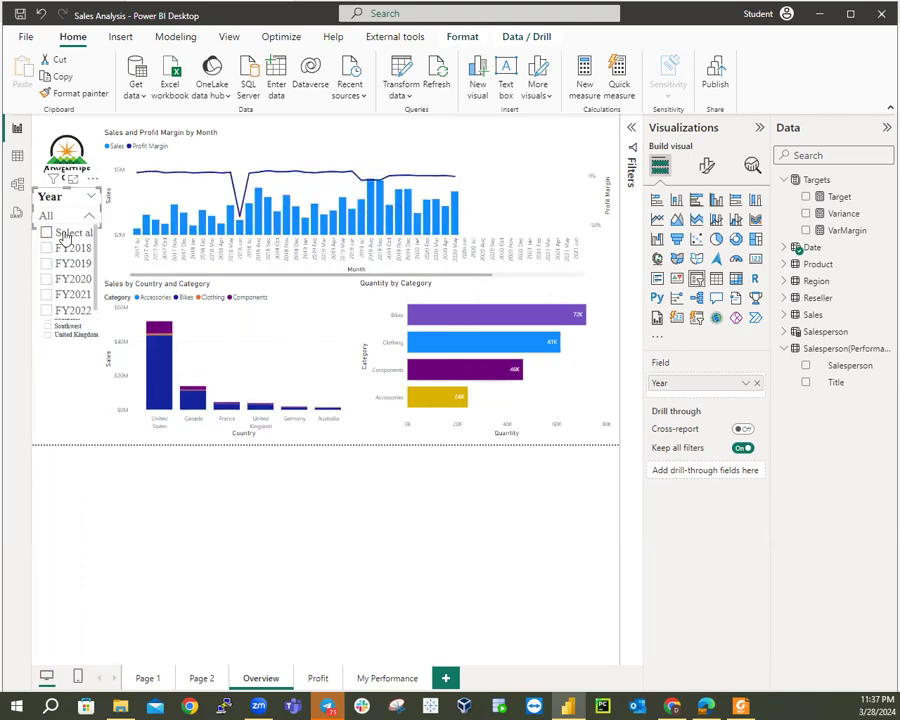
pyautogui.click(68, 205)
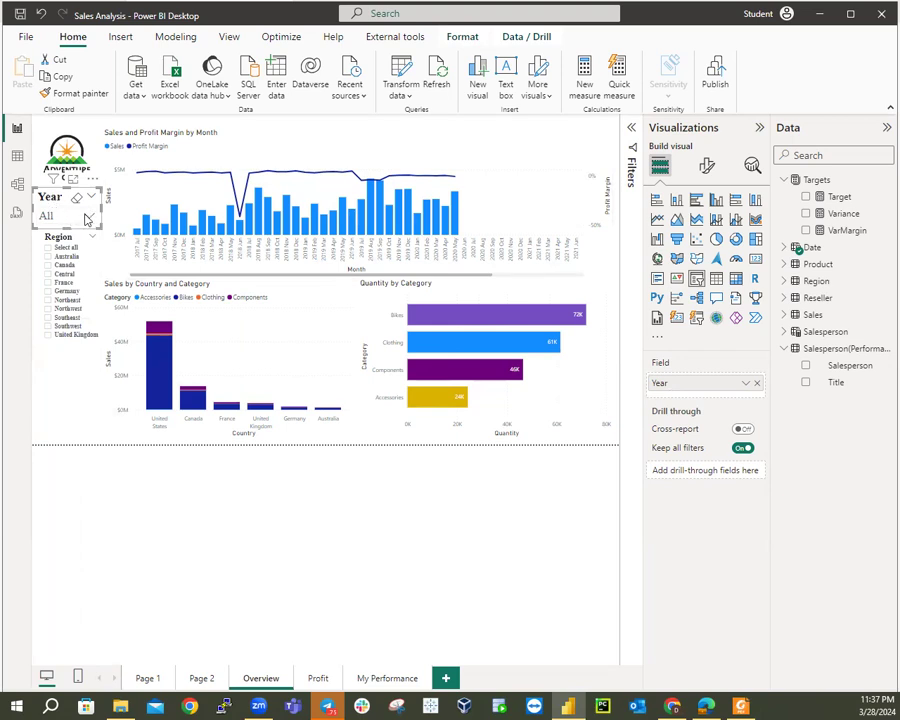
pyautogui.click(87, 220)
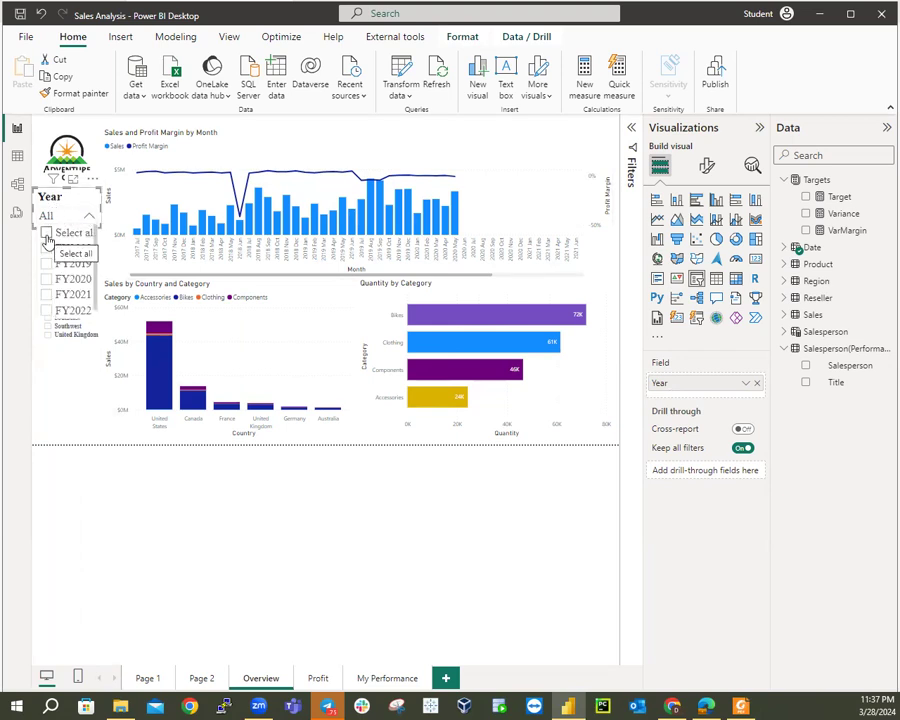
pyautogui.click(46, 234)
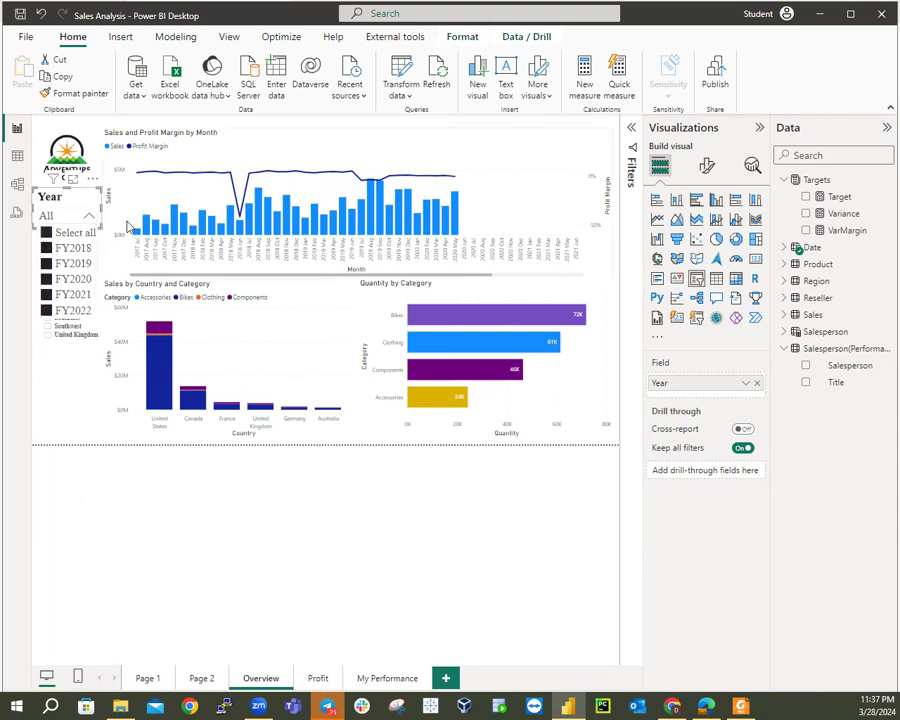
pyautogui.click(47, 220)
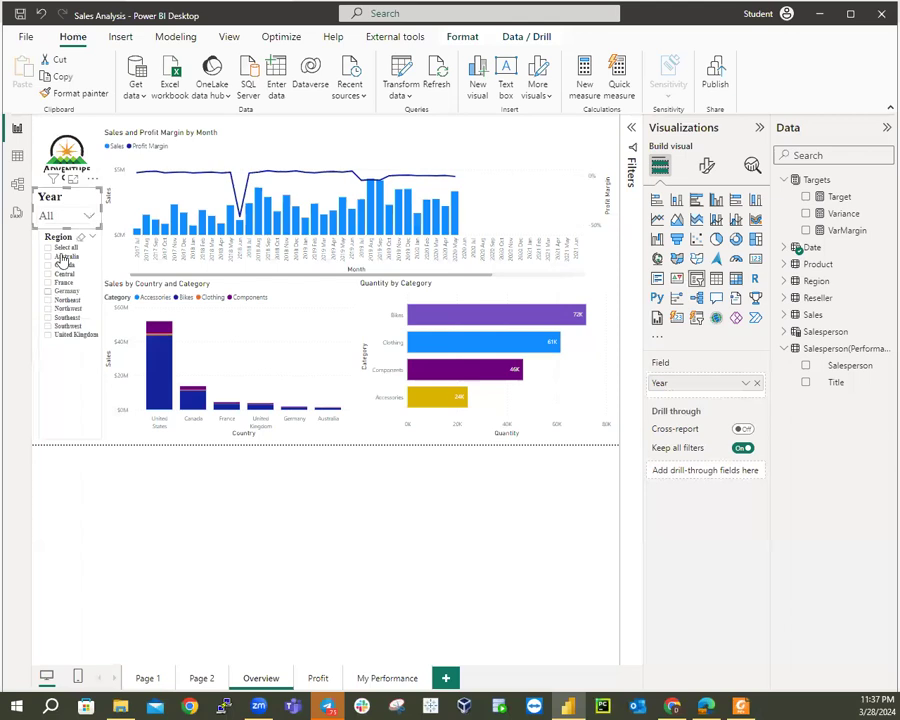
# Deselect all years in the Overview page's Year slicer and filter the page to FY2018 only.
pyautogui.click(47, 216)
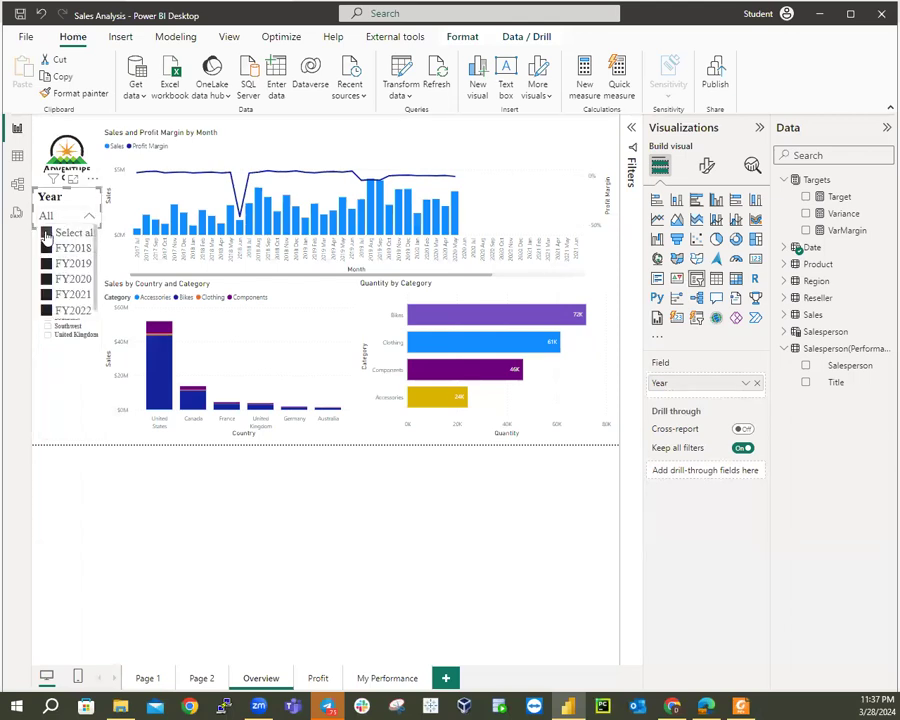
pyautogui.click(45, 235)
pyautogui.click(47, 248)
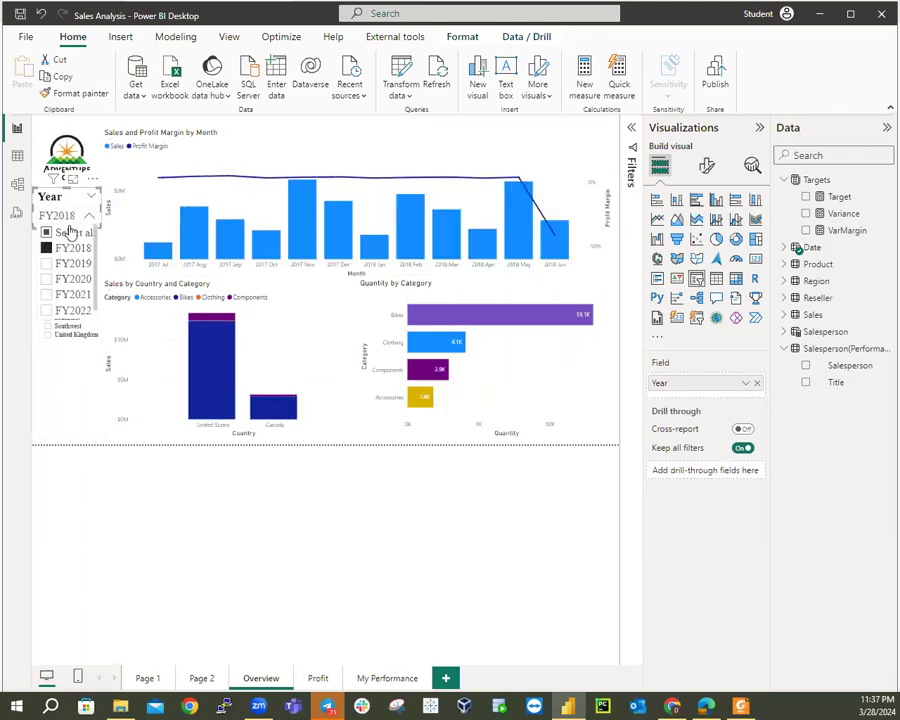
pyautogui.click(70, 216)
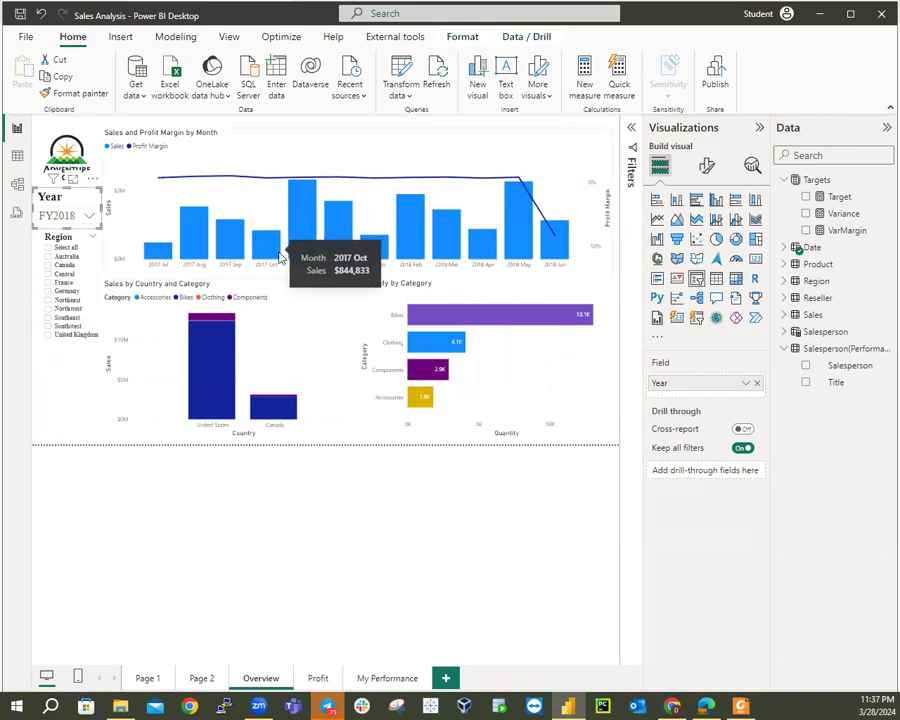
# Set the Overview page's Year slicer to FY2020.
pyautogui.click(70, 215)
pyautogui.click(47, 280)
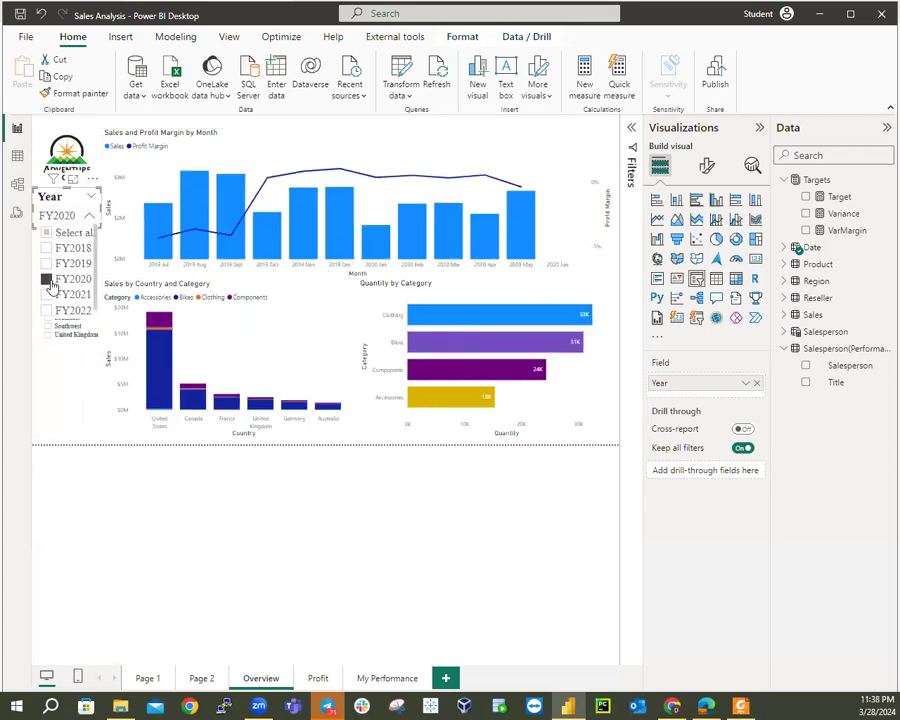
pyautogui.click(64, 205)
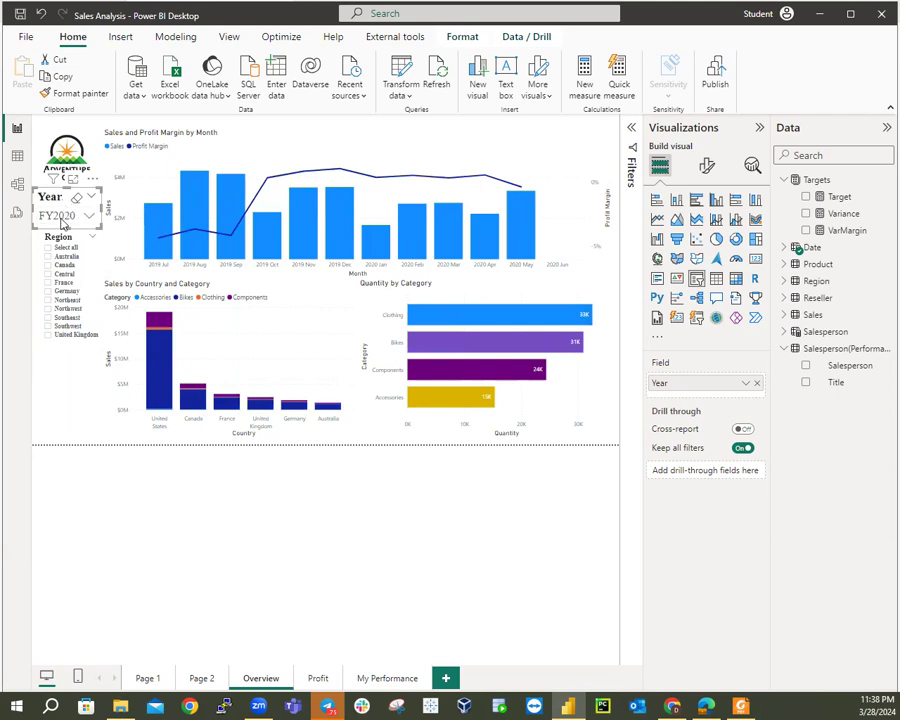
# Set the Overview page's Year slicer to FY2018 and check the Year slicer on the My Performance page.
pyautogui.click(64, 222)
pyautogui.click(50, 248)
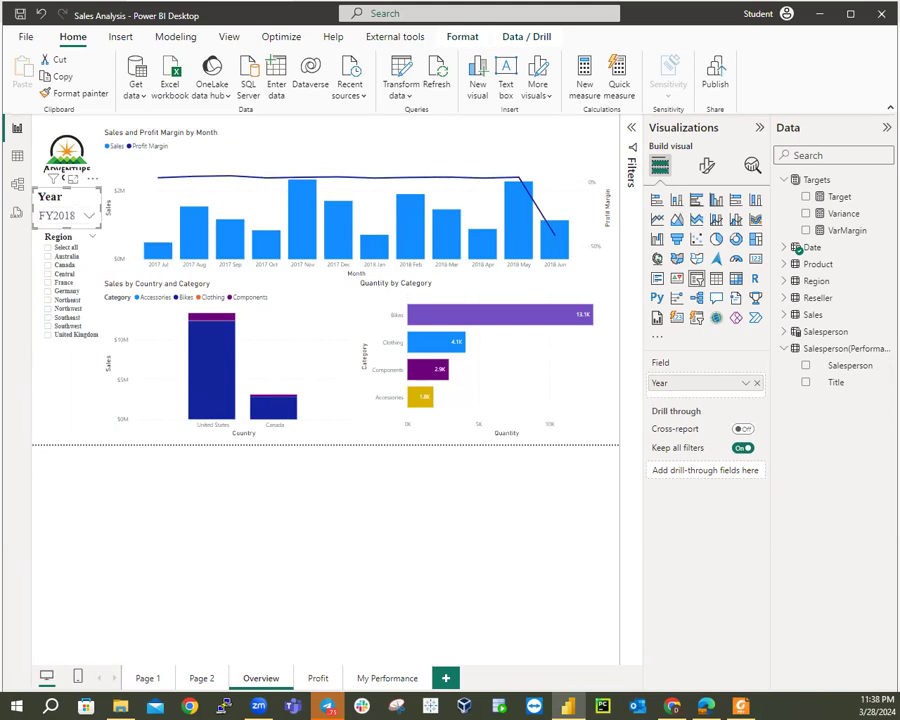
pyautogui.click(410, 677)
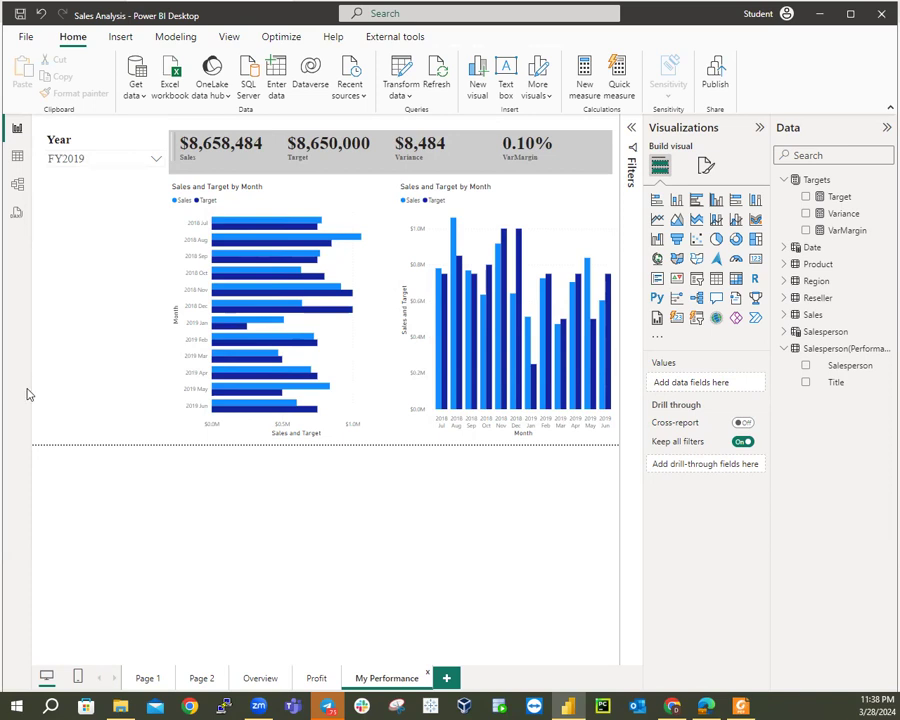
# Select the Year slicer on the Overview page and display its Sync slicers settings.
pyautogui.click(264, 678)
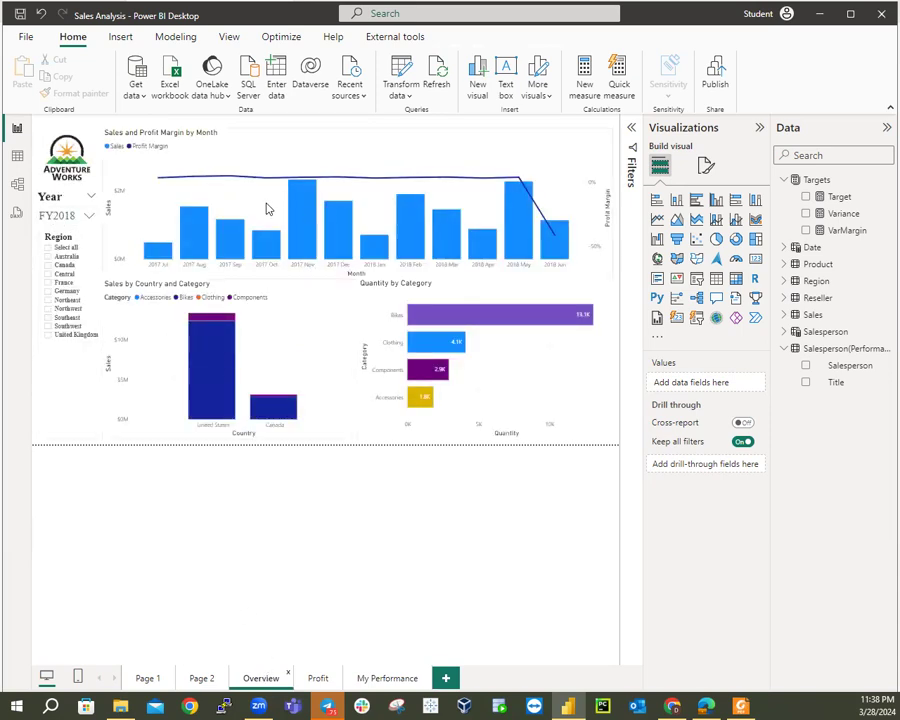
pyautogui.click(62, 190)
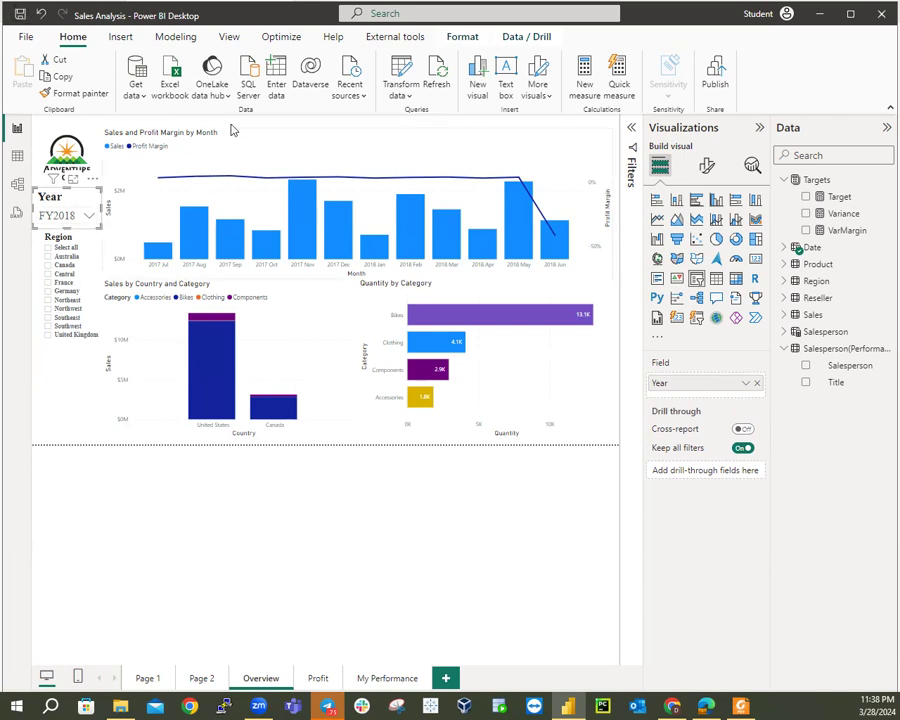
pyautogui.click(228, 39)
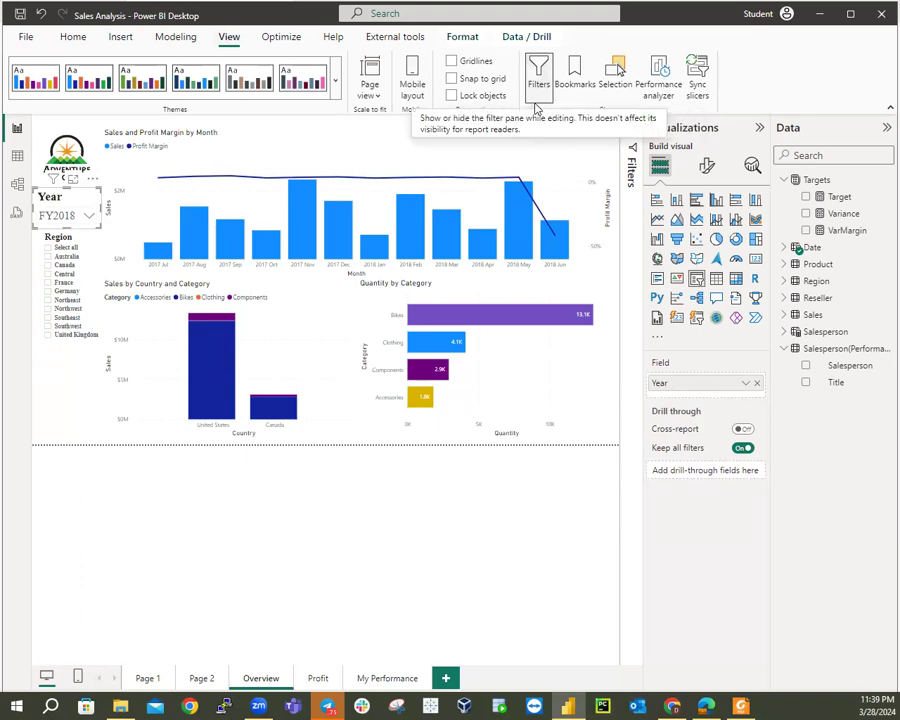
pyautogui.click(701, 78)
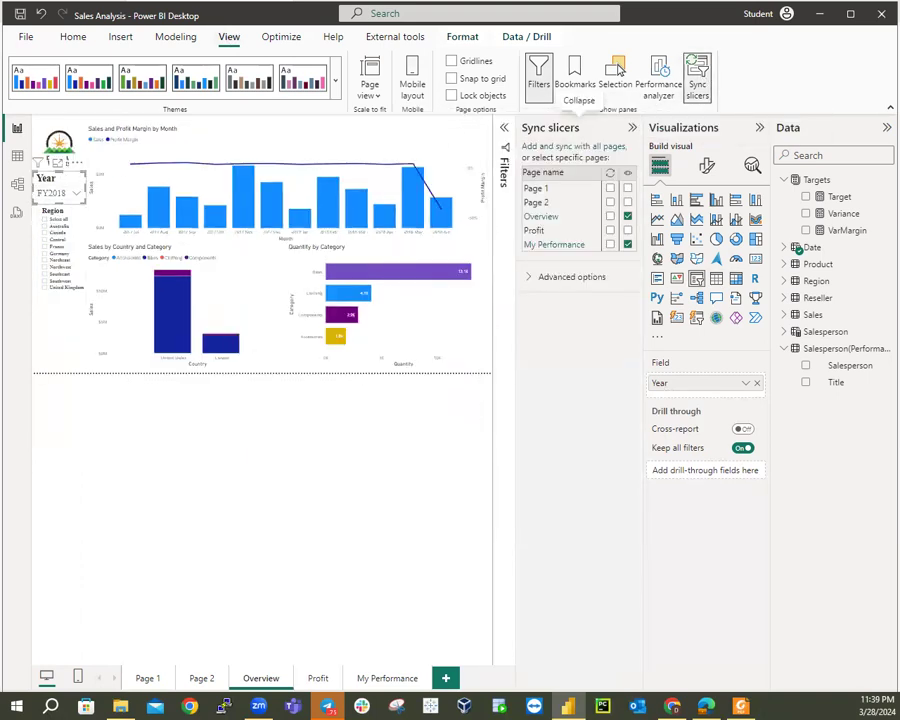
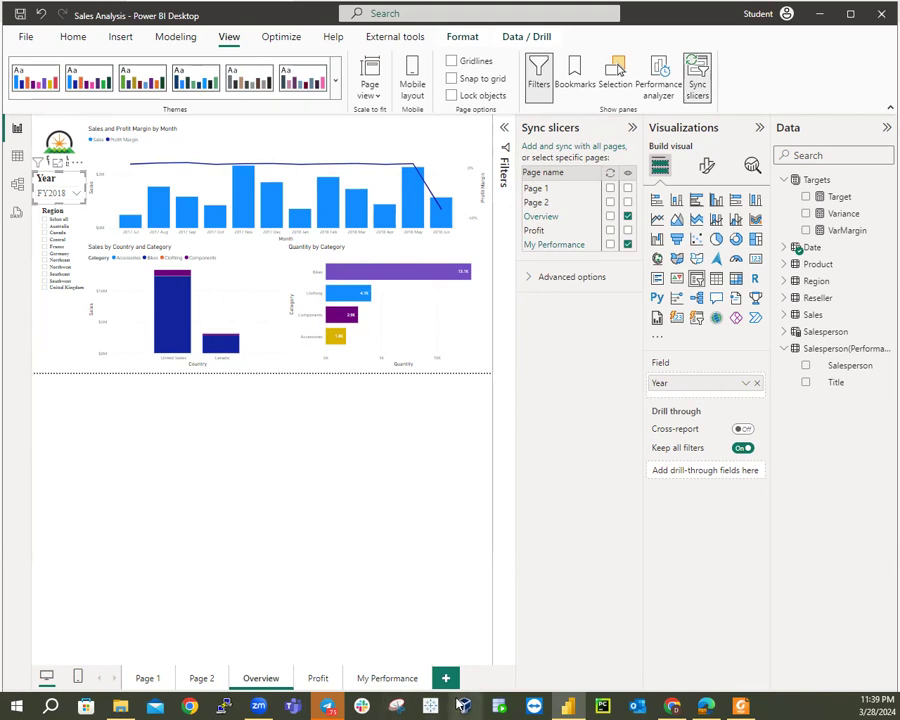
# Check the Year slicer on the My Performance page, return to Overview, and redisplay the Sync slicers pane.
pyautogui.click(397, 680)
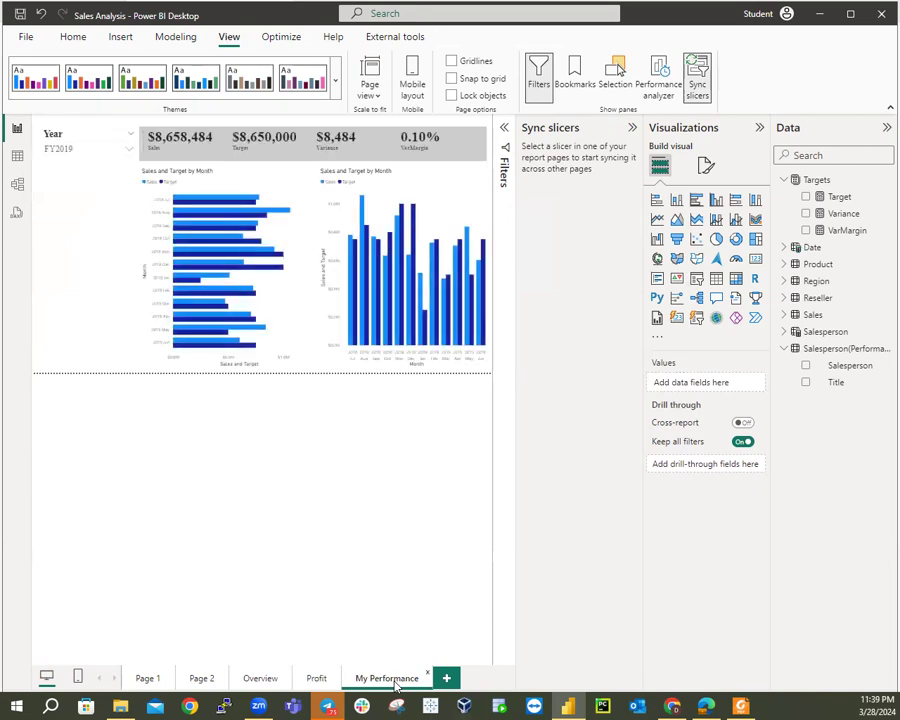
pyautogui.click(266, 680)
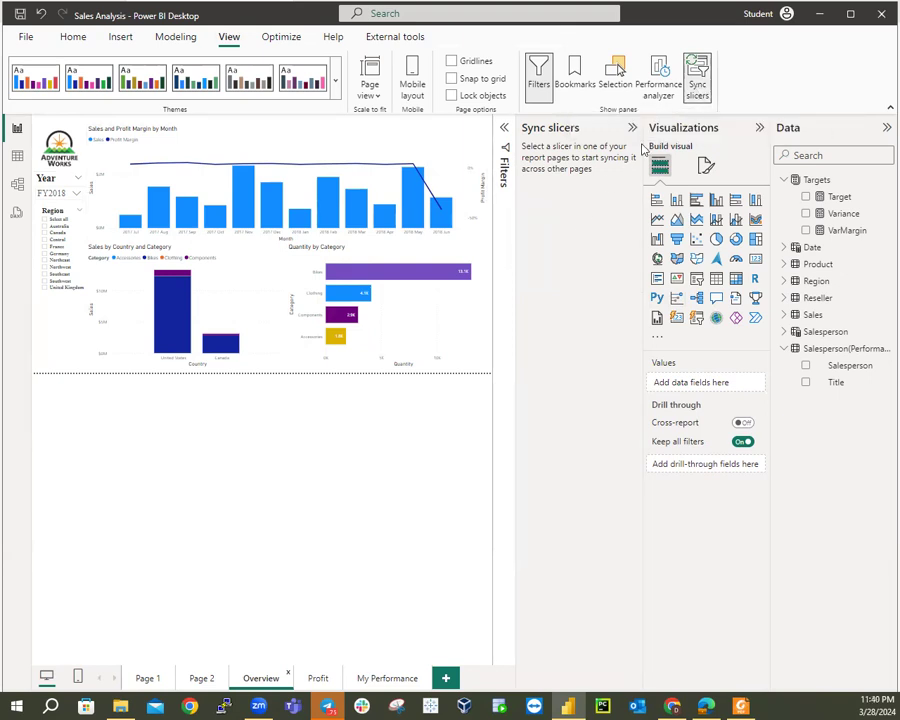
pyautogui.click(697, 85)
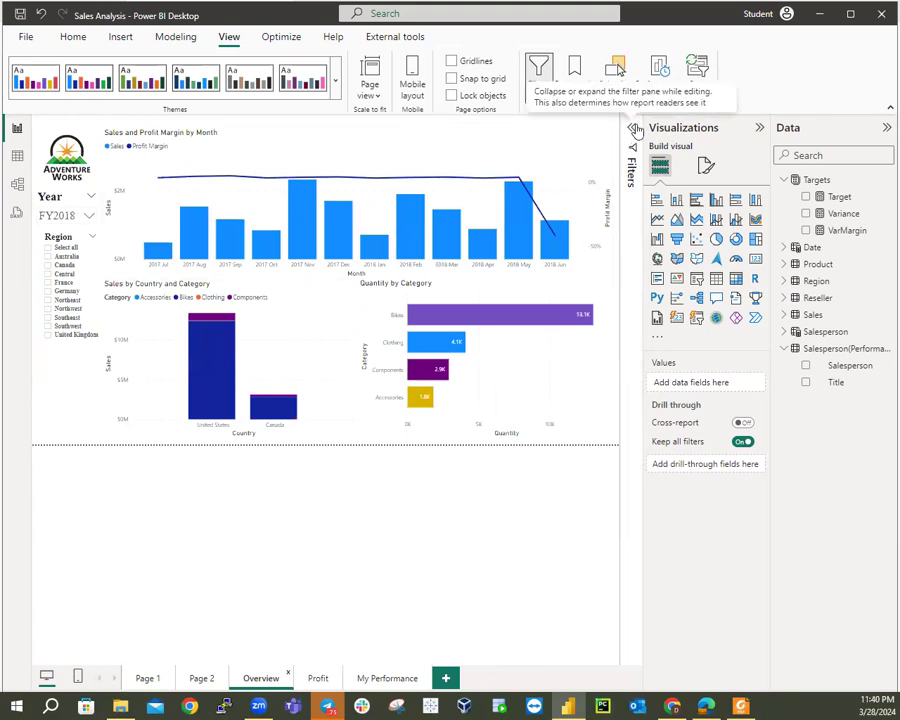
pyautogui.click(696, 68)
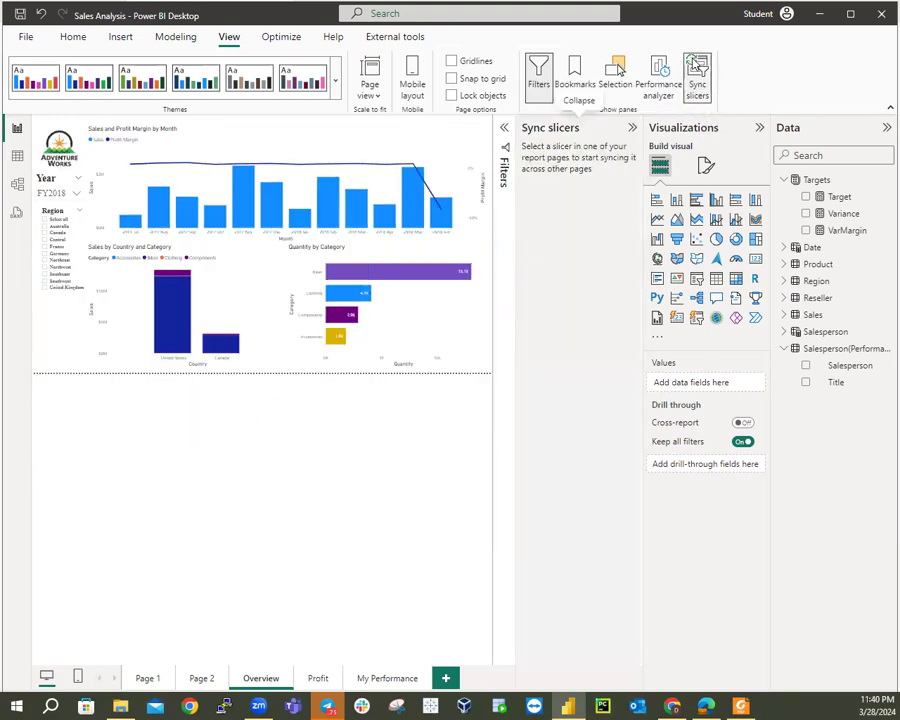
# Clear the FY2018 selection from the Year slicer on the Overview page.
pyautogui.click(49, 192)
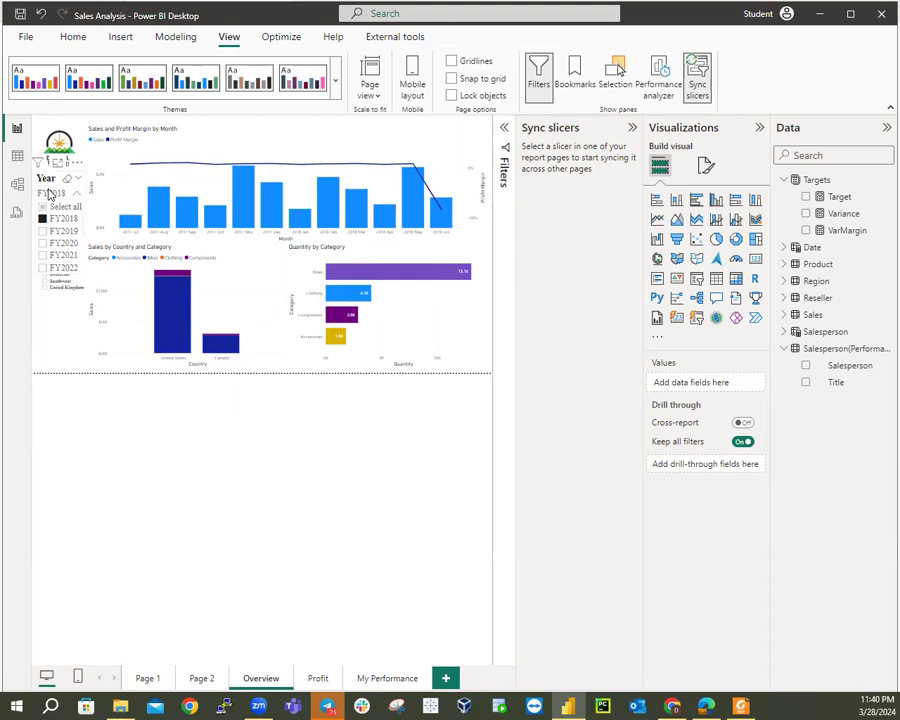
pyautogui.click(48, 219)
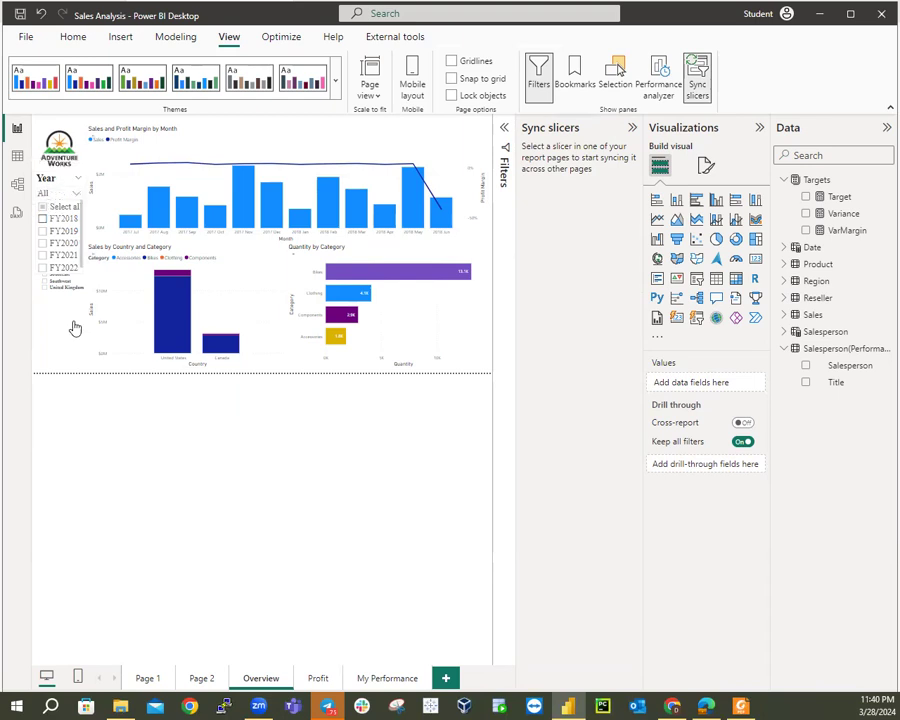
pyautogui.click(151, 398)
# Filter the Overview page's Year slicer to FY2018 and select the slicer to show its sync settings and context options.
pyautogui.click(38, 196)
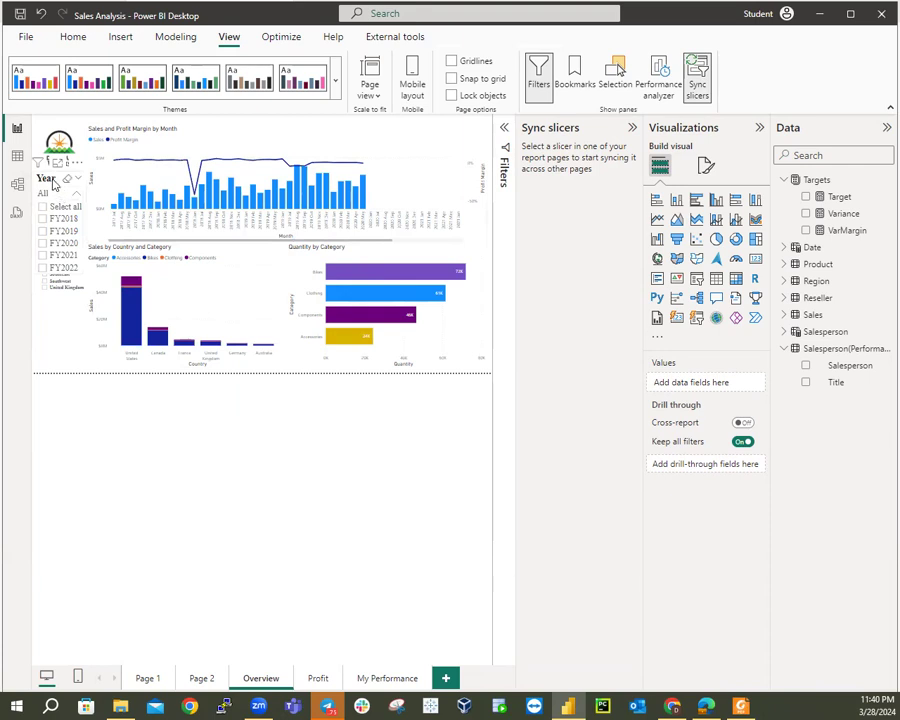
pyautogui.click(46, 218)
pyautogui.click(50, 202)
pyautogui.rightClick(50, 202)
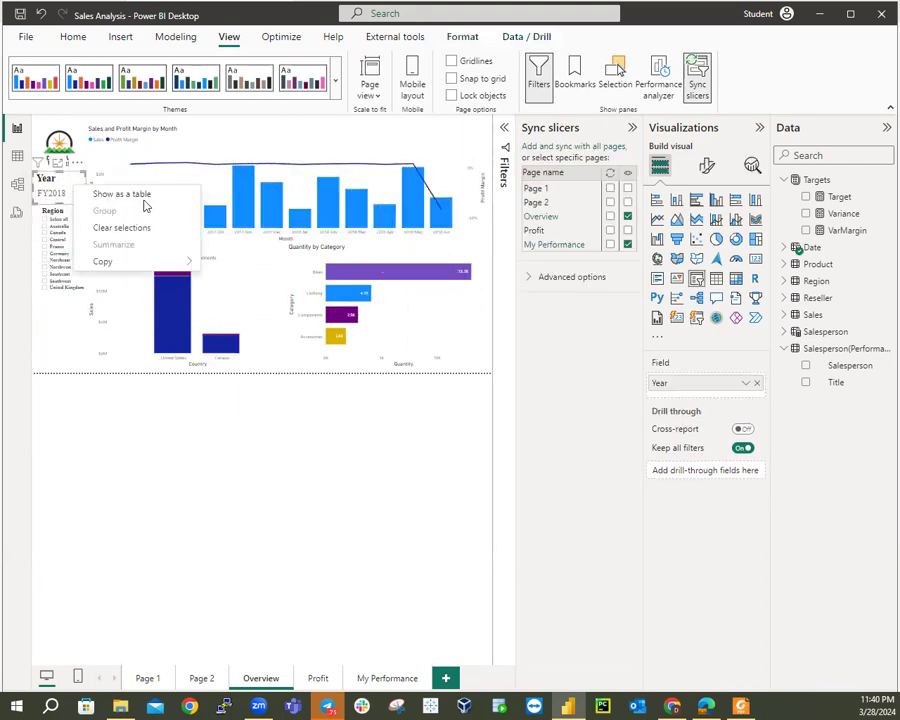
# Sync the Year slicer between the Overview and My Performance pages.
pyautogui.click(98, 201)
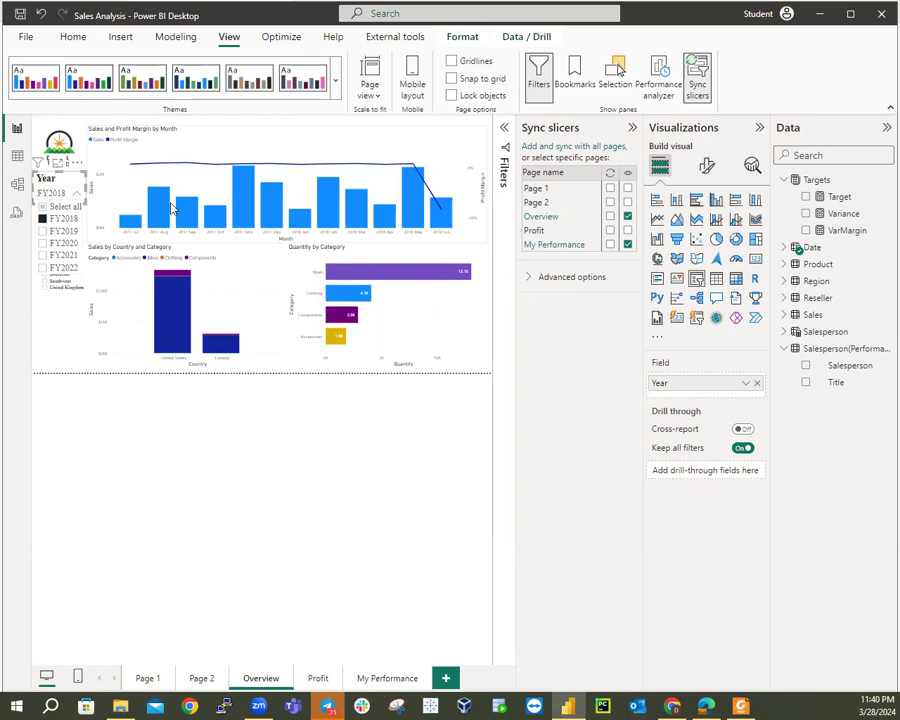
pyautogui.click(512, 455)
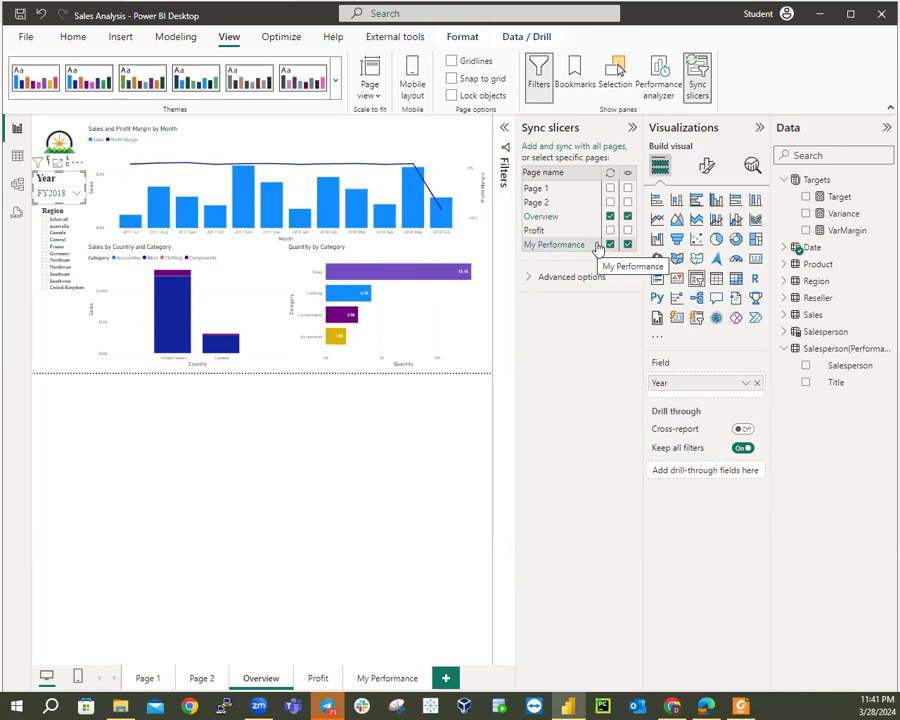
# Sync the Overview page's Region slicer between the Overview and Profit pages.
pyautogui.click(47, 212)
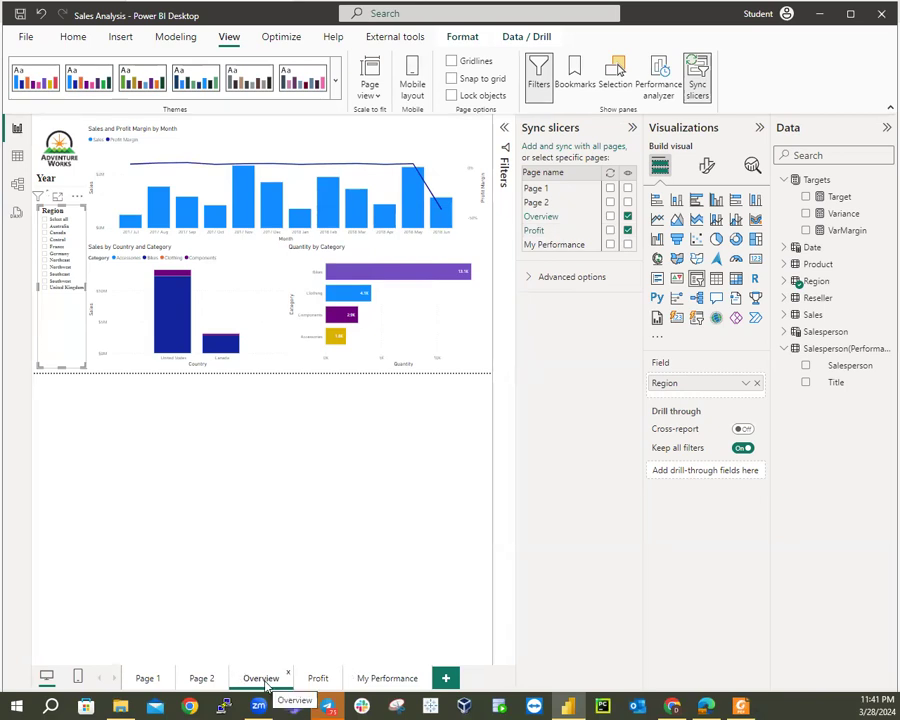
pyautogui.click(329, 677)
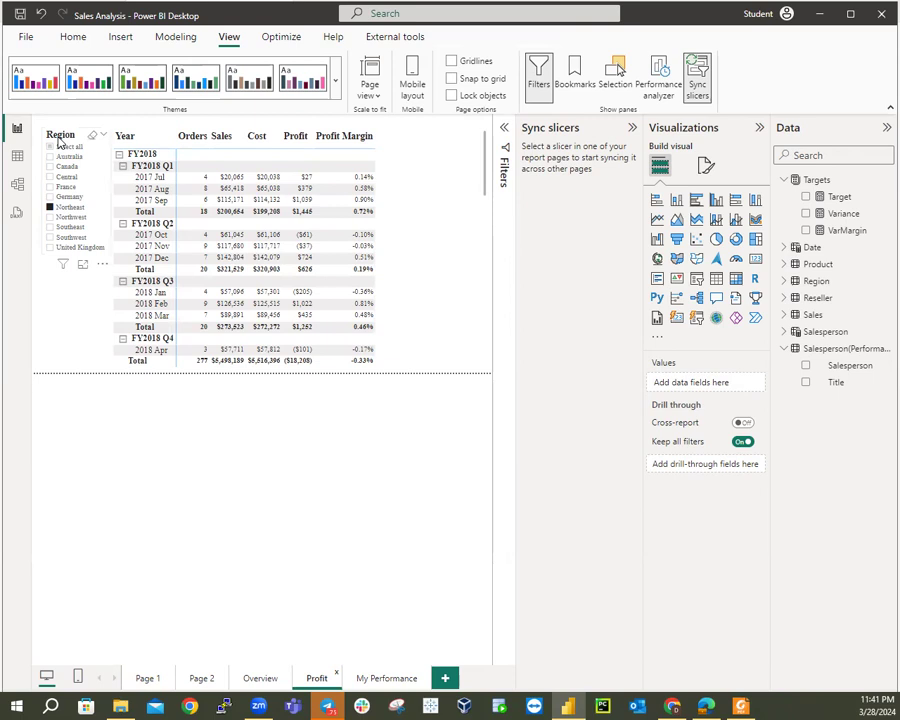
pyautogui.click(270, 679)
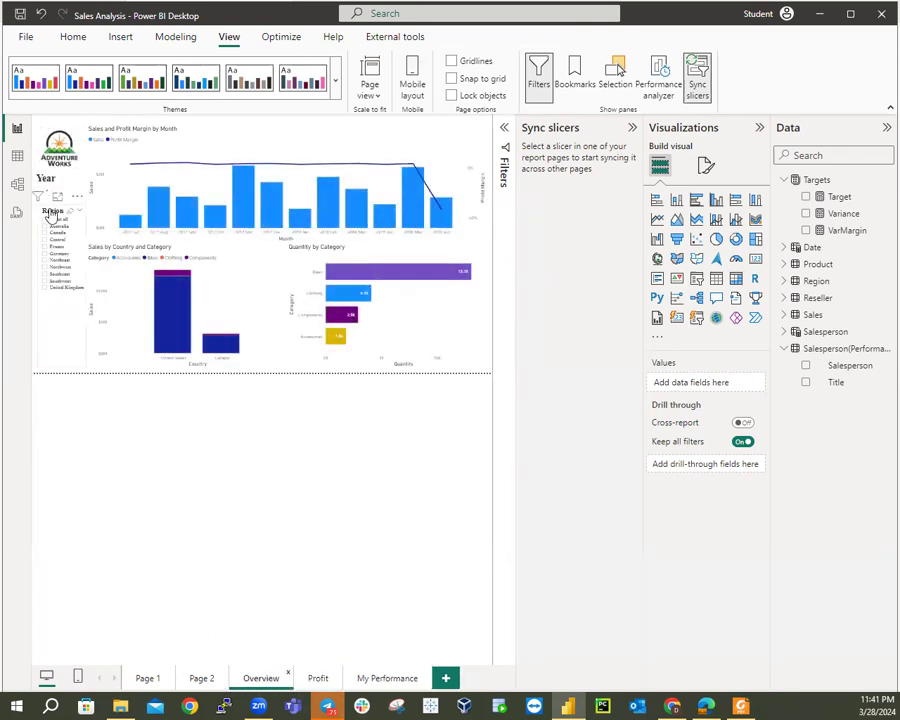
pyautogui.click(56, 204)
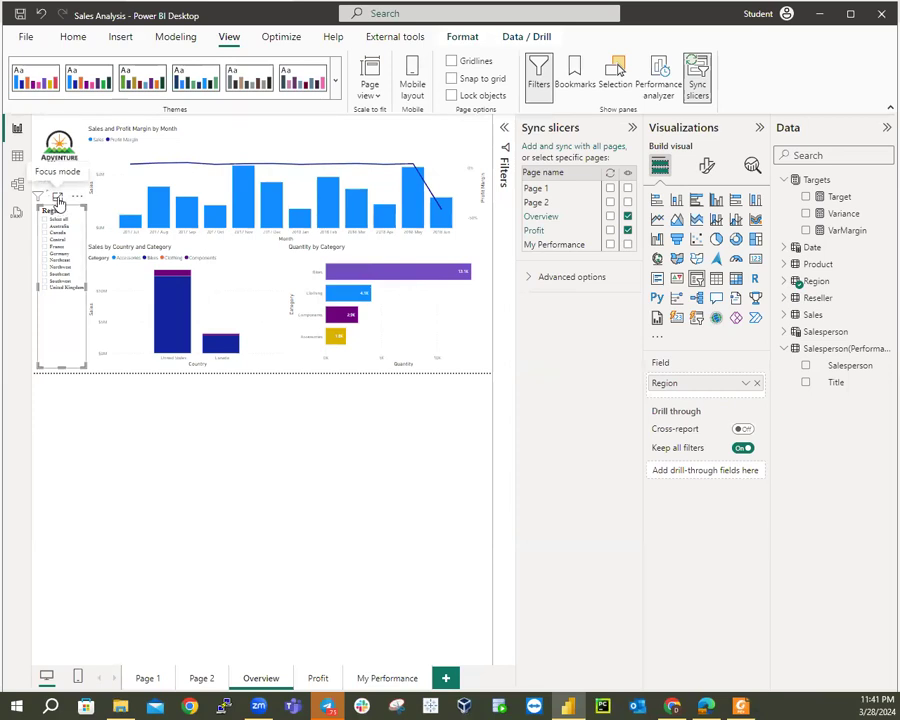
pyautogui.click(610, 217)
pyautogui.click(610, 231)
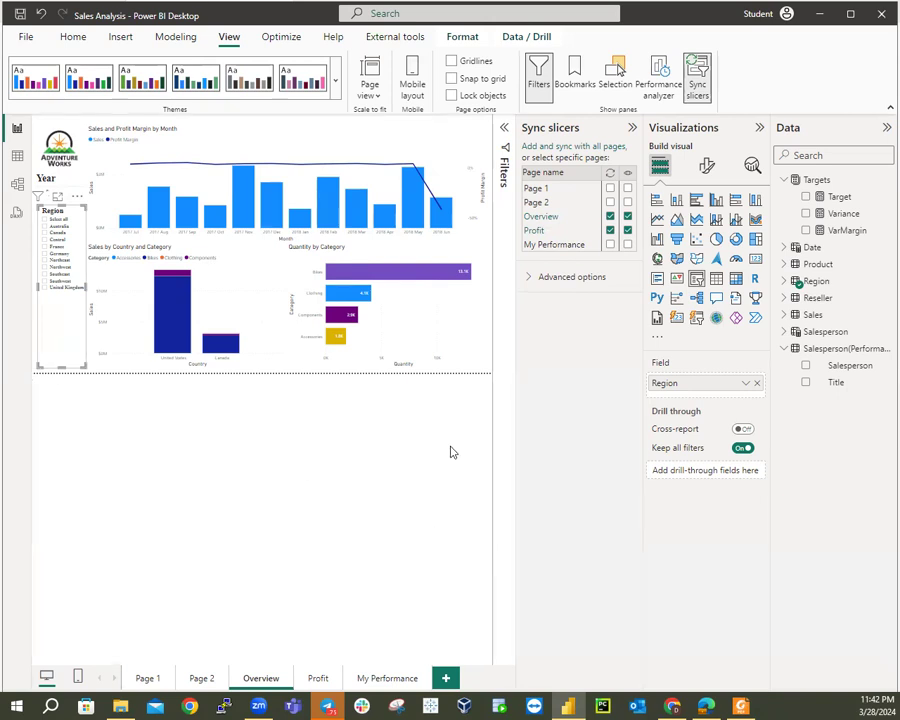
# Compare the Year slicer's selection on the Overview page with the one on the My Performance page.
pyautogui.click(464, 374)
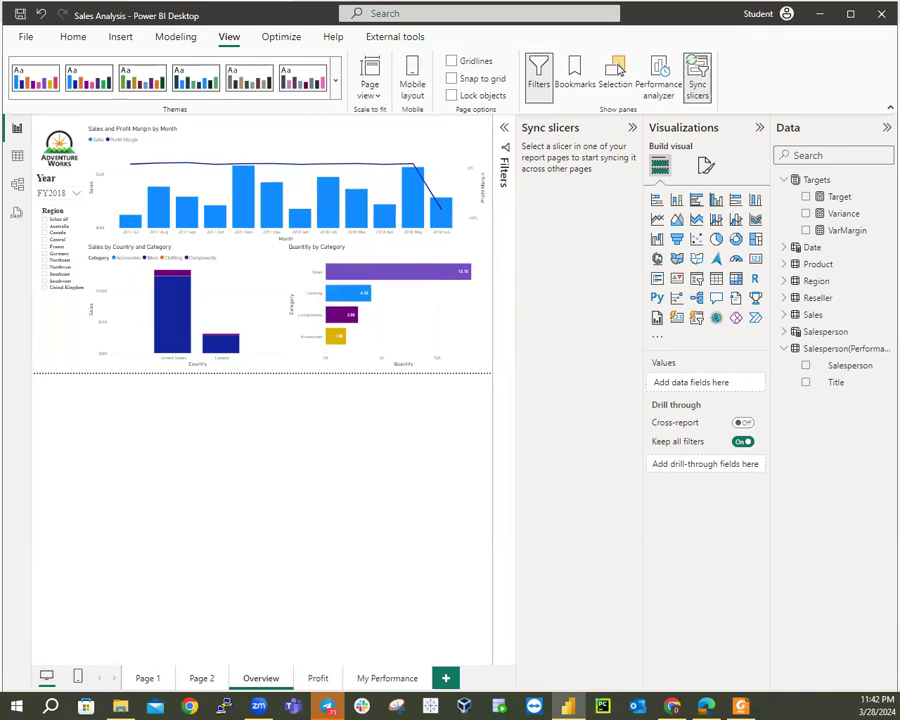
pyautogui.click(57, 195)
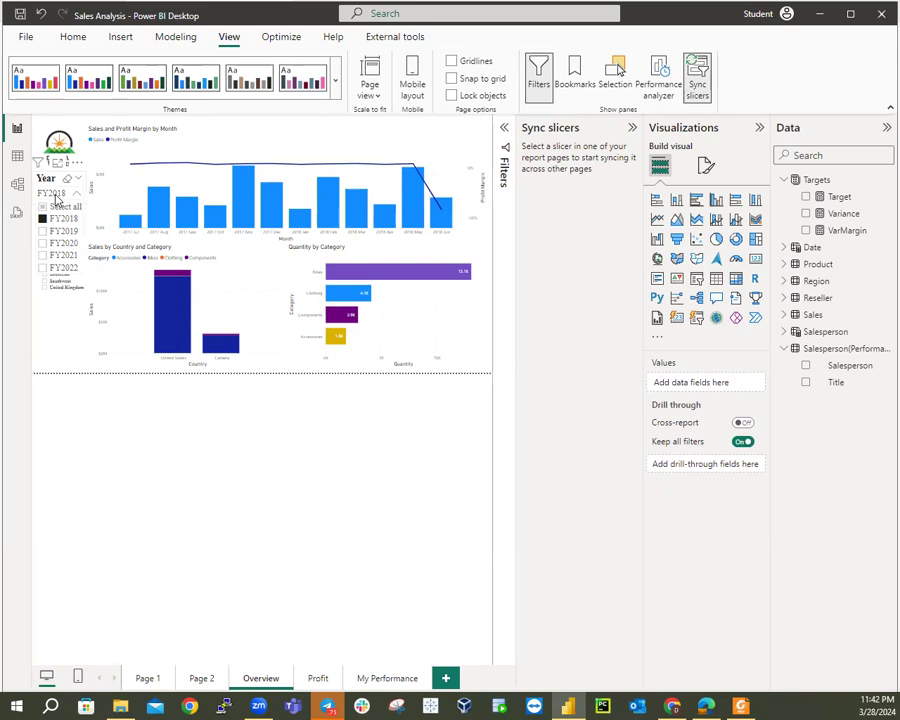
pyautogui.click(57, 195)
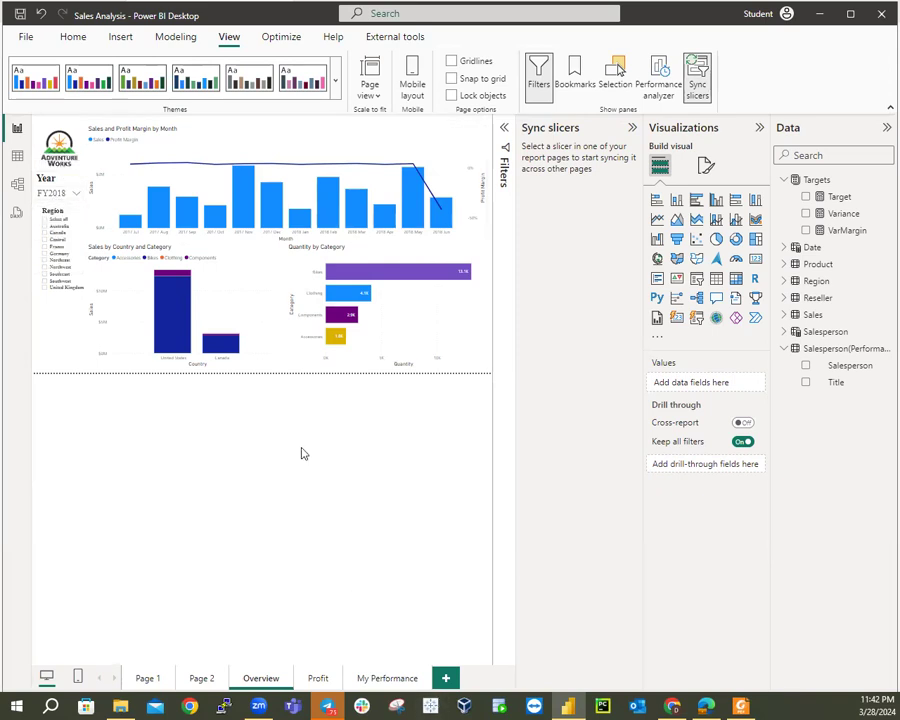
pyautogui.click(386, 678)
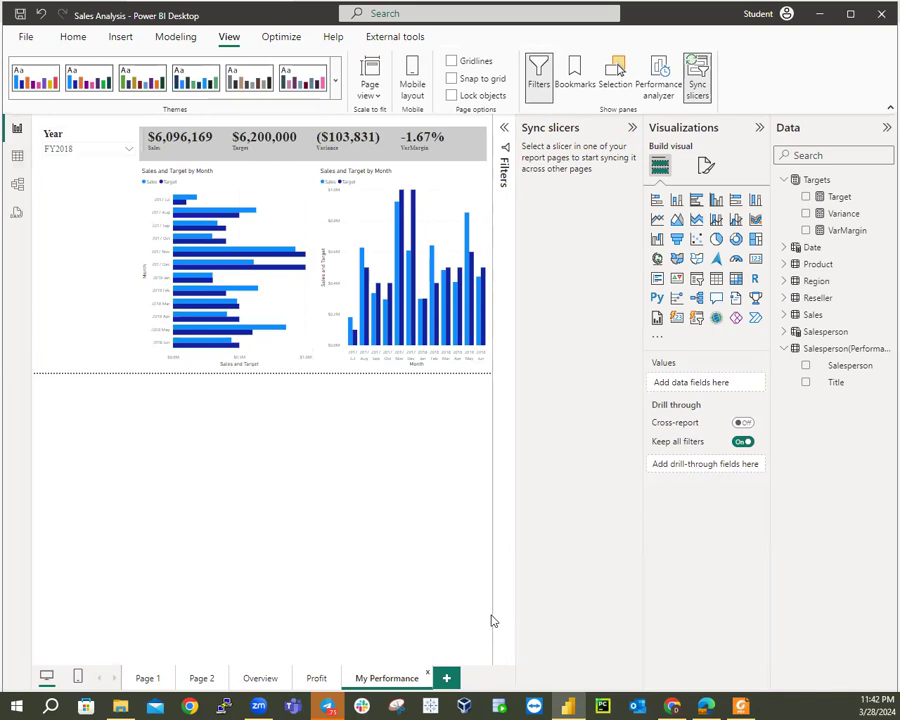
# Test the Region slicer sync by selecting Australia on the Overview page and checking the Profit page, and clear the selection.
pyautogui.click(262, 678)
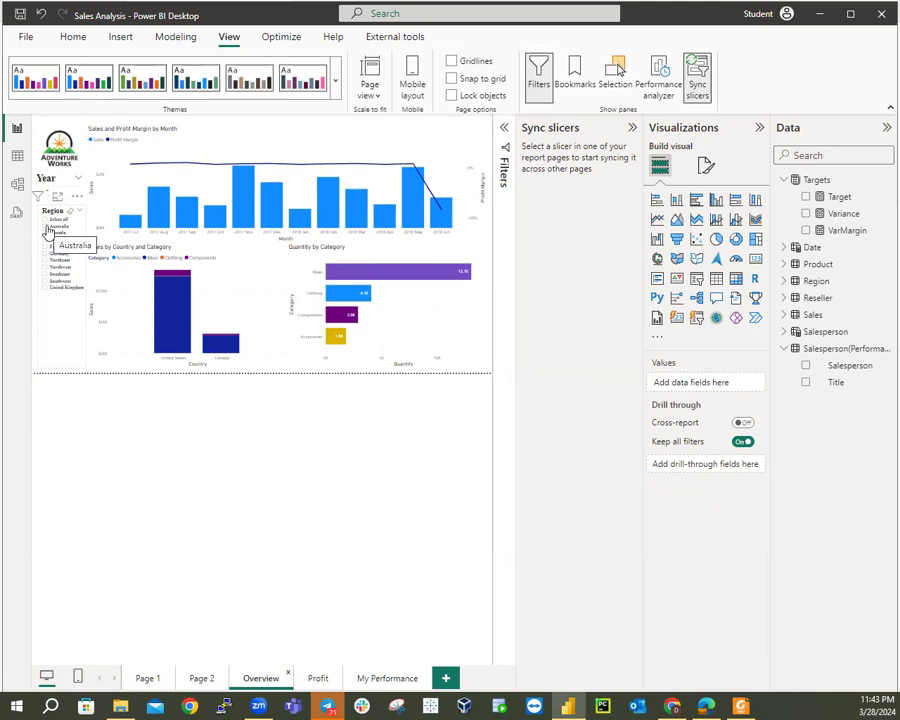
pyautogui.click(47, 227)
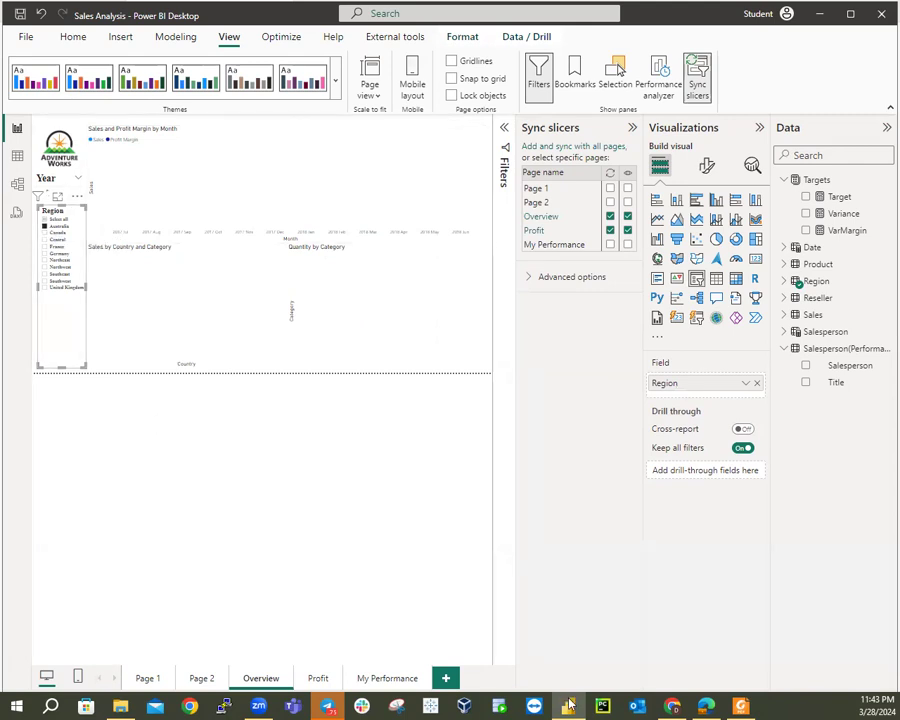
pyautogui.click(321, 678)
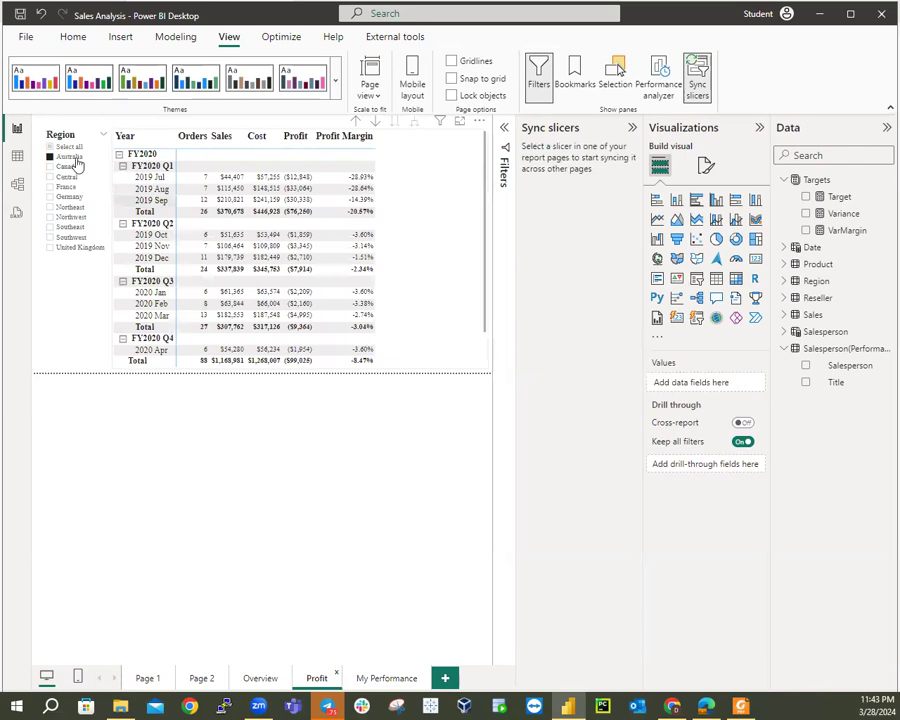
pyautogui.click(266, 680)
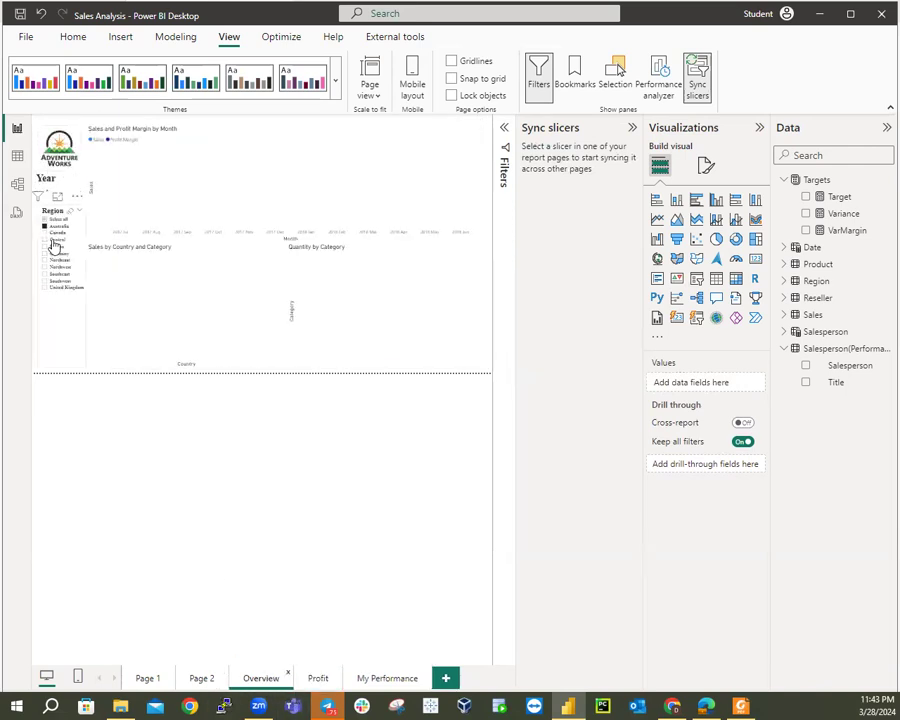
pyautogui.click(45, 227)
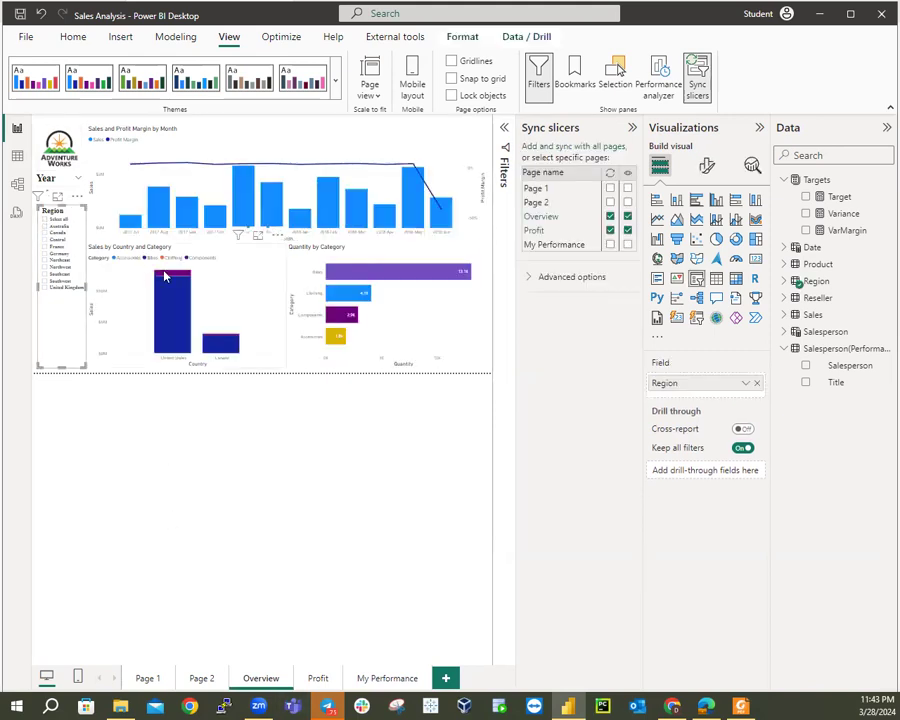
# Check which slicers and selections the My Performance and Profit pages show.
pyautogui.click(272, 536)
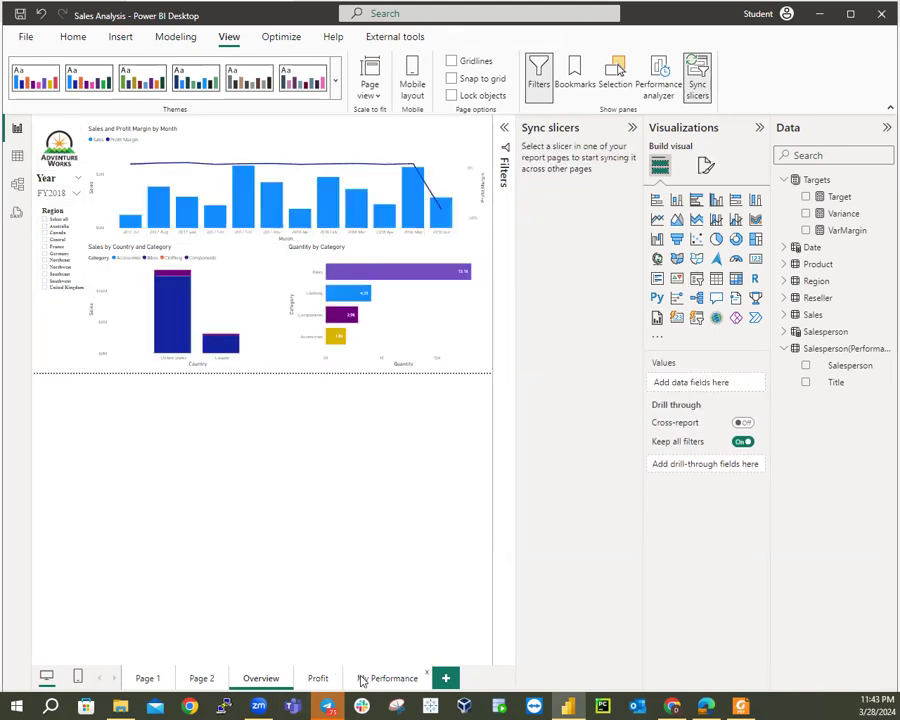
pyautogui.click(408, 680)
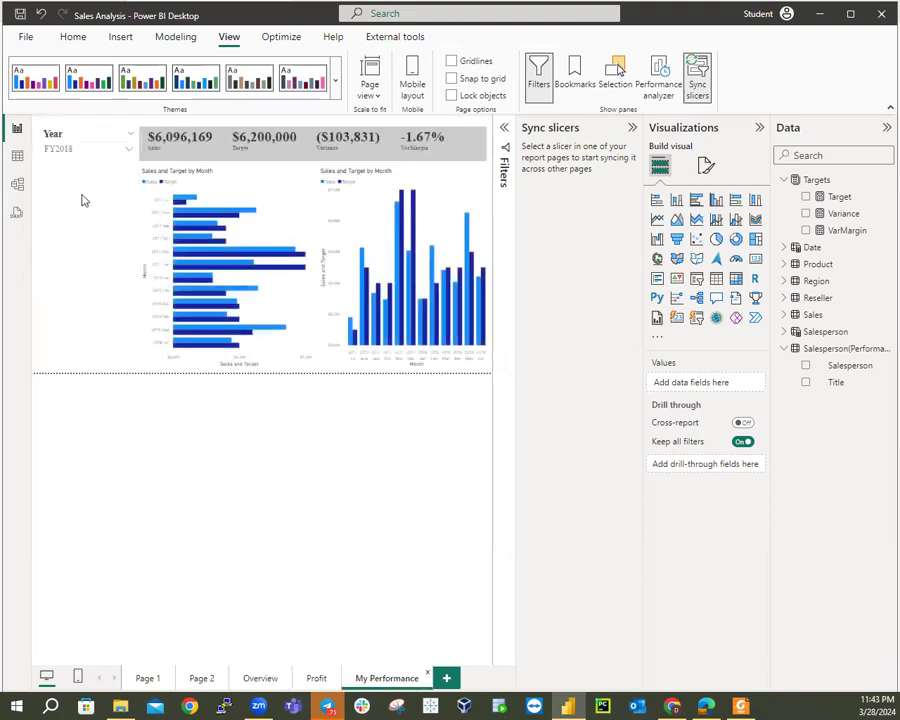
pyautogui.click(313, 681)
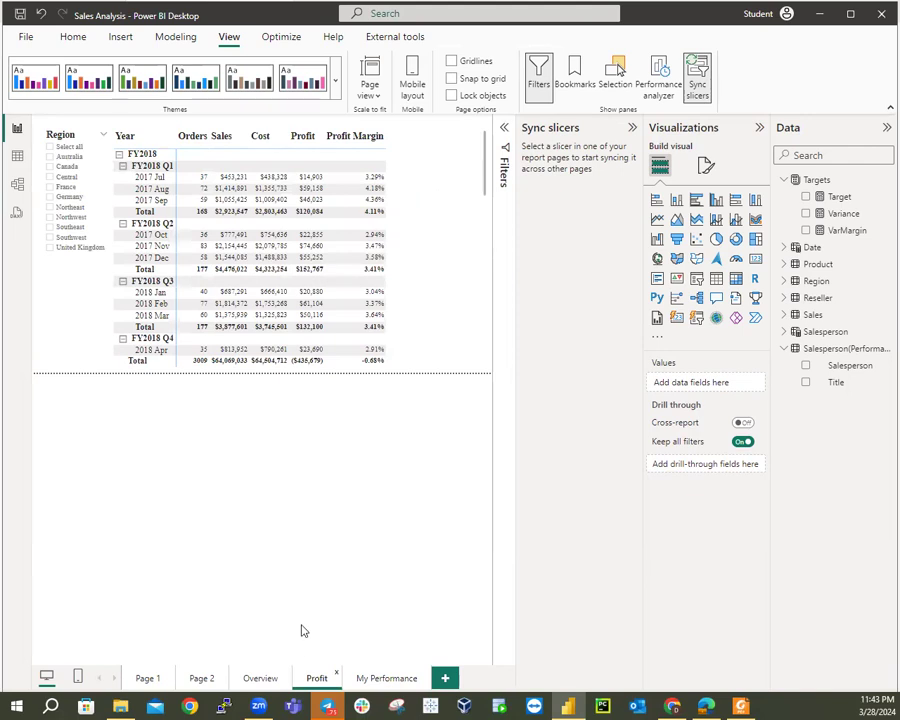
# Select Australia, Canada, France, Germany and United Kingdom in the Overview page's Region slicer and check the selection on the Profit page.
pyautogui.click(258, 680)
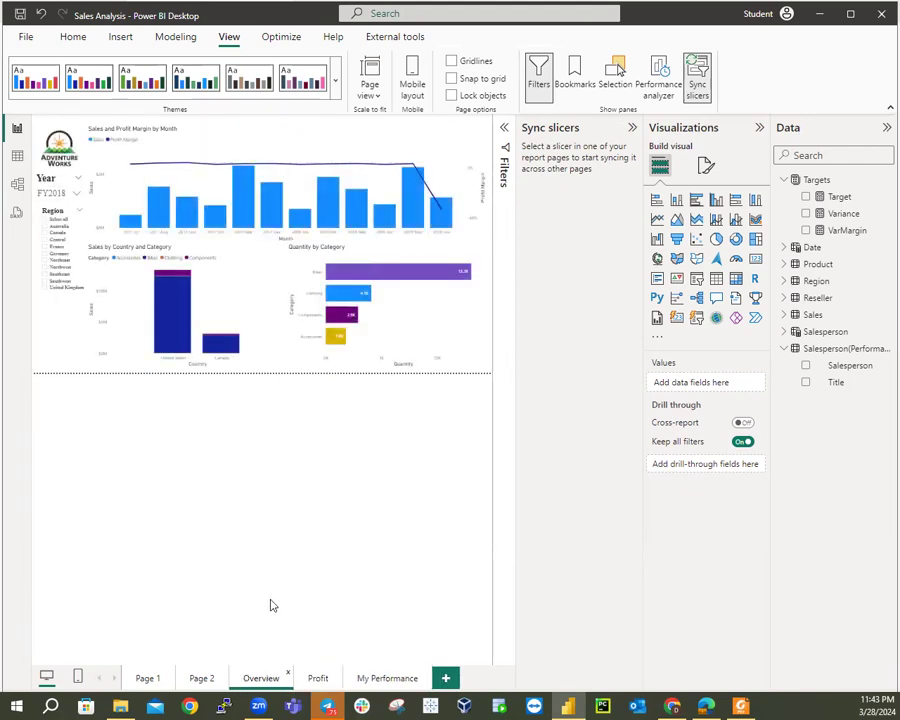
pyautogui.click(45, 227)
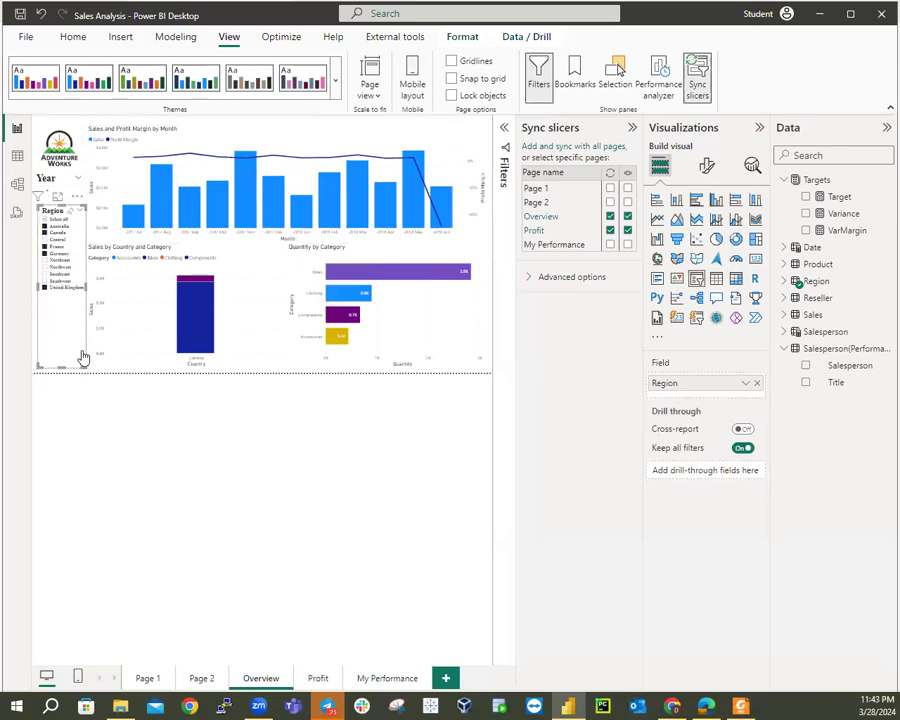
pyautogui.click(317, 680)
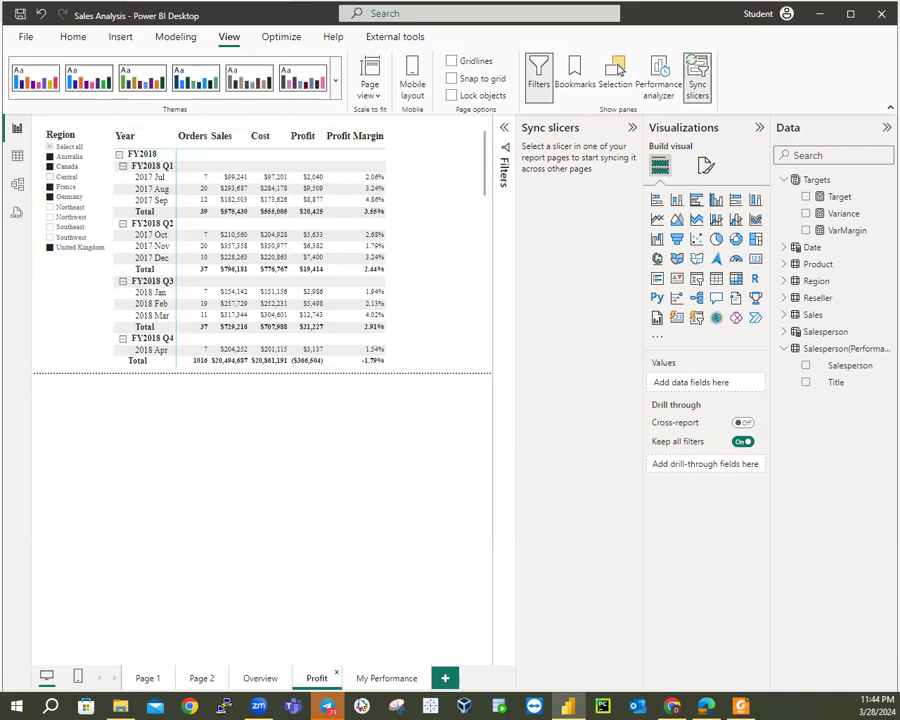
pyautogui.click(258, 677)
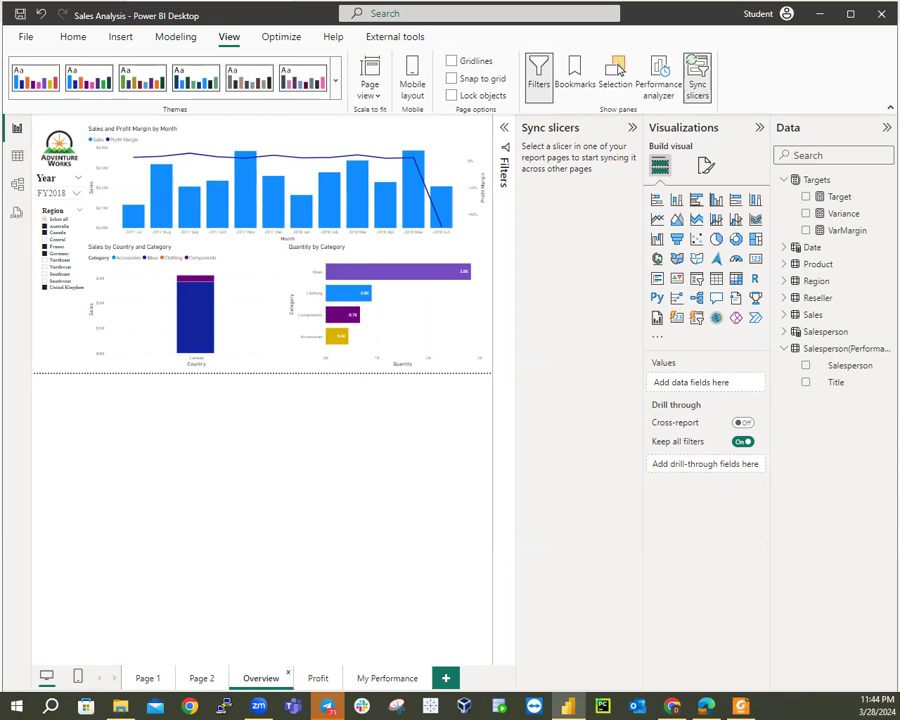
# Add a new report page named Product Details and hide it.
pyautogui.click(446, 680)
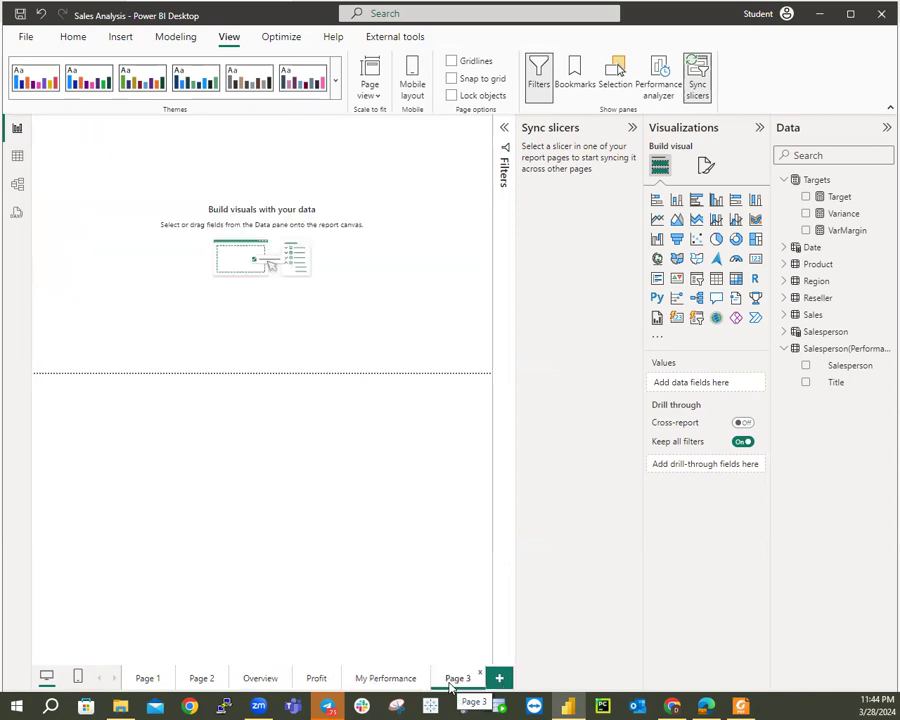
pyautogui.doubleClick(455, 679)
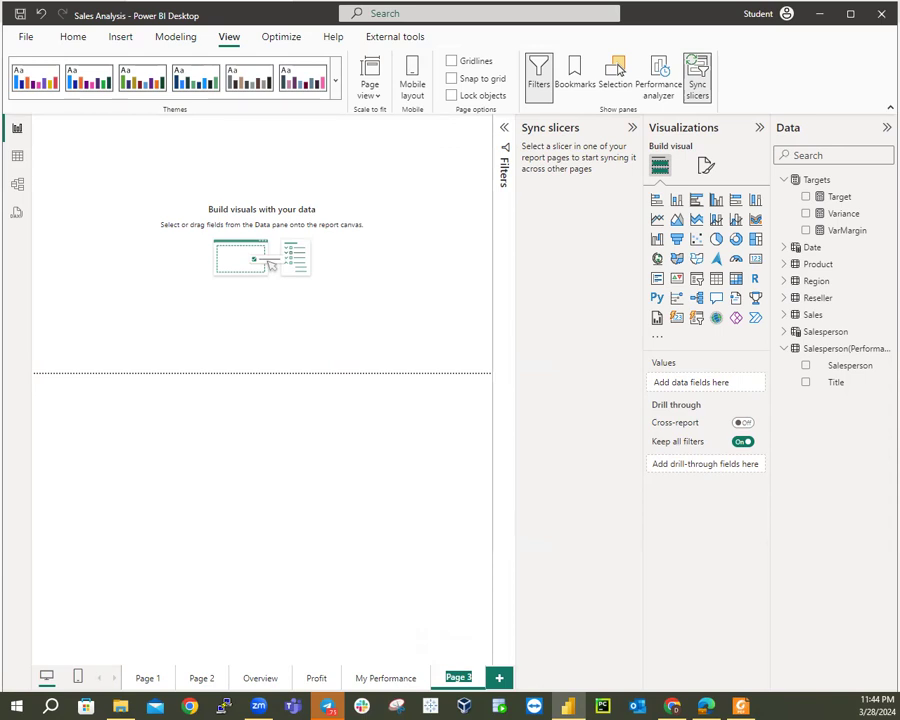
pyautogui.write('P')
pyautogui.write('duct Details')
pyautogui.press('Return')
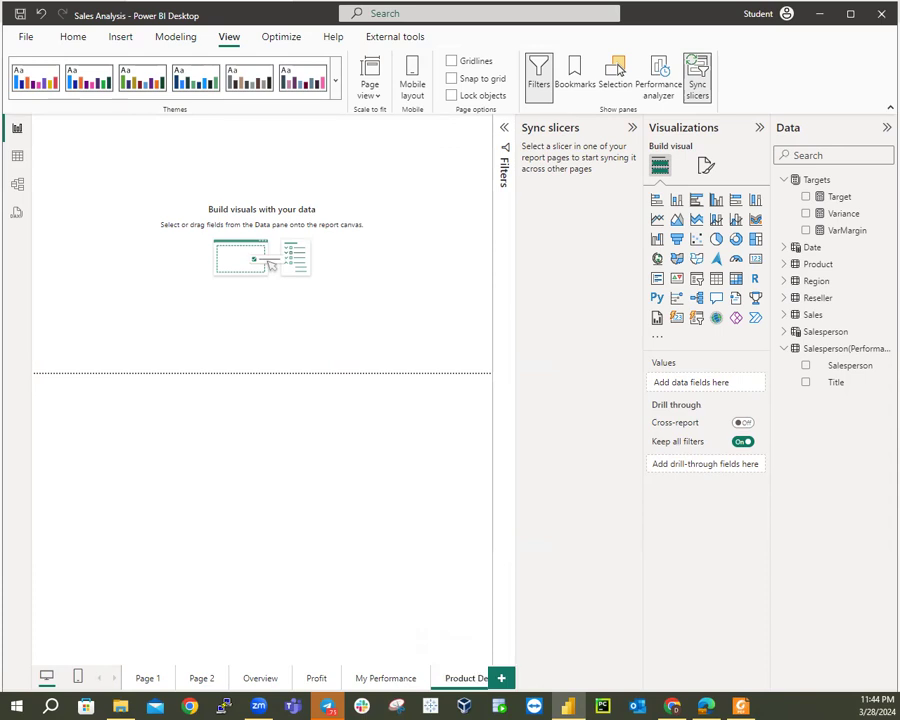
pyautogui.rightClick(475, 678)
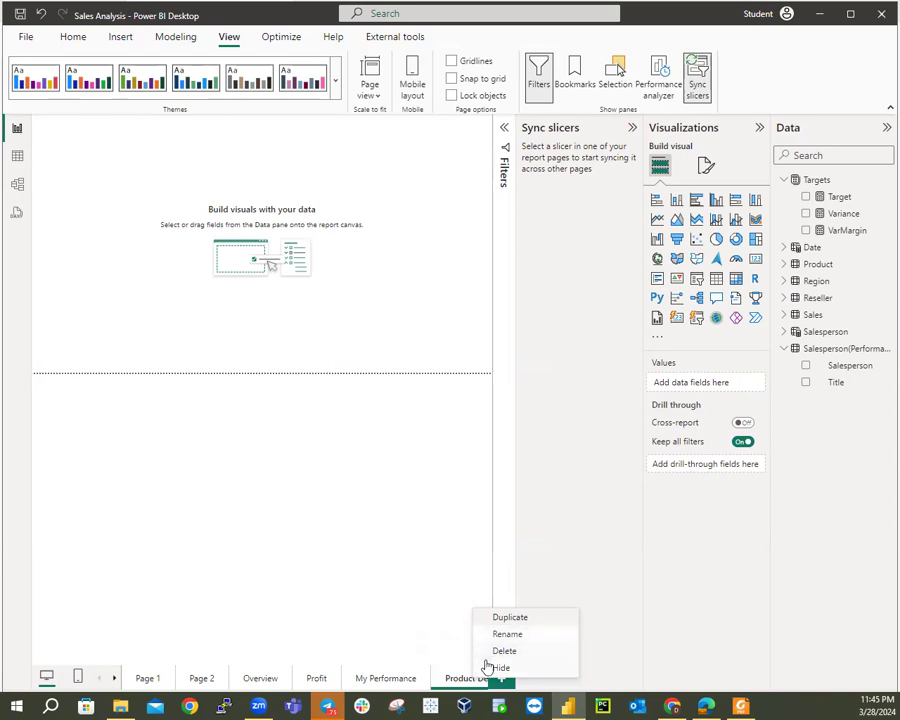
pyautogui.click(500, 668)
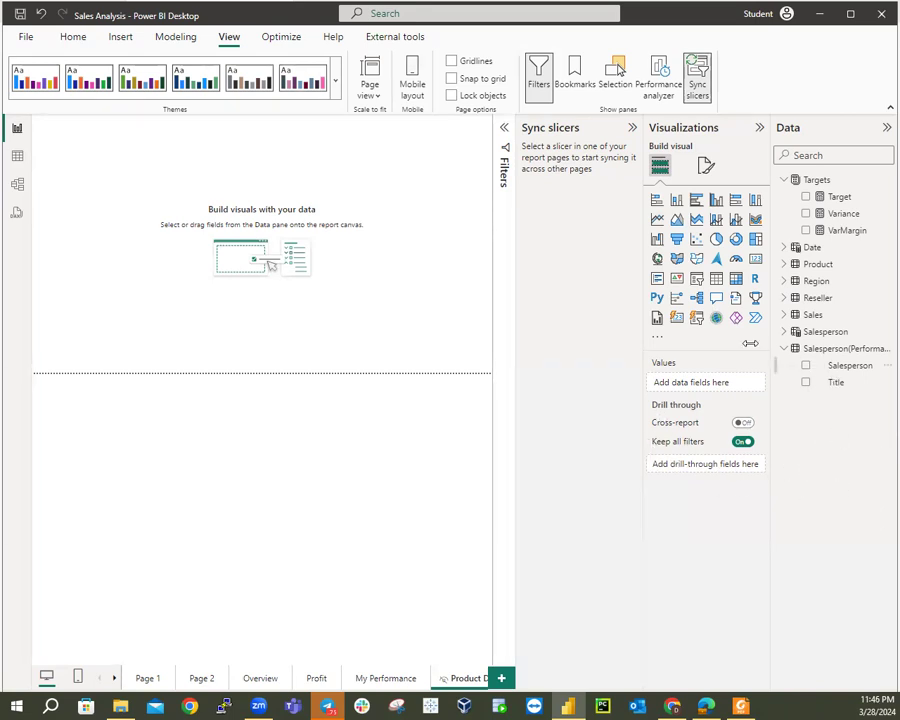
# Add the Category field of the Product table as the Product Details page's drill-through field.
pyautogui.click(789, 186)
pyautogui.click(786, 181)
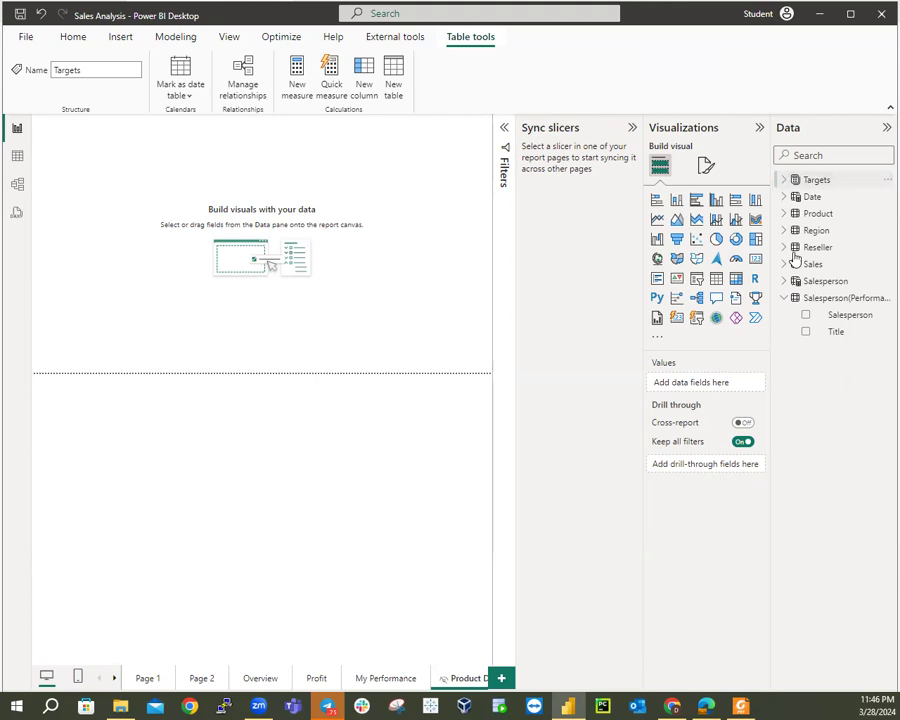
pyautogui.click(788, 215)
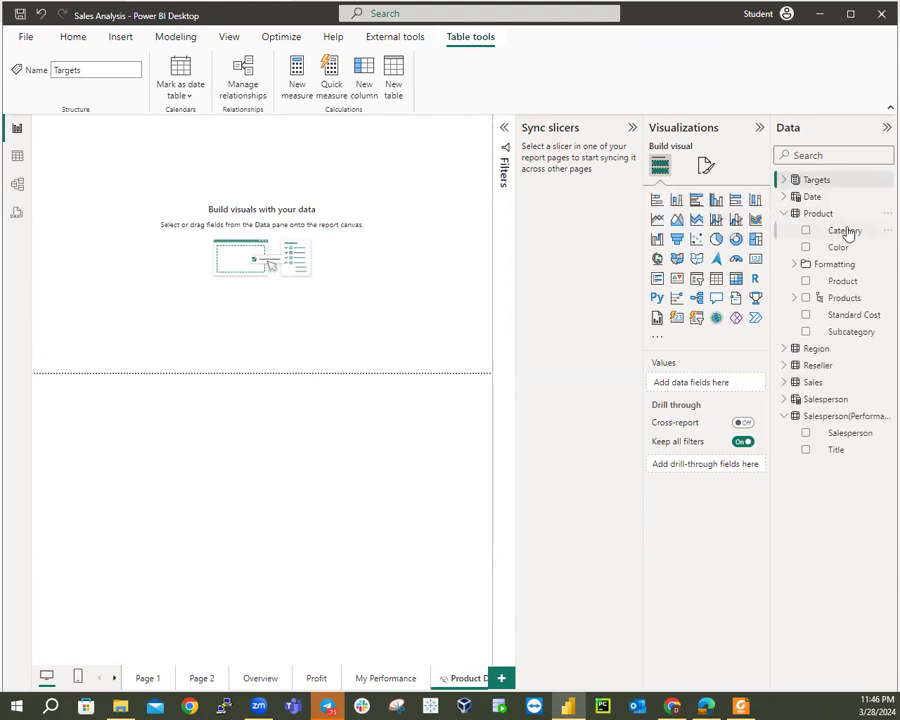
pyautogui.moveTo(846, 232); pyautogui.dragTo(724, 466)
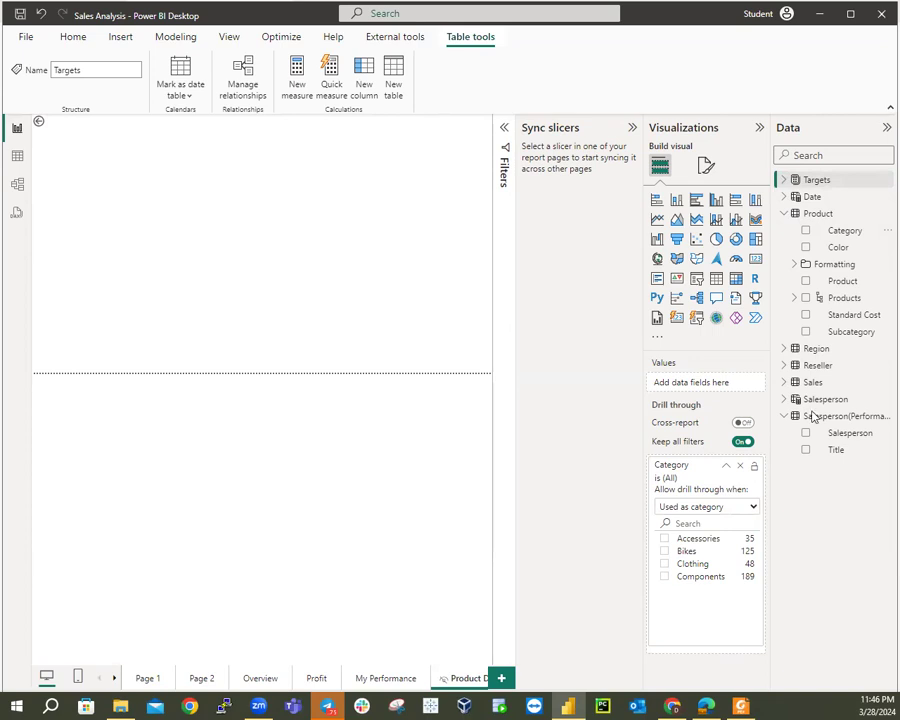
pyautogui.click(728, 467)
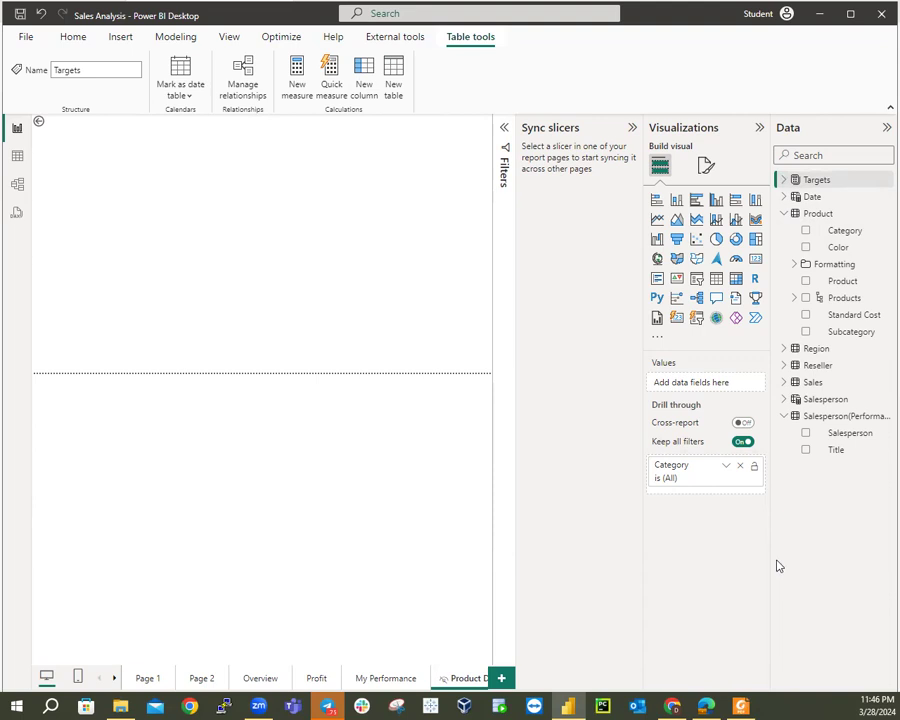
# Filter the Category drill-through field to Bikes.
pyautogui.click(727, 466)
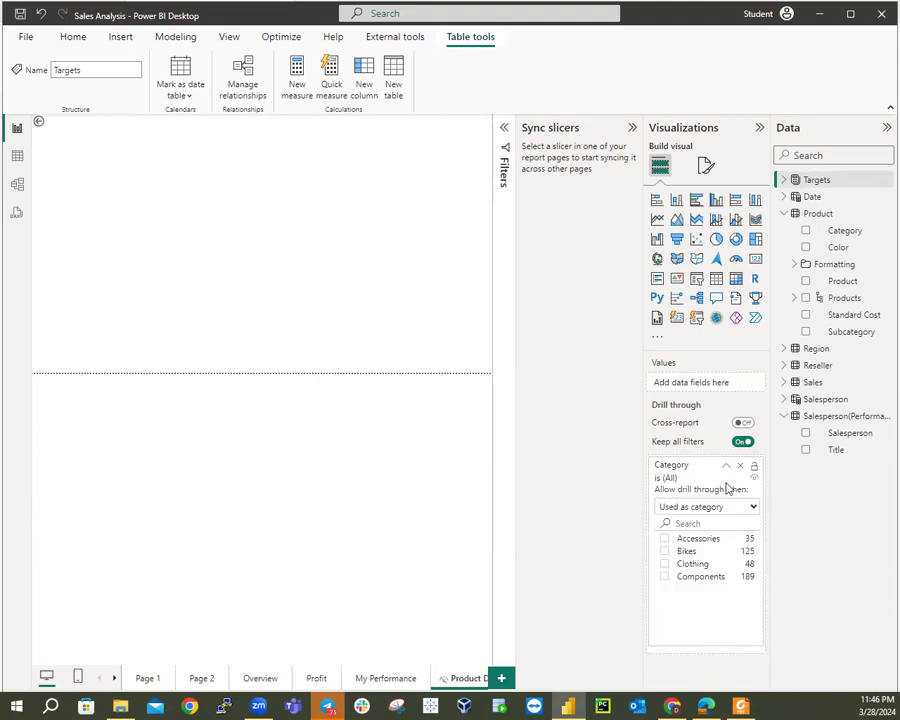
pyautogui.click(665, 551)
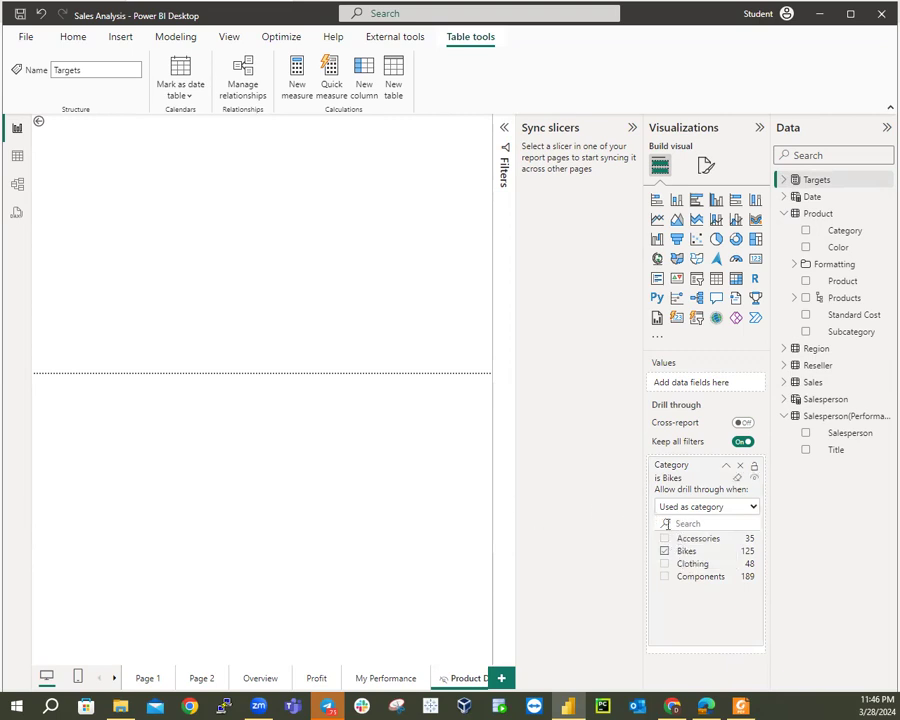
pyautogui.click(728, 466)
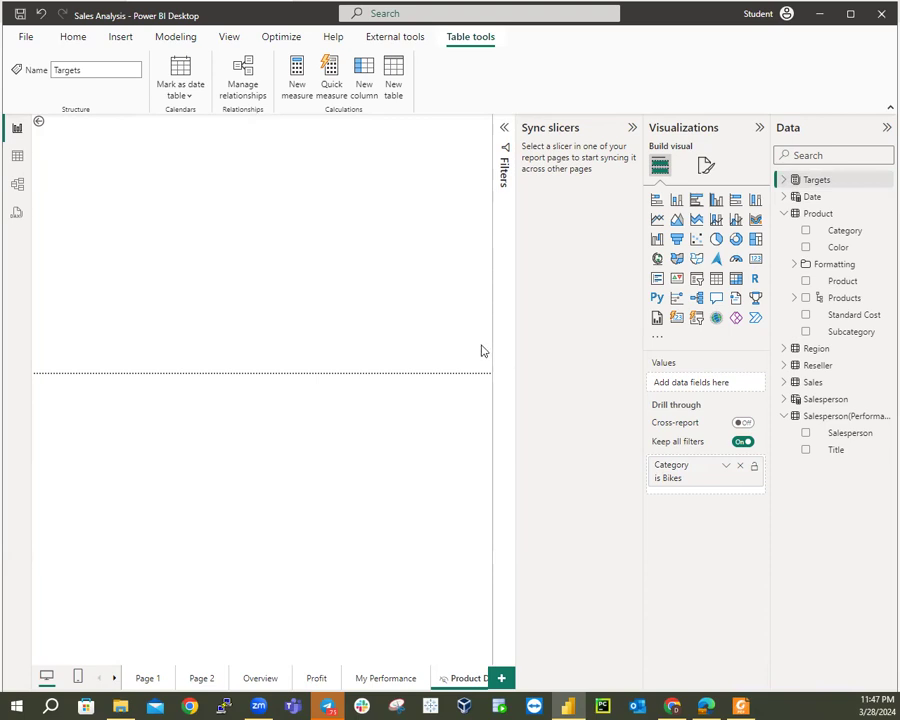
# Add a Card visual showing the Product table's Category field, sized as a thin full-width banner along the page's top edge.
pyautogui.click(90, 146)
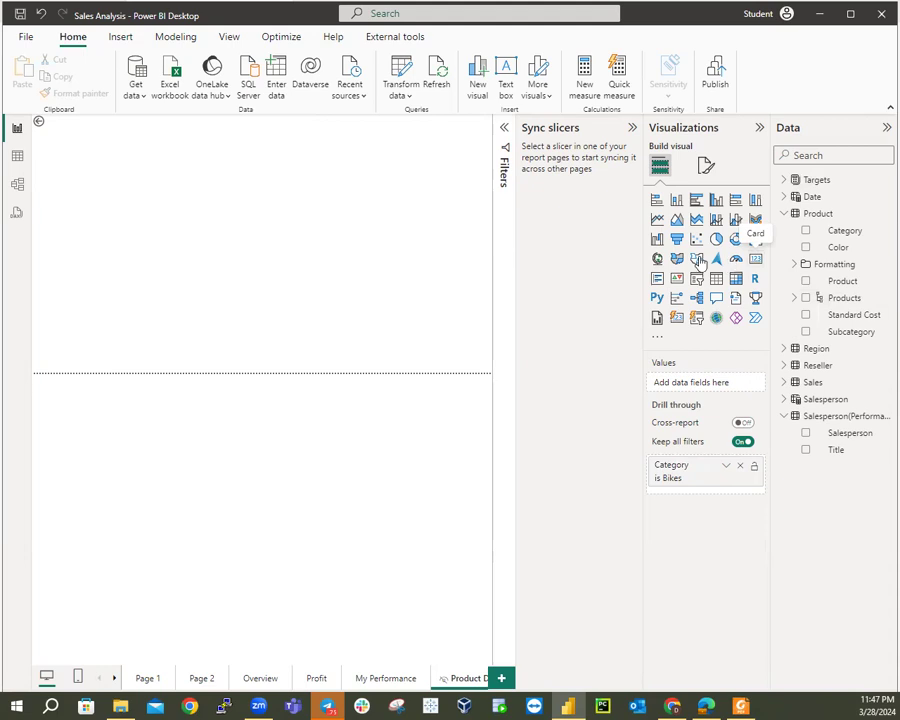
pyautogui.click(757, 262)
pyautogui.moveTo(171, 182); pyautogui.dragTo(127, 152)
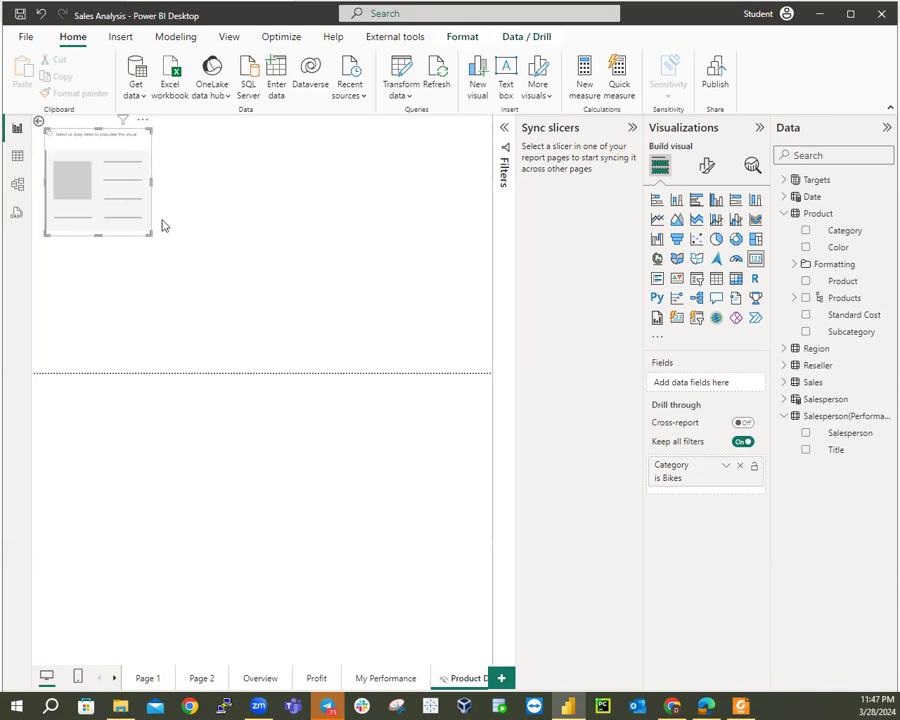
pyautogui.moveTo(150, 233); pyautogui.dragTo(483, 370)
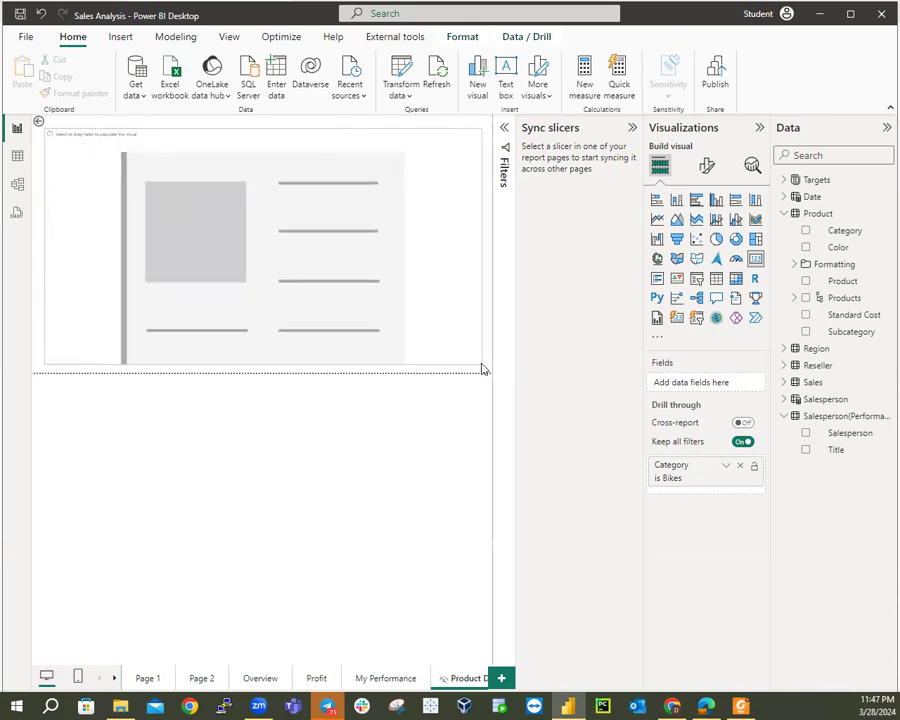
pyautogui.moveTo(482, 371); pyautogui.dragTo(481, 357)
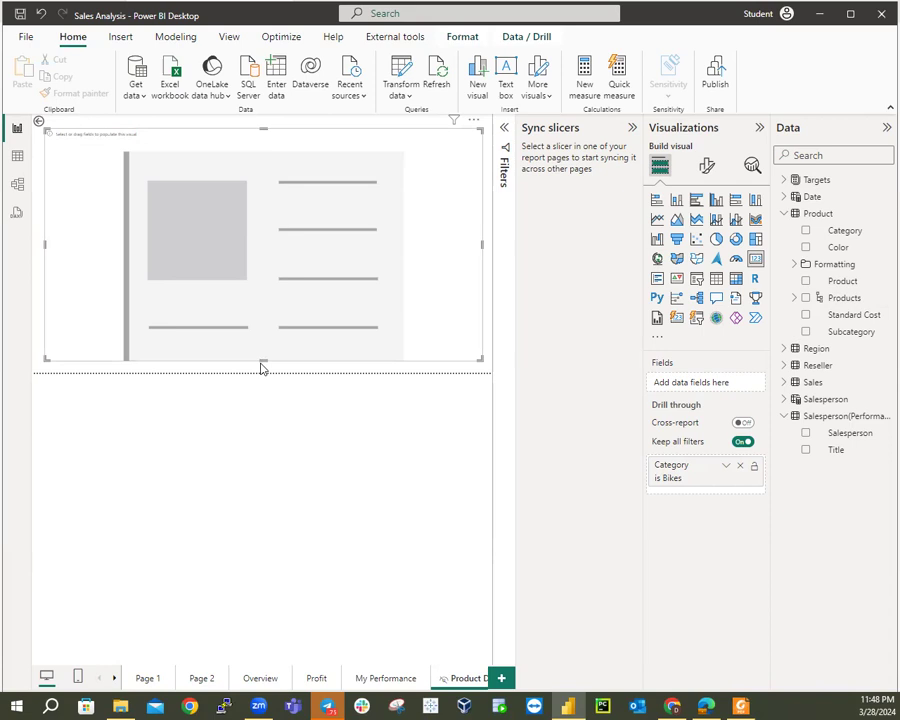
pyautogui.moveTo(259, 359); pyautogui.dragTo(265, 157)
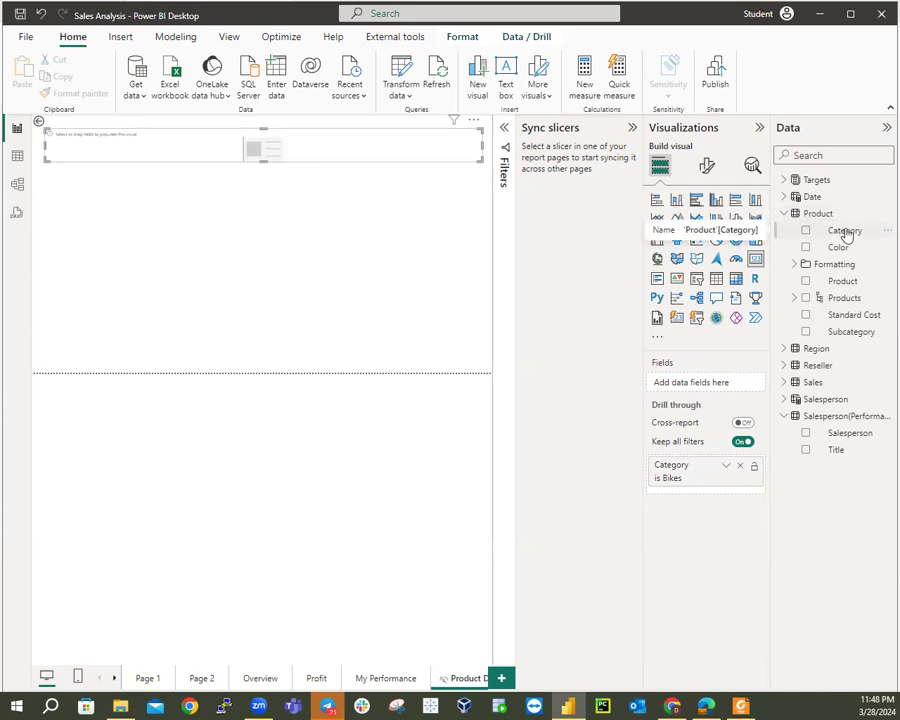
pyautogui.moveTo(845, 232); pyautogui.dragTo(268, 148)
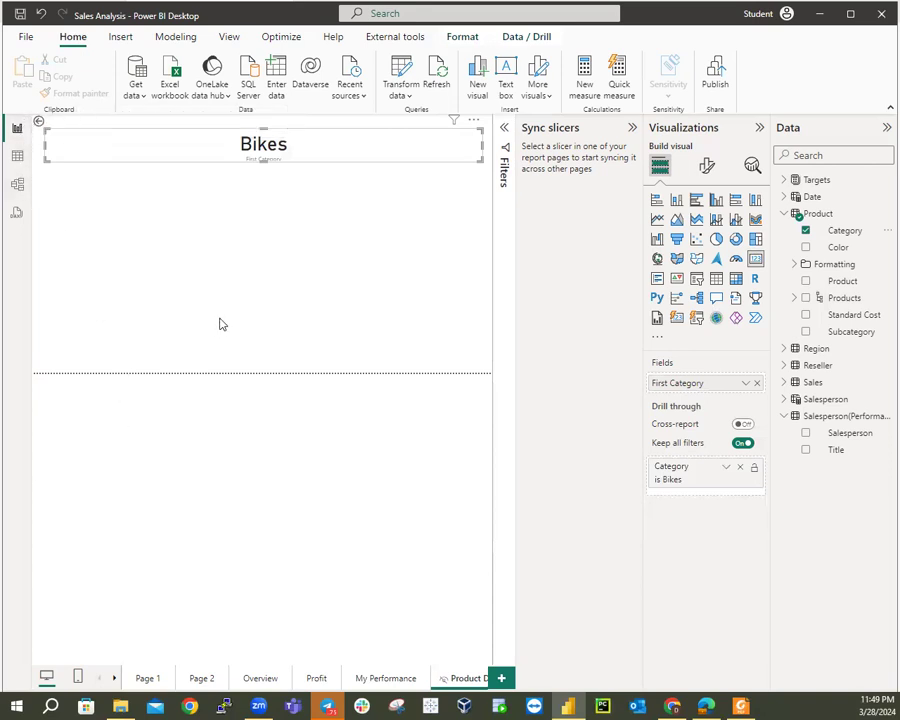
# Set the card's category label font to Times New Roman.
pyautogui.click(706, 167)
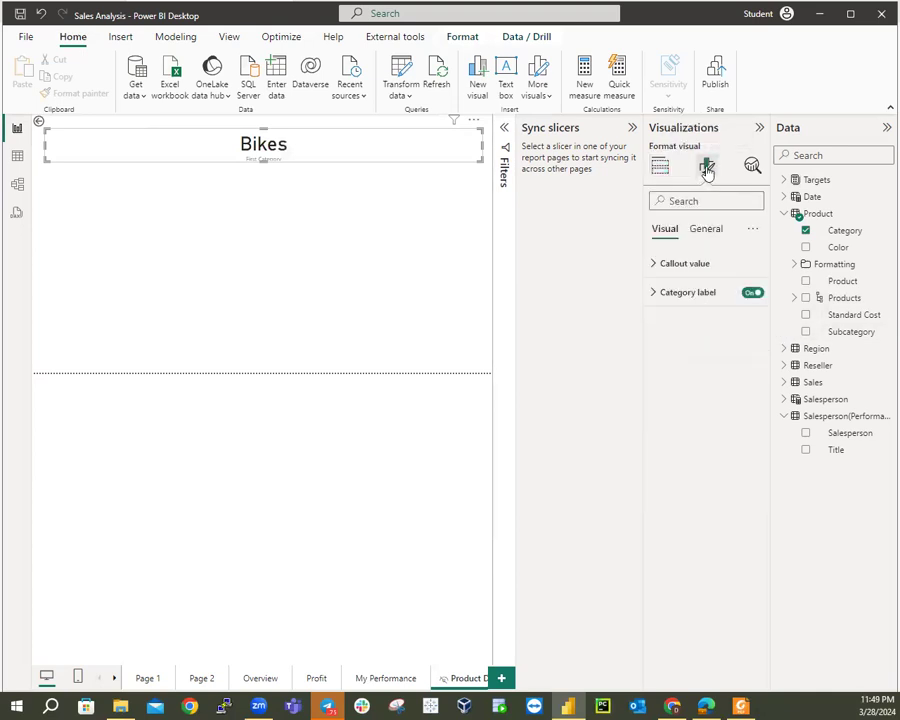
pyautogui.click(702, 297)
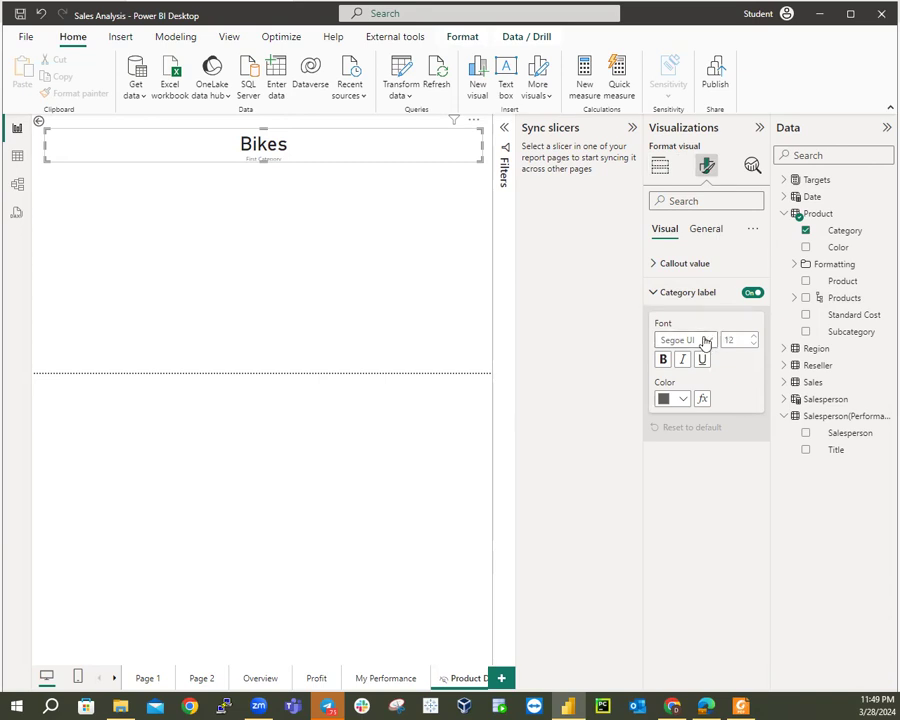
pyautogui.click(706, 343)
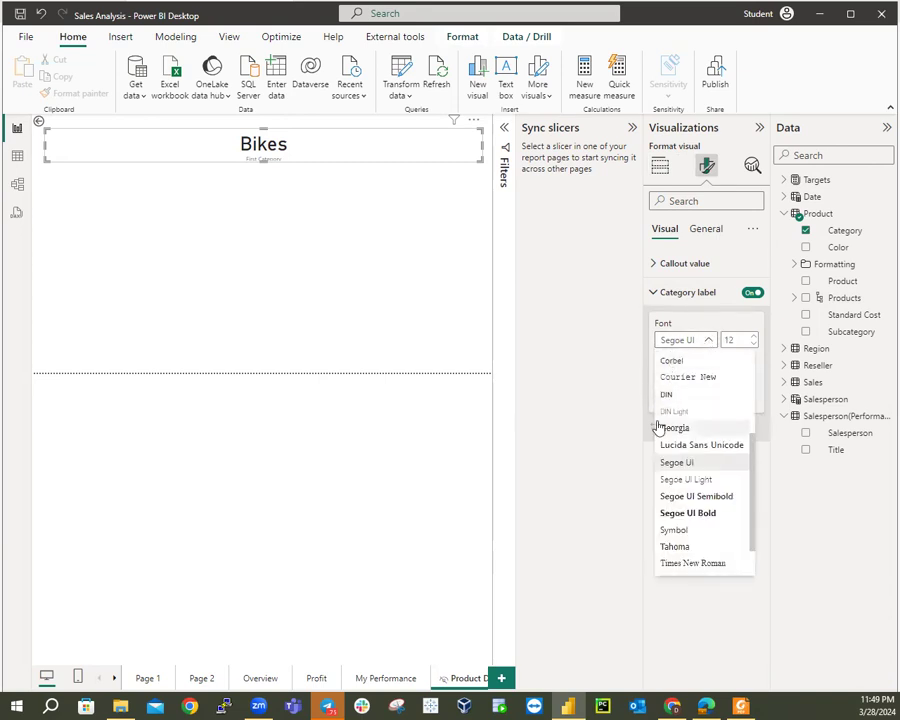
pyautogui.click(684, 564)
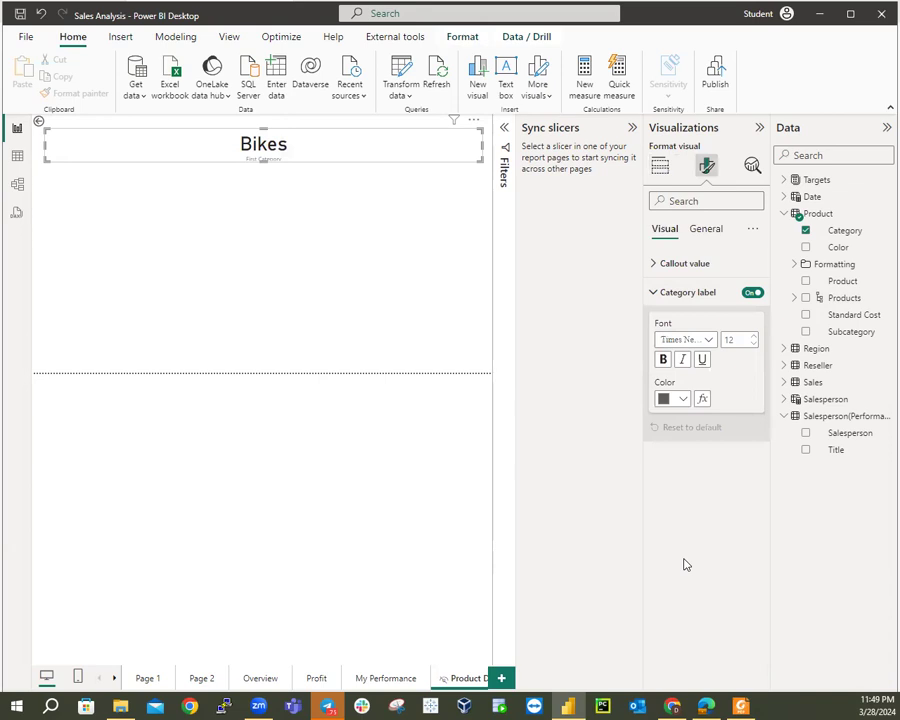
pyautogui.click(655, 294)
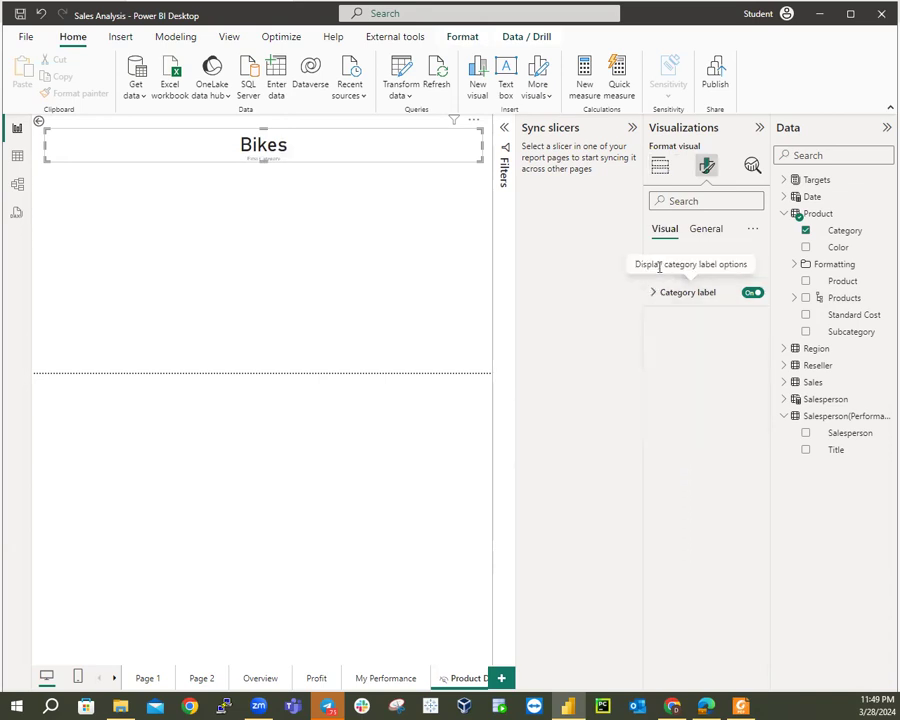
# Format the card's callout value in bold Times New Roman.
pyautogui.click(652, 267)
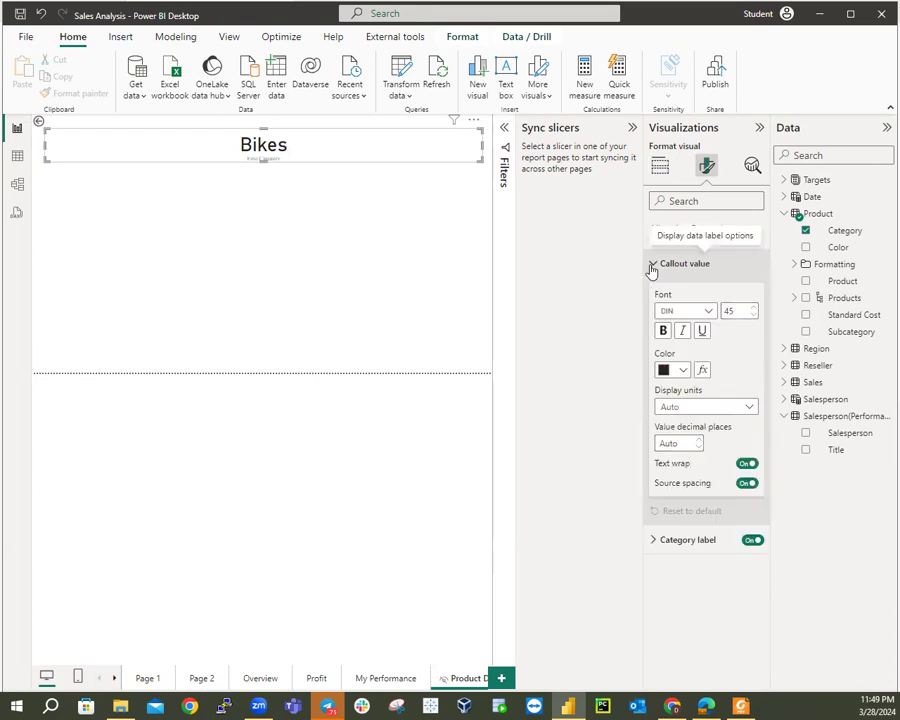
pyautogui.click(707, 311)
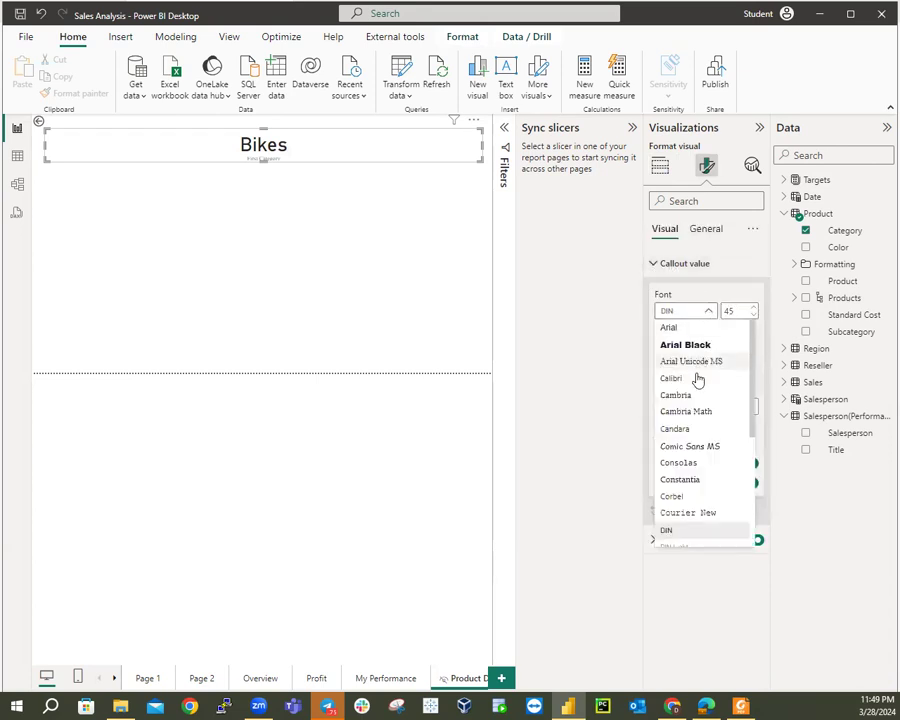
pyautogui.scroll(-5, 695, 520)
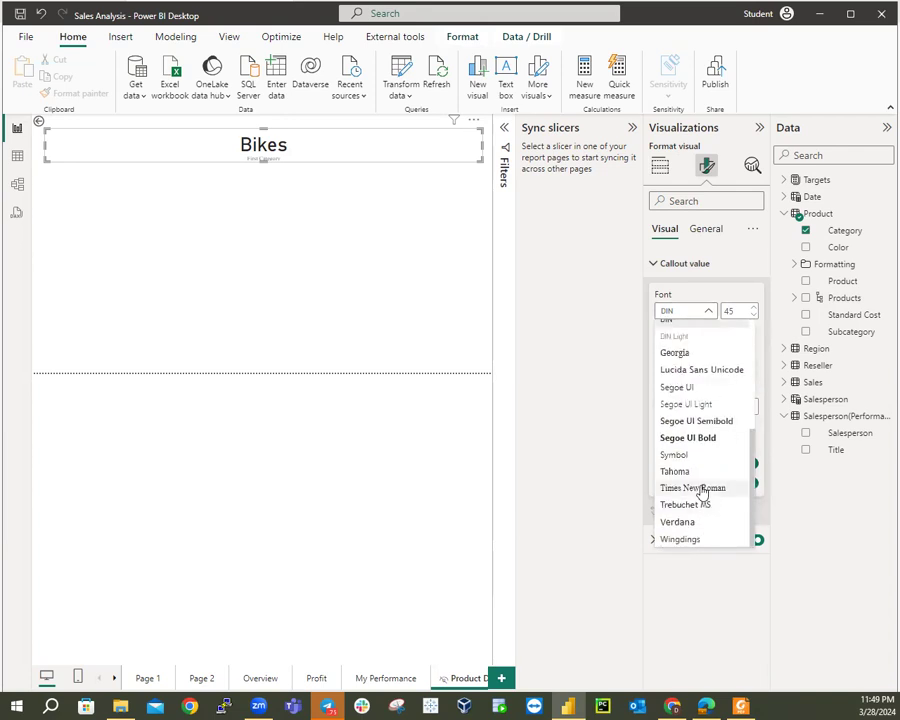
pyautogui.click(699, 484)
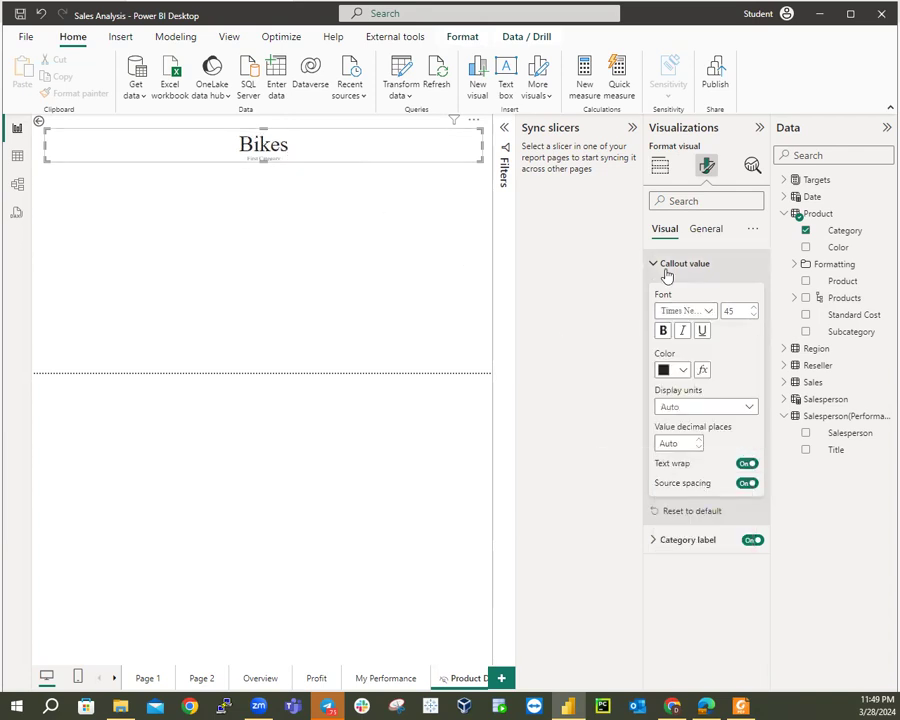
pyautogui.click(665, 330)
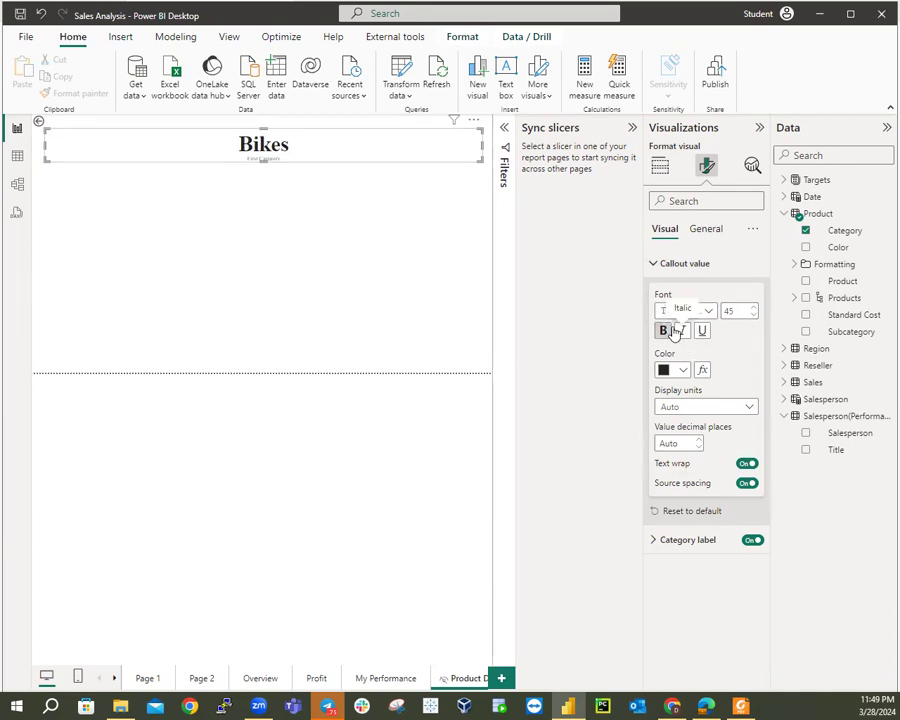
pyautogui.click(652, 263)
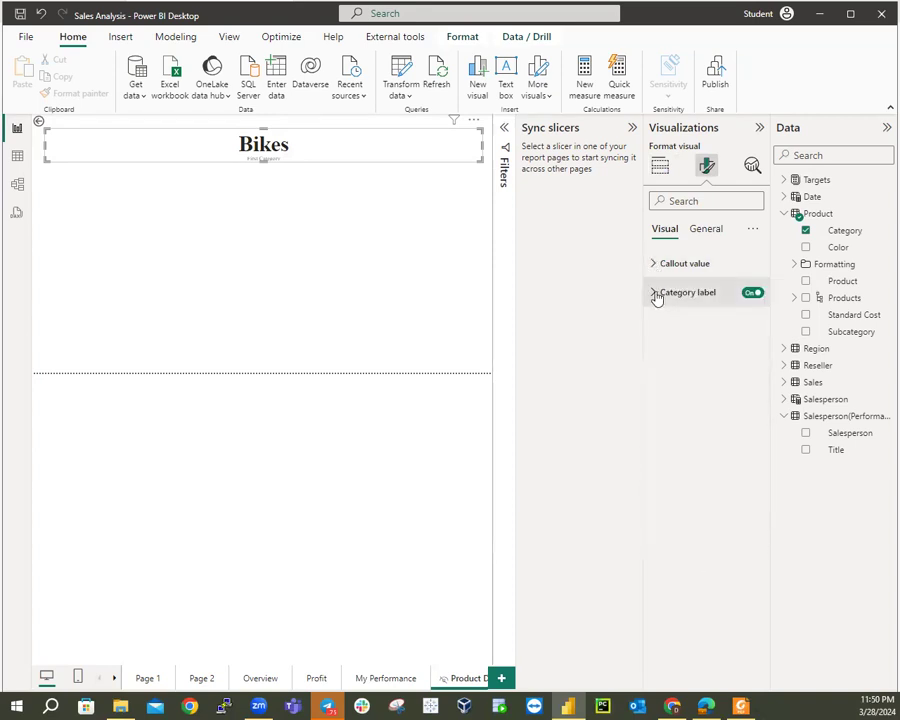
# Turn off the card's category label.
pyautogui.click(656, 295)
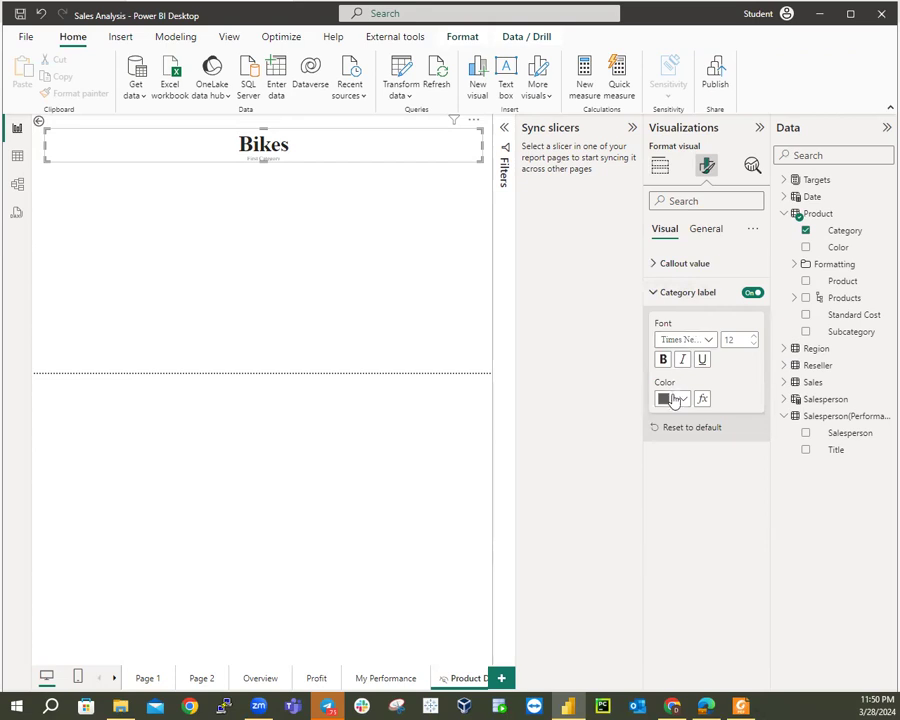
pyautogui.click(657, 295)
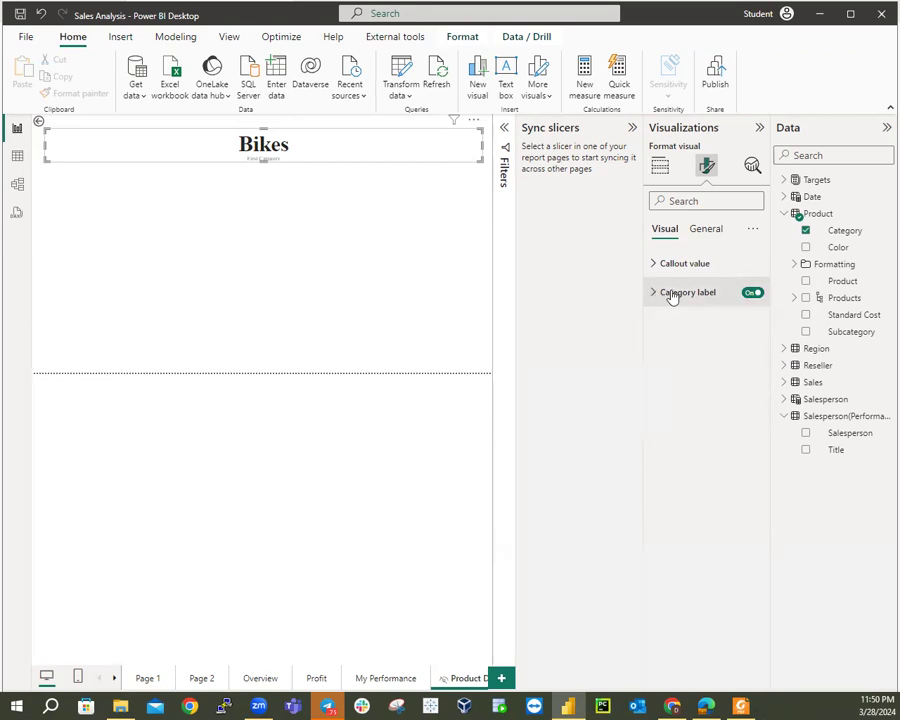
pyautogui.click(752, 294)
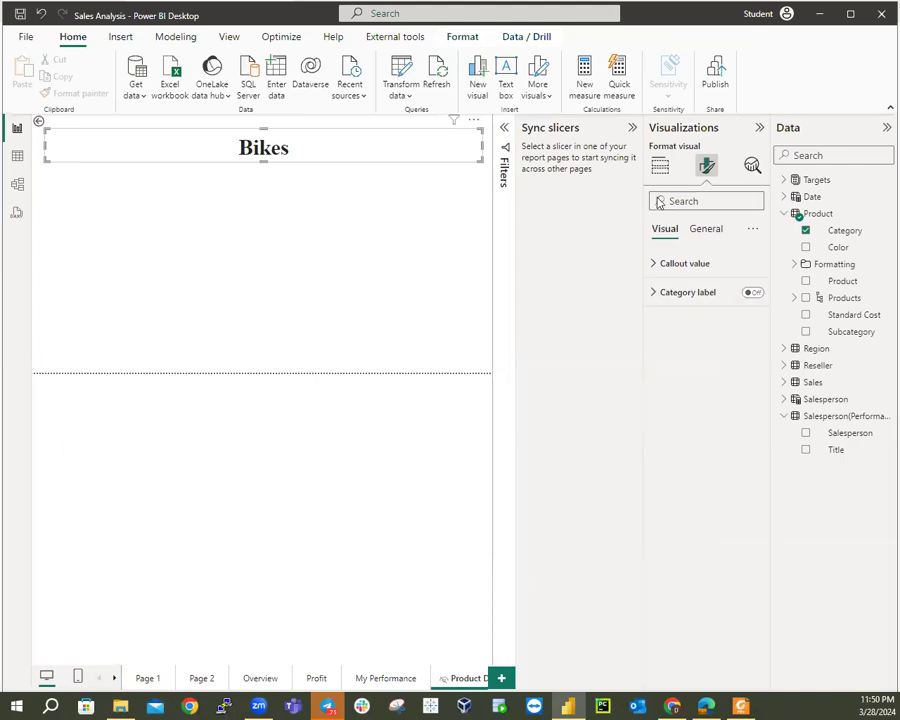
# Set the card's background to a light grey theme color, trying a darker grey first.
pyautogui.click(706, 230)
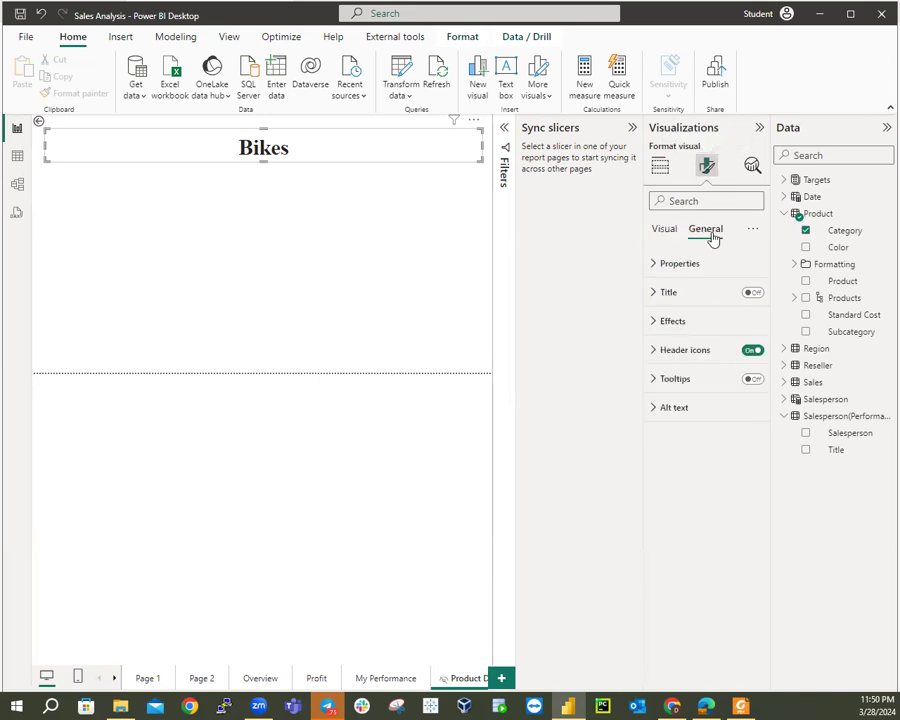
pyautogui.click(654, 322)
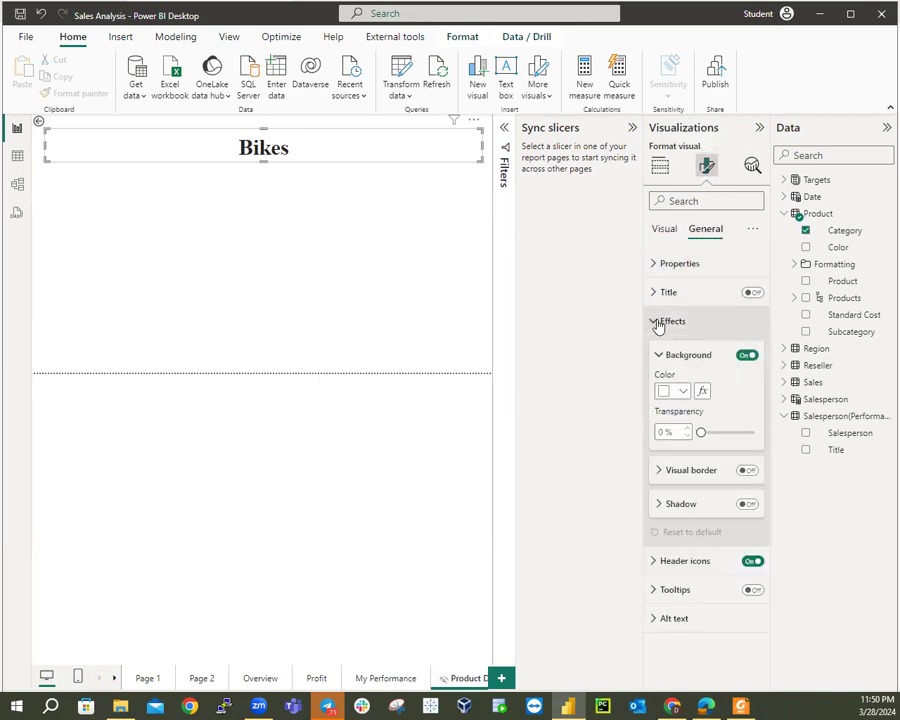
pyautogui.click(683, 392)
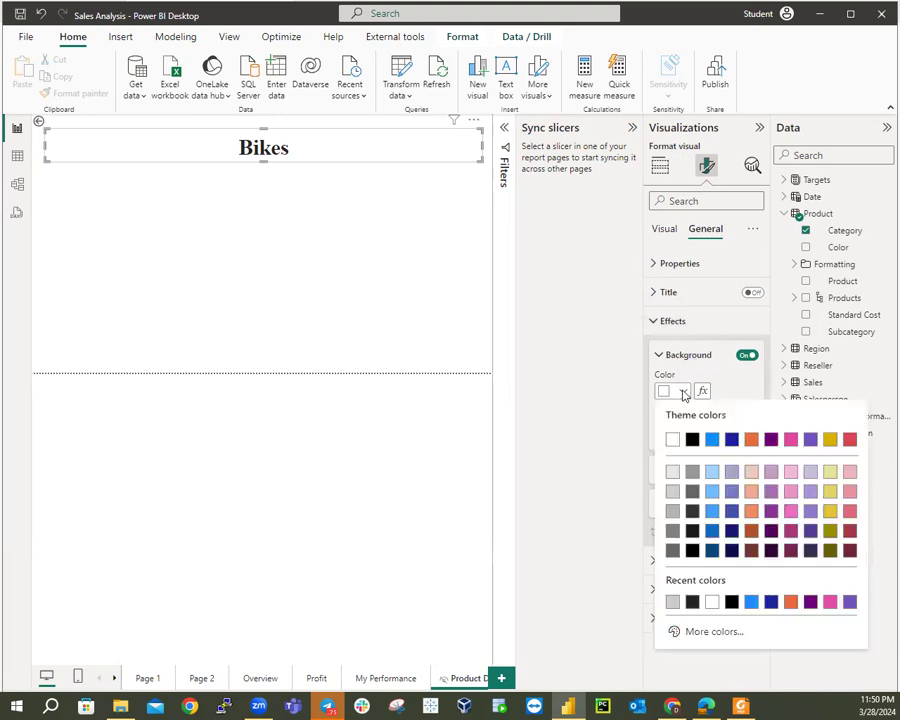
pyautogui.click(672, 511)
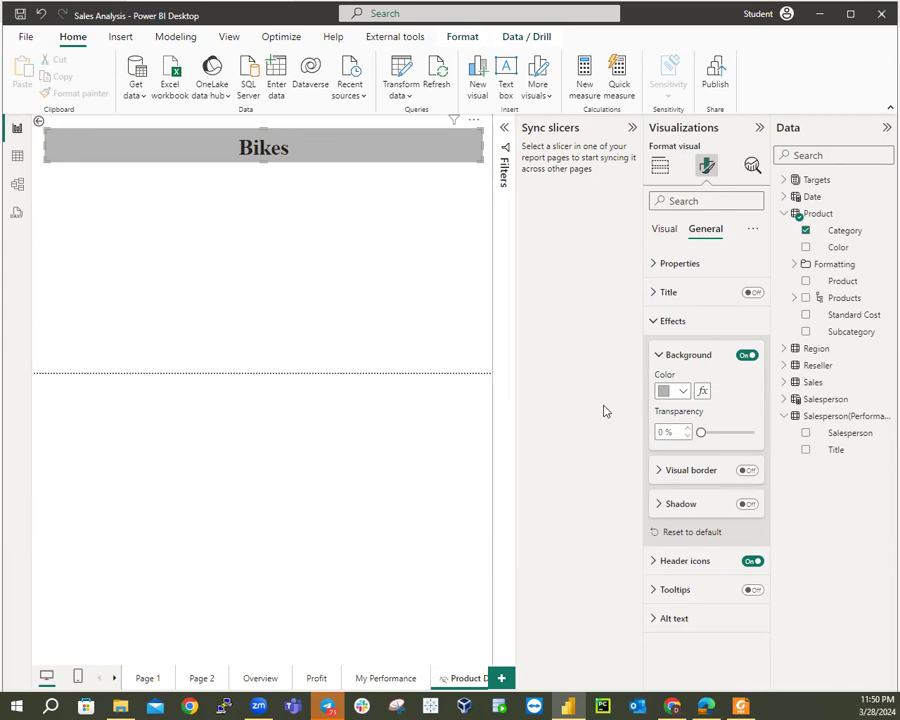
pyautogui.click(680, 392)
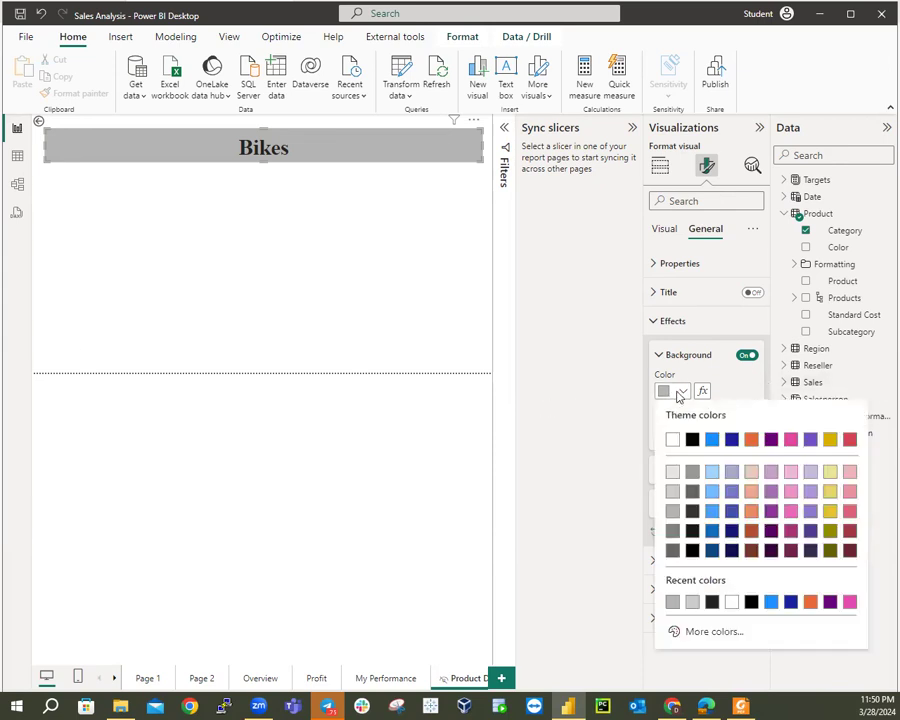
pyautogui.click(670, 500)
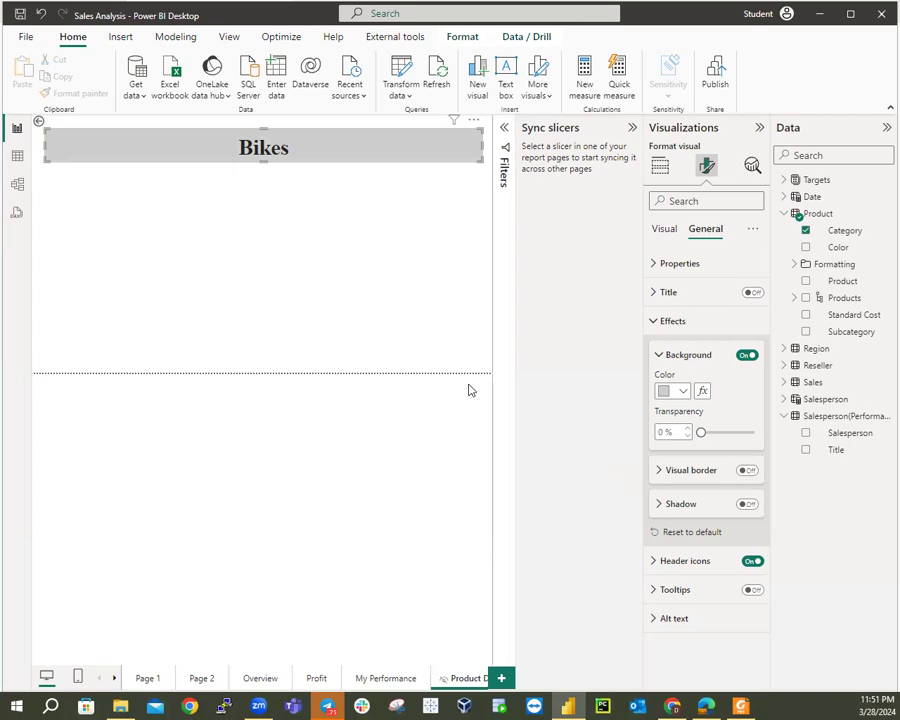
# Add a Table visual filling the space below the card and include the Product table's Subcategory field as its column.
pyautogui.click(664, 170)
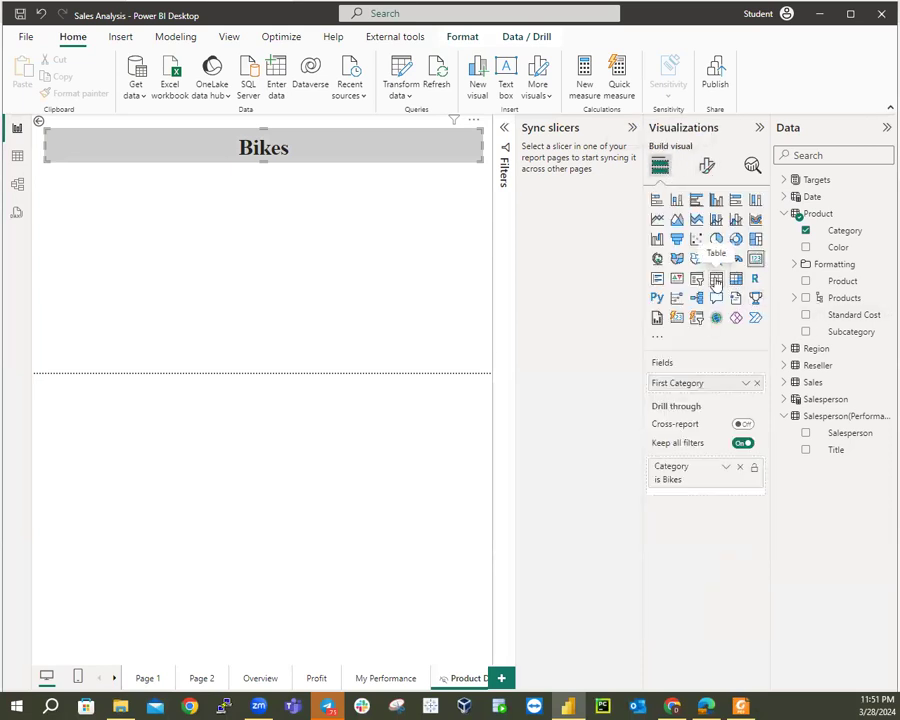
pyautogui.click(140, 189)
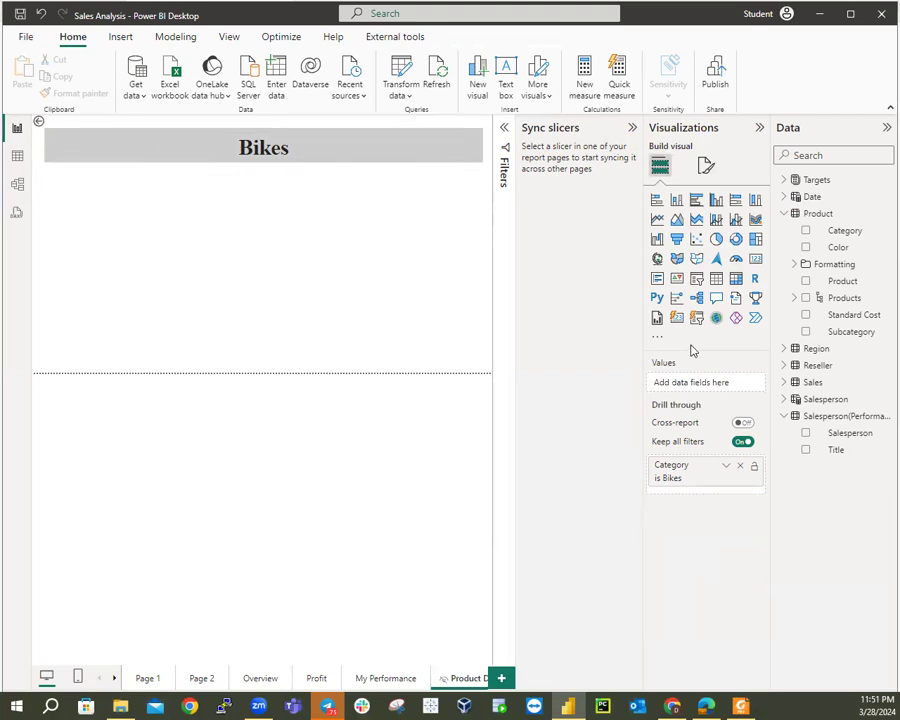
pyautogui.click(718, 282)
pyautogui.moveTo(238, 215); pyautogui.dragTo(265, 370)
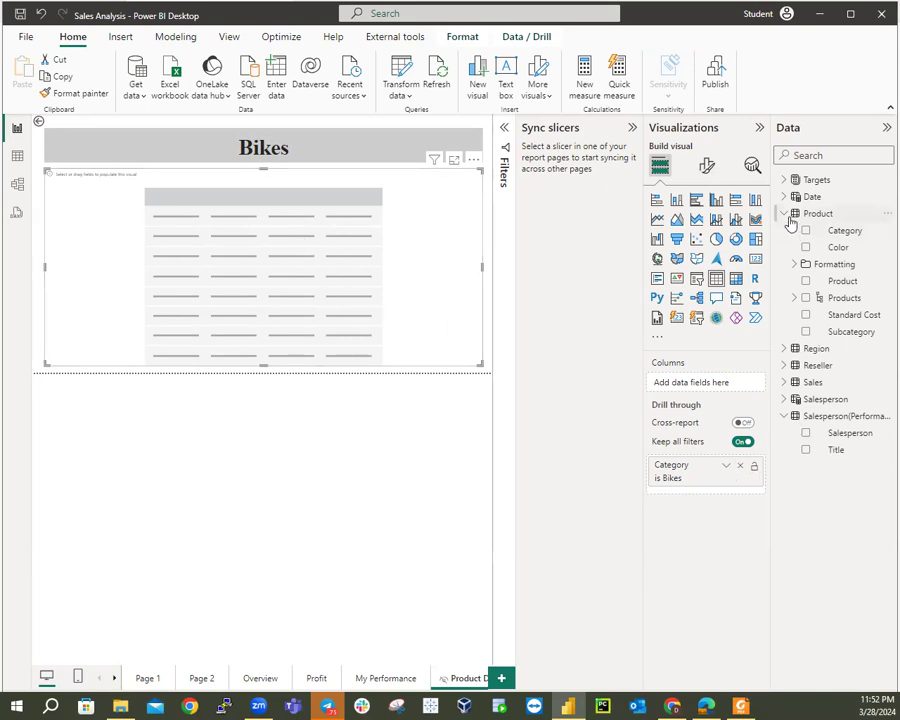
pyautogui.click(806, 332)
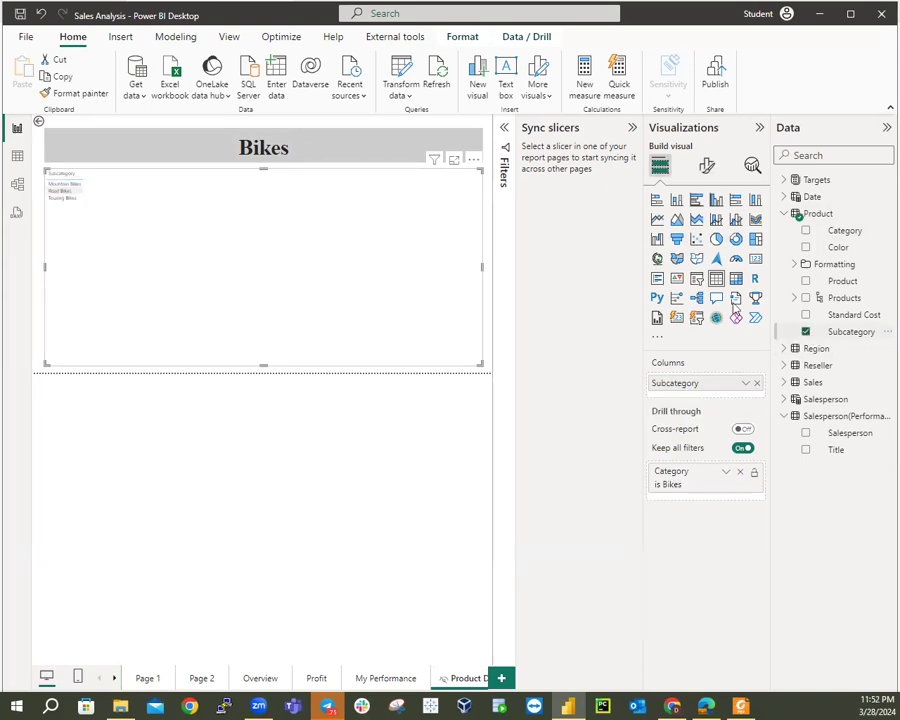
# Format the table's column headers in bold Times New Roman at size 20.
pyautogui.click(707, 165)
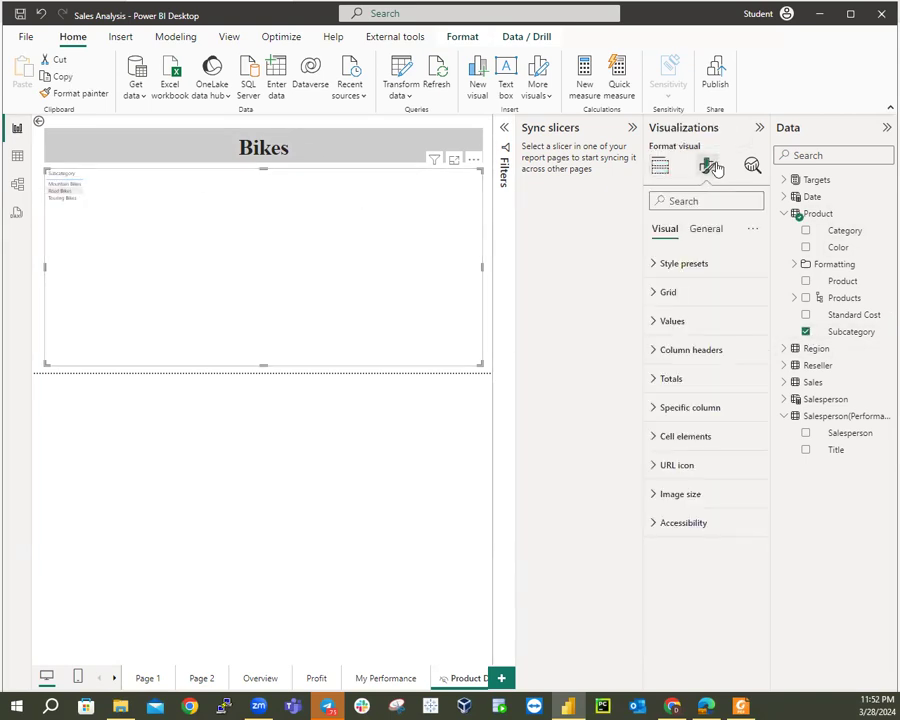
pyautogui.click(658, 352)
pyautogui.click(703, 420)
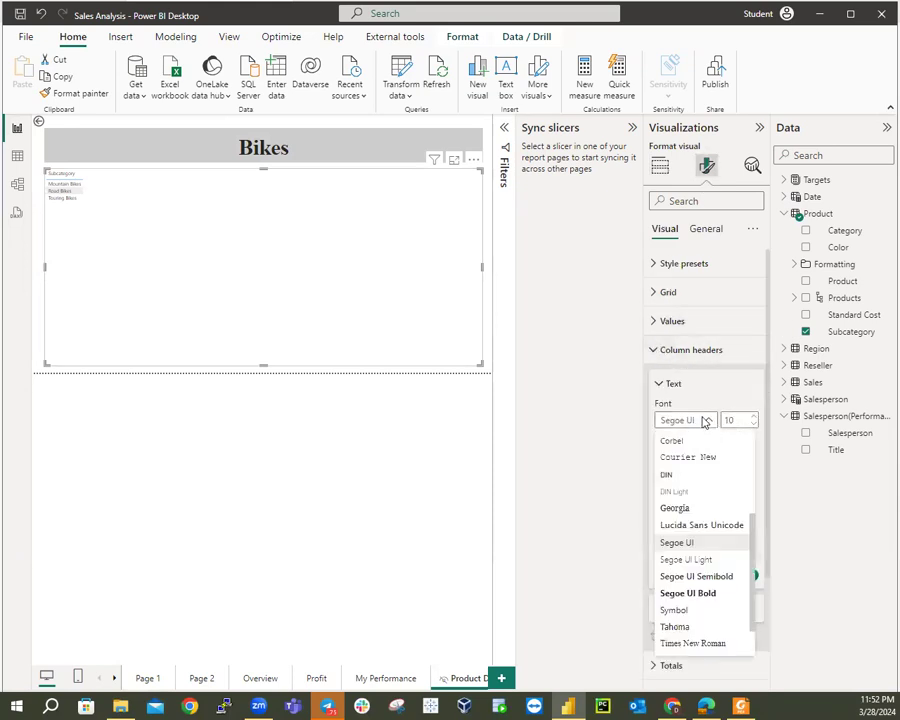
pyautogui.click(688, 641)
pyautogui.press('Tab')
pyautogui.press('BackSpace')
pyautogui.write('20')
pyautogui.press('Return')
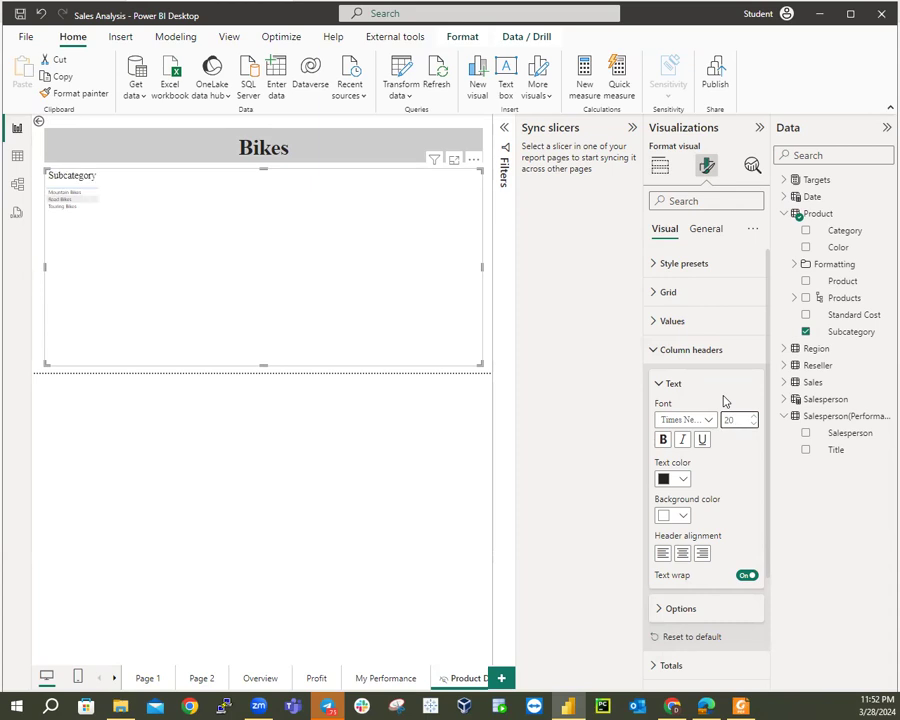
pyautogui.click(663, 440)
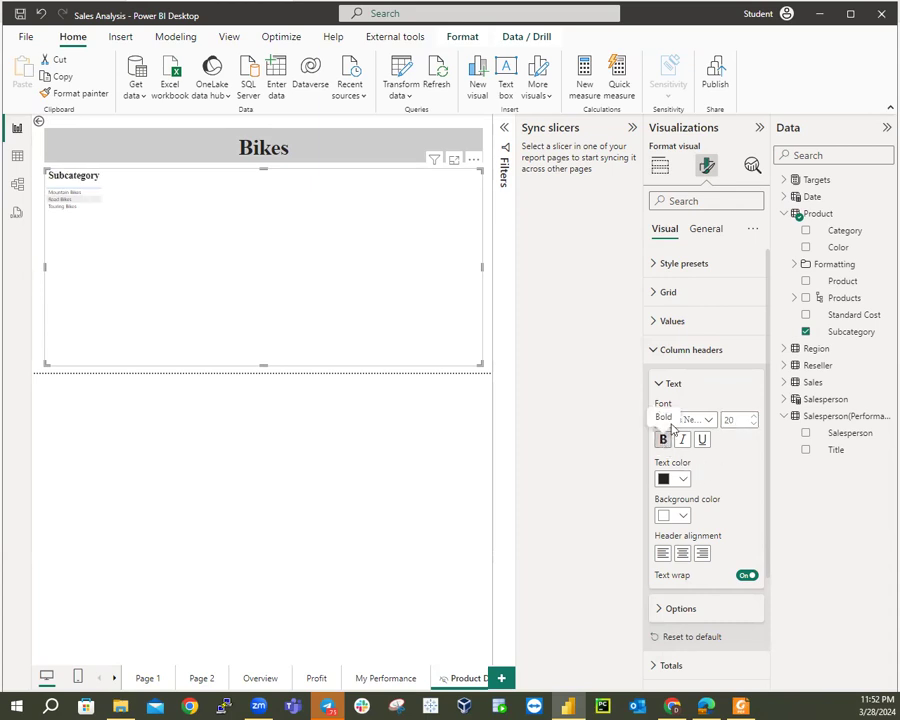
pyautogui.click(654, 352)
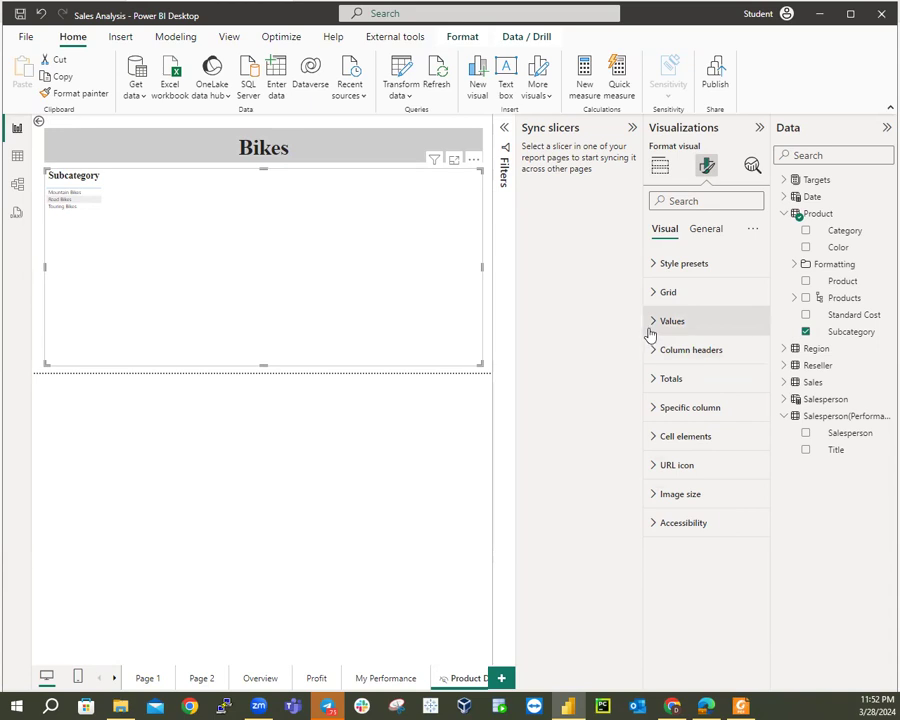
# Format the table's values in Times New Roman at size 18.
pyautogui.click(652, 321)
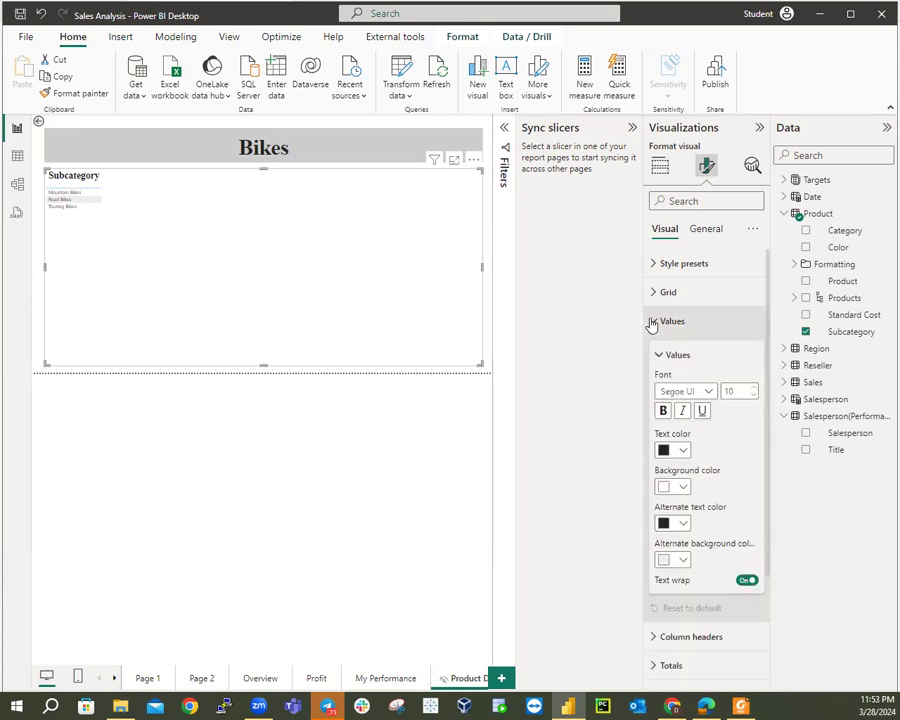
pyautogui.click(708, 393)
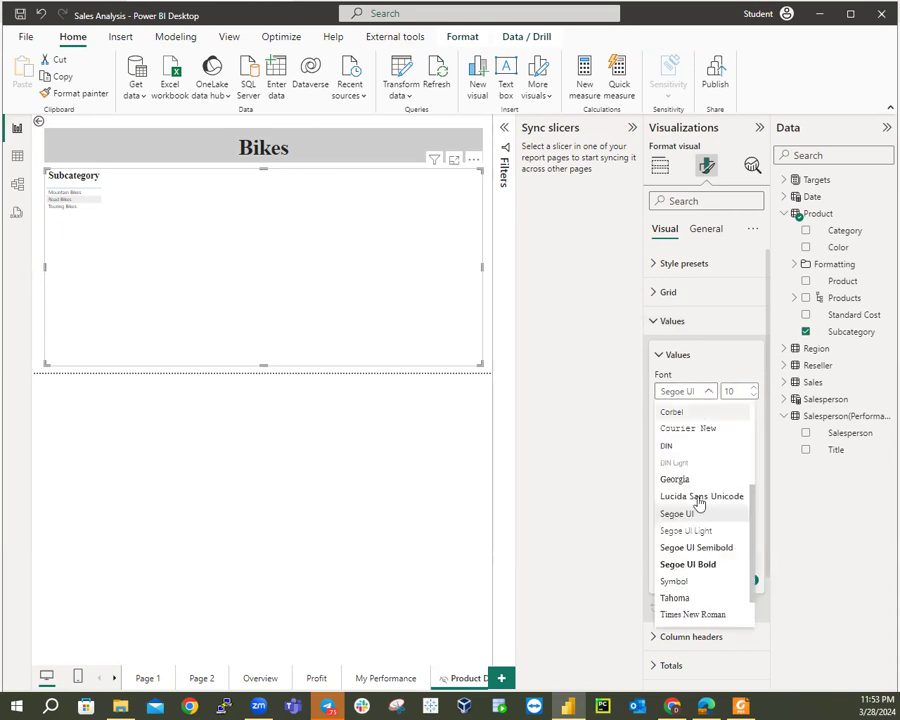
pyautogui.click(705, 616)
pyautogui.click(738, 390)
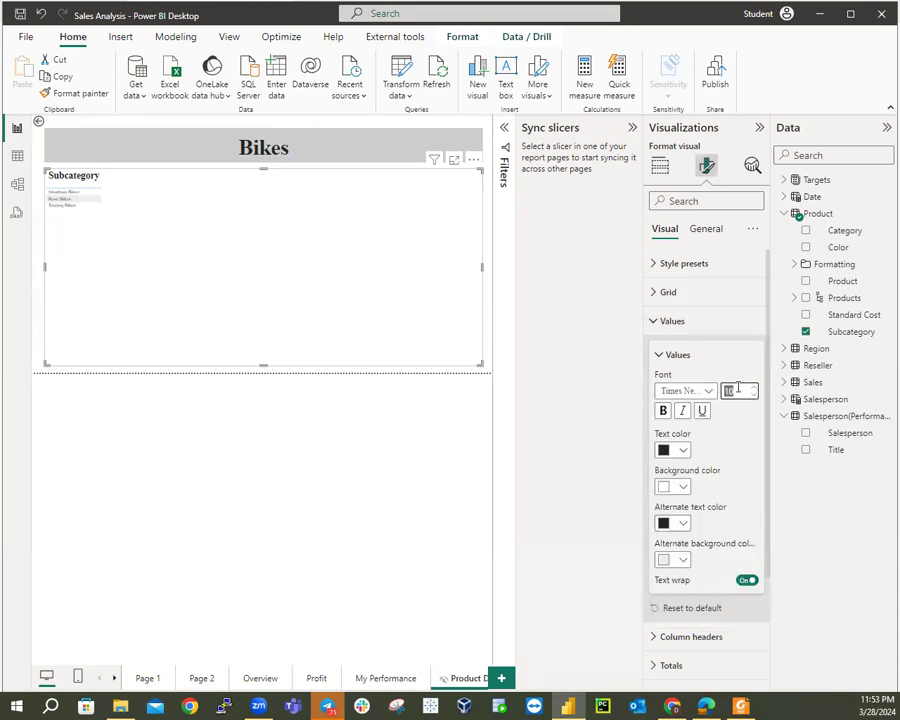
pyautogui.write('18')
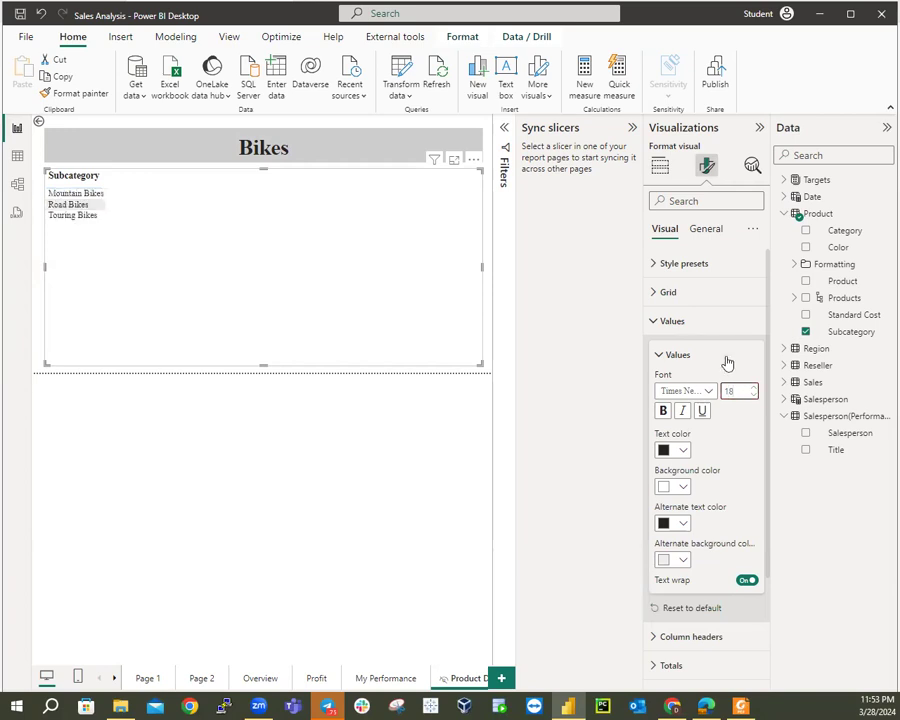
pyautogui.click(659, 357)
pyautogui.click(653, 321)
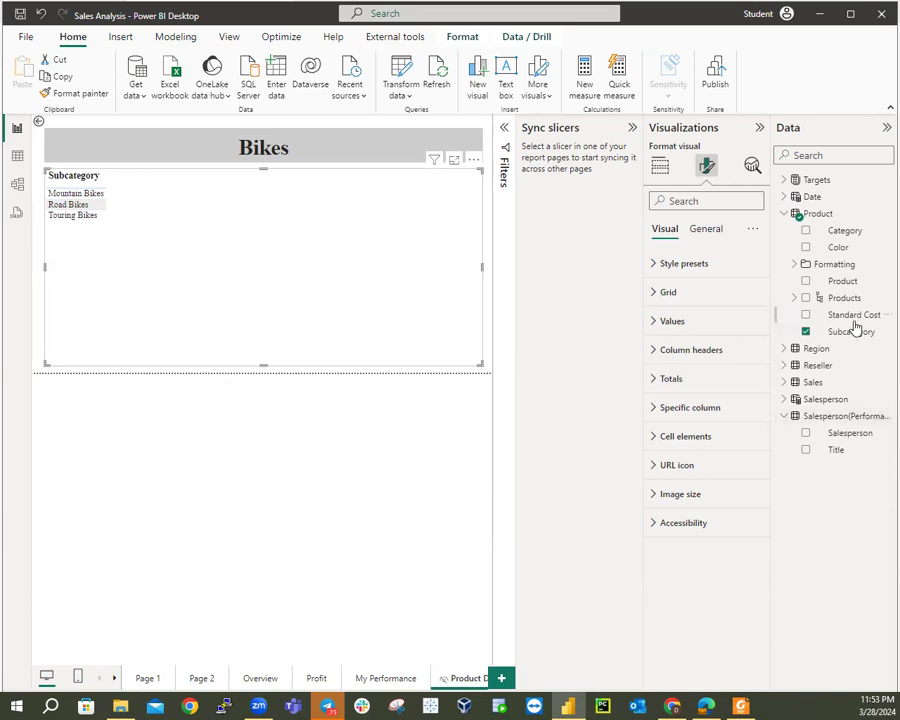
# Add the Product table's Color field as the next column of the table visual.
pyautogui.click(660, 166)
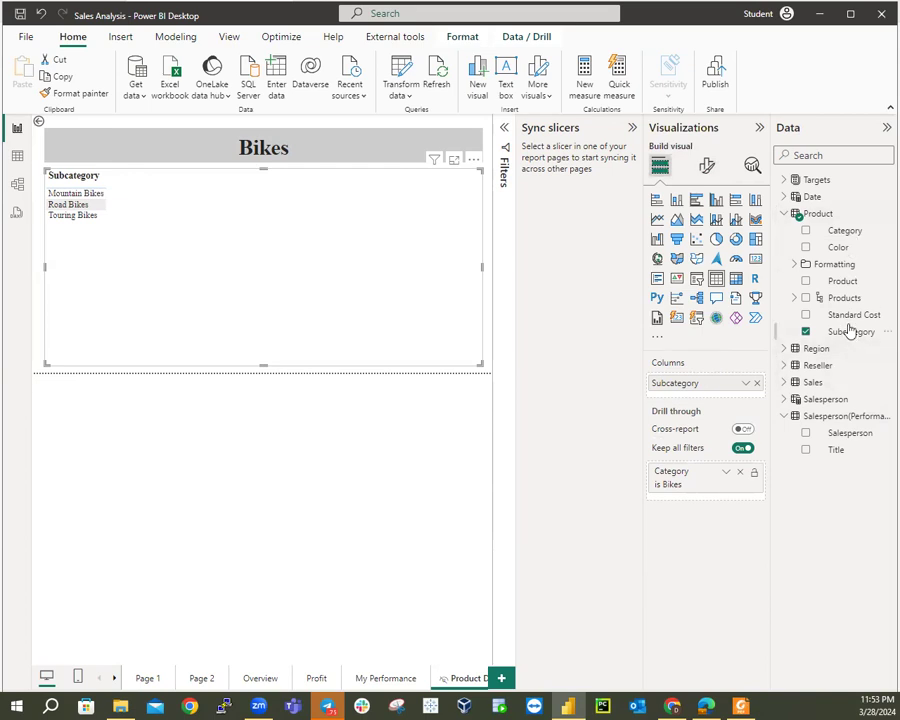
pyautogui.click(806, 248)
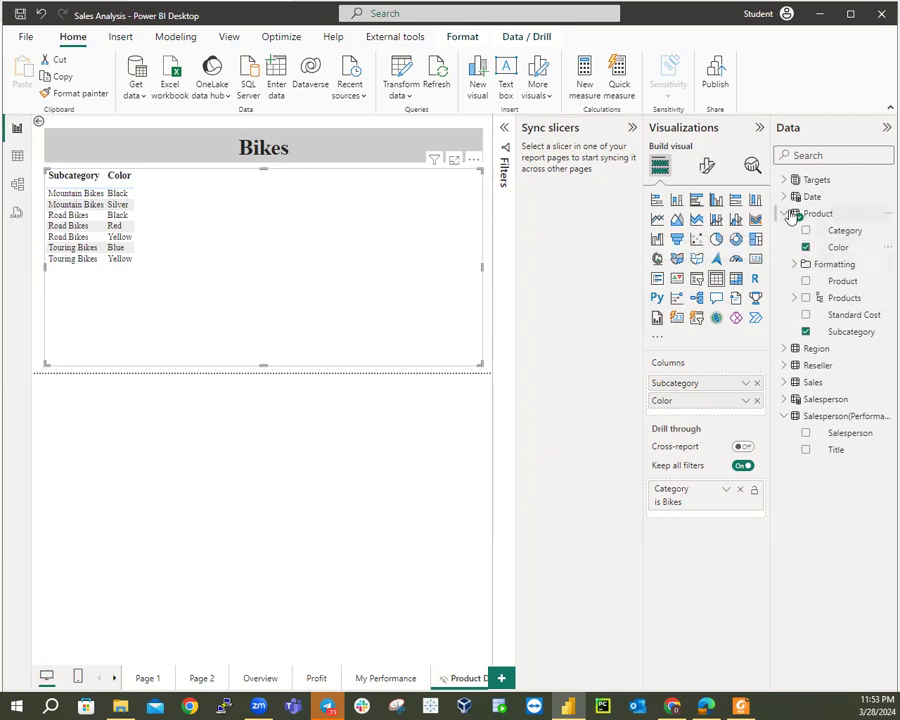
pyautogui.click(786, 214)
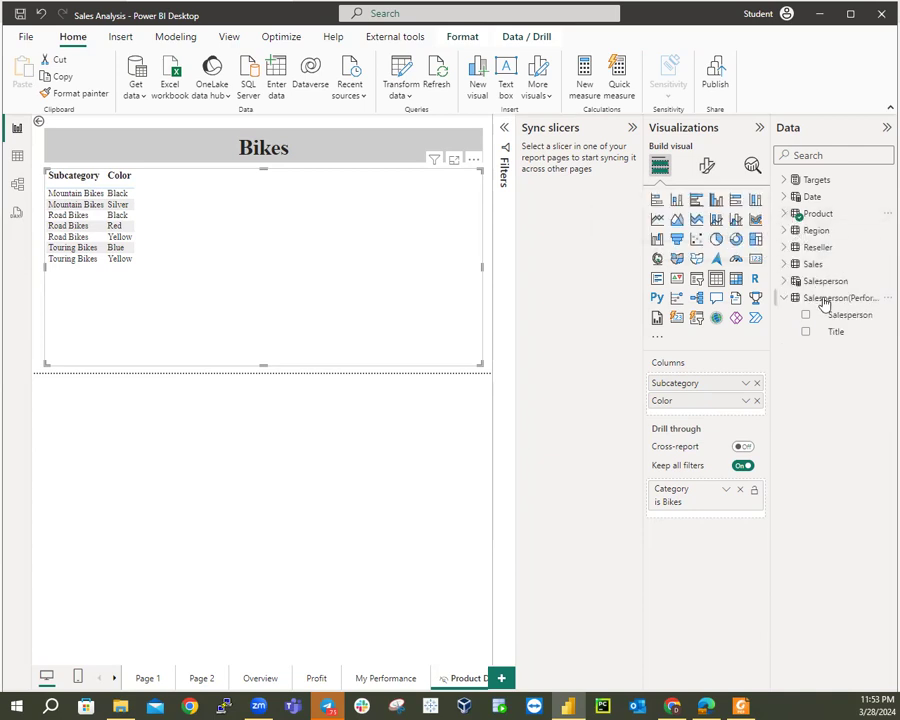
# Add the Sales table's Quantity, Sales and Profit Margin fields as further columns, in that order.
pyautogui.click(786, 264)
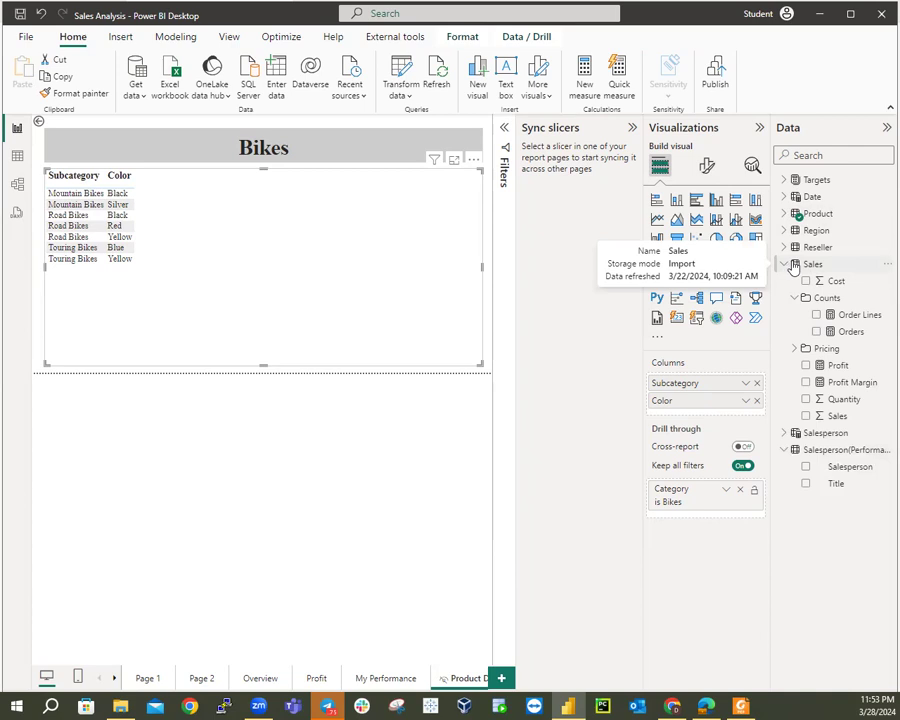
pyautogui.click(807, 416)
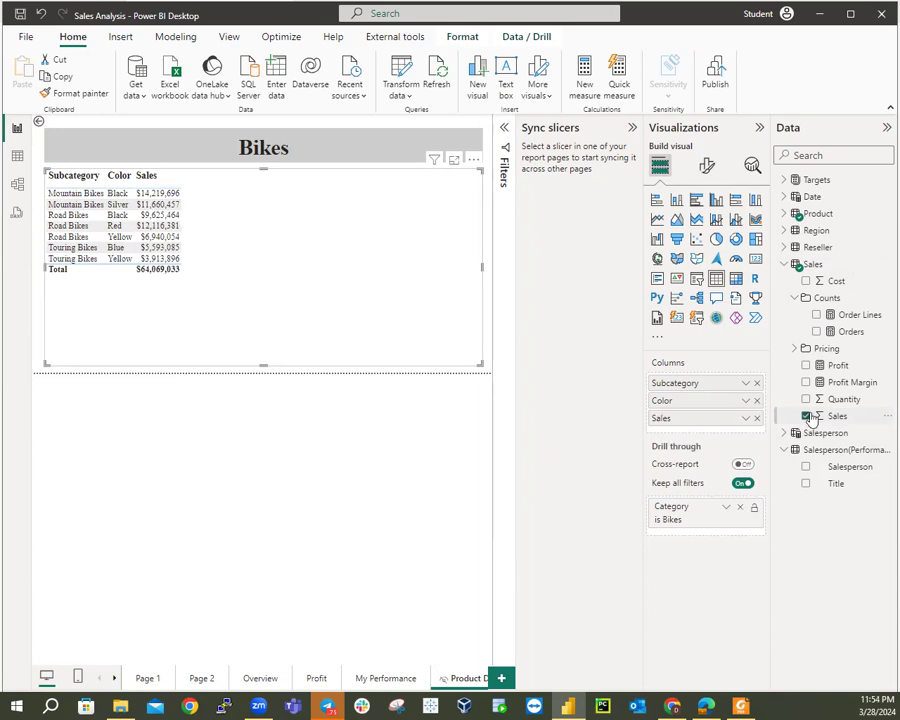
pyautogui.click(807, 416)
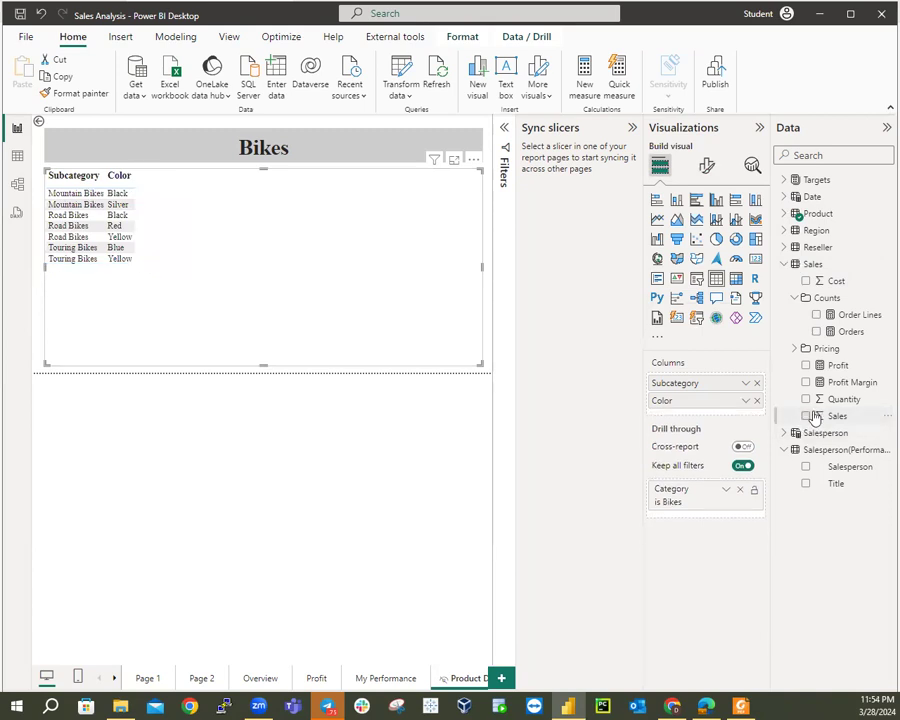
pyautogui.click(806, 399)
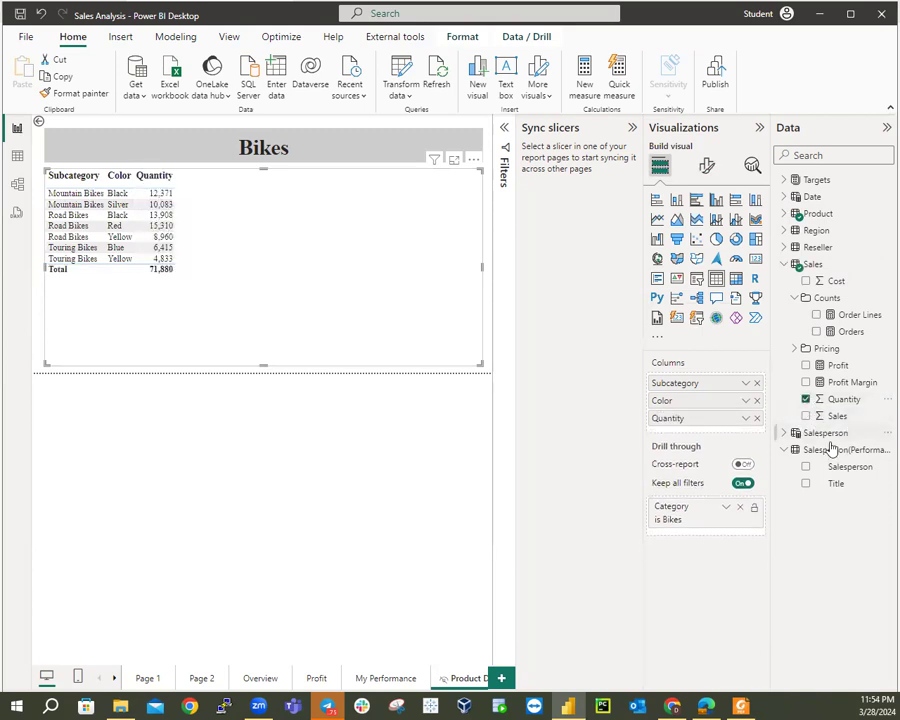
pyautogui.click(806, 416)
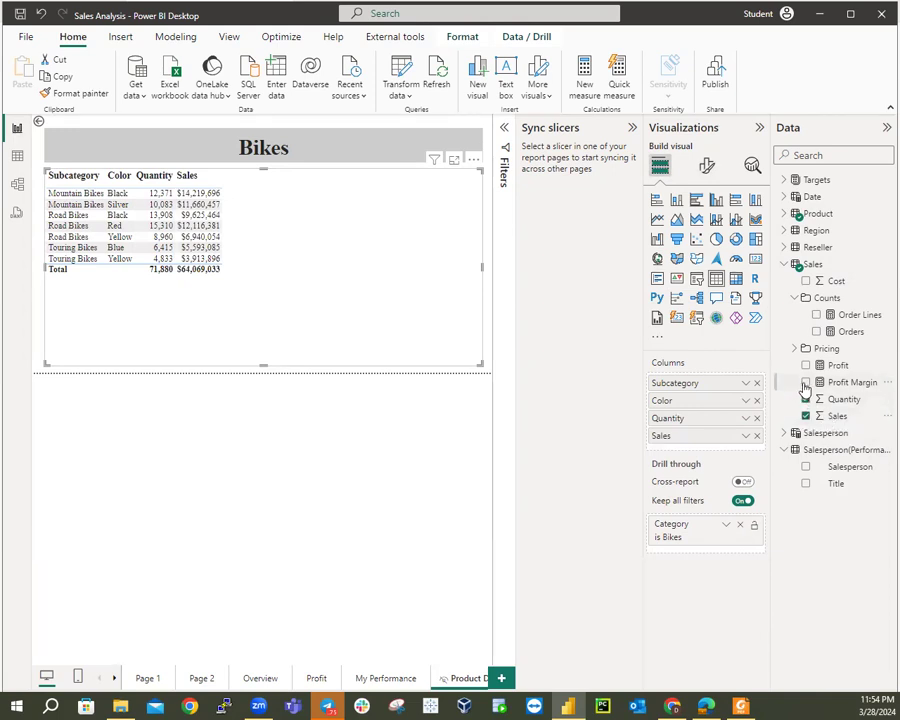
pyautogui.click(806, 383)
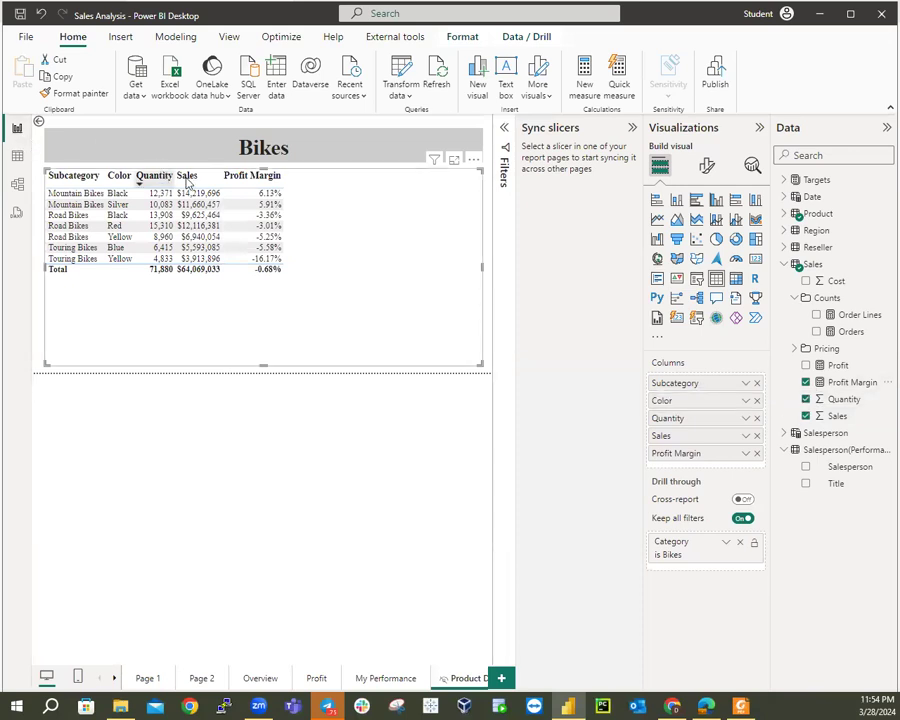
pyautogui.click(711, 166)
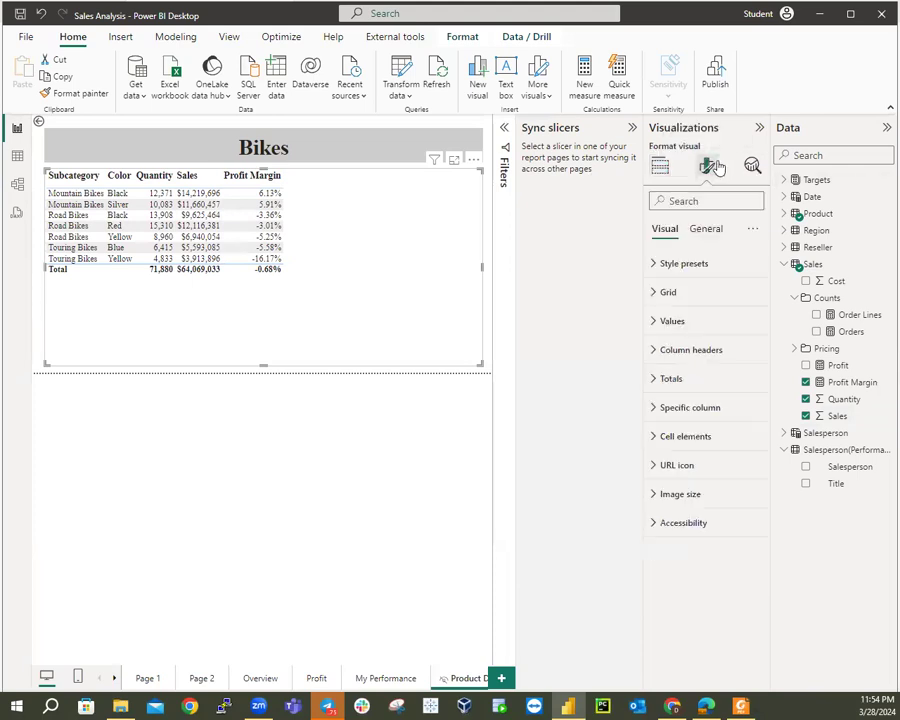
pyautogui.click(655, 322)
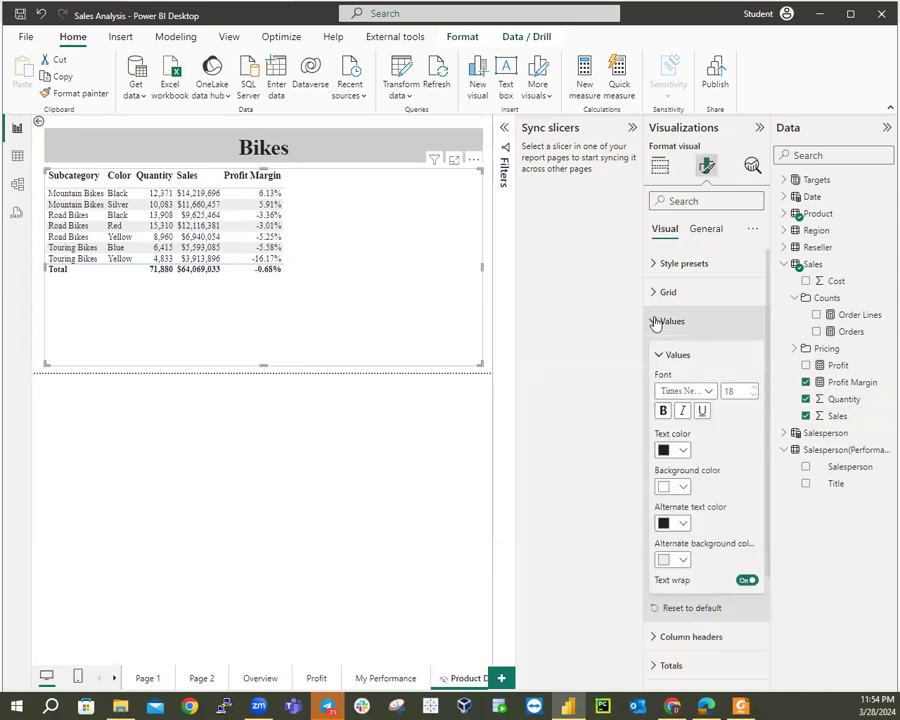
pyautogui.click(655, 322)
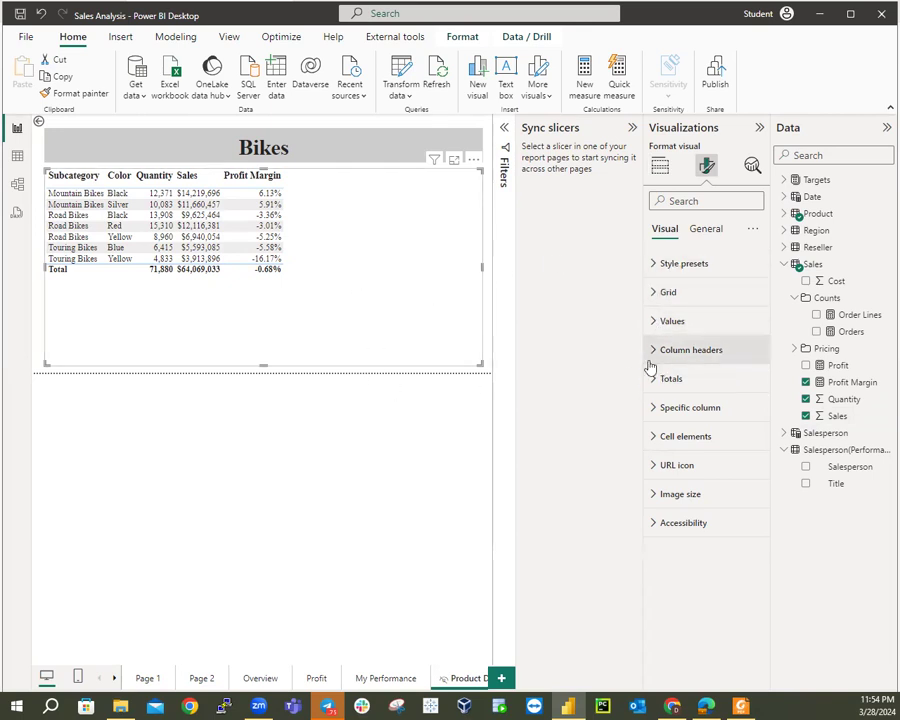
pyautogui.click(660, 167)
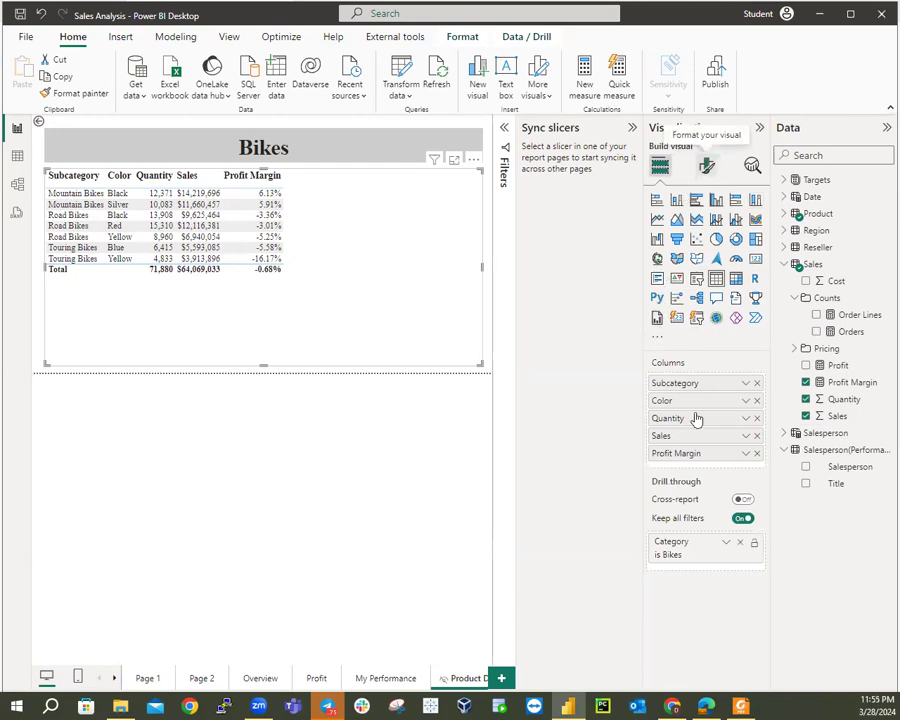
# Increase the font size of the table's values to 22, trying 20 first.
pyautogui.click(740, 321)
pyautogui.doubleClick(732, 391)
pyautogui.write('20')
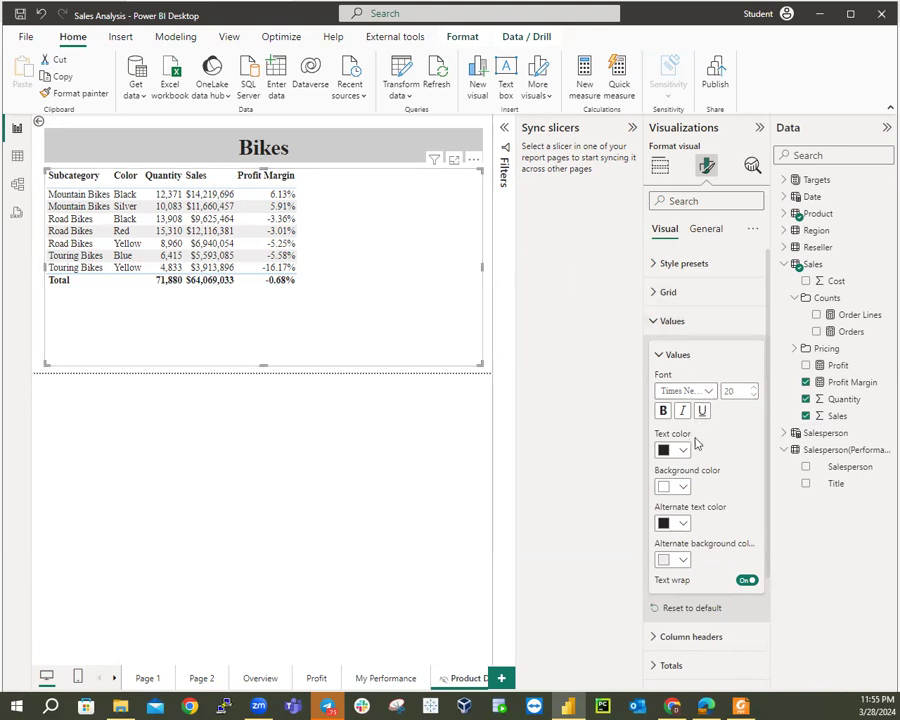
pyautogui.click(730, 390)
pyautogui.write('20')
pyautogui.press('BackSpace')
pyautogui.write('2')
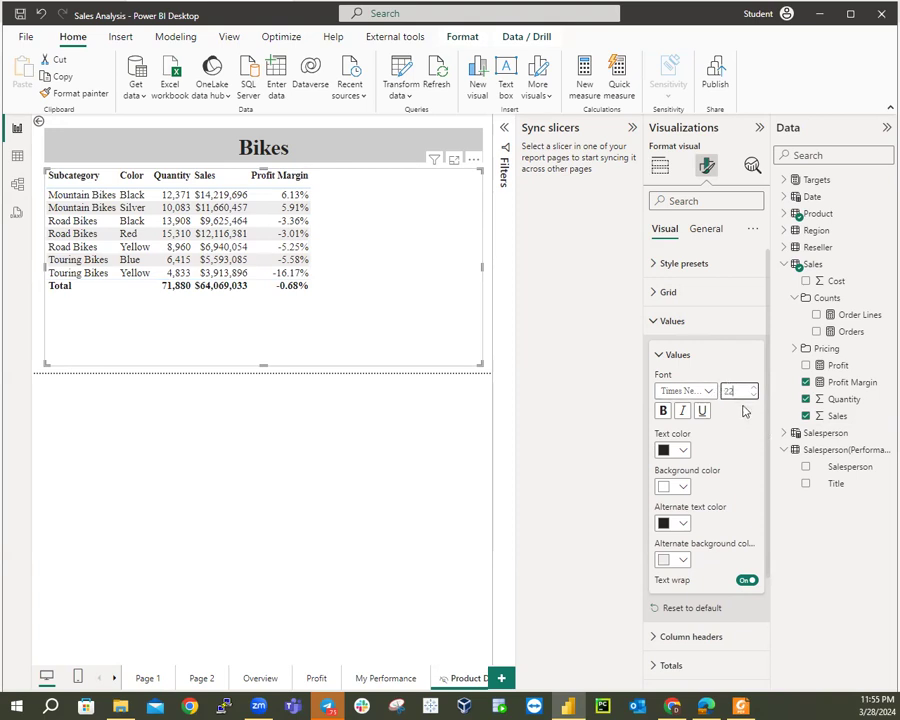
pyautogui.click(657, 357)
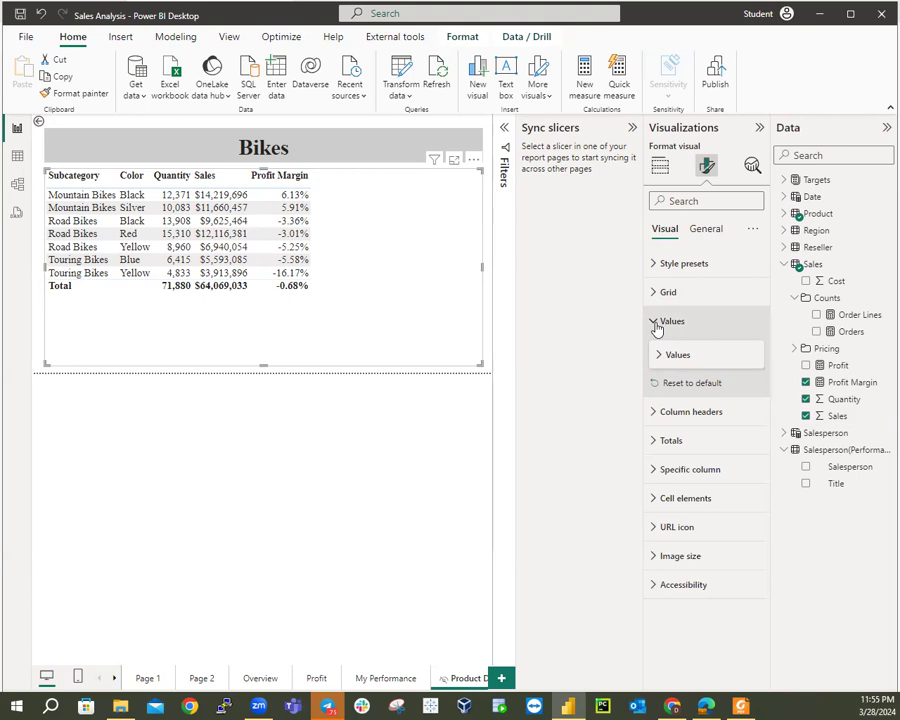
pyautogui.click(657, 326)
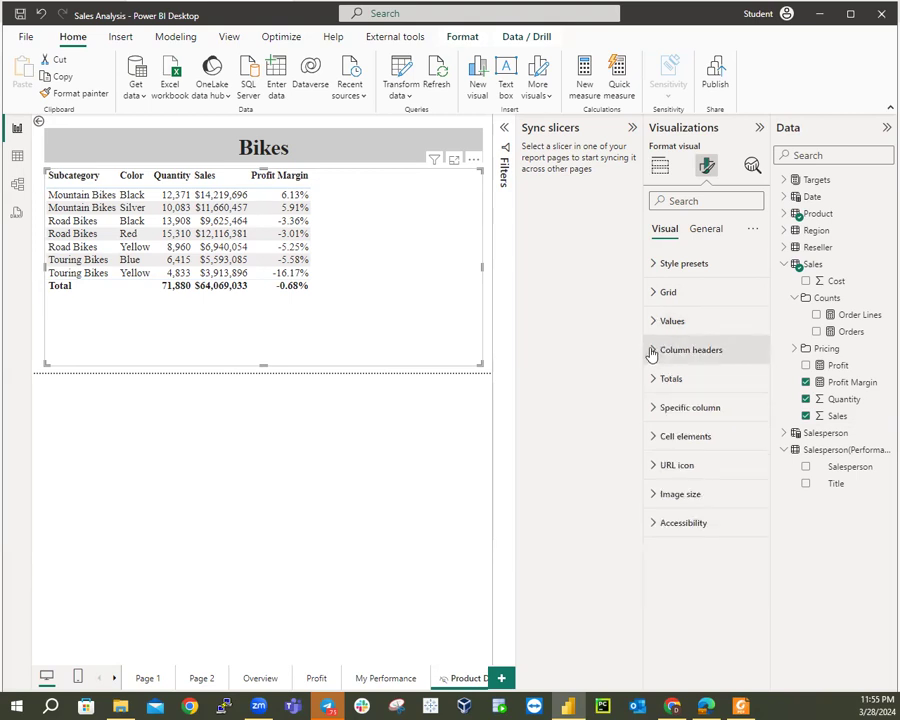
# Set the font size of the table's column headers to 25.
pyautogui.click(688, 350)
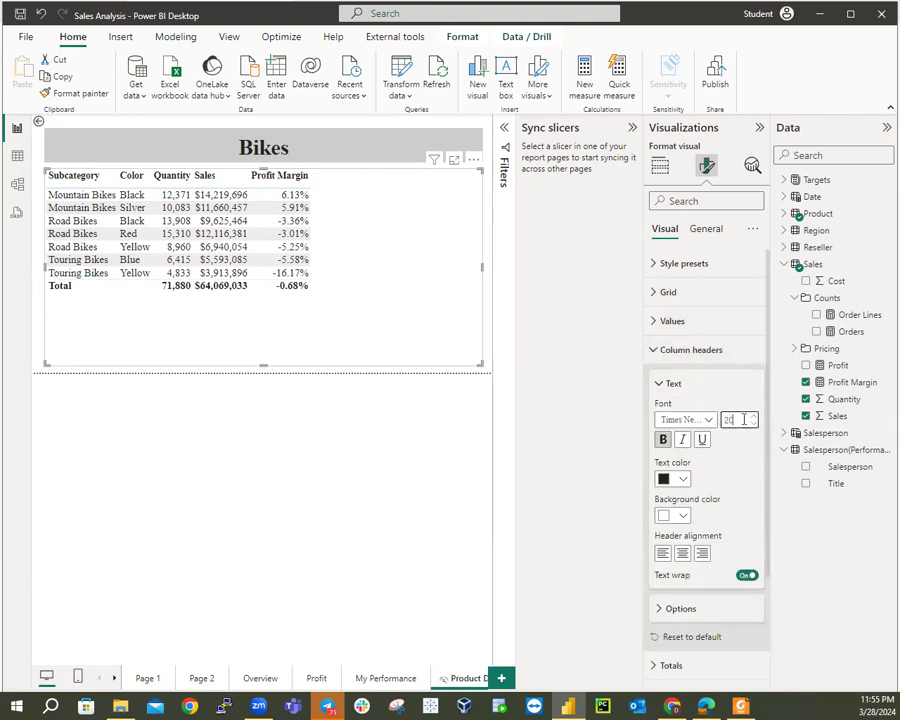
pyautogui.doubleClick(738, 420)
pyautogui.write('25')
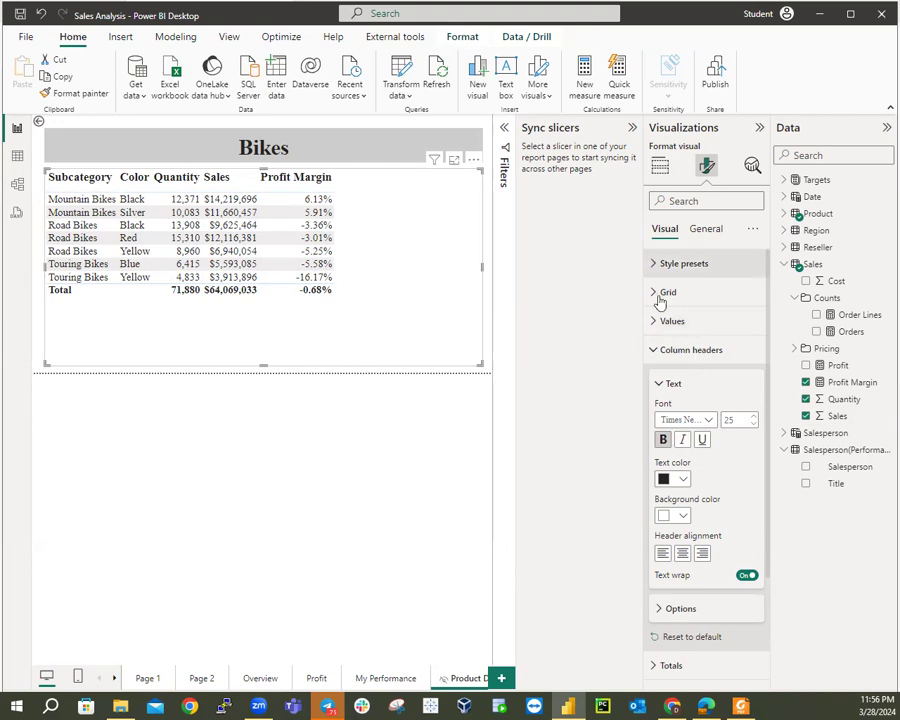
# In icon conditional formatting for the Profit Margin column, delete the middle yellow-triangle rule and set the icon layout to Right of data.
pyautogui.click(659, 167)
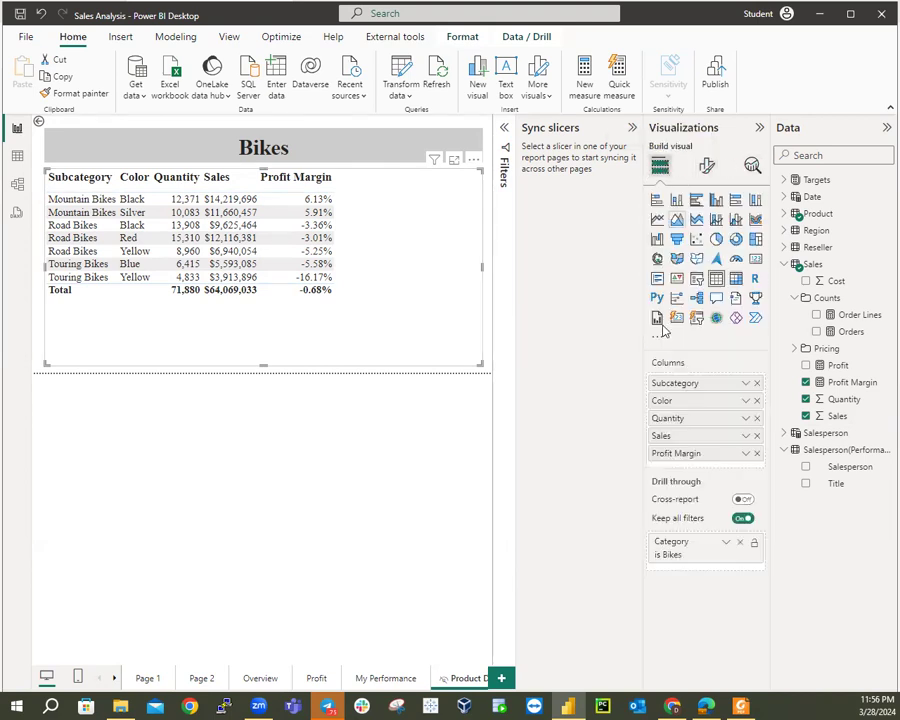
pyautogui.click(745, 455)
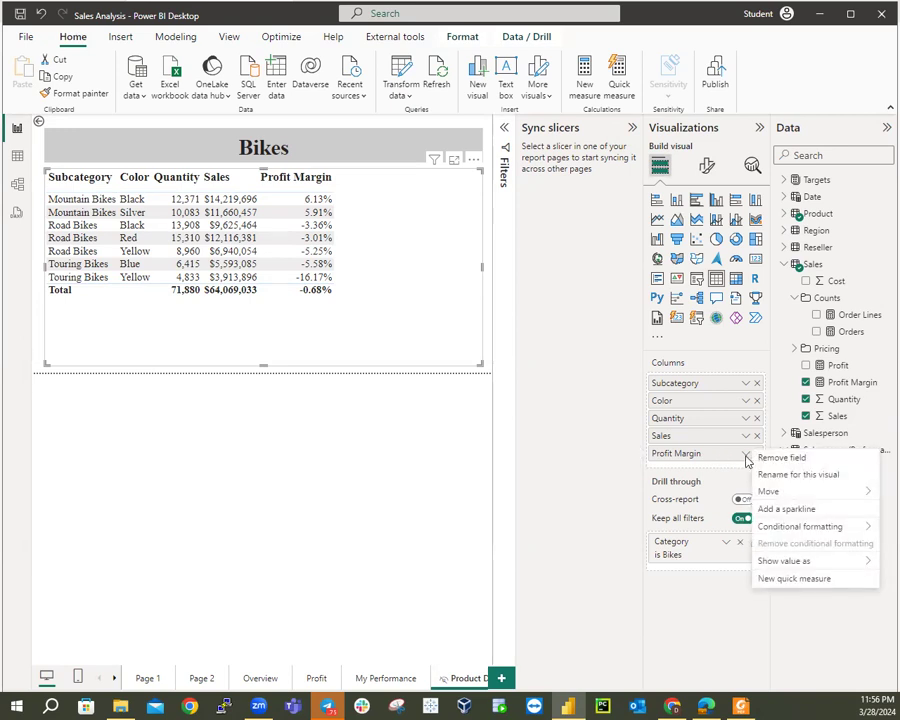
pyautogui.moveTo(779, 530)
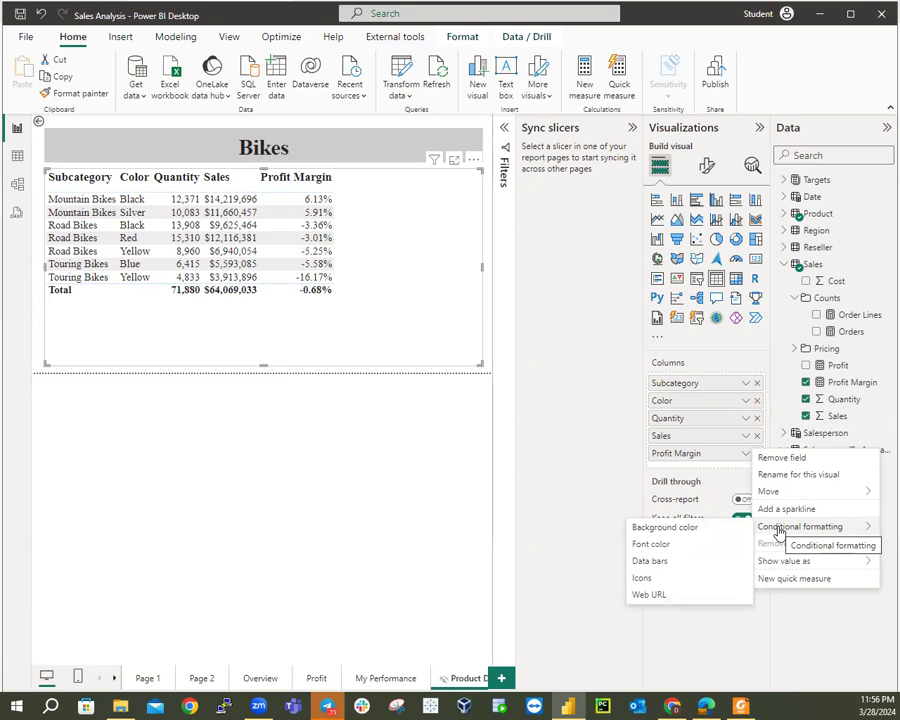
pyautogui.click(648, 577)
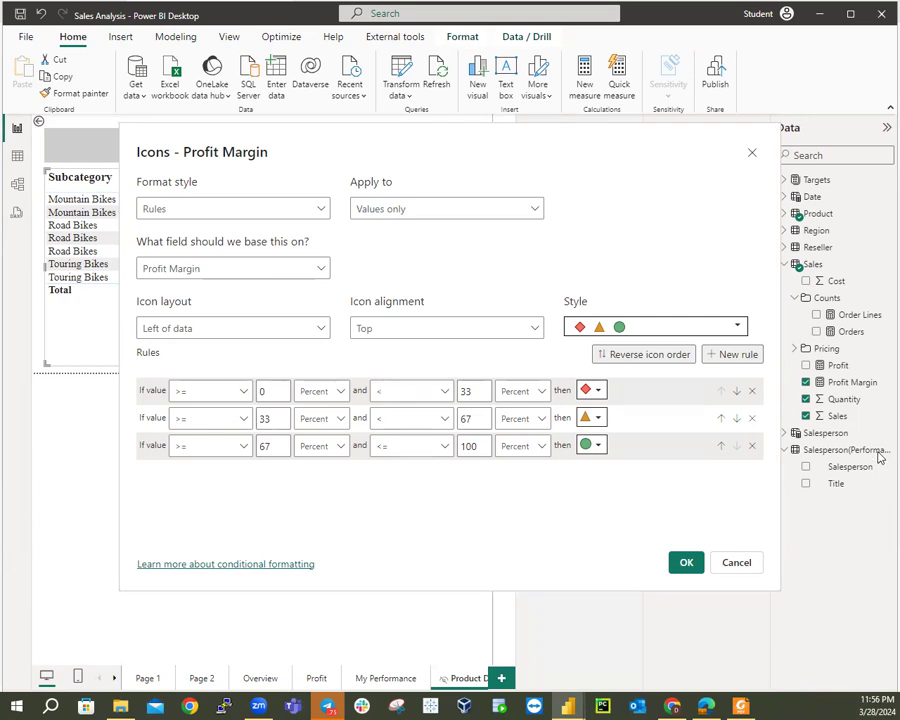
pyautogui.click(752, 418)
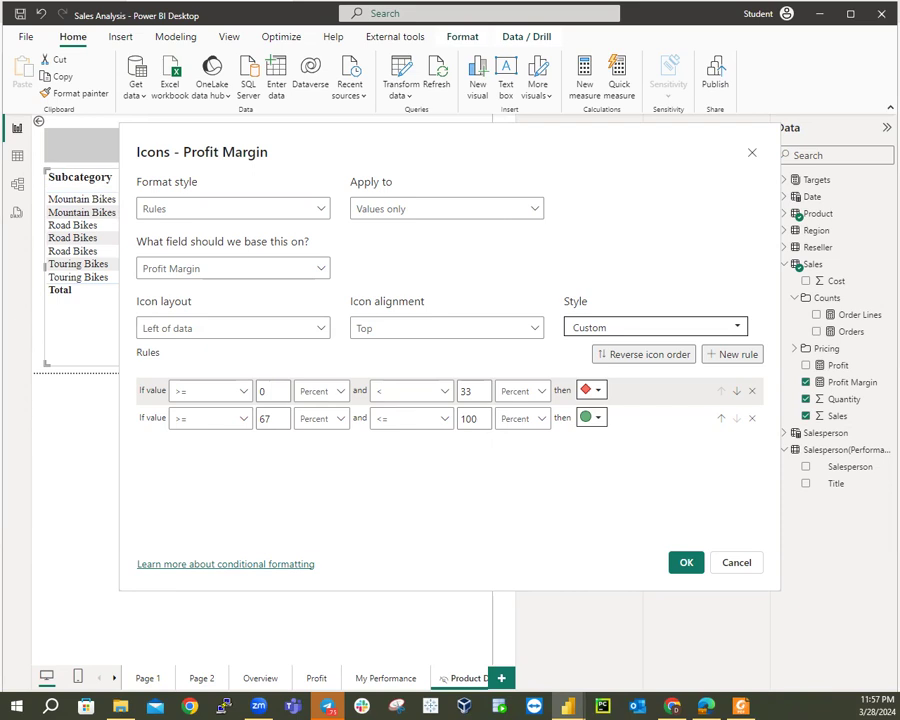
pyautogui.click(220, 330)
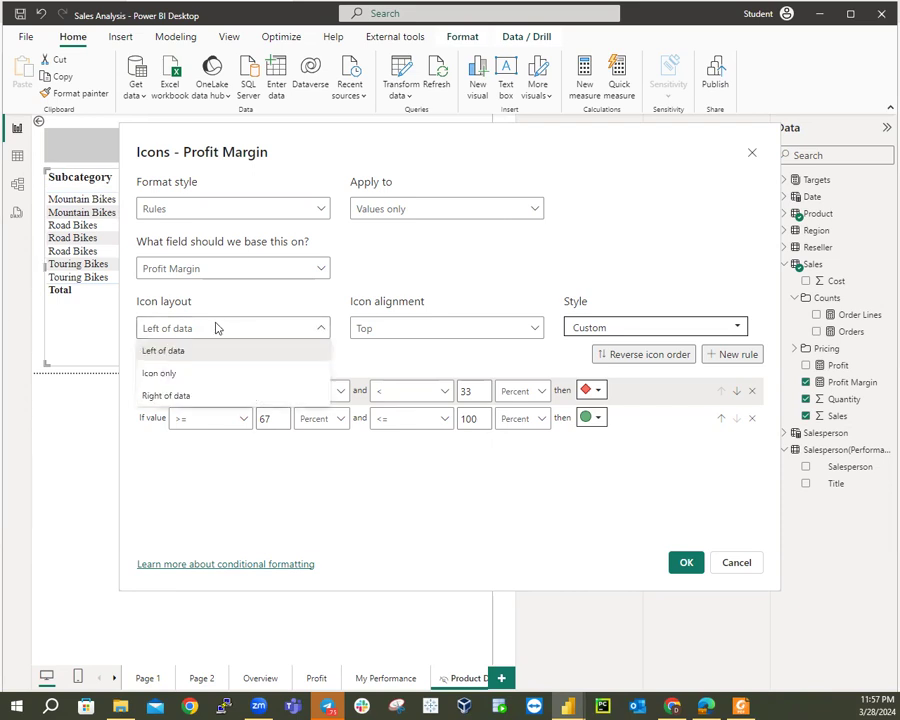
pyautogui.click(158, 398)
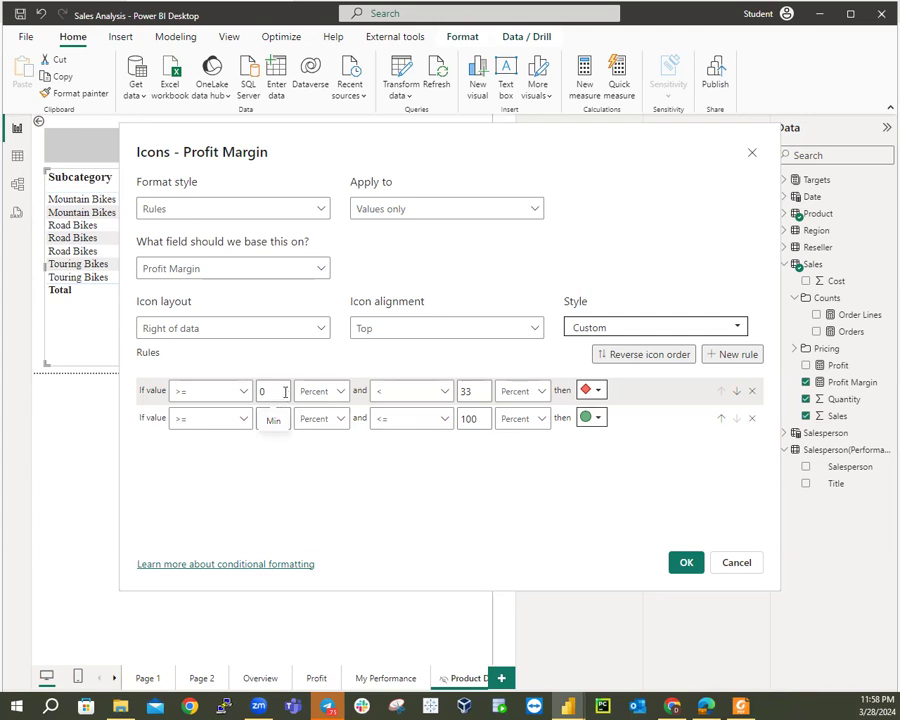
# Set the red-diamond rule to values greater than or equal to Min and less than 0, both measured as Number.
pyautogui.press('BackSpace')
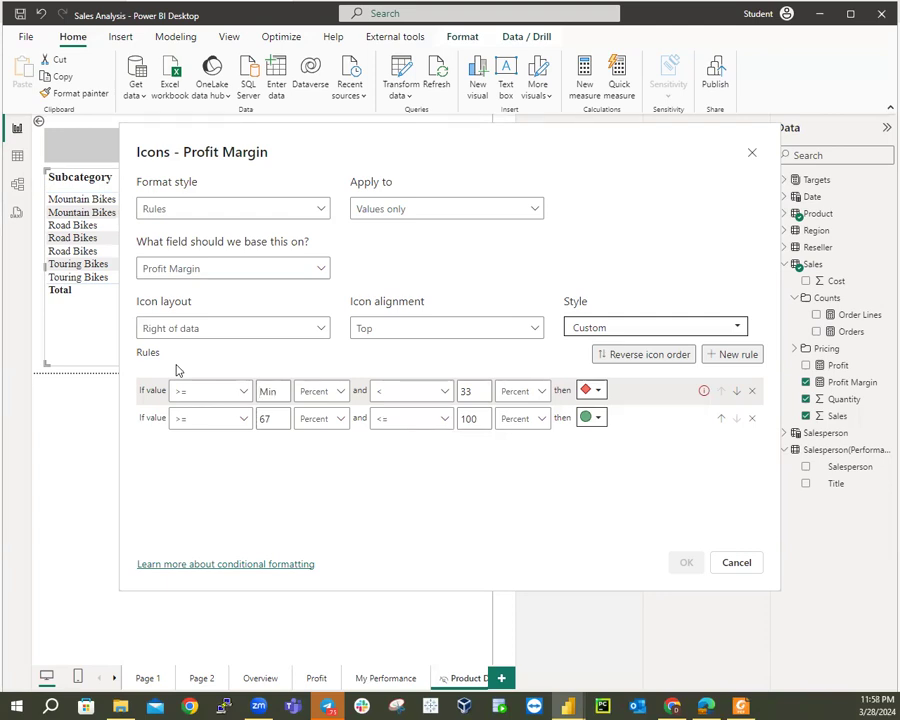
pyautogui.click(316, 400)
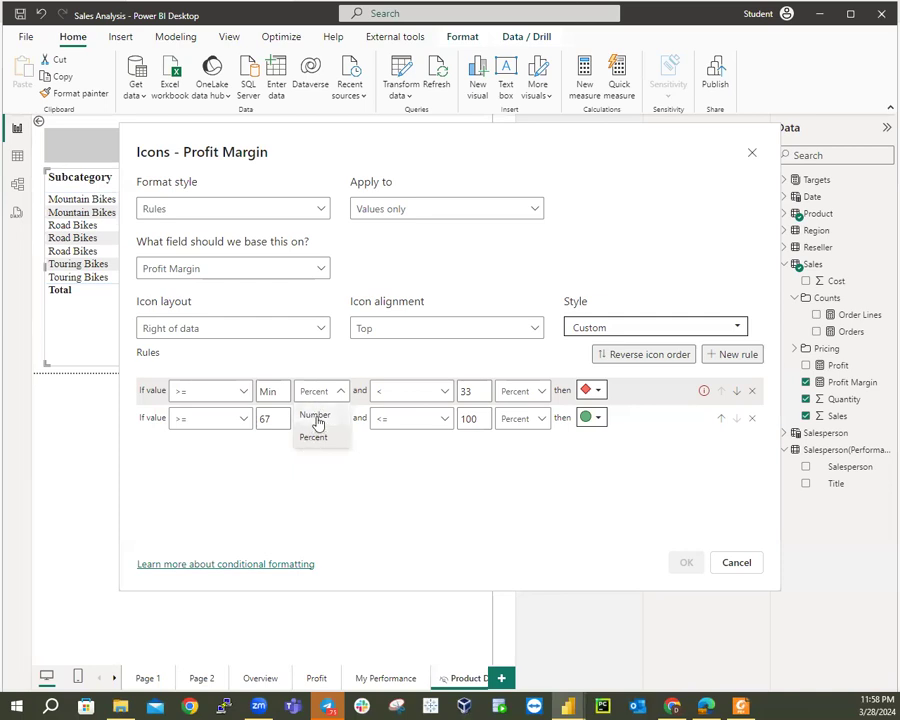
pyautogui.click(316, 416)
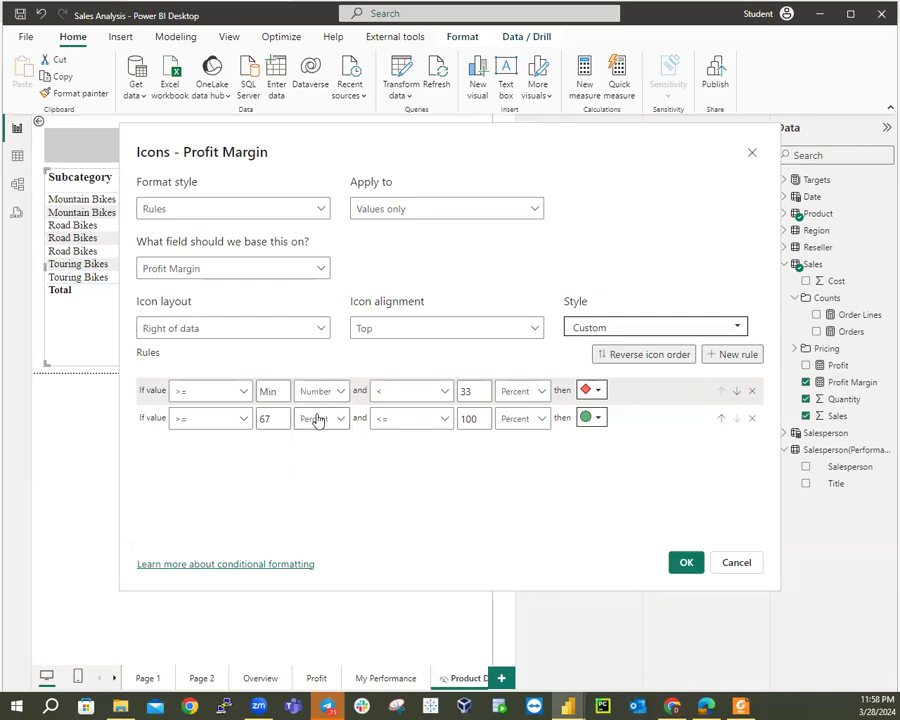
pyautogui.click(490, 390)
pyautogui.press('BackSpace')
pyautogui.press('BackSpace')
pyautogui.write('0')
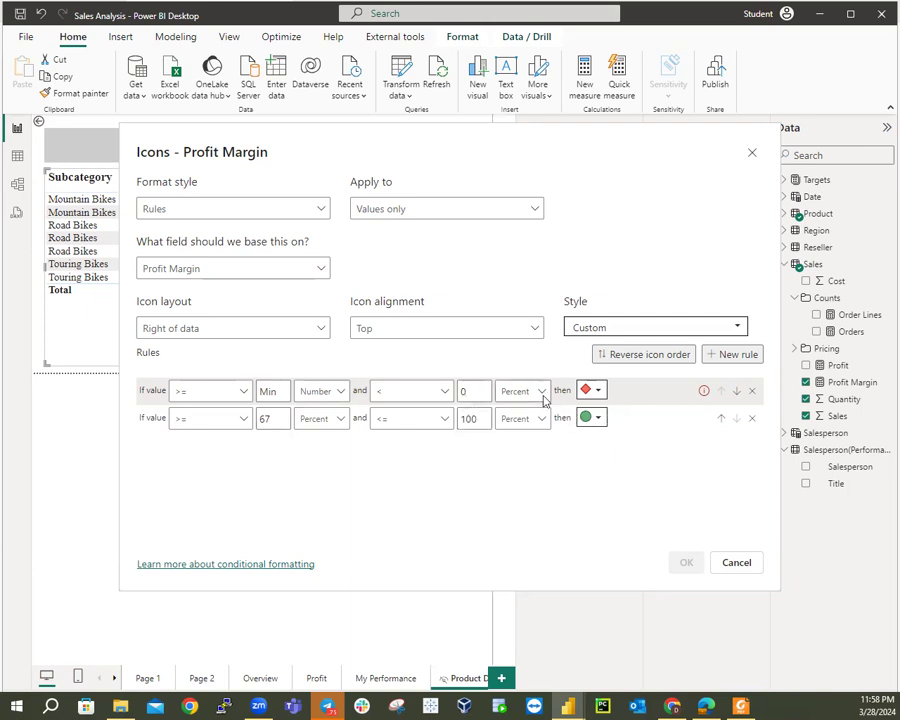
pyautogui.click(540, 396)
pyautogui.click(530, 415)
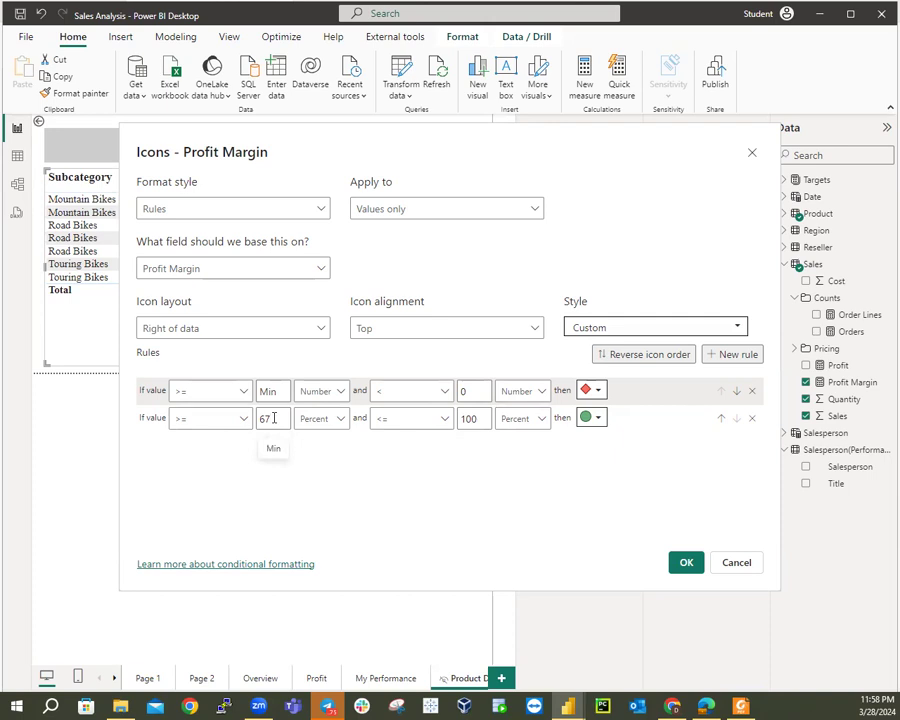
# Set the green-circle rule to values from 0 up to and including Max, both measured as Number, and apply the icon formatting.
pyautogui.press('BackSpace')
pyautogui.press('BackSpace')
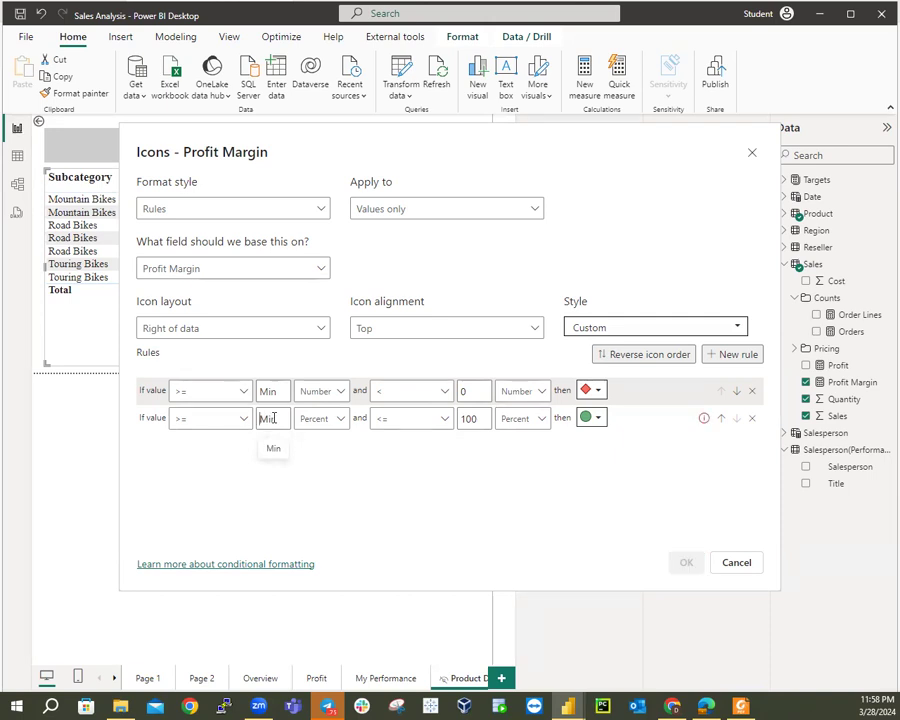
pyautogui.write('0')
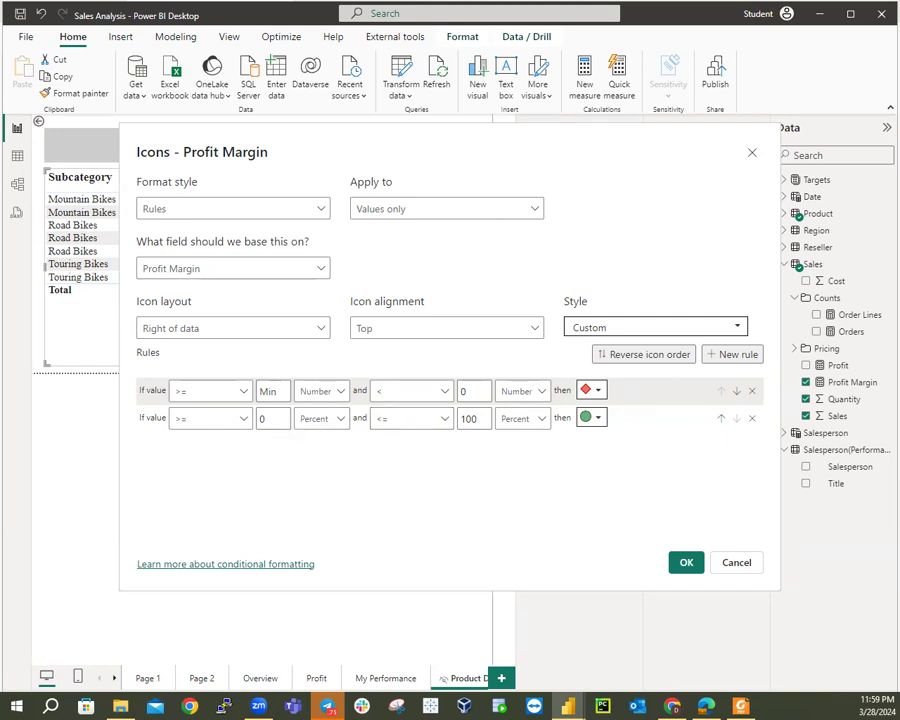
pyautogui.click(312, 417)
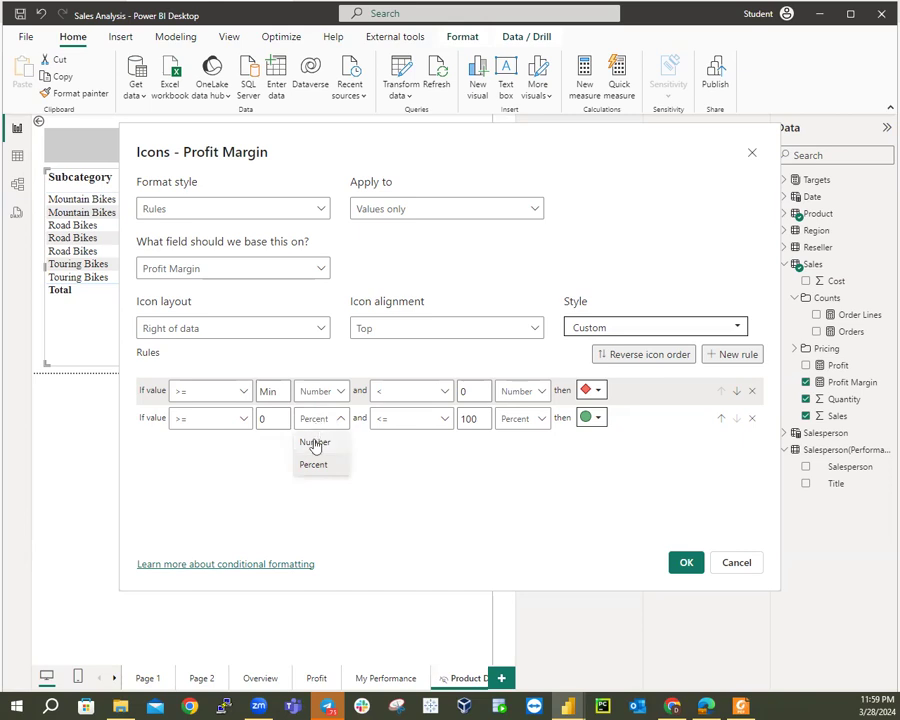
pyautogui.click(315, 441)
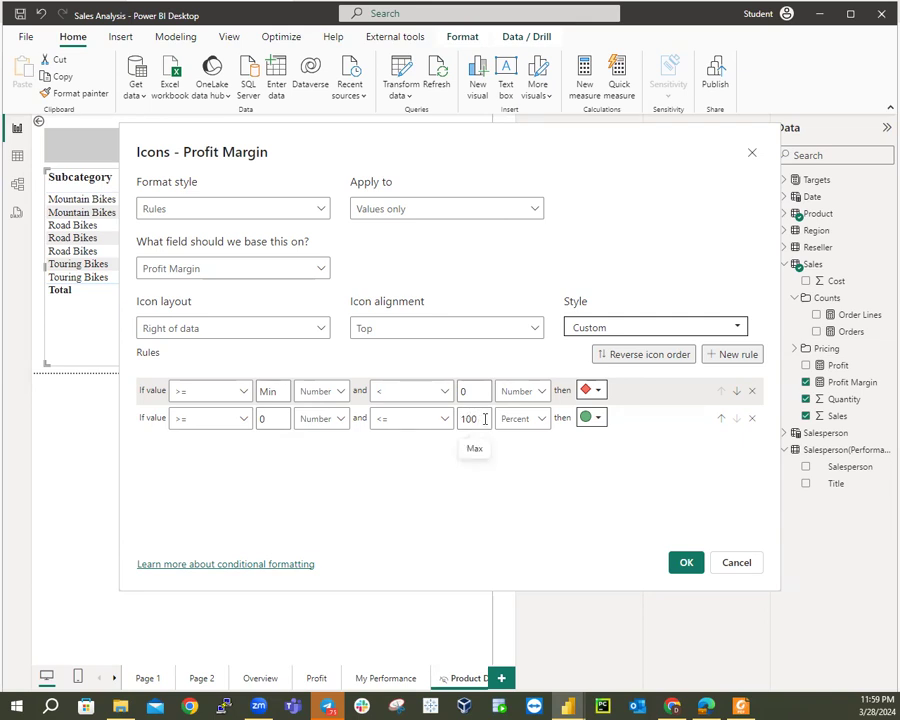
pyautogui.press('BackSpace')
pyautogui.press('BackSpace')
pyautogui.press('BackSpace')
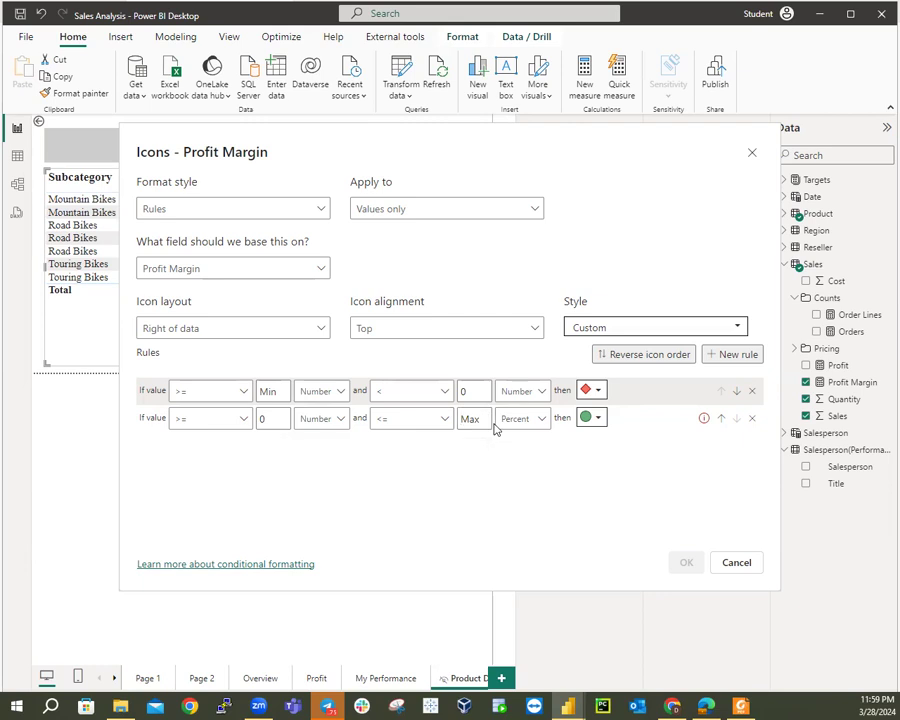
pyautogui.click(543, 420)
pyautogui.click(521, 440)
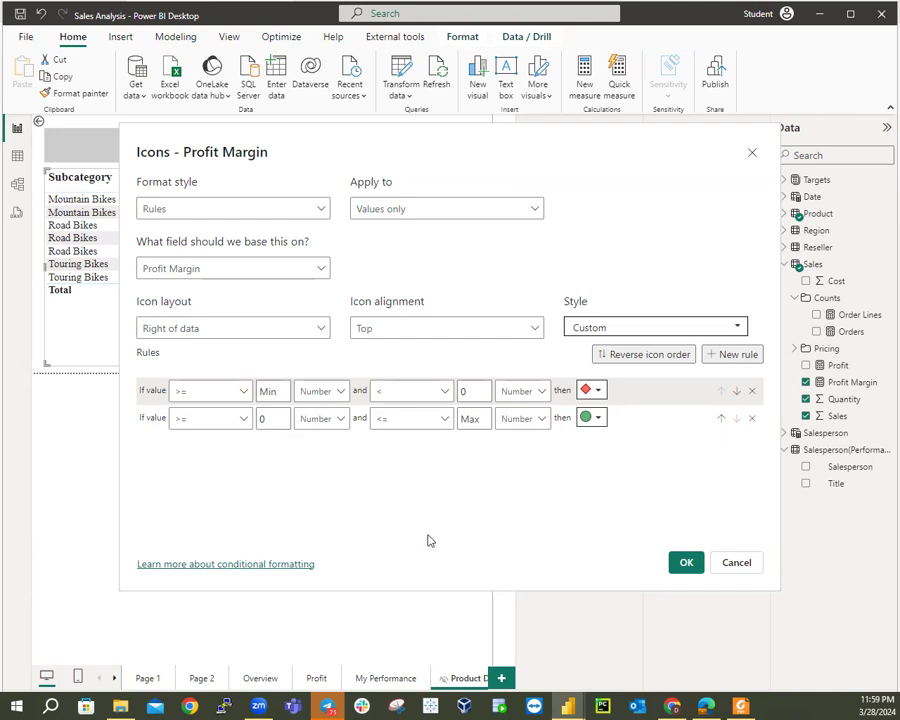
pyautogui.click(680, 564)
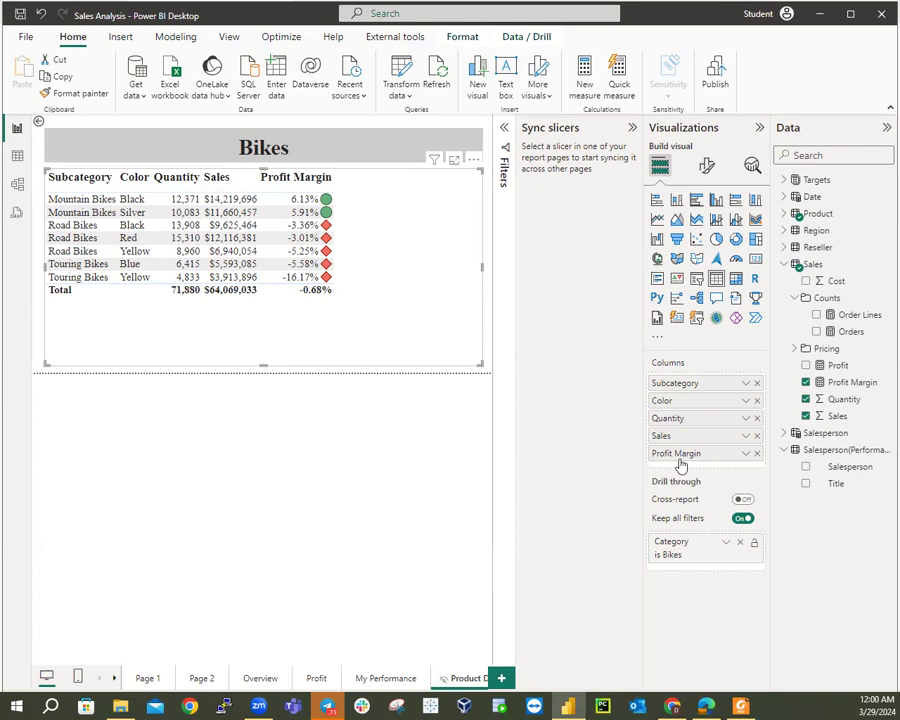
pyautogui.click(746, 455)
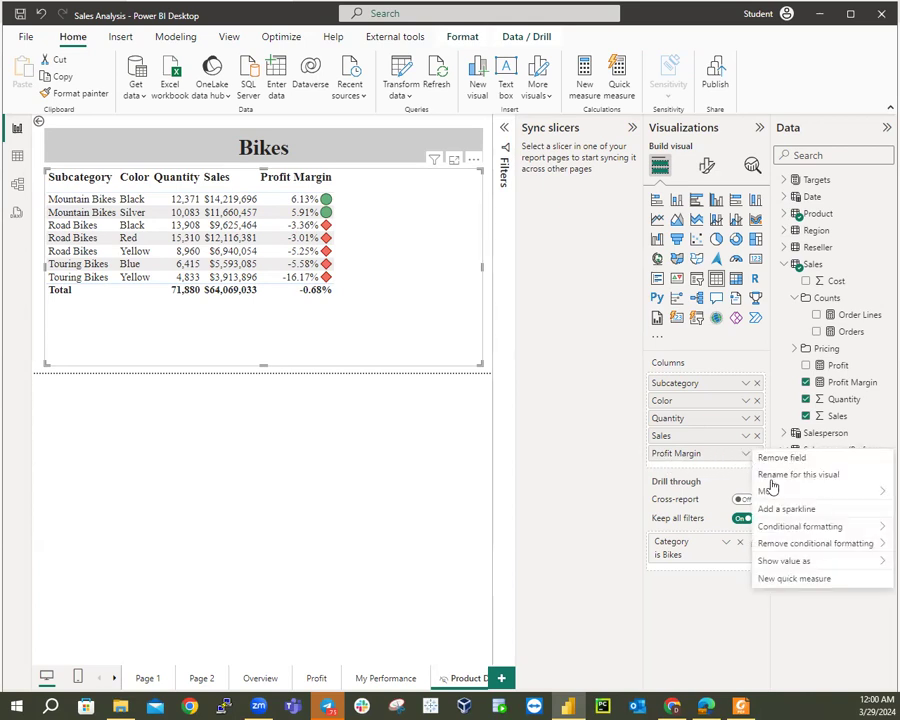
pyautogui.moveTo(792, 534)
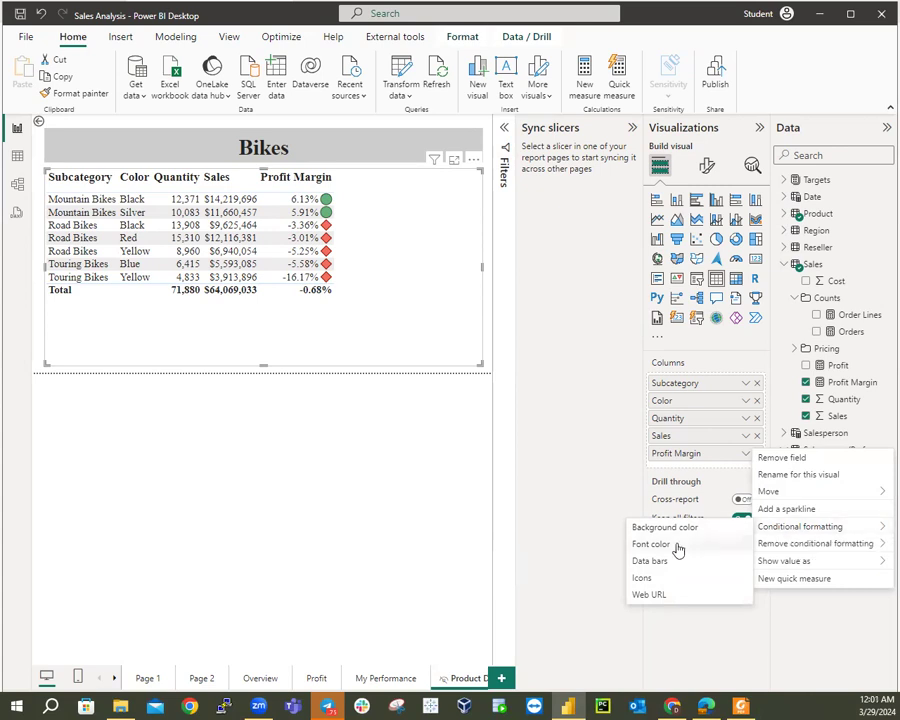
pyautogui.click(658, 580)
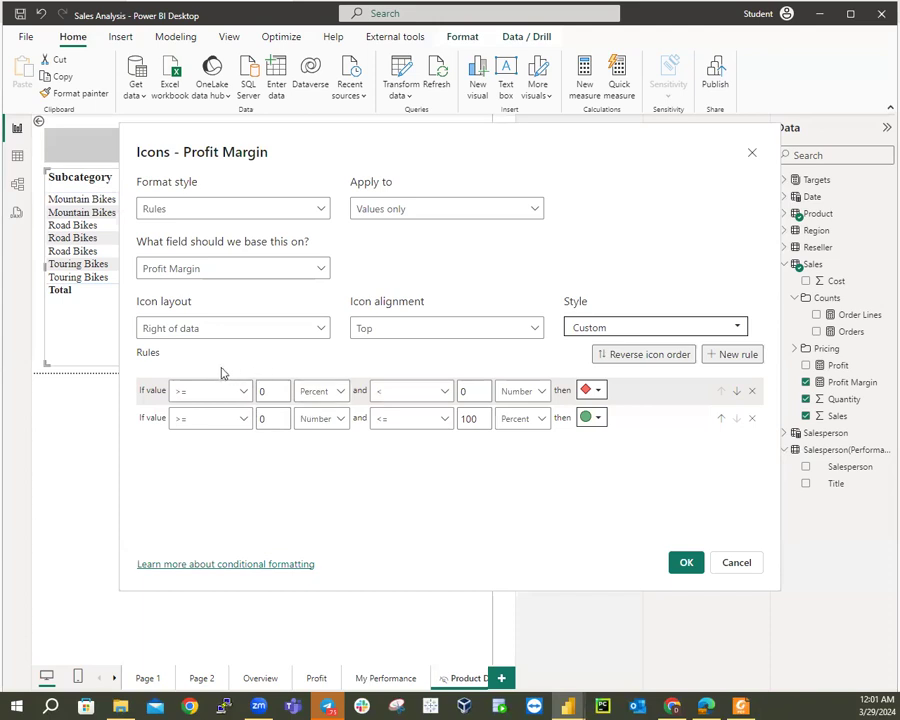
pyautogui.click(228, 336)
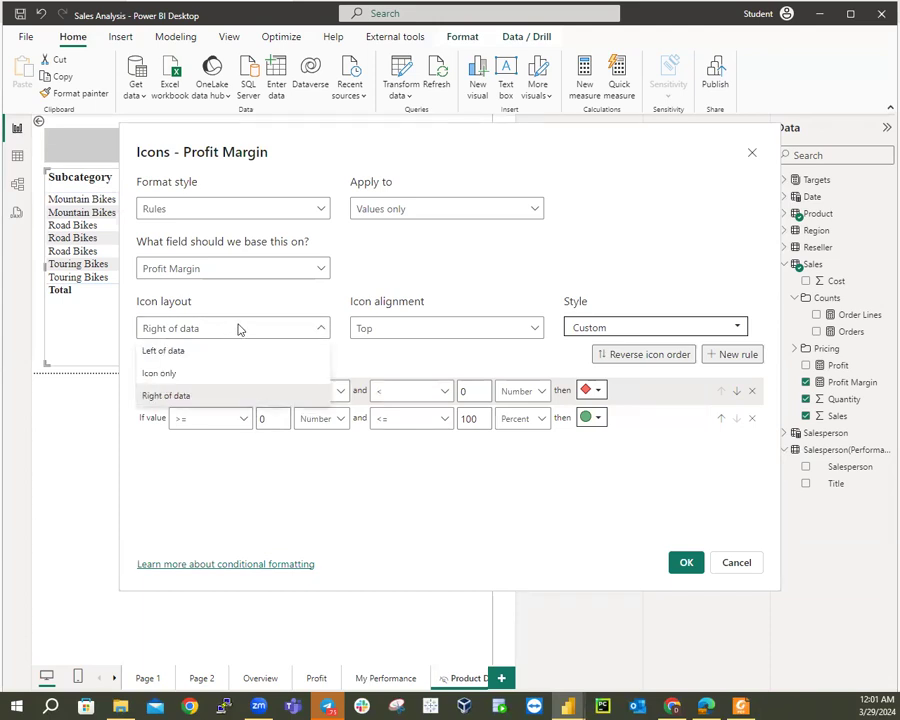
pyautogui.click(257, 323)
pyautogui.click(176, 395)
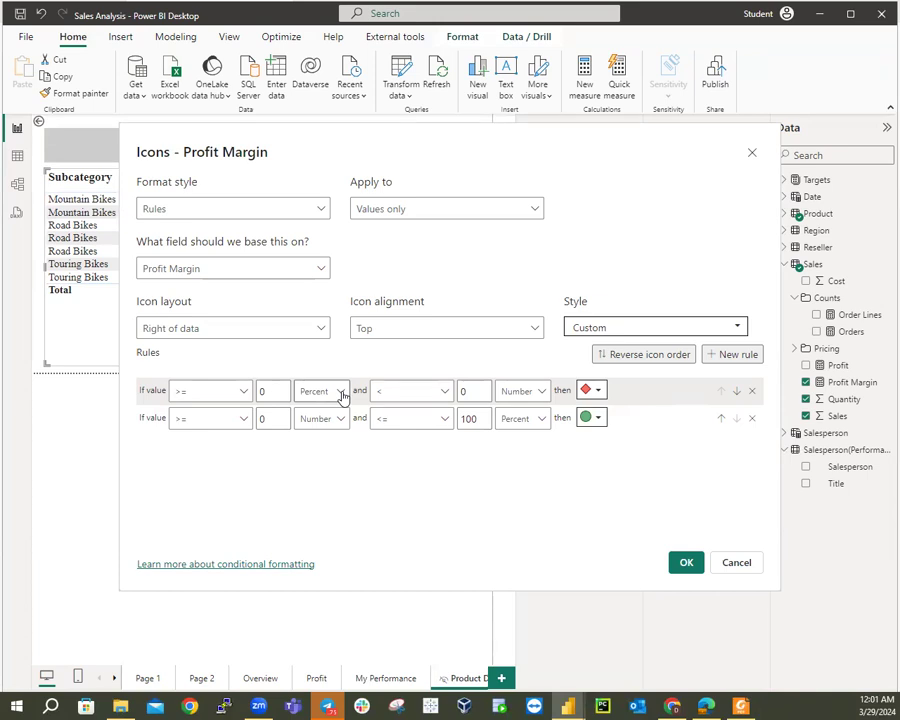
pyautogui.click(281, 392)
pyautogui.press('BackSpace')
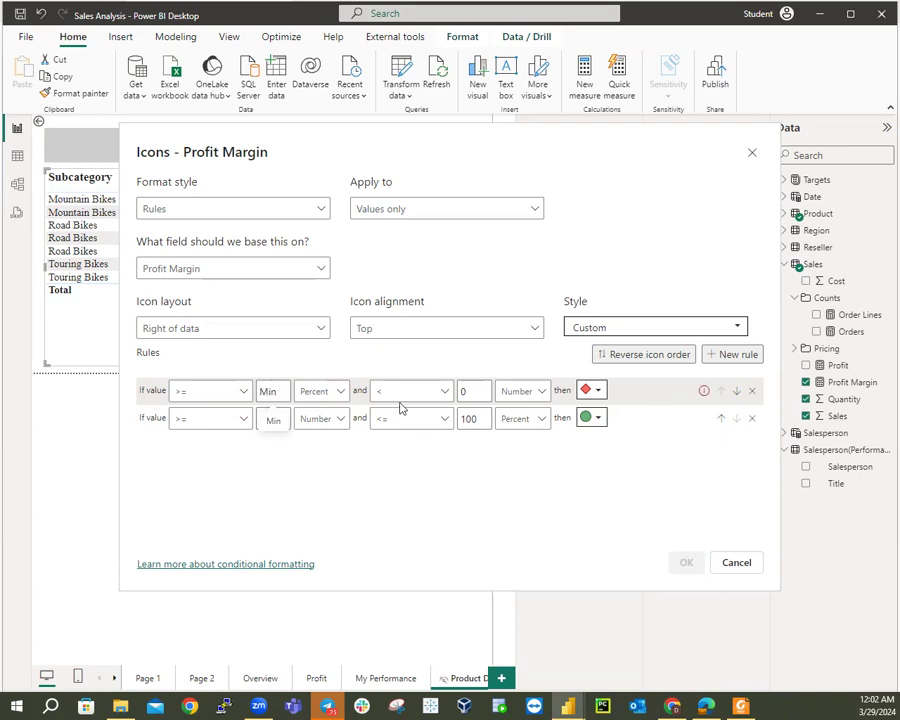
pyautogui.click(342, 392)
pyautogui.click(326, 414)
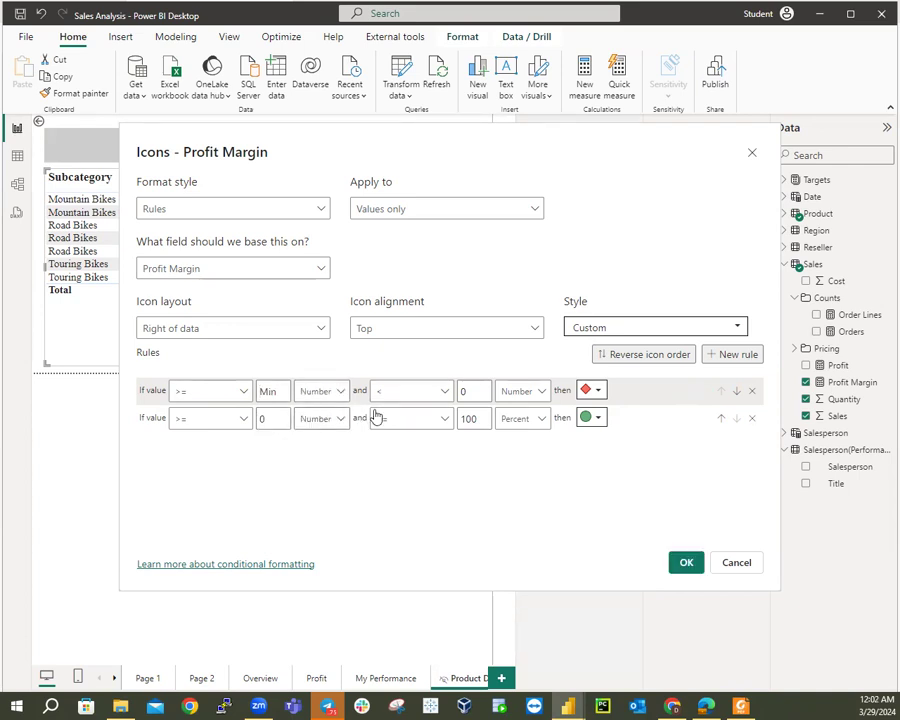
pyautogui.click(483, 393)
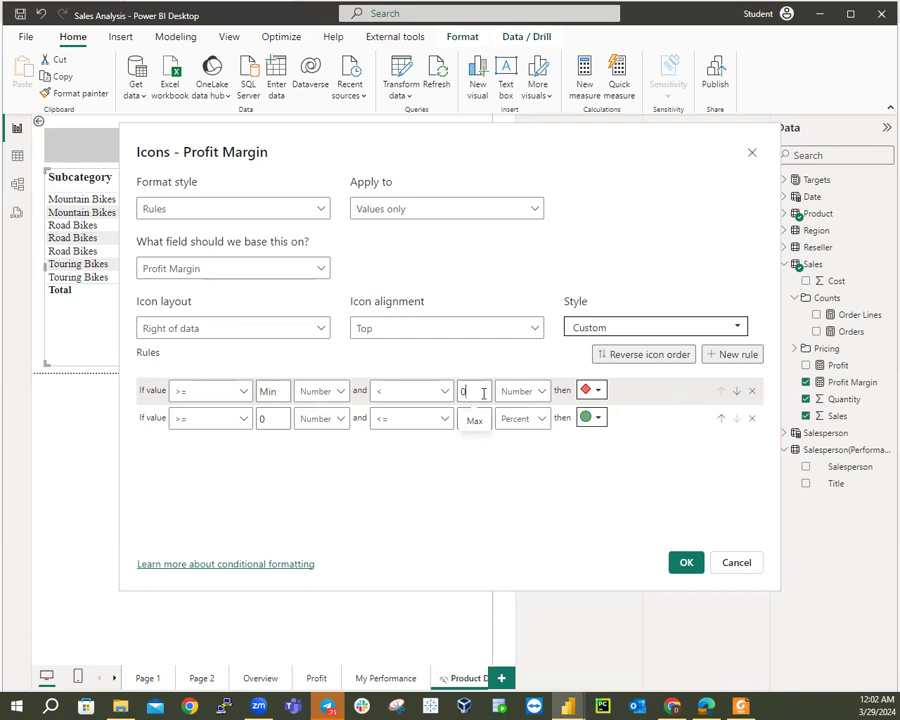
pyautogui.click(535, 395)
pyautogui.click(522, 408)
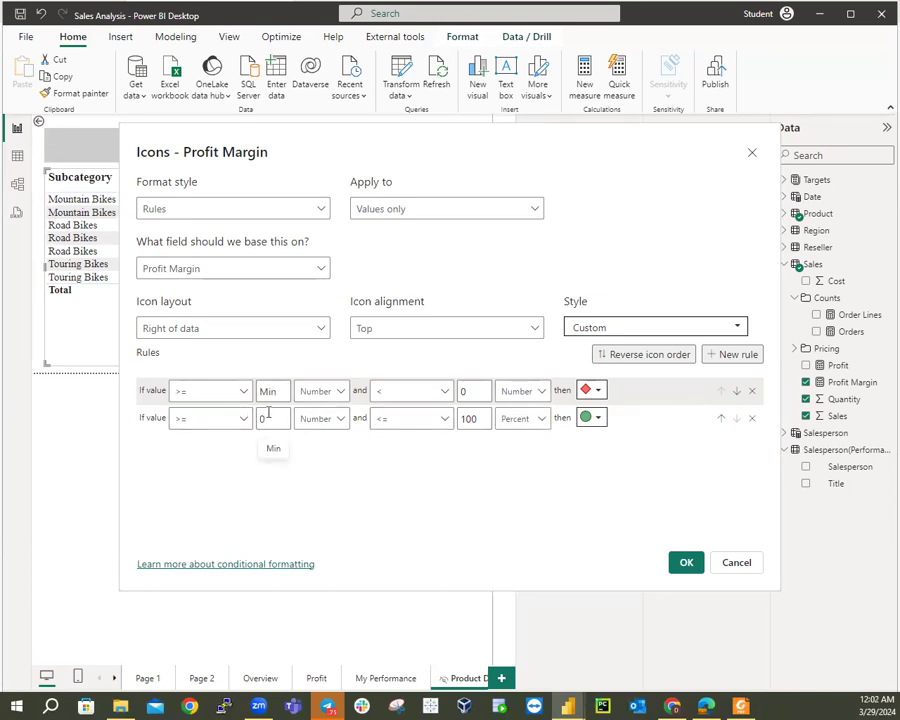
pyautogui.click(338, 420)
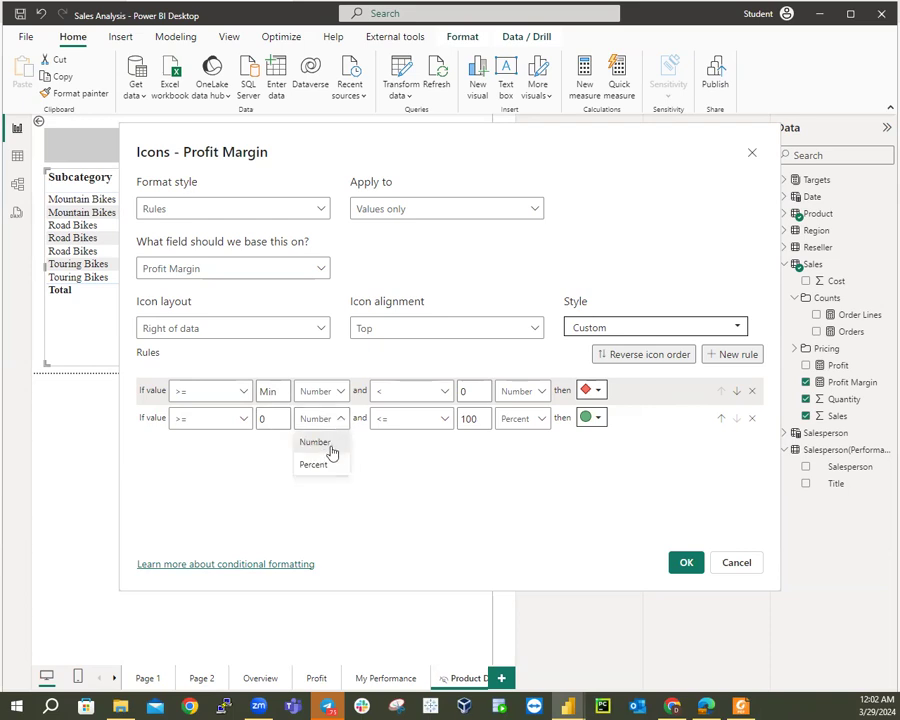
pyautogui.click(442, 440)
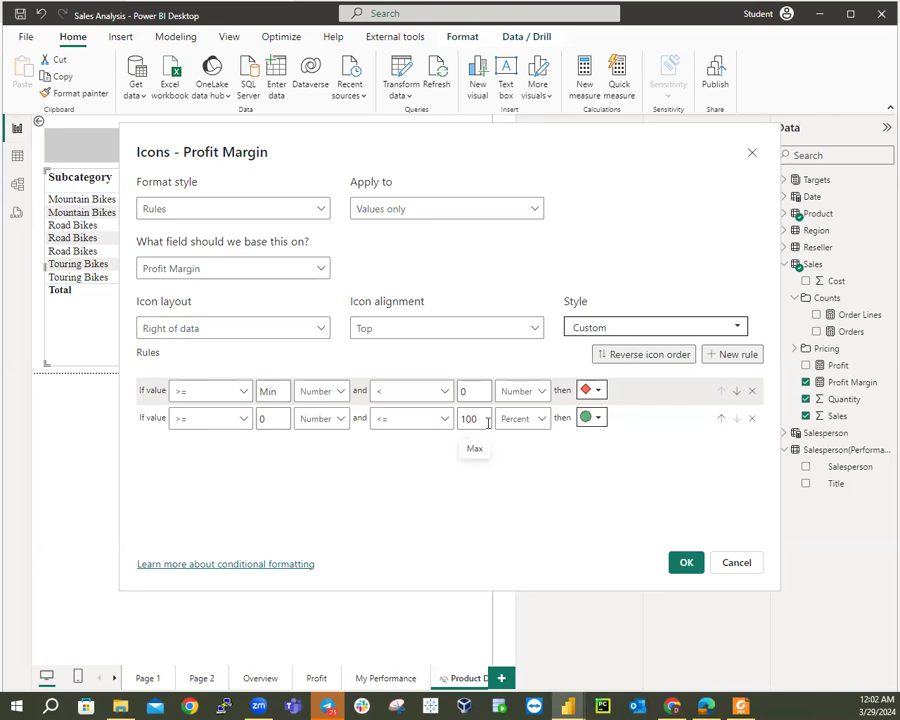
pyautogui.click(488, 422)
pyautogui.press('BackSpace')
pyautogui.press('BackSpace')
pyautogui.press('BackSpace')
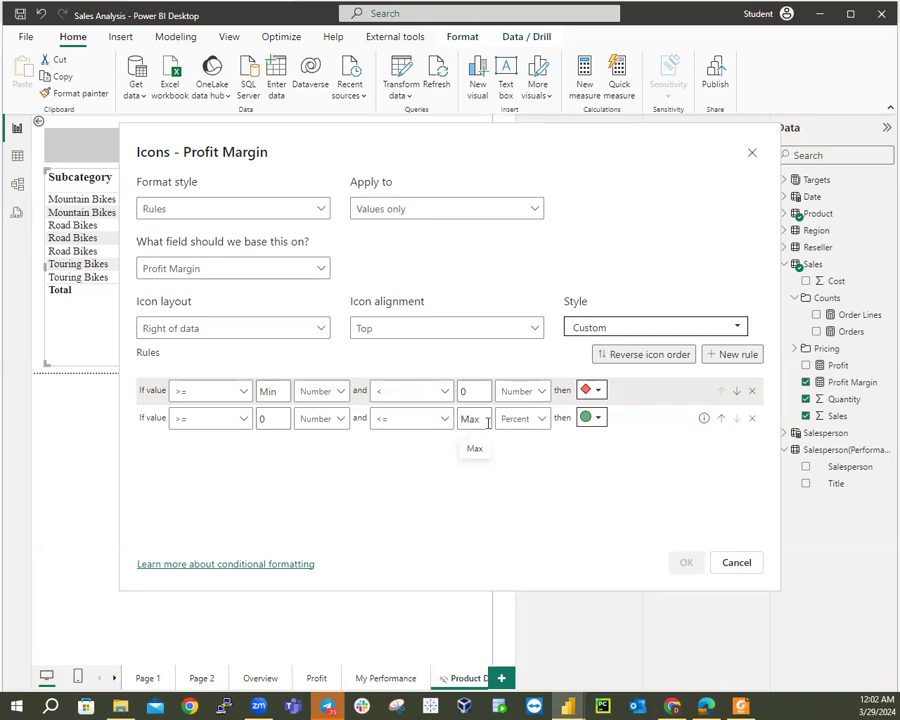
pyautogui.click(729, 565)
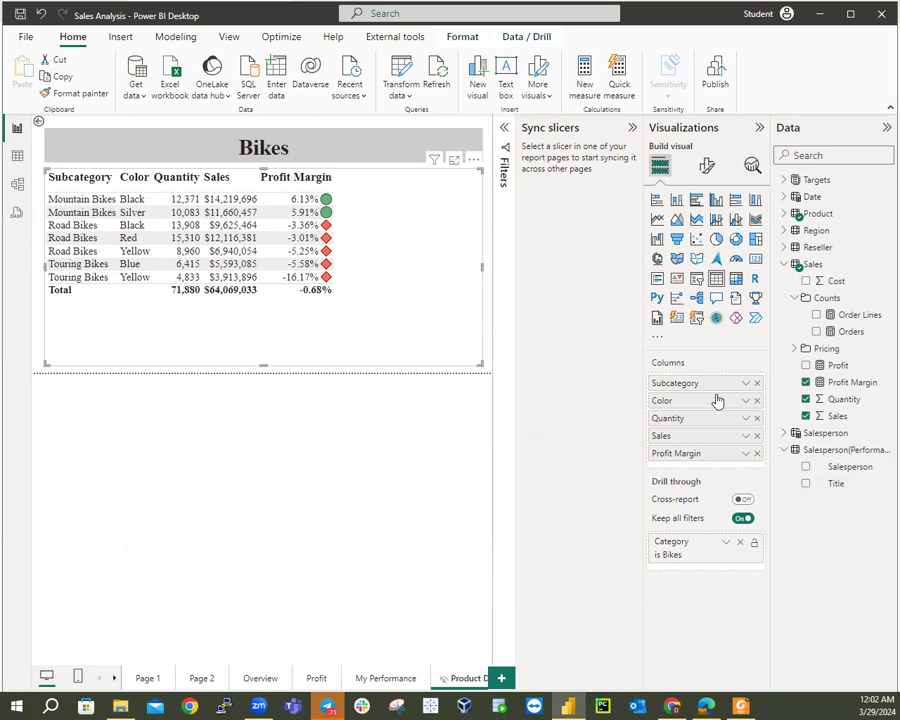
# Apply background color conditional formatting to the Profit Margin column by field value, based on the Product table's Background Color Format field.
pyautogui.click(746, 455)
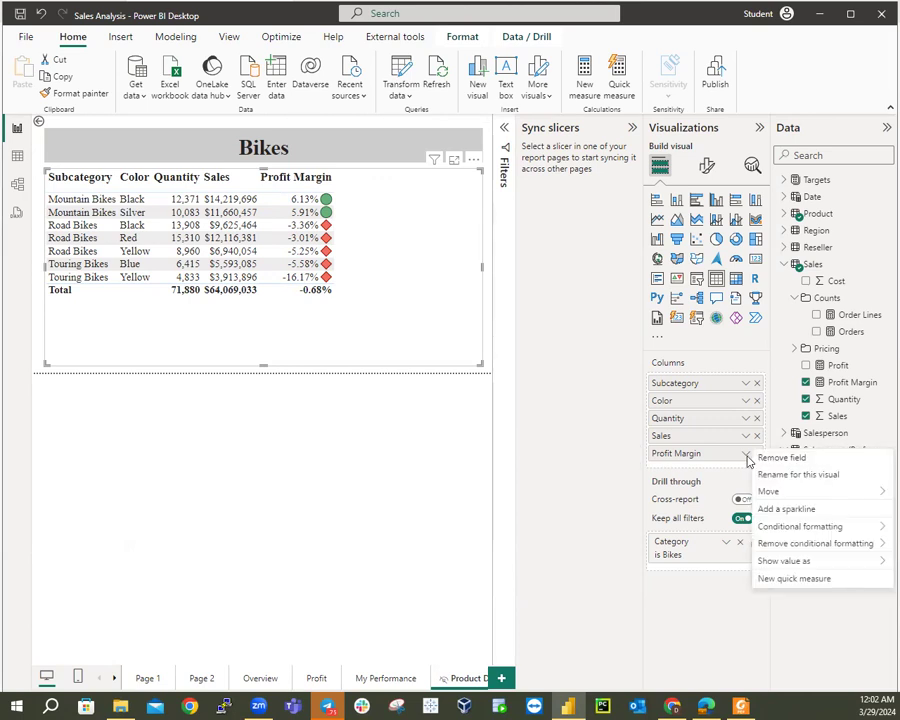
pyautogui.moveTo(795, 536)
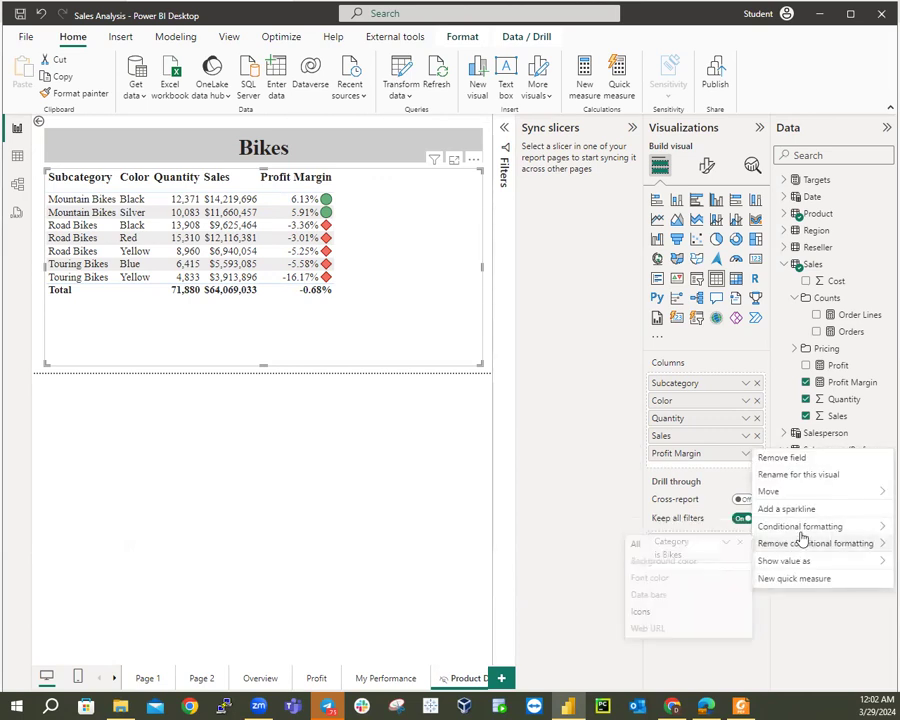
pyautogui.click(662, 527)
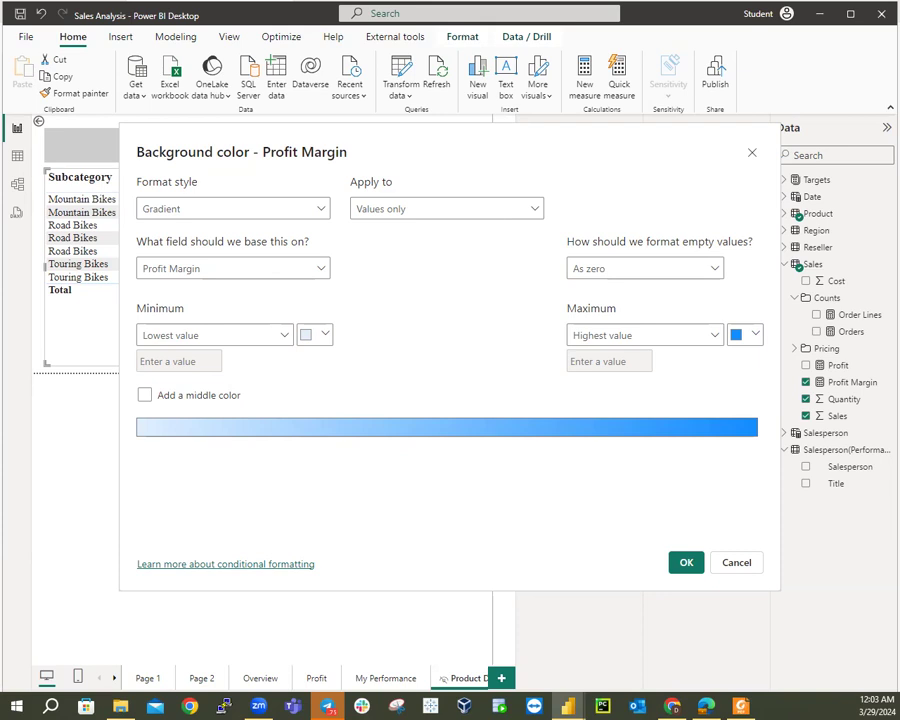
pyautogui.click(183, 209)
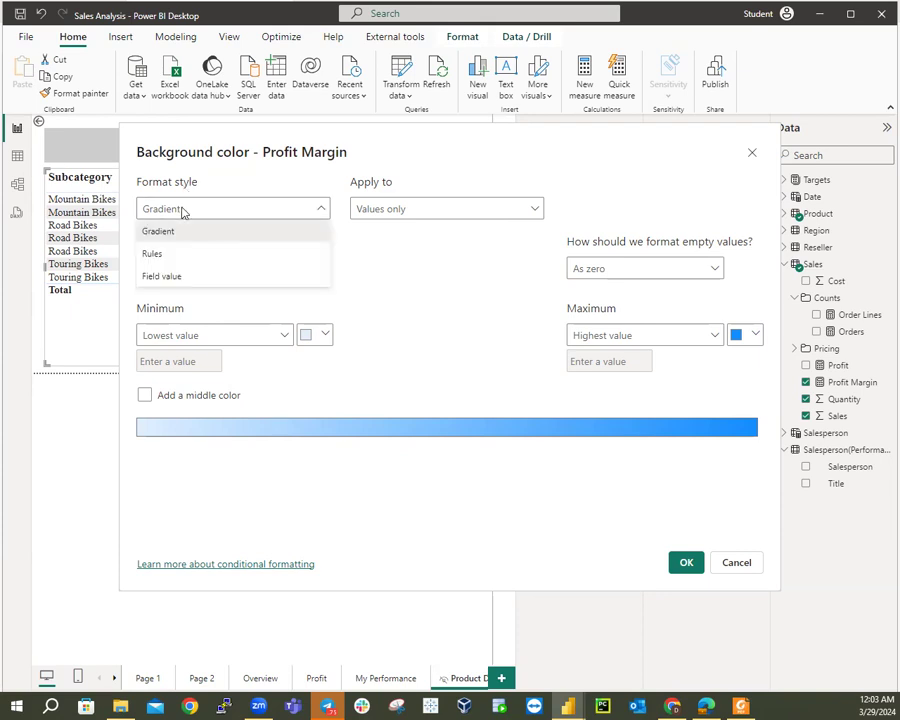
pyautogui.click(165, 277)
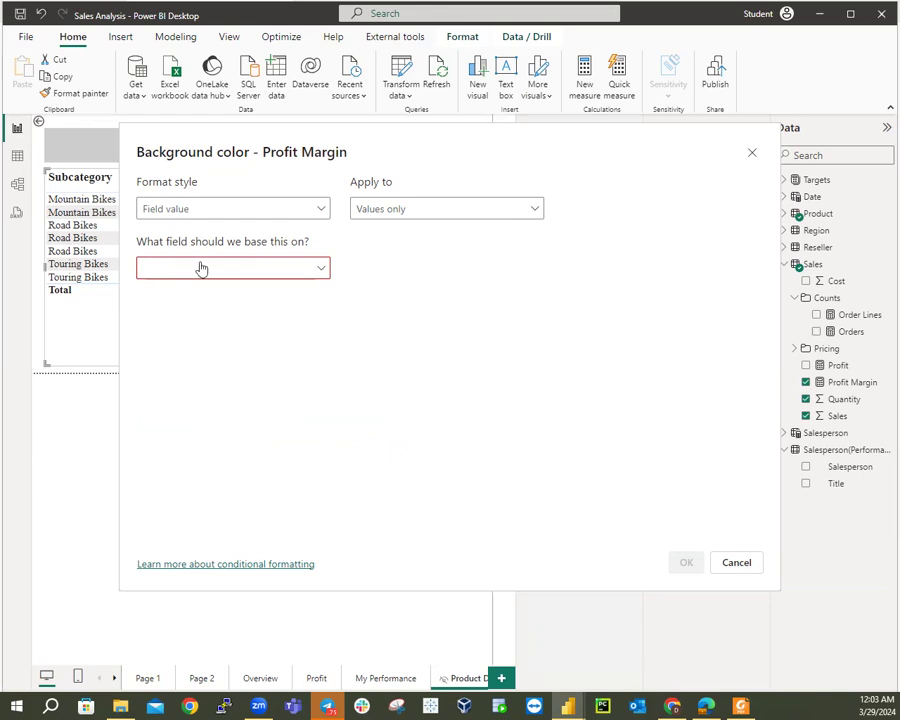
pyautogui.click(256, 270)
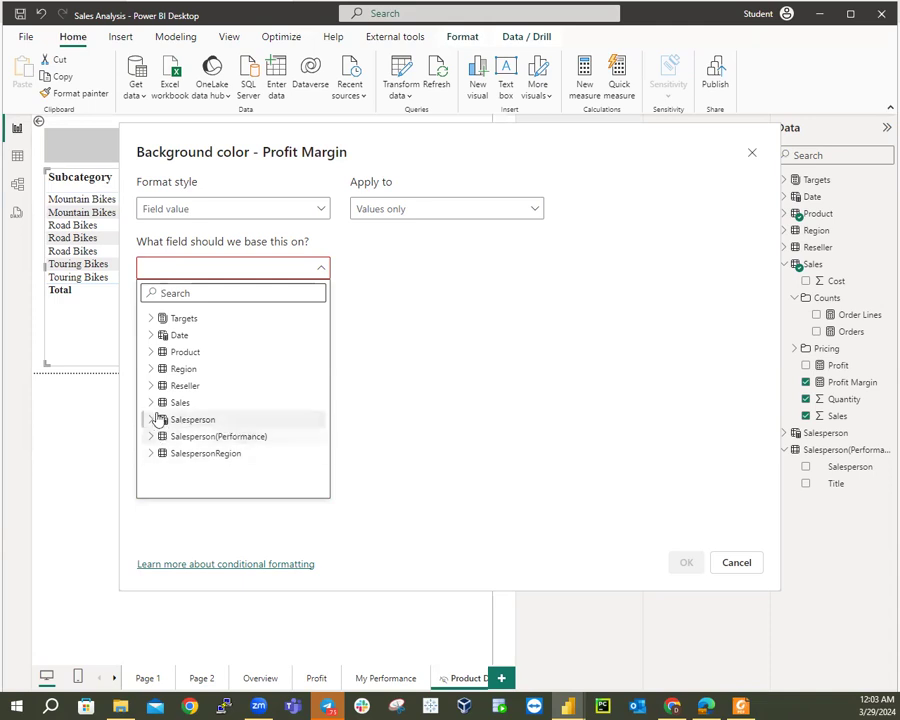
pyautogui.click(149, 352)
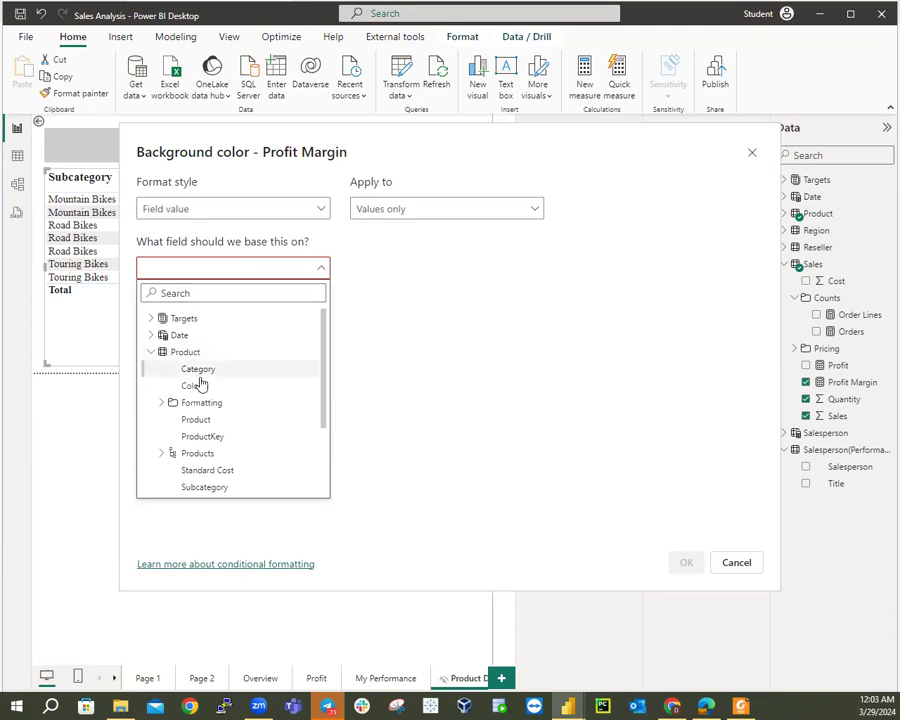
pyautogui.click(164, 405)
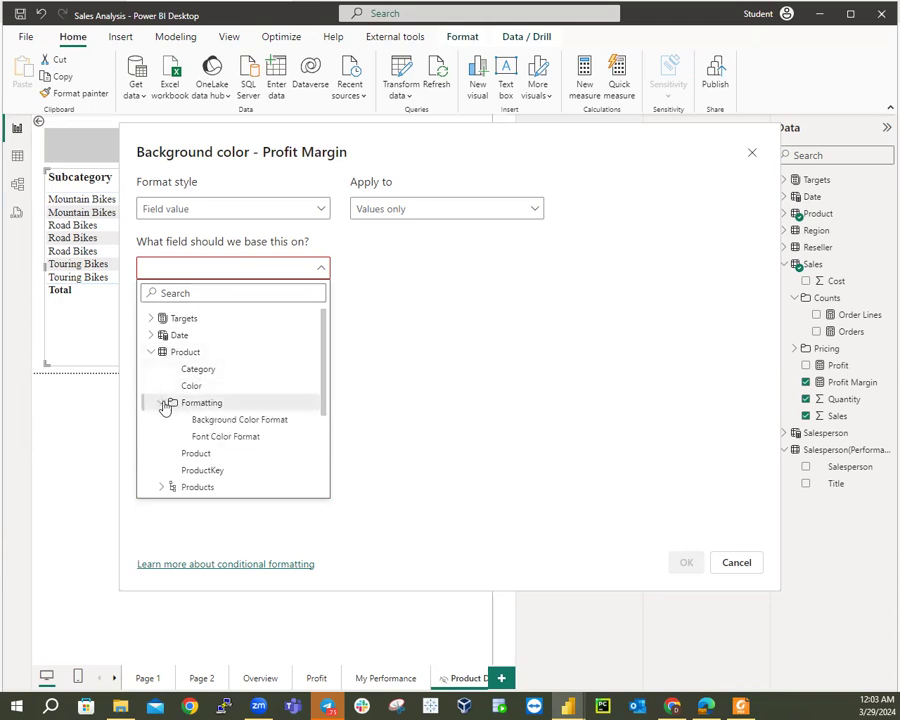
pyautogui.click(217, 421)
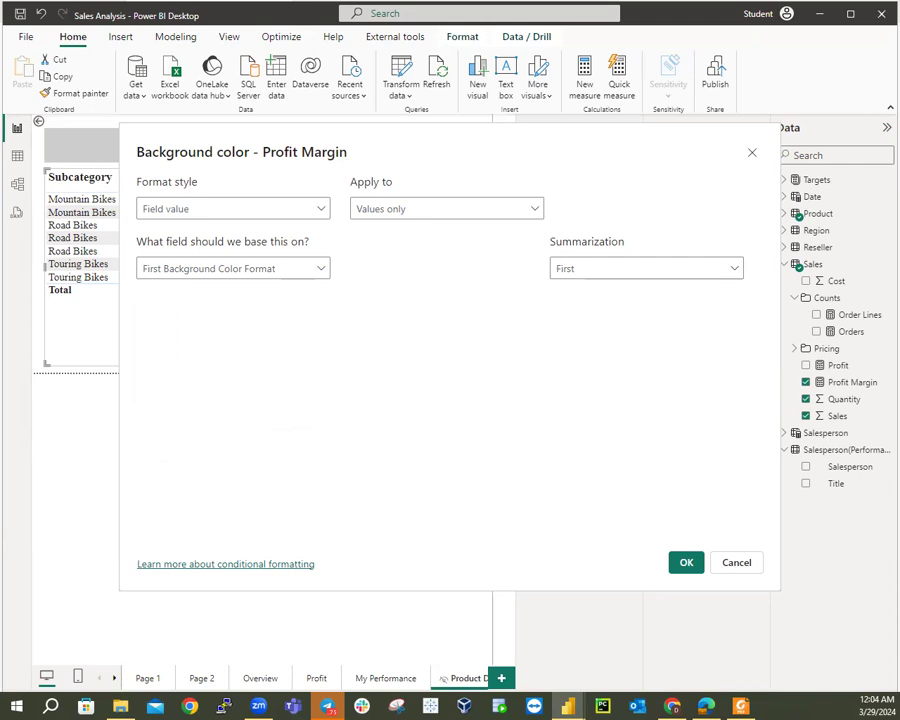
pyautogui.click(685, 562)
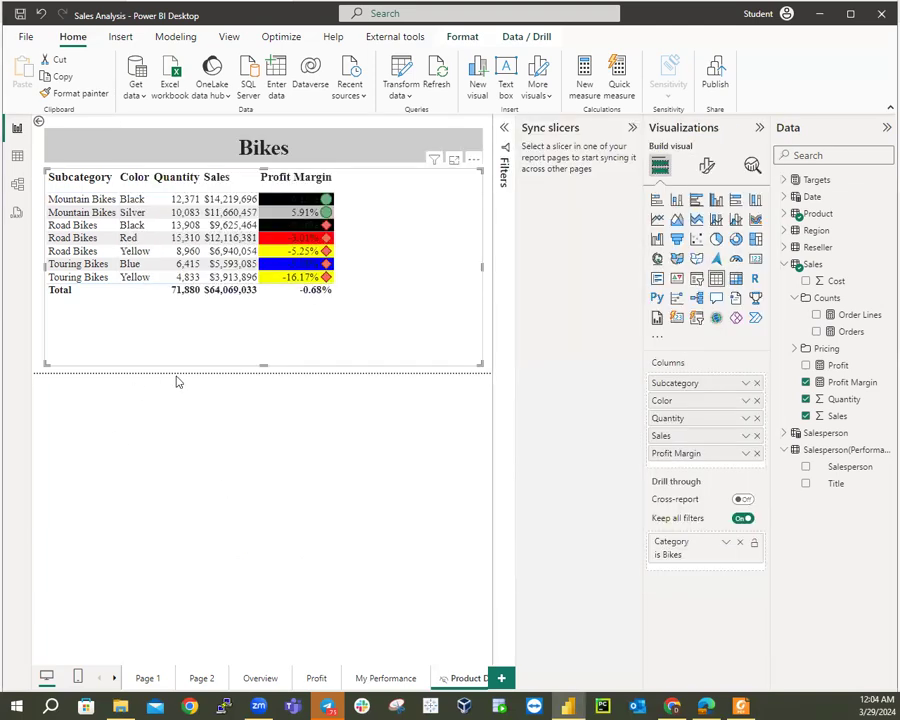
# Apply font color conditional formatting to the Profit Margin column by field value, based on the Product table's Font Color Format field.
pyautogui.click(746, 454)
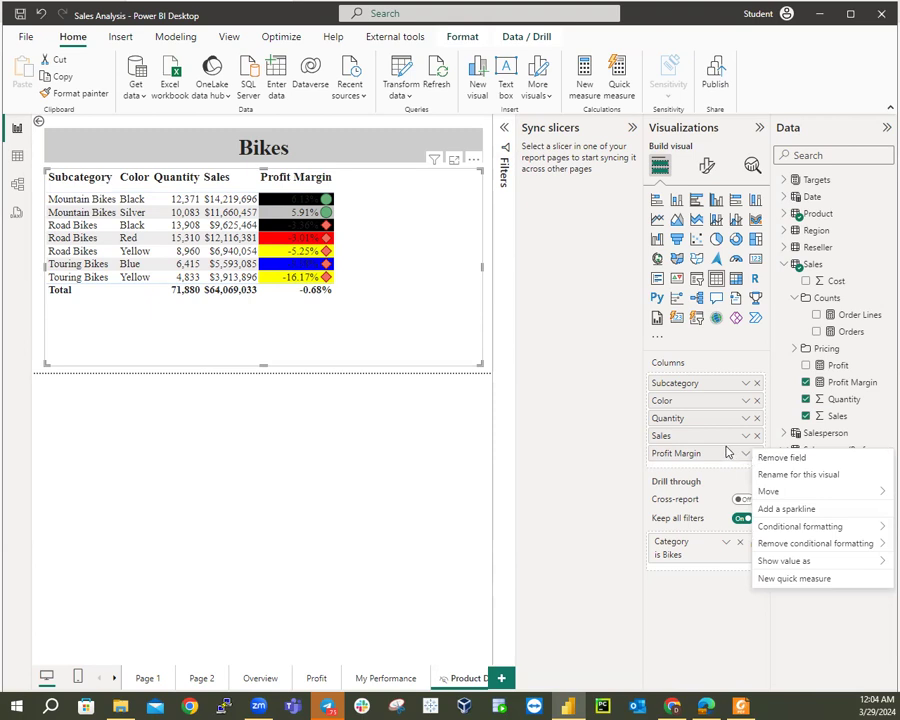
pyautogui.moveTo(800, 532)
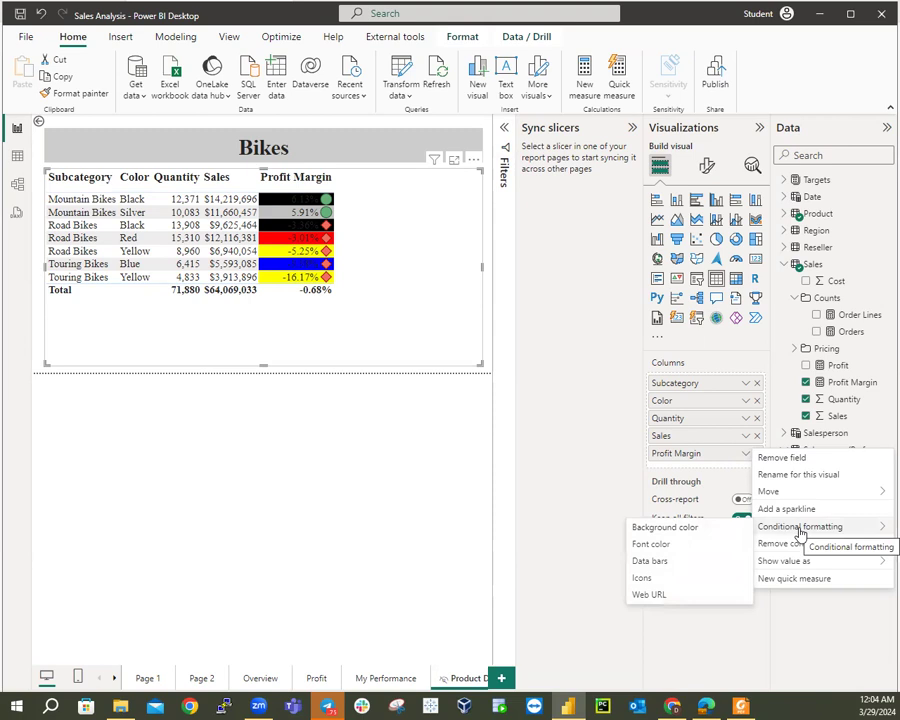
pyautogui.click(653, 545)
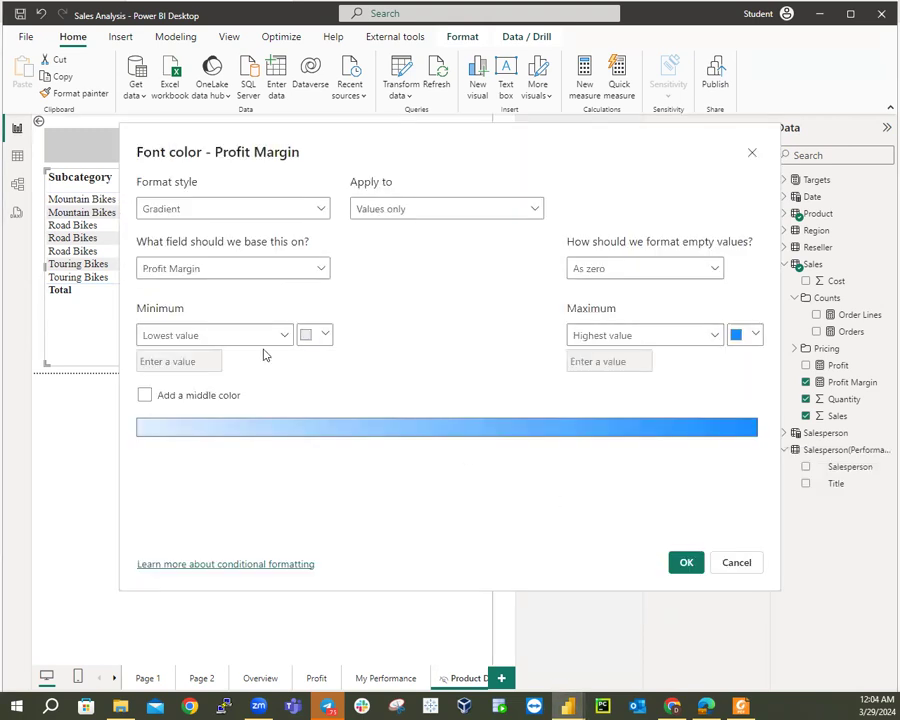
pyautogui.click(236, 211)
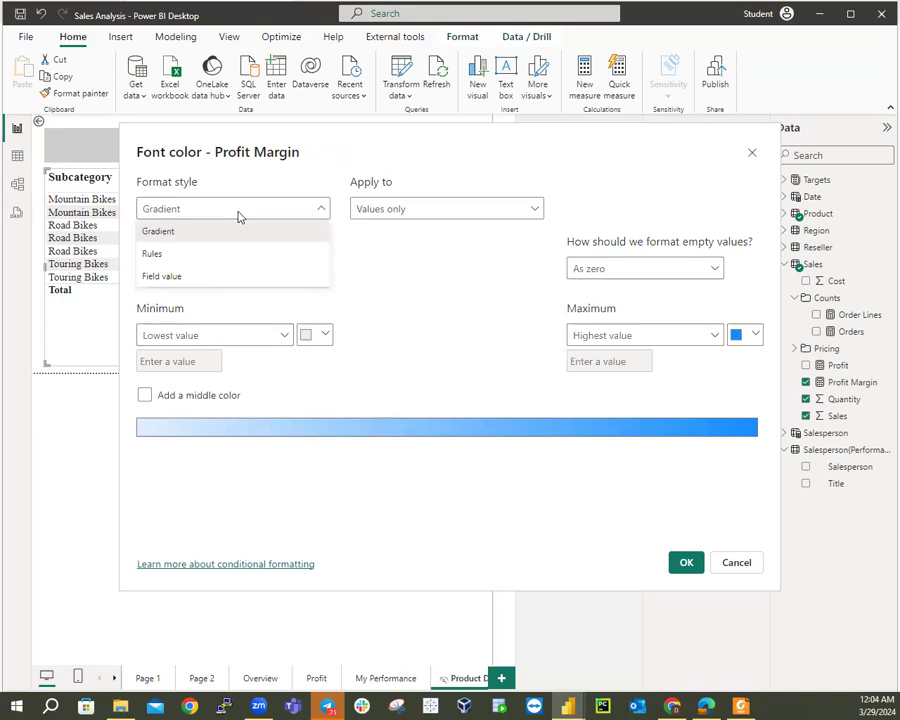
pyautogui.click(162, 277)
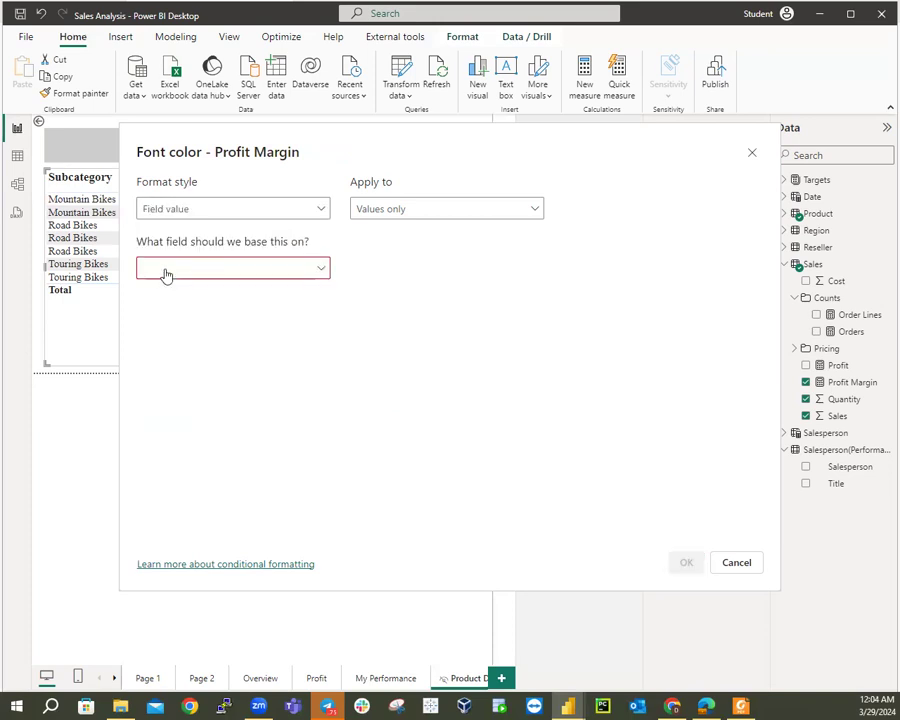
pyautogui.click(168, 272)
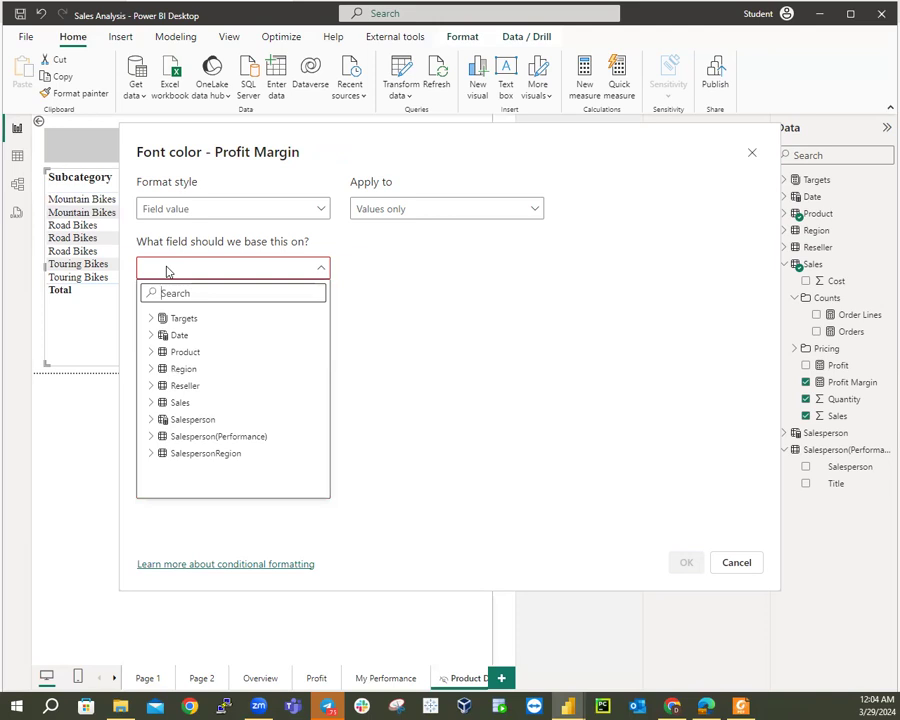
pyautogui.click(152, 354)
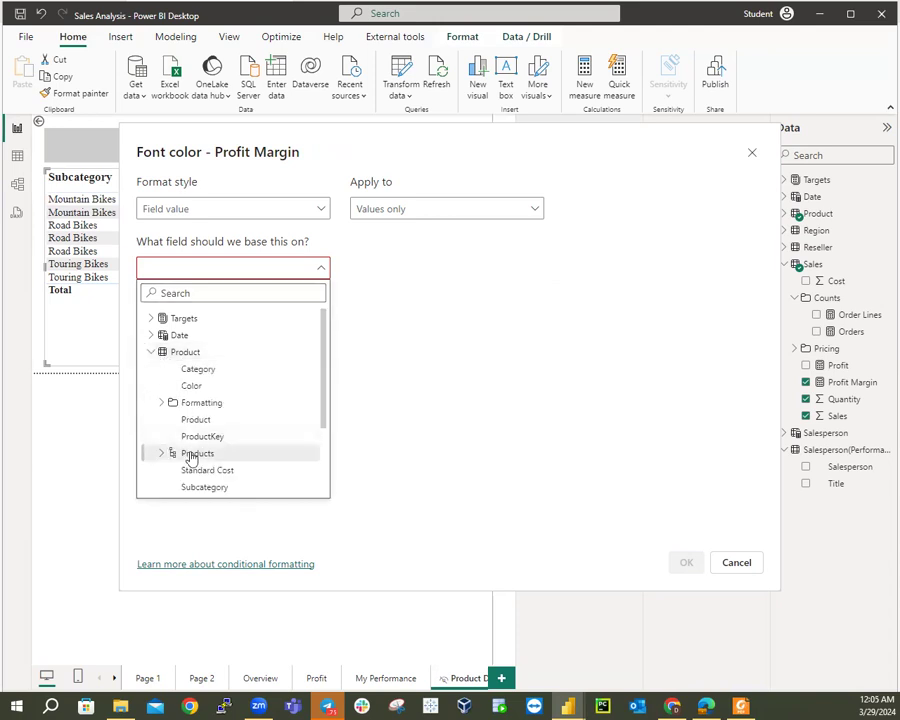
pyautogui.click(160, 404)
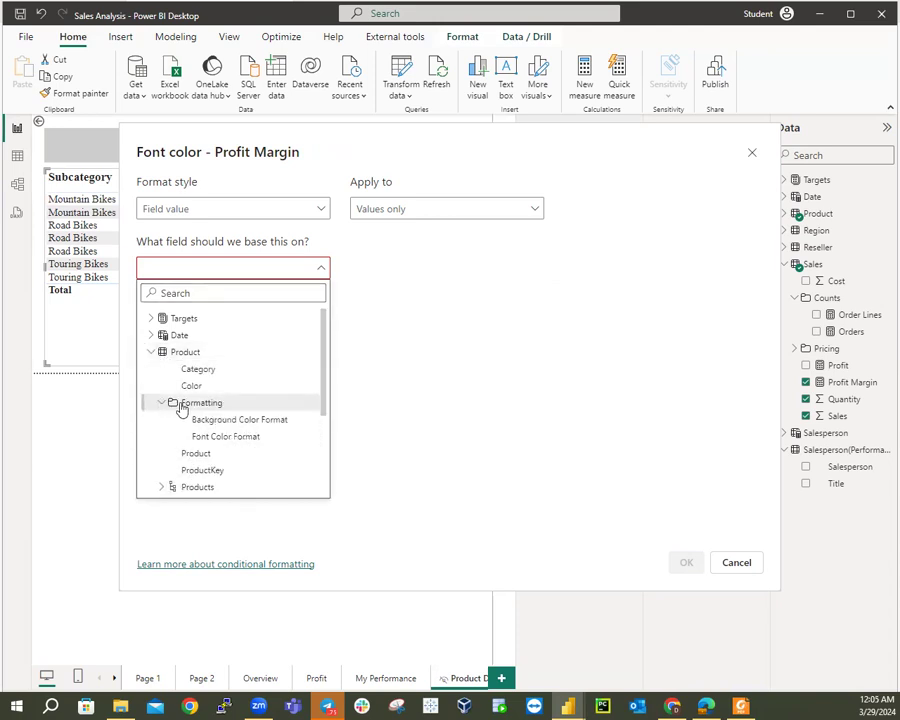
pyautogui.click(196, 436)
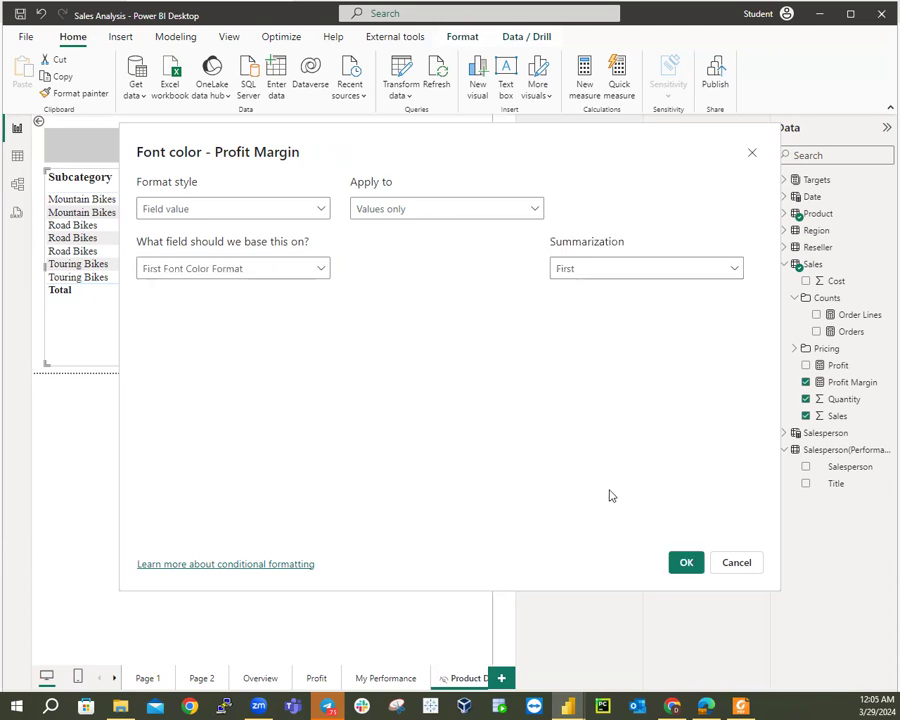
pyautogui.click(679, 566)
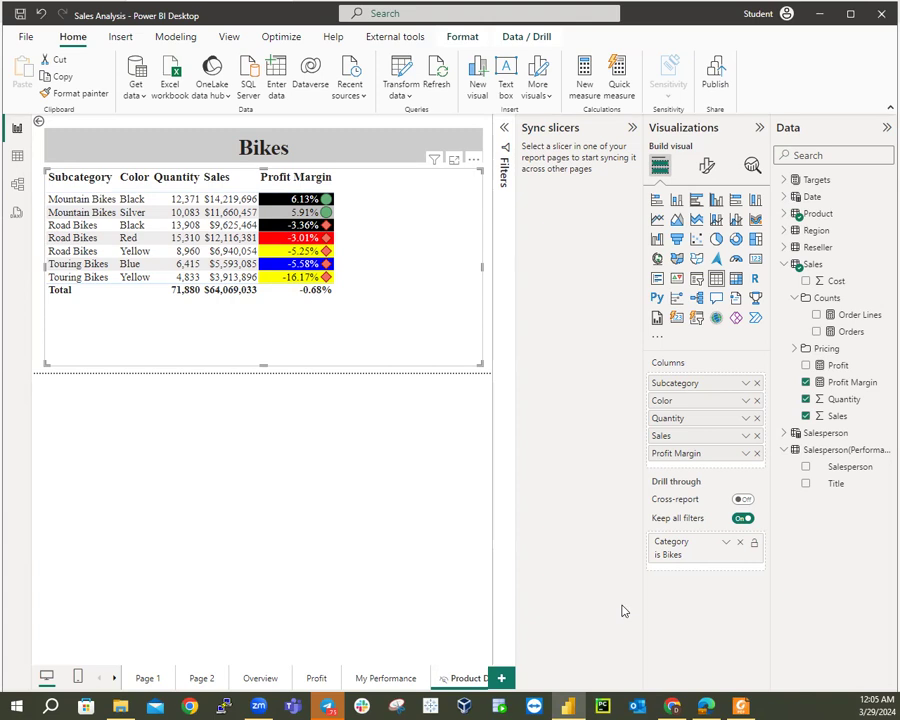
# Go to the My Performance page and show the Bookmarks and Selection panes.
pyautogui.click(390, 680)
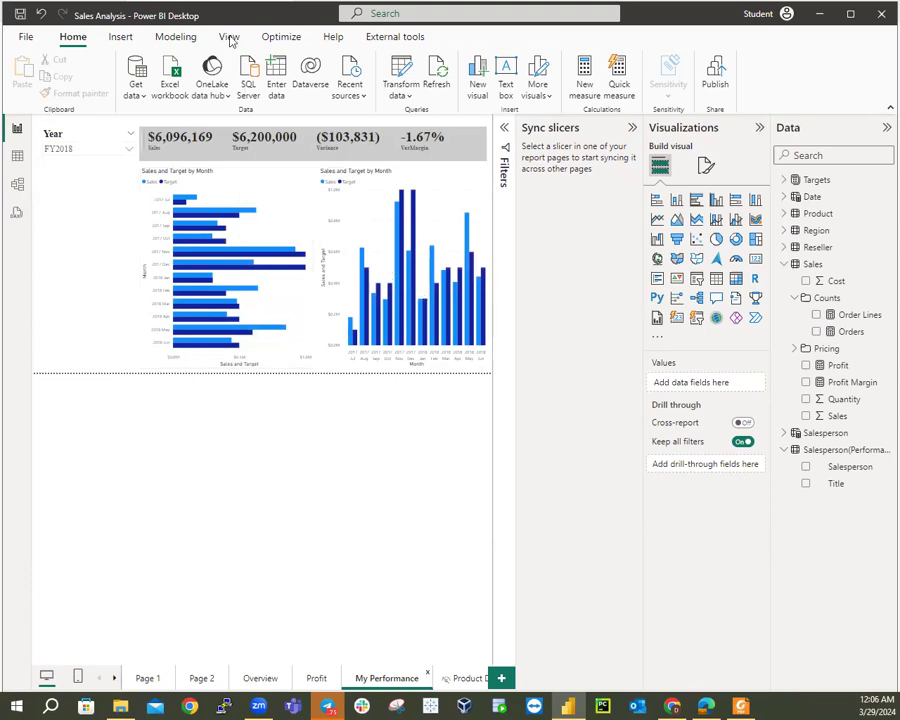
pyautogui.click(229, 37)
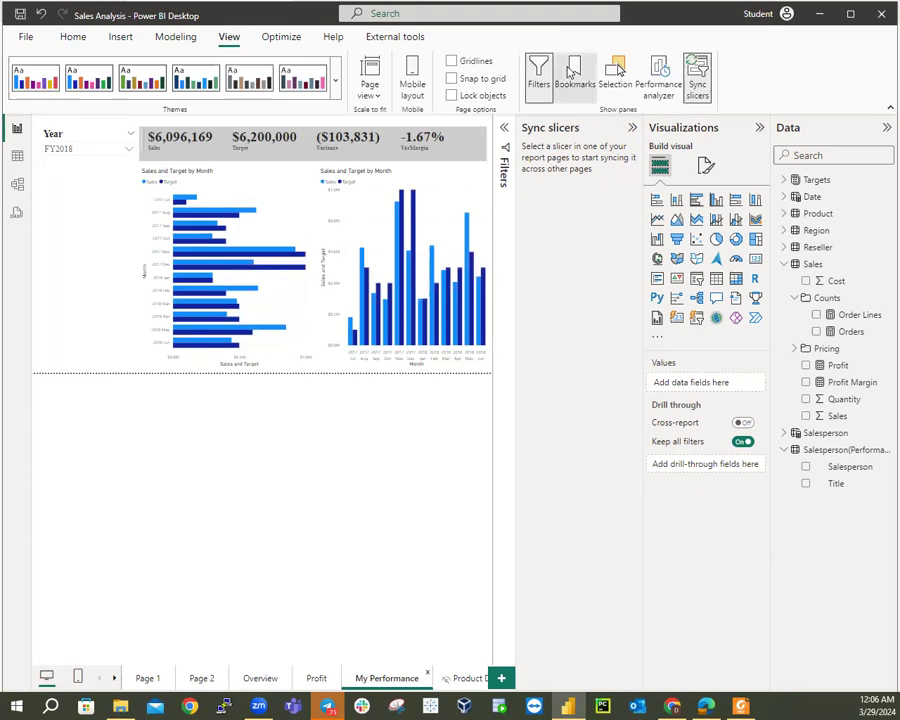
pyautogui.click(572, 72)
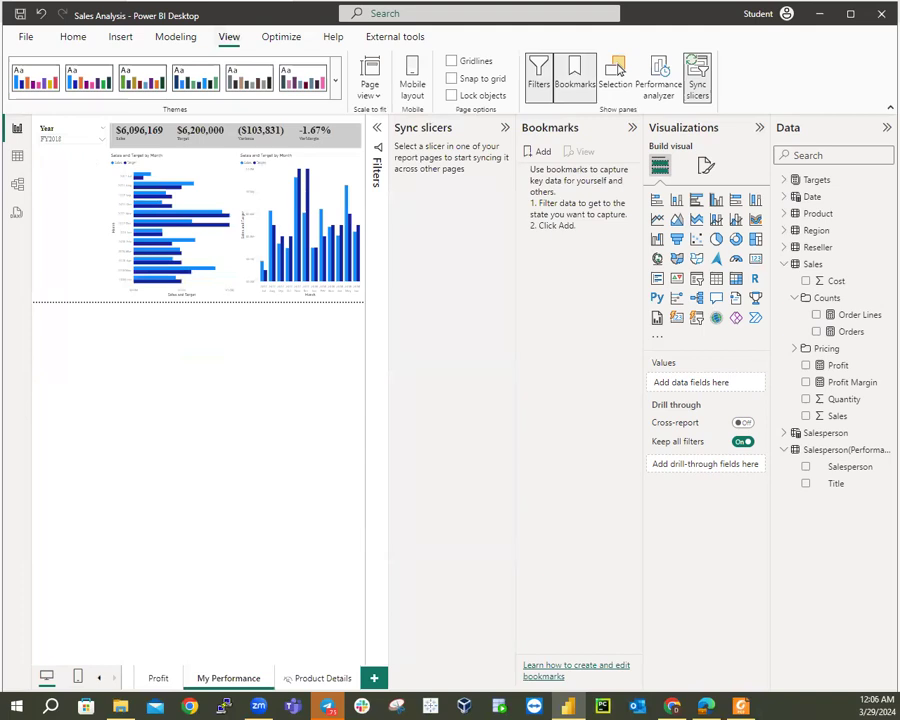
pyautogui.click(620, 86)
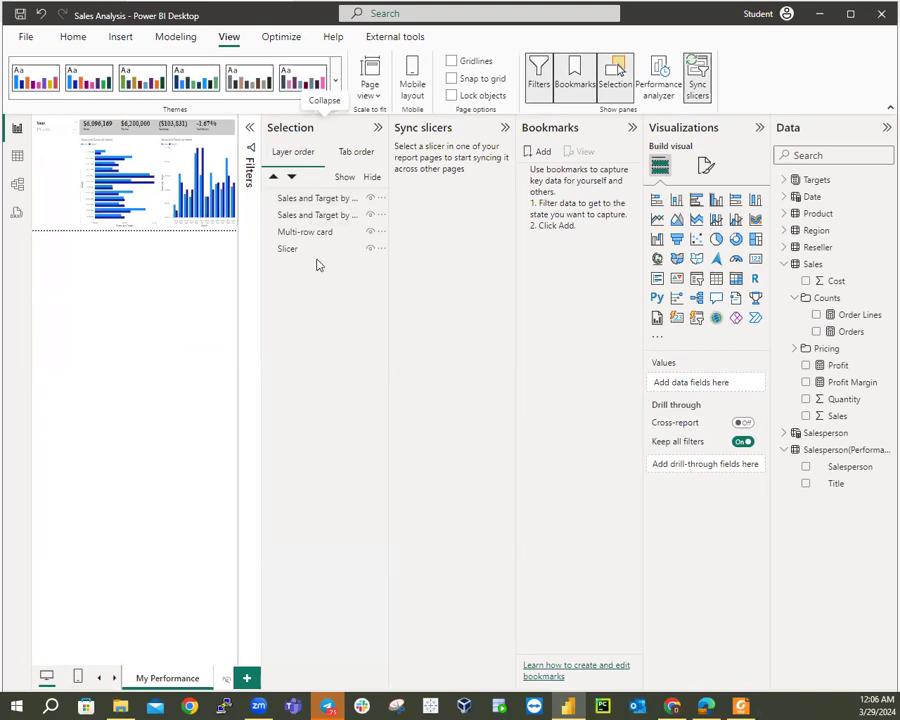
# Hide and reshow each Sales and Target by Month chart in turn to identify its layer entry.
pyautogui.click(370, 199)
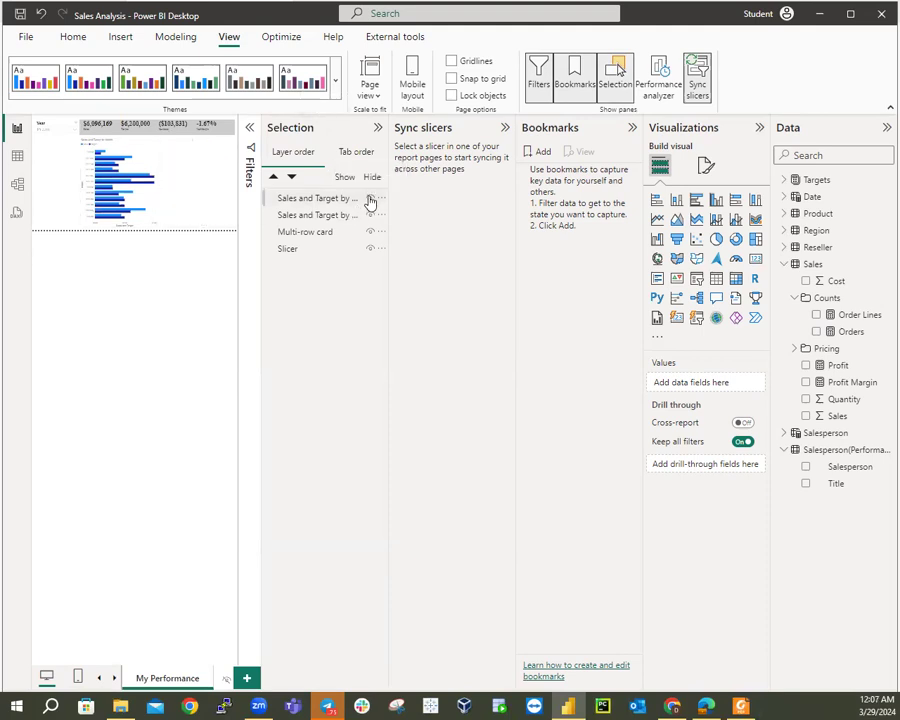
pyautogui.click(370, 199)
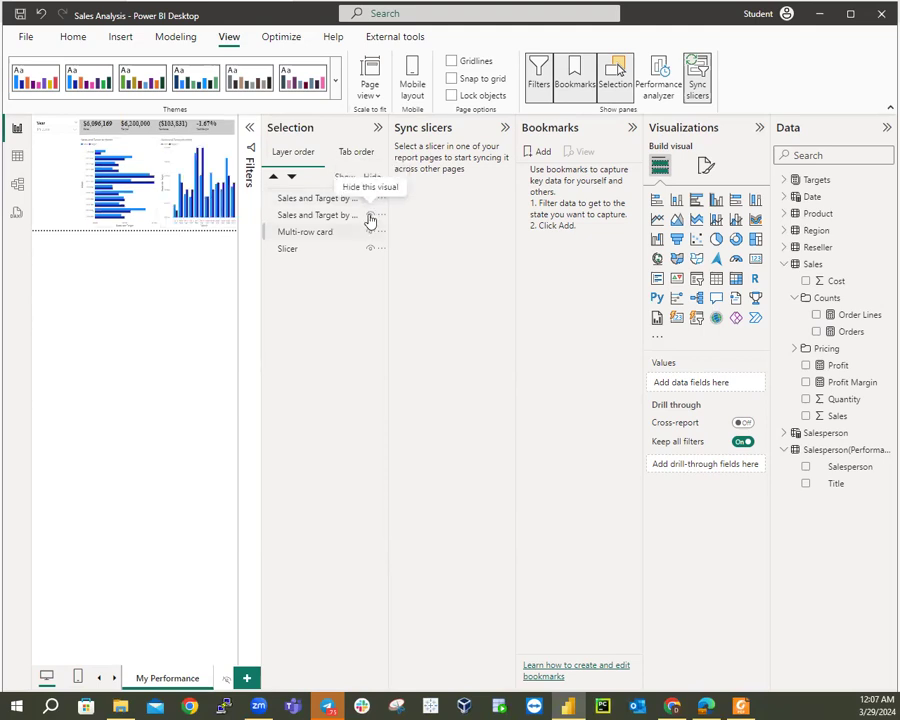
pyautogui.click(370, 215)
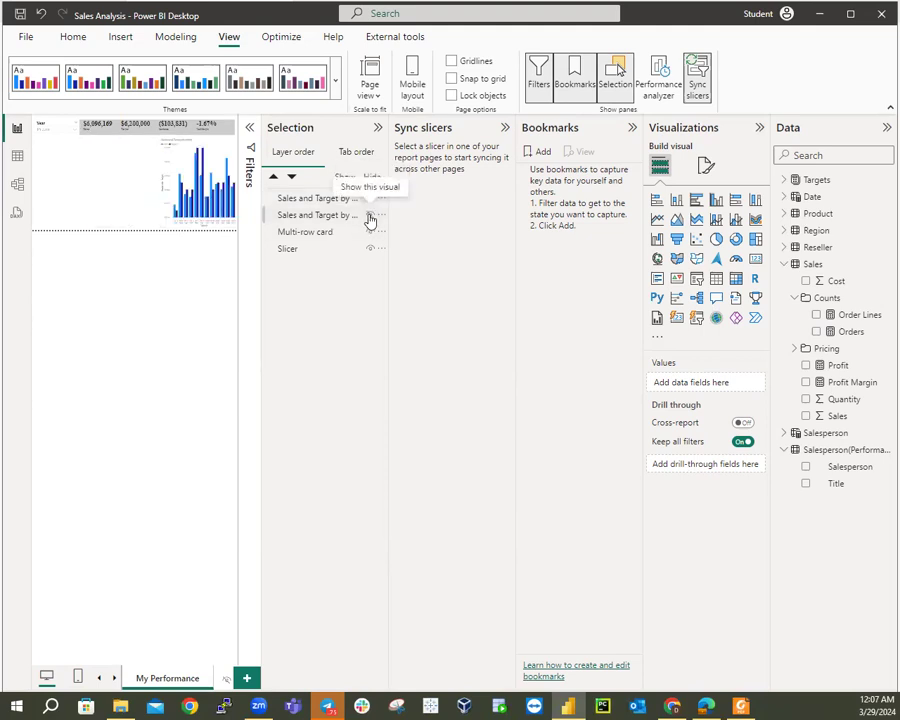
pyautogui.click(370, 217)
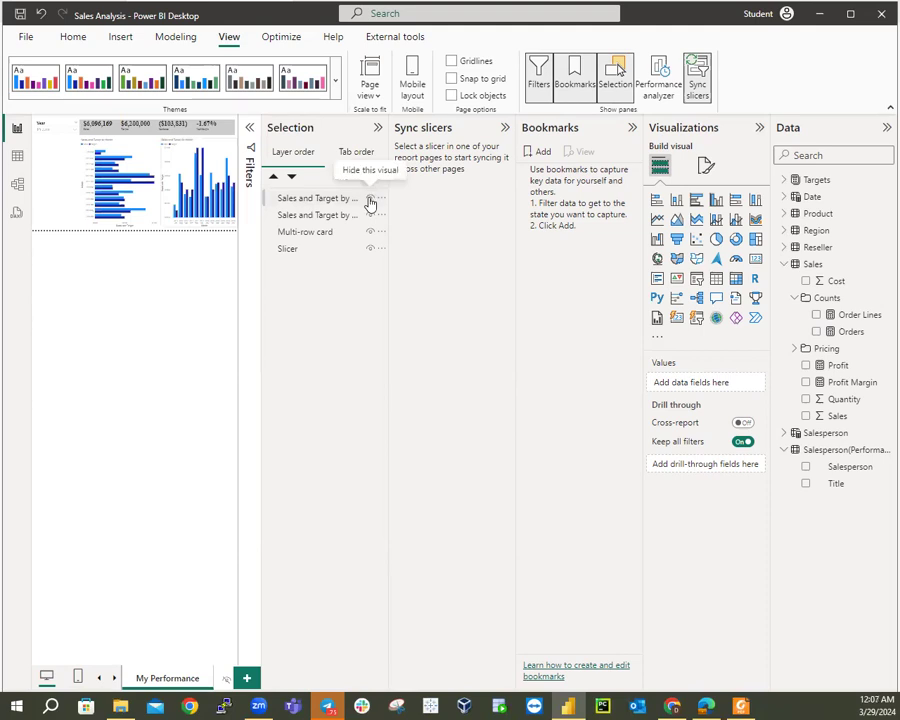
# Hide the column chart on the My Performance page and add two bookmarks of the page.
pyautogui.click(370, 199)
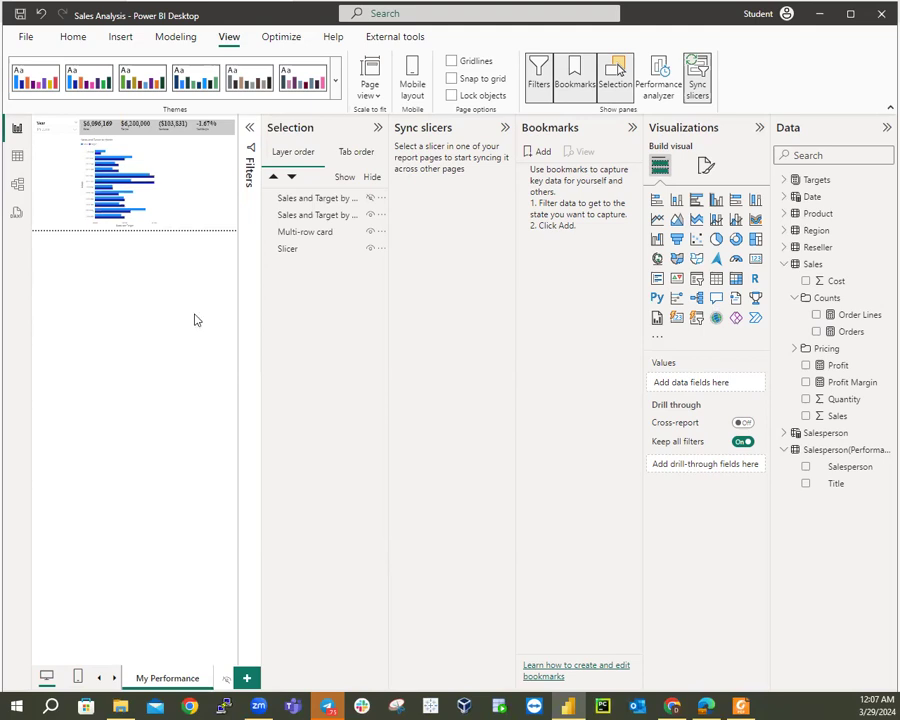
pyautogui.click(534, 156)
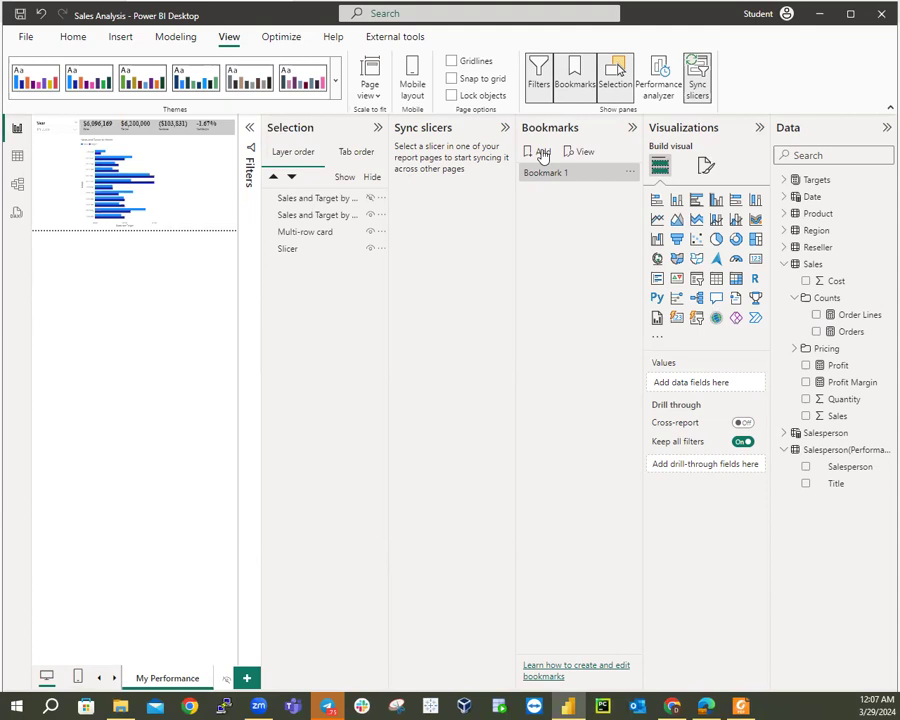
pyautogui.click(542, 153)
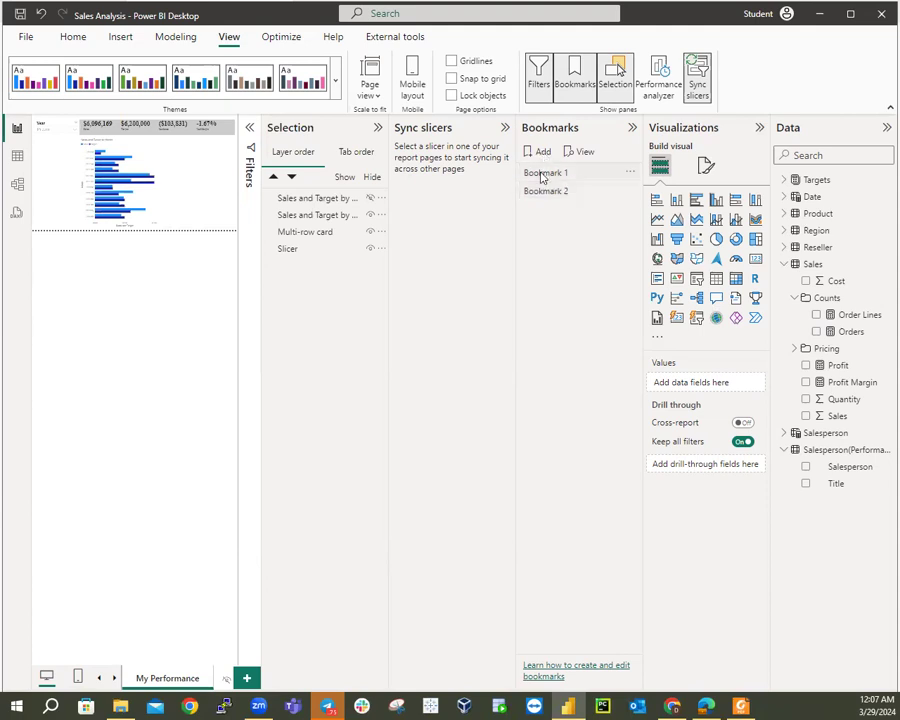
# Rename the first bookmark as Bar Chart ON.
pyautogui.click(542, 174)
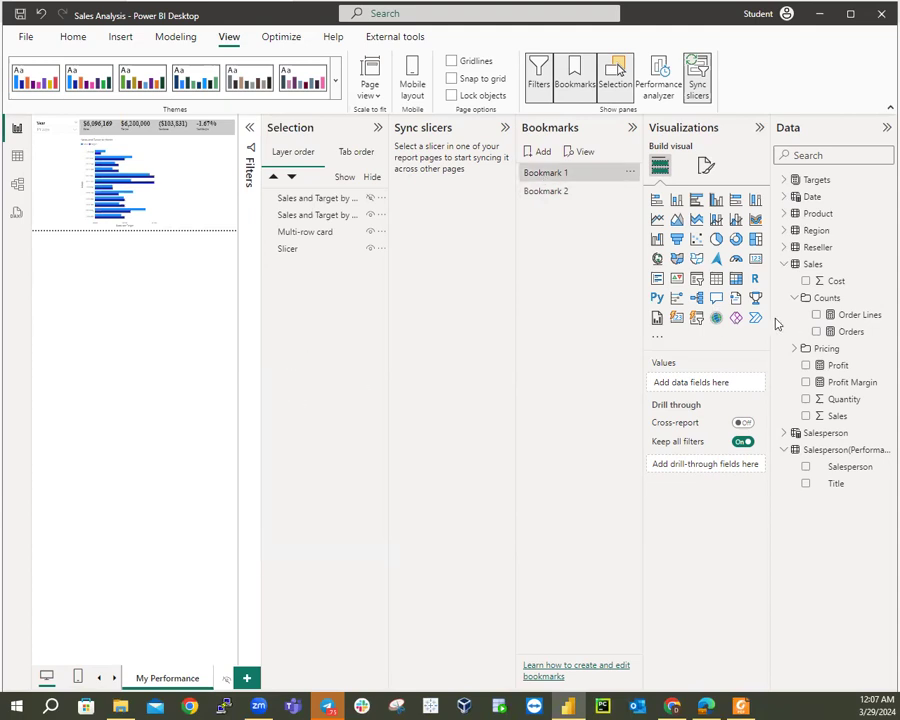
pyautogui.doubleClick(558, 177)
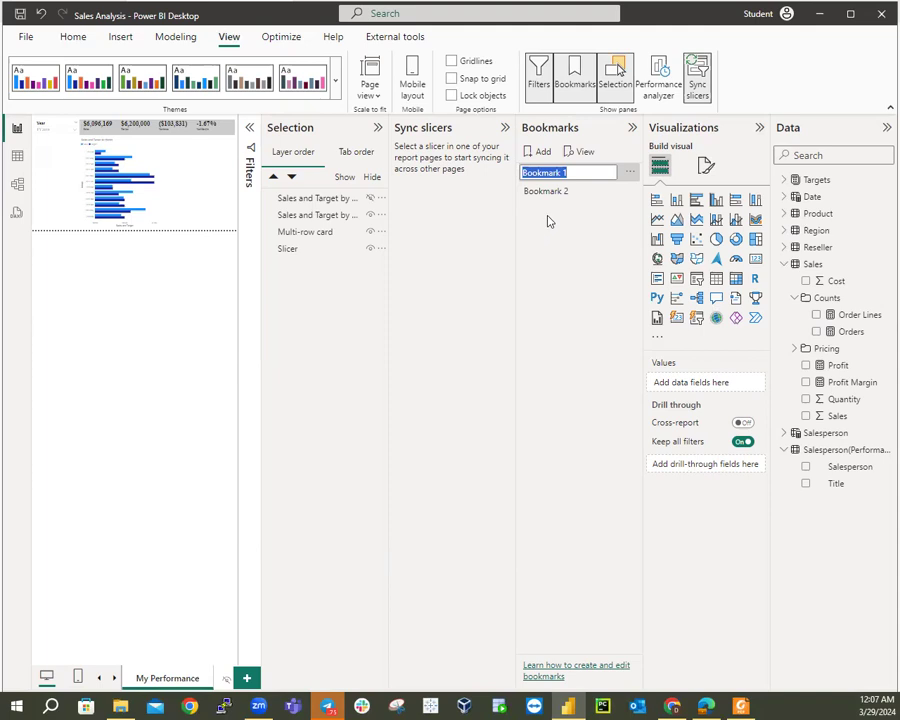
pyautogui.write('Bar FC')
pyautogui.press('BackSpace')
pyautogui.press('BackSpace')
pyautogui.press('BackSpace')
pyautogui.write('Chart C')
pyautogui.write('N')
pyautogui.press('Return')
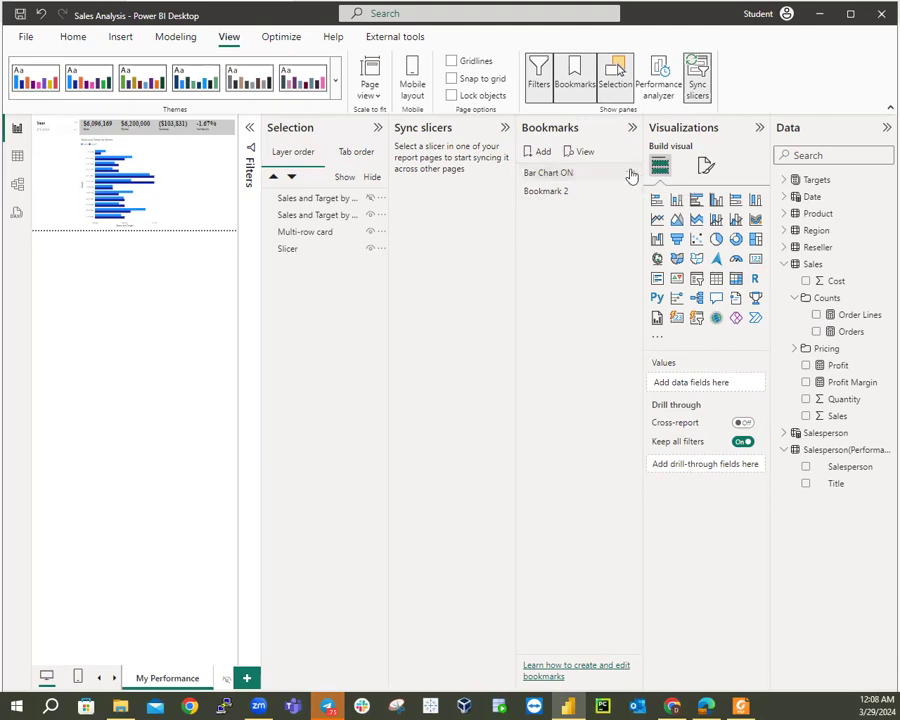
# Turn off the Data option of the Bar Chart ON bookmark and update the bookmark.
pyautogui.click(632, 175)
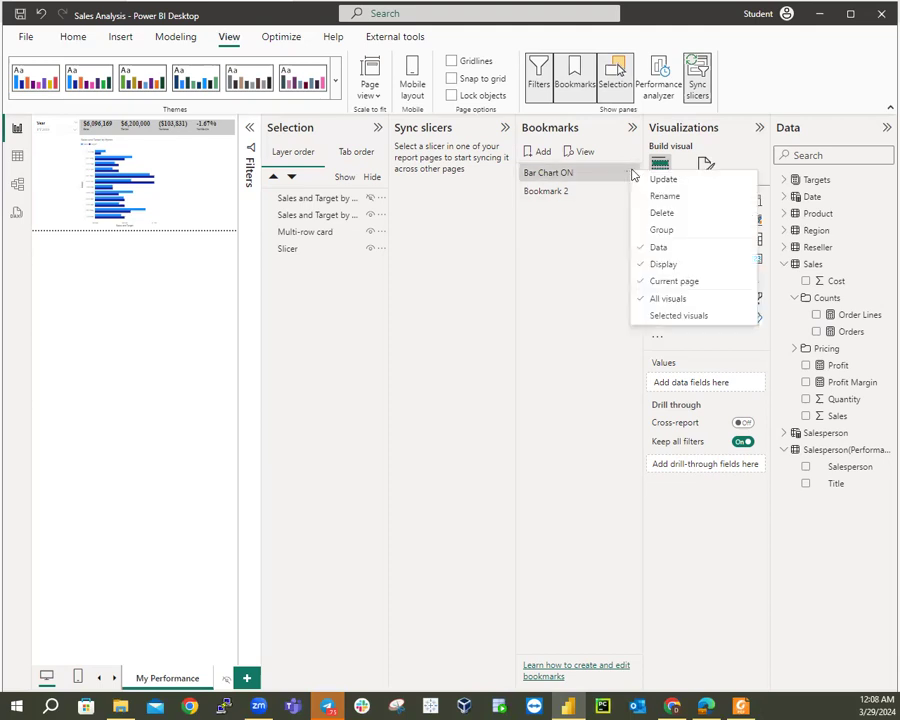
pyautogui.click(655, 248)
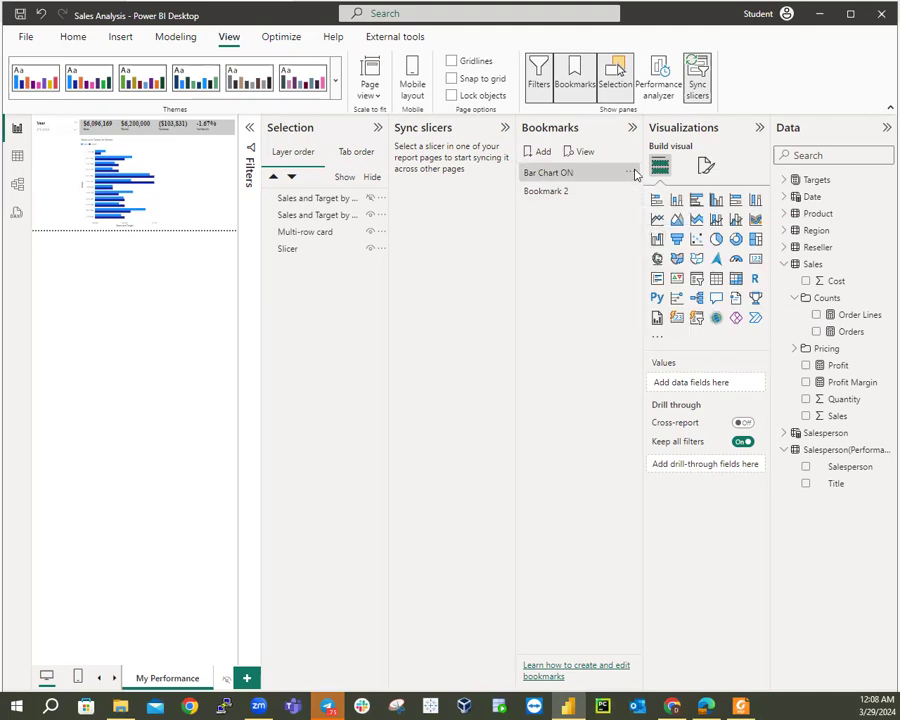
pyautogui.click(630, 172)
pyautogui.click(660, 181)
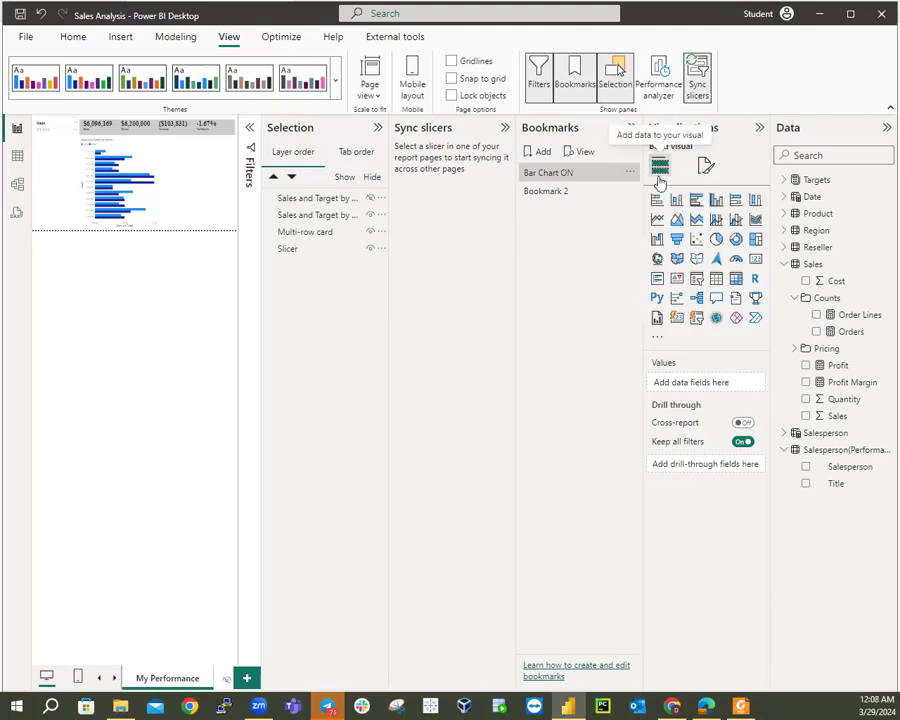
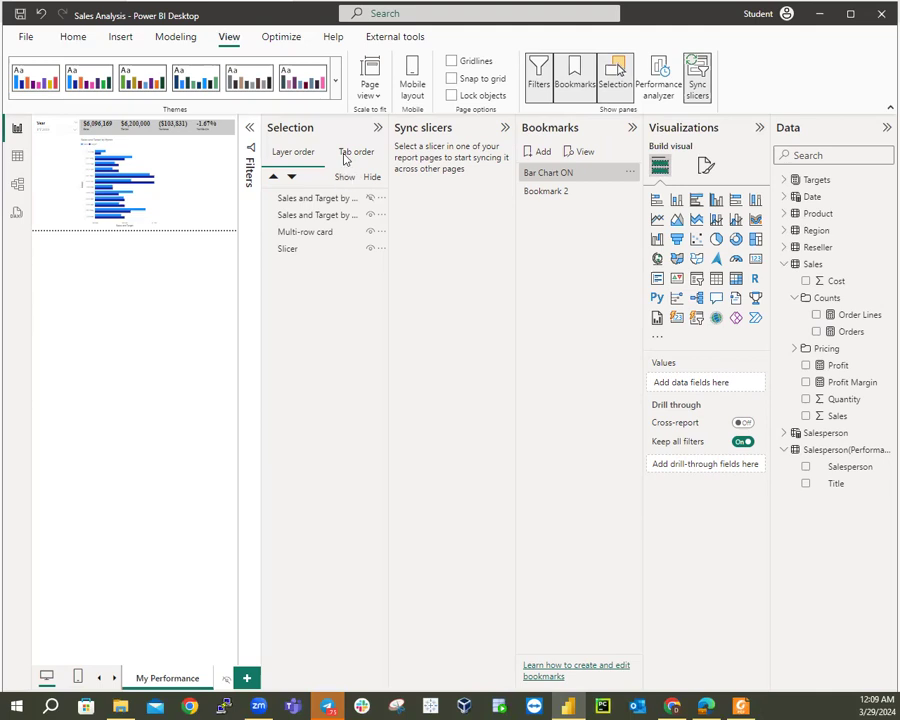
# Try to show the column chart and hide the bar chart for the second bookmark.
pyautogui.click(370, 200)
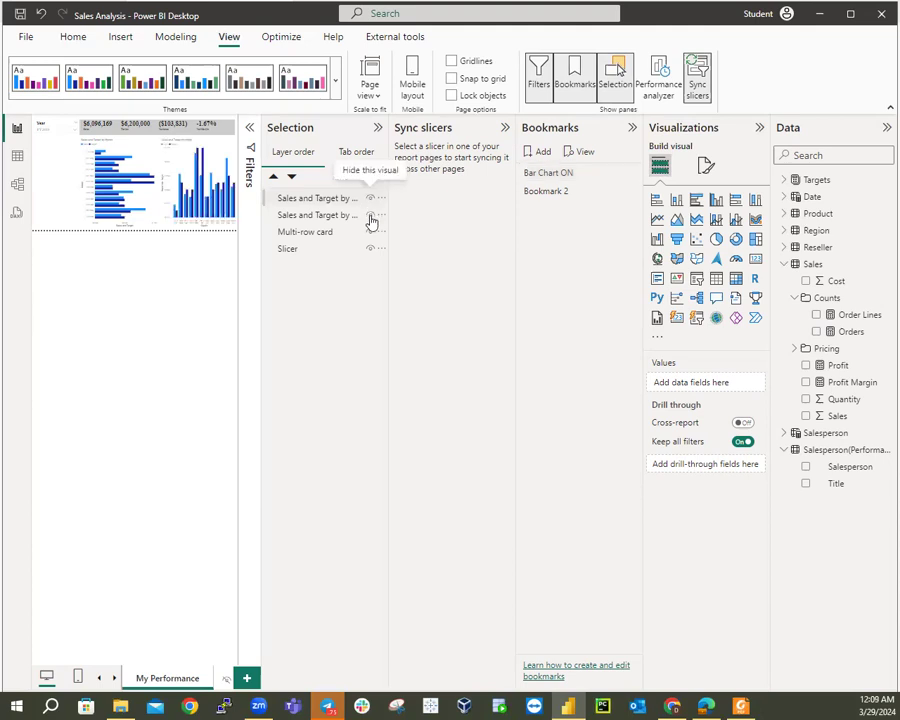
pyautogui.click(370, 217)
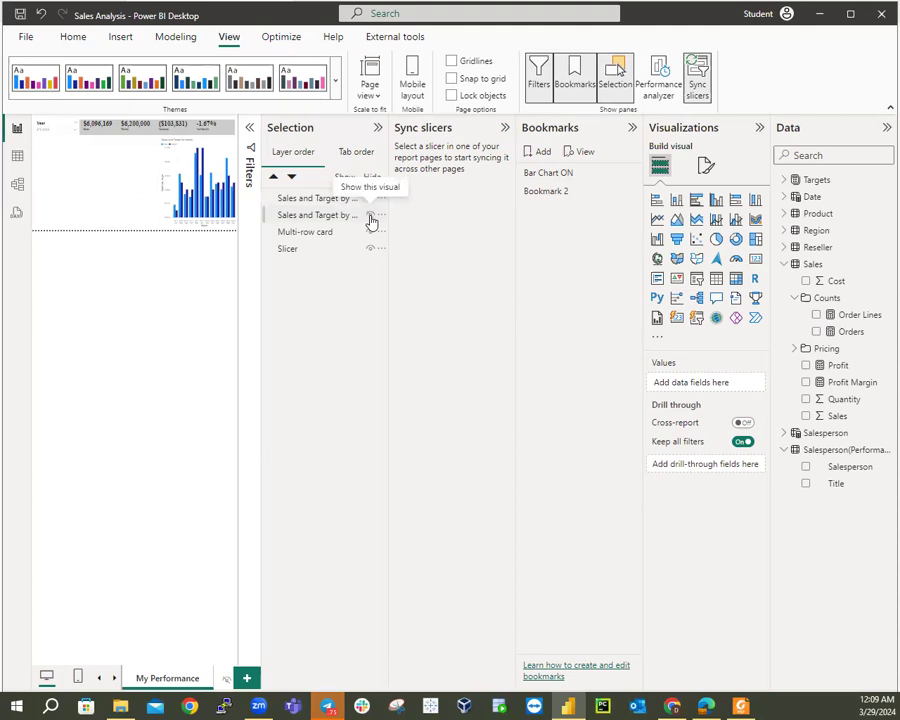
pyautogui.click(561, 192)
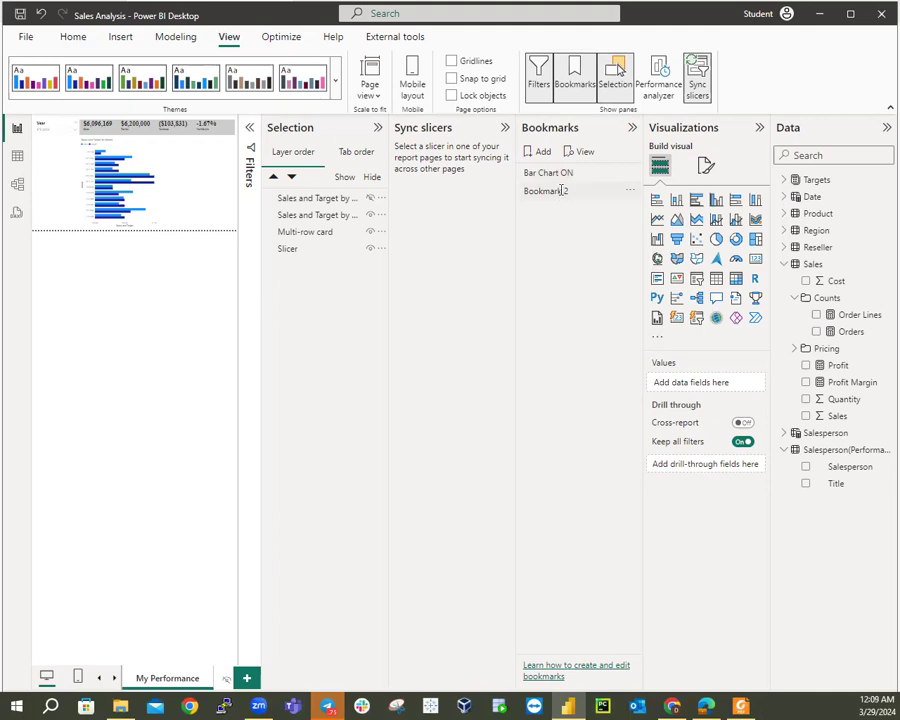
# Rename the second bookmark as Col Chart ON and turn off its Data option.
pyautogui.doubleClick(561, 192)
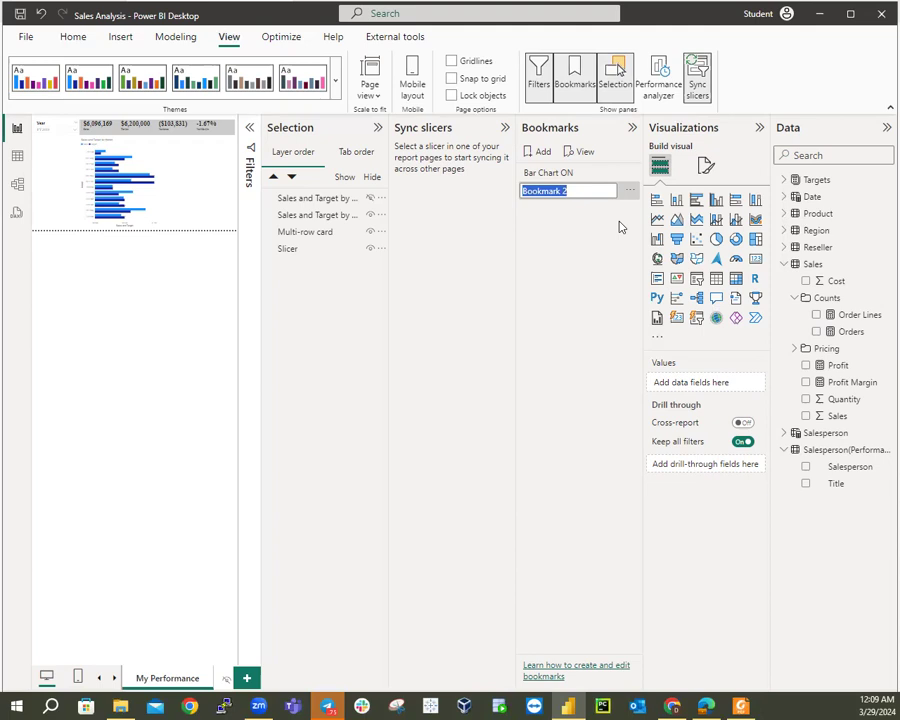
pyautogui.write('Col Chart ON')
pyautogui.press('Return')
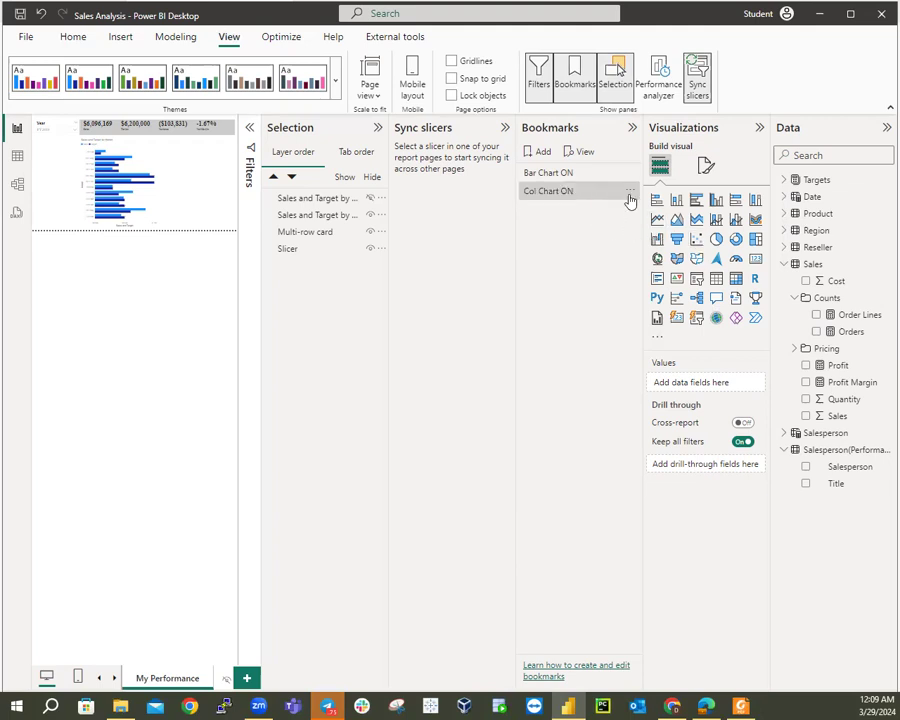
pyautogui.click(630, 192)
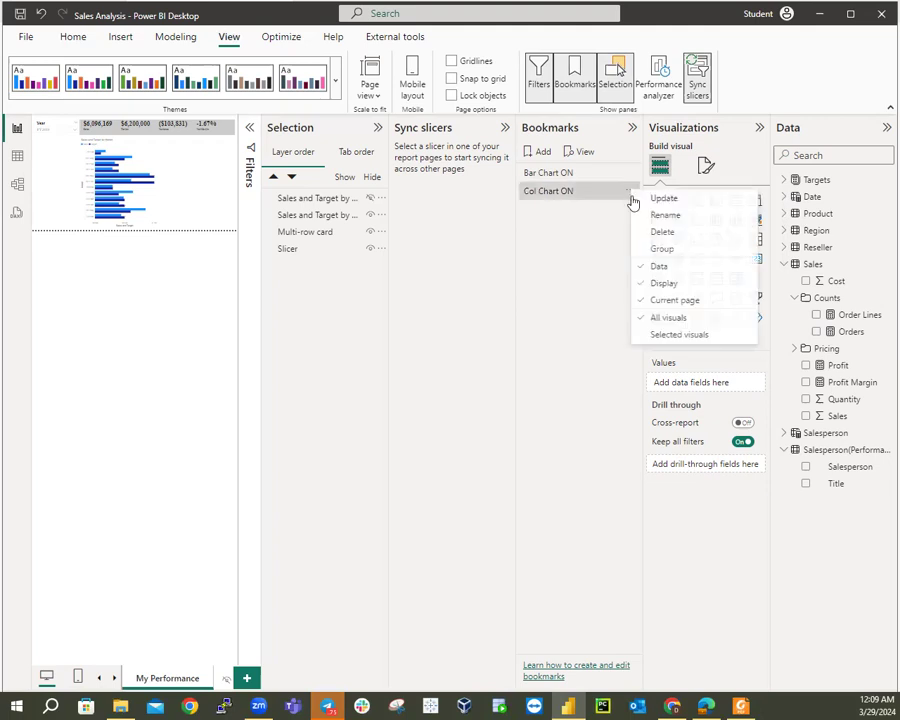
pyautogui.click(653, 267)
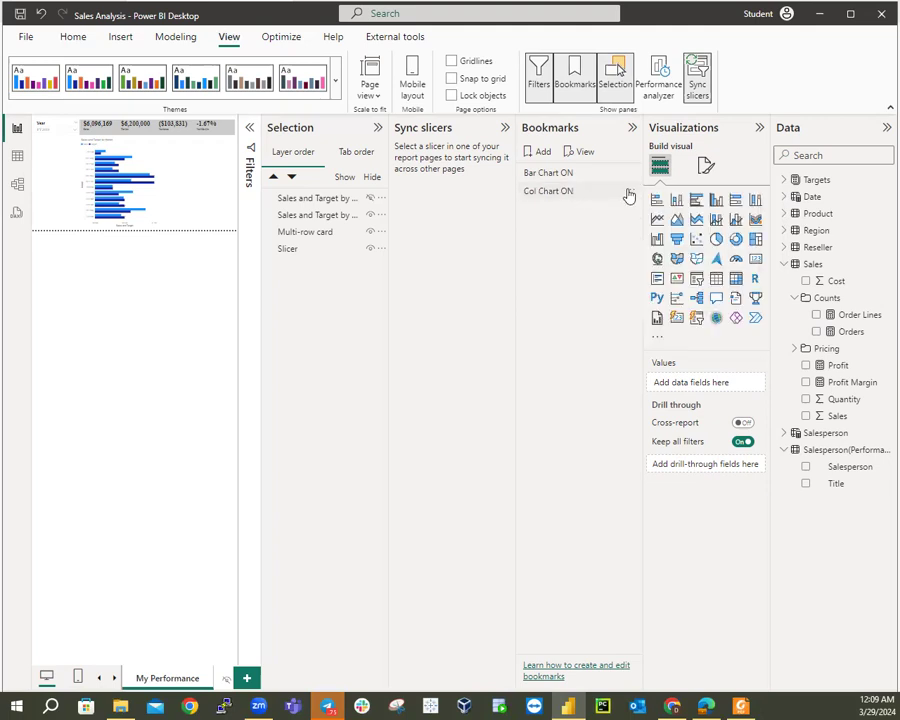
# Update the Col Chart ON bookmark and delete it from the bookmark list.
pyautogui.click(644, 197)
pyautogui.click(652, 199)
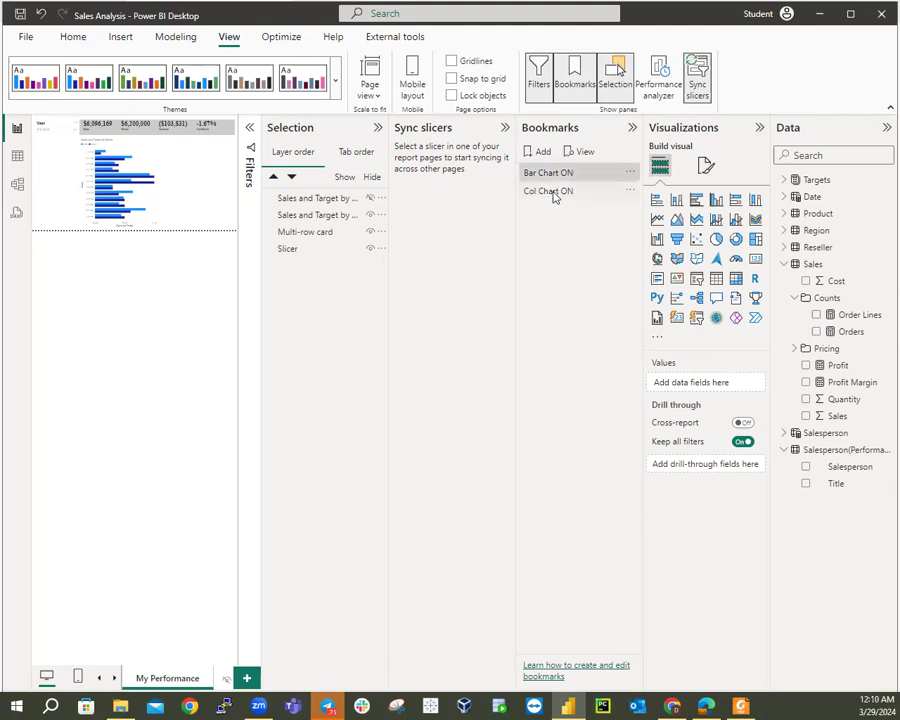
pyautogui.rightClick(560, 192)
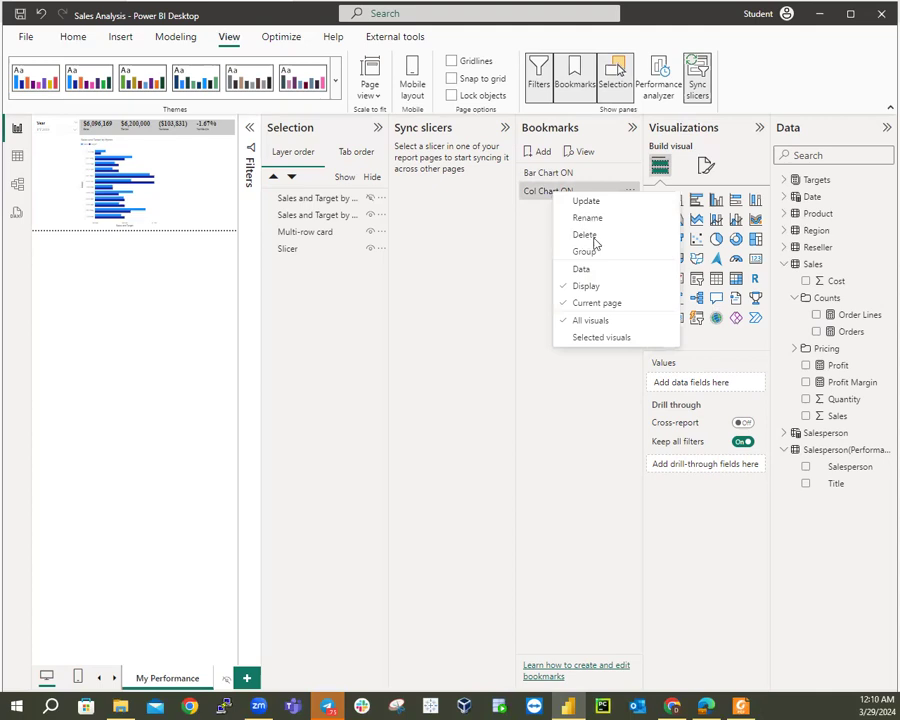
pyautogui.click(590, 234)
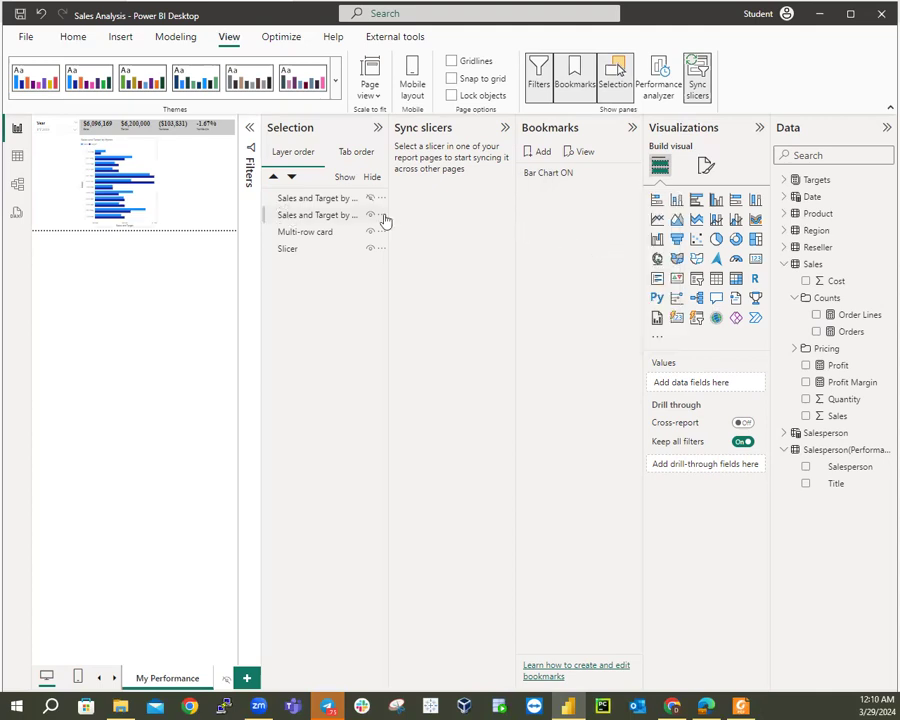
# Add a new bookmark and name it Col Chart ON.
pyautogui.click(537, 151)
pyautogui.doubleClick(578, 190)
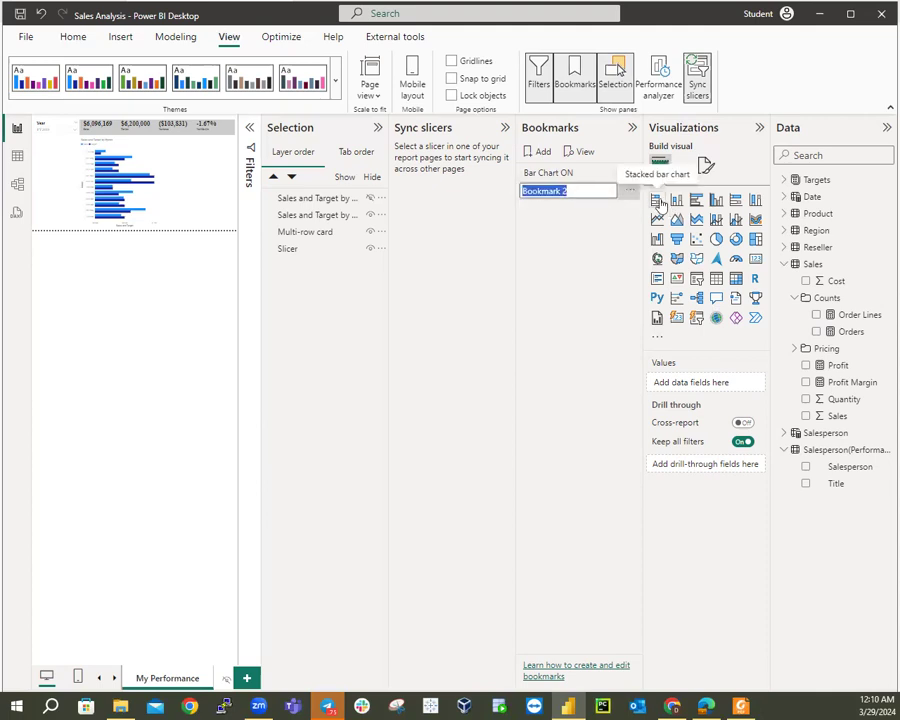
pyautogui.write('Col Chart ON')
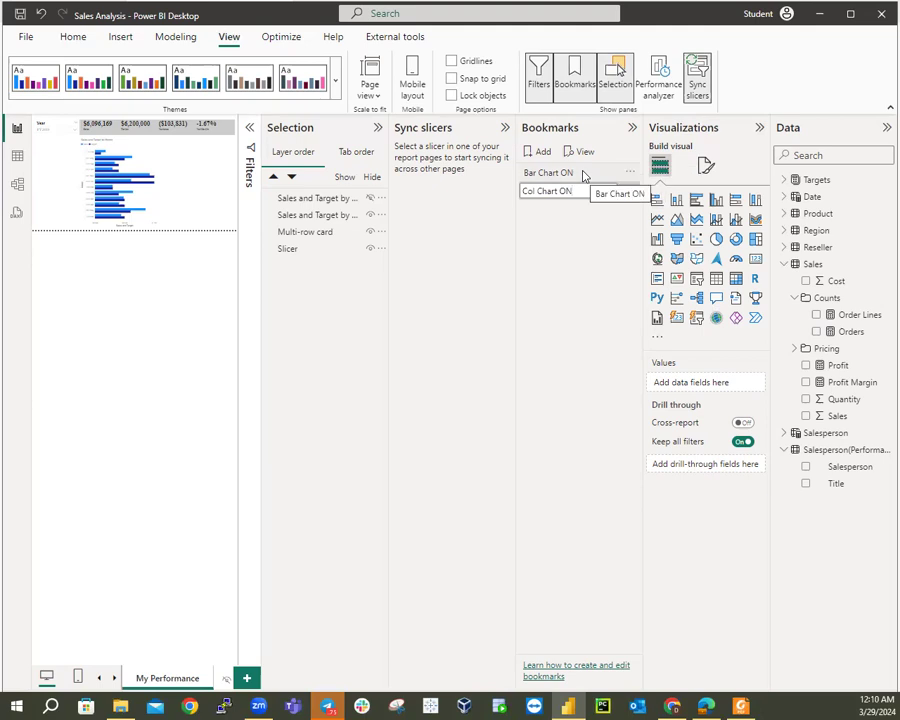
pyautogui.press('Return')
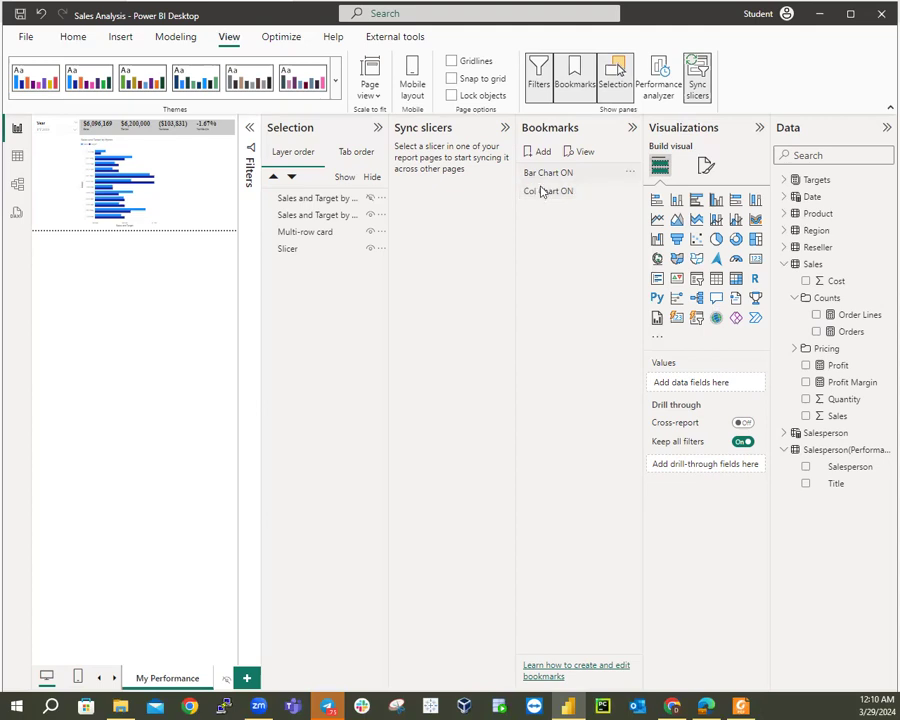
# Try to hide the bar chart and show the column chart for the Col Chart ON bookmark.
pyautogui.click(541, 191)
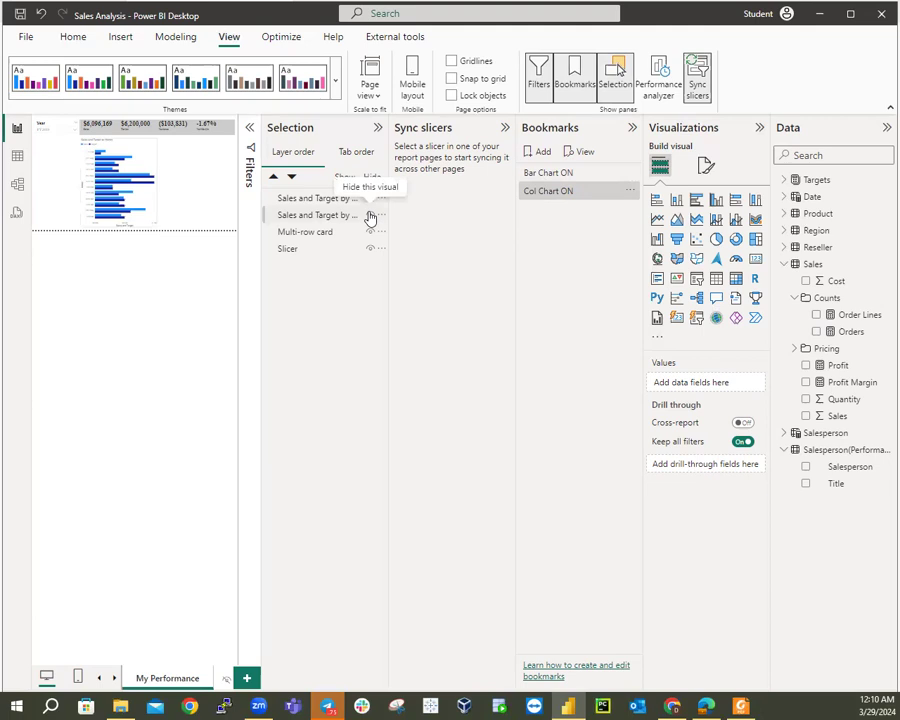
pyautogui.click(370, 216)
pyautogui.click(372, 200)
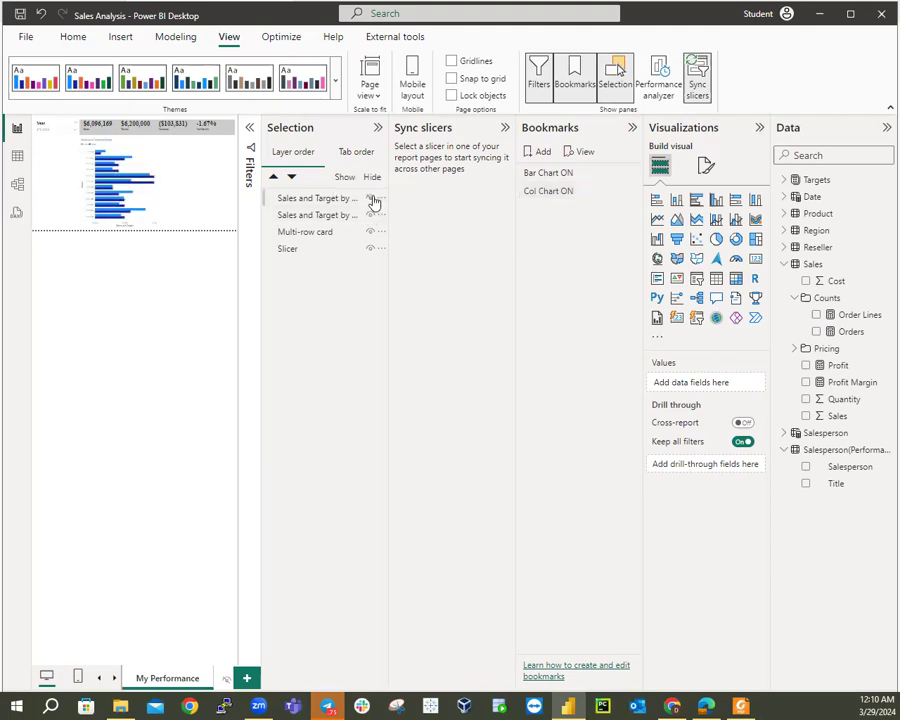
pyautogui.click(372, 200)
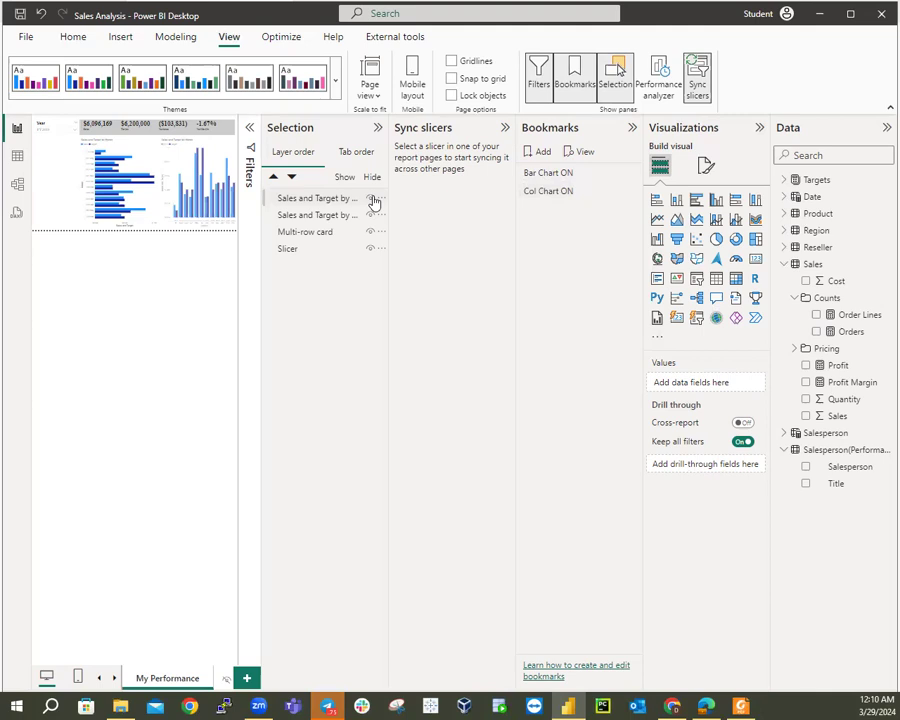
pyautogui.click(372, 200)
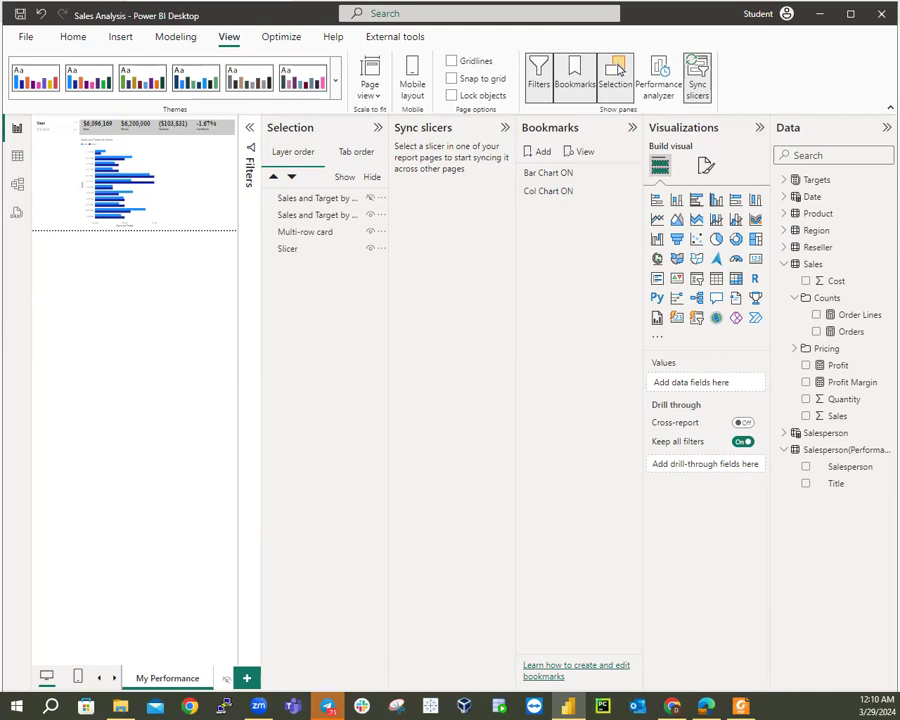
# Turn off the Data option of the Bar Chart ON bookmark, update the bookmark and apply it.
pyautogui.click(551, 177)
pyautogui.click(559, 174)
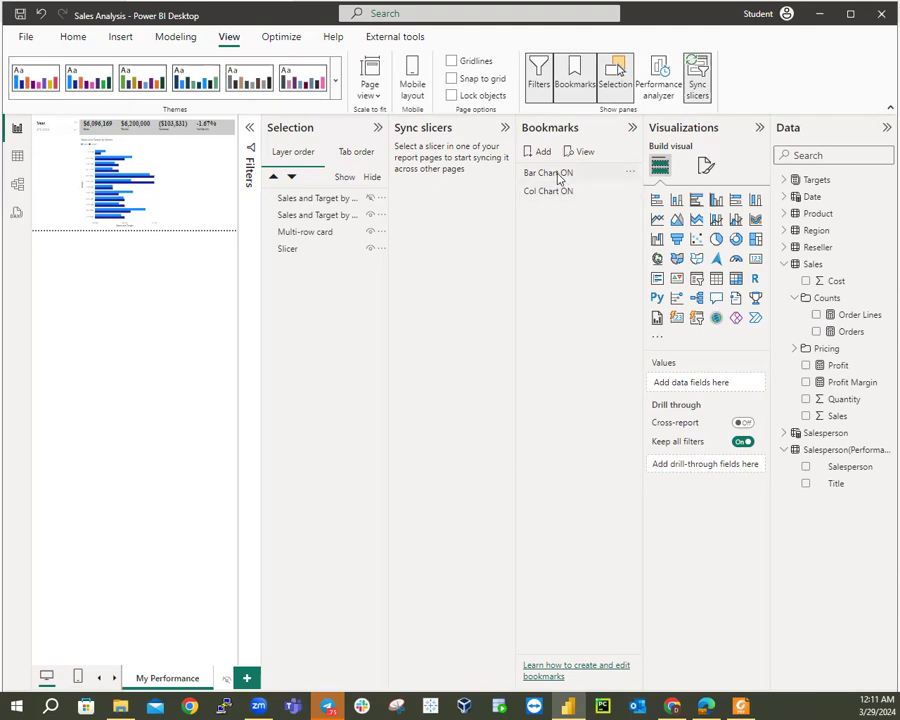
pyautogui.click(630, 173)
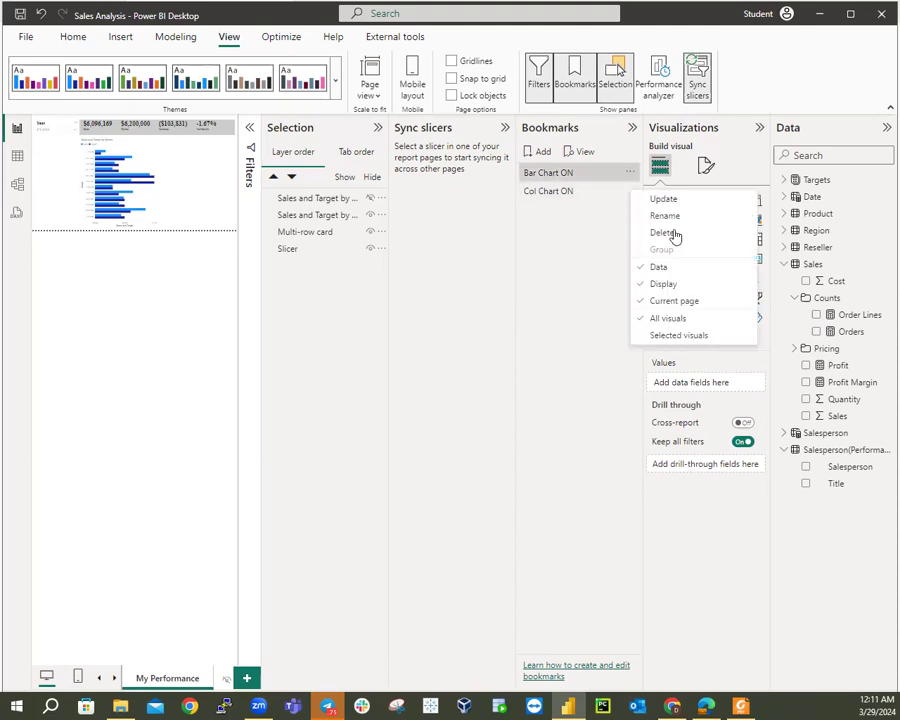
pyautogui.click(568, 192)
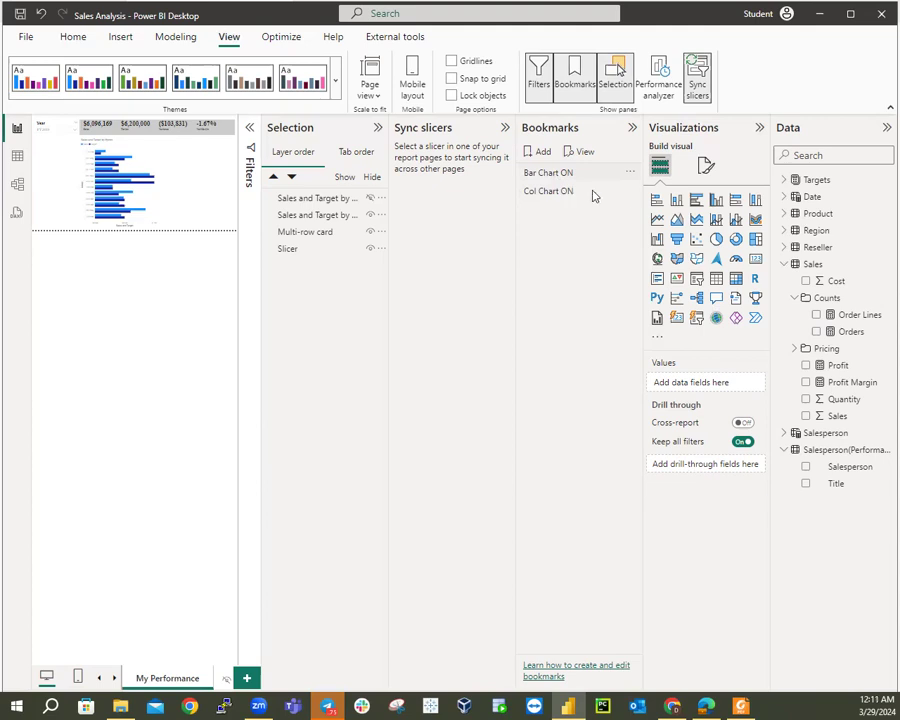
pyautogui.click(630, 173)
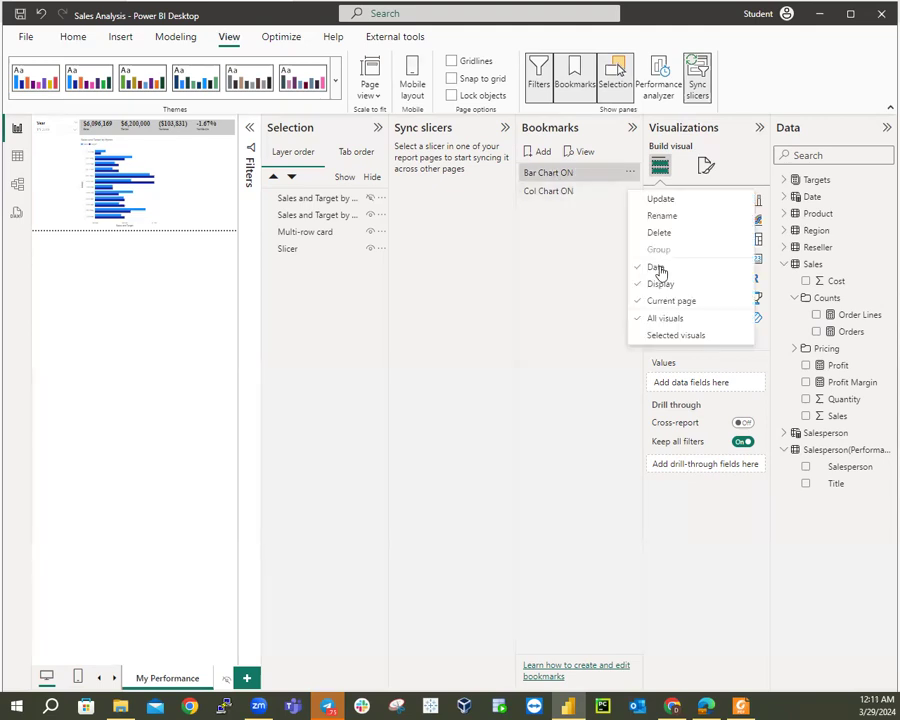
pyautogui.click(655, 266)
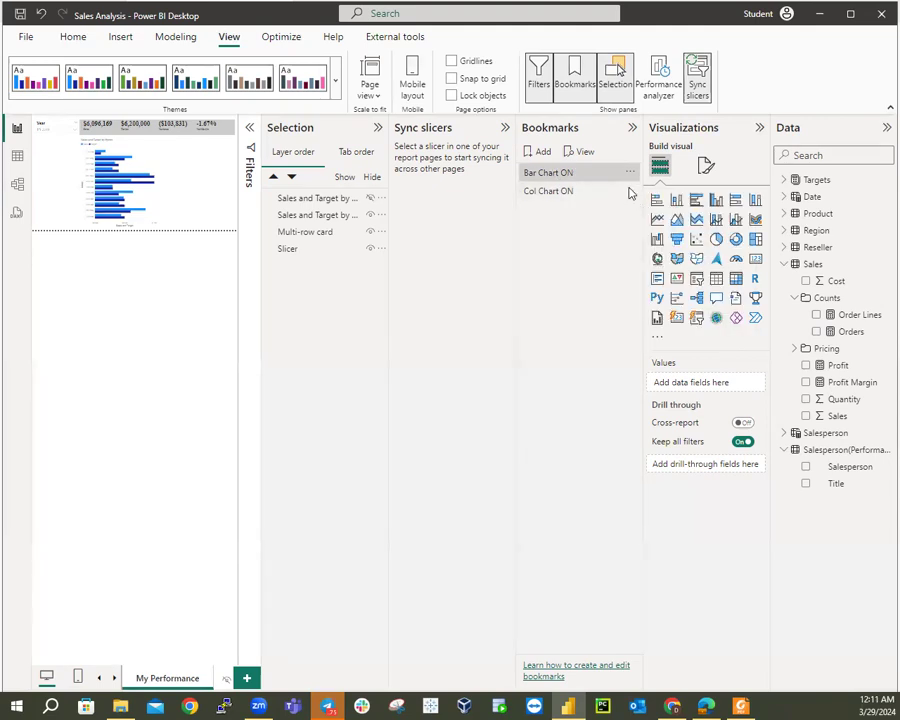
pyautogui.click(630, 174)
pyautogui.click(651, 199)
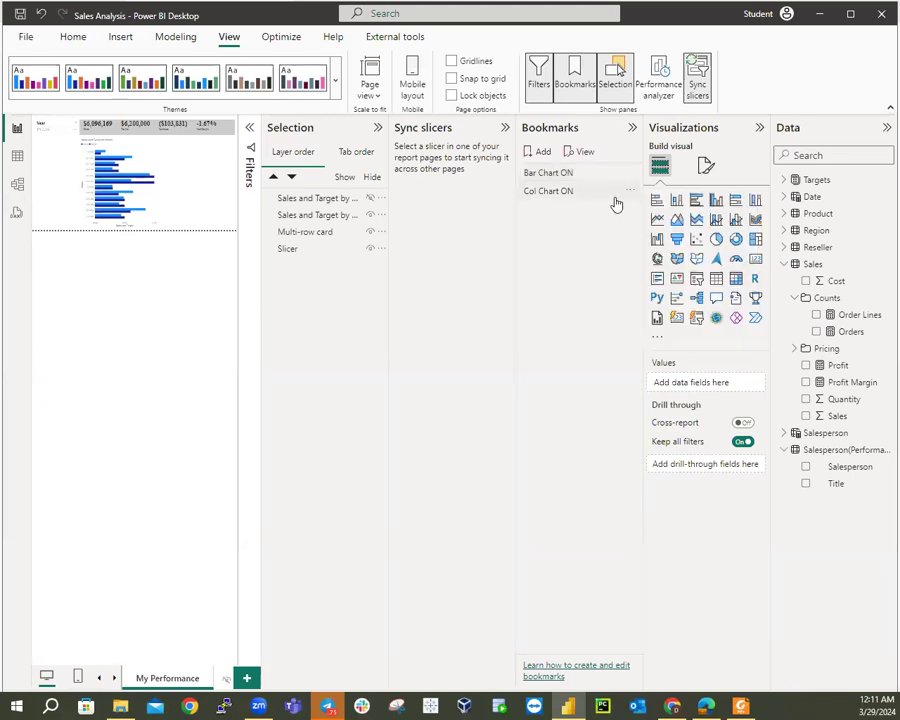
pyautogui.click(561, 177)
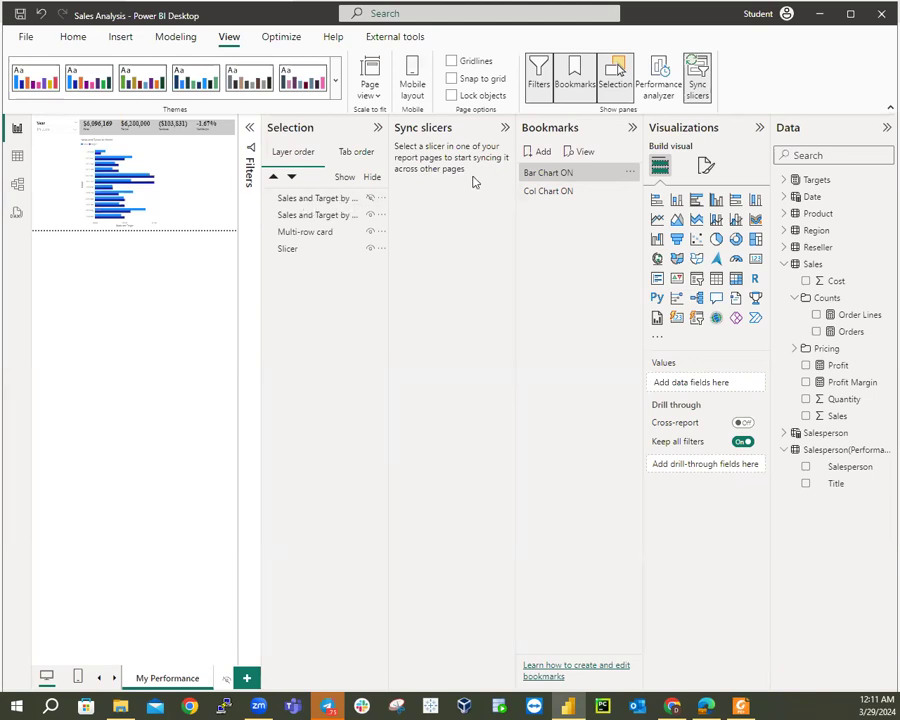
# Show the column chart again and delete both the Bar Chart ON and Col Chart ON bookmarks.
pyautogui.click(370, 198)
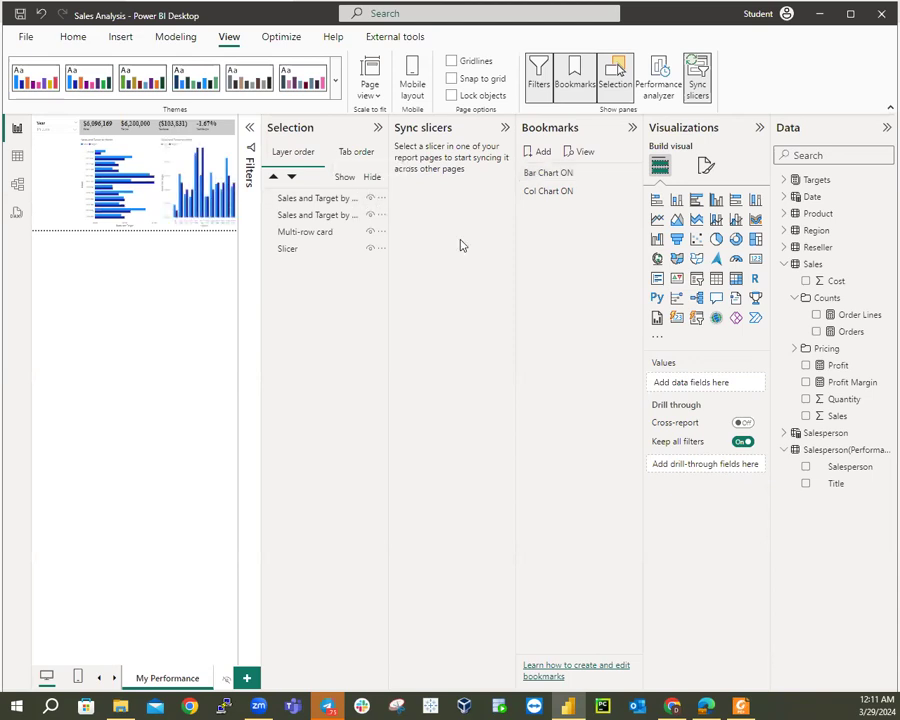
pyautogui.rightClick(564, 175)
pyautogui.click(601, 217)
pyautogui.rightClick(550, 173)
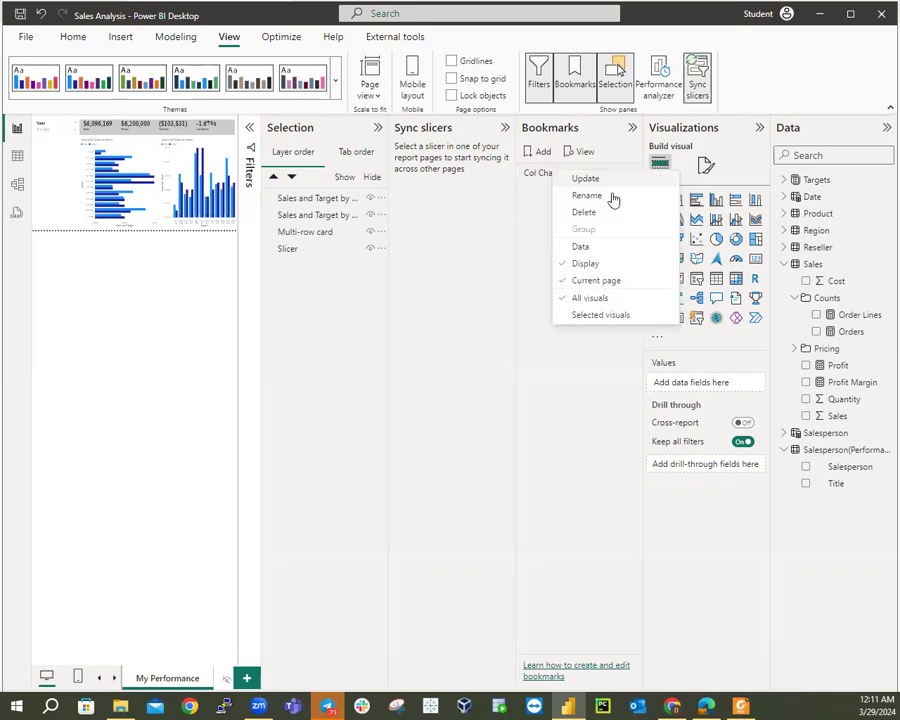
pyautogui.click(585, 213)
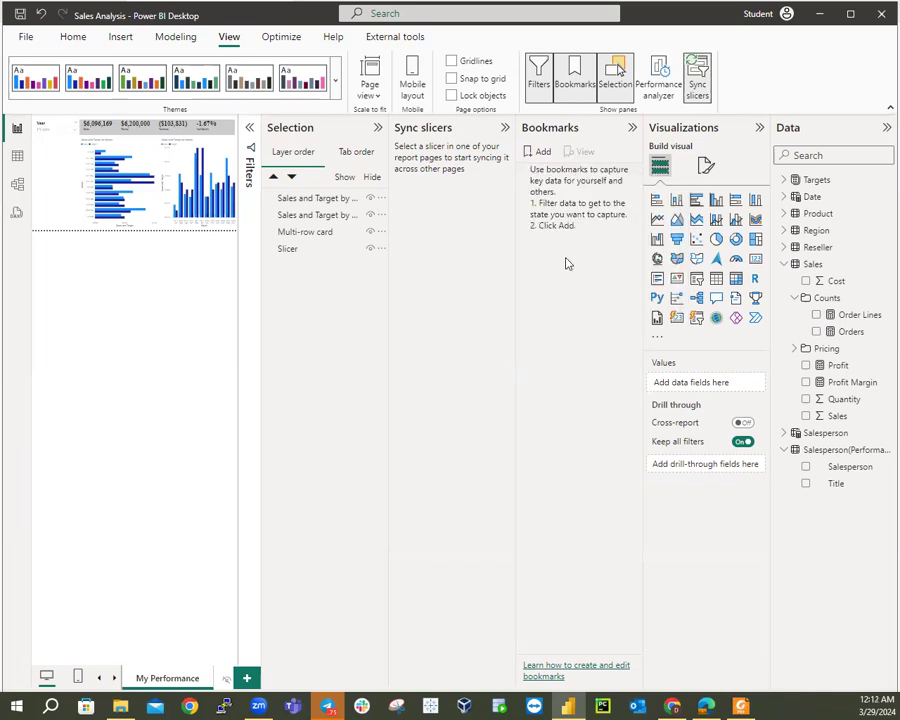
# Hide the column chart on the My Performance page and keep the bar chart shown.
pyautogui.click(369, 199)
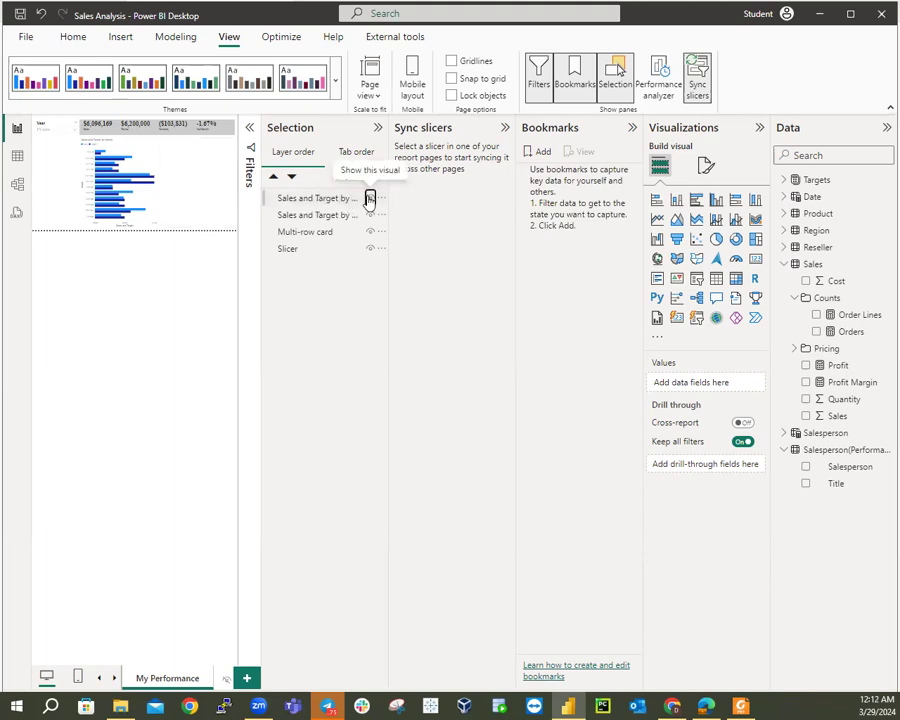
pyautogui.click(369, 199)
pyautogui.click(369, 216)
pyautogui.click(369, 217)
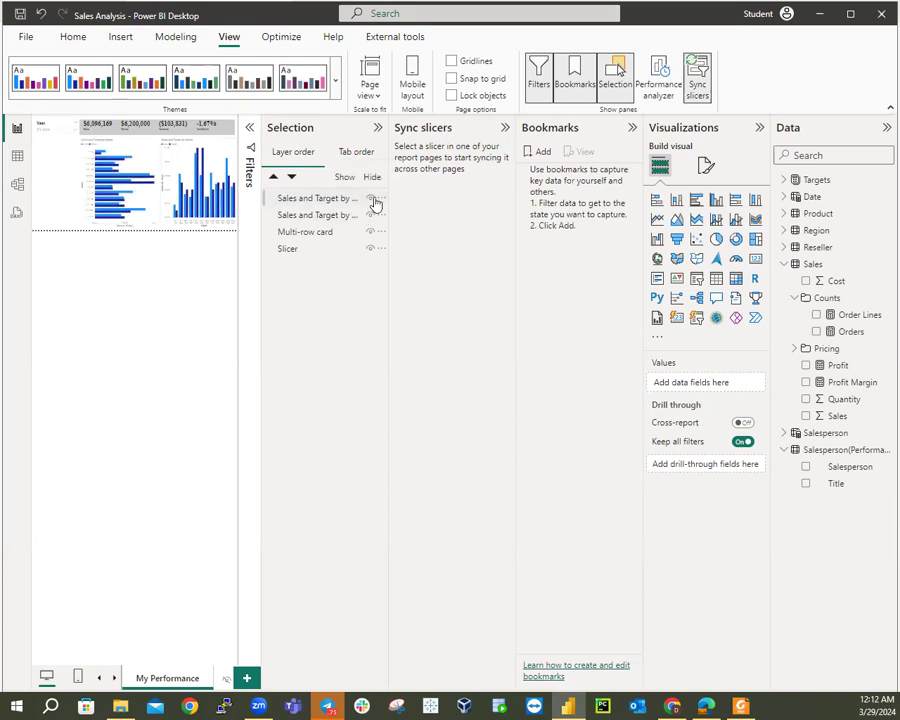
pyautogui.click(370, 199)
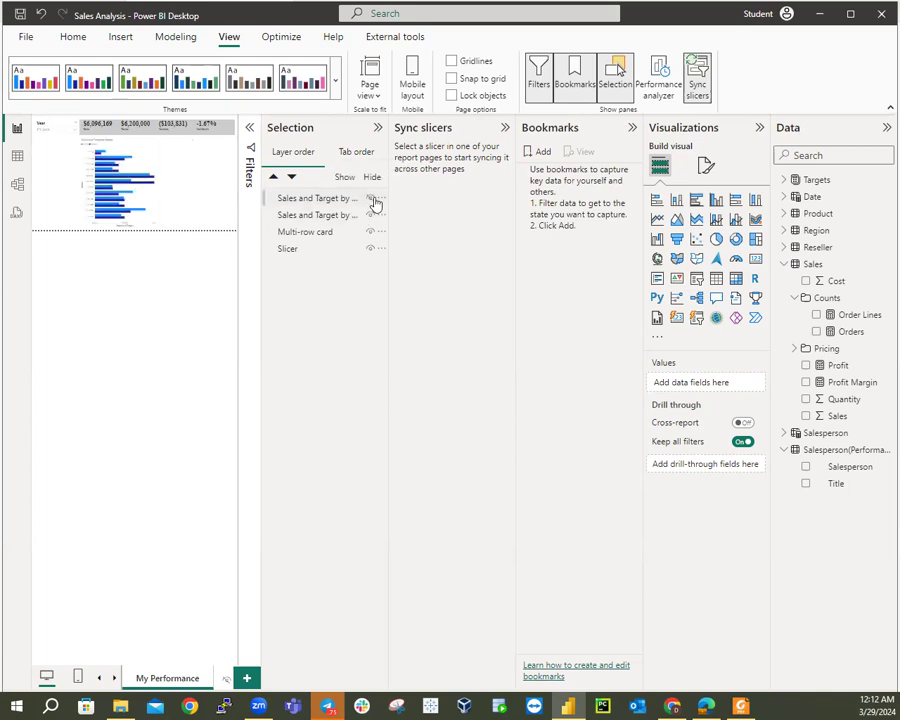
# Add a bookmark of the bar chart view and name it Bar Chart ON.
pyautogui.click(539, 152)
pyautogui.doubleClick(543, 174)
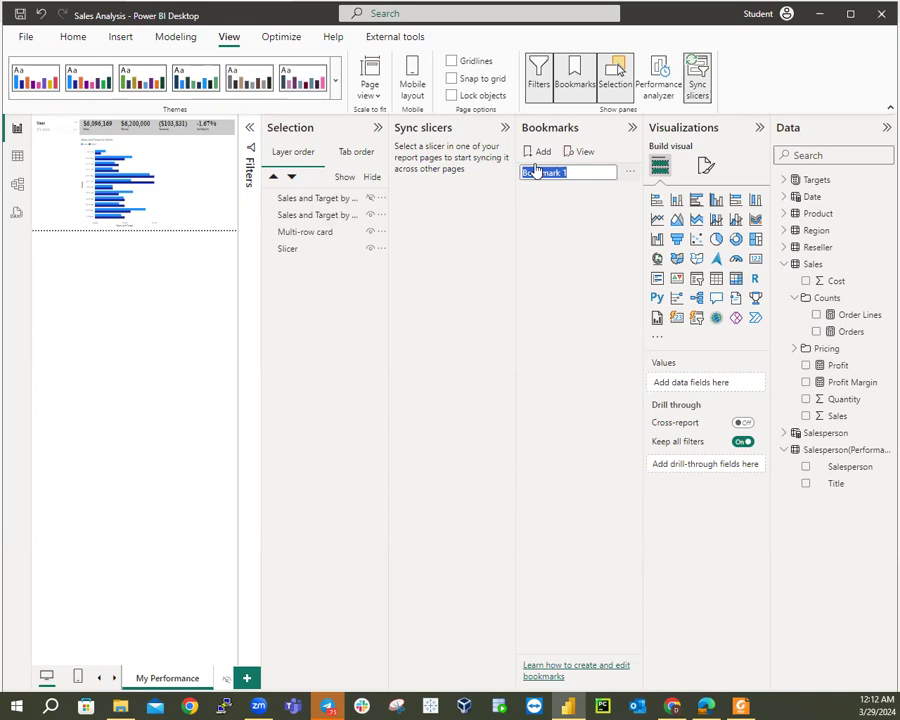
pyautogui.write('Bar Chart ON')
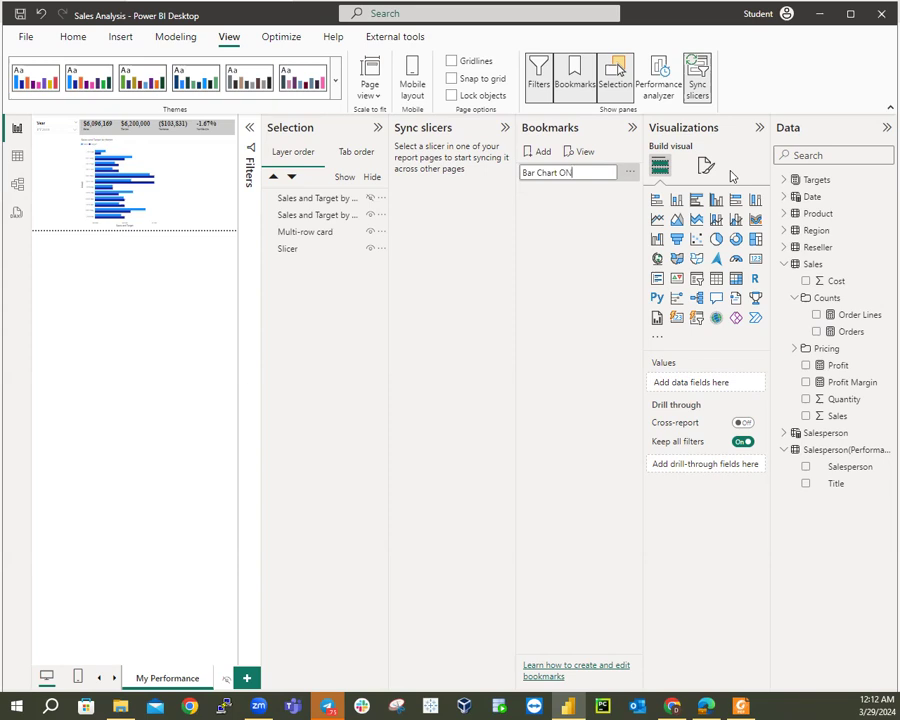
pyautogui.press('Return')
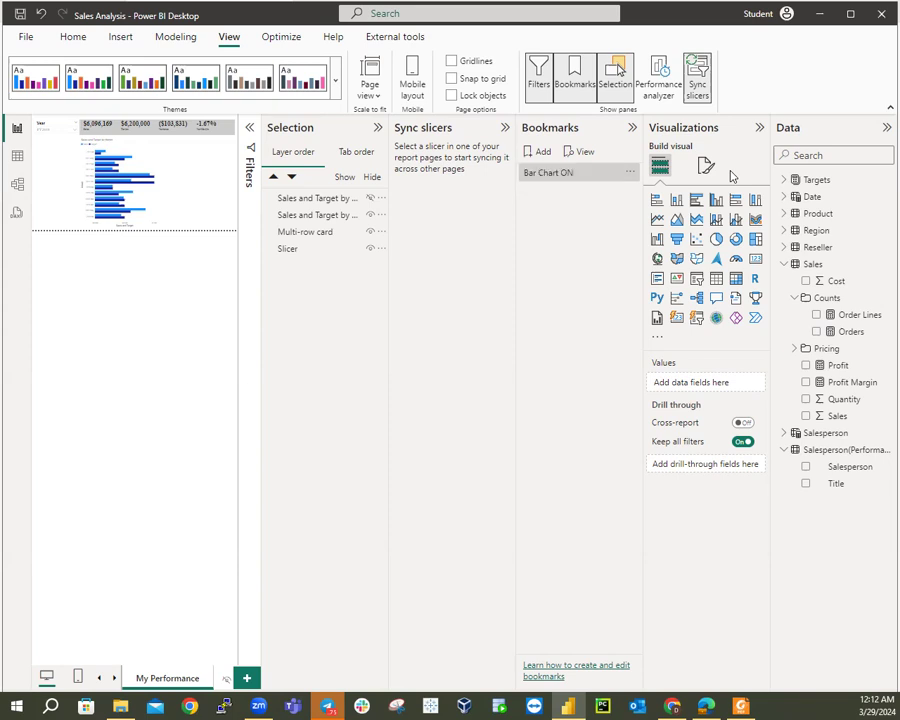
# Turn off the Data option of the Bar Chart ON bookmark and update the bookmark.
pyautogui.click(630, 172)
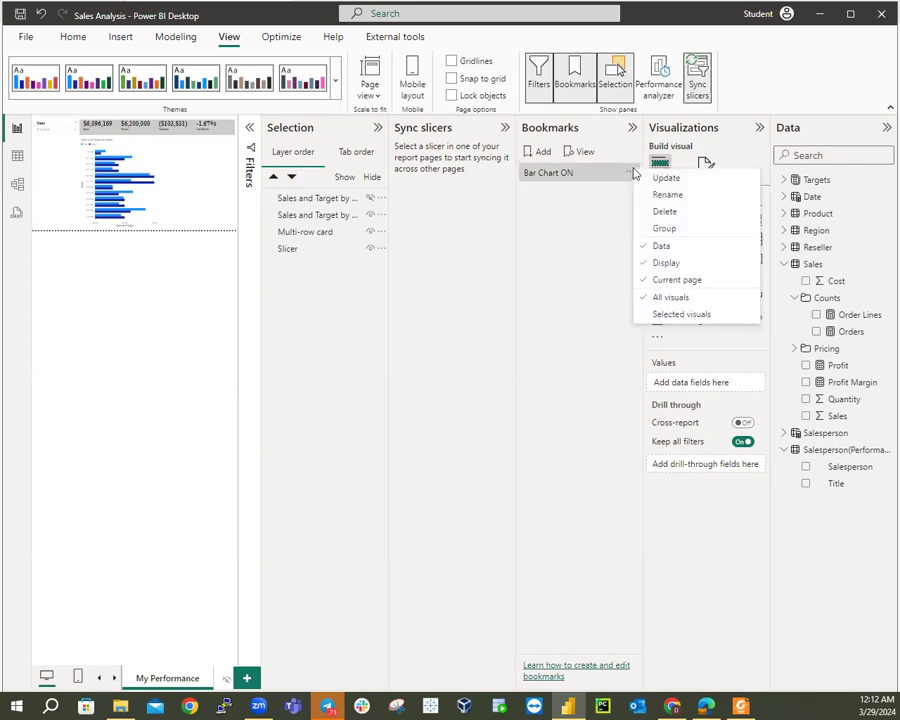
pyautogui.click(657, 249)
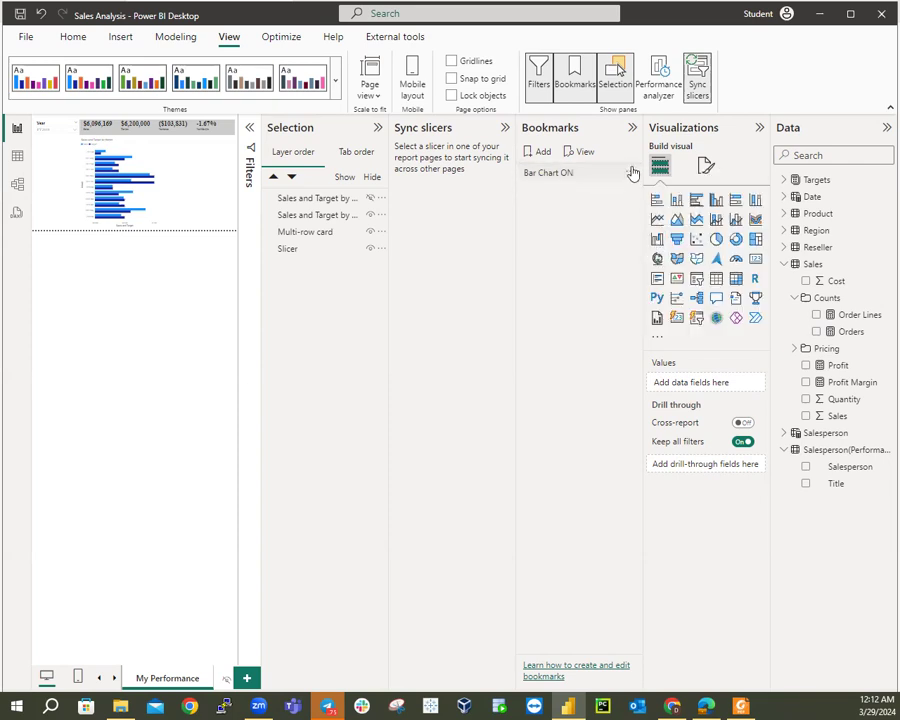
pyautogui.click(630, 172)
pyautogui.click(656, 180)
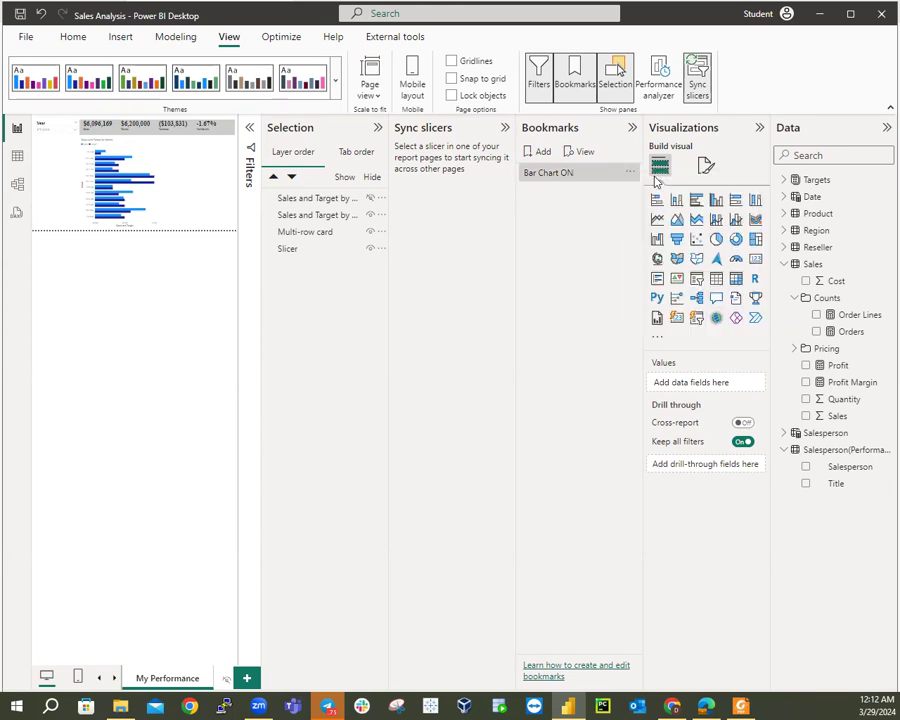
# Show the column chart and hide the bar chart on the My Performance page.
pyautogui.click(564, 176)
pyautogui.click(370, 200)
pyautogui.click(370, 215)
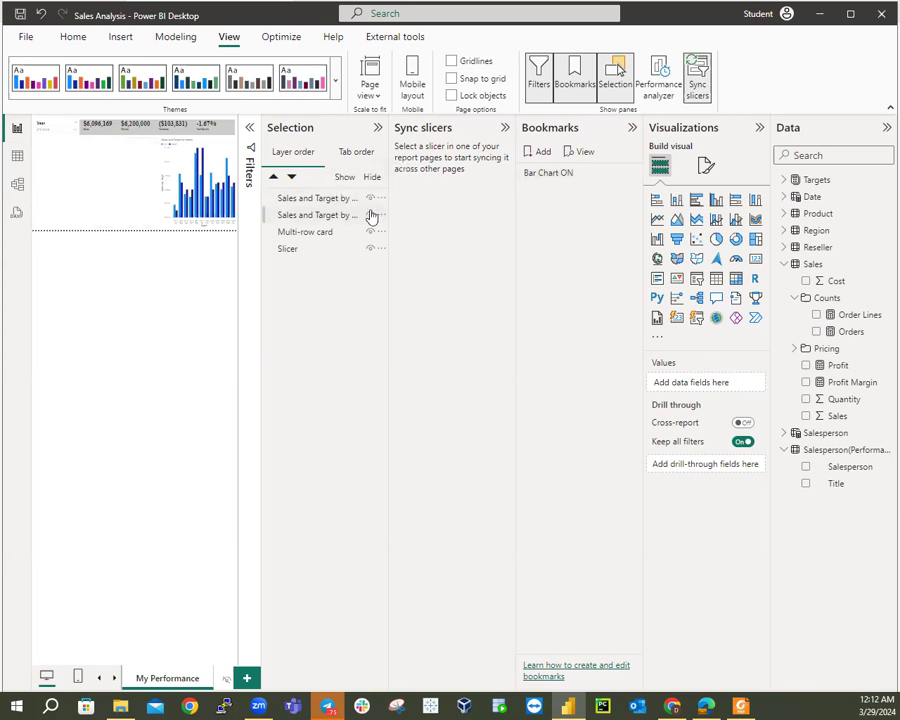
# Add a bookmark of the column chart view, name it Col Chart ON and turn off its Data option.
pyautogui.click(539, 152)
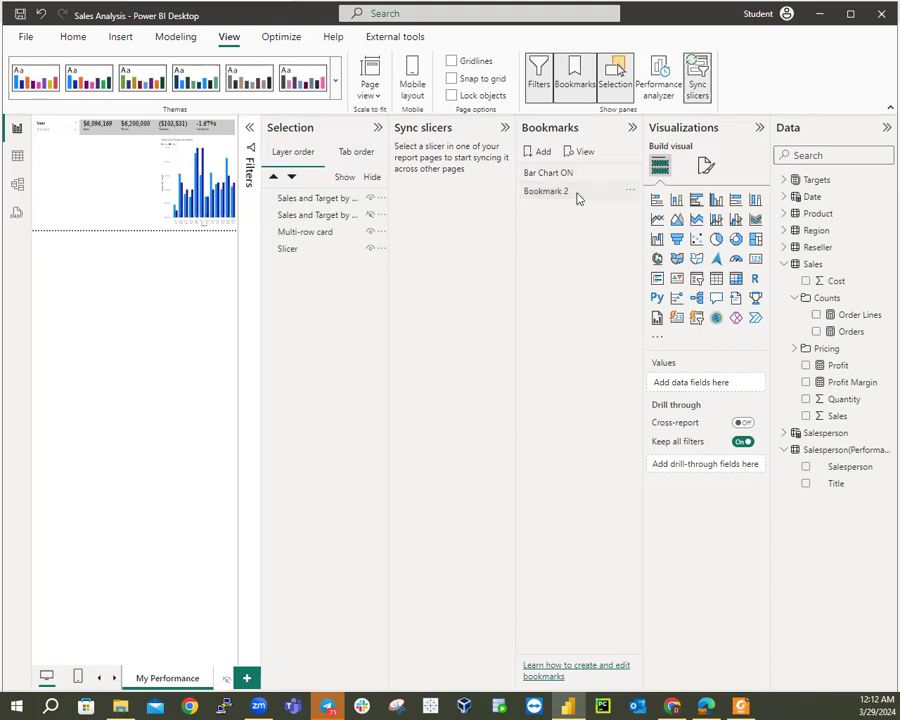
pyautogui.doubleClick(554, 191)
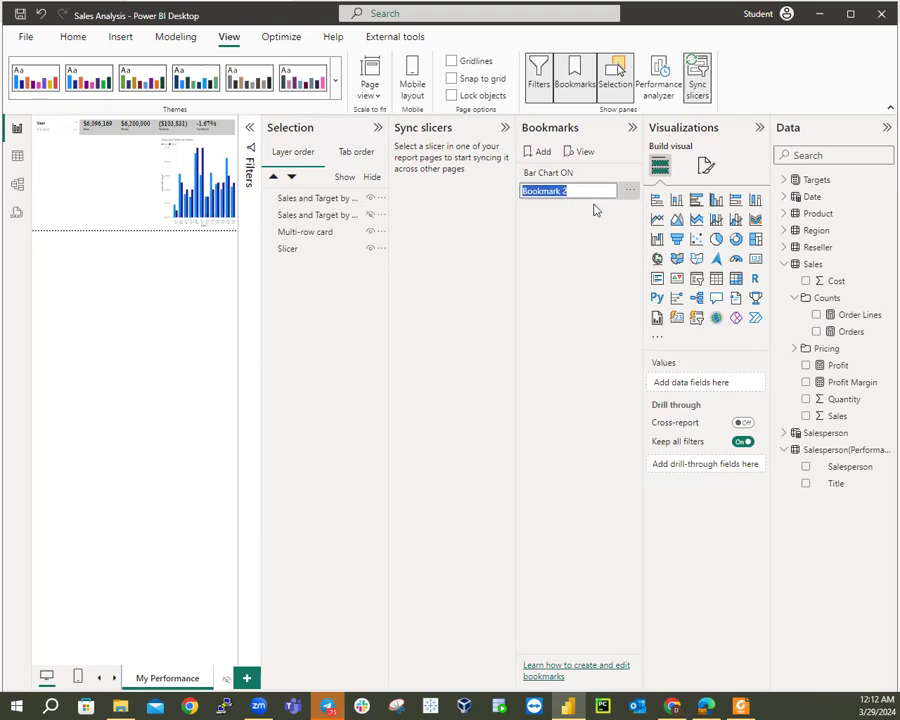
pyautogui.write('Col Chart ON')
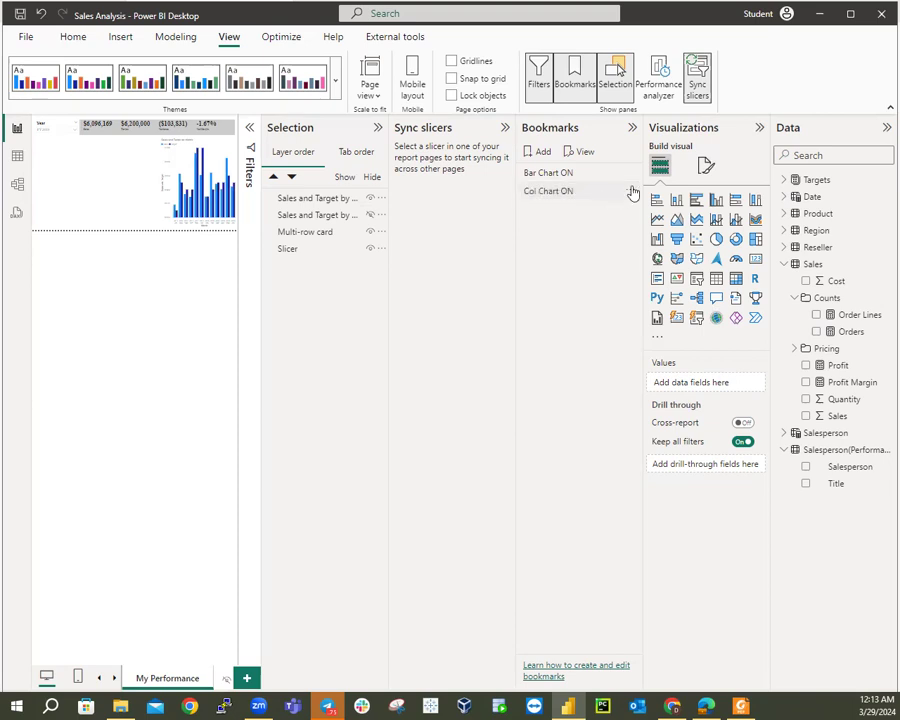
pyautogui.click(629, 190)
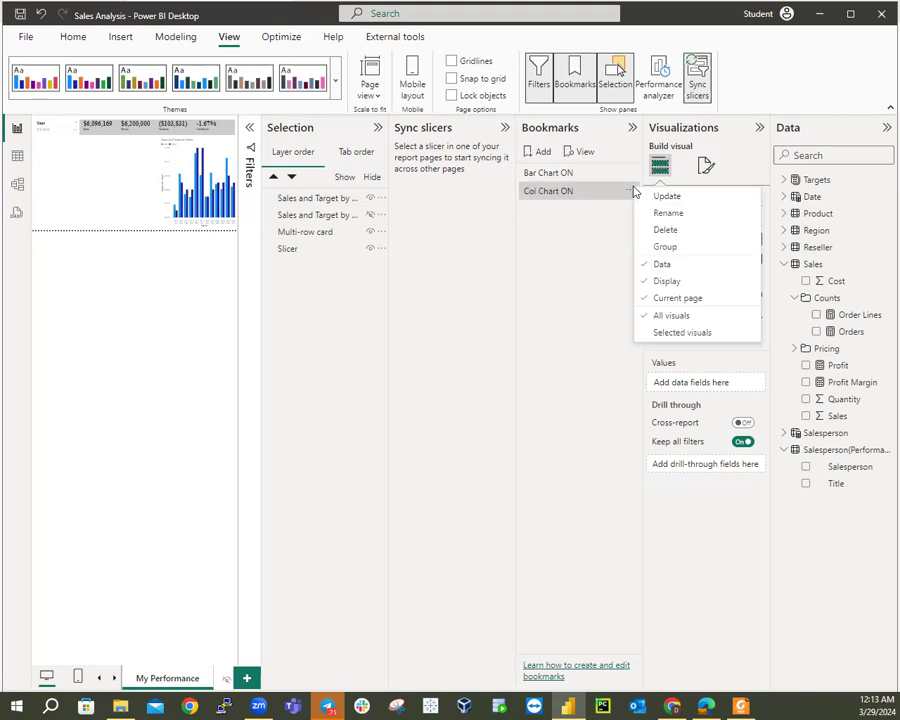
pyautogui.click(659, 262)
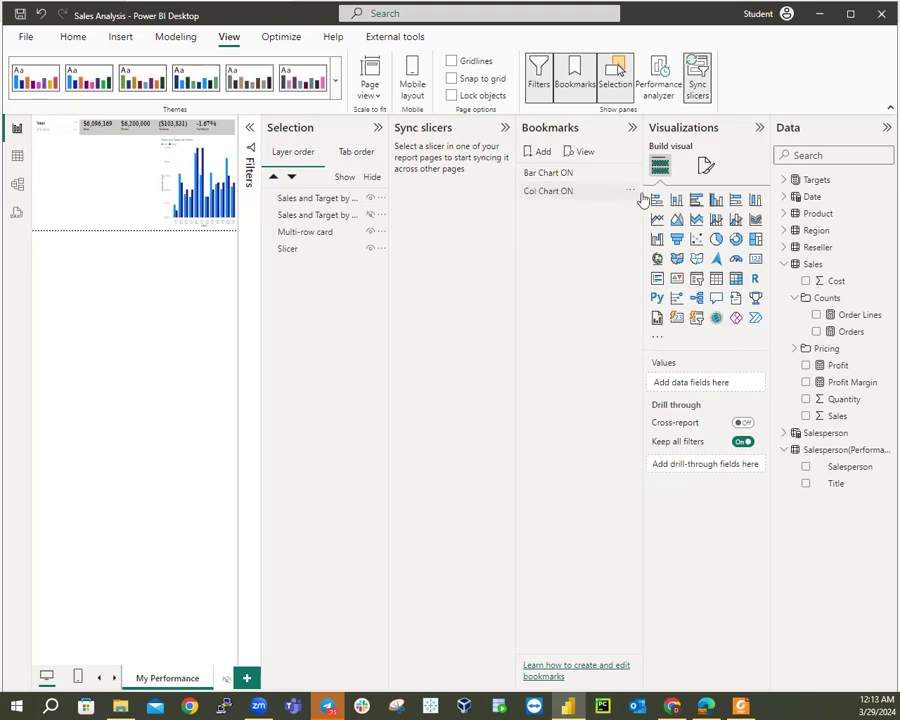
# Test the Bar Chart ON and Col Chart ON bookmarks by switching between them several times, ending on the bar chart view.
pyautogui.click(548, 173)
pyautogui.click(554, 190)
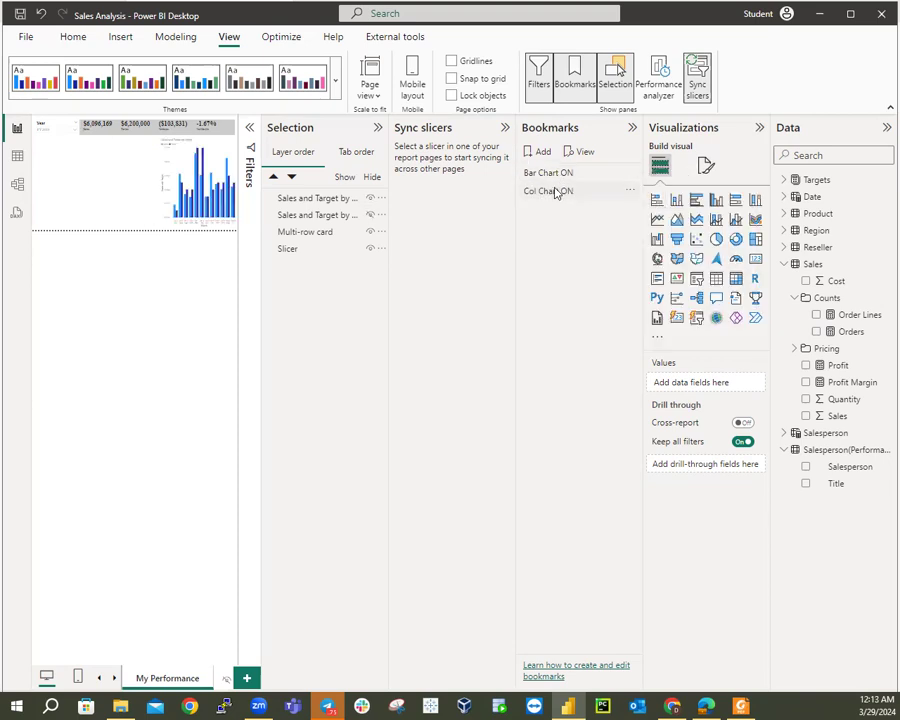
pyautogui.click(552, 173)
pyautogui.click(553, 190)
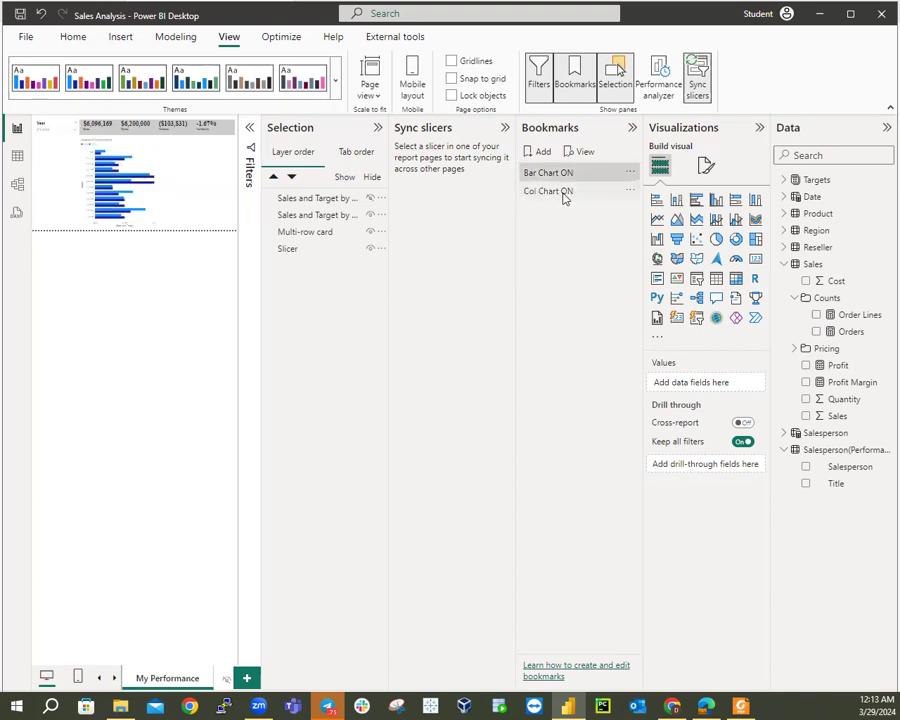
pyautogui.click(560, 192)
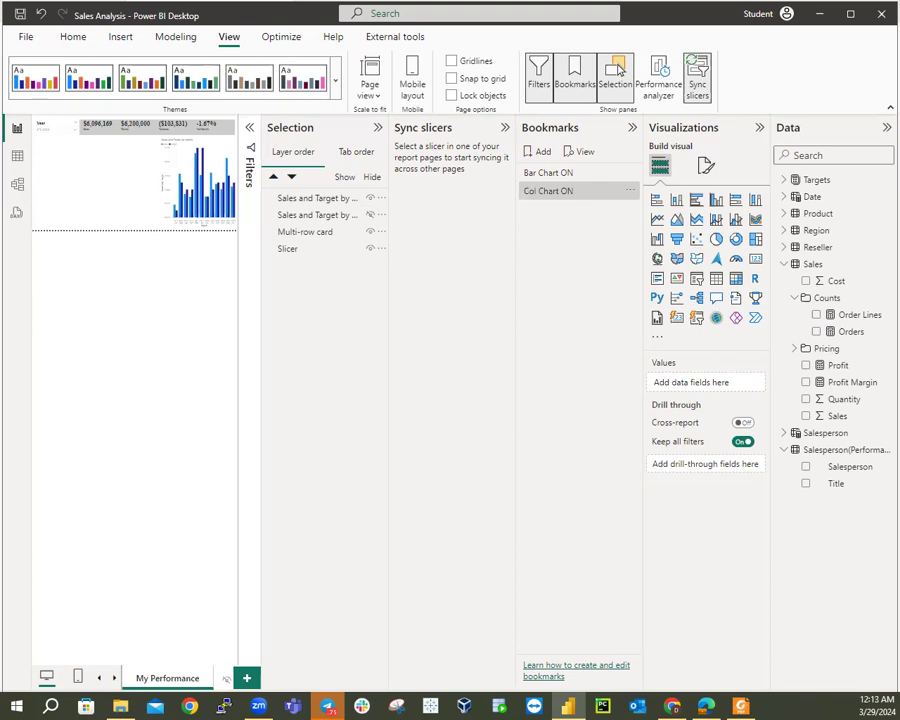
pyautogui.click(537, 175)
pyautogui.click(537, 191)
pyautogui.click(537, 175)
pyautogui.click(539, 192)
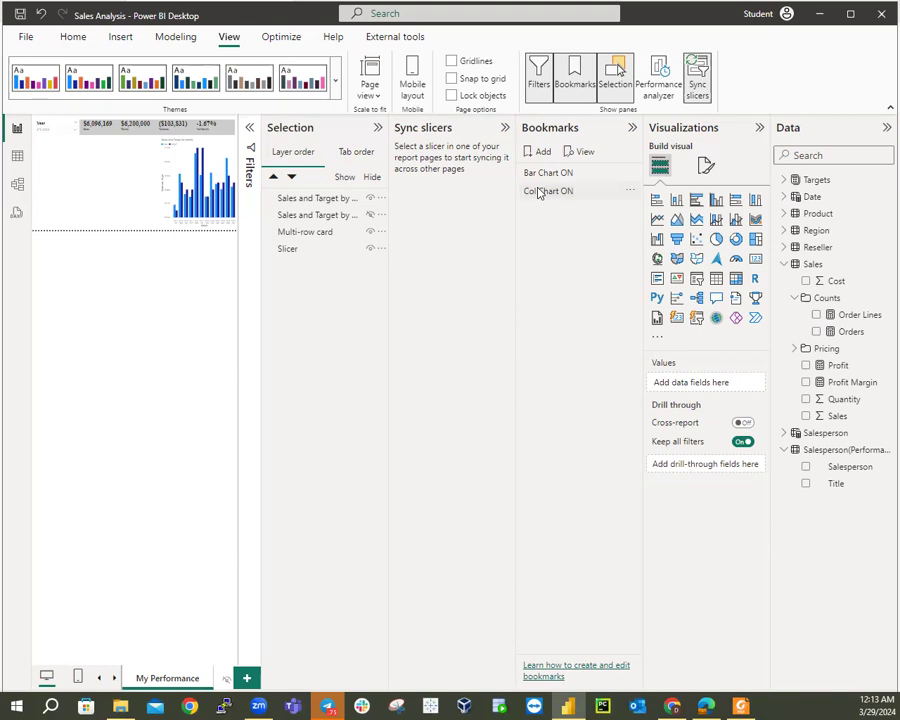
pyautogui.click(537, 176)
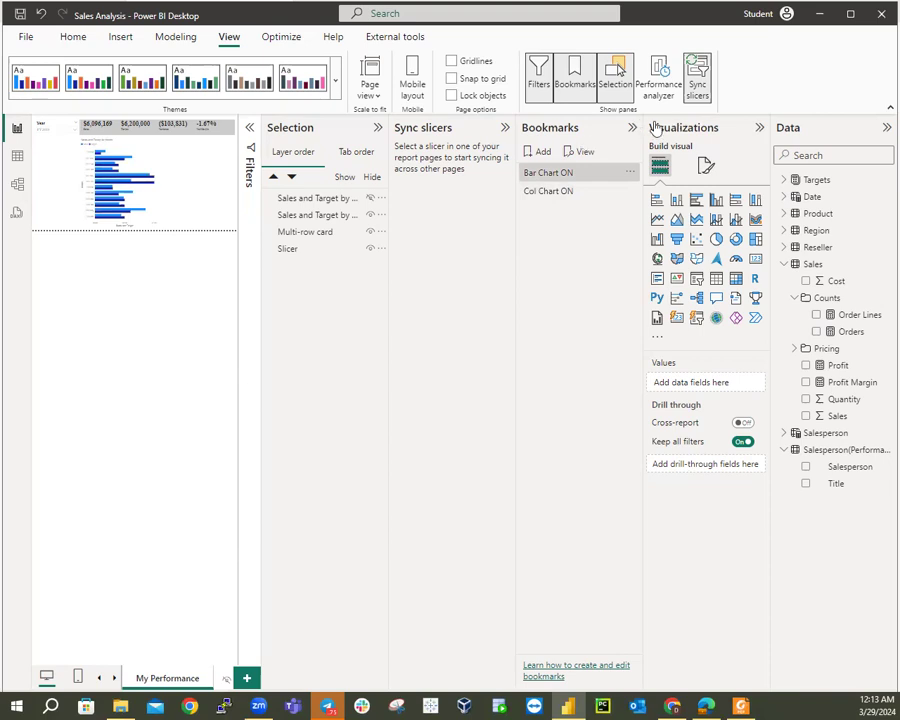
# Close the Sync slicers, Bookmarks, Selection and Filters panes to enlarge the report canvas.
pyautogui.click(697, 88)
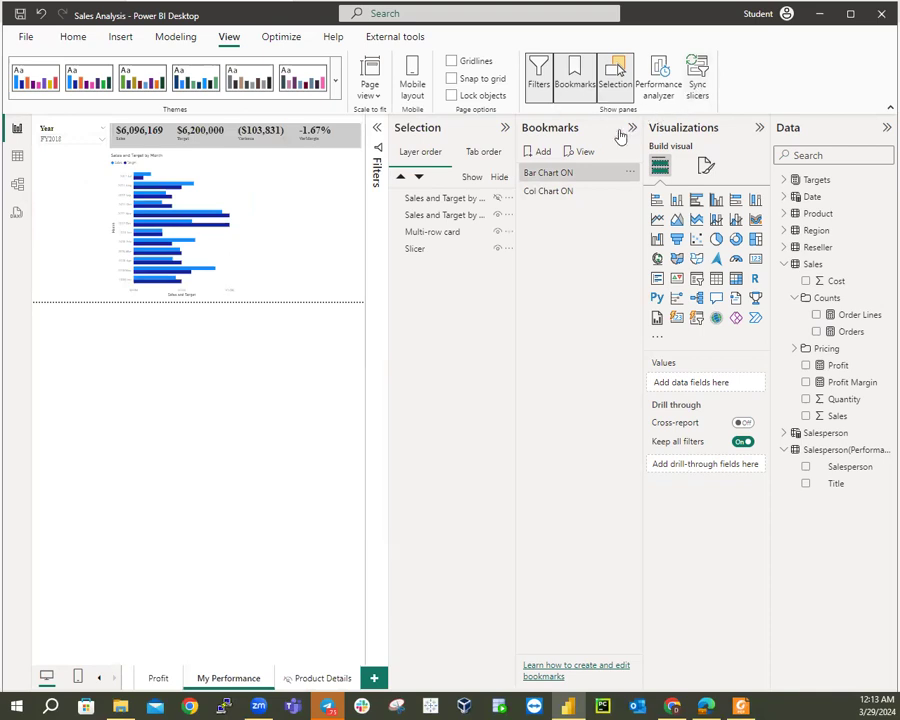
pyautogui.click(634, 131)
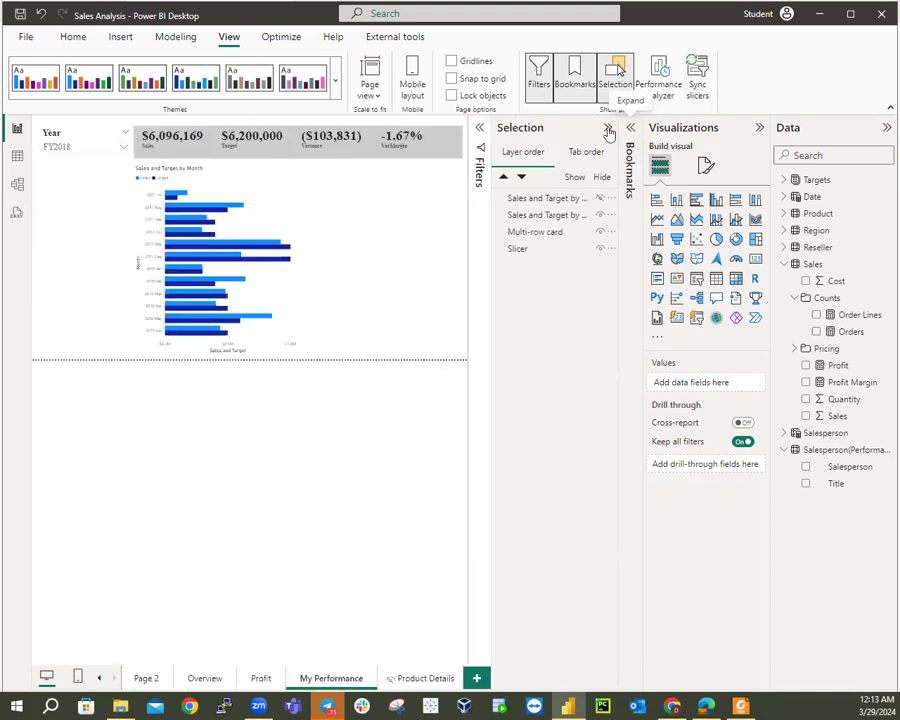
pyautogui.click(609, 130)
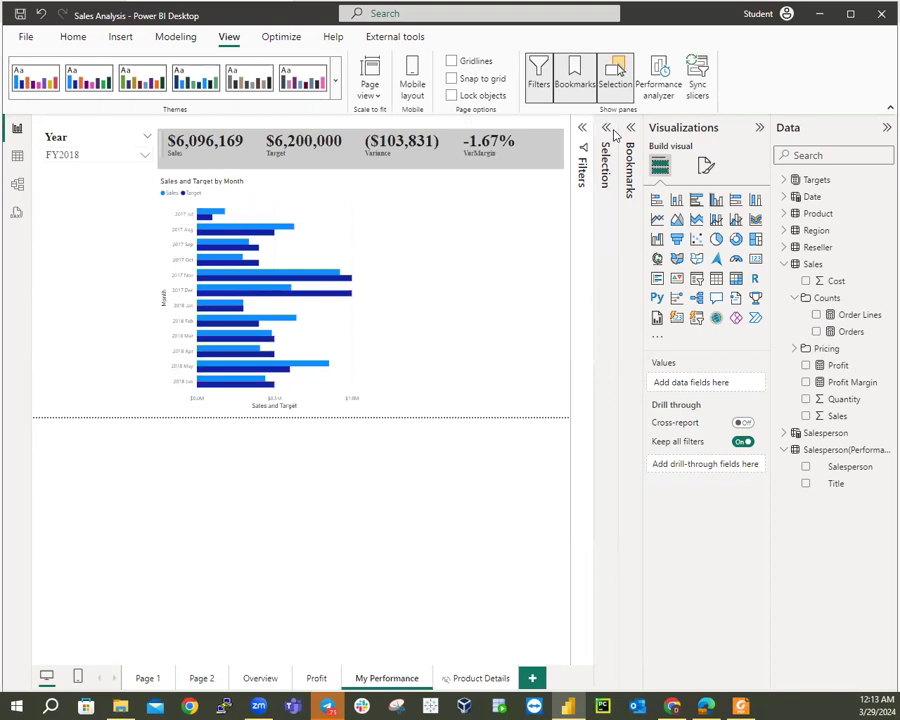
pyautogui.click(617, 80)
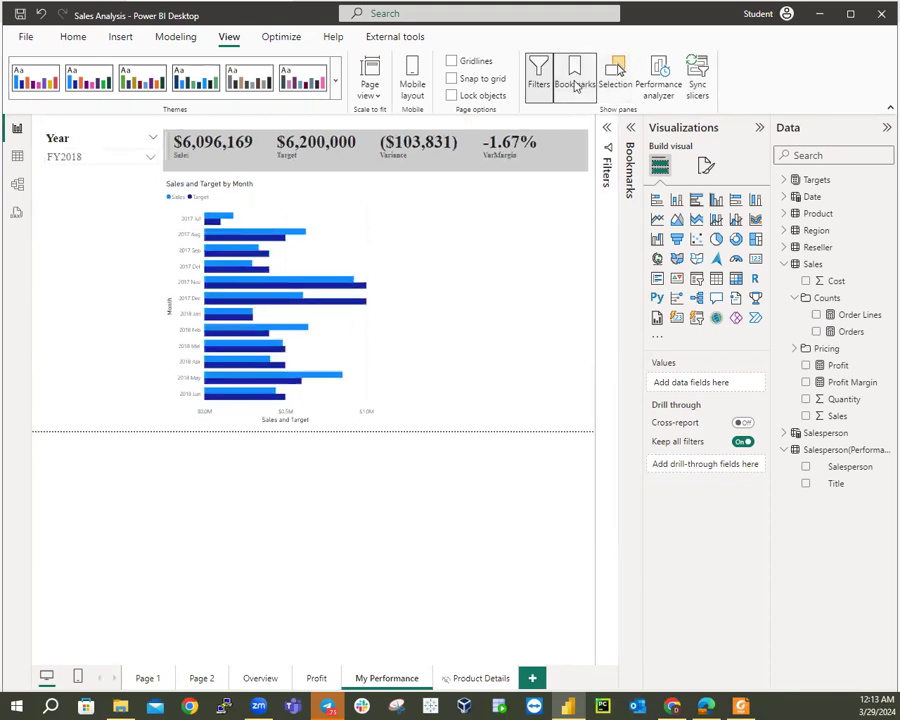
pyautogui.click(579, 84)
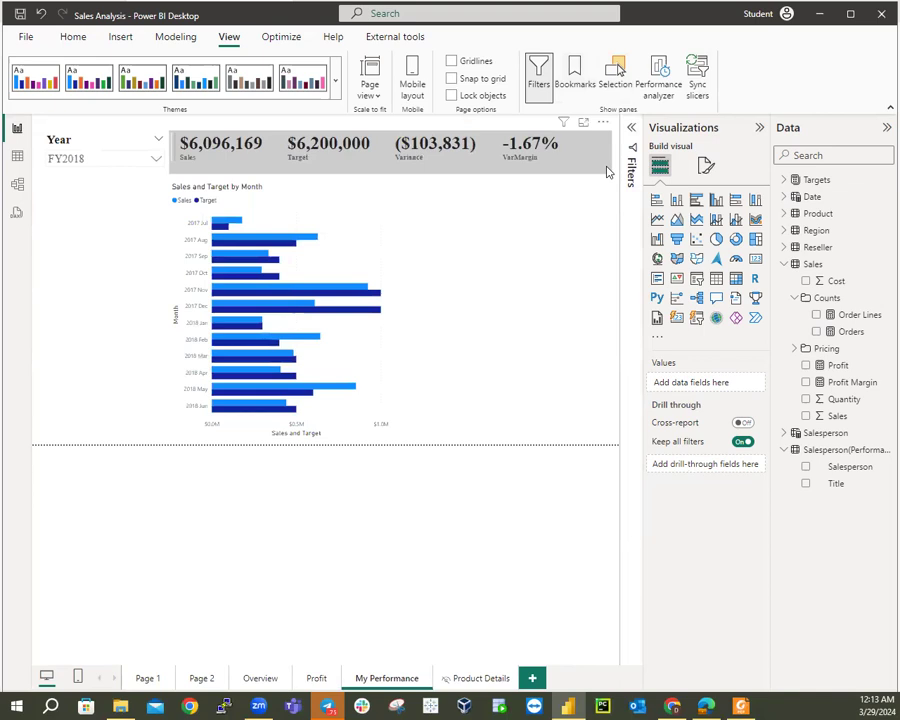
pyautogui.click(541, 84)
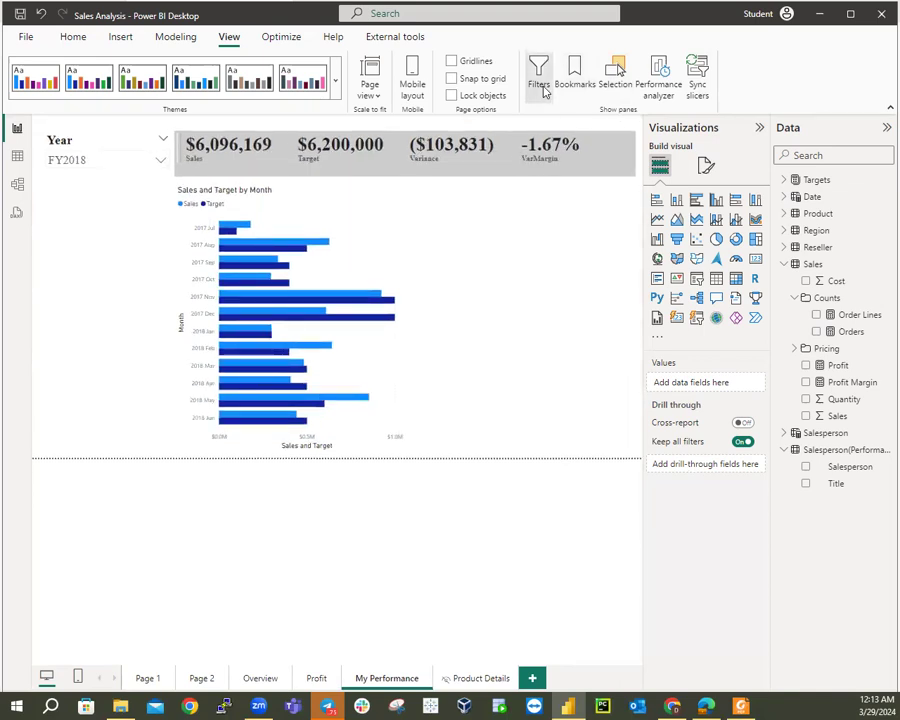
pyautogui.click(542, 86)
pyautogui.click(541, 87)
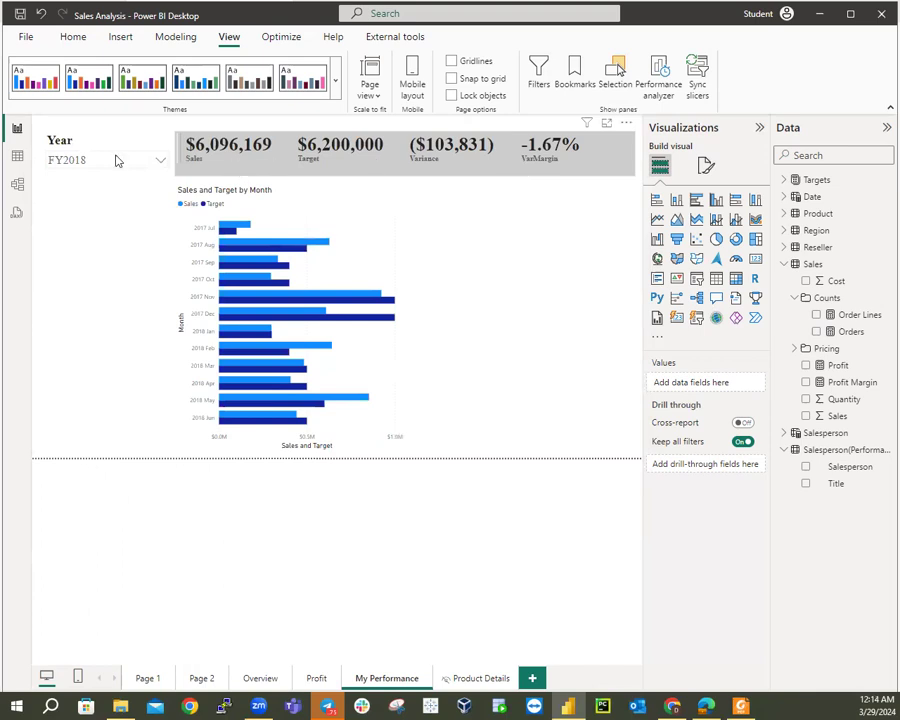
# Insert a blank button on the My Performance page and place it just below the Year slicer.
pyautogui.click(116, 40)
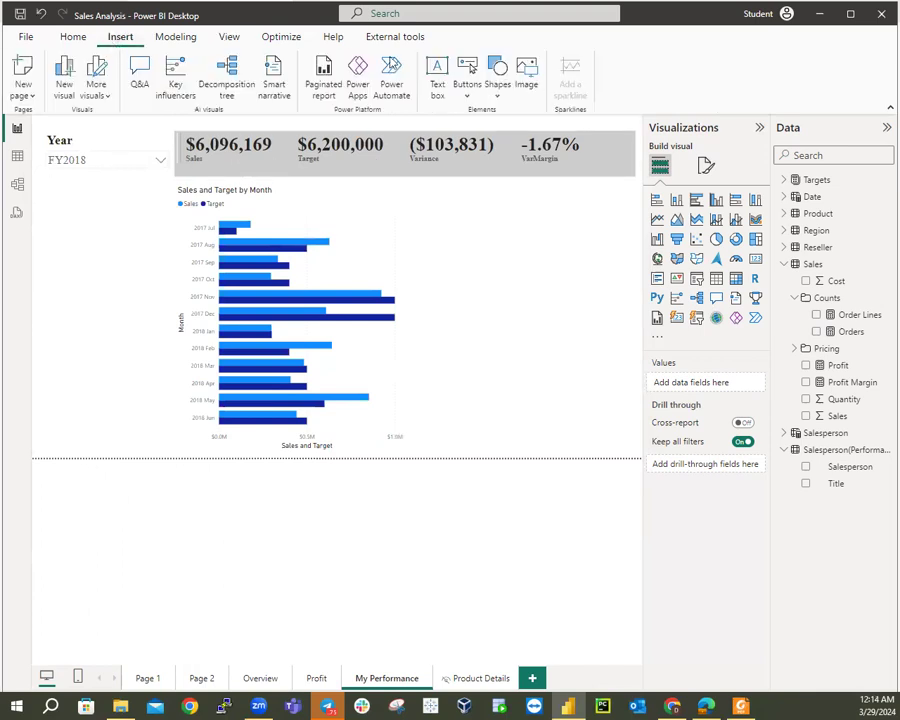
pyautogui.click(466, 98)
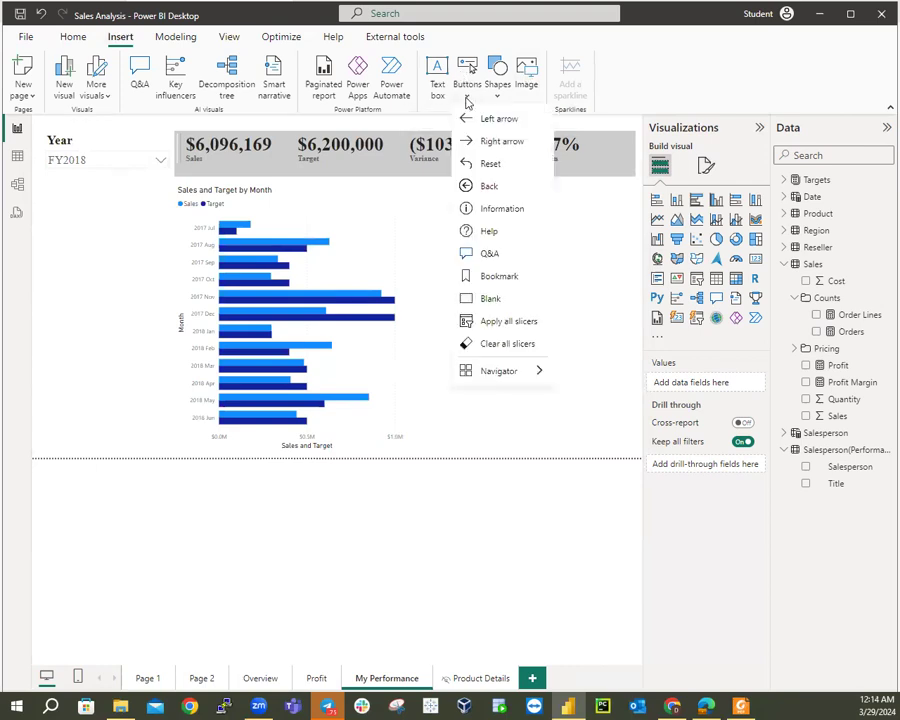
pyautogui.click(487, 300)
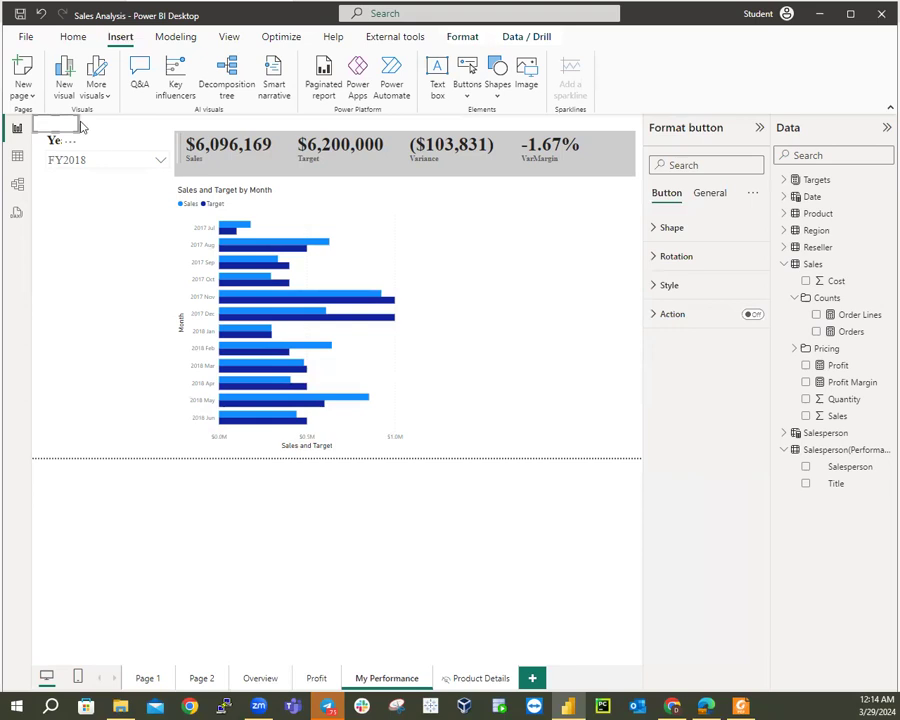
pyautogui.moveTo(57, 125); pyautogui.dragTo(71, 186)
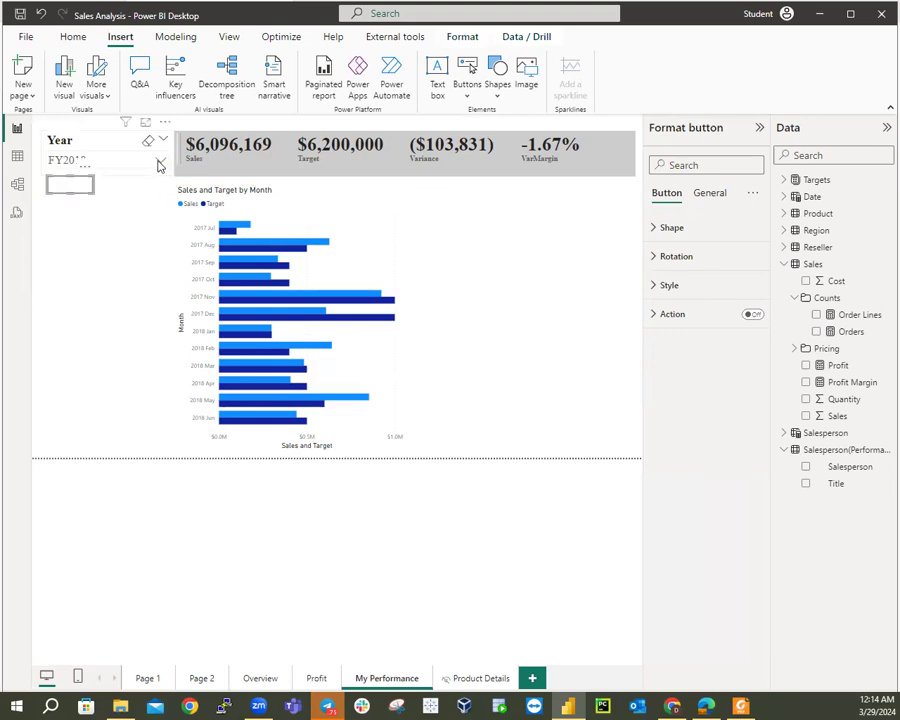
# Narrow the Year slicer from its right edge and extend the multi-row card leftwards to meet it.
pyautogui.click(161, 162)
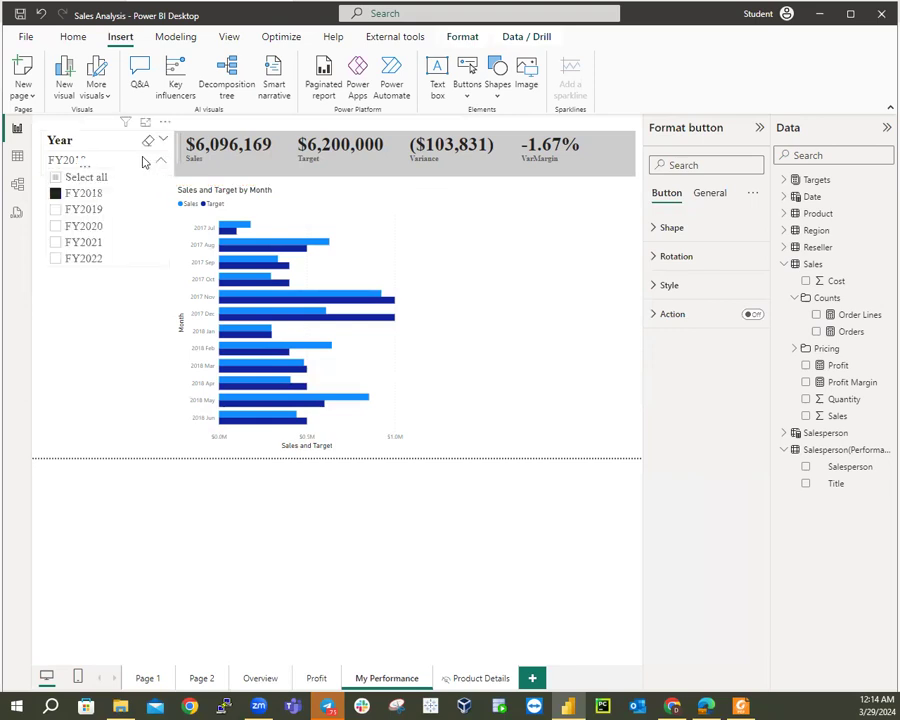
pyautogui.click(143, 162)
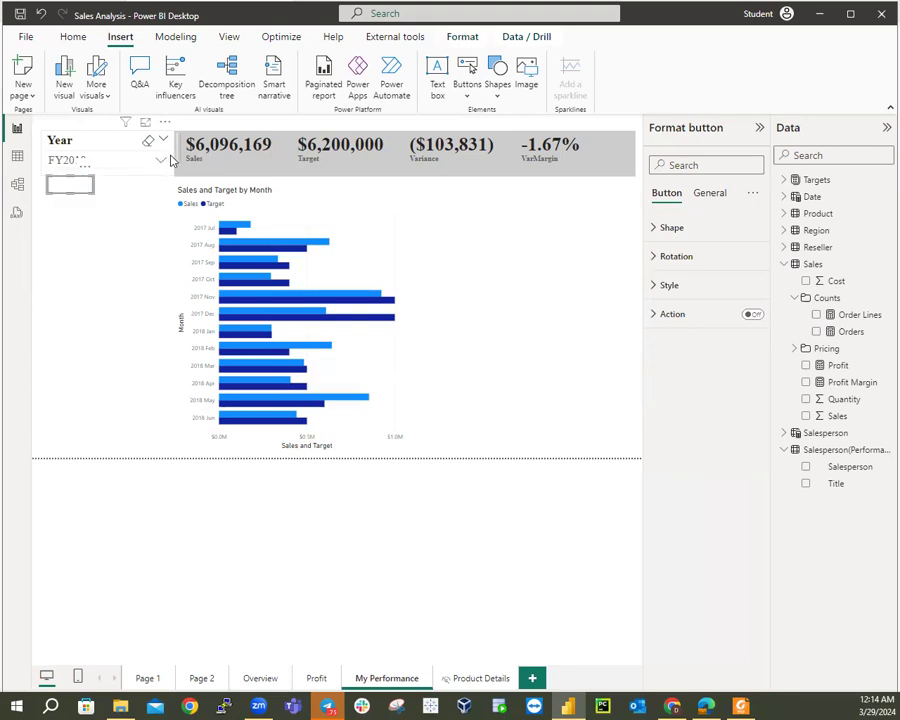
pyautogui.click(152, 151)
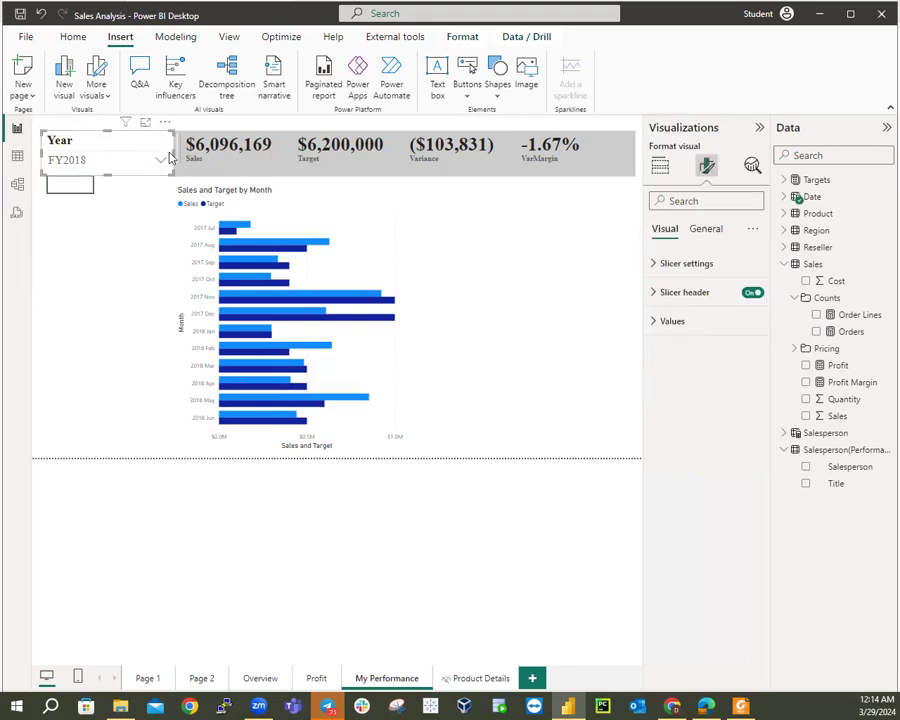
pyautogui.moveTo(172, 152); pyautogui.dragTo(125, 158)
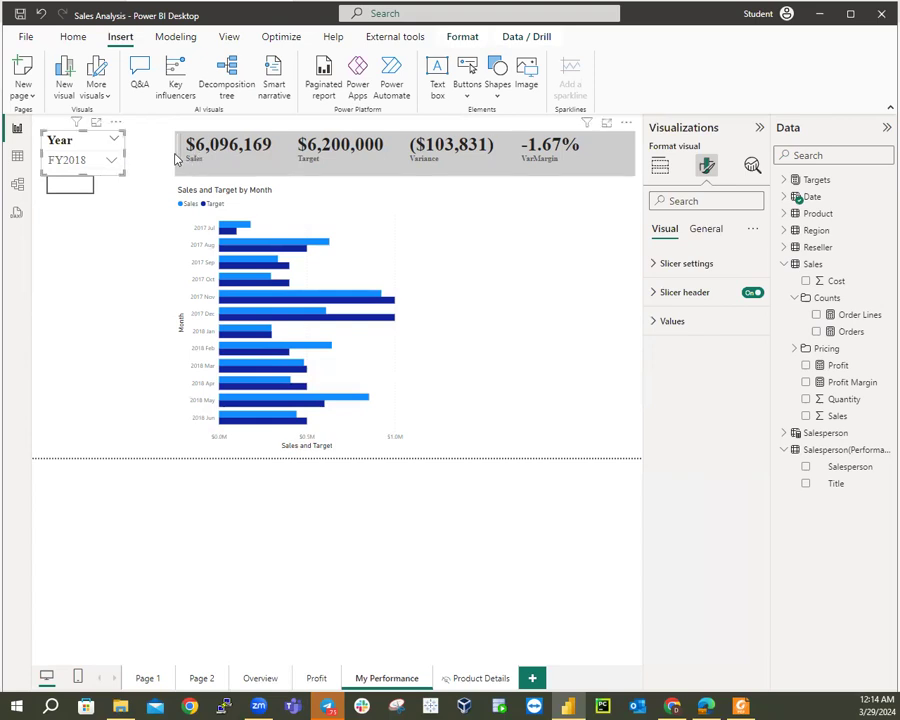
pyautogui.moveTo(178, 158); pyautogui.dragTo(126, 162)
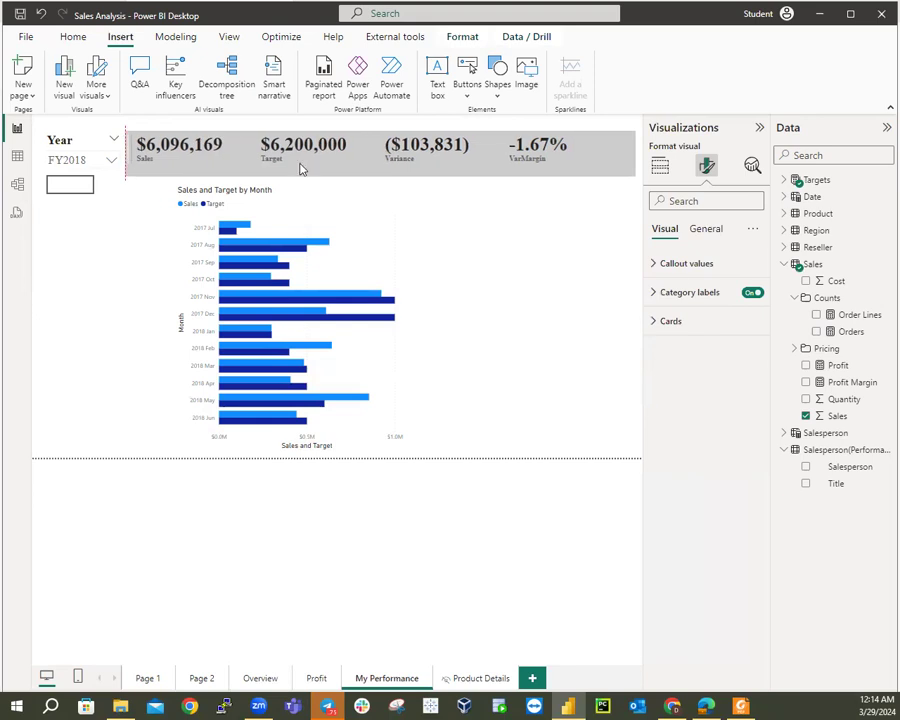
# Widen the blank button to nearly the Year slicer's right edge and turn on its text, reading Bar Chart.
pyautogui.click(94, 187)
pyautogui.moveTo(95, 187); pyautogui.dragTo(120, 183)
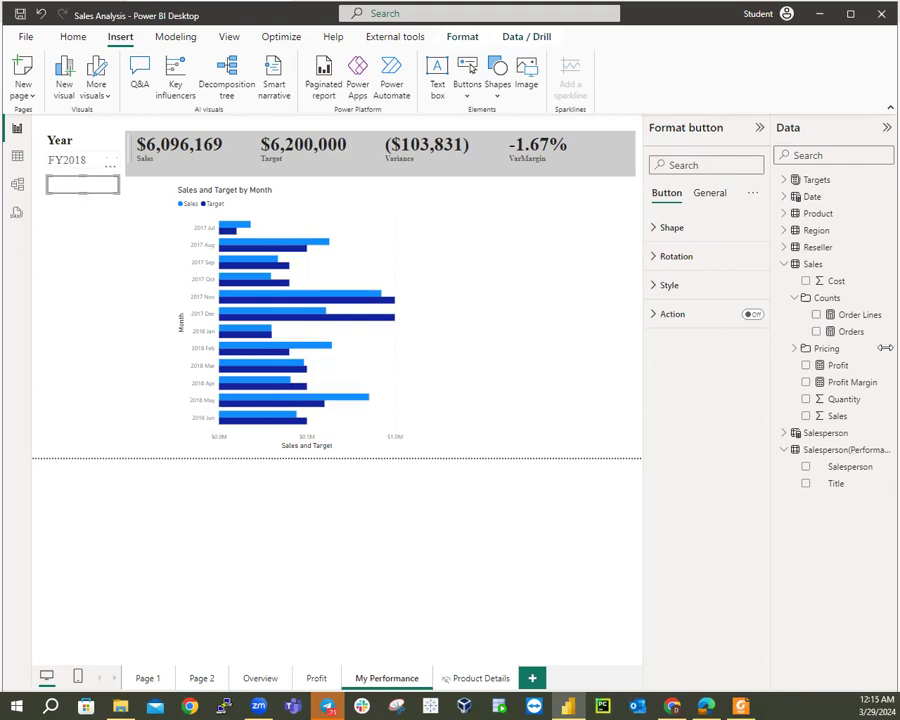
pyautogui.click(656, 287)
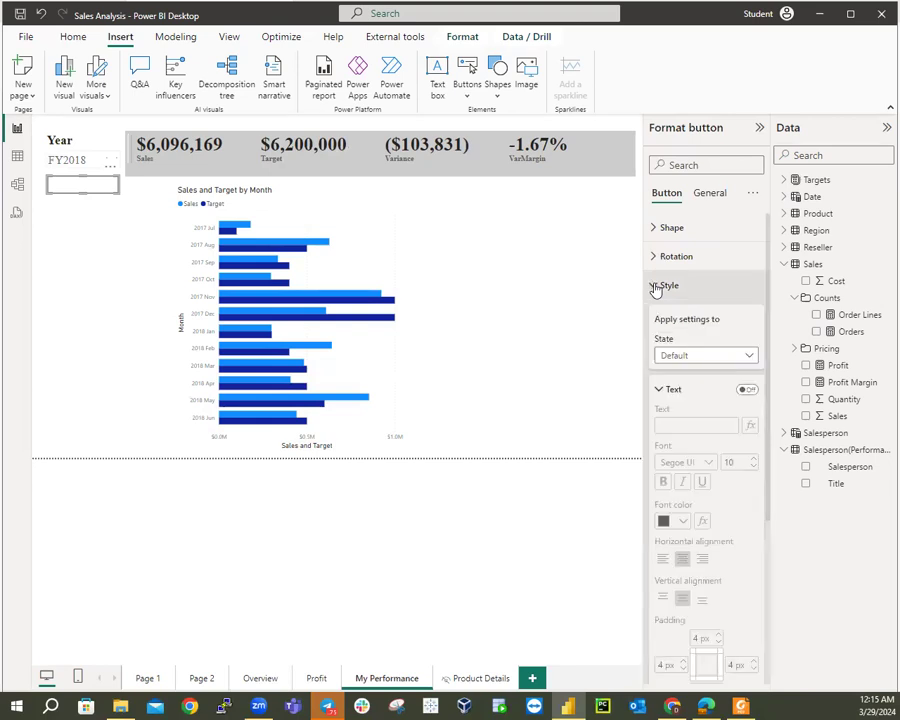
pyautogui.click(747, 390)
pyautogui.click(674, 425)
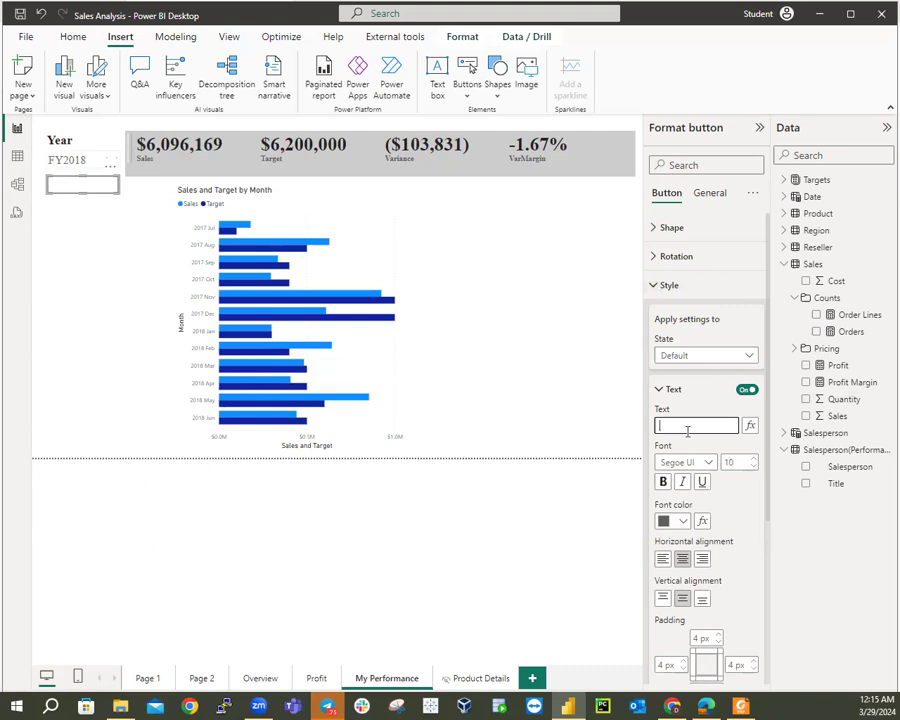
pyautogui.write('ar Cha')
# Make the button's text bold and set its font to Times New Roman.
pyautogui.click(665, 482)
pyautogui.click(704, 464)
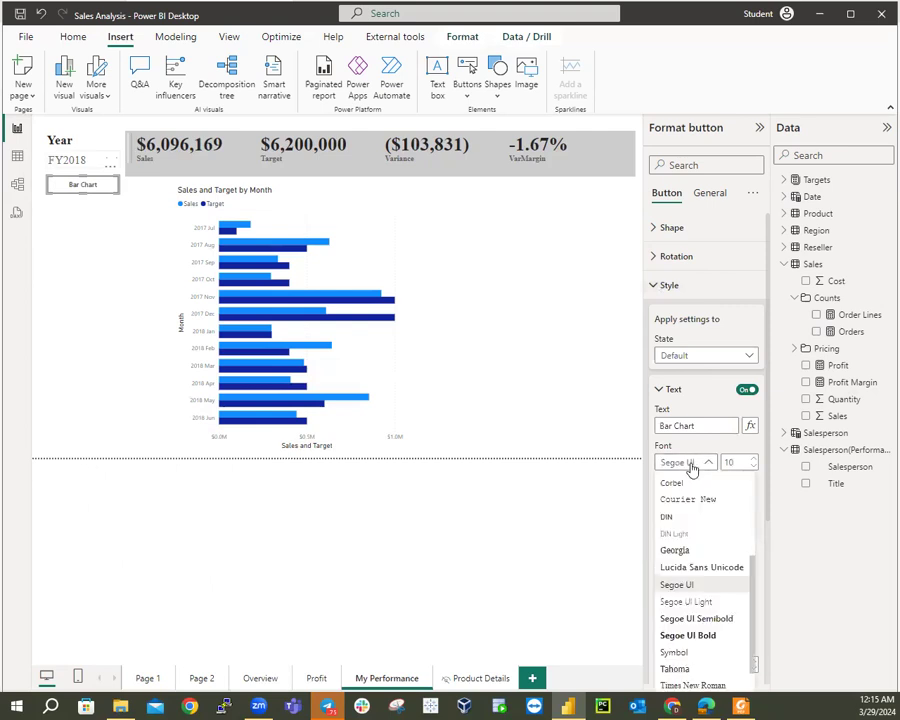
pyautogui.click(690, 465)
pyautogui.click(690, 465)
pyautogui.click(684, 684)
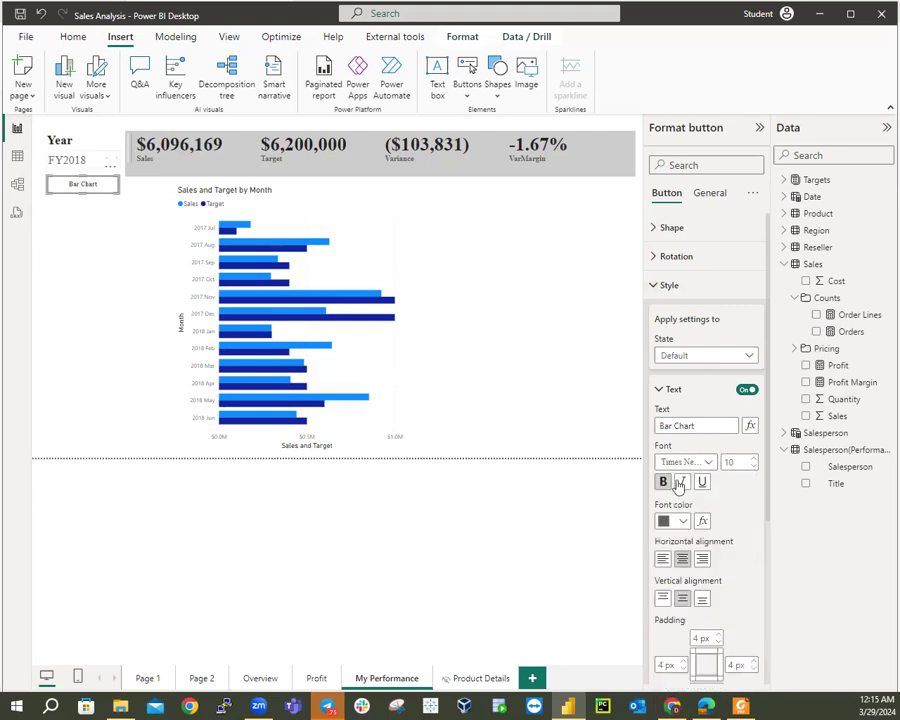
# Set the button text's font size to 15 and align it horizontally to the left.
pyautogui.click(735, 462)
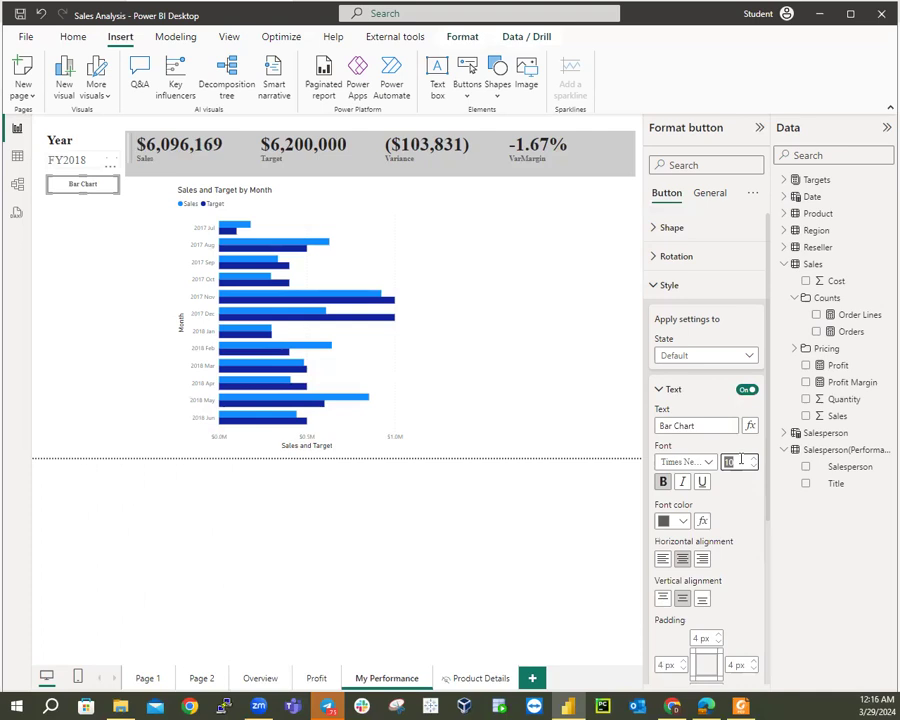
pyautogui.write('12')
pyautogui.click(677, 423)
pyautogui.press('BackSpace')
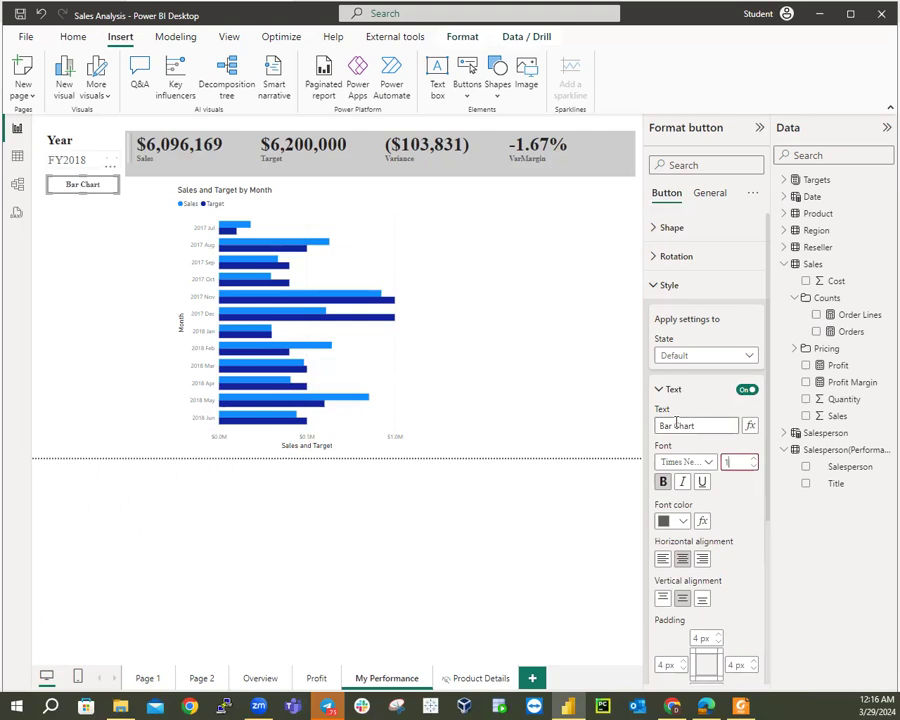
pyautogui.write('5')
pyautogui.press('Return')
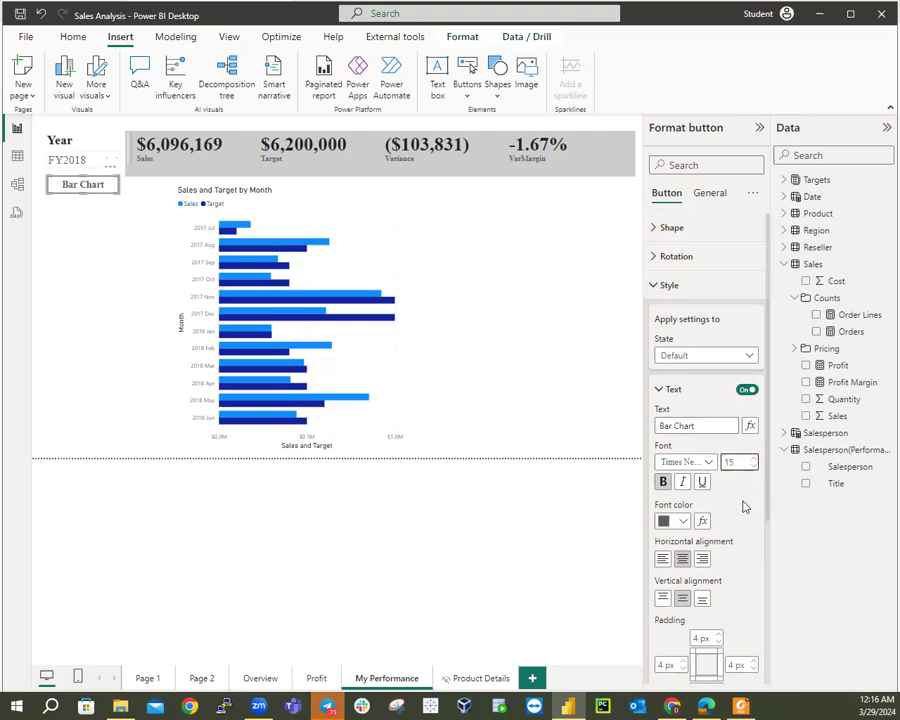
pyautogui.click(662, 564)
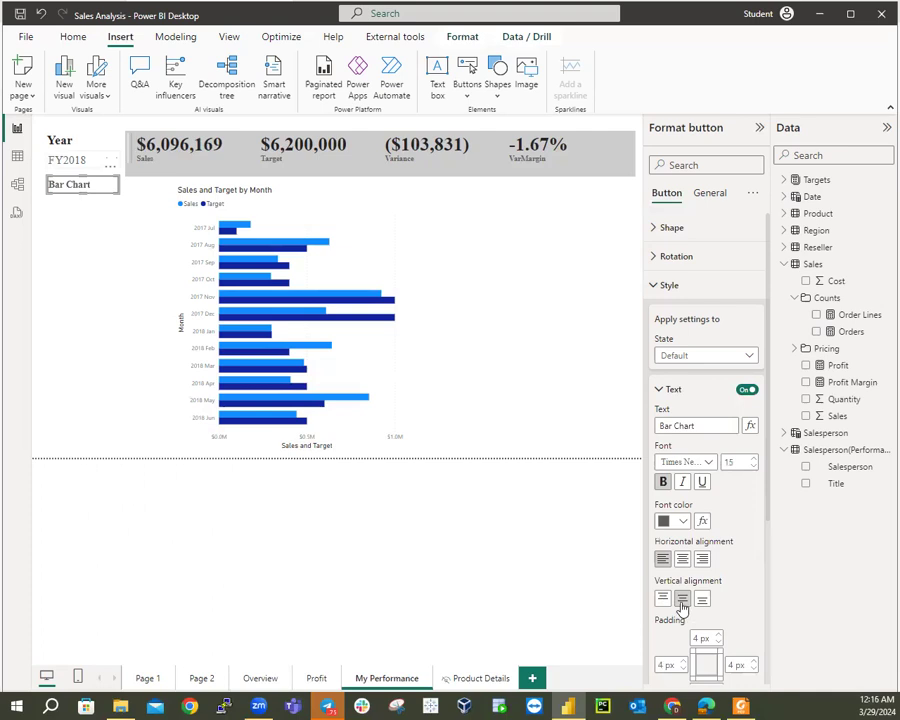
pyautogui.scroll(-5, 748, 515)
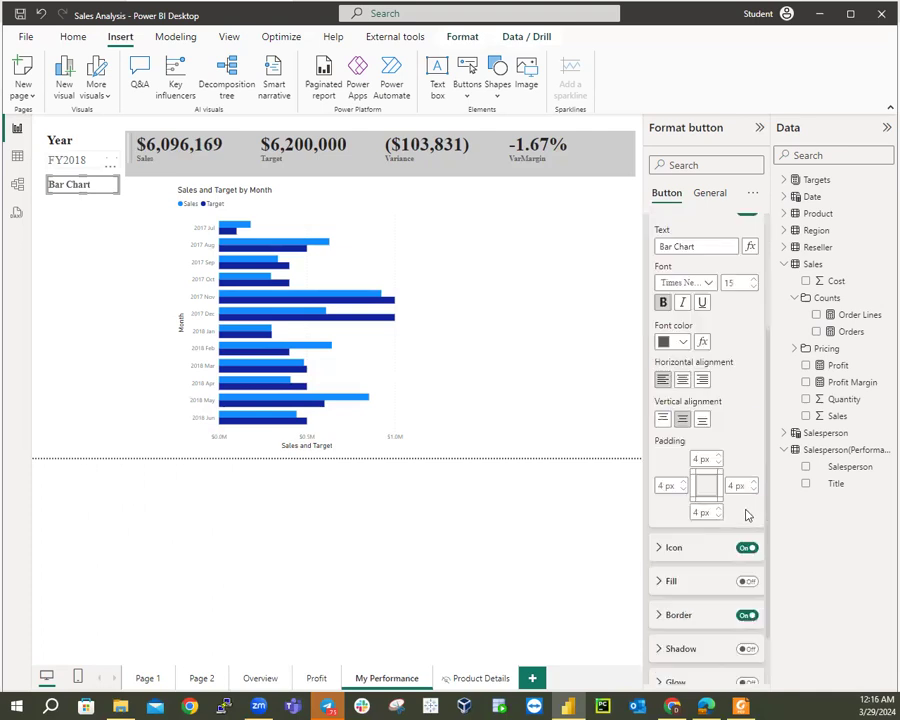
pyautogui.scroll(5, 748, 515)
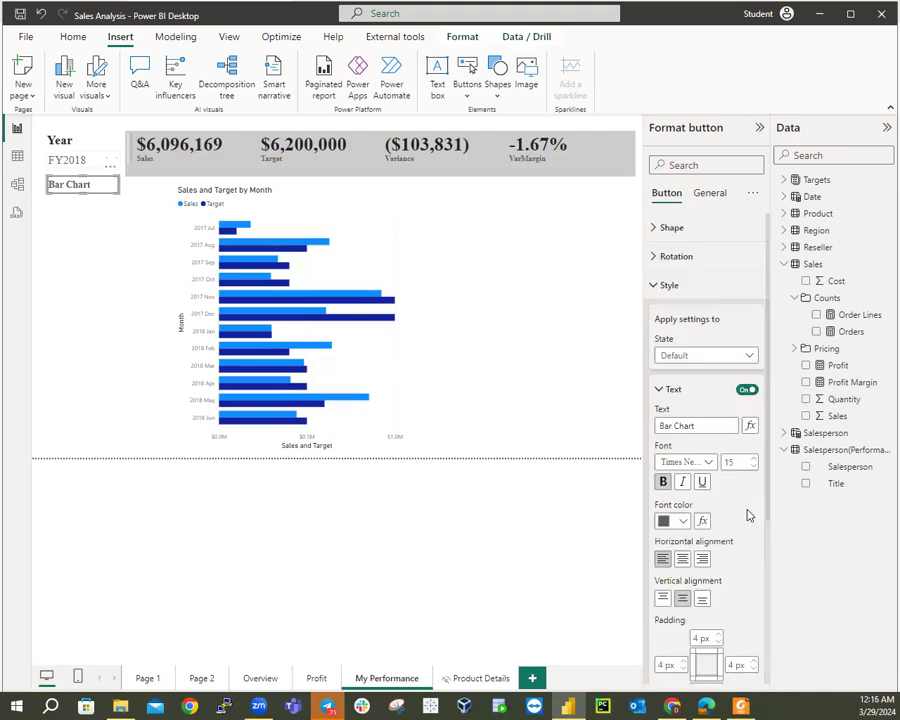
# Turn on the Bar Chart button's fill and color it a medium gray from the White theme shades.
pyautogui.click(661, 392)
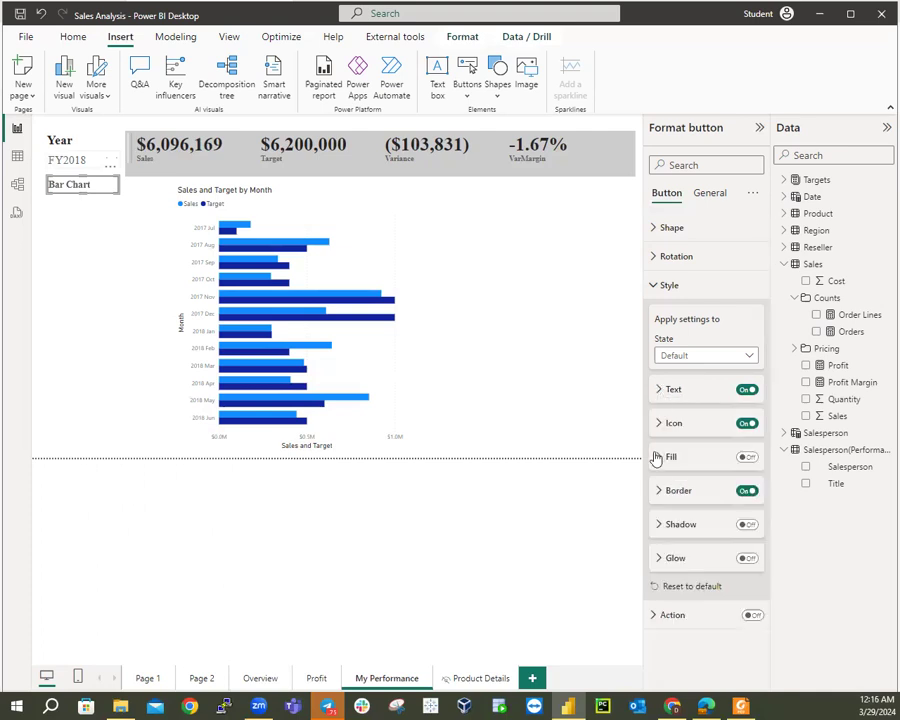
pyautogui.click(744, 459)
pyautogui.click(661, 458)
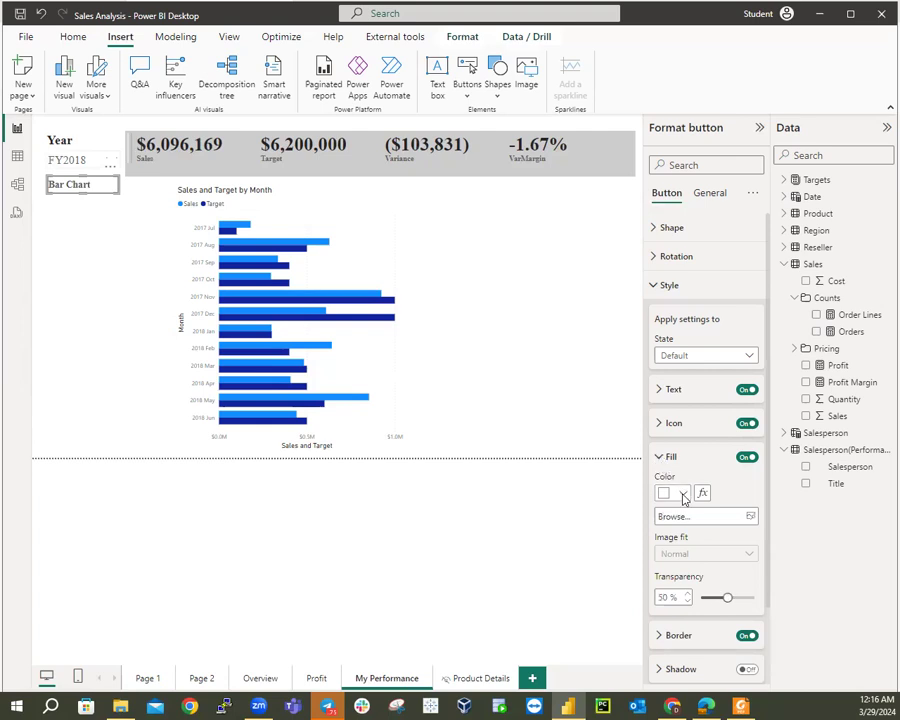
pyautogui.click(684, 494)
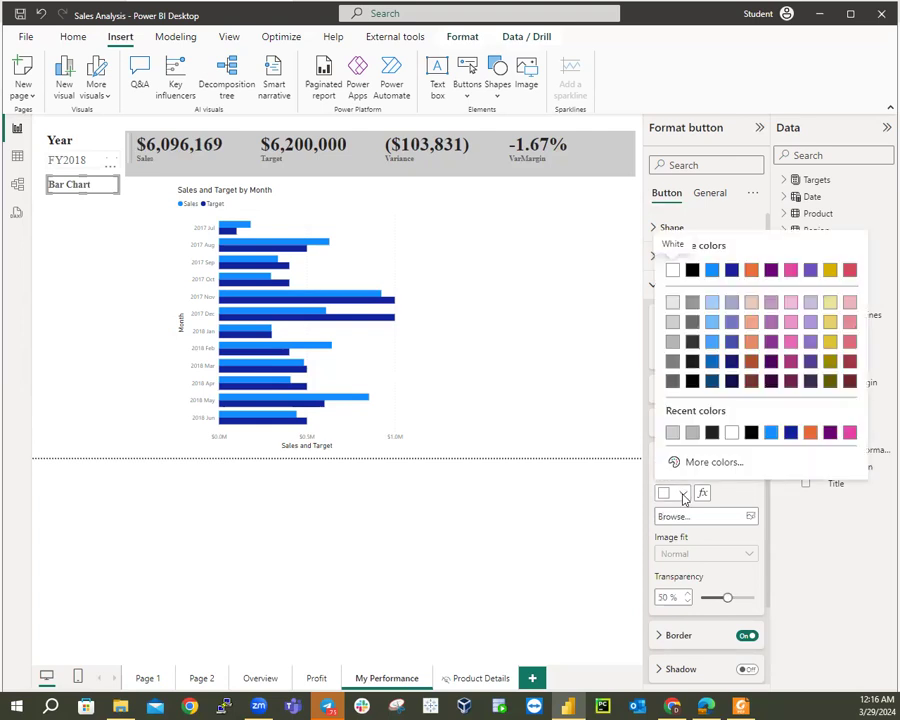
pyautogui.click(671, 325)
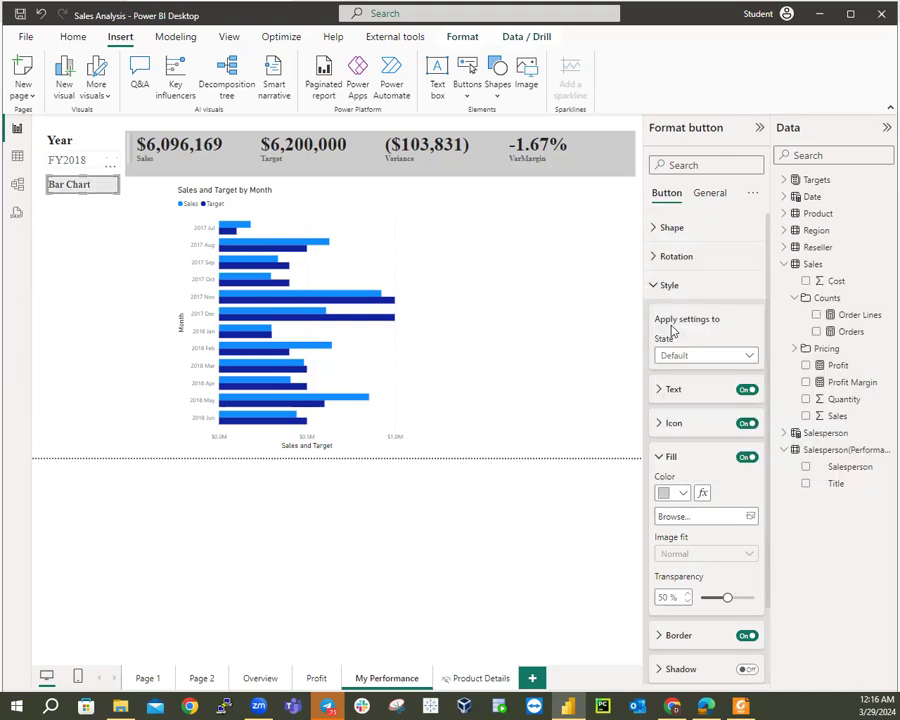
pyautogui.click(685, 495)
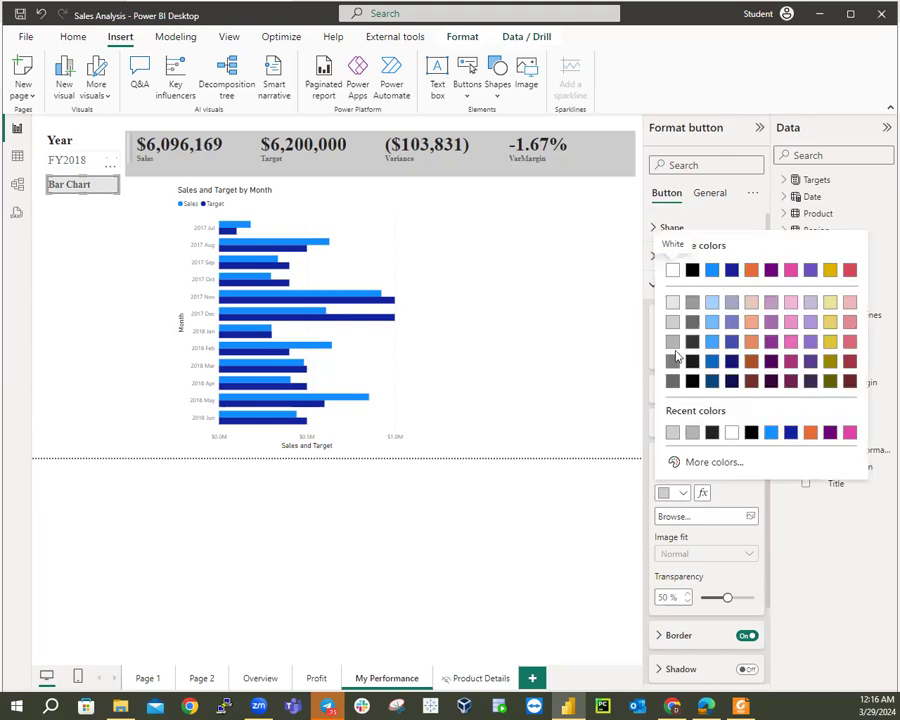
pyautogui.click(677, 346)
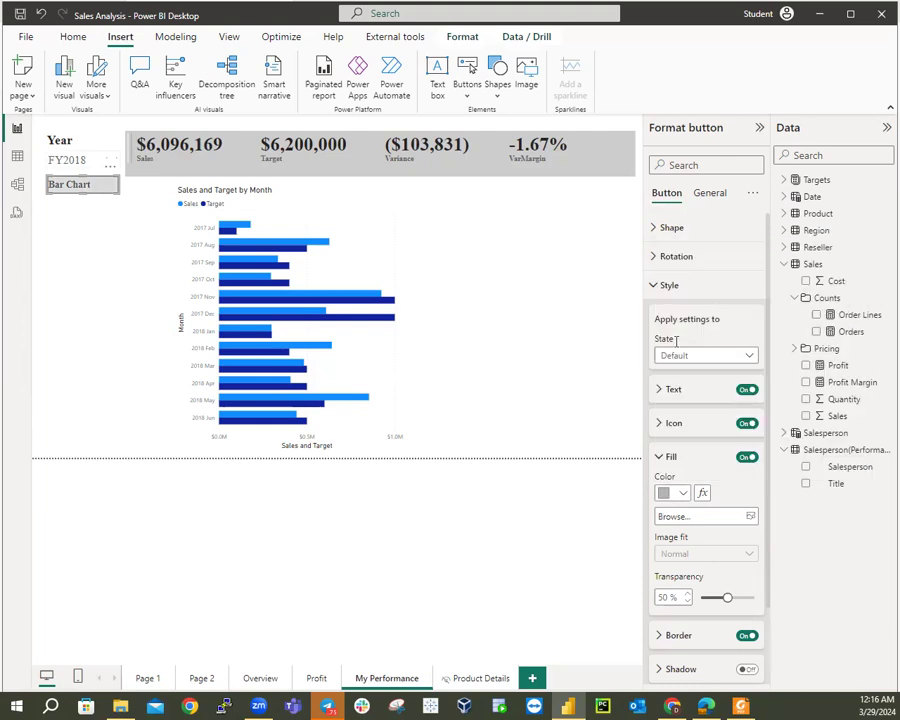
pyautogui.click(656, 287)
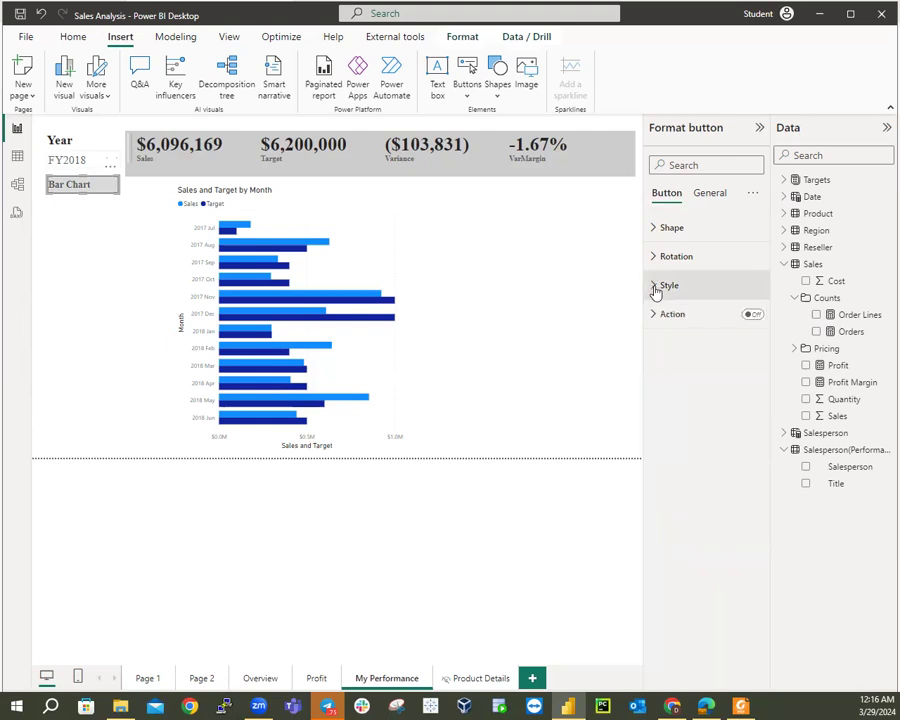
pyautogui.click(656, 287)
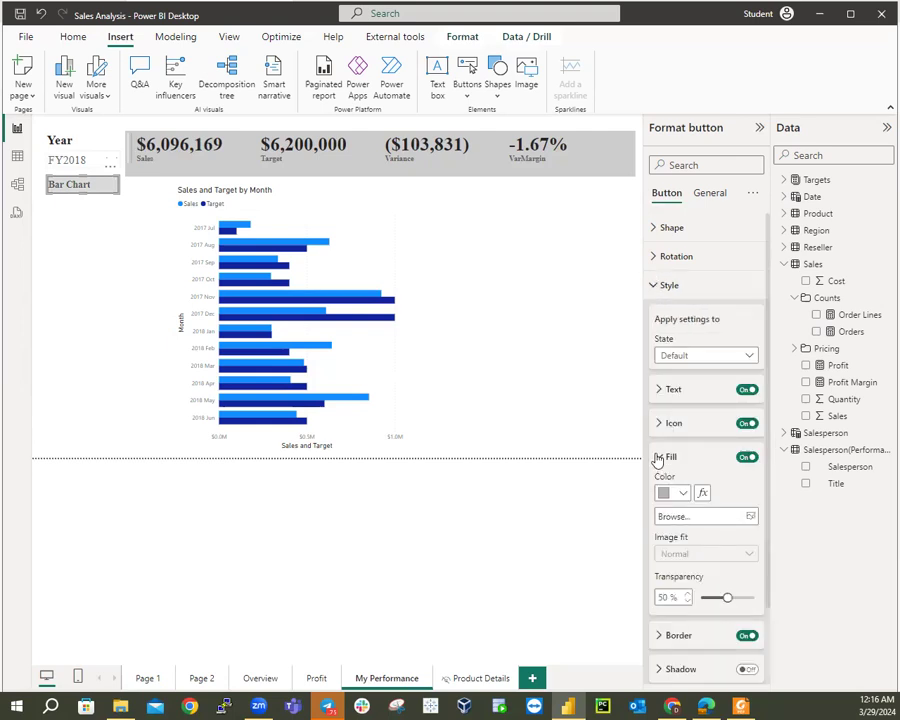
pyautogui.click(659, 458)
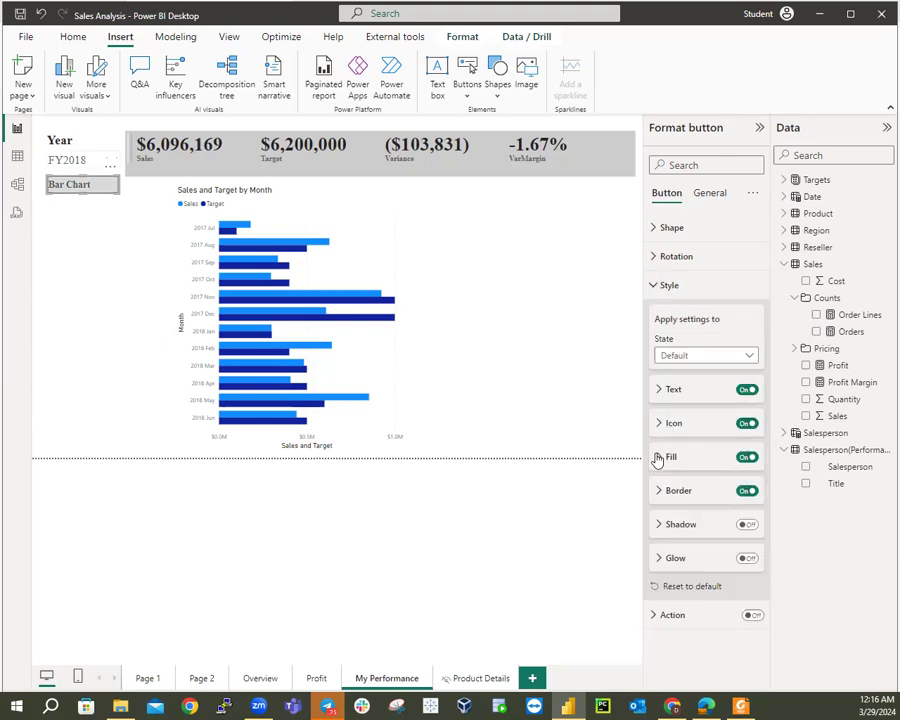
# Set the Bar Chart button's font color to black.
pyautogui.click(660, 390)
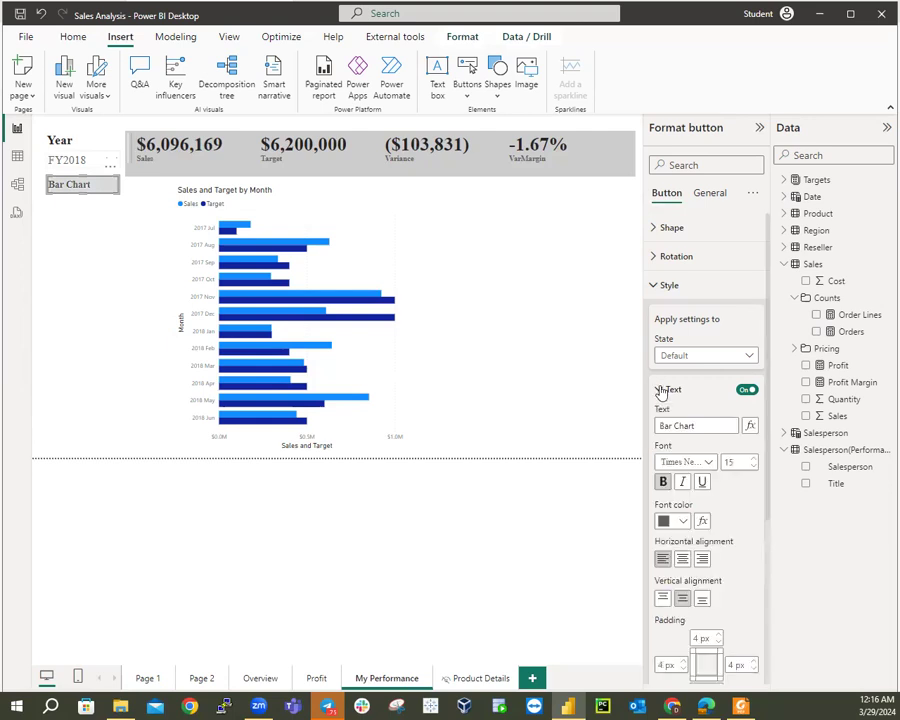
pyautogui.click(685, 524)
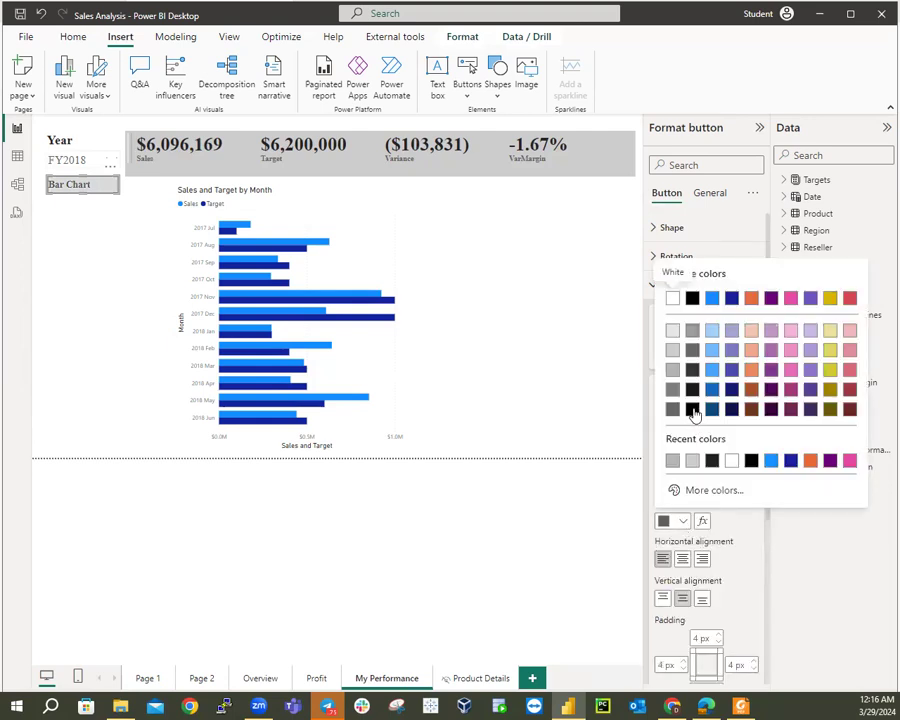
pyautogui.click(691, 409)
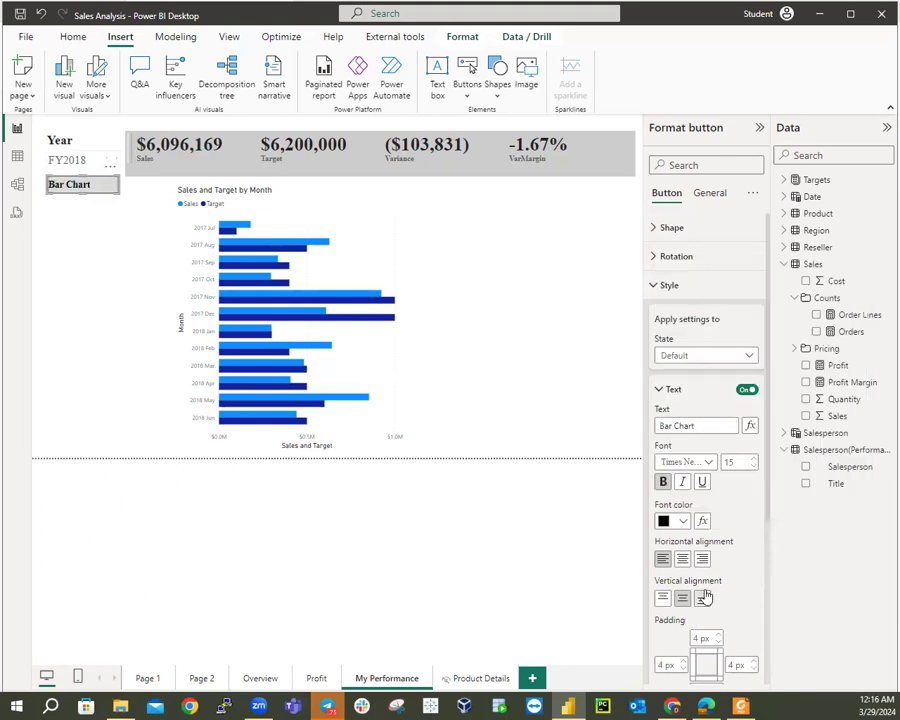
pyautogui.click(661, 389)
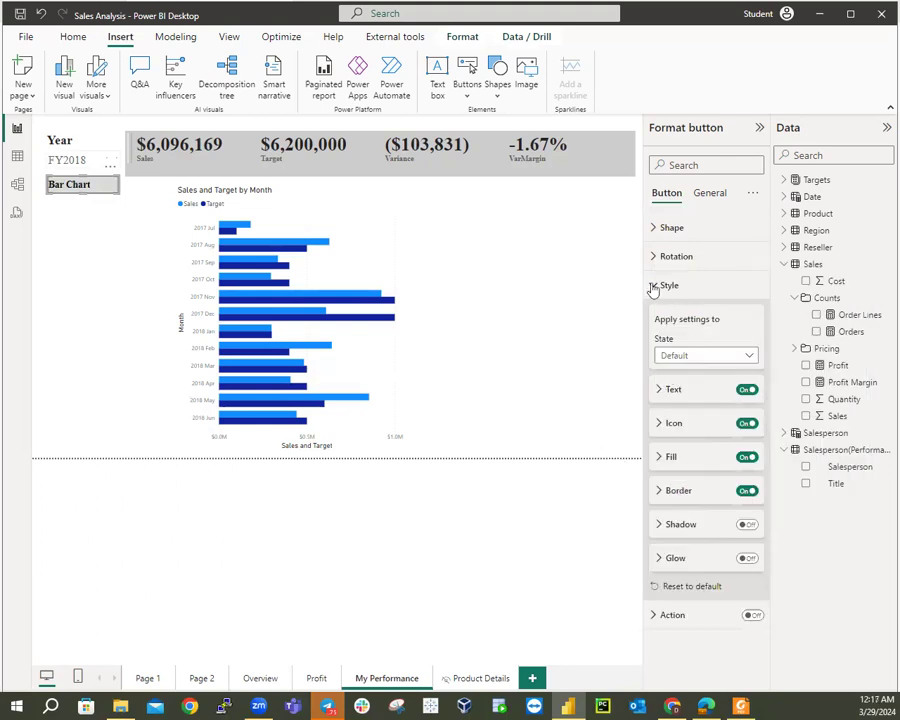
pyautogui.click(652, 286)
# Turn on the Bar Chart button's action with type Bookmark and assign the Bar Chart ON bookmark.
pyautogui.click(652, 315)
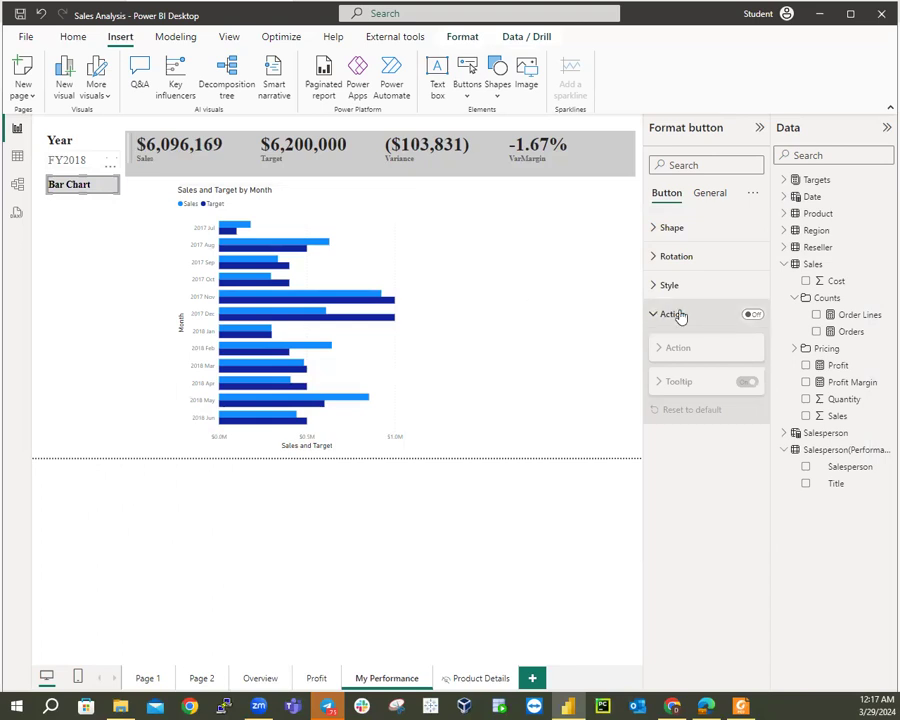
pyautogui.click(753, 315)
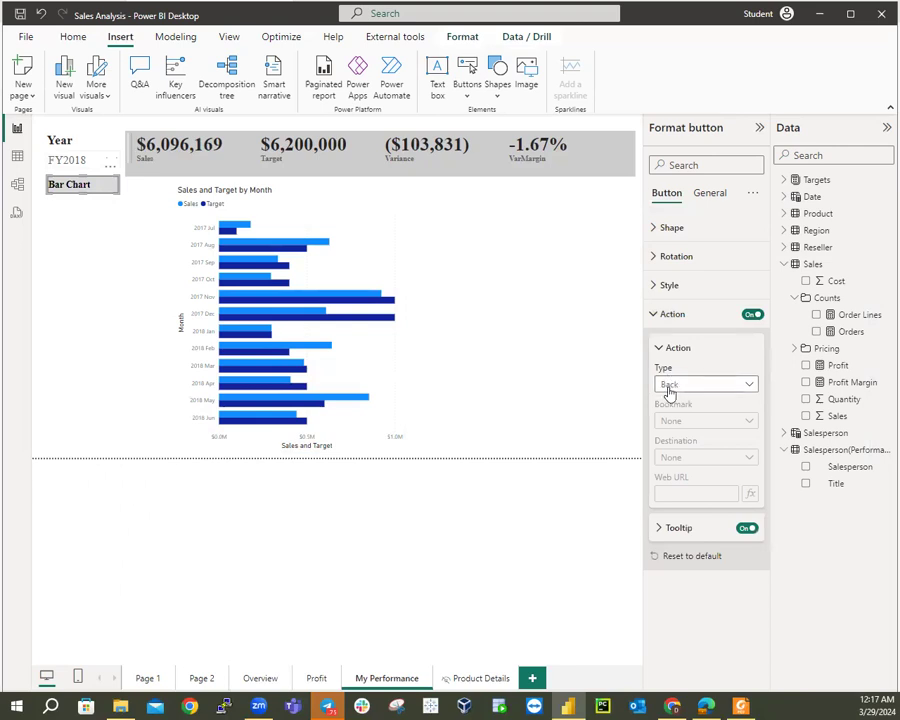
pyautogui.click(669, 387)
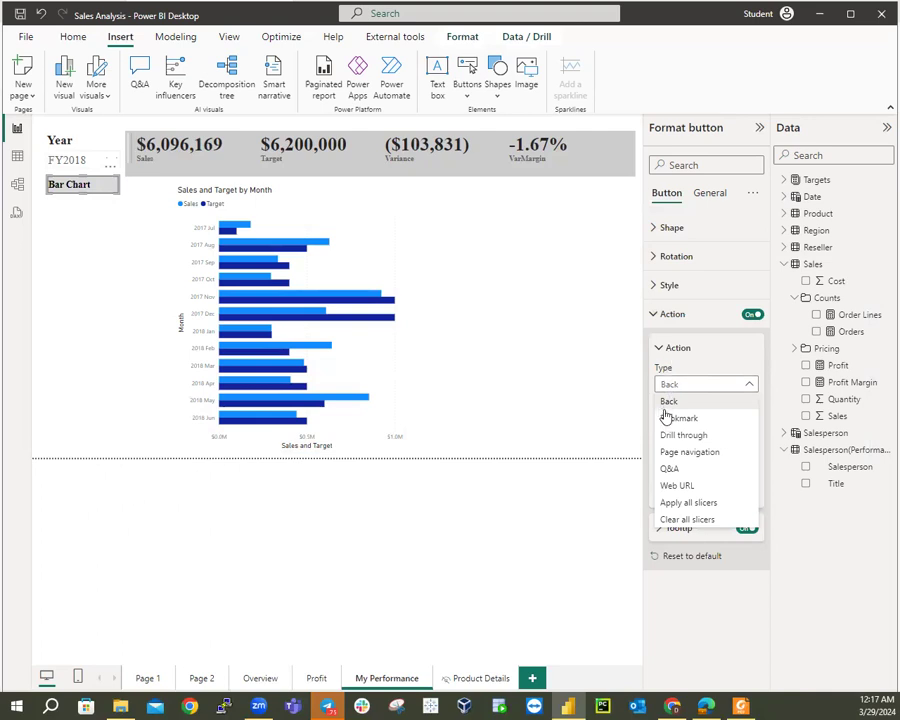
pyautogui.click(670, 419)
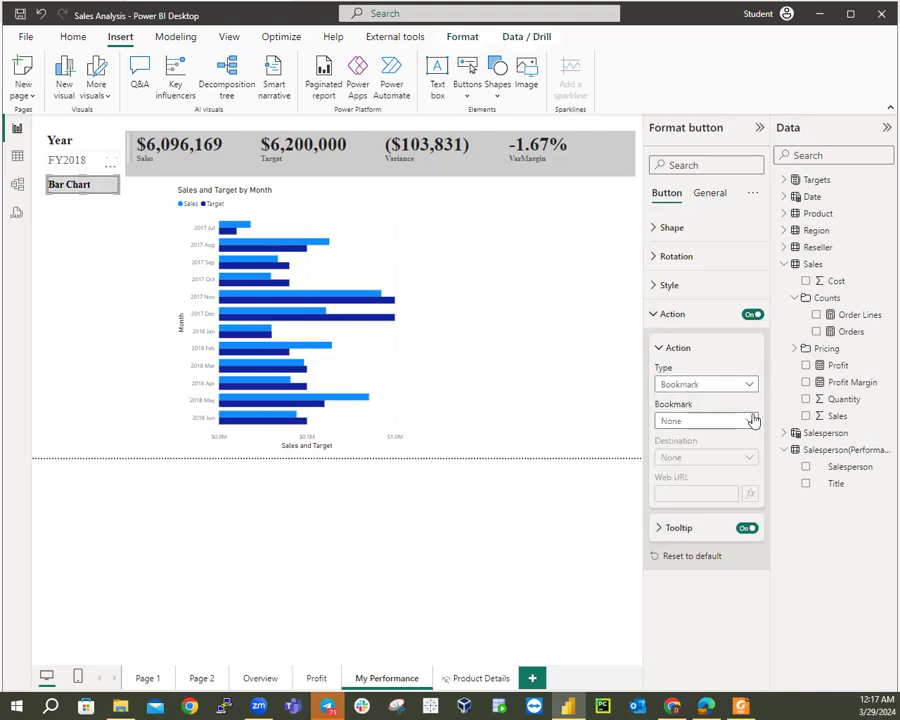
pyautogui.click(697, 421)
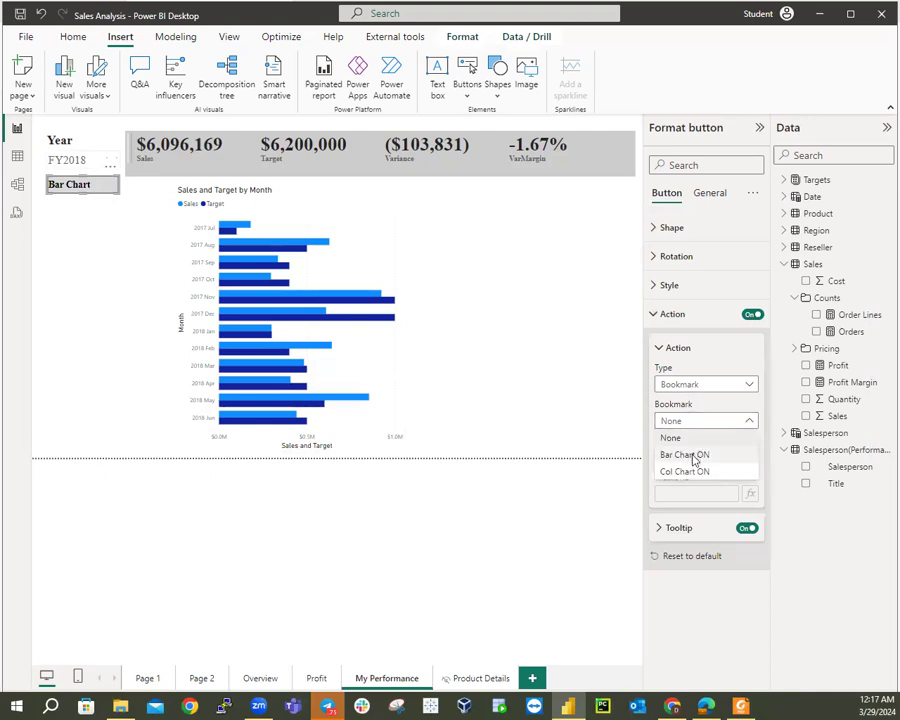
pyautogui.click(693, 456)
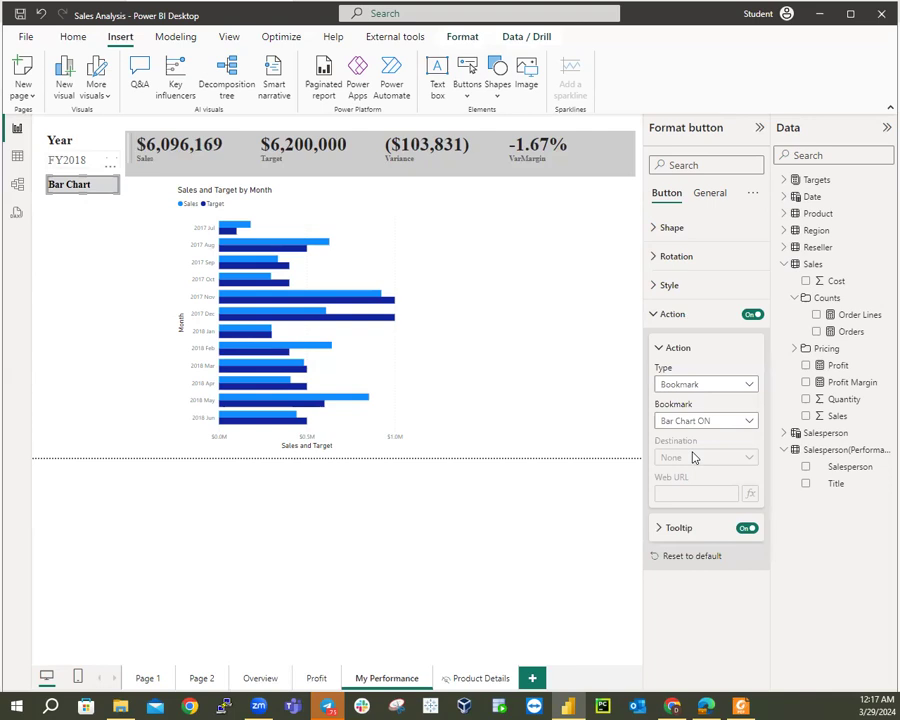
pyautogui.click(655, 316)
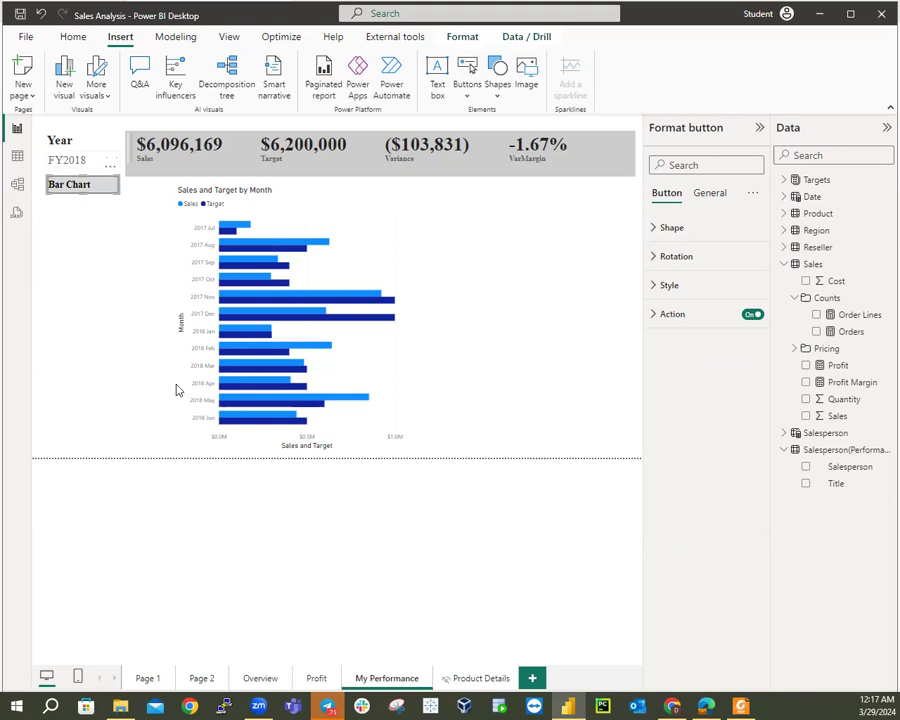
# Duplicate the Bar Chart button and place the copy directly beneath the original.
pyautogui.click(98, 186)
pyautogui.hotkey('ctrl', 'c')
pyautogui.hotkey('ctrl', 'v')
pyautogui.moveTo(82, 210); pyautogui.dragTo(93, 206)
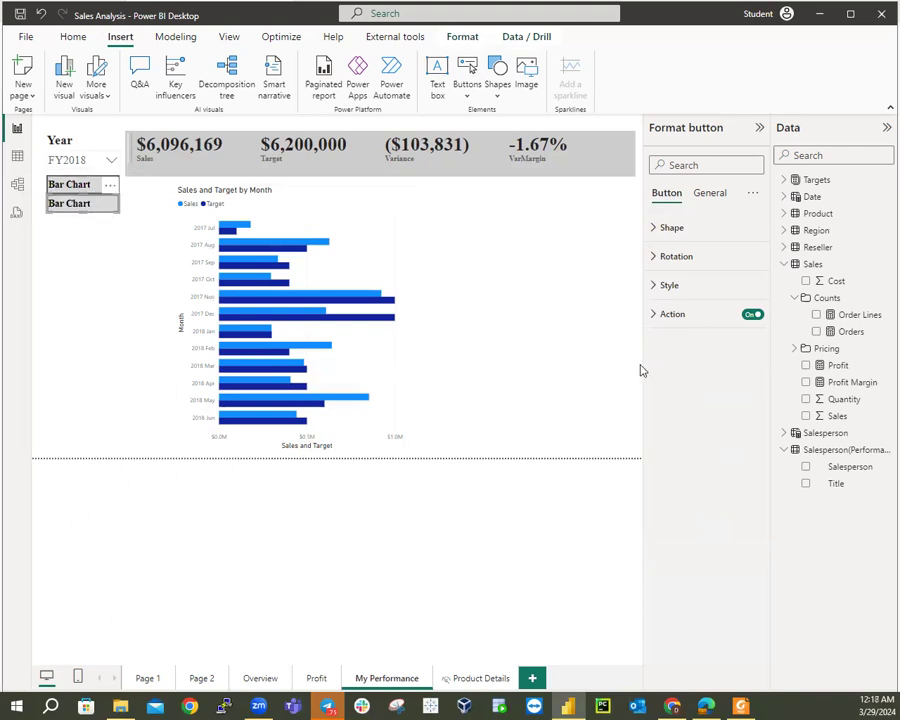
# Change the copied button's text to Col Chart.
pyautogui.click(653, 316)
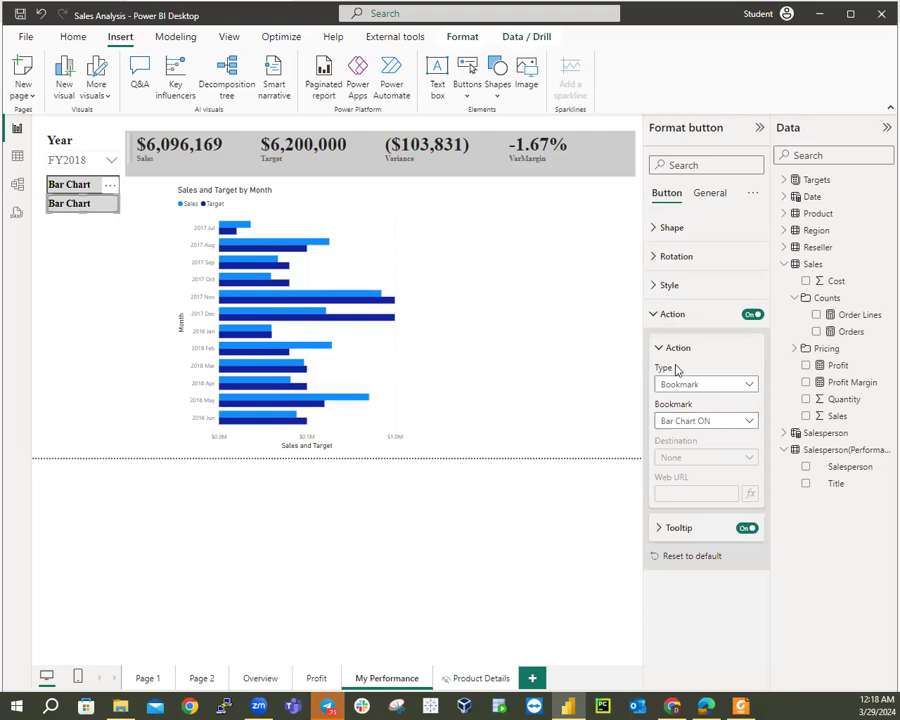
pyautogui.click(653, 316)
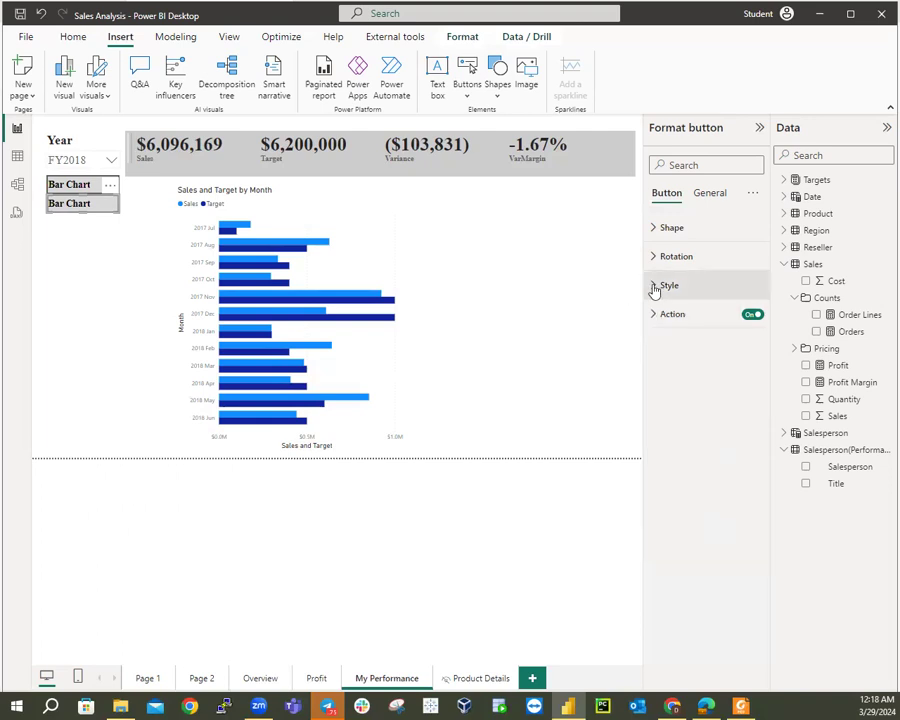
pyautogui.click(654, 288)
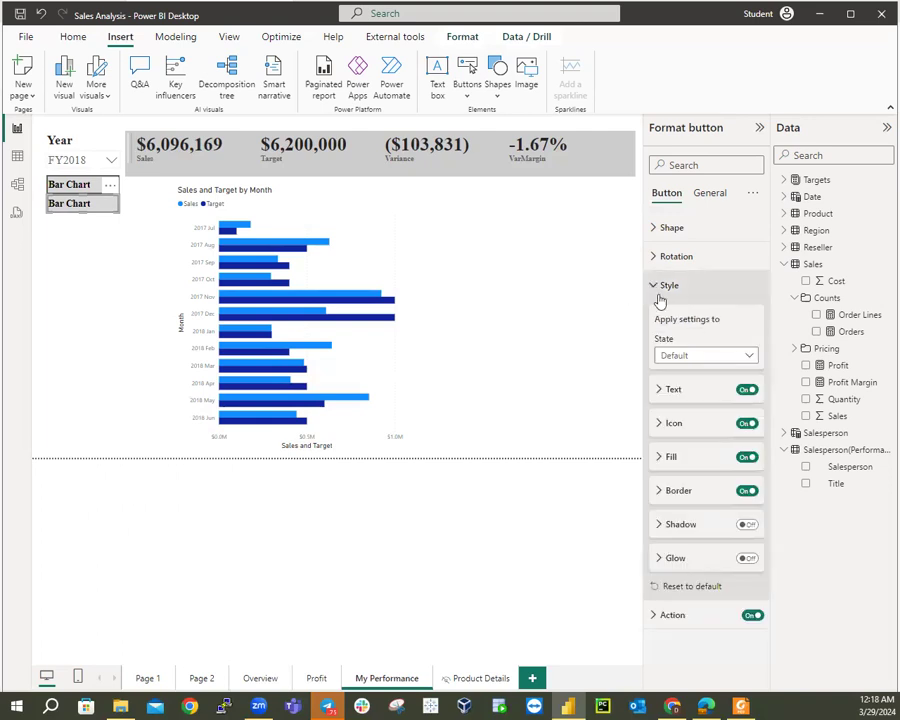
pyautogui.click(659, 392)
pyautogui.click(672, 425)
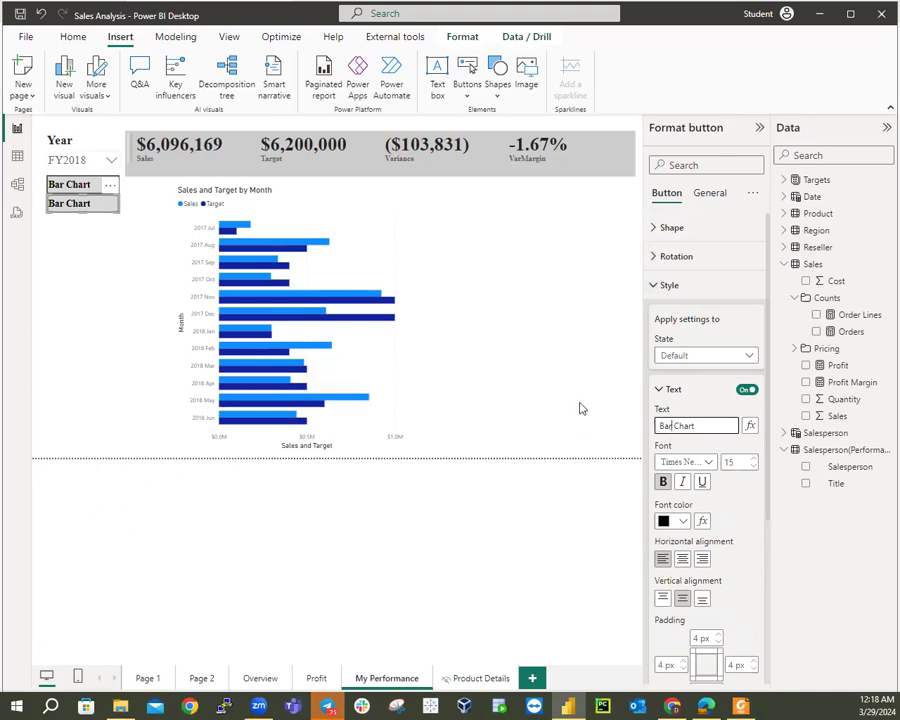
pyautogui.press('BackSpace')
pyautogui.press('BackSpace')
pyautogui.press('BackSpace')
pyautogui.write('Col')
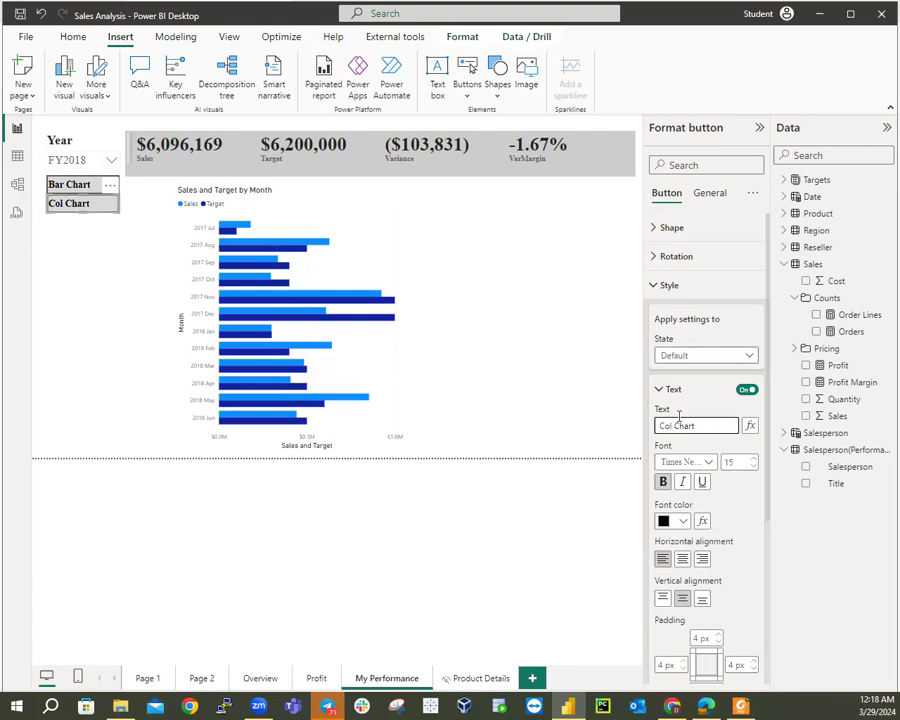
pyautogui.click(661, 391)
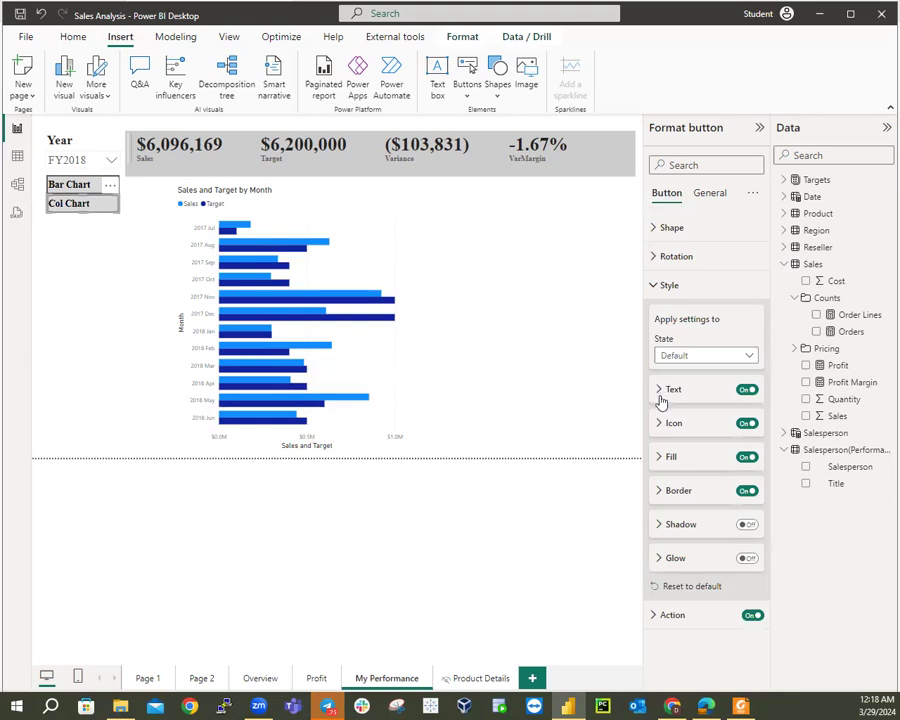
pyautogui.click(654, 285)
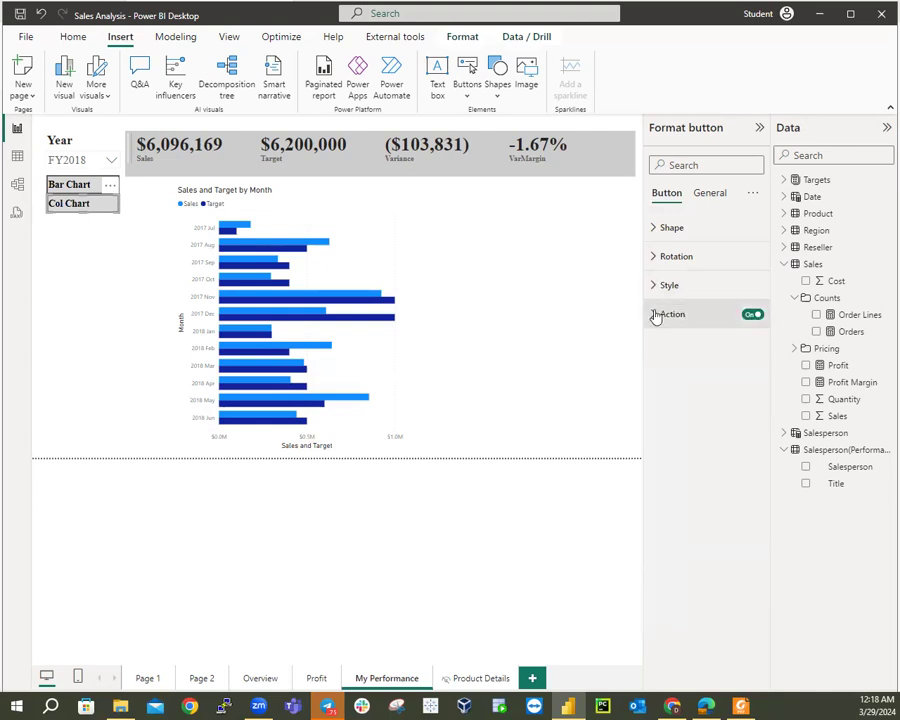
# Assign the Col Chart ON bookmark to the Col Chart button's action.
pyautogui.click(653, 314)
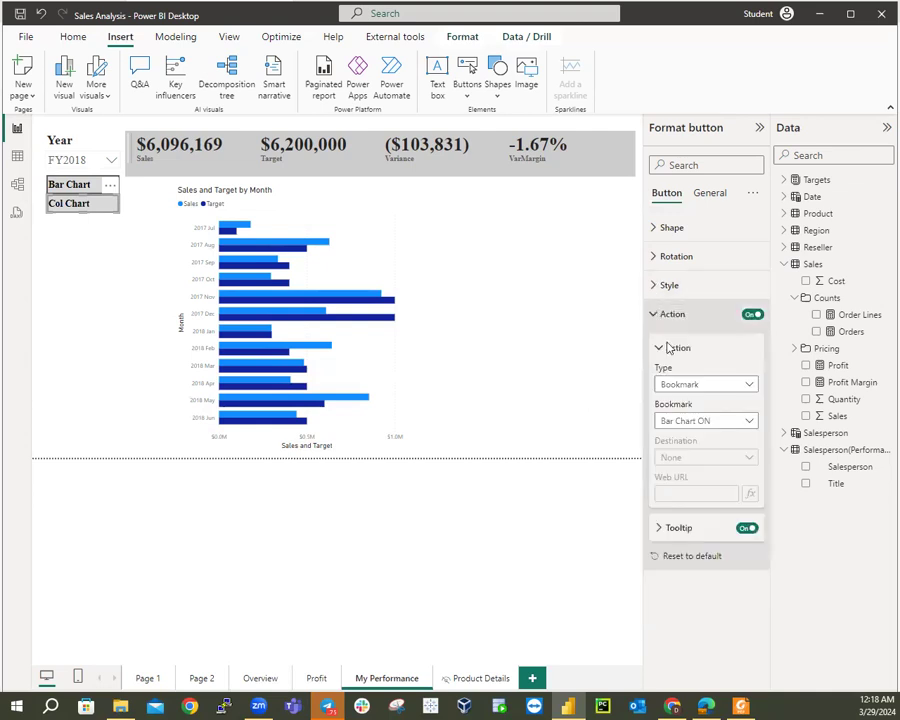
pyautogui.click(710, 423)
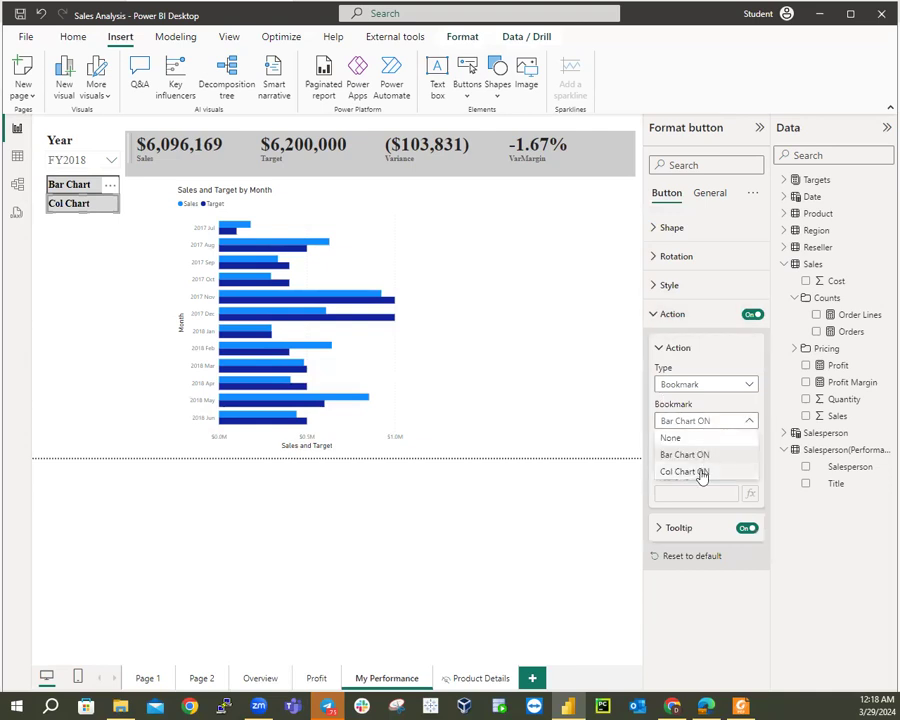
pyautogui.click(700, 472)
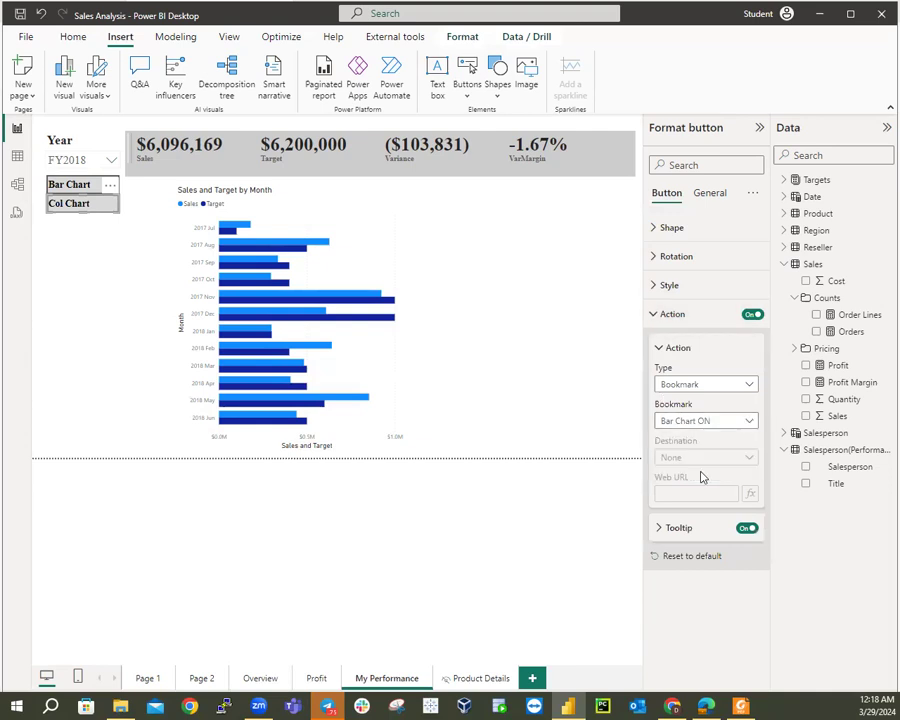
pyautogui.click(656, 316)
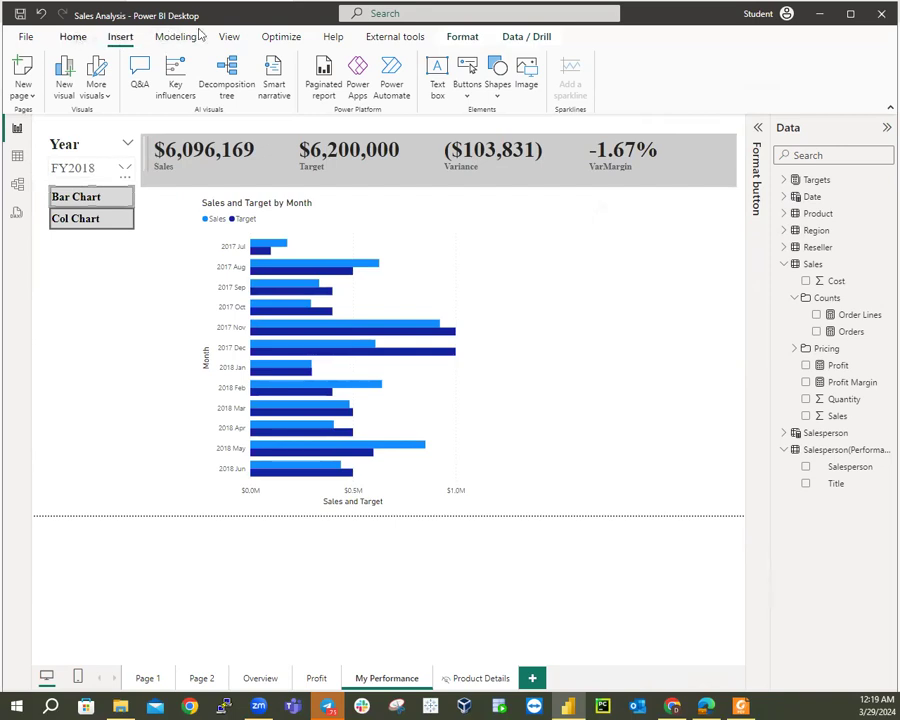
# Show the bookmarks list and apply Bar Chart ON followed by Col Chart ON to check both views.
pyautogui.click(228, 35)
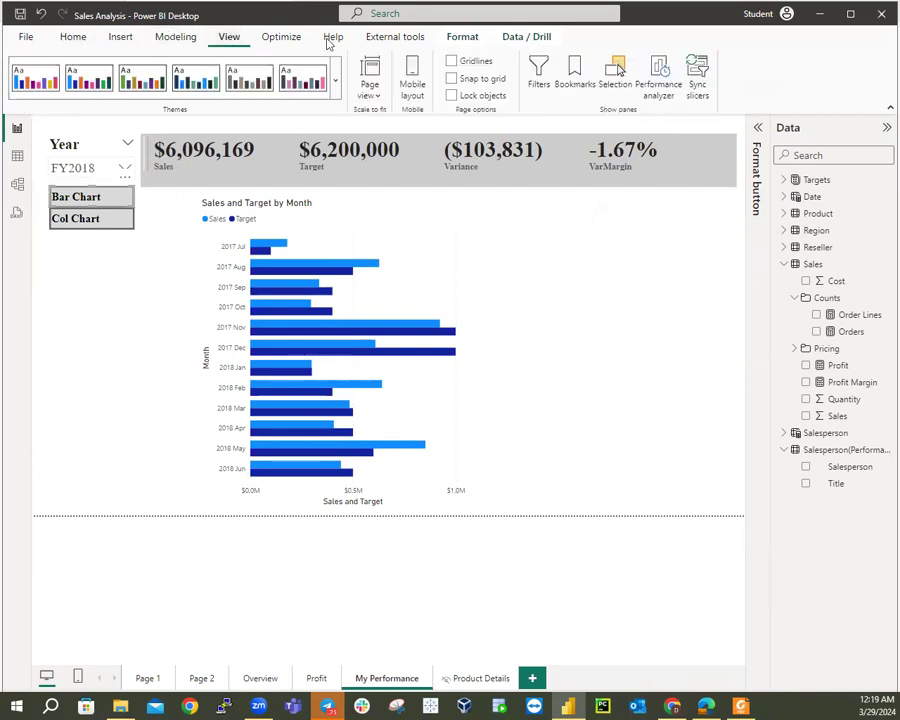
pyautogui.click(576, 78)
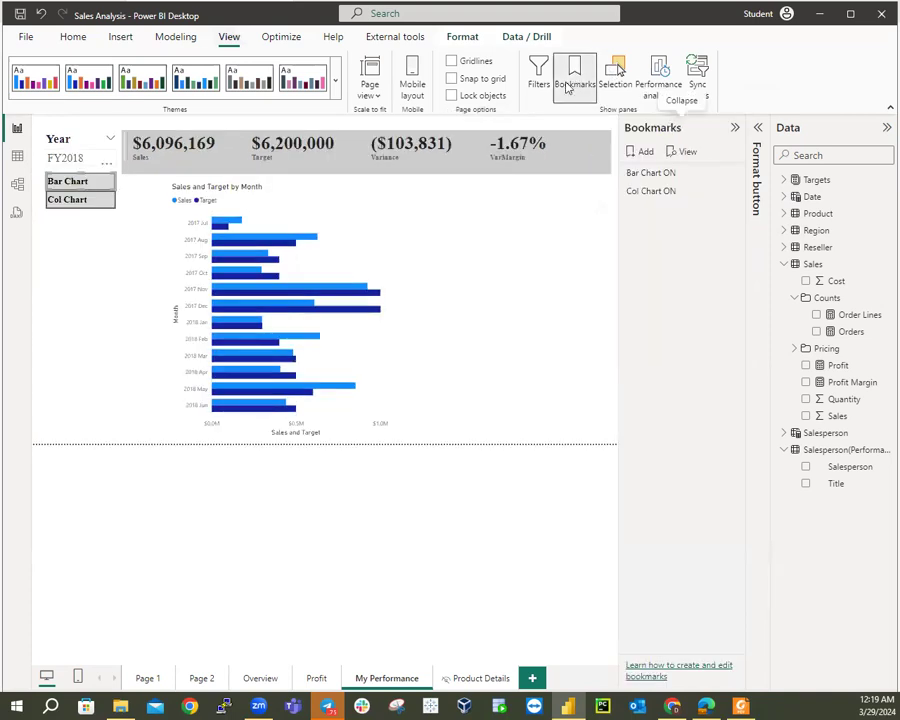
pyautogui.click(650, 174)
pyautogui.click(650, 191)
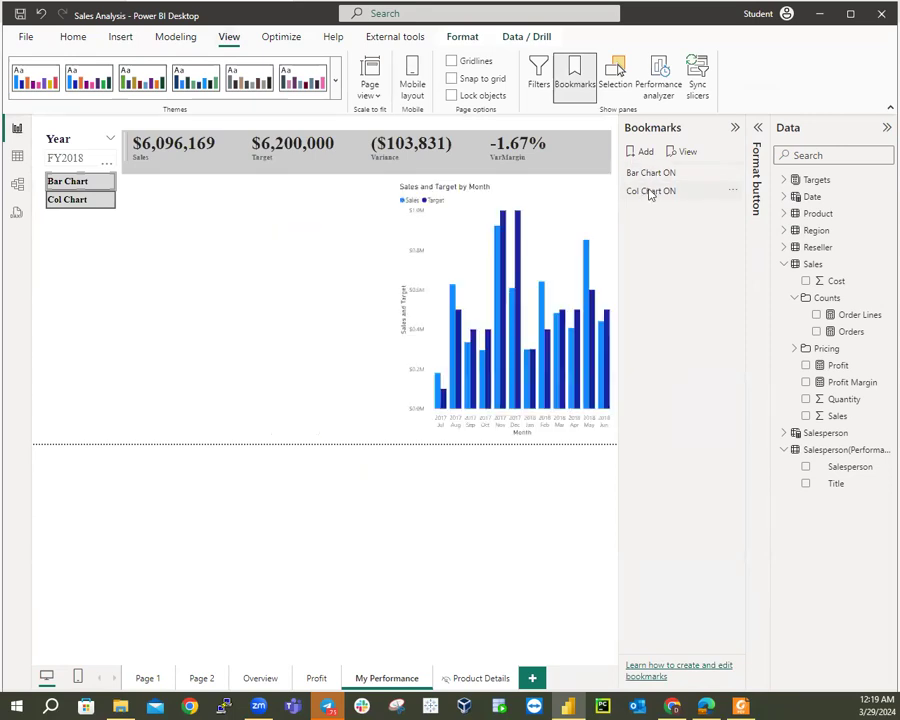
# Apply the Bar Chart ON bookmark, then move and widen the bar chart to span the full width beneath the KPI card.
pyautogui.click(648, 174)
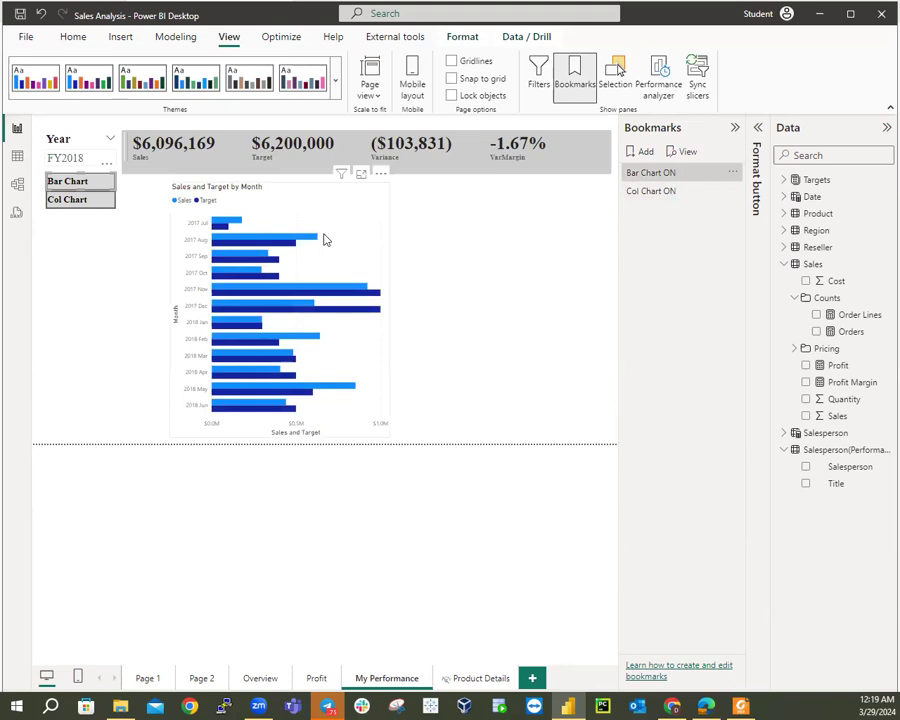
pyautogui.moveTo(332, 222); pyautogui.dragTo(287, 221)
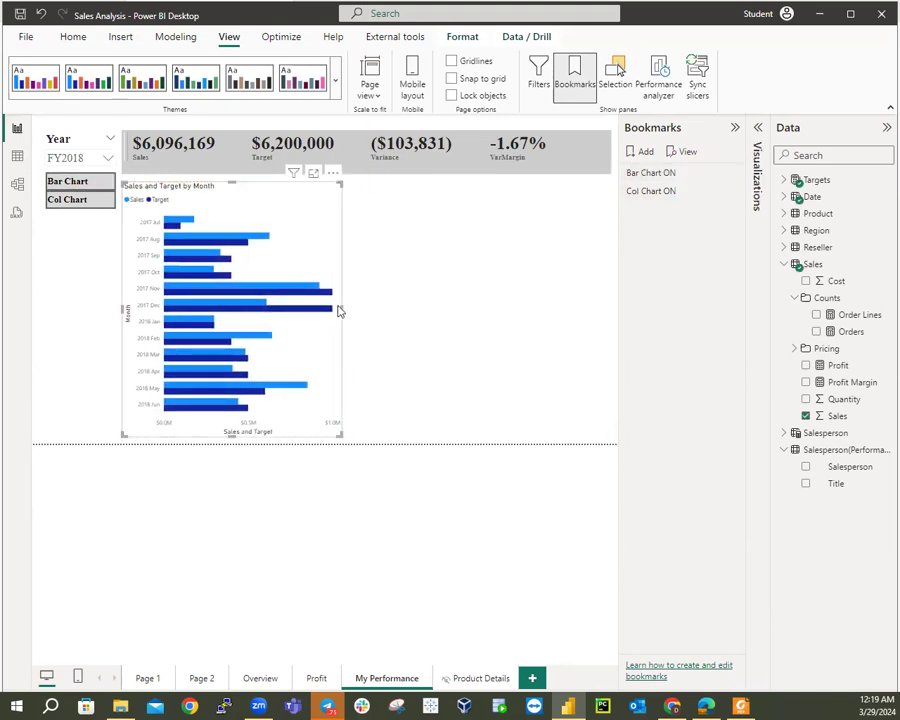
pyautogui.moveTo(340, 310); pyautogui.dragTo(480, 313)
pyautogui.moveTo(540, 316); pyautogui.dragTo(611, 308)
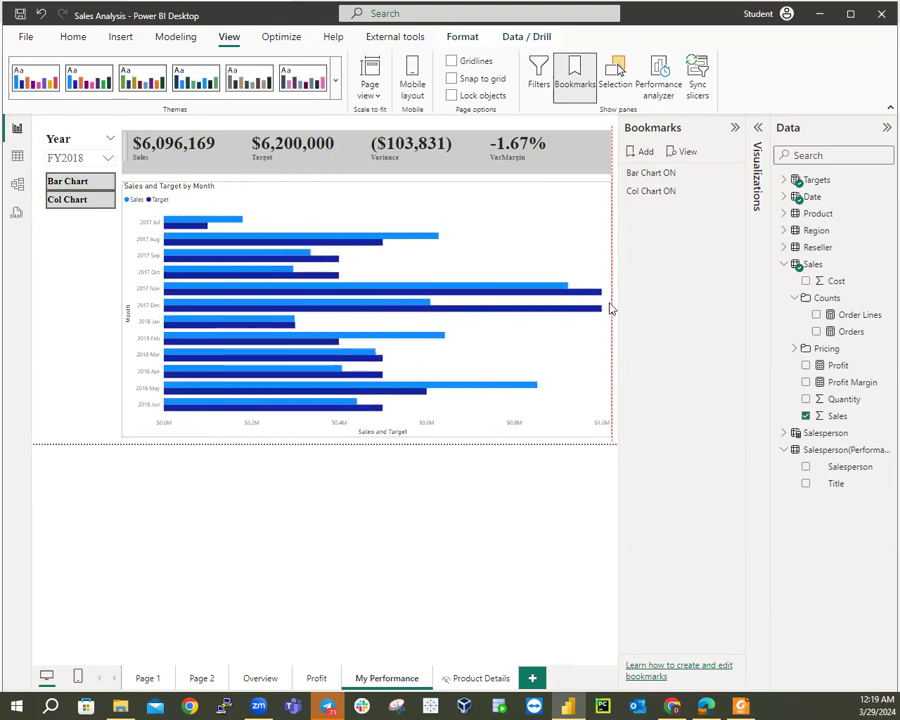
# Apply the Col Chart ON bookmark, widen the column chart to the KPI card's full width and clear its data point highlight.
pyautogui.click(647, 191)
pyautogui.click(426, 337)
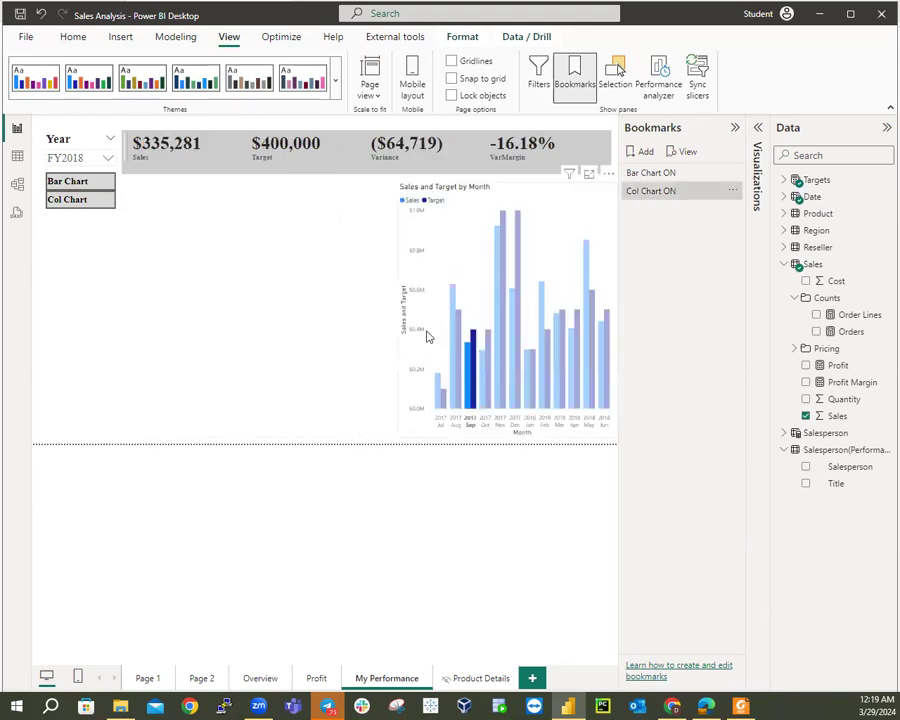
pyautogui.moveTo(486, 333)
pyautogui.mouseDown()
pyautogui.moveTo(455, 335)
pyautogui.moveTo(491, 331)
pyautogui.mouseUp()
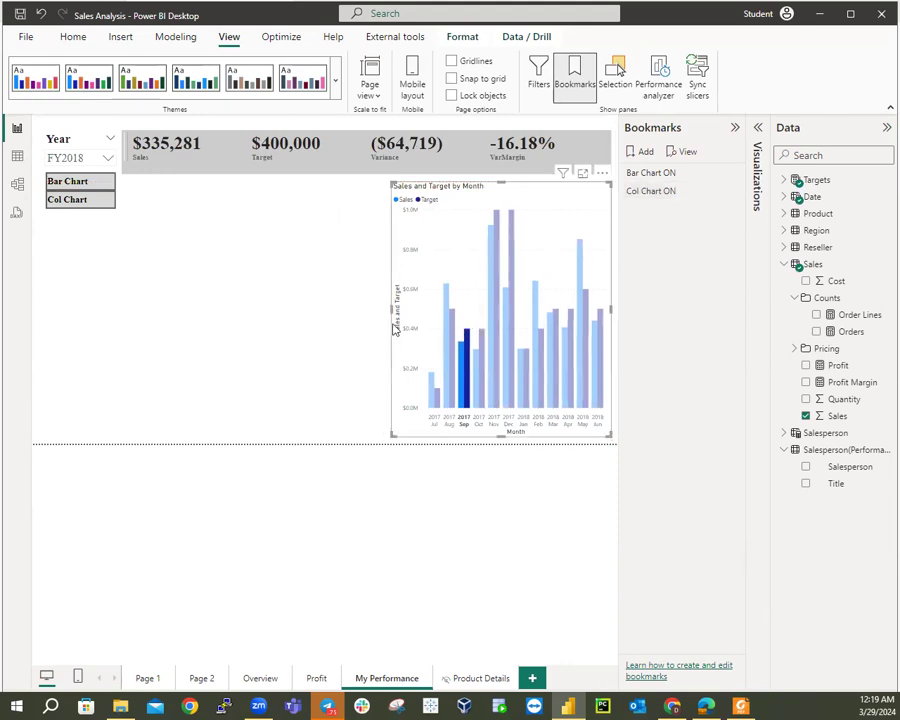
pyautogui.moveTo(392, 305); pyautogui.dragTo(123, 311)
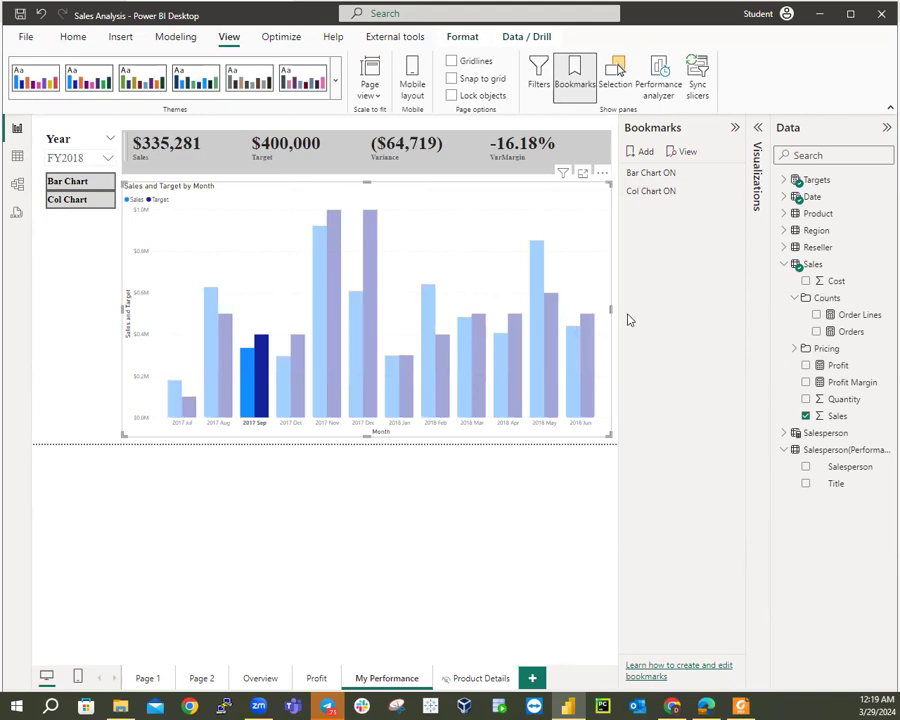
pyautogui.click(570, 273)
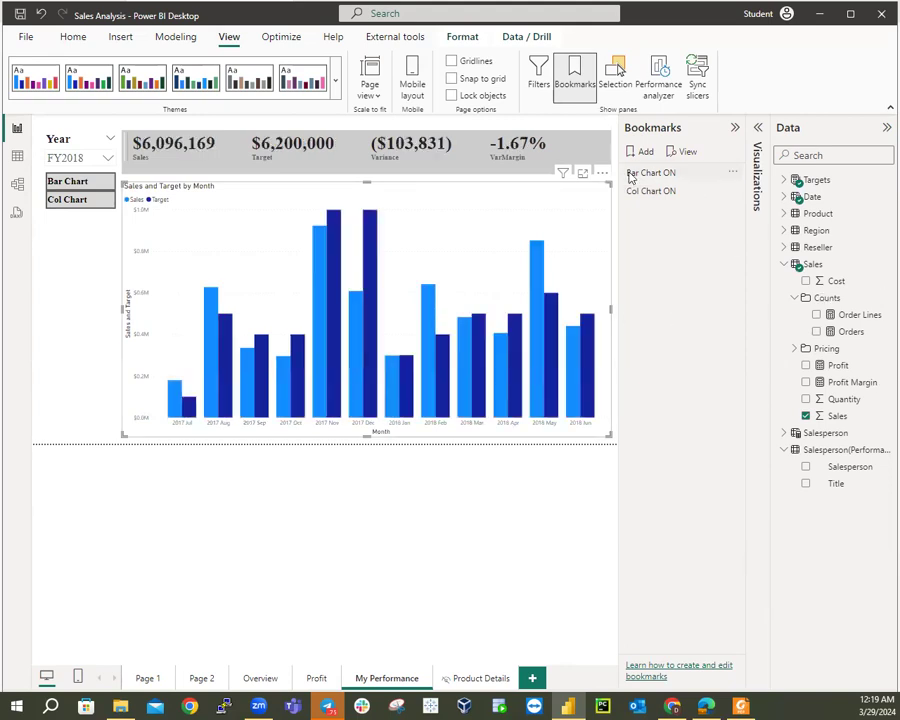
# Apply Bar Chart ON and Col Chart ON to check the resized charts, and close the bookmarks list.
pyautogui.click(632, 175)
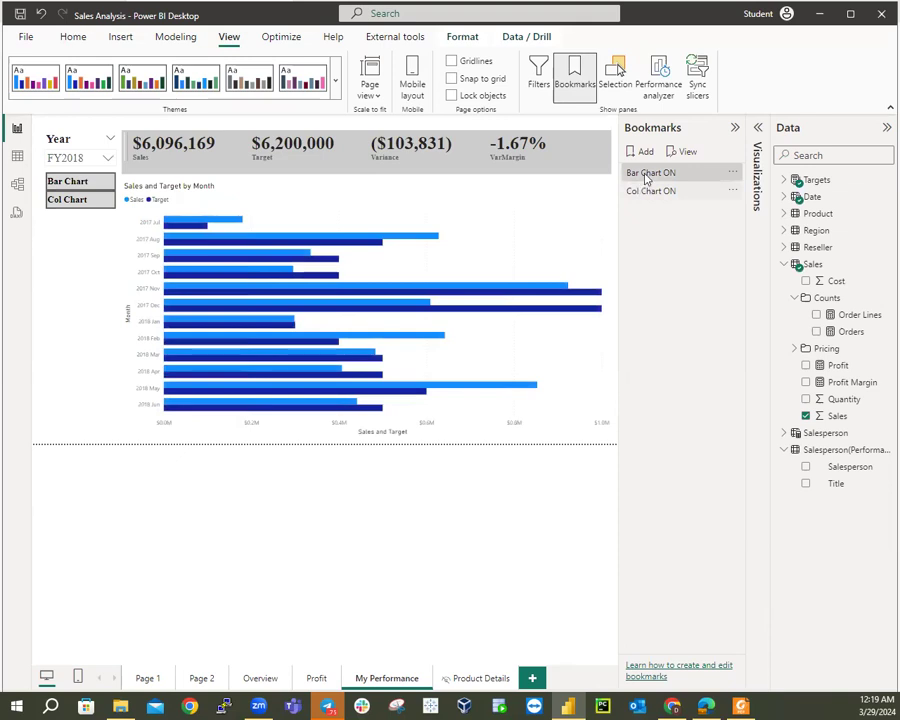
pyautogui.click(647, 191)
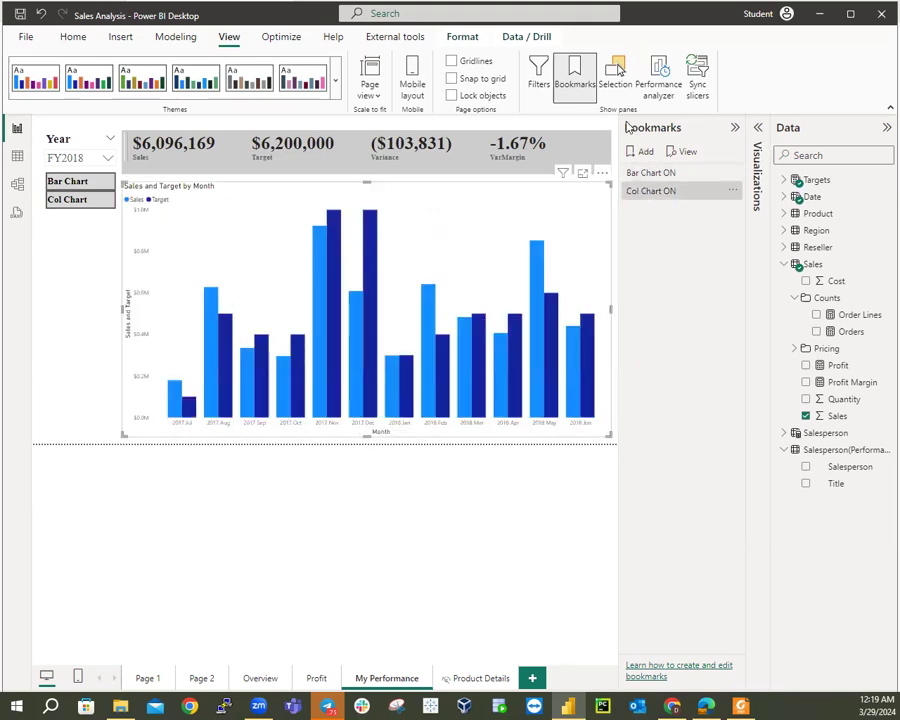
pyautogui.click(735, 127)
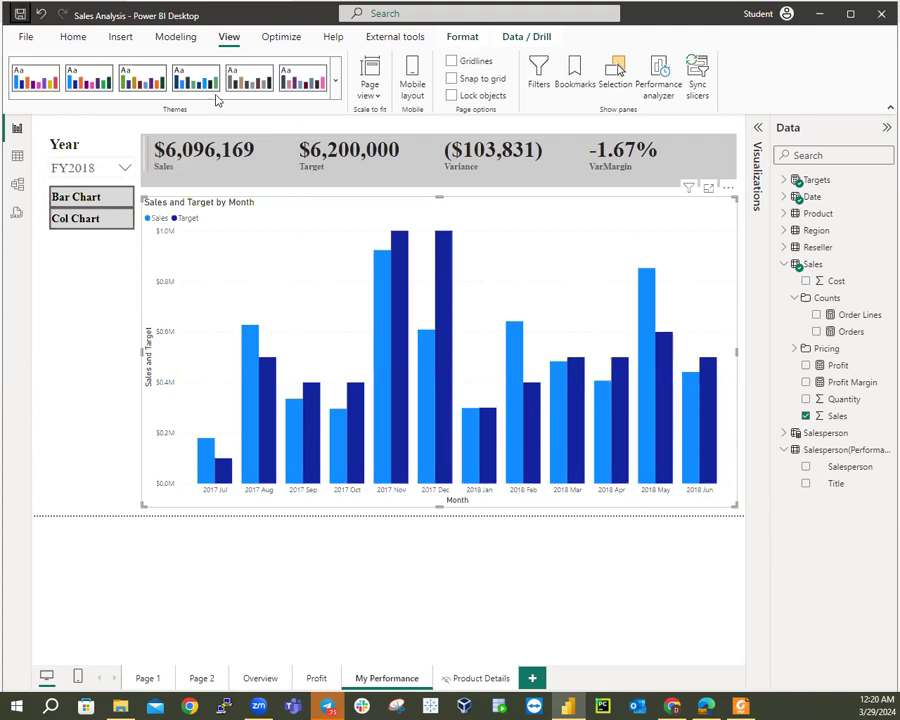
pyautogui.click(118, 199)
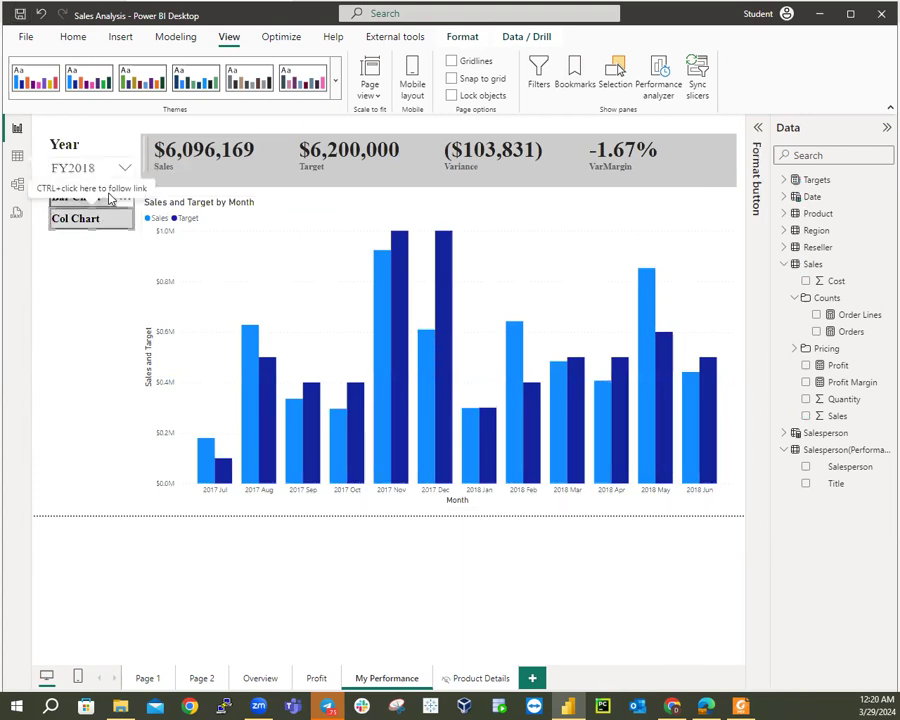
pyautogui.click(428, 218)
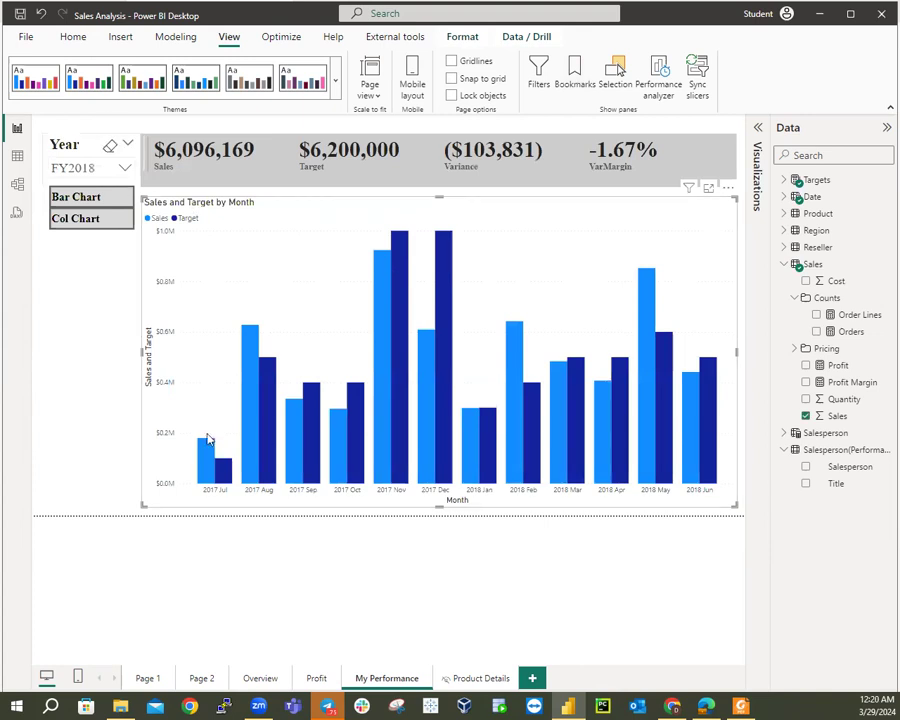
# Show the Overview page and publish the report to My workspace, replacing the existing Sales Analysis dataset.
pyautogui.click(260, 678)
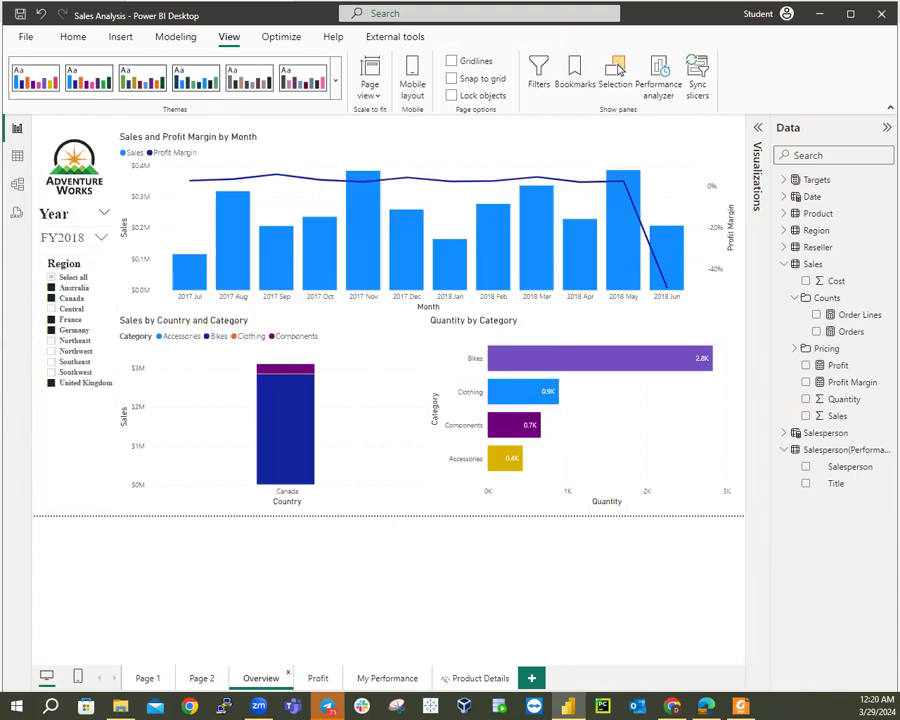
pyautogui.click(55, 35)
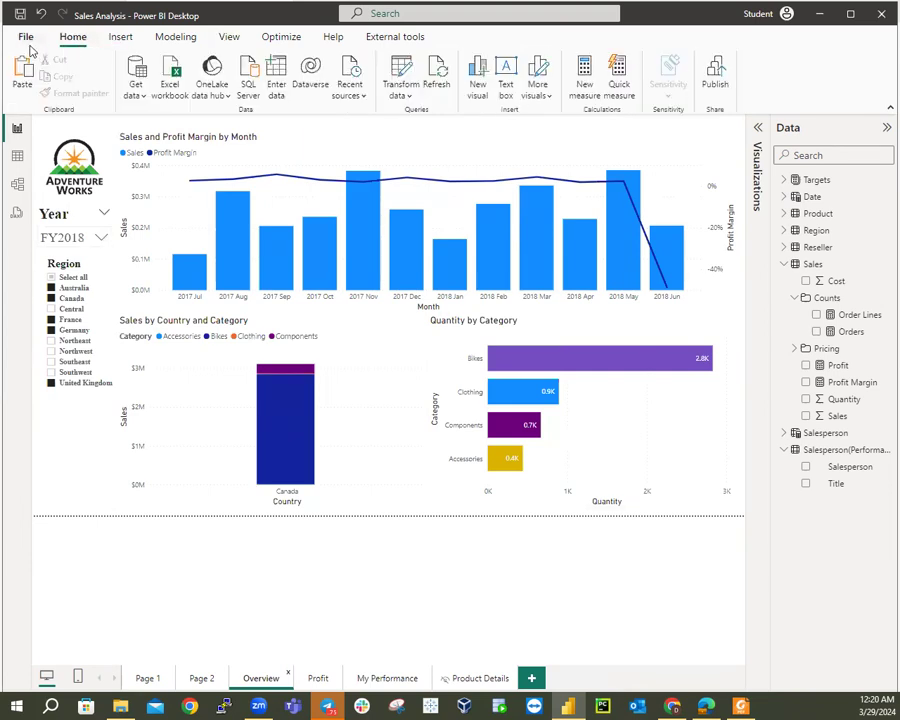
pyautogui.click(716, 80)
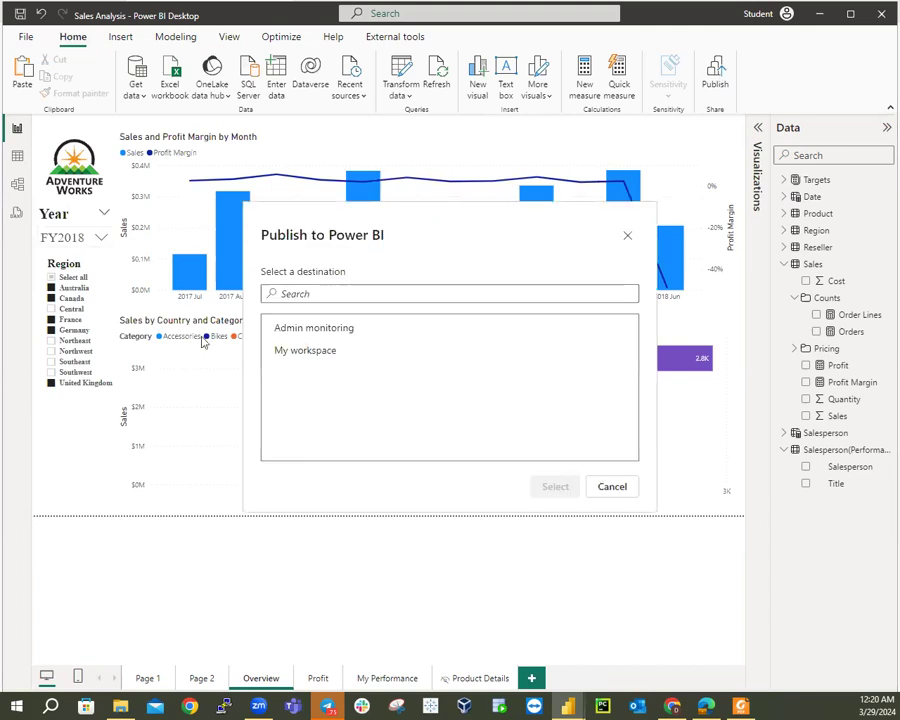
pyautogui.click(316, 352)
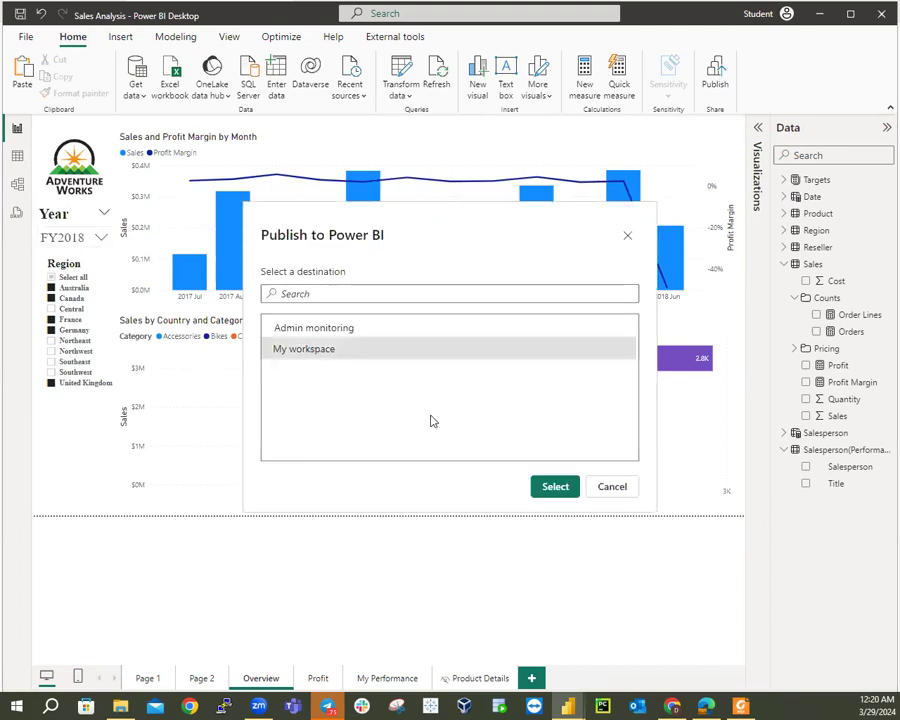
pyautogui.click(554, 487)
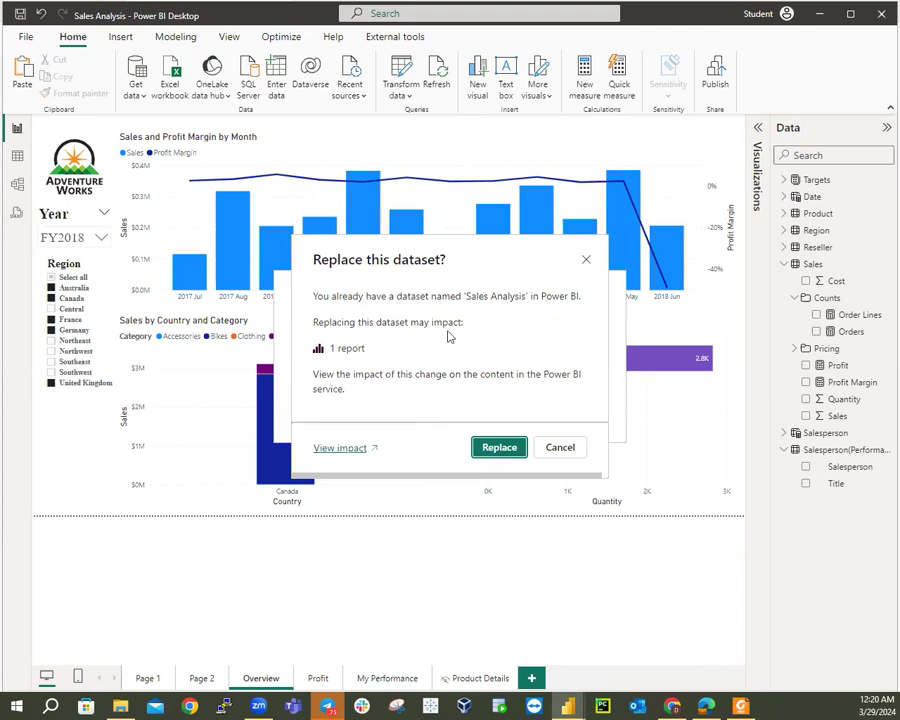
pyautogui.click(500, 448)
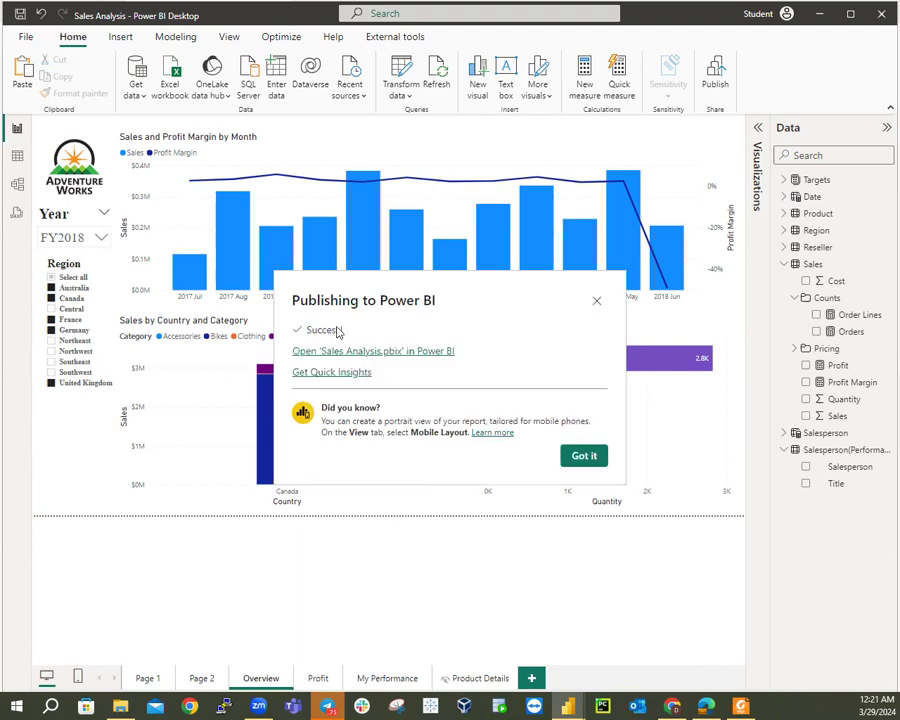
pyautogui.click(575, 455)
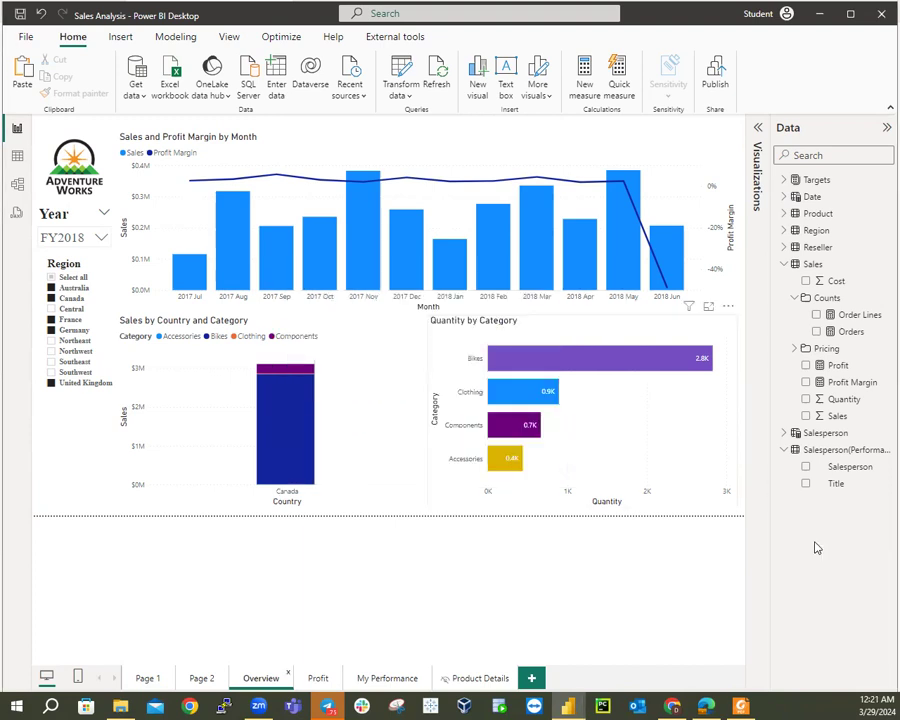
# Switch to the Power BI service in the browser, reload the Sales Analysis report and check its pages against Power BI Desktop's hidden Product Details page.
pyautogui.click(714, 706)
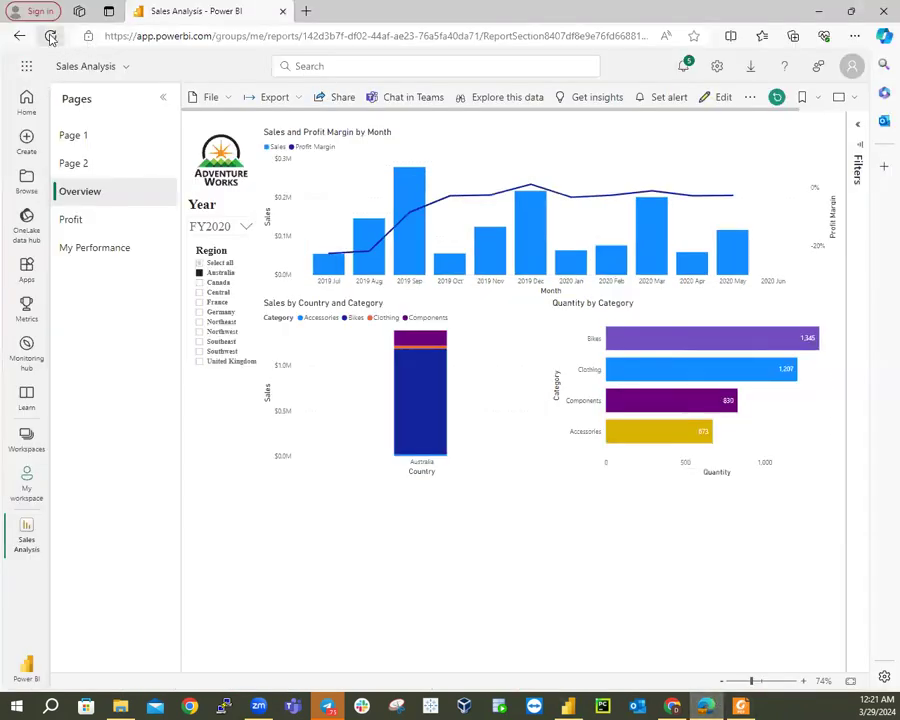
pyautogui.click(51, 38)
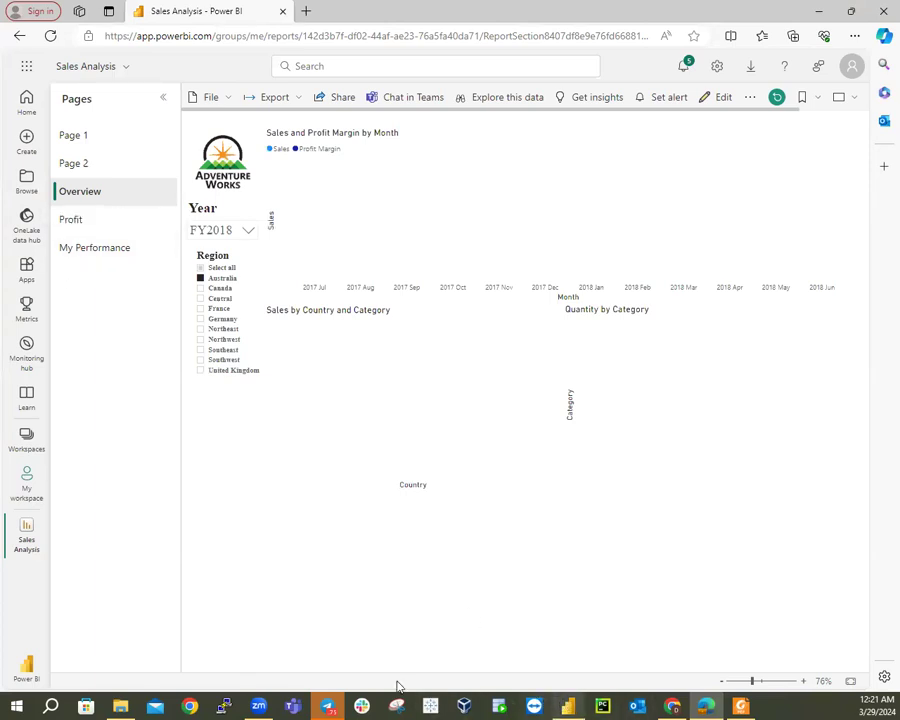
pyautogui.hotkey('alt', 'Tab')
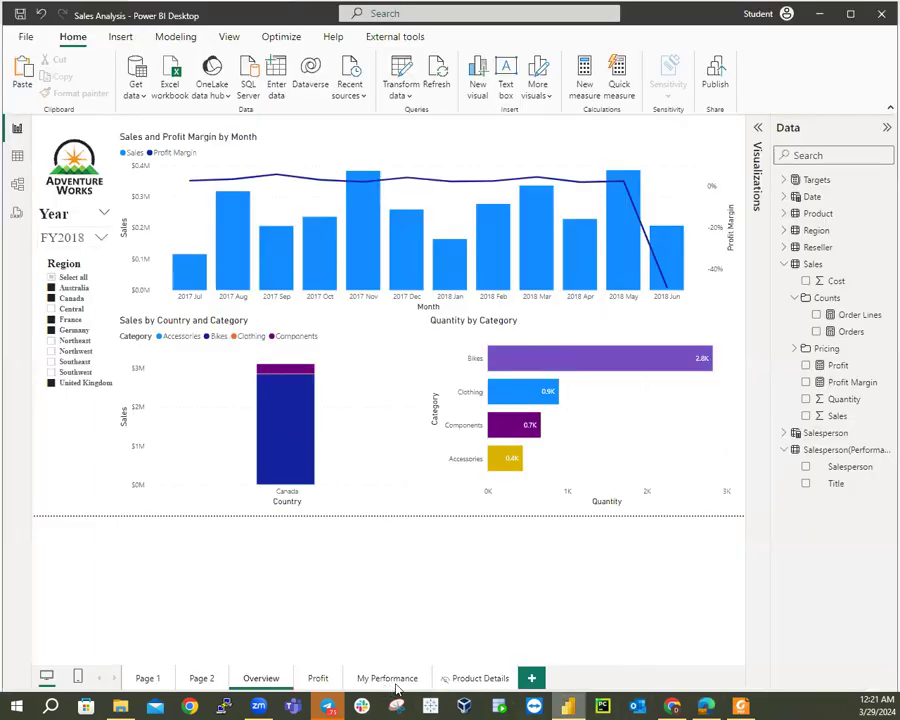
pyautogui.click(481, 680)
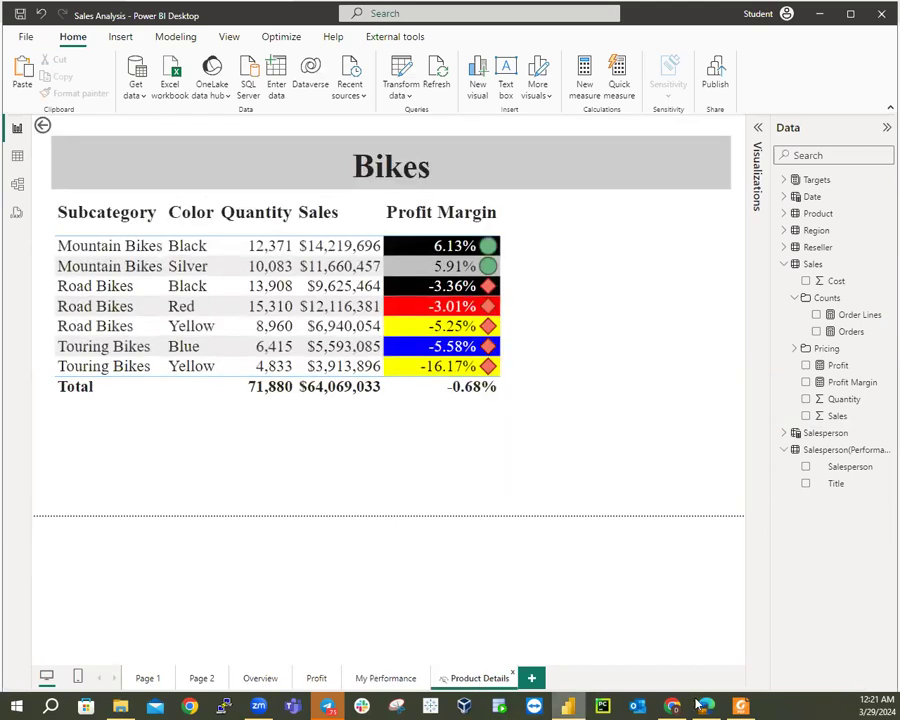
pyautogui.hotkey('alt', 'Tab')
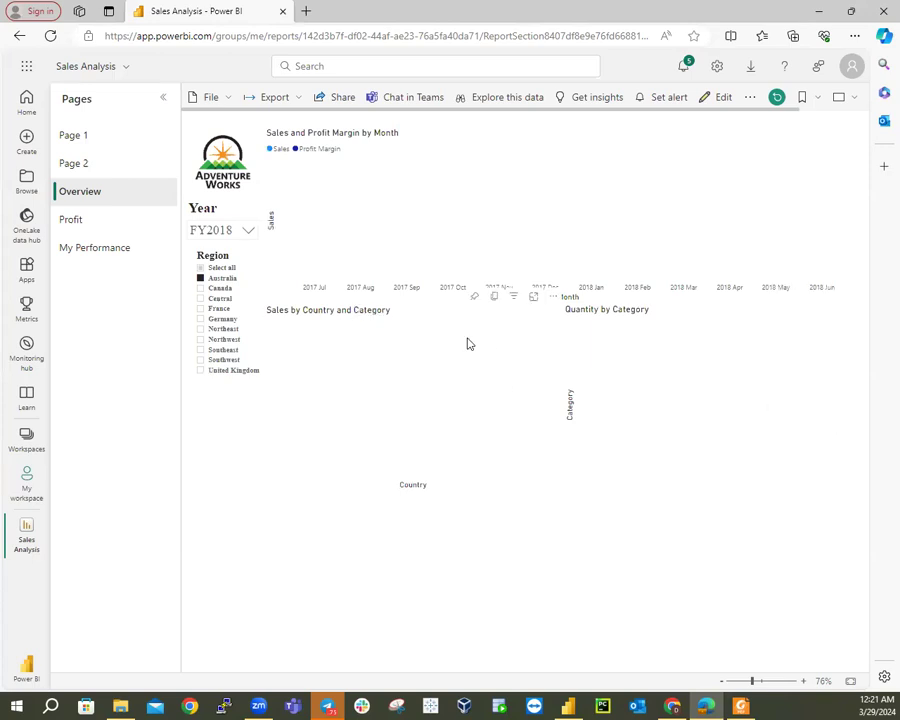
# Review the My Performance, Overview and Profit pages of the published report.
pyautogui.click(100, 247)
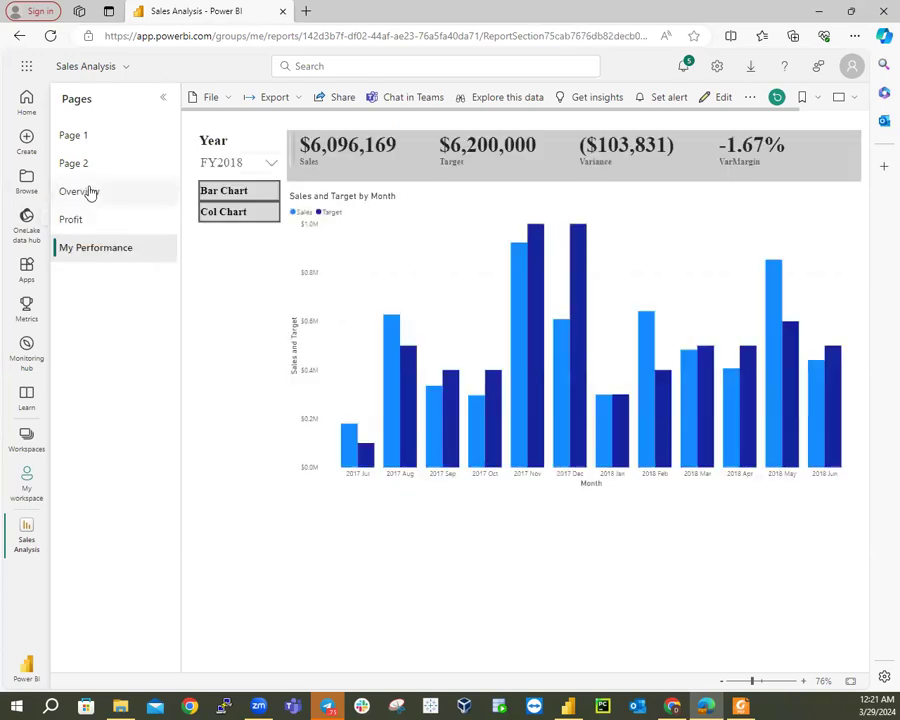
pyautogui.click(88, 191)
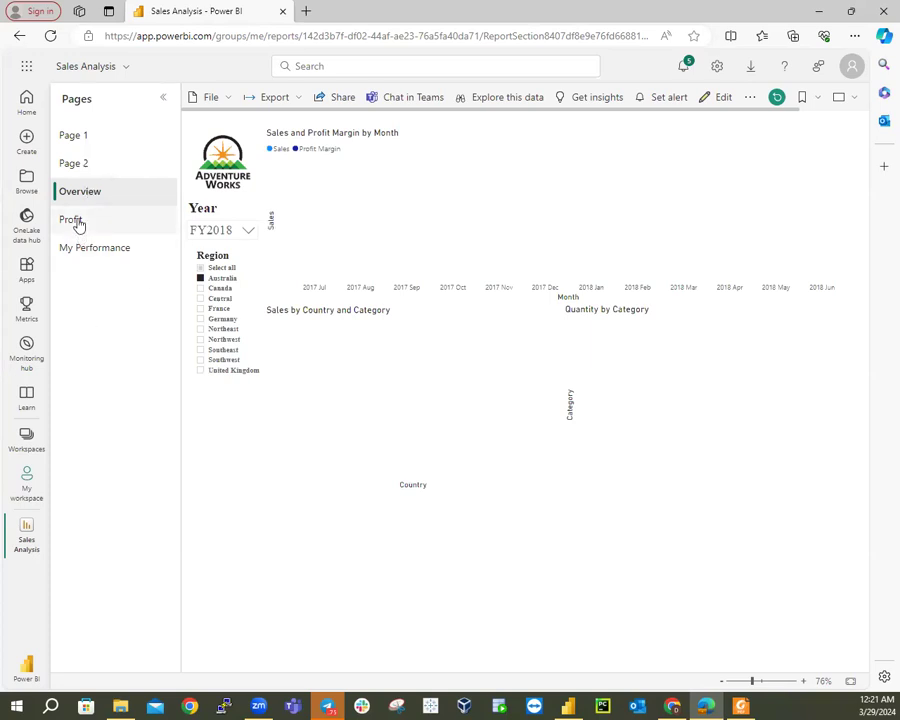
pyautogui.click(78, 224)
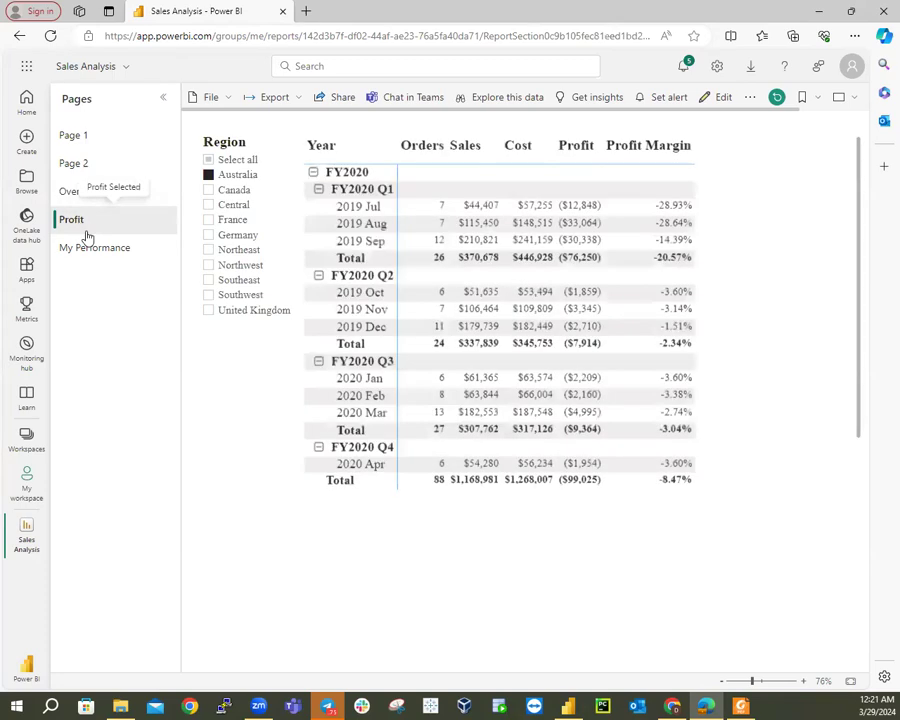
pyautogui.click(90, 252)
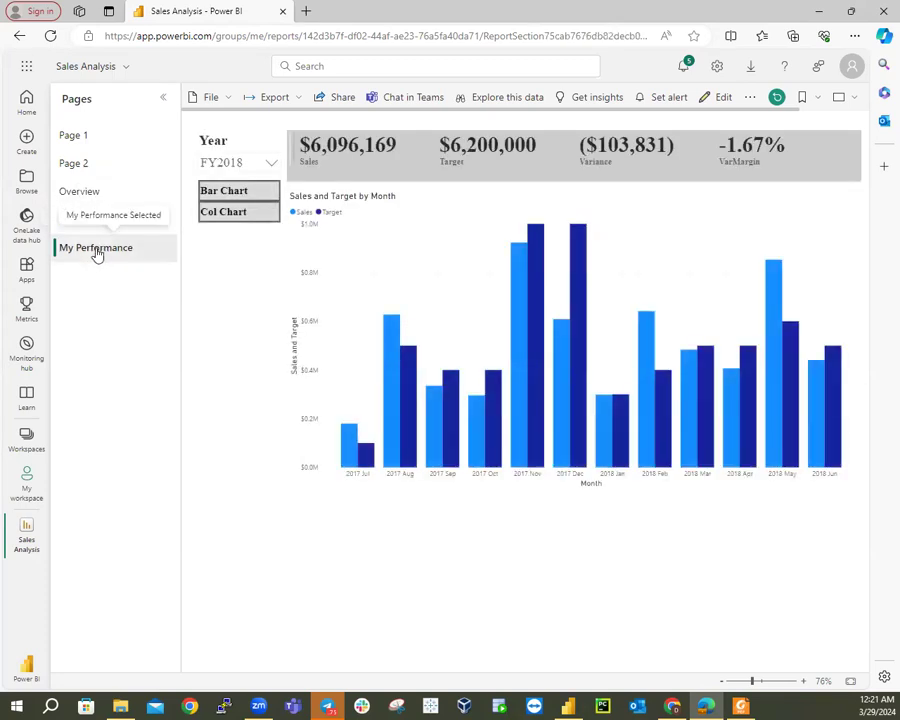
# On the published Overview page, set the Year slicer to FY2020 and clear all Region selections.
pyautogui.click(92, 194)
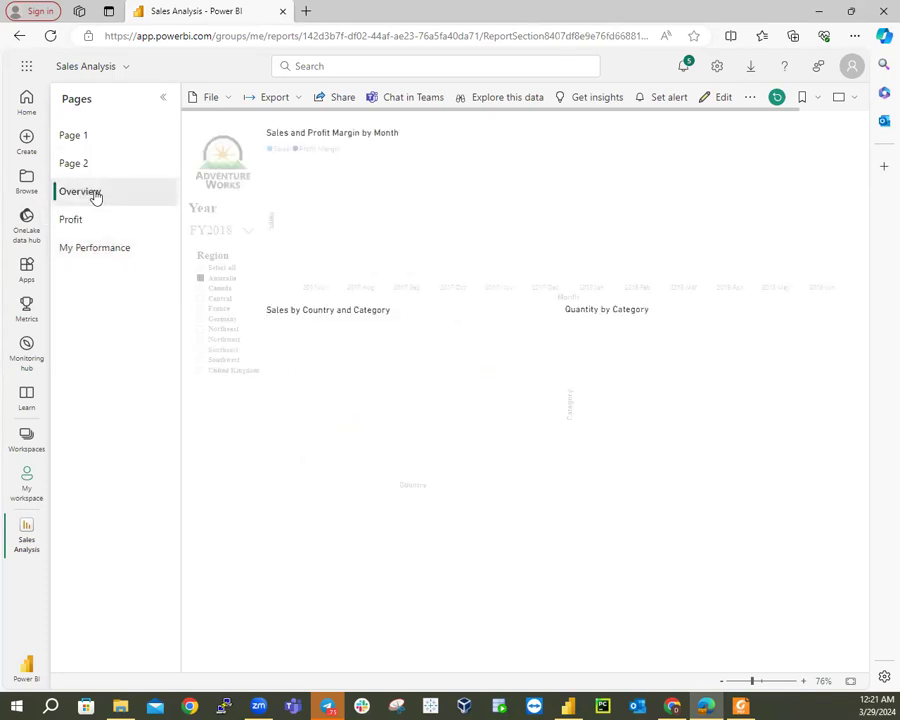
pyautogui.click(248, 234)
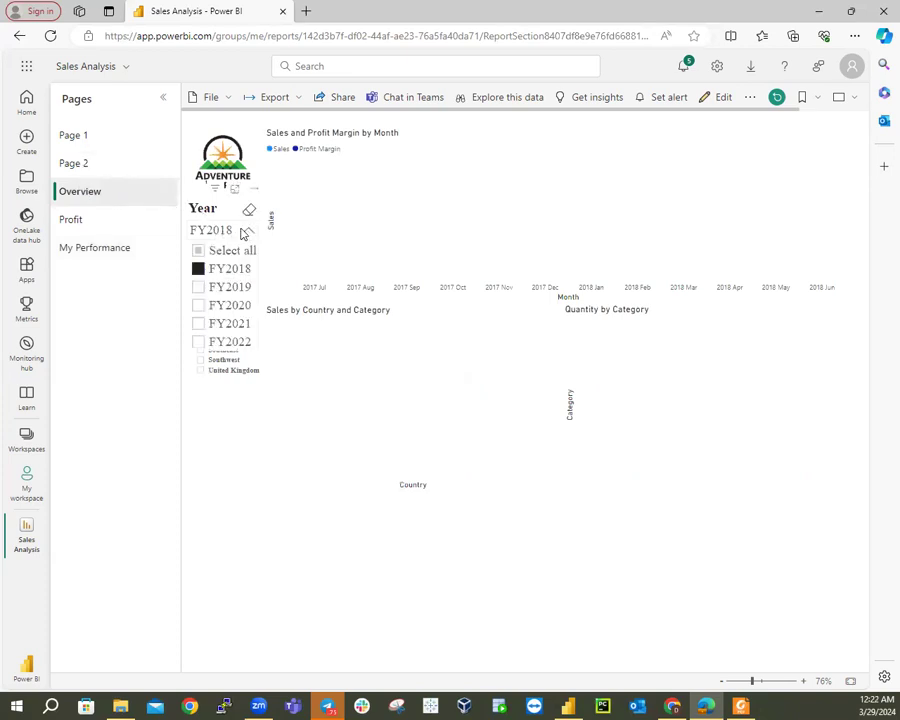
pyautogui.click(203, 306)
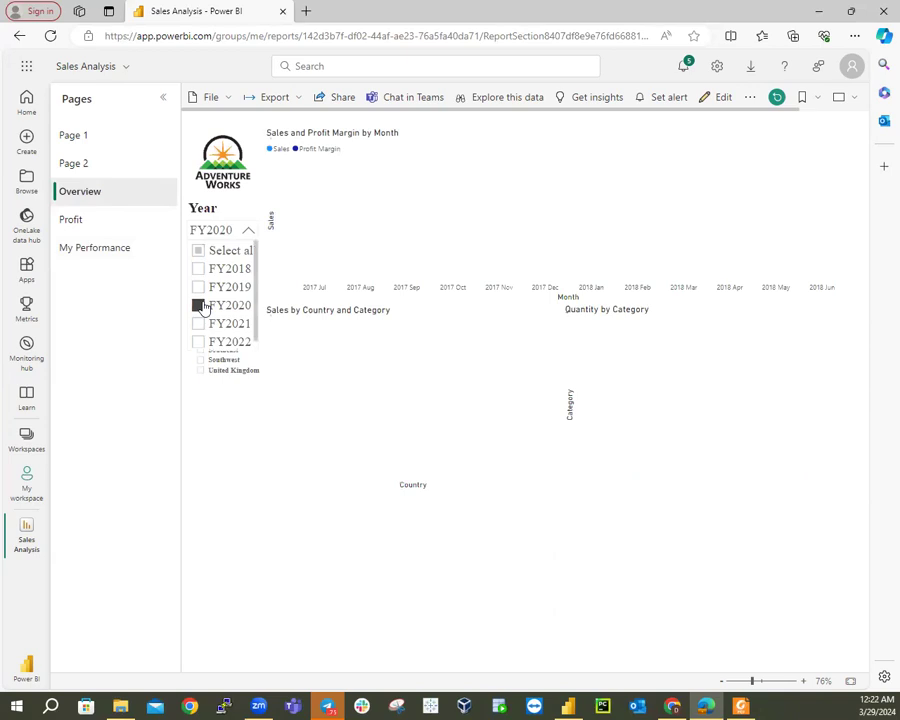
pyautogui.click(213, 234)
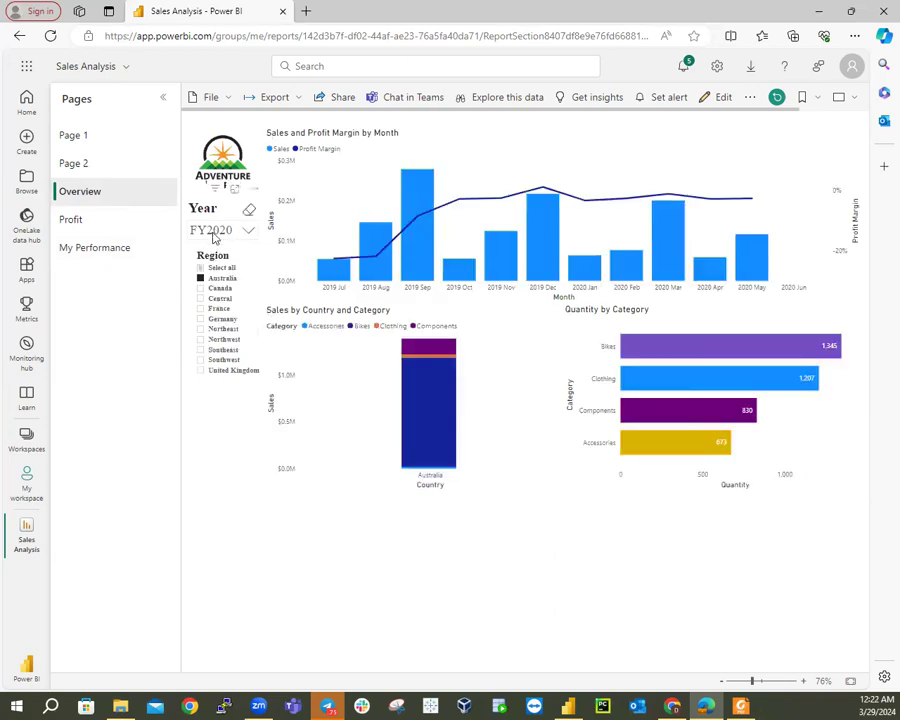
pyautogui.click(201, 270)
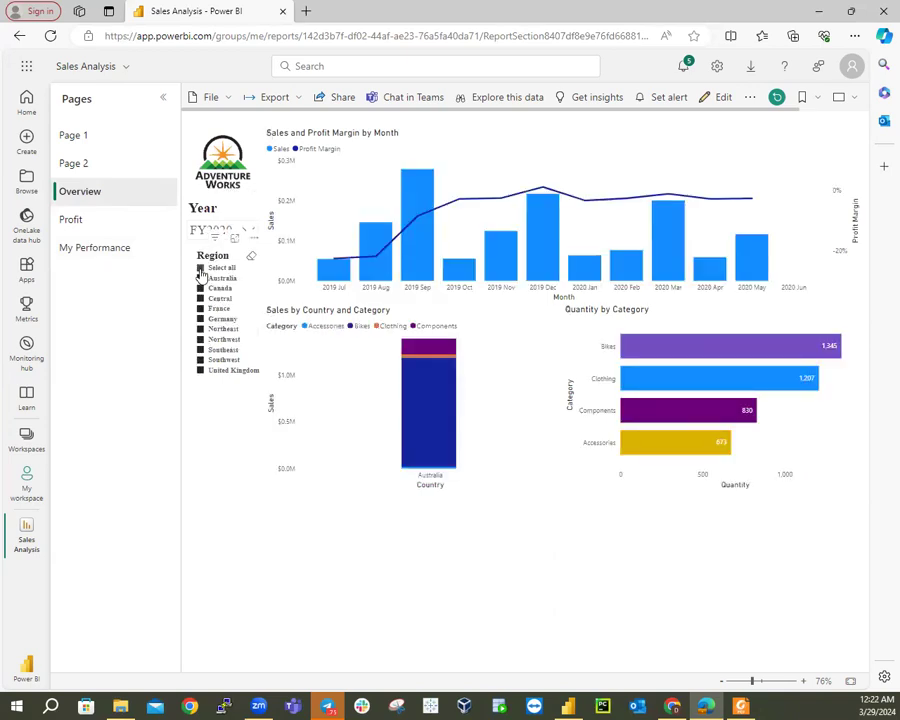
pyautogui.click(201, 271)
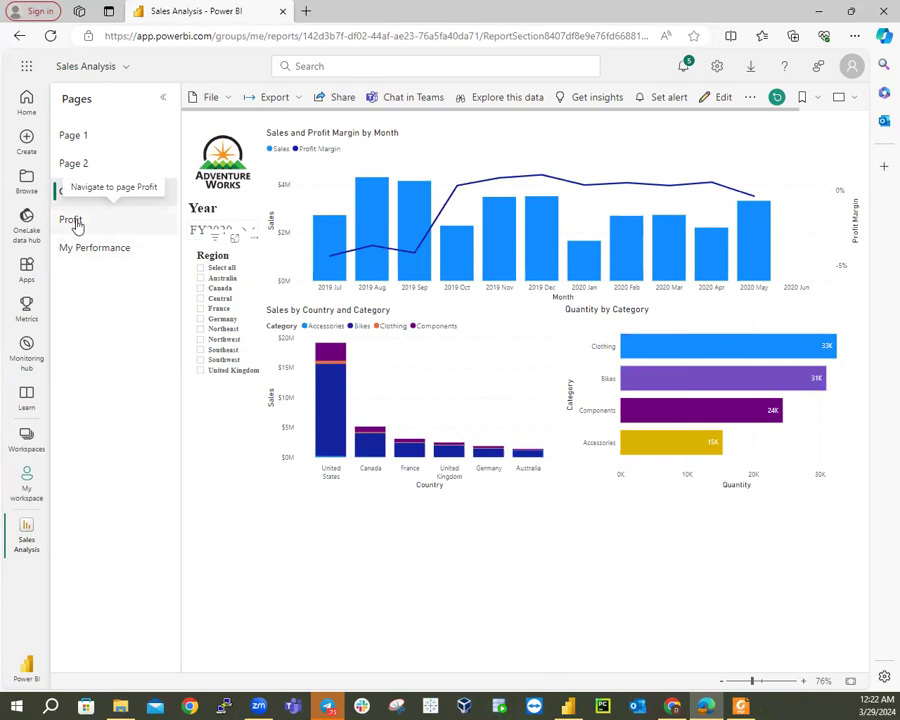
# View the My Performance page, return to Overview and filter Region to Central, Northeast, Northwest, Southeast and Southwest.
pyautogui.click(77, 249)
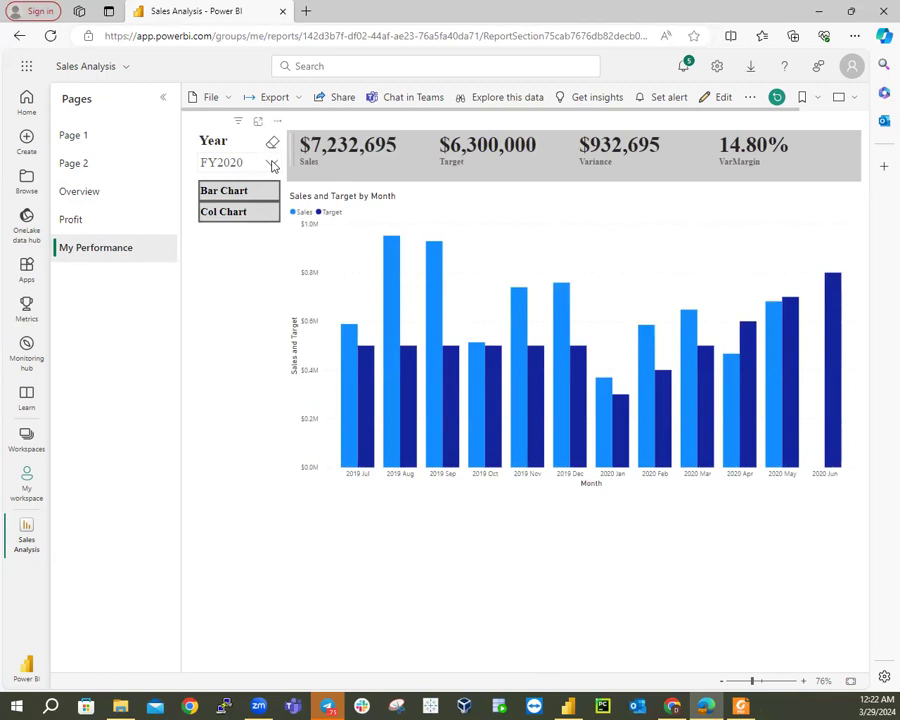
pyautogui.click(86, 194)
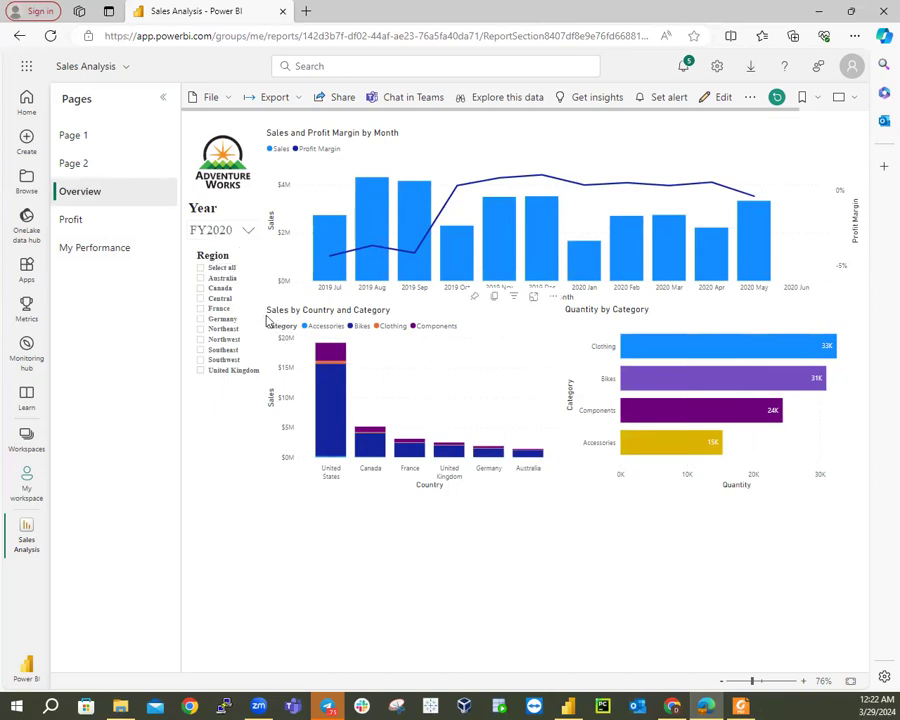
pyautogui.click(201, 299)
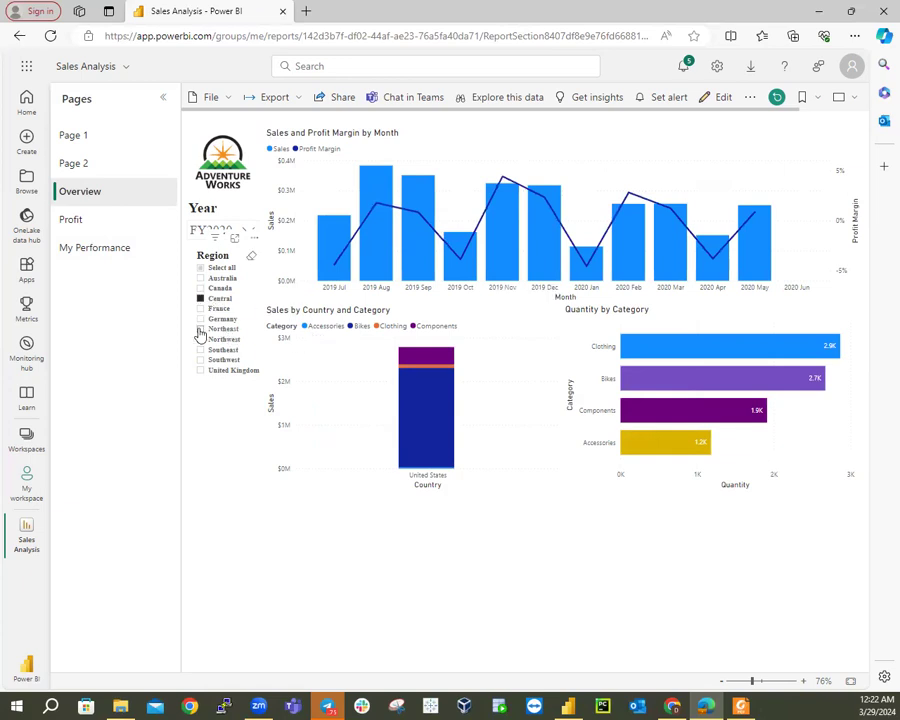
pyautogui.click(201, 329)
pyautogui.click(201, 339)
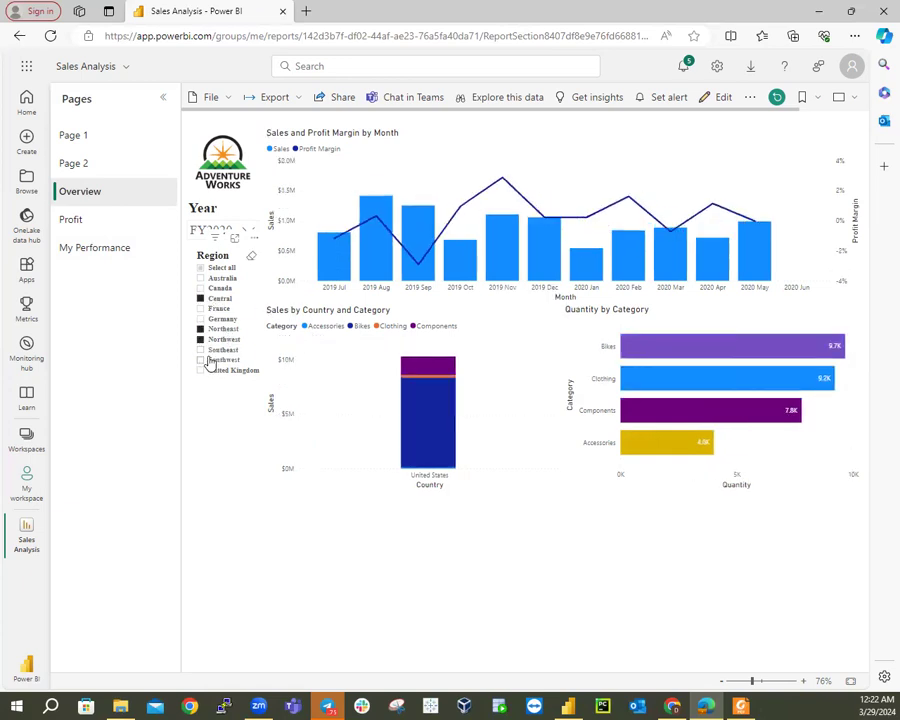
pyautogui.click(200, 350)
pyautogui.click(201, 361)
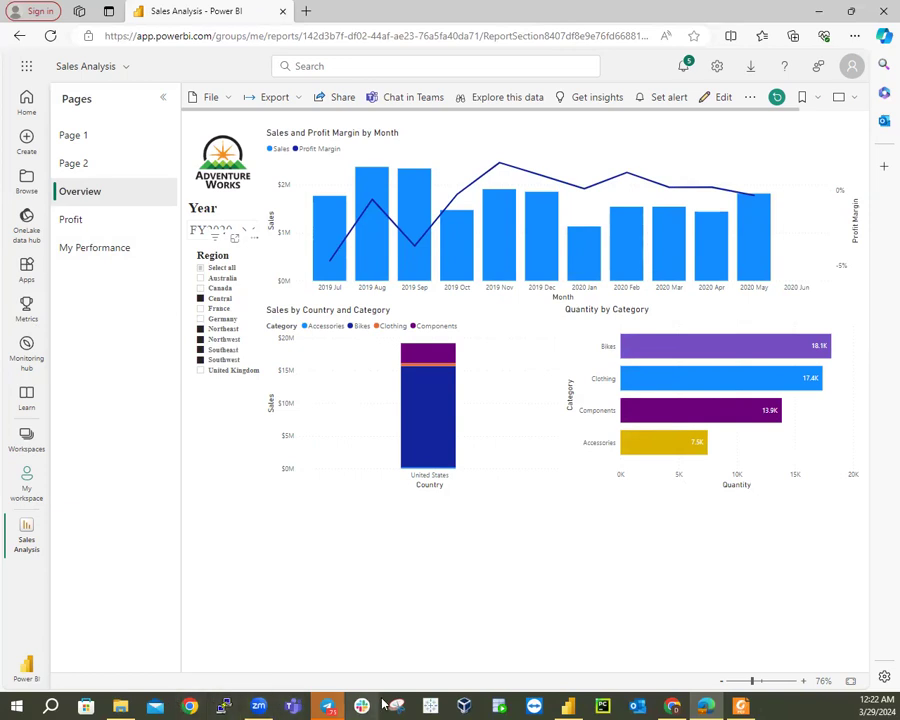
# Check the synced Region selection on the Profit page, return to Overview and clear all Region selections.
pyautogui.click(71, 225)
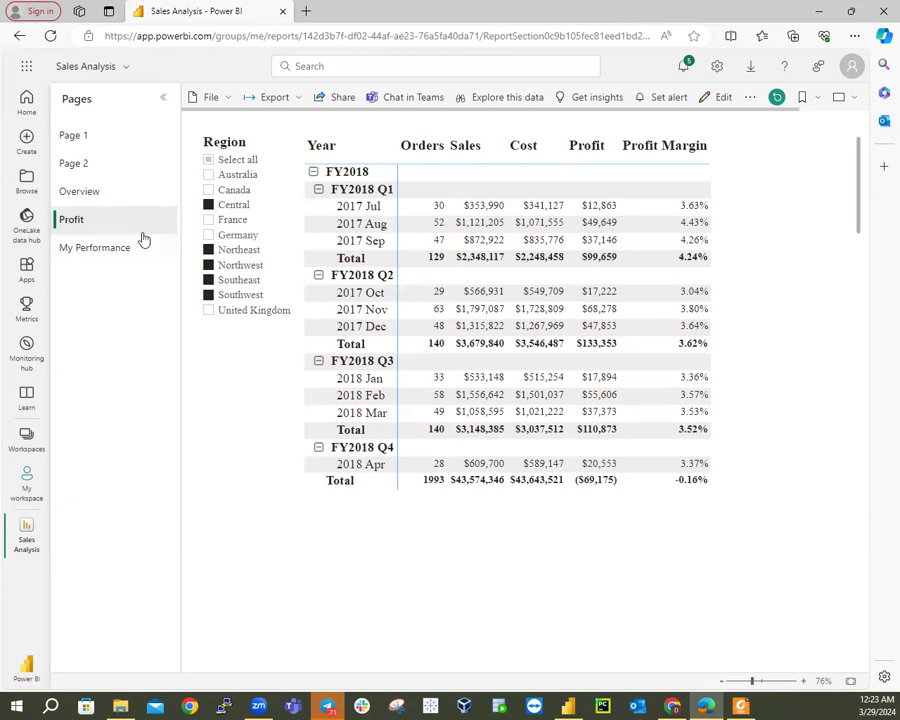
pyautogui.click(97, 198)
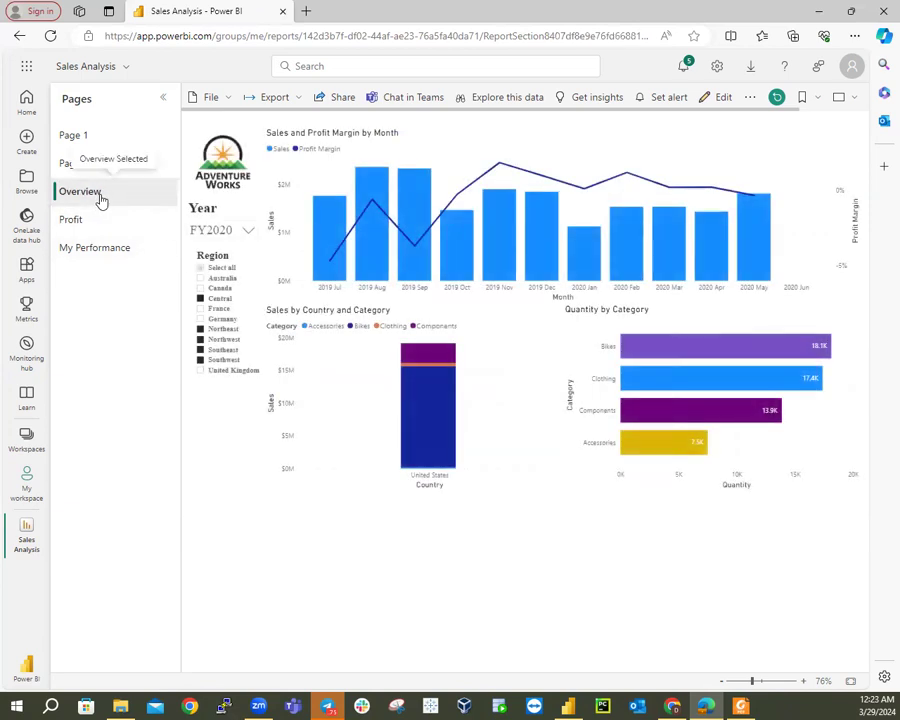
pyautogui.click(205, 270)
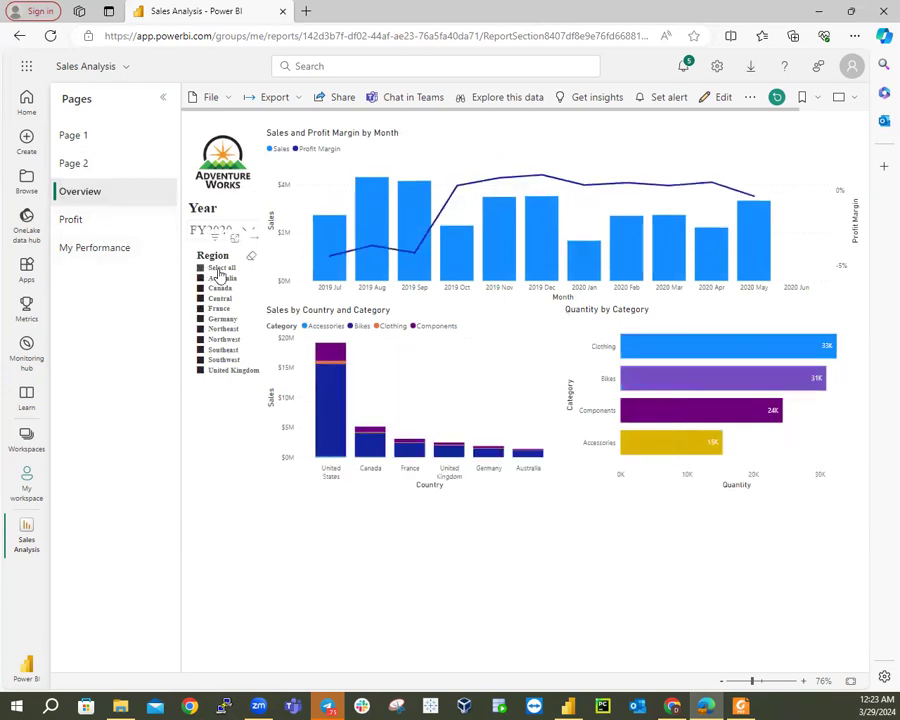
pyautogui.click(207, 272)
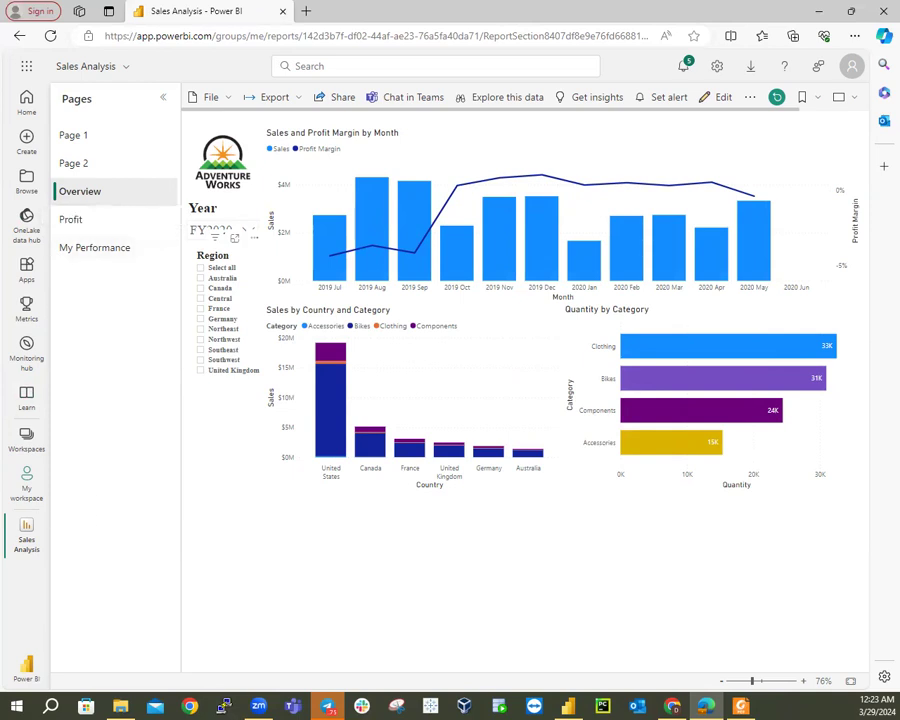
# Check Product Details in Power BI Desktop, return to the published Overview, drill through from Clothing to Product Details and go back.
pyautogui.click(567, 706)
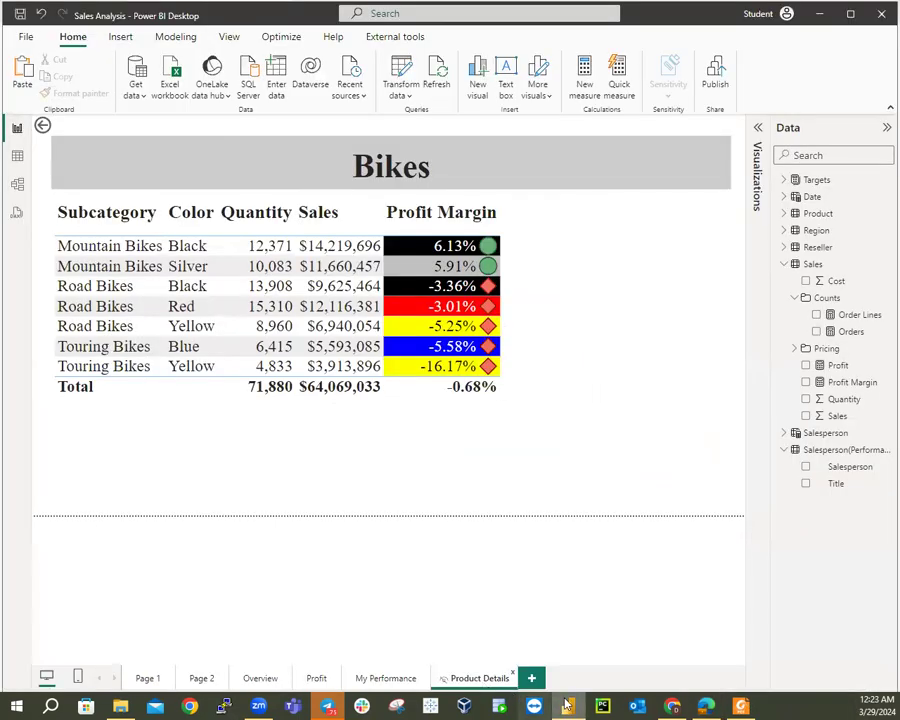
pyautogui.click(707, 706)
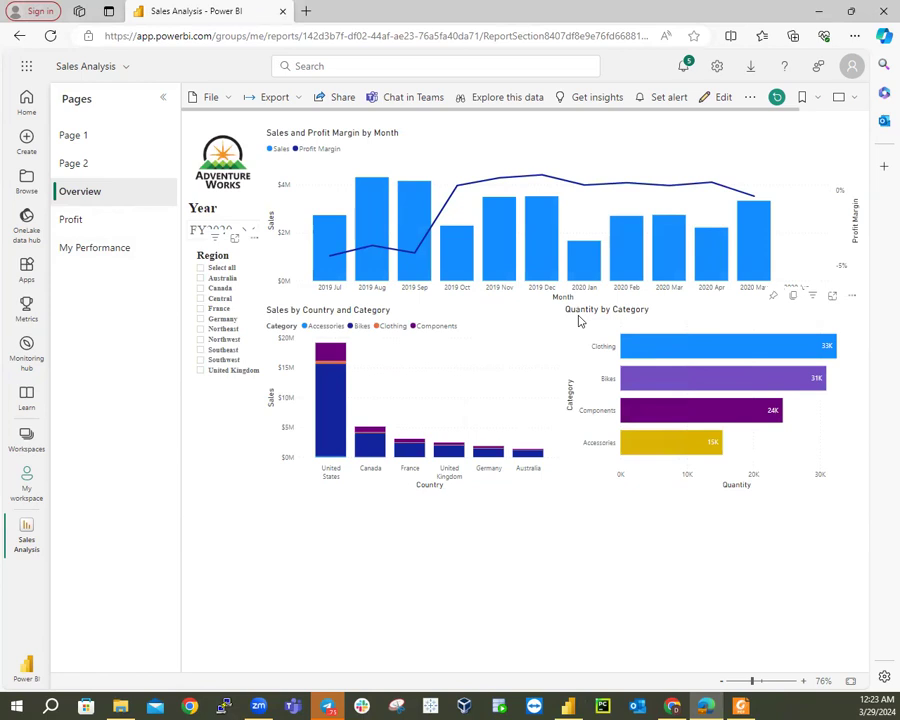
pyautogui.rightClick(660, 348)
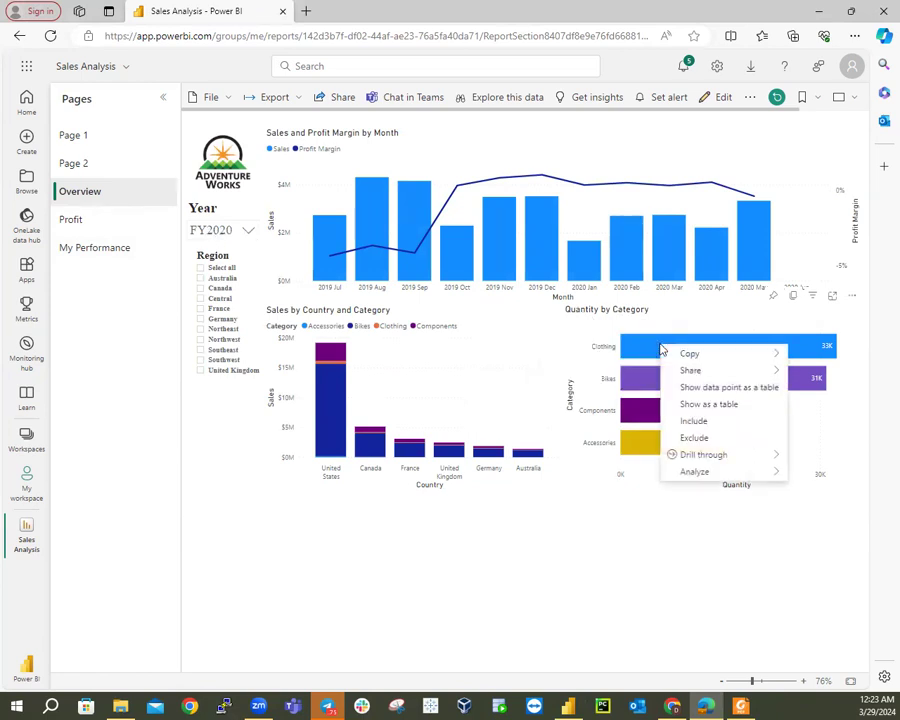
pyautogui.moveTo(706, 462)
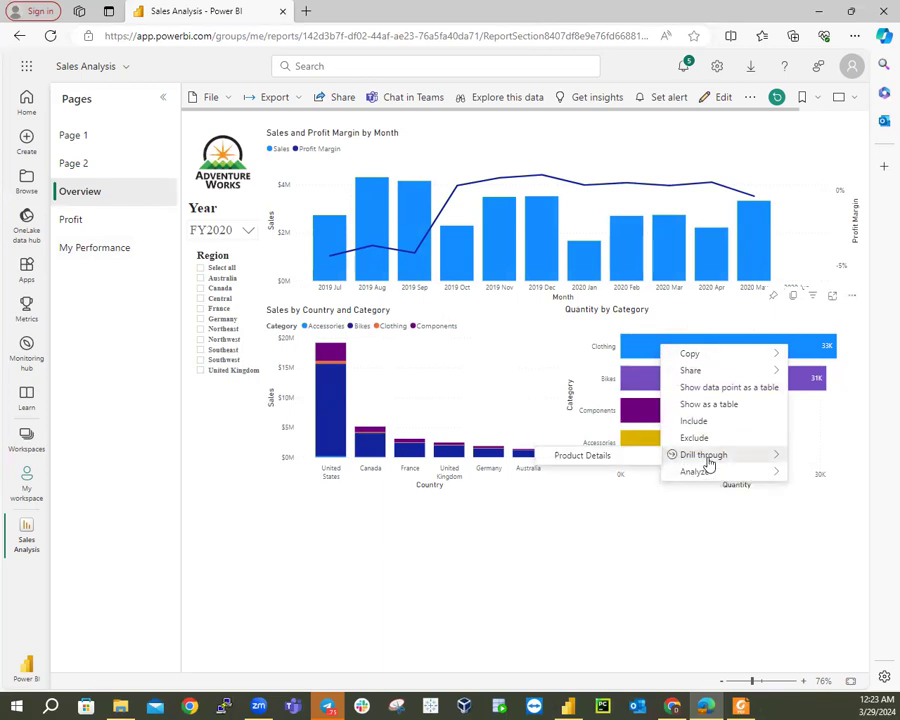
pyautogui.click(604, 458)
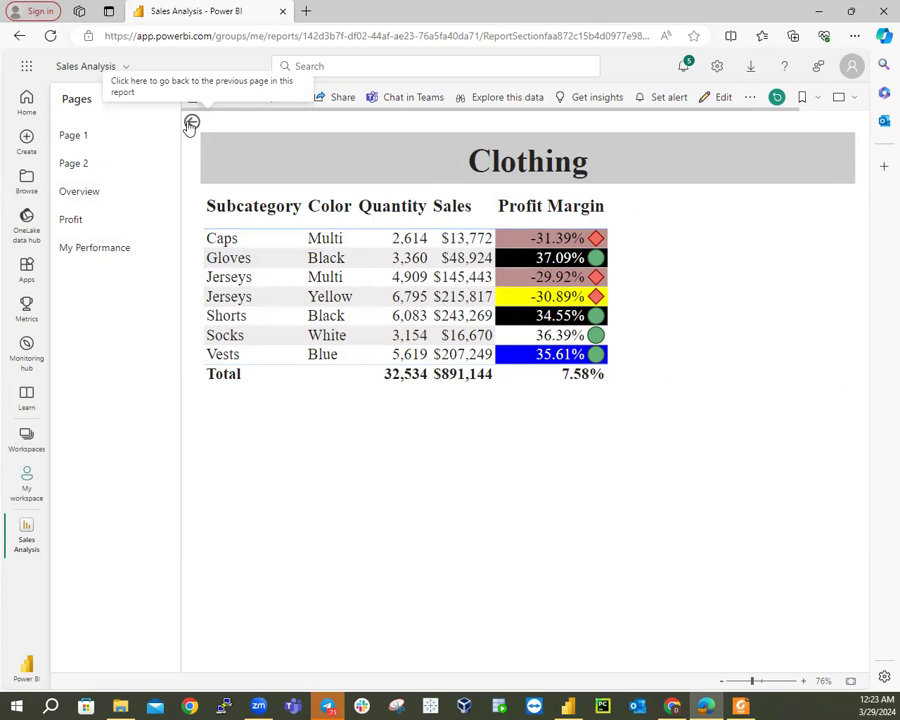
pyautogui.click(191, 124)
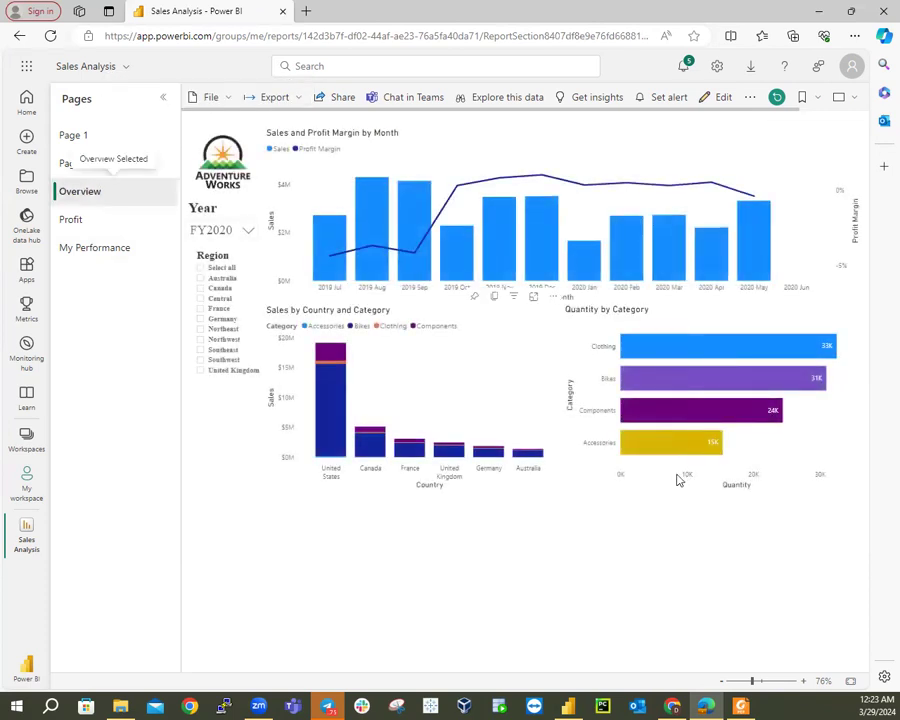
# Drill through from the Bikes bar of Quantity by Category to Product Details and return to Overview.
pyautogui.rightClick(731, 383)
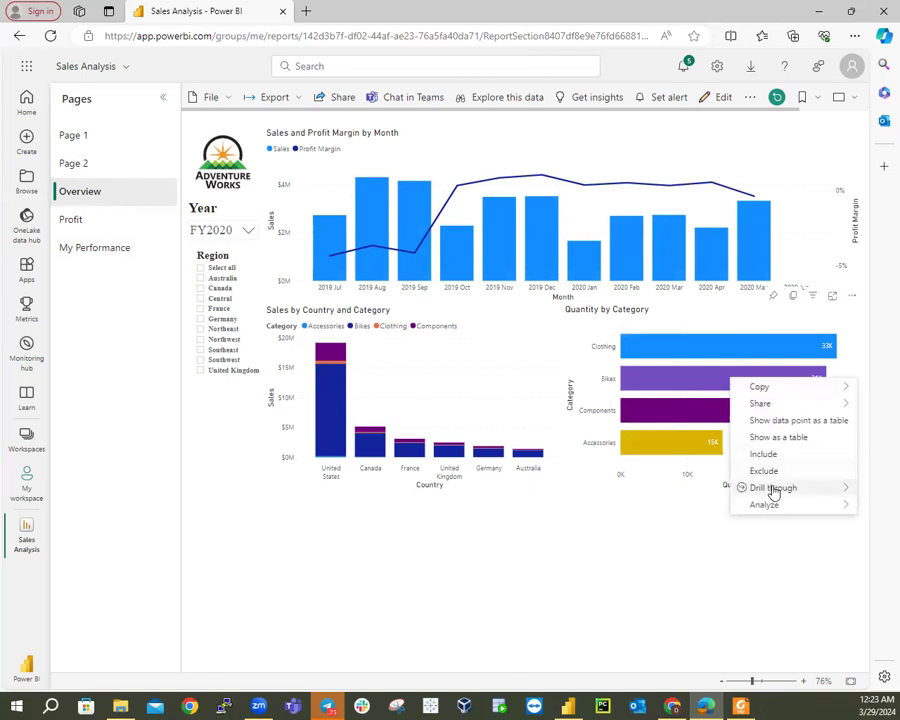
pyautogui.moveTo(773, 492)
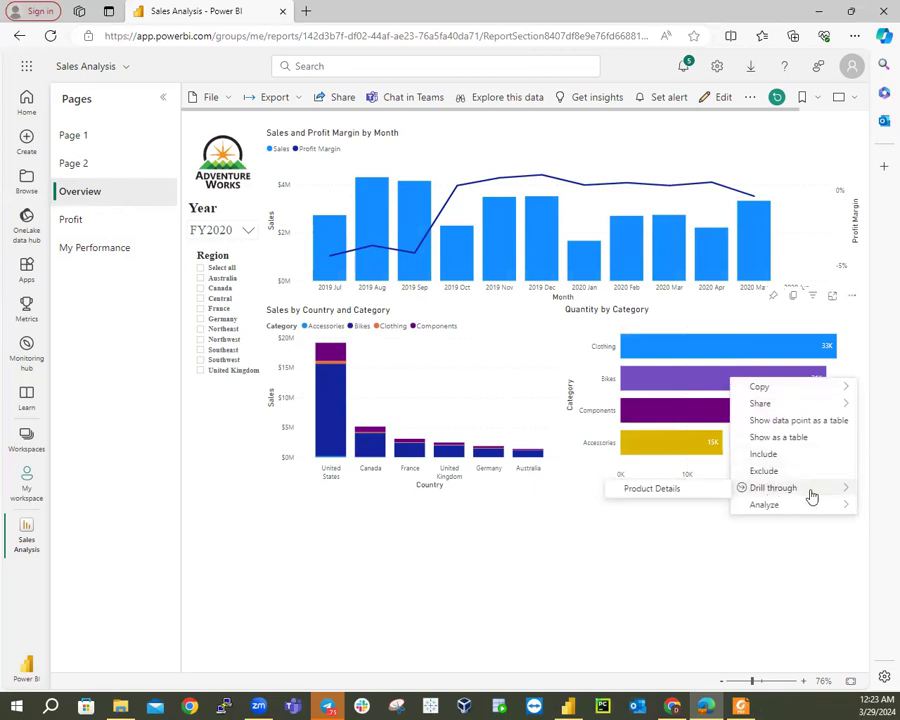
pyautogui.click(666, 489)
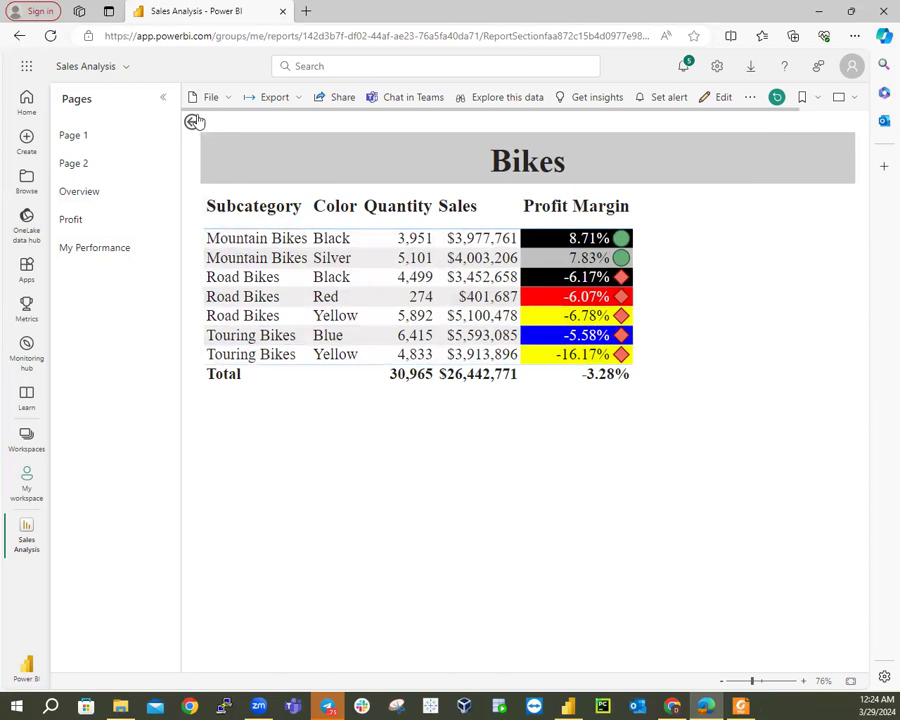
pyautogui.click(194, 121)
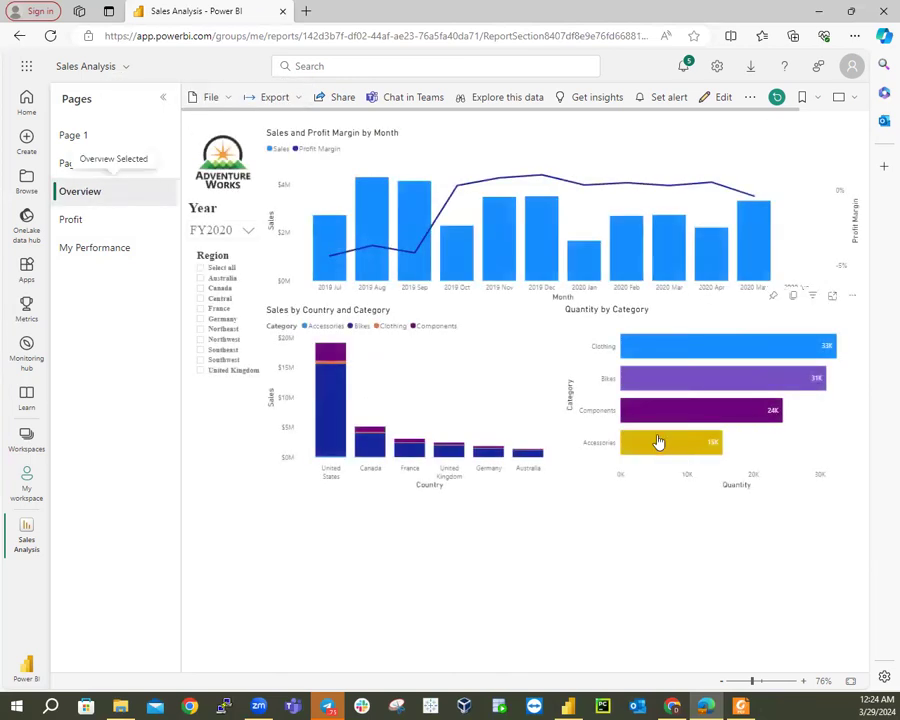
# Drill through from the Components bar of Quantity by Category to Product Details and return to Overview.
pyautogui.rightClick(672, 420)
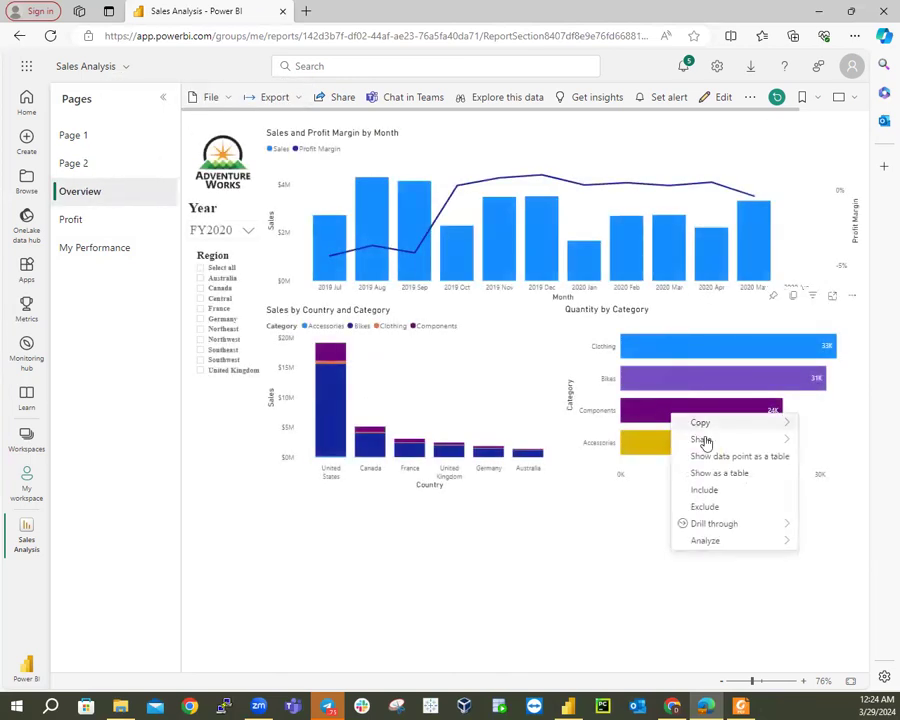
pyautogui.moveTo(714, 525)
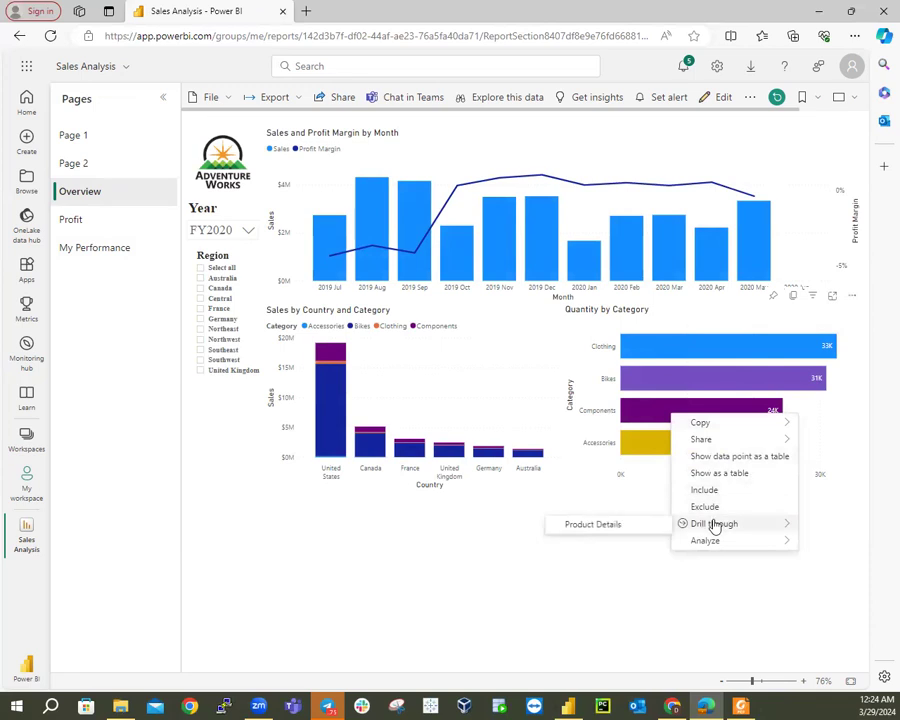
pyautogui.click(615, 525)
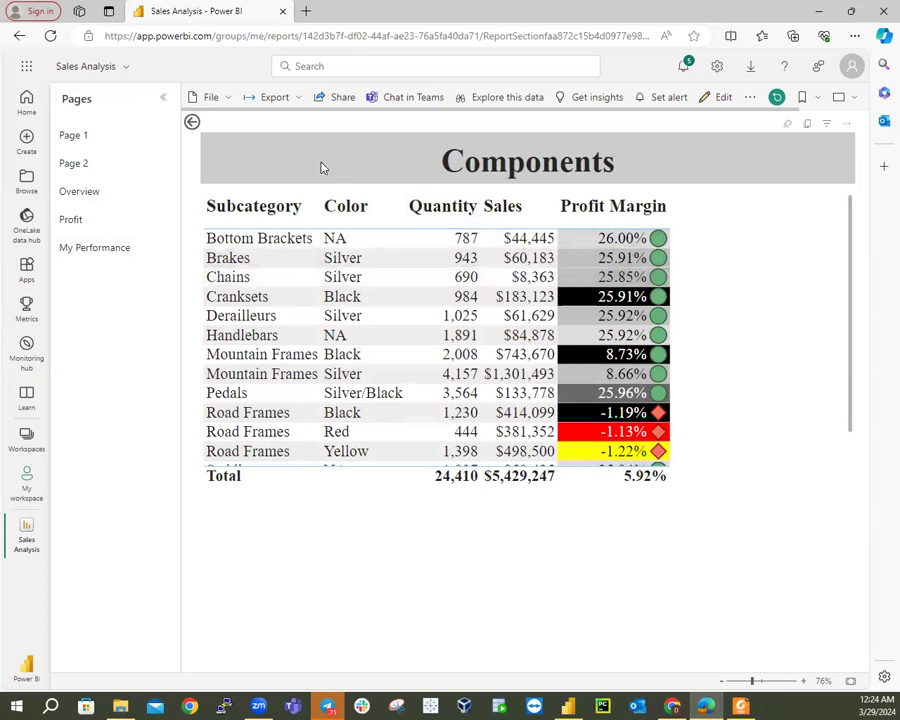
pyautogui.click(192, 124)
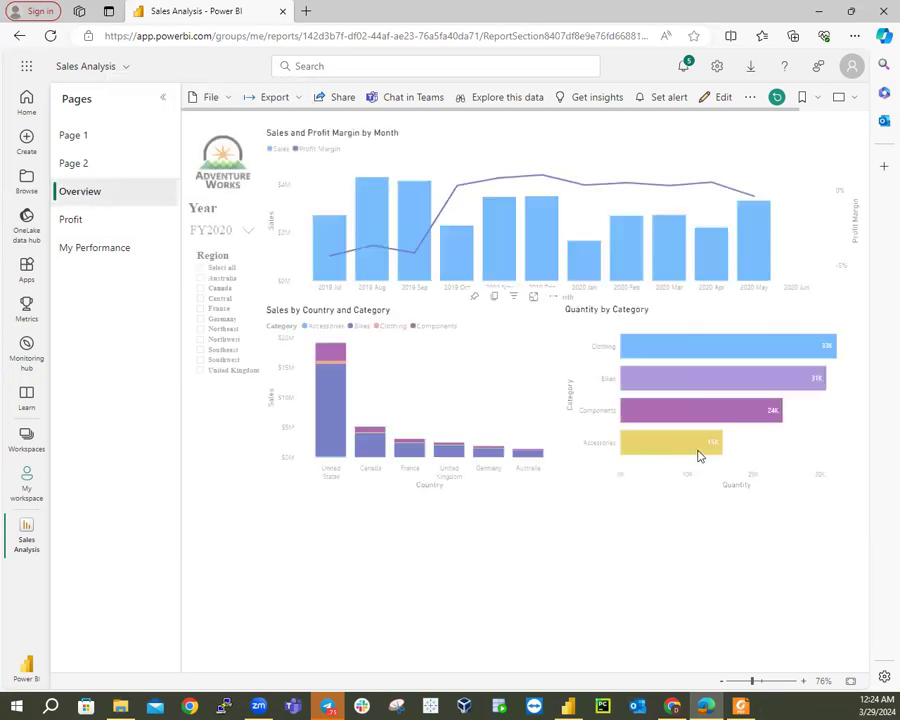
# Drill through from the Accessories bar of Quantity by Category to Product Details and return to Overview.
pyautogui.rightClick(680, 452)
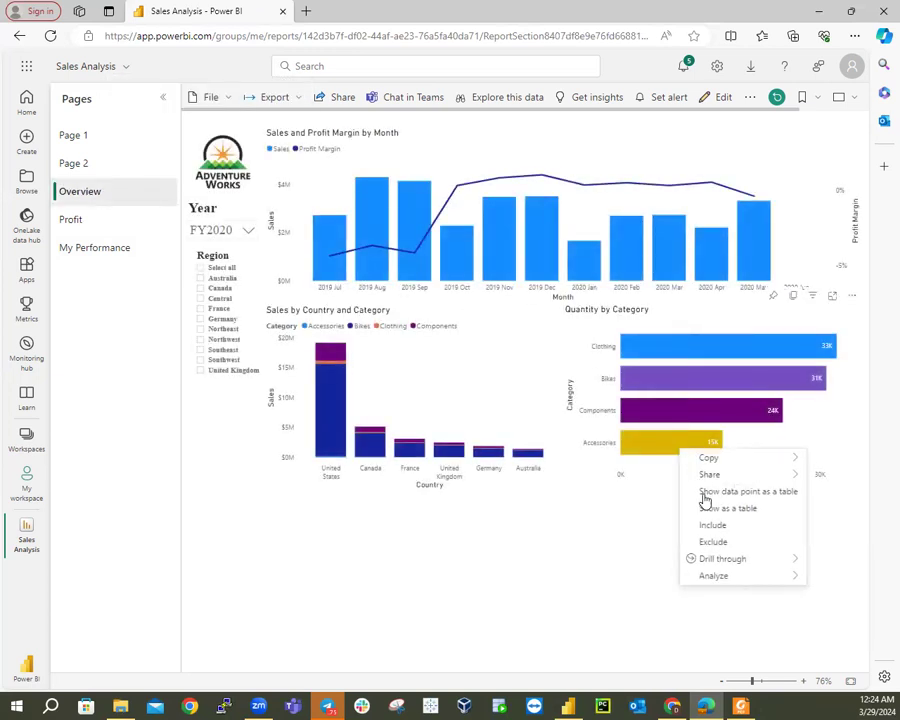
pyautogui.moveTo(712, 562)
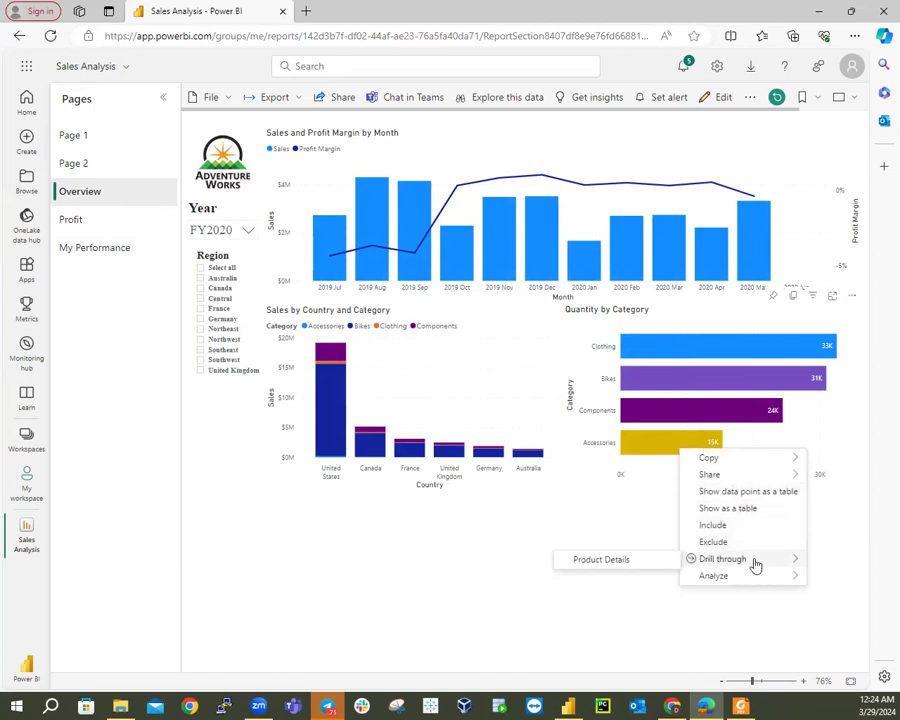
pyautogui.click(618, 558)
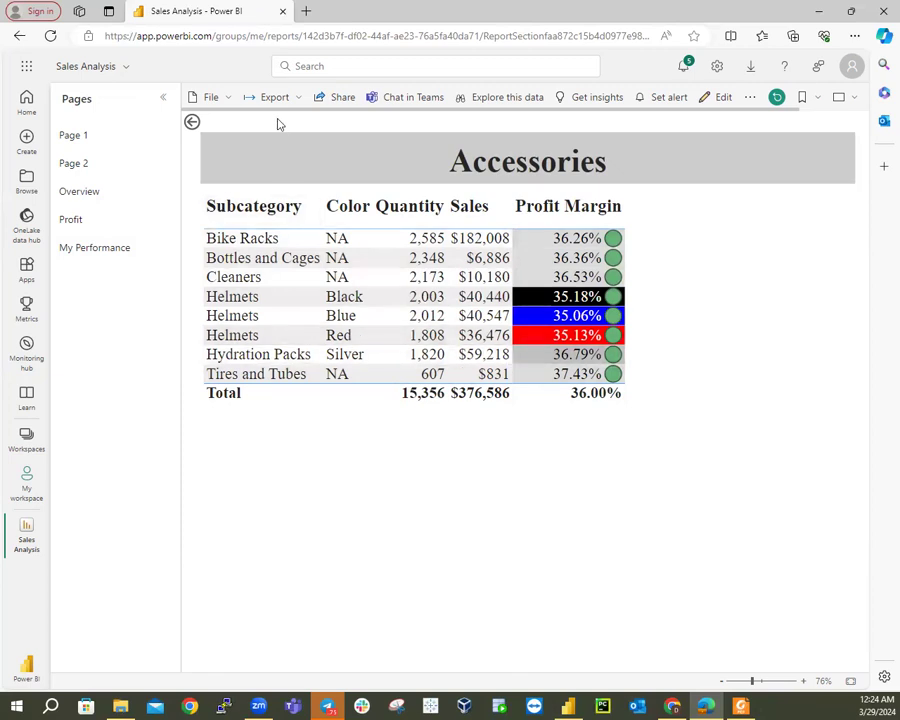
pyautogui.click(192, 121)
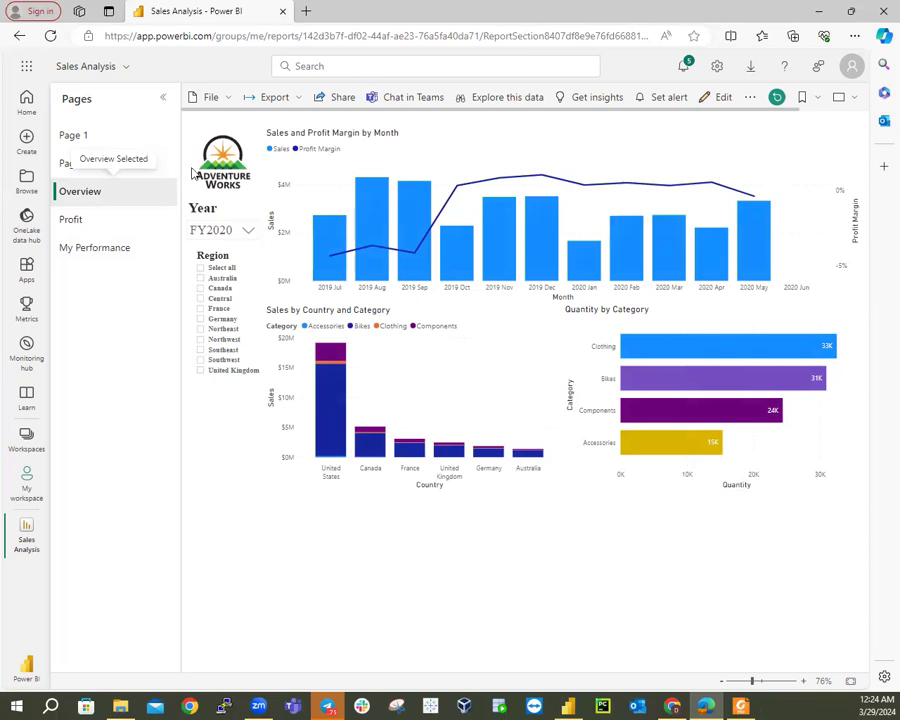
# On the Profit page, drill the matrix up to fiscal years and expand it back down to months.
pyautogui.click(91, 222)
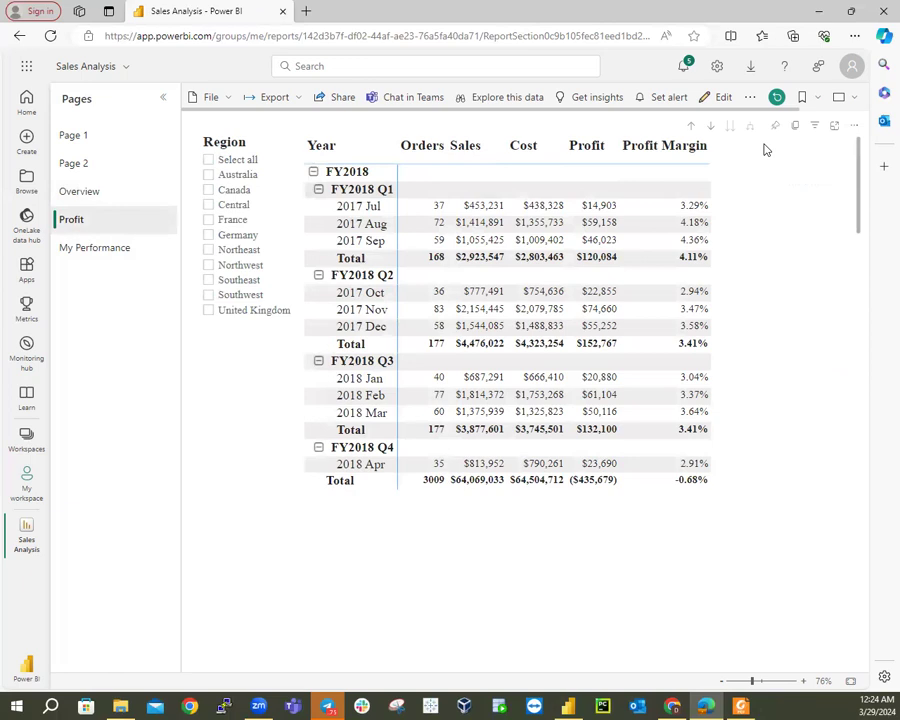
pyautogui.click(689, 128)
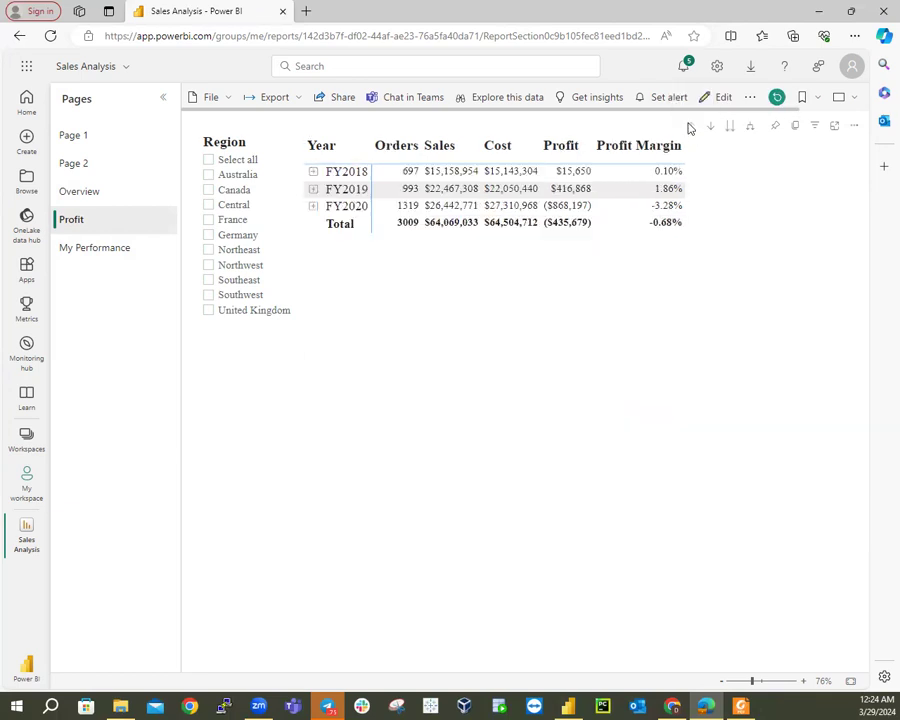
pyautogui.click(752, 128)
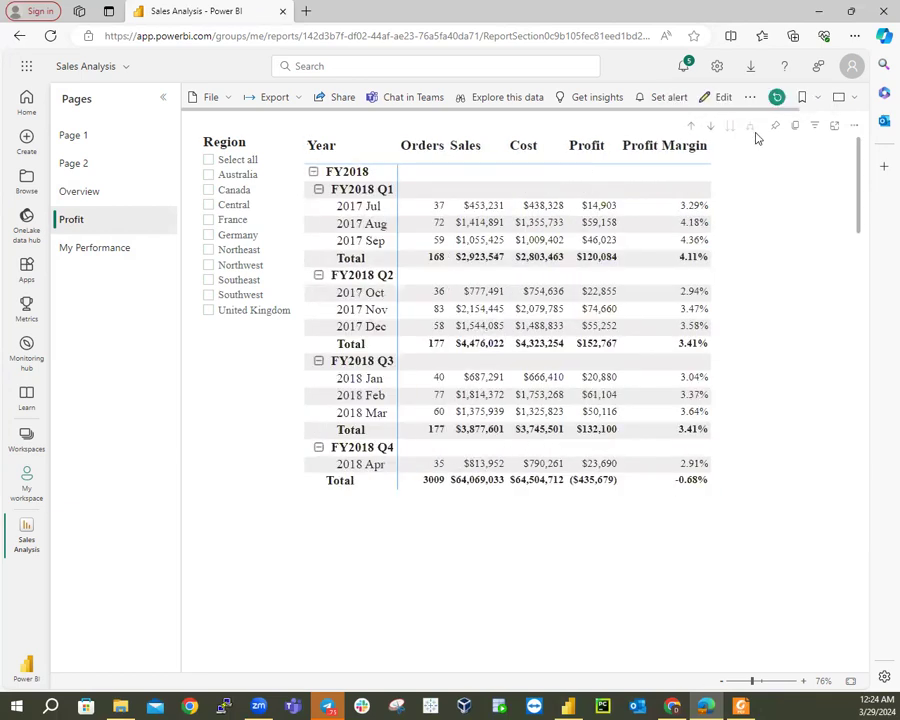
pyautogui.moveTo(859, 161)
pyautogui.mouseDown()
pyautogui.moveTo(876, 465)
pyautogui.moveTo(866, 207)
pyautogui.moveTo(855, 167)
pyautogui.mouseUp()
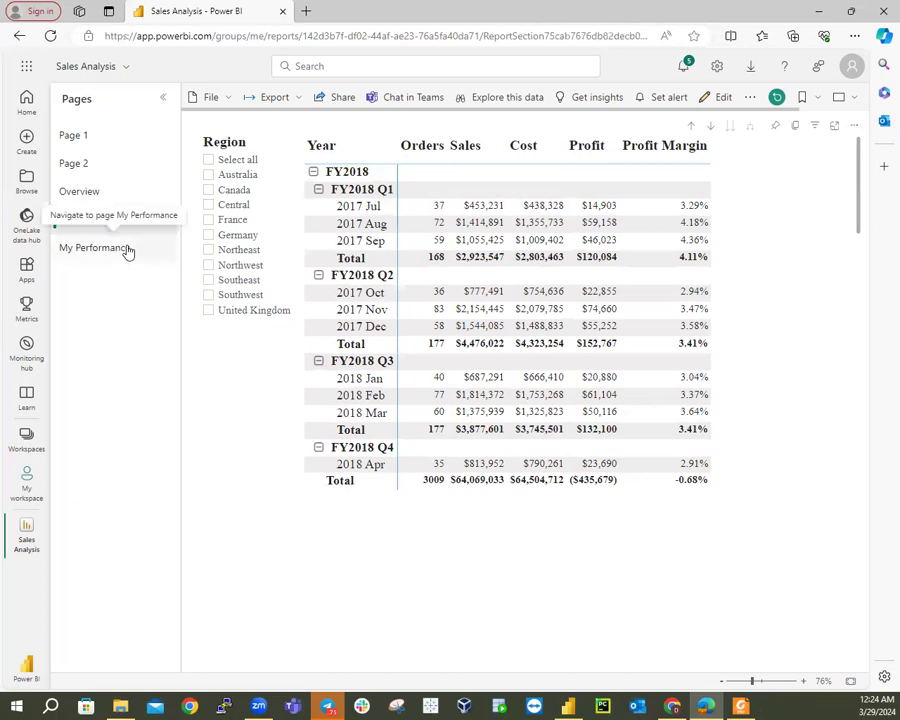
# On My Performance, test the bookmark buttons by switching to the bar chart, the column chart and back to the bar chart.
pyautogui.click(127, 250)
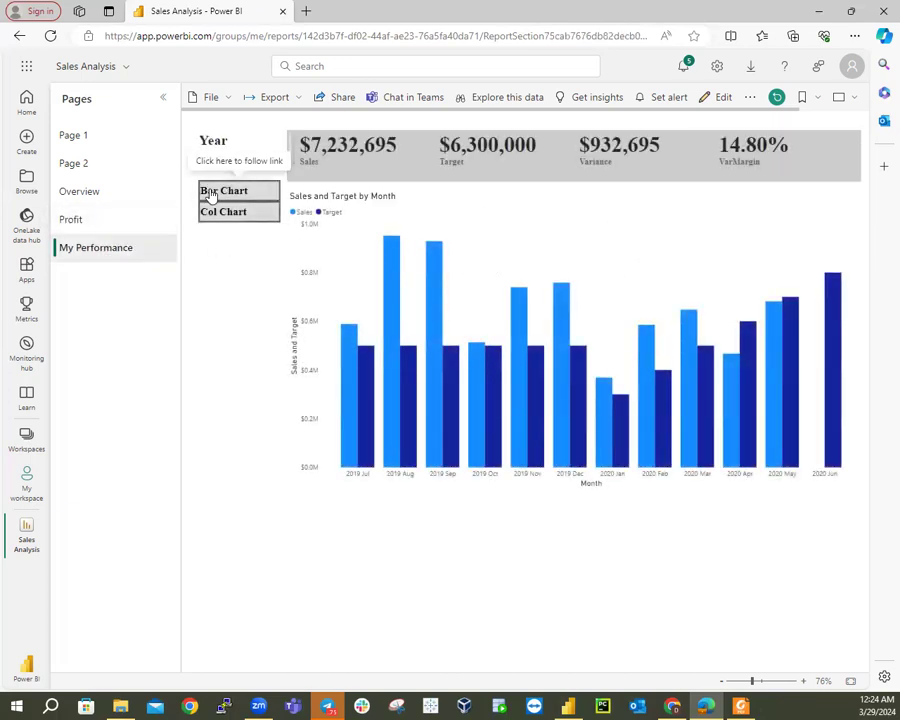
pyautogui.click(210, 193)
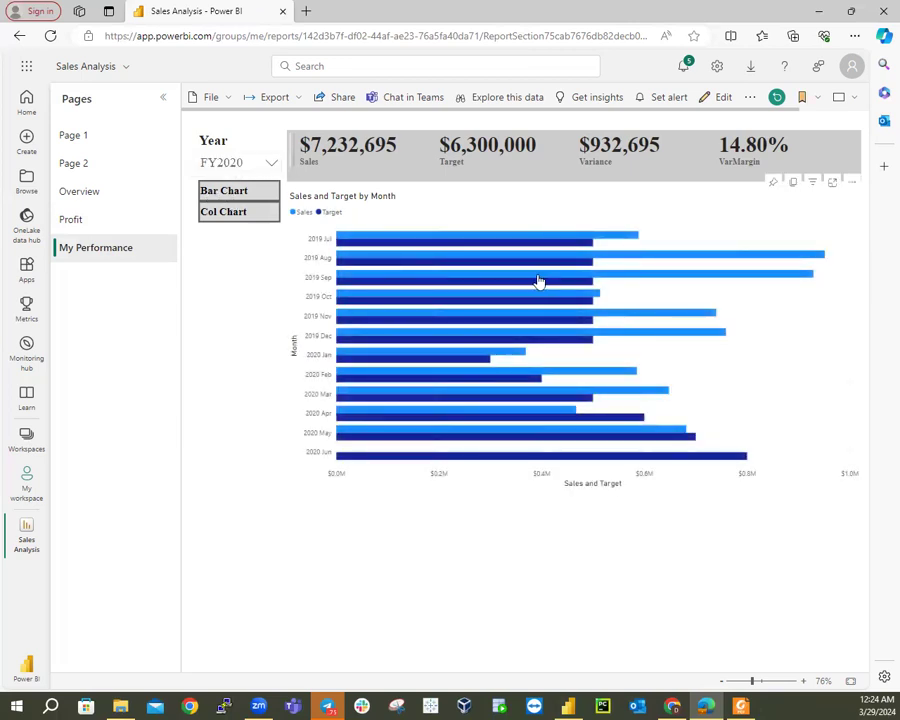
pyautogui.click(248, 220)
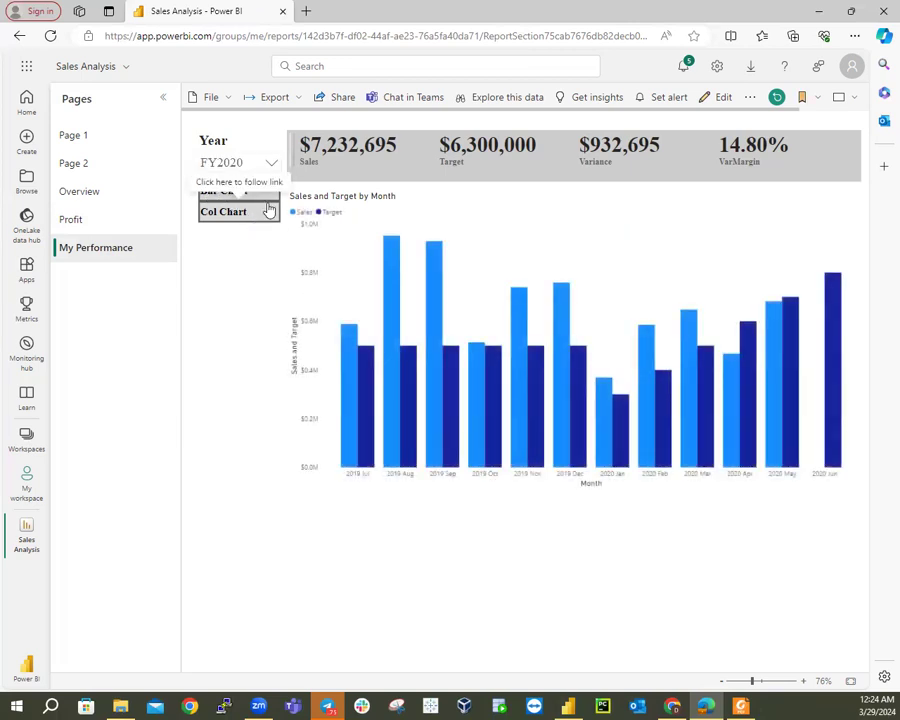
pyautogui.click(255, 196)
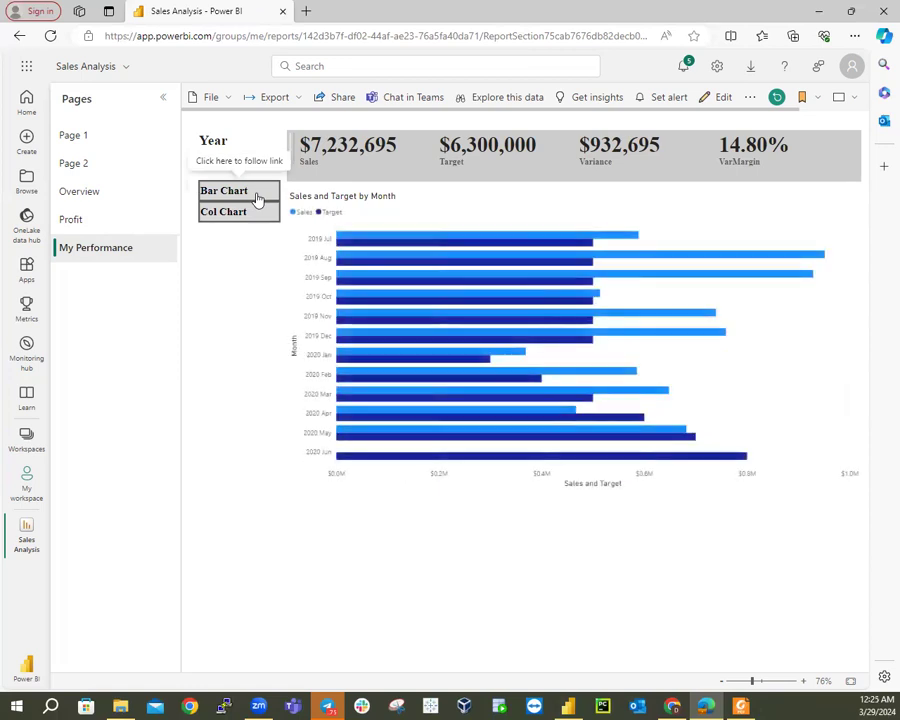
# Switch to Power BI Desktop and examine the chart bookmark buttons on the My Performance page.
pyautogui.click(566, 706)
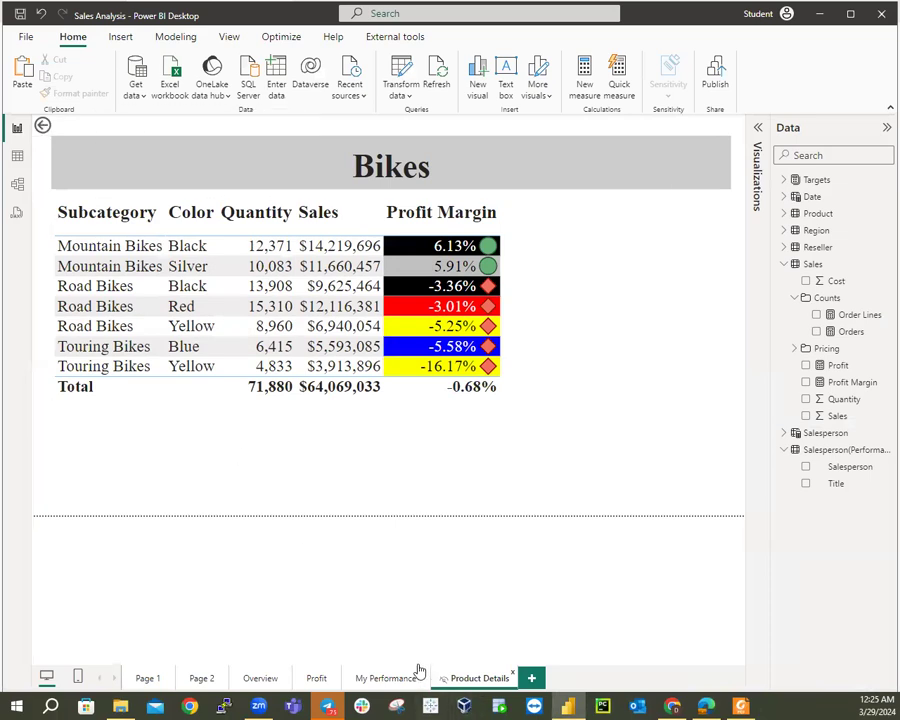
pyautogui.click(385, 678)
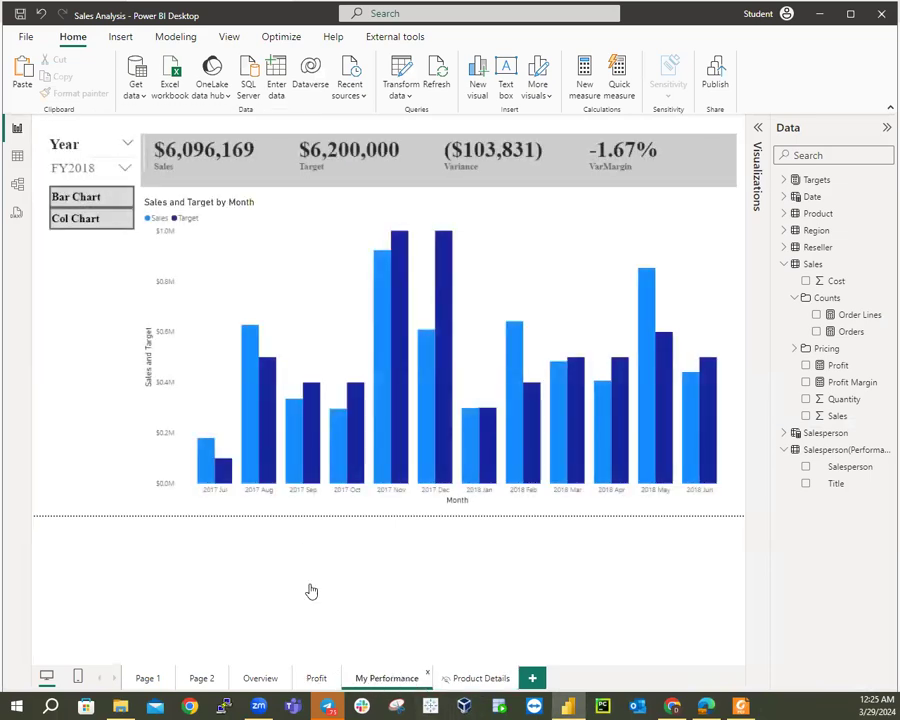
pyautogui.click(82, 218)
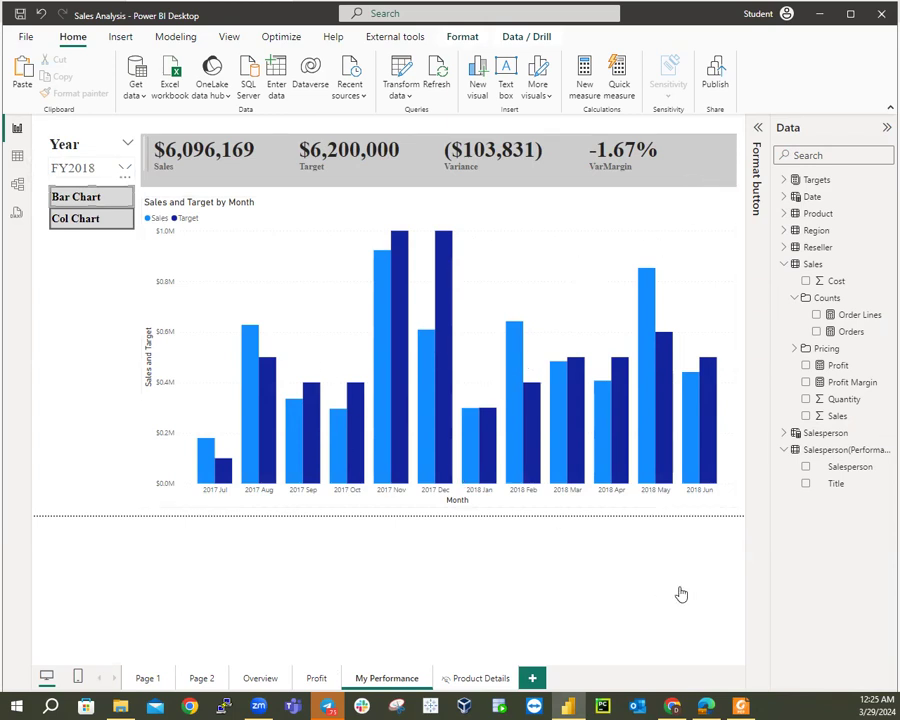
# Return to the published report in the browser and retest the Col Chart and Bar Chart bookmark buttons on My Performance.
pyautogui.click(713, 706)
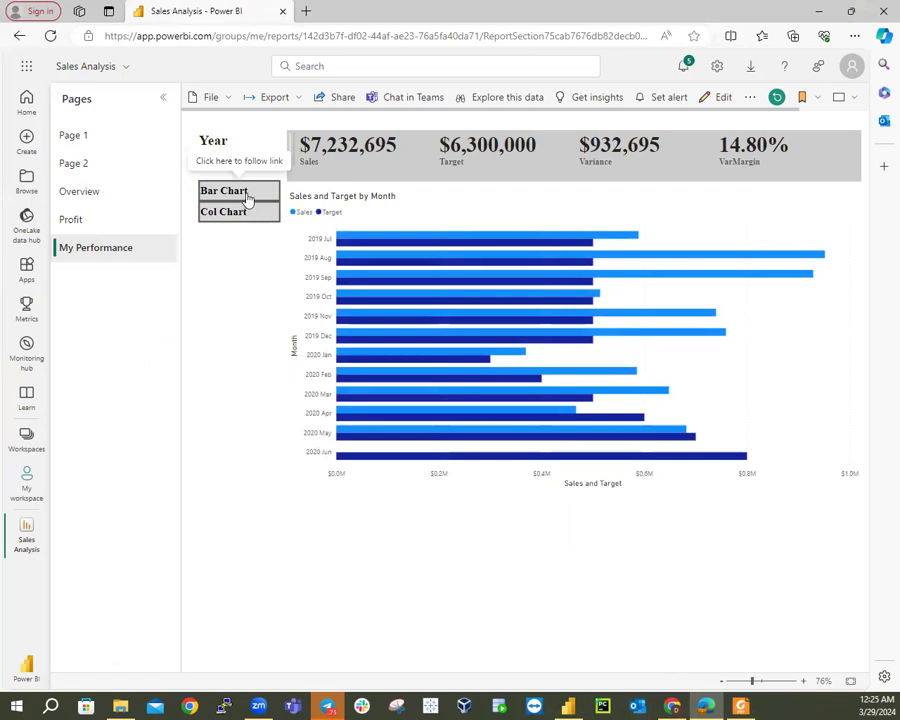
pyautogui.click(226, 213)
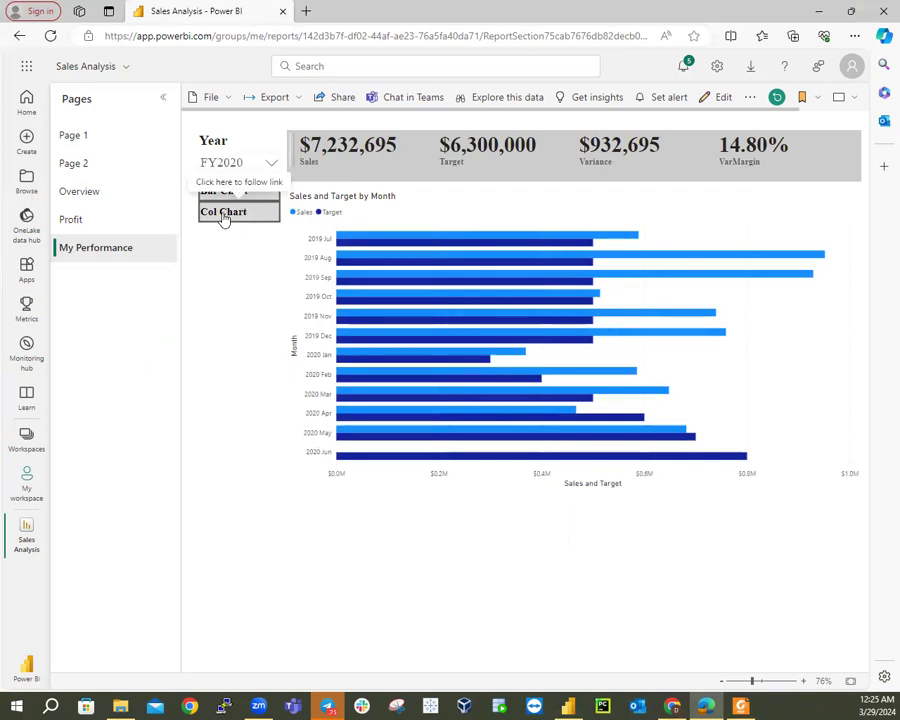
pyautogui.click(231, 195)
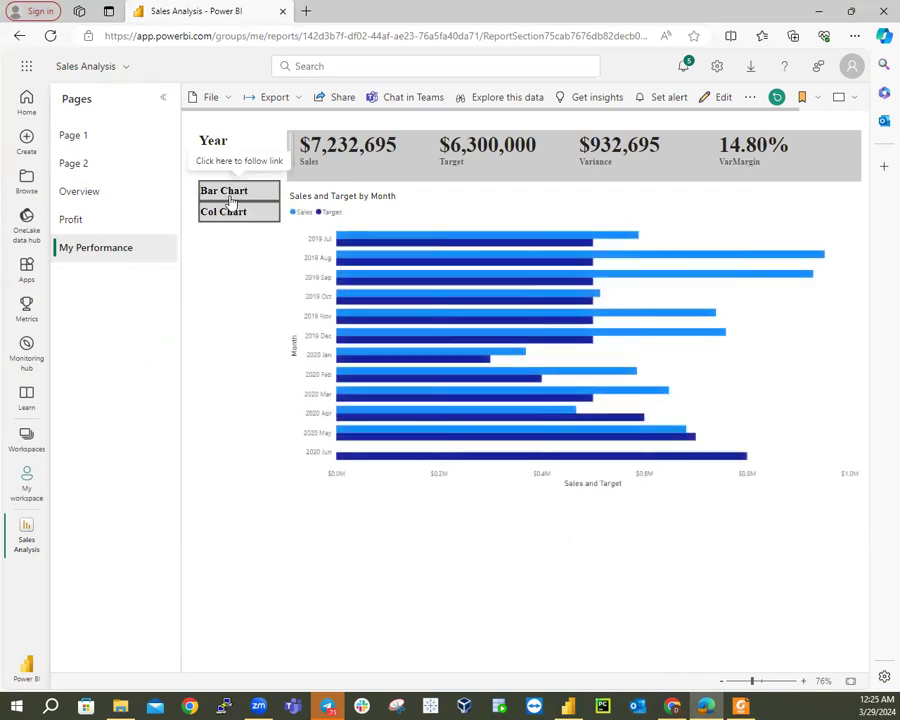